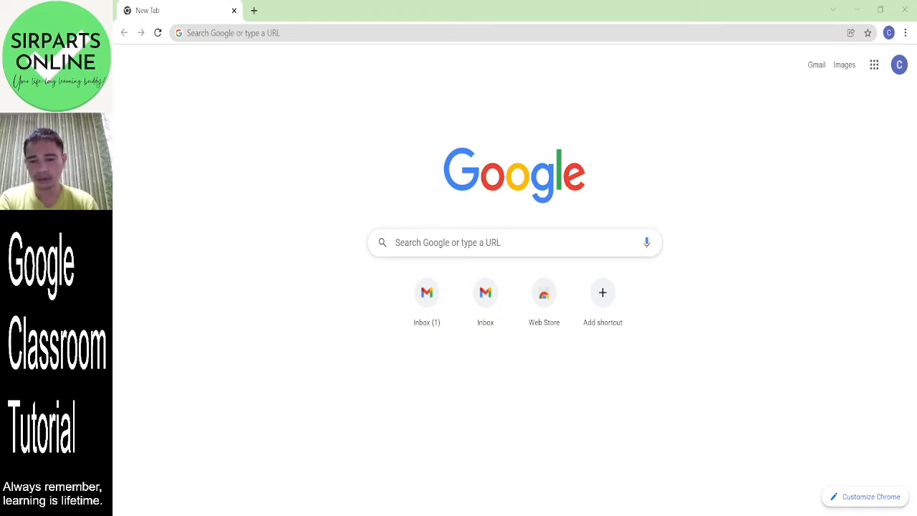
- Go to gmail.com in Chrome to open the Gmail inbox
{"action": "key", "text": "alt+Tab"}
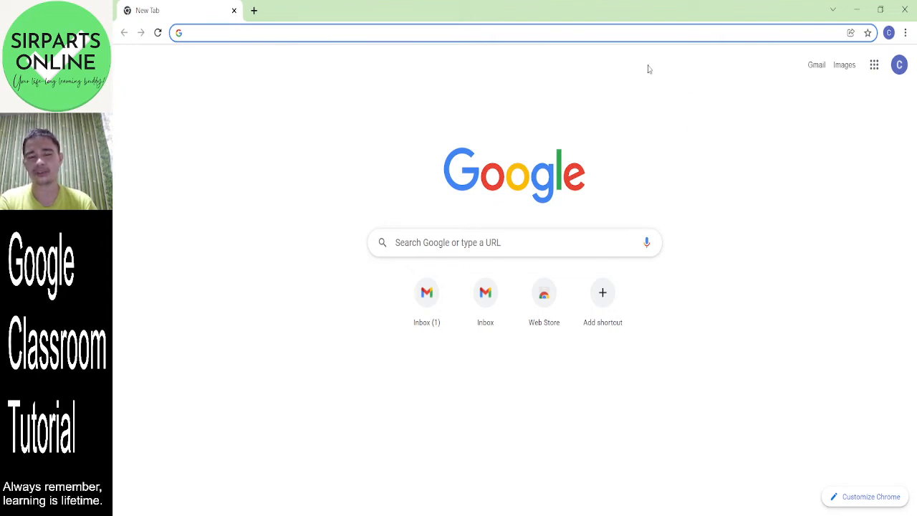
{"action": "type", "text": "gmail.com"}
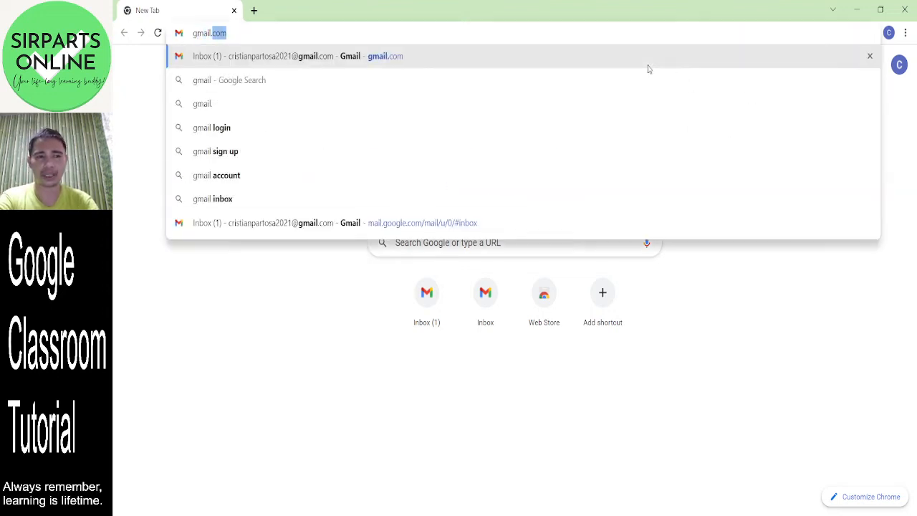
{"action": "key", "text": "Return"}
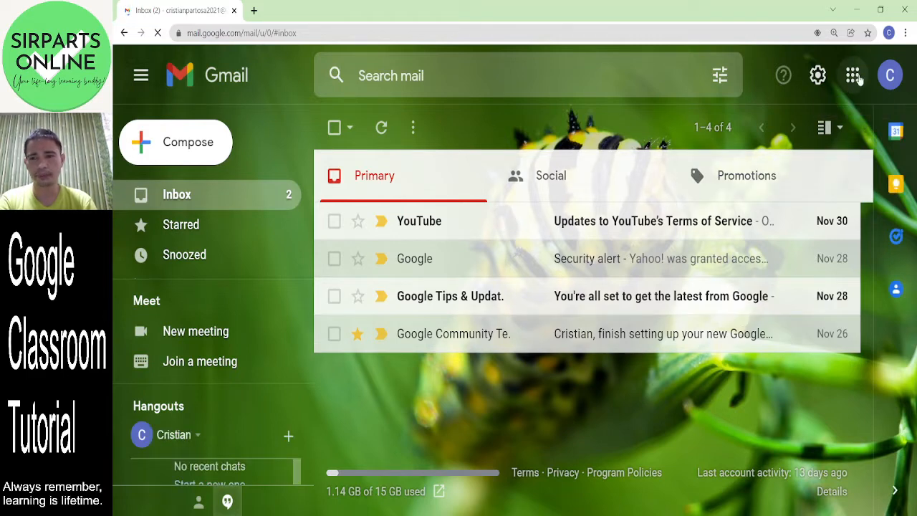
- Launch Google Classroom from the Google apps grid in Gmail
{"action": "left_click", "coordinate": [853, 77]}
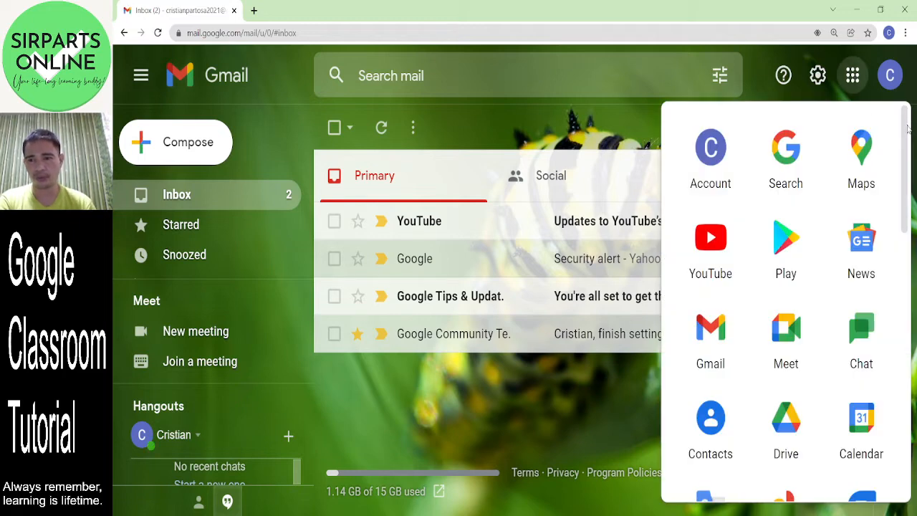
{"action": "scroll", "coordinate": [908, 129], "scroll_direction": "down", "scroll_amount": 1}
{"action": "left_click_drag", "start_coordinate": [908, 151], "coordinate": [905, 337]}
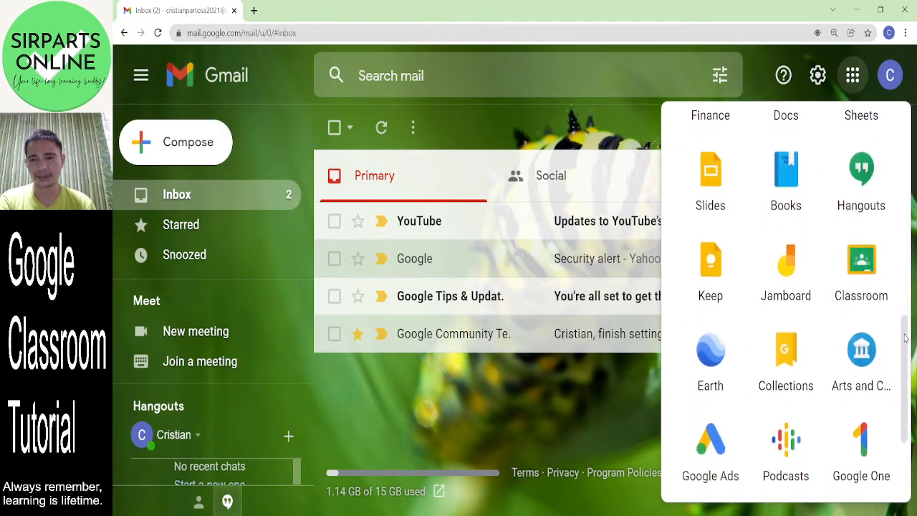
{"action": "left_click", "coordinate": [862, 276]}
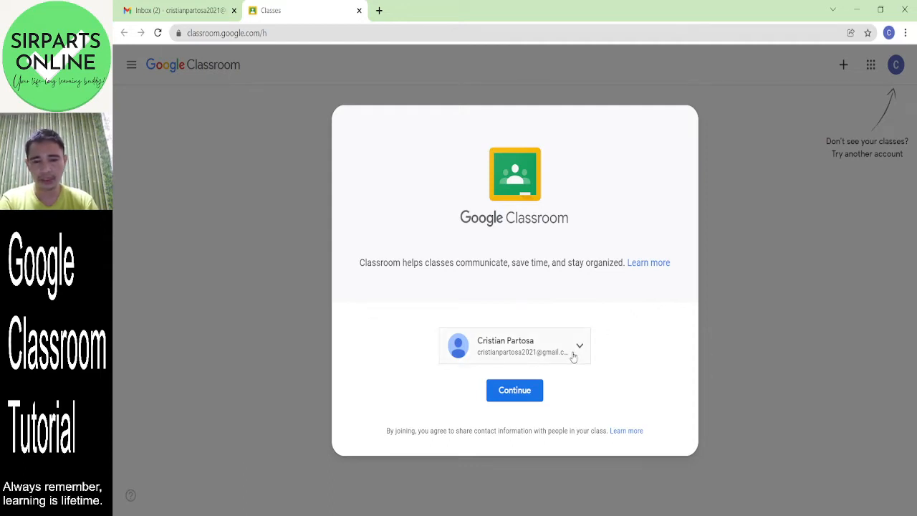
- Continue past the Classroom welcome card and begin creating a new class
{"action": "left_click", "coordinate": [515, 393]}
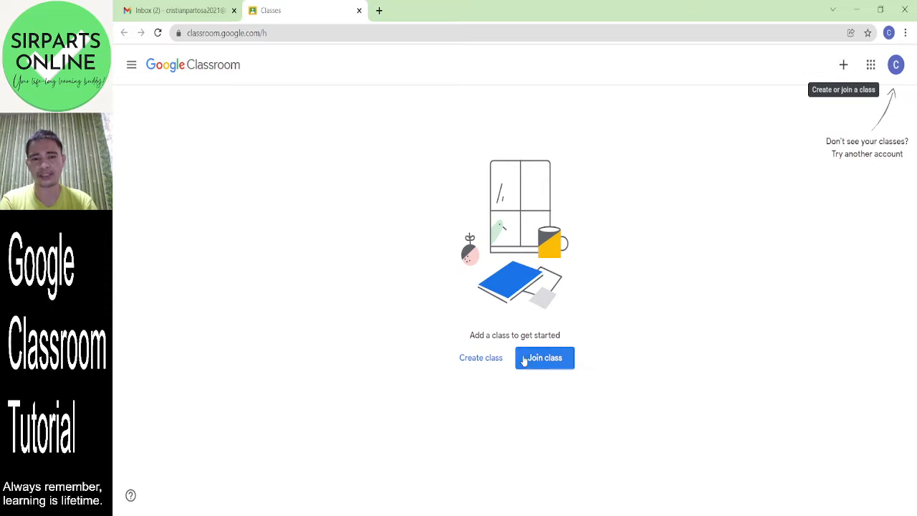
{"action": "left_click", "coordinate": [487, 364]}
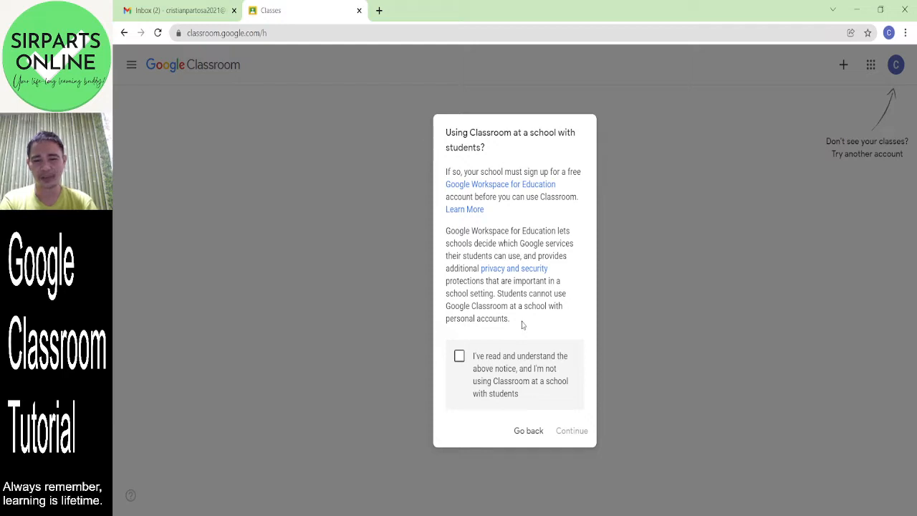
- Acknowledge the school-use notice to reach the empty Create class form
{"action": "left_click", "coordinate": [459, 364]}
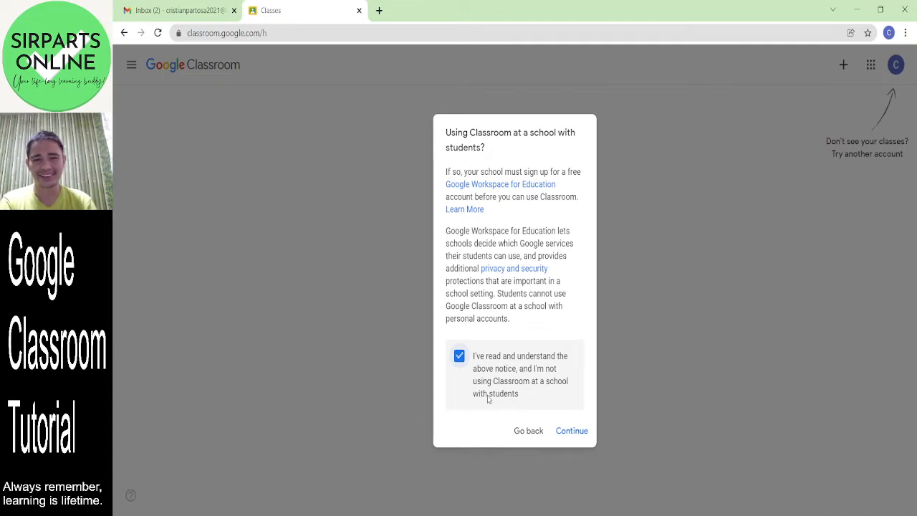
{"action": "left_click", "coordinate": [572, 431]}
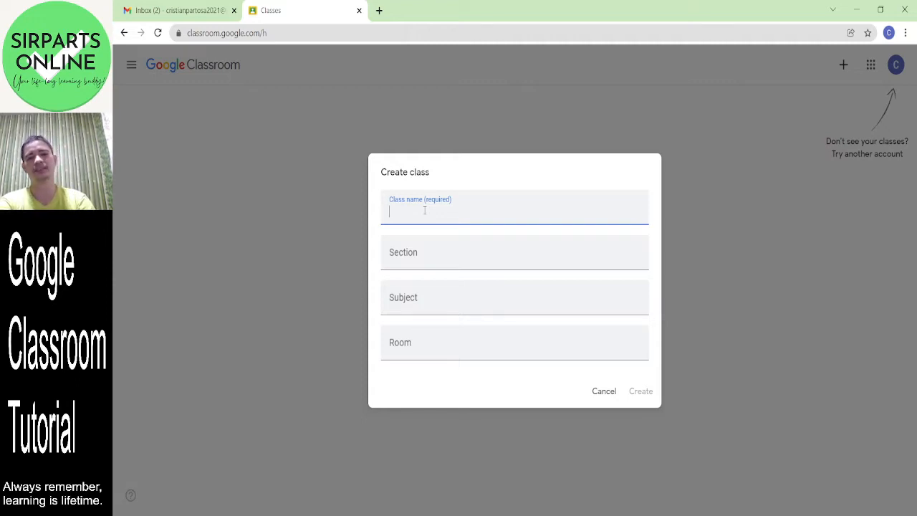
- Enter class name 'Google Classroom 101 - 2021' and section 'A'
{"action": "type", "text": "Google"}
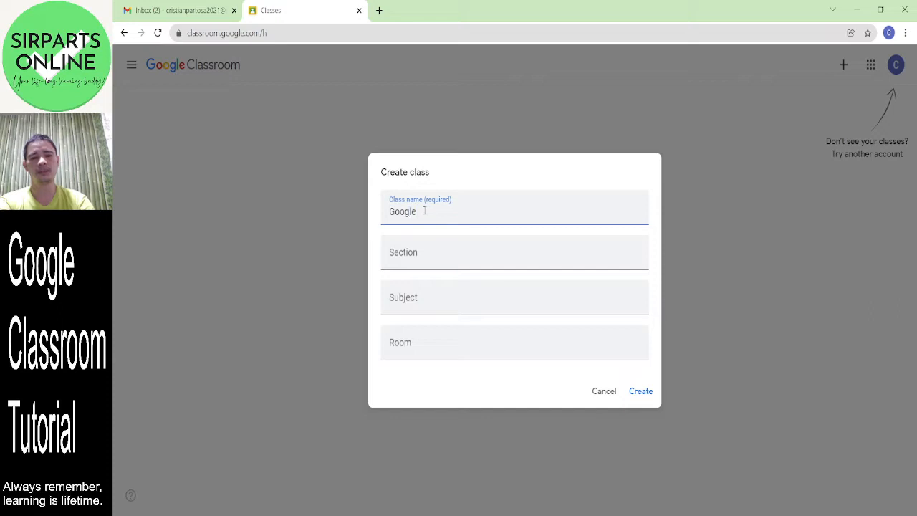
{"action": "type", "text": " Classroo"}
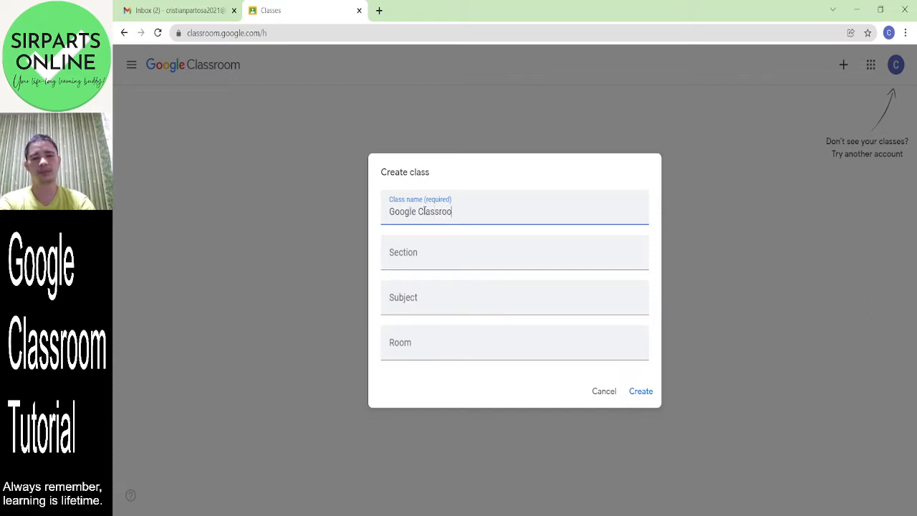
{"action": "type", "text": "m 101"}
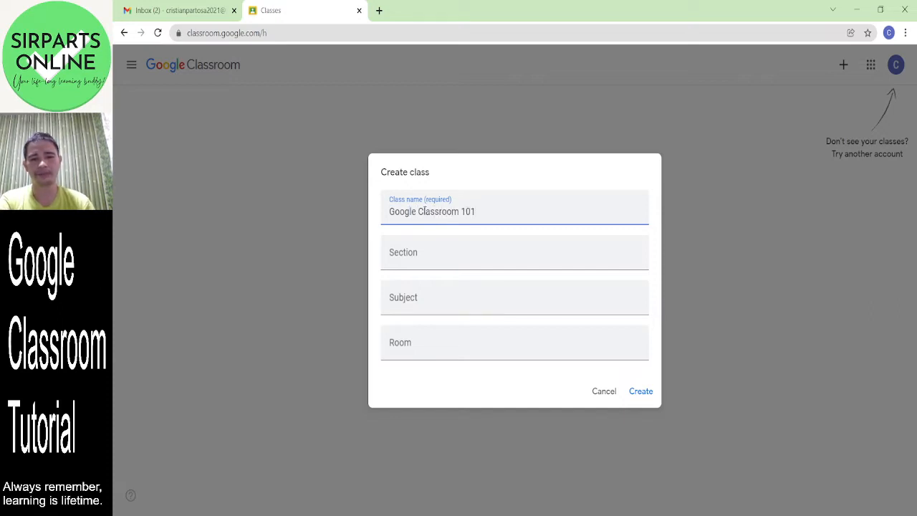
{"action": "left_click", "coordinate": [443, 260]}
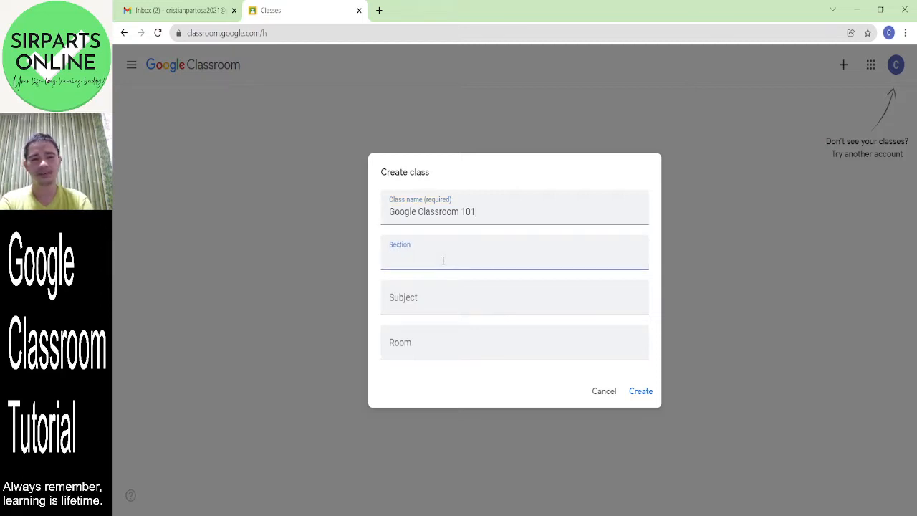
{"action": "left_click", "coordinate": [520, 212]}
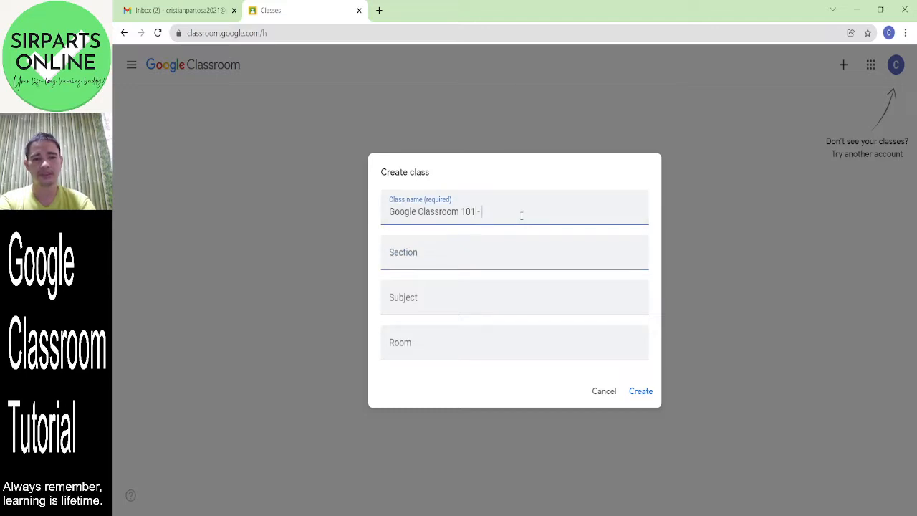
{"action": "type", "text": "2021"}
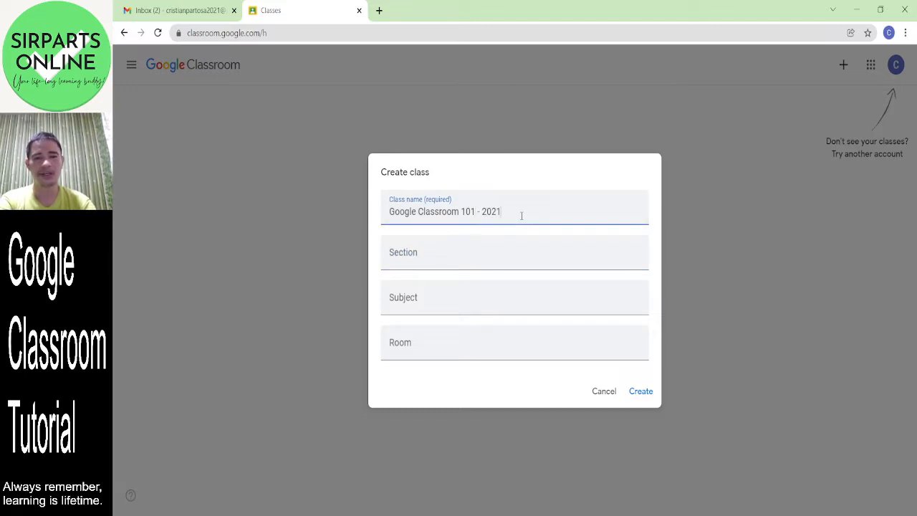
{"action": "left_click", "coordinate": [497, 249]}
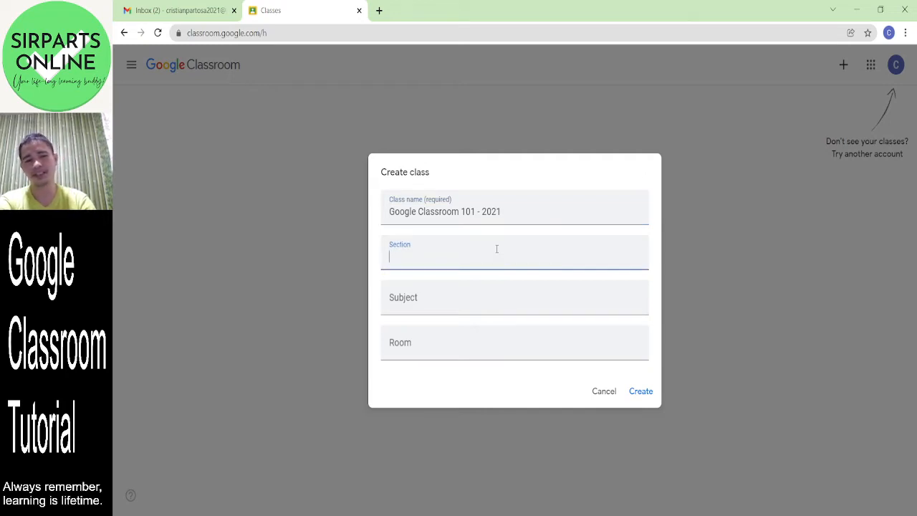
{"action": "type", "text": "A"}
- Enter subject 'SI-101 Google Classroom 101', fixing the typo, and room '67'
{"action": "left_click", "coordinate": [453, 297]}
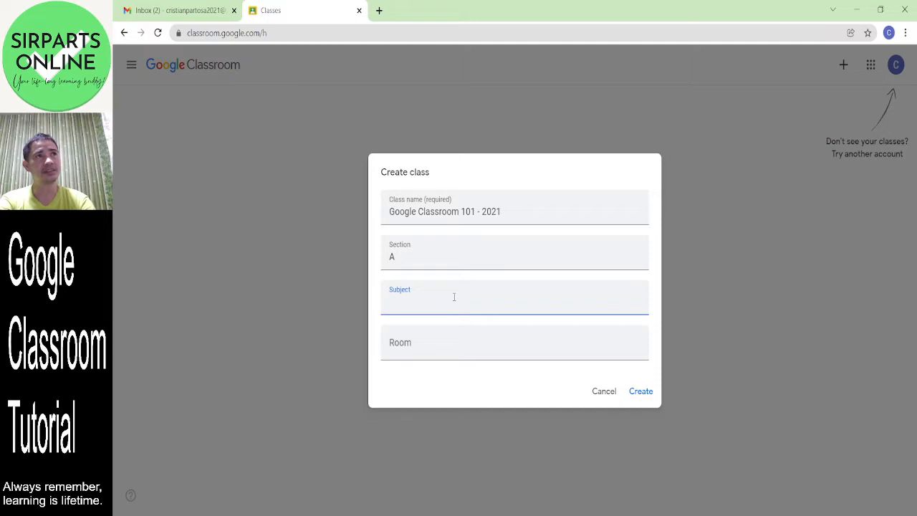
{"action": "key", "text": "alt+Tab"}
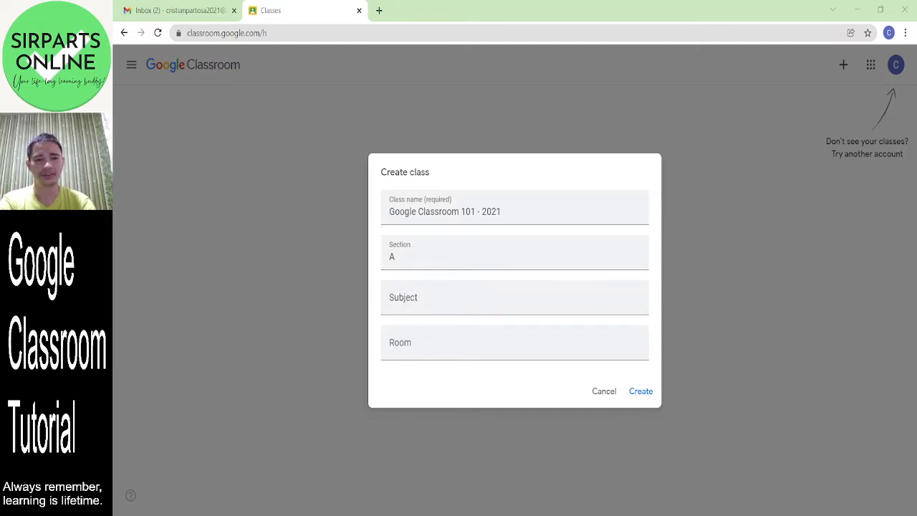
{"action": "left_click", "coordinate": [440, 313]}
{"action": "type", "text": "Sl-G"}
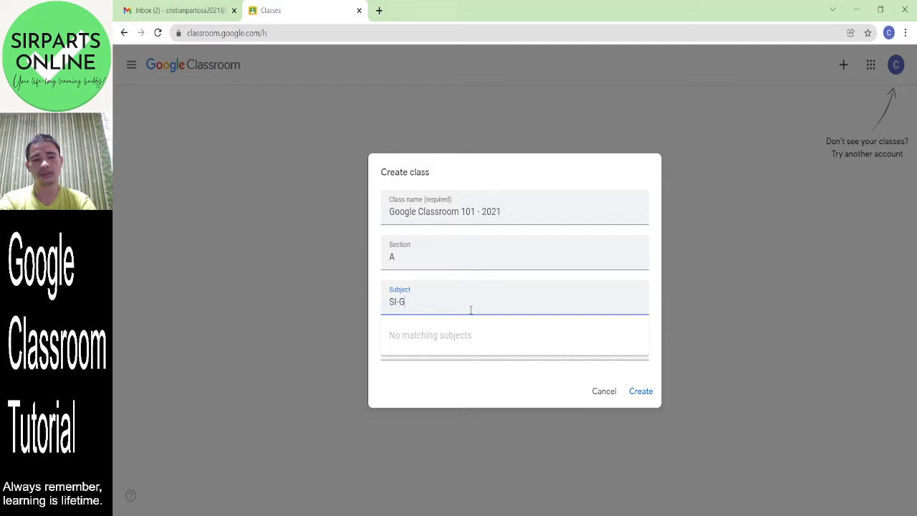
{"action": "type", "text": "01 "}
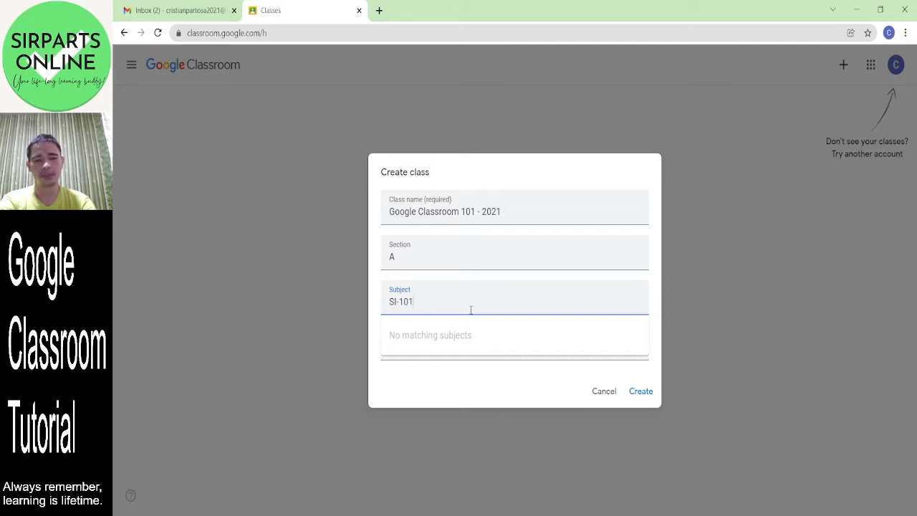
{"action": "type", "text": "Google "}
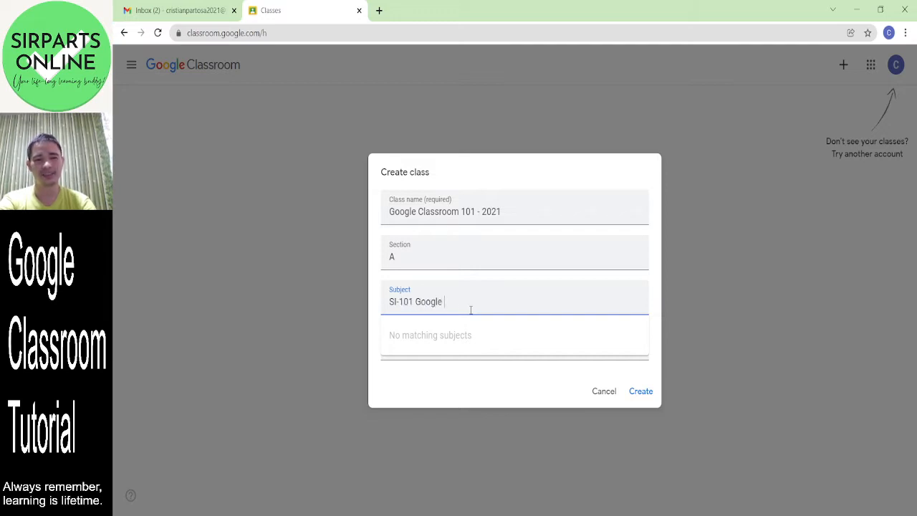
{"action": "type", "text": "Classrom 1"}
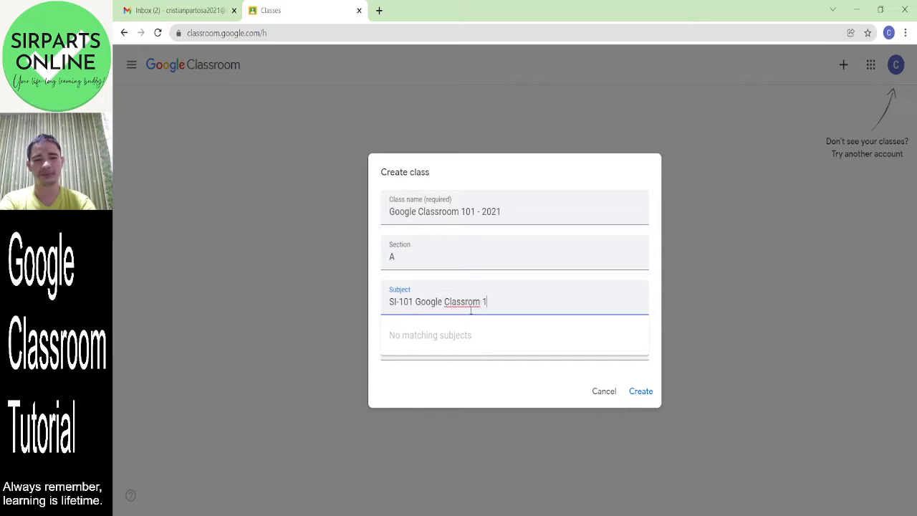
{"action": "type", "text": "01"}
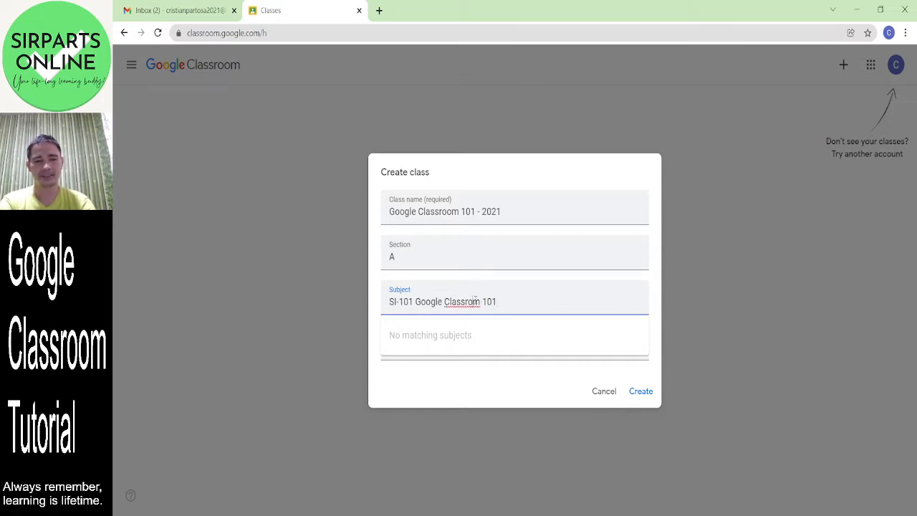
{"action": "left_click", "coordinate": [475, 301]}
{"action": "type", "text": "o"}
{"action": "left_click", "coordinate": [514, 378]}
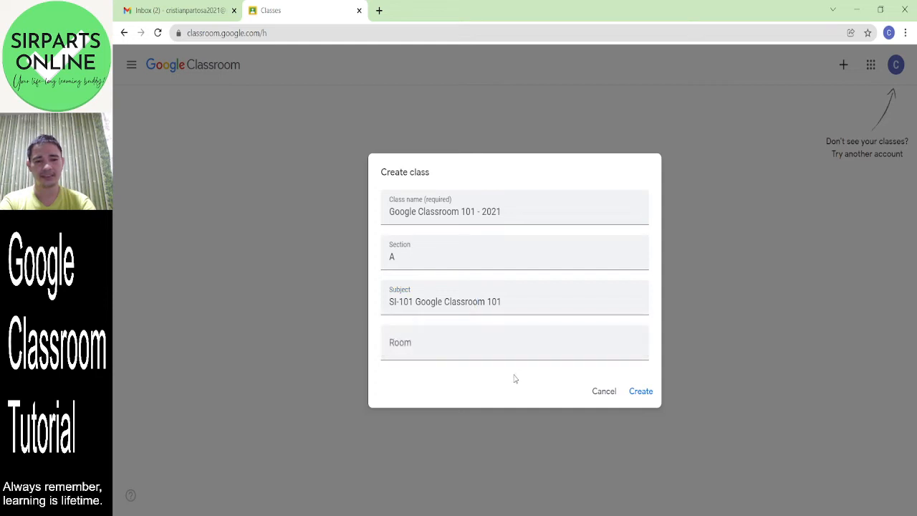
{"action": "left_click", "coordinate": [453, 338]}
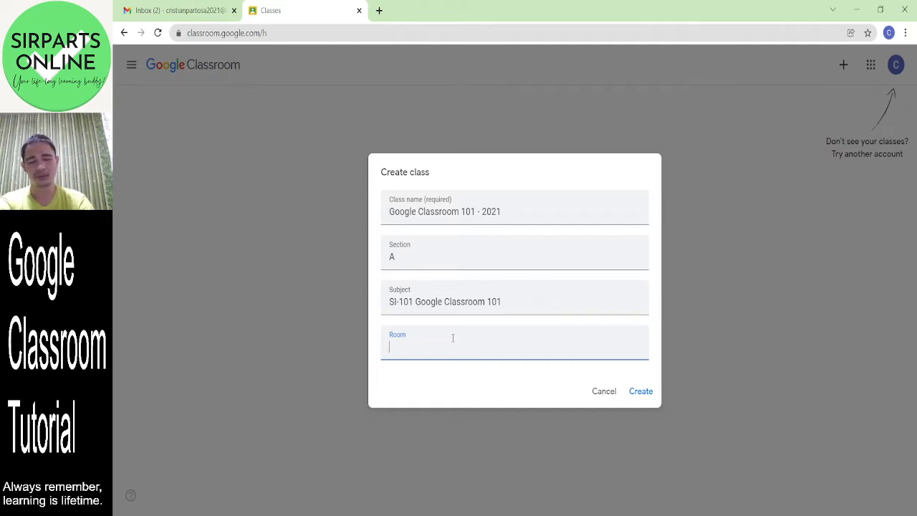
{"action": "type", "text": "67"}
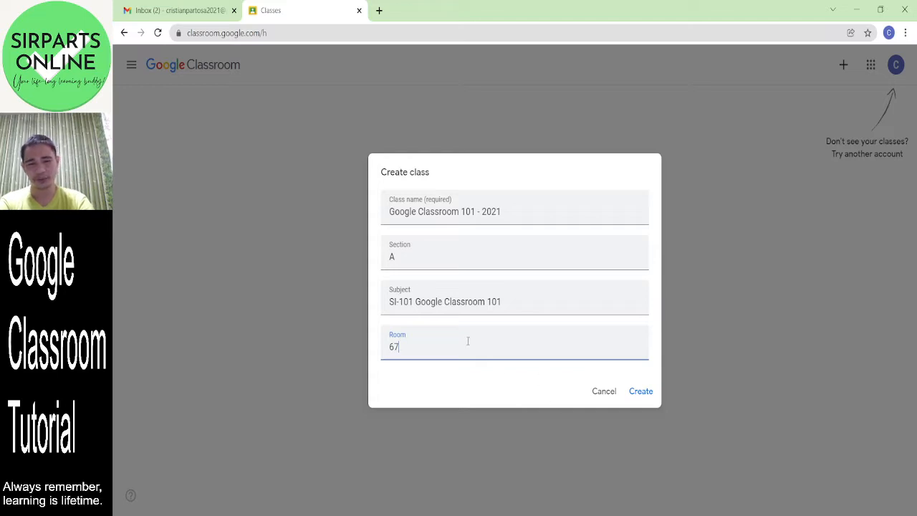
- Create the Google Classroom 101 - 2021 class and bring up its header theme gallery
{"action": "left_click", "coordinate": [643, 394]}
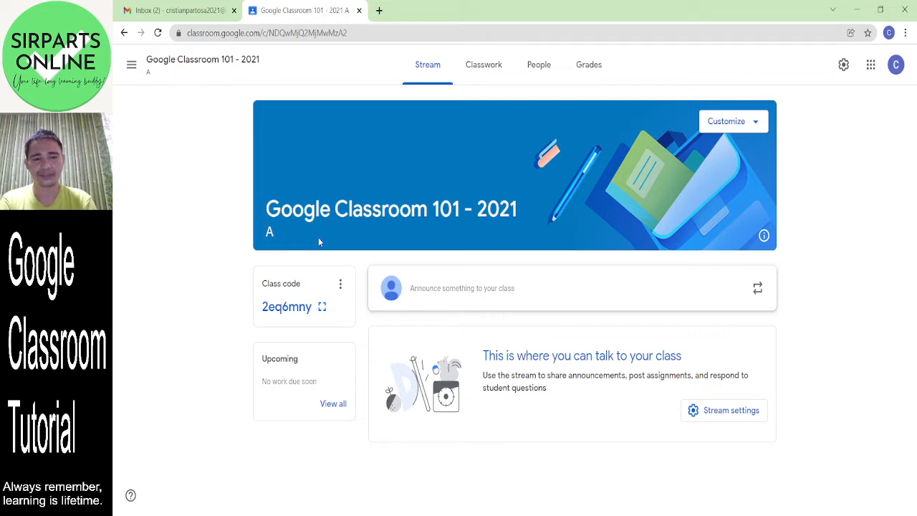
{"action": "left_click", "coordinate": [762, 129]}
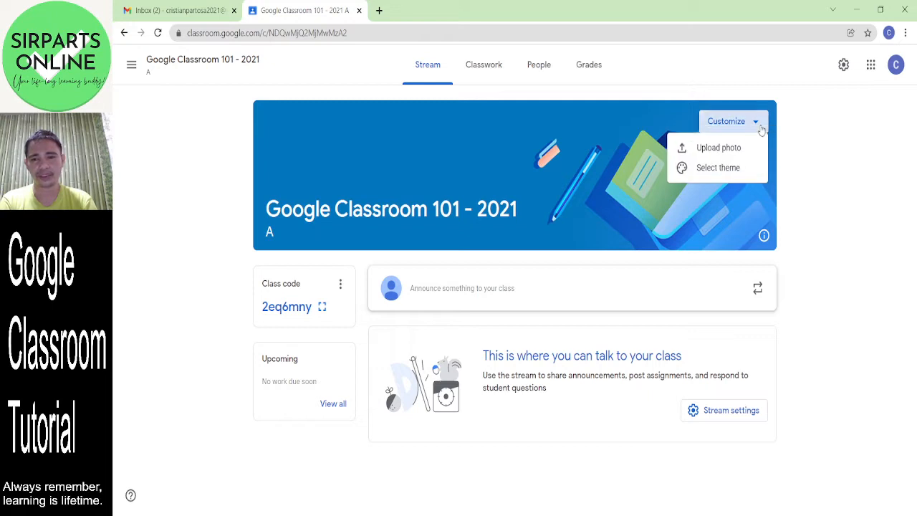
{"action": "left_click", "coordinate": [727, 167]}
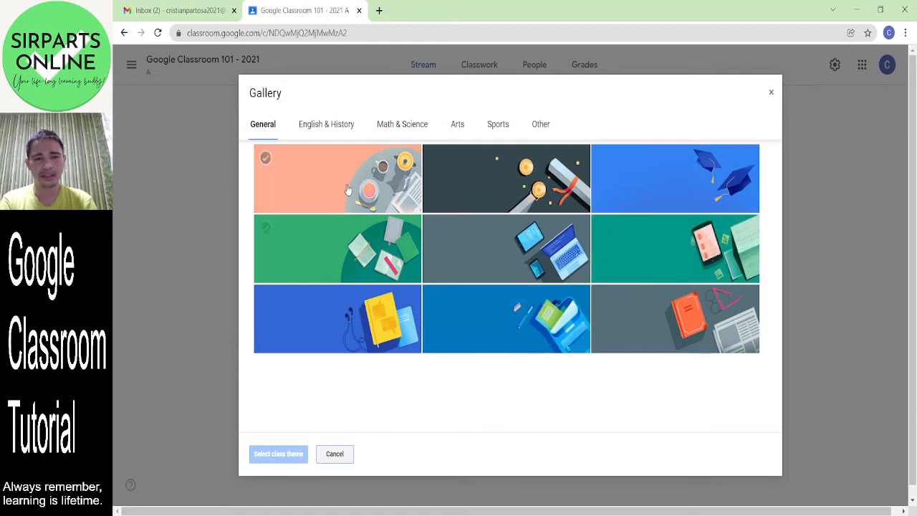
- Browse the theme categories and apply the Sports tennis theme to the class header
{"action": "left_click", "coordinate": [324, 125]}
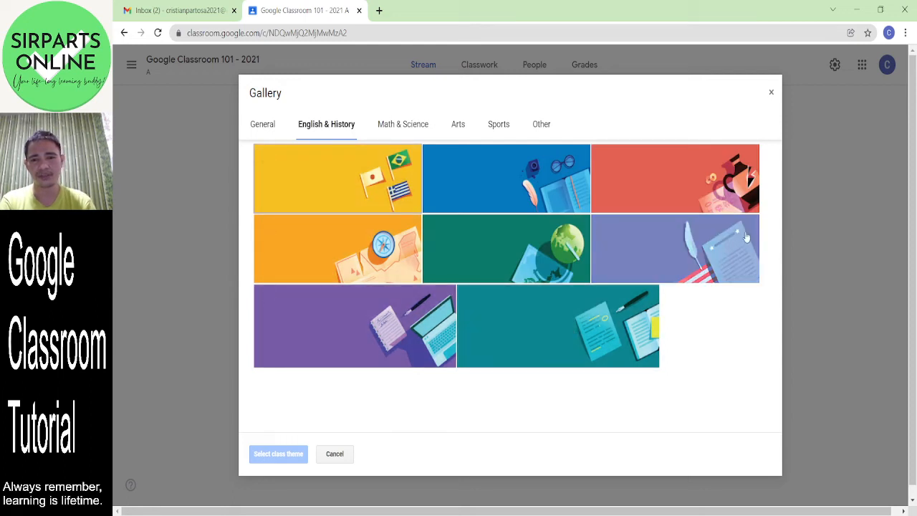
{"action": "left_click", "coordinate": [406, 125]}
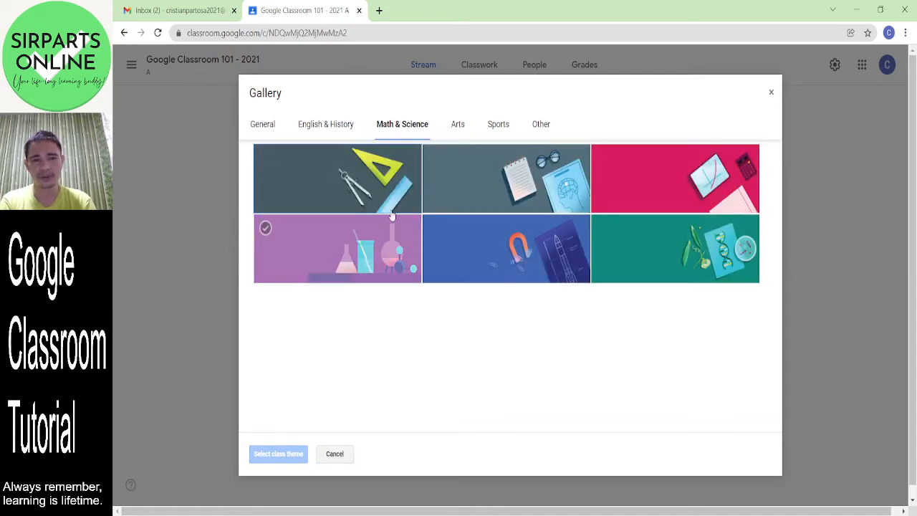
{"action": "left_click", "coordinate": [459, 128]}
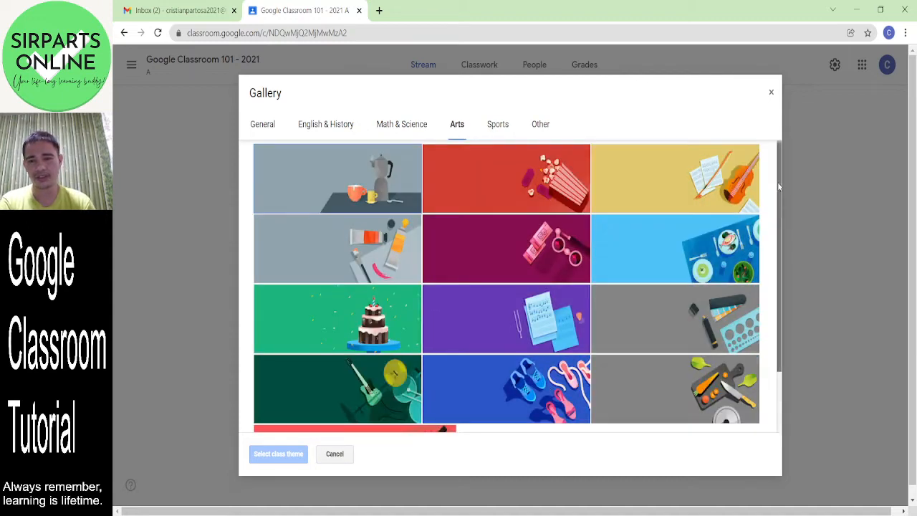
{"action": "left_click_drag", "start_coordinate": [780, 183], "coordinate": [783, 274]}
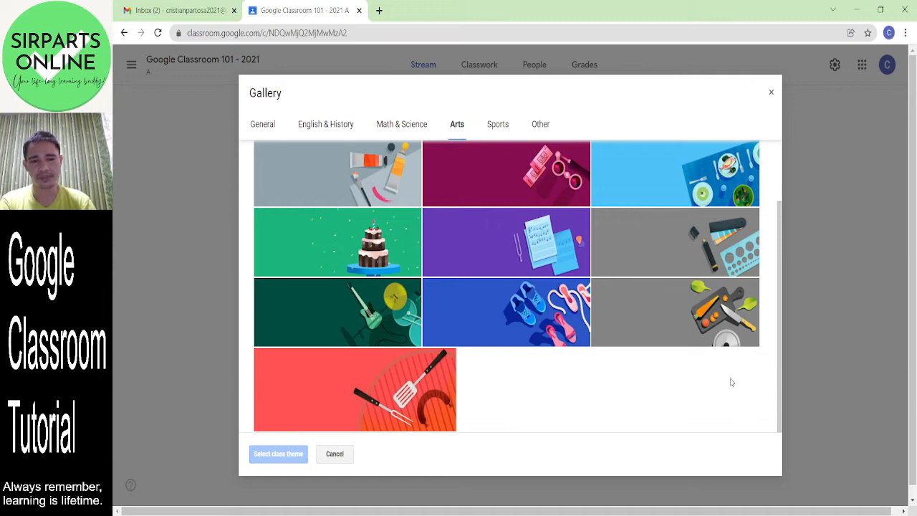
{"action": "left_click", "coordinate": [492, 129]}
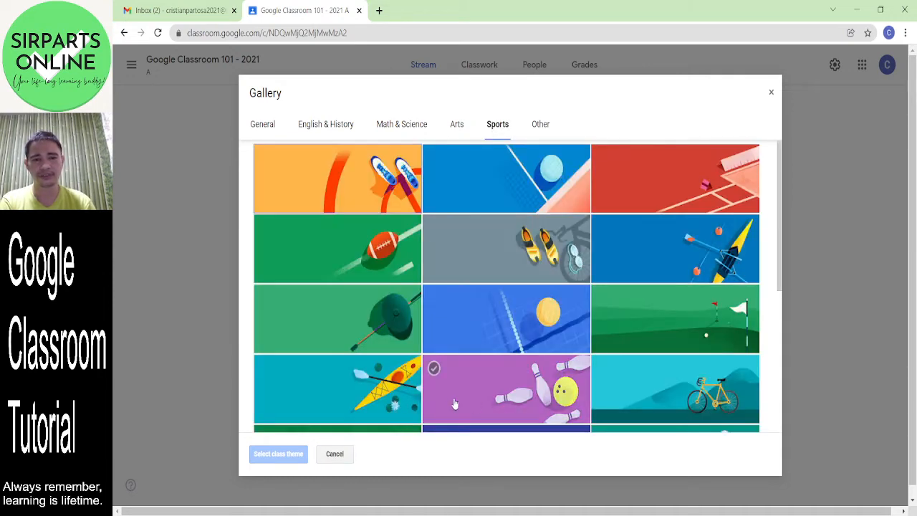
{"action": "left_click_drag", "start_coordinate": [781, 182], "coordinate": [783, 321]}
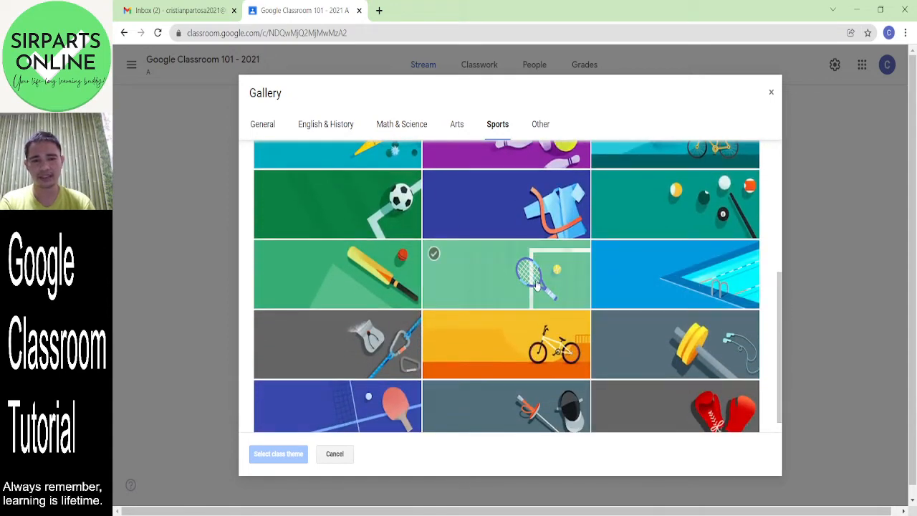
{"action": "left_click", "coordinate": [536, 284]}
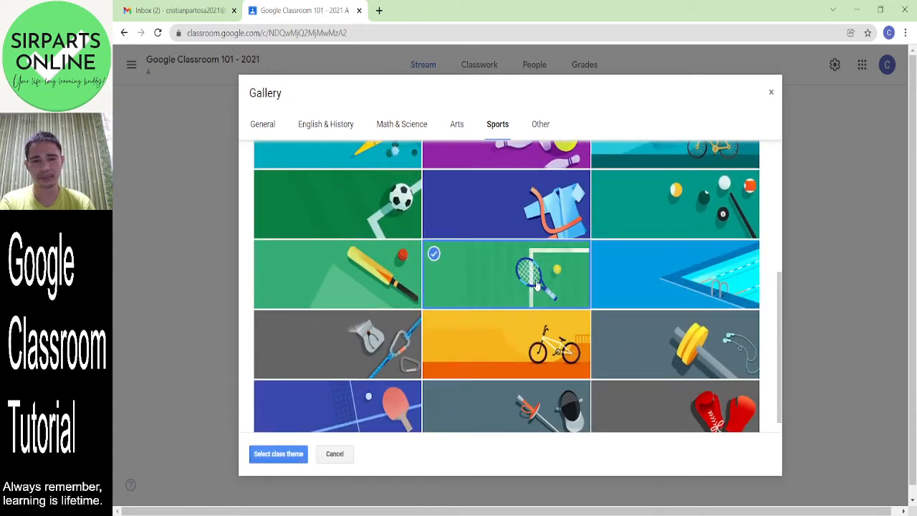
{"action": "left_click", "coordinate": [287, 454]}
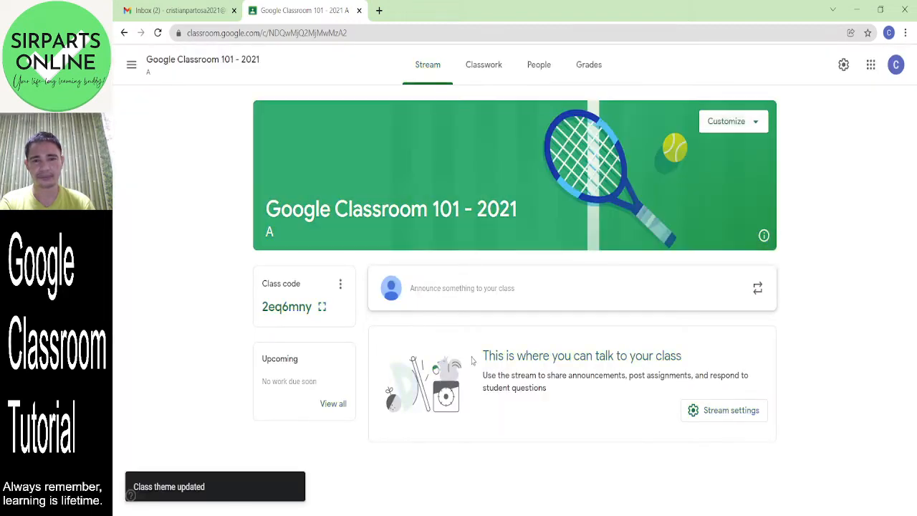
- Apply the General laptop-and-tablets theme to the class banner
{"action": "left_click", "coordinate": [754, 130]}
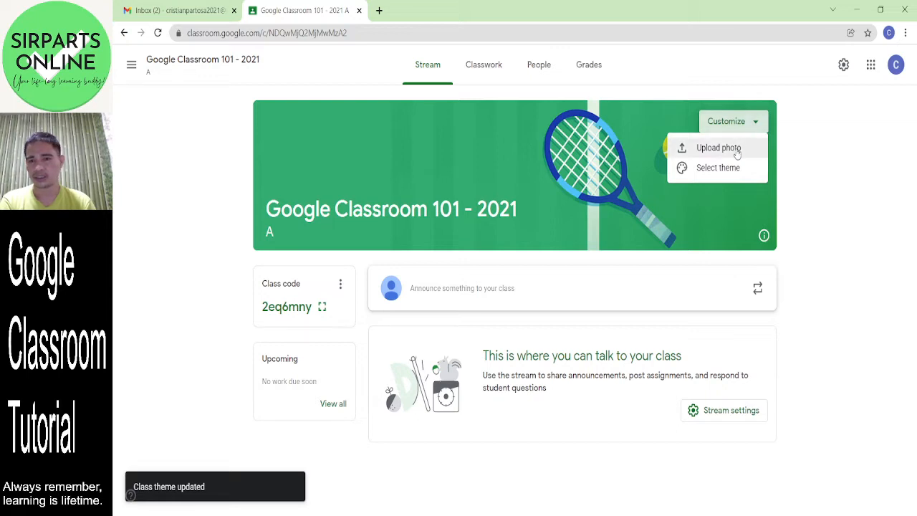
{"action": "left_click", "coordinate": [737, 168]}
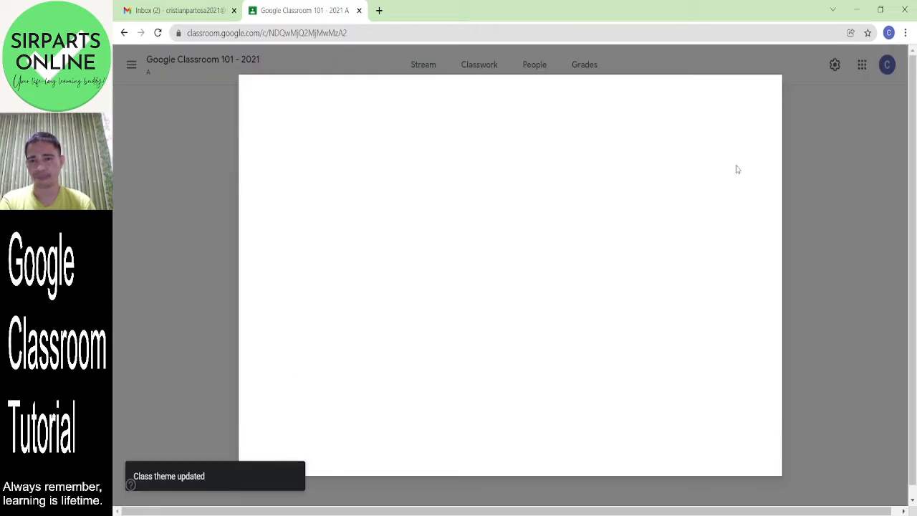
{"action": "left_click", "coordinate": [538, 132]}
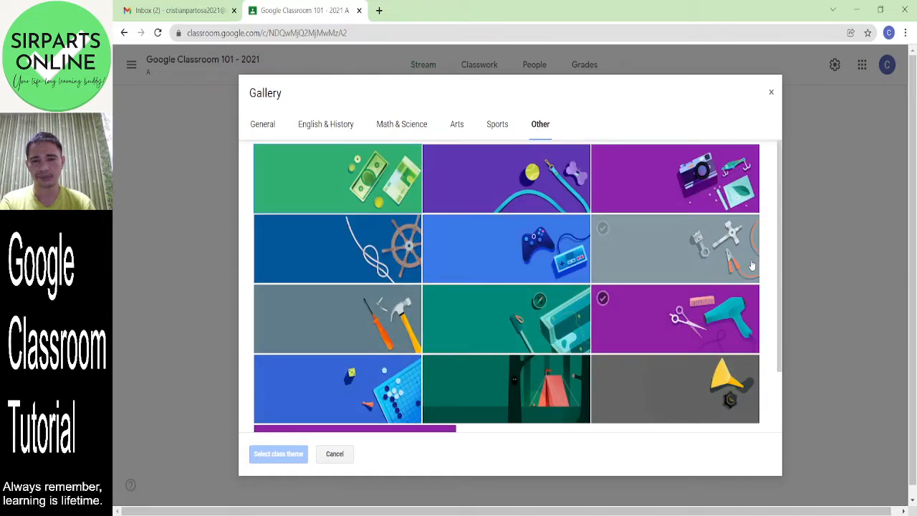
{"action": "mouse_move", "coordinate": [780, 205]}
{"action": "left_mouse_down"}
{"action": "mouse_move", "coordinate": [784, 321]}
{"action": "mouse_move", "coordinate": [783, 195]}
{"action": "left_mouse_up"}
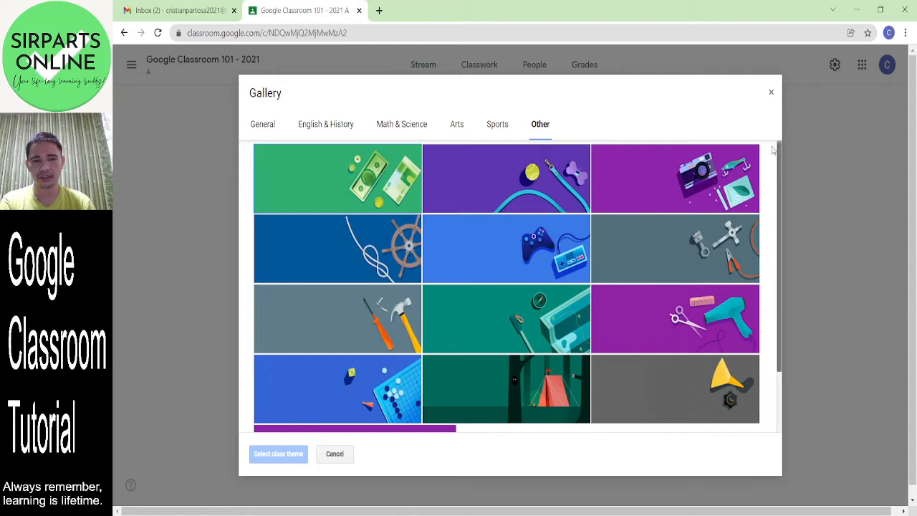
{"action": "left_click", "coordinate": [262, 126]}
{"action": "left_click", "coordinate": [536, 247]}
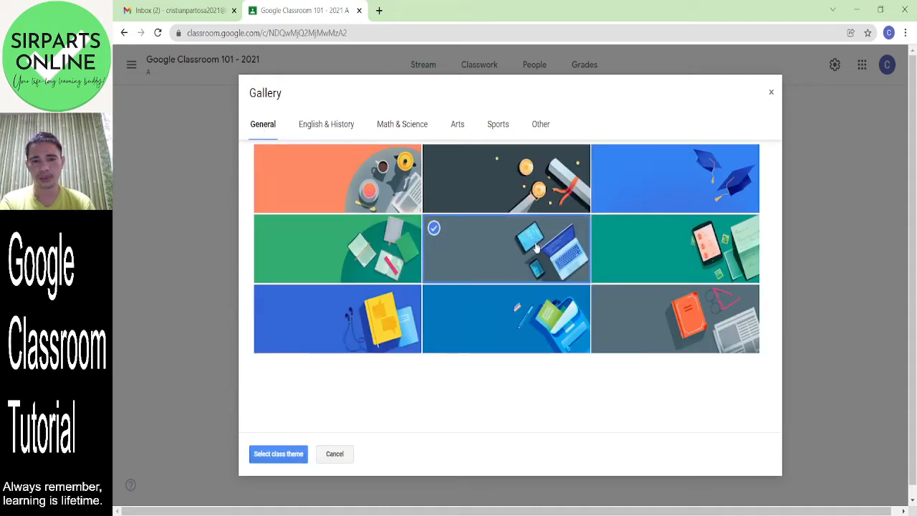
{"action": "left_click", "coordinate": [276, 458]}
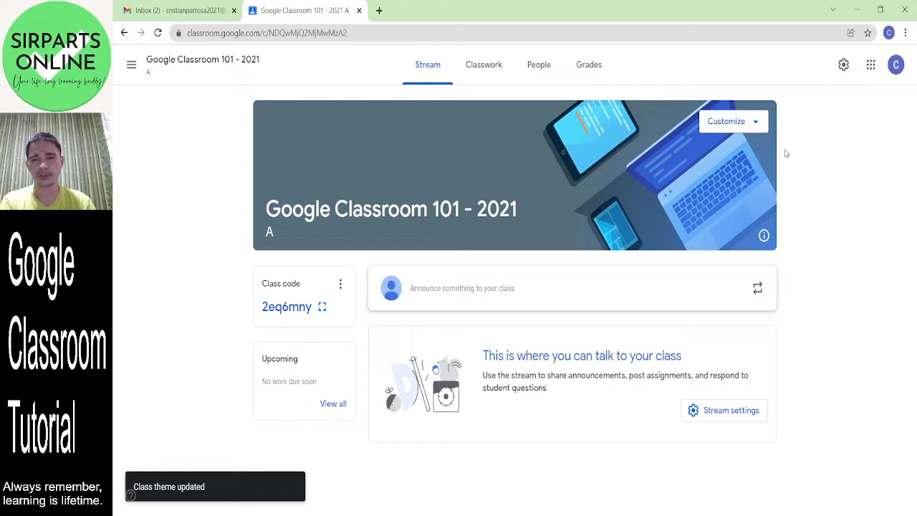
{"action": "left_click", "coordinate": [756, 124]}
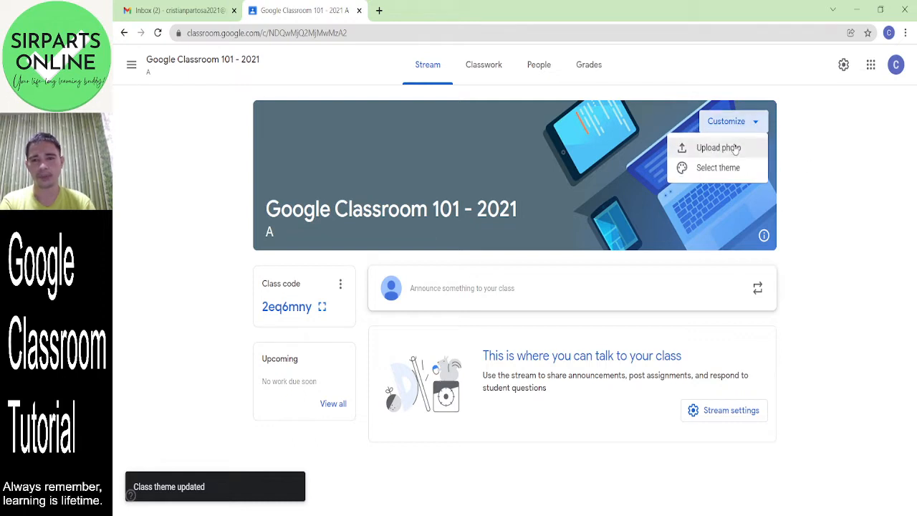
- Upload a photo cropped to its 'SirParts' iTeach' title area as the class banner
{"action": "left_click", "coordinate": [733, 151]}
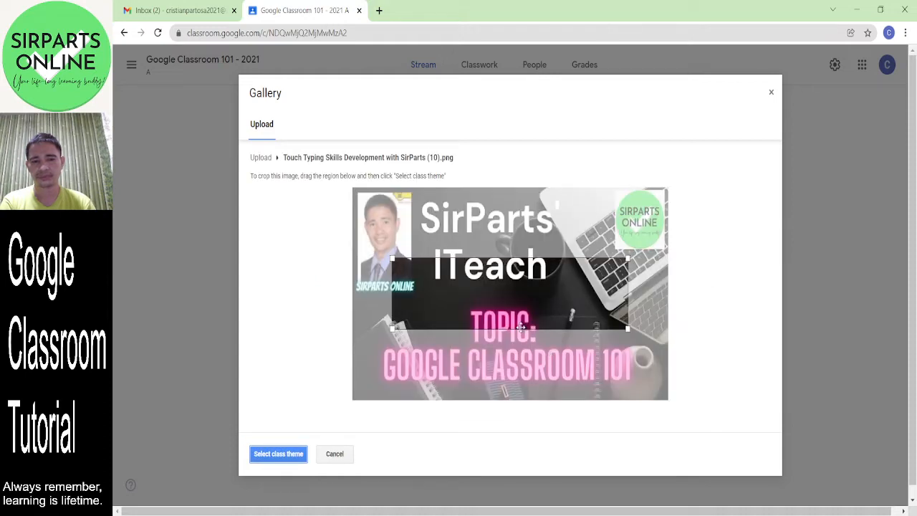
{"action": "left_click_drag", "start_coordinate": [491, 303], "coordinate": [465, 358]}
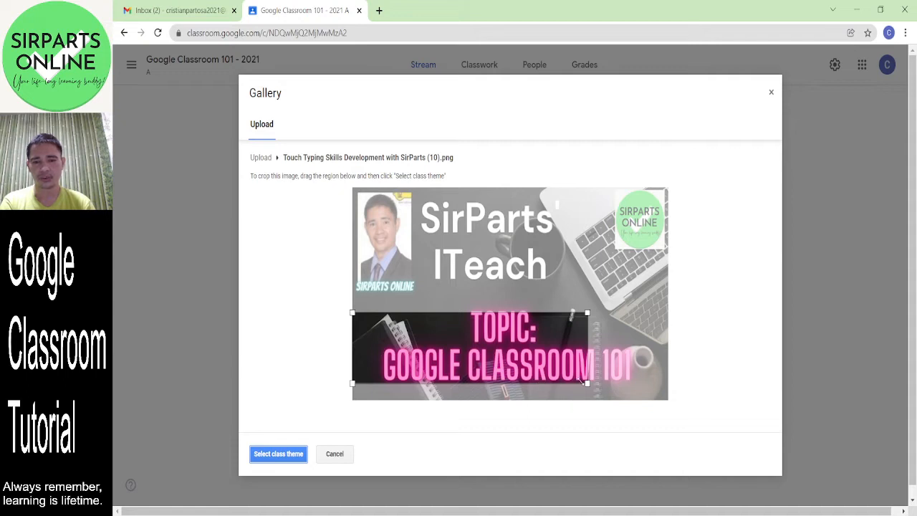
{"action": "left_click_drag", "start_coordinate": [587, 384], "coordinate": [744, 401]}
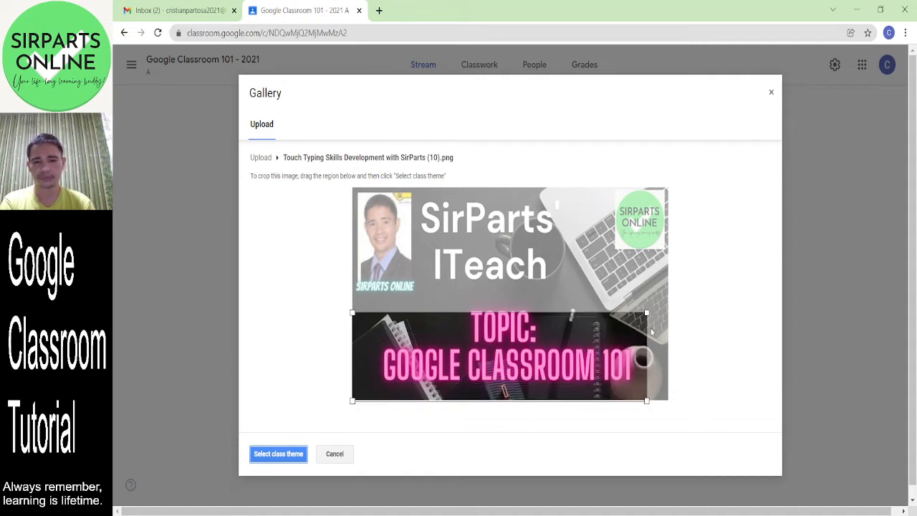
{"action": "left_click_drag", "start_coordinate": [646, 313], "coordinate": [690, 301]}
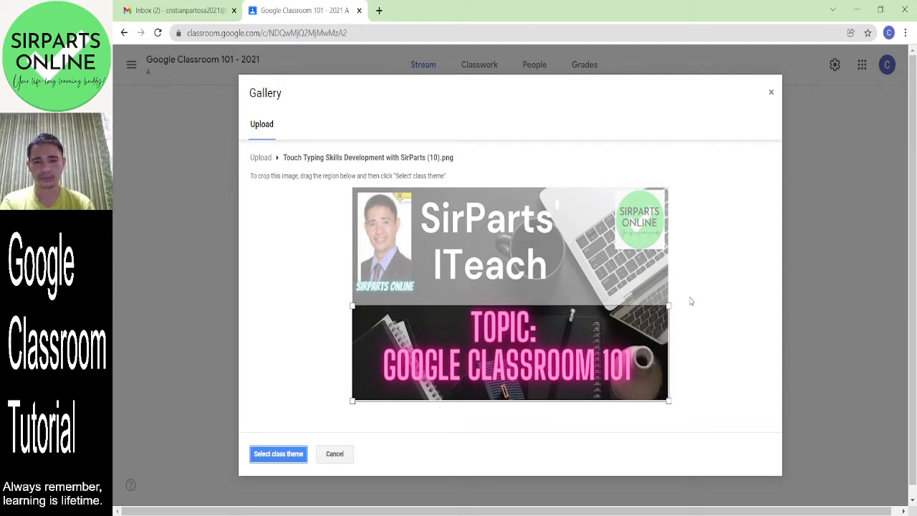
{"action": "mouse_move", "coordinate": [593, 349]}
{"action": "left_mouse_down"}
{"action": "mouse_move", "coordinate": [595, 309]}
{"action": "mouse_move", "coordinate": [595, 342]}
{"action": "mouse_move", "coordinate": [596, 334]}
{"action": "left_mouse_up"}
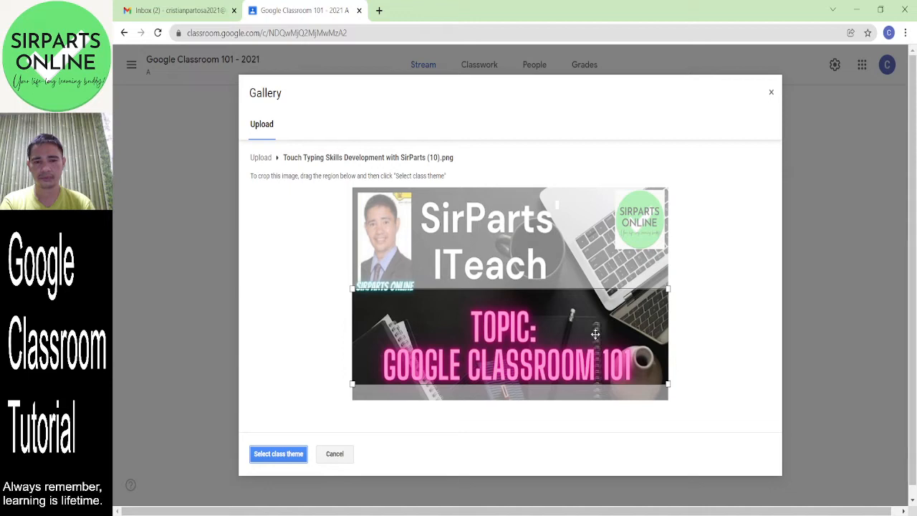
{"action": "left_click_drag", "start_coordinate": [595, 334], "coordinate": [612, 238]}
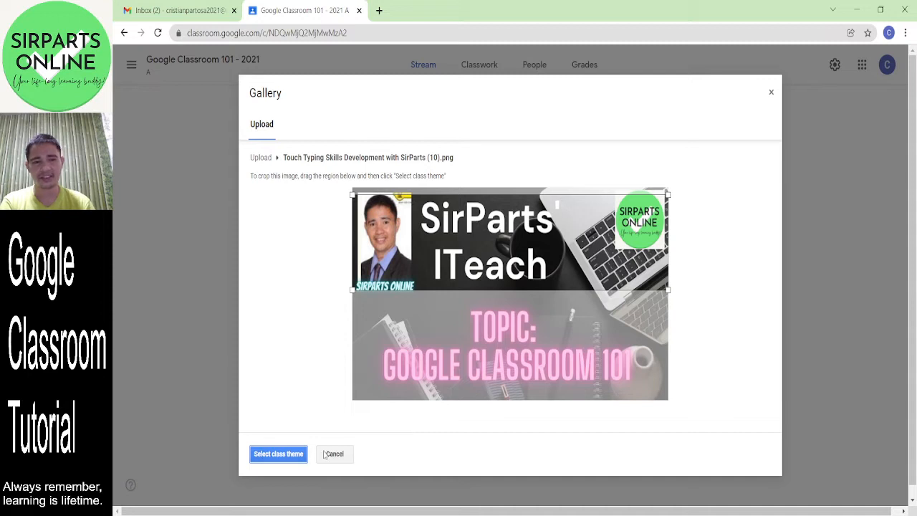
{"action": "left_click", "coordinate": [275, 455]}
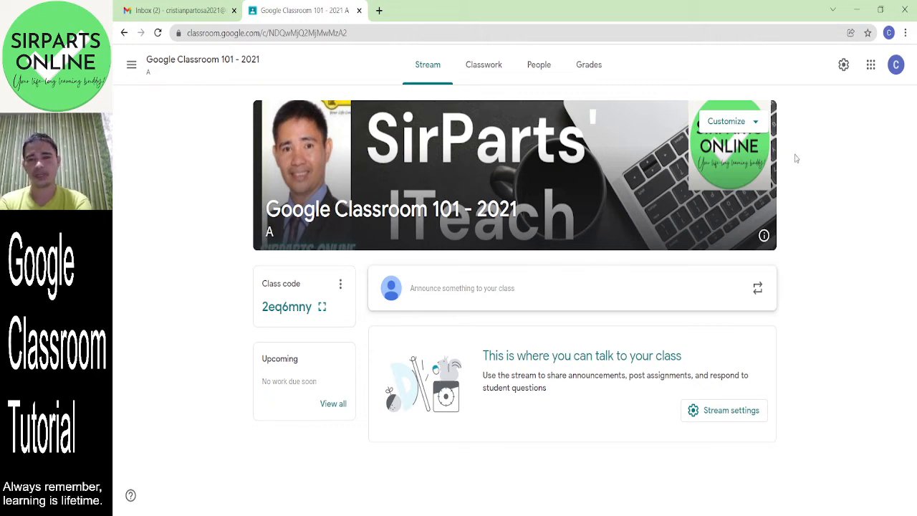
{"action": "left_click", "coordinate": [763, 125]}
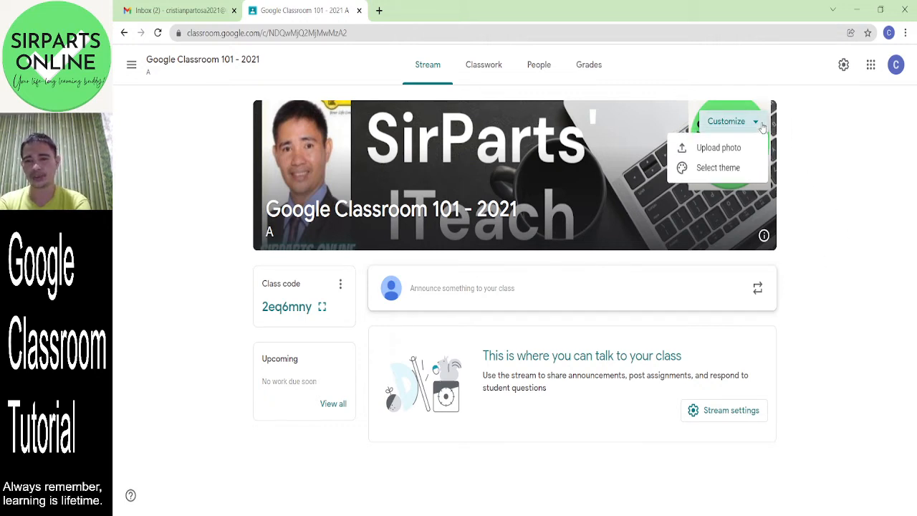
- Pick the General laptop tile again to replace the uploaded photo banner
{"action": "left_click", "coordinate": [738, 170]}
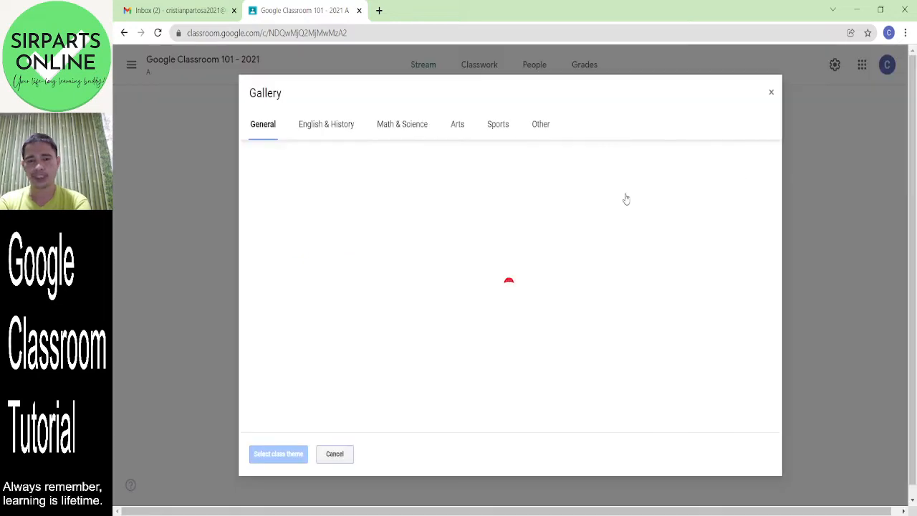
{"action": "left_click", "coordinate": [519, 271]}
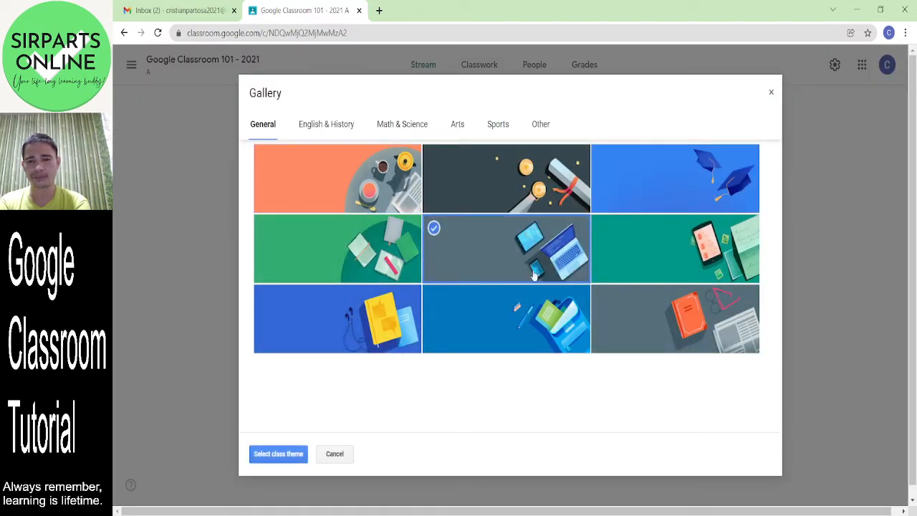
{"action": "left_click", "coordinate": [282, 454]}
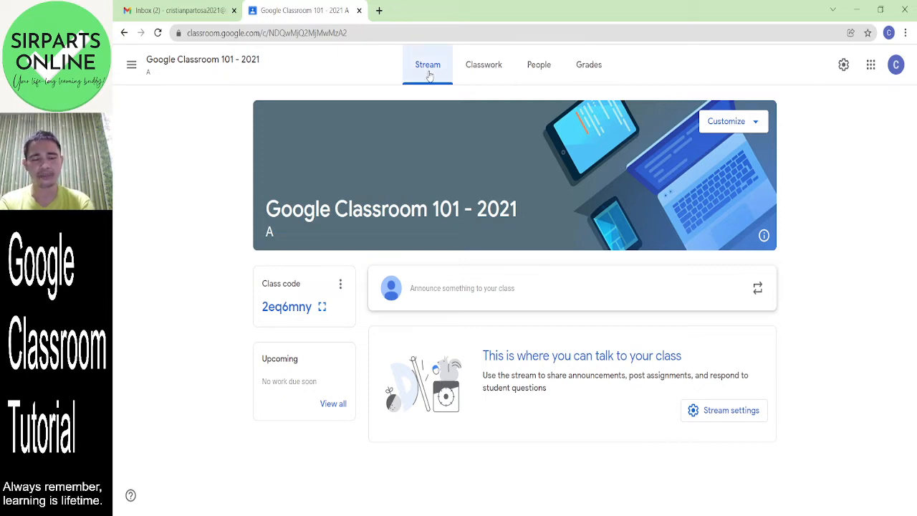
- Start a new class announcement, dismissing the post scheduling tip
{"action": "left_click", "coordinate": [478, 300]}
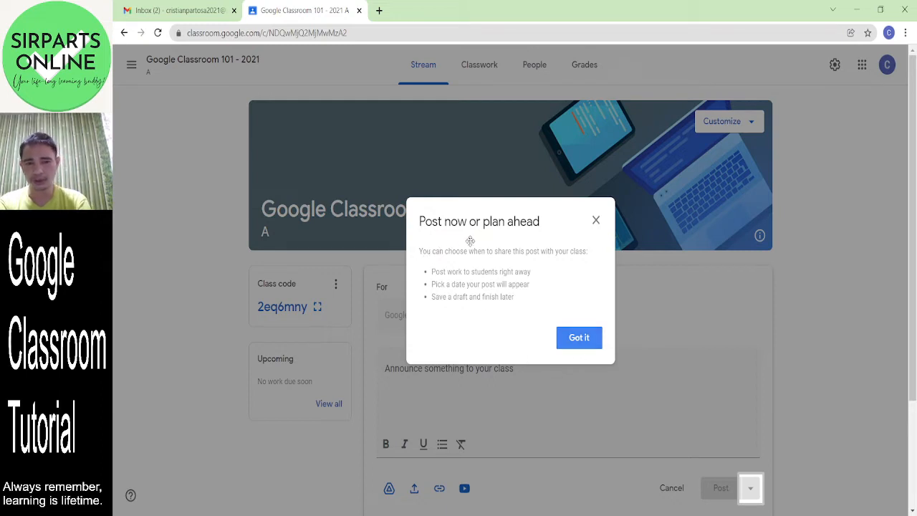
{"action": "left_click", "coordinate": [580, 339]}
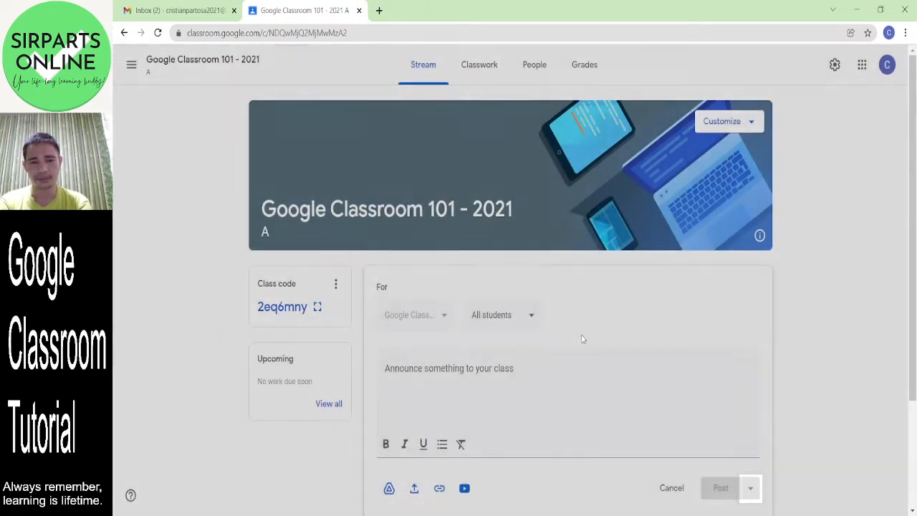
{"action": "left_click", "coordinate": [529, 391]}
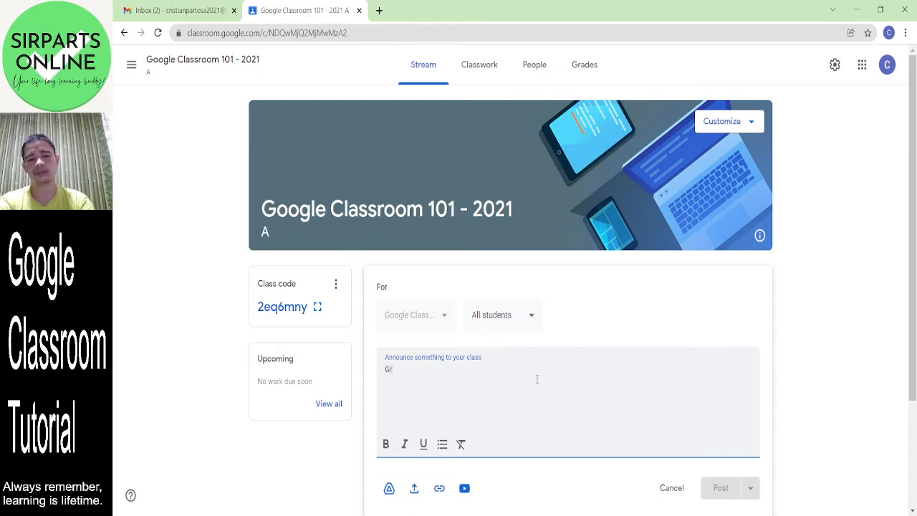
- Enter 'Greetings to my dear students! Thank you for choosing this course.', correcting typos
{"action": "type", "text": "eetni"}
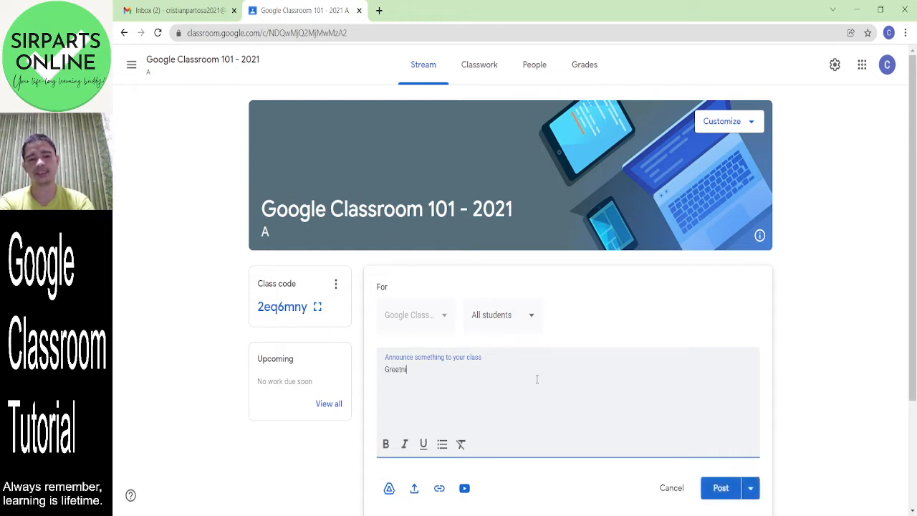
{"action": "key", "text": "BackSpace"}
{"action": "key", "text": "BackSpace"}
{"action": "type", "text": "ings"}
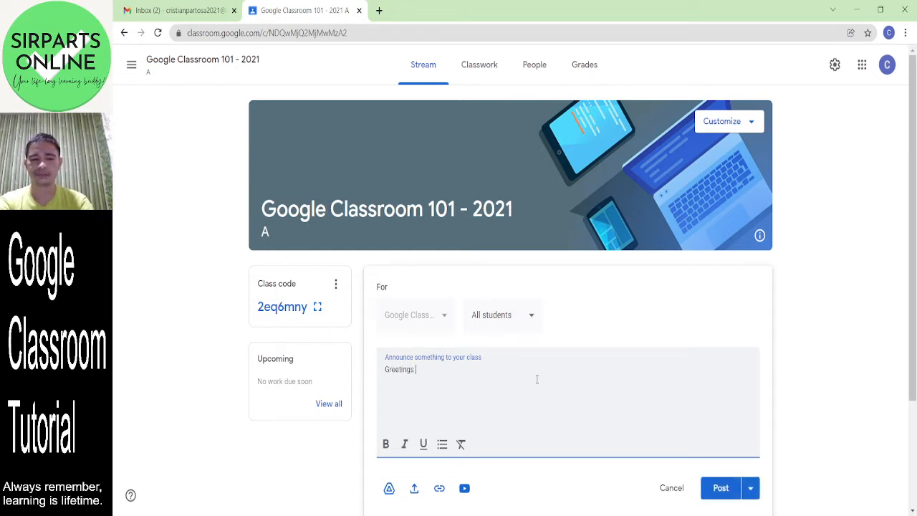
{"action": "type", "text": " my"}
{"action": "key", "text": "BackSpace"}
{"action": "type", "text": "to"}
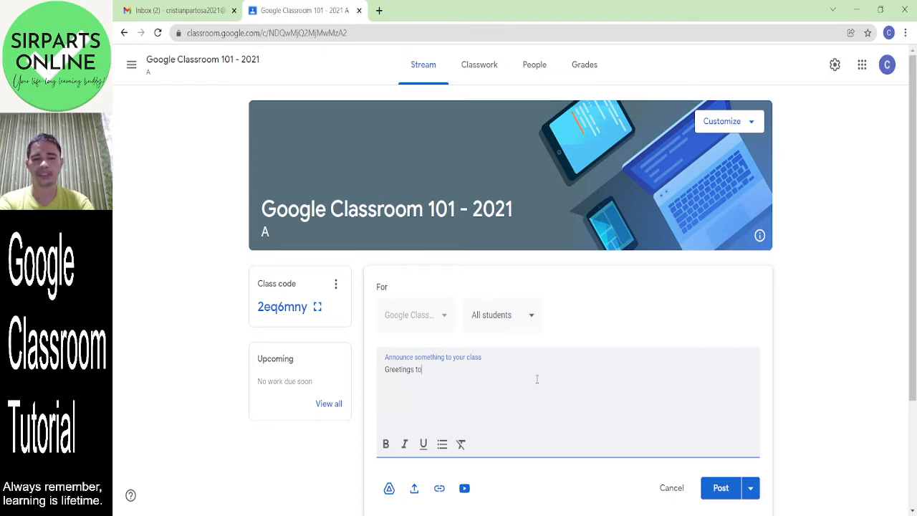
{"action": "type", "text": " my dear st"}
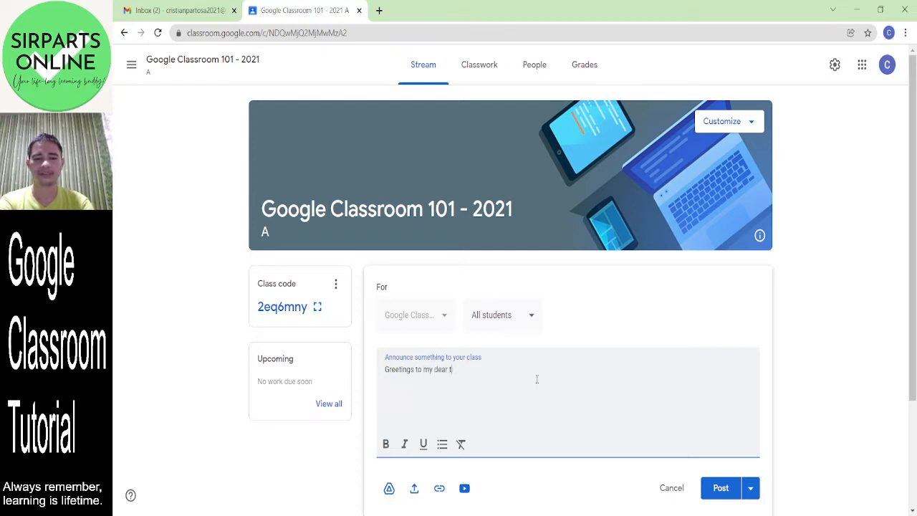
{"action": "key", "text": "BackSpace"}
{"action": "type", "text": "students"}
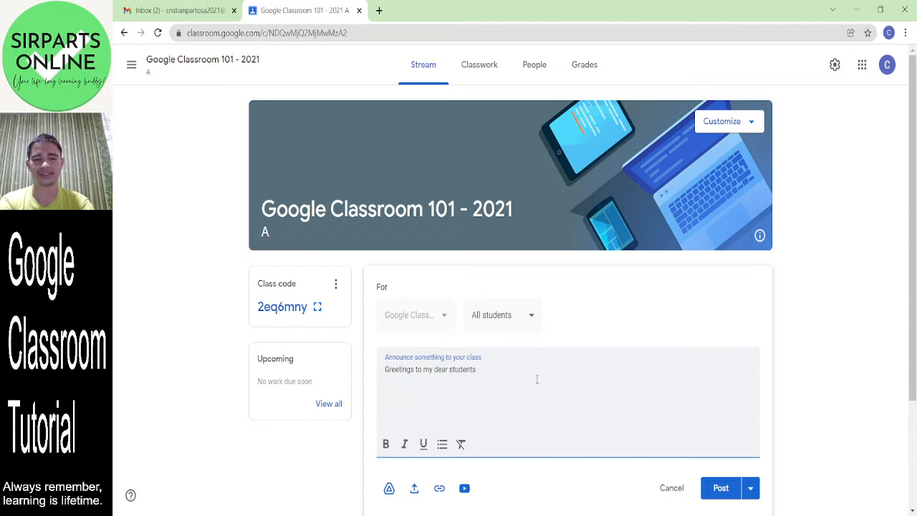
{"action": "type", "text": "! Thank you "}
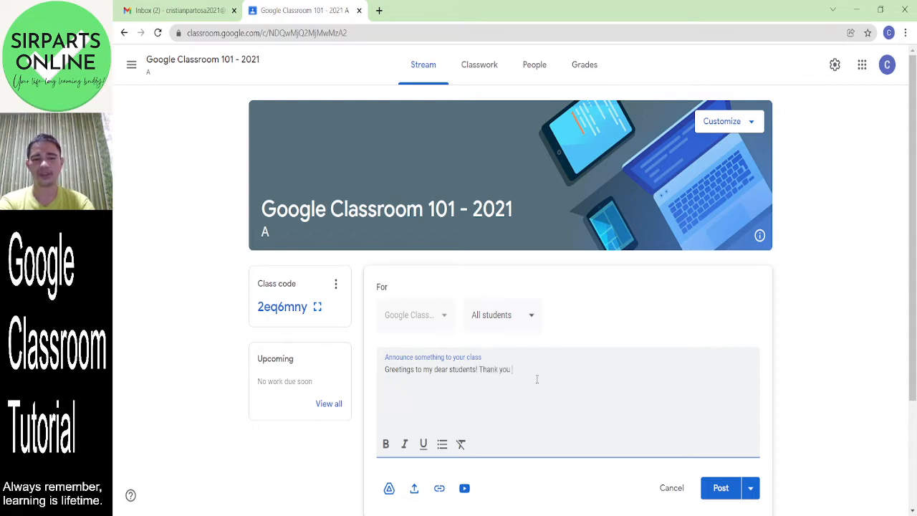
{"action": "type", "text": "for choosin"}
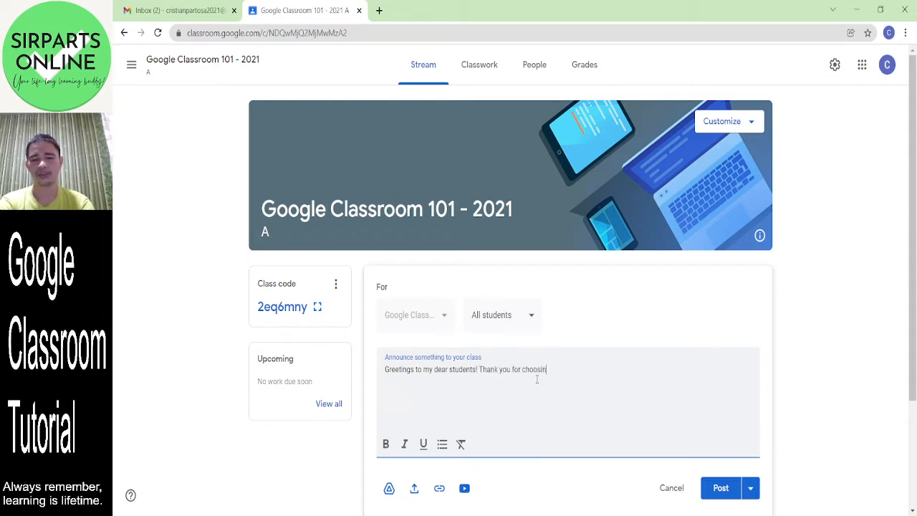
{"action": "type", "text": "g this course."}
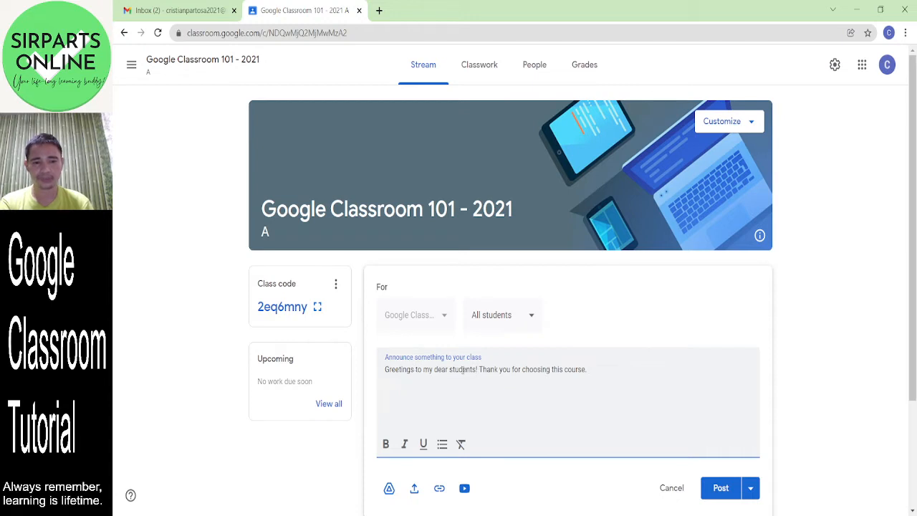
- Make 'dear' bold and underline 'Thank you'
{"action": "left_click_drag", "start_coordinate": [449, 370], "coordinate": [434, 370]}
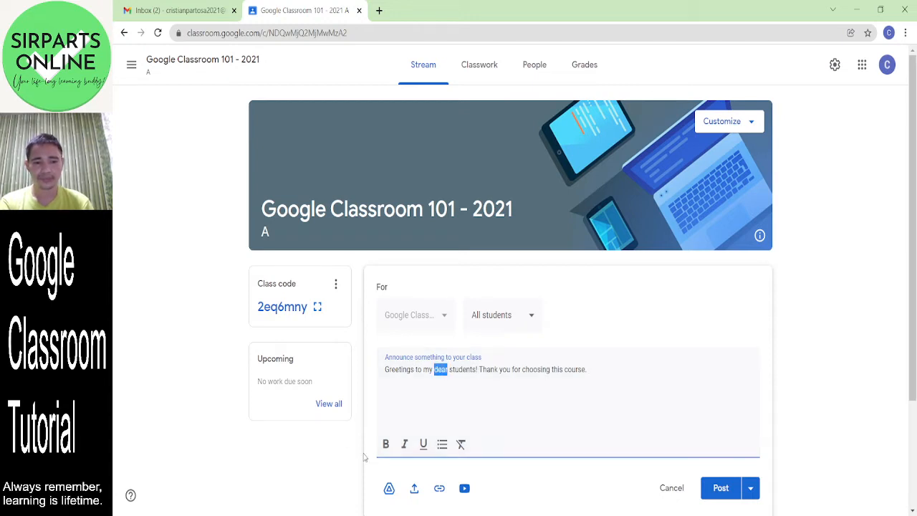
{"action": "left_click", "coordinate": [386, 444]}
{"action": "left_click", "coordinate": [514, 372]}
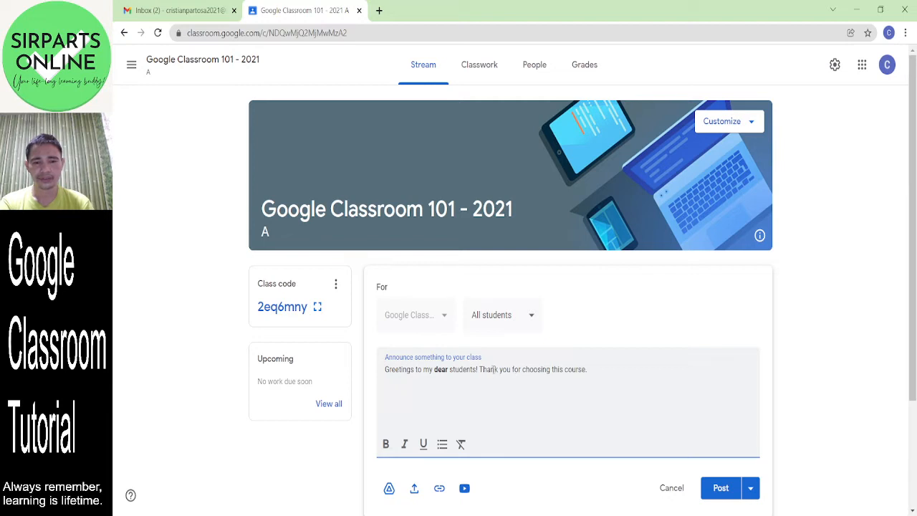
{"action": "left_click_drag", "start_coordinate": [479, 370], "coordinate": [511, 370]}
{"action": "left_click", "coordinate": [424, 444]}
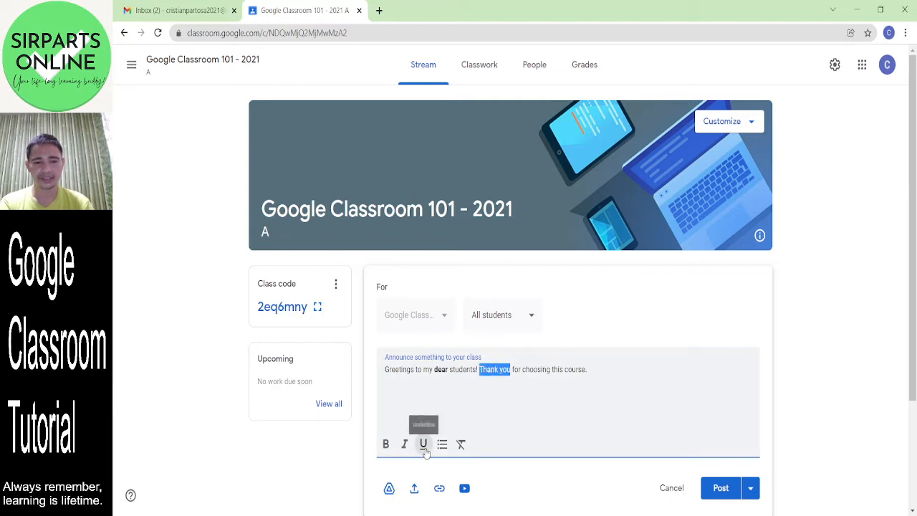
{"action": "left_click", "coordinate": [520, 401]}
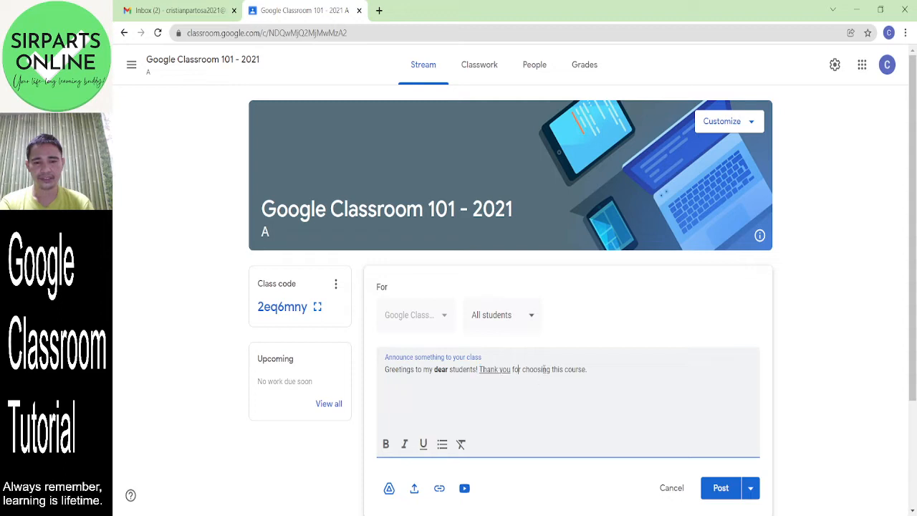
- Italicize 'choosing', leaving 'course.' unformatted
{"action": "left_click_drag", "start_coordinate": [552, 370], "coordinate": [522, 370]}
{"action": "left_click", "coordinate": [405, 444]}
{"action": "left_click", "coordinate": [548, 392]}
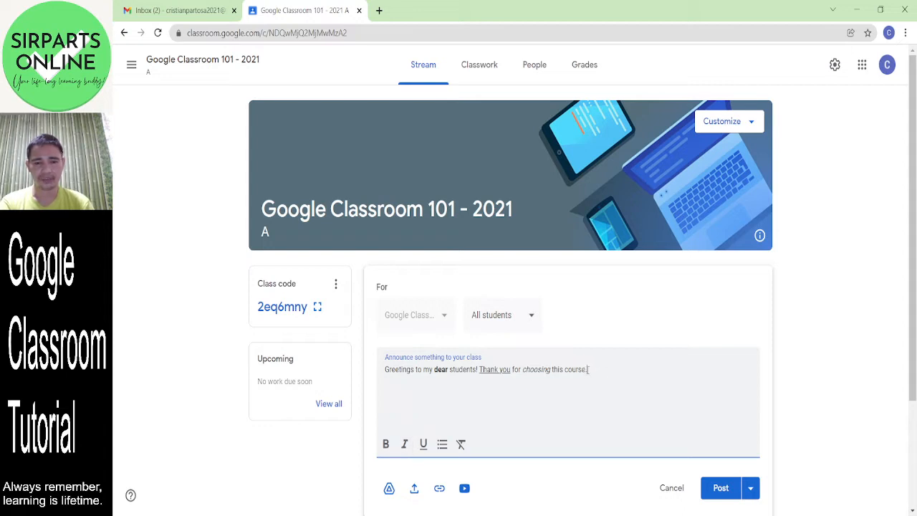
{"action": "left_click_drag", "start_coordinate": [588, 369], "coordinate": [565, 370]}
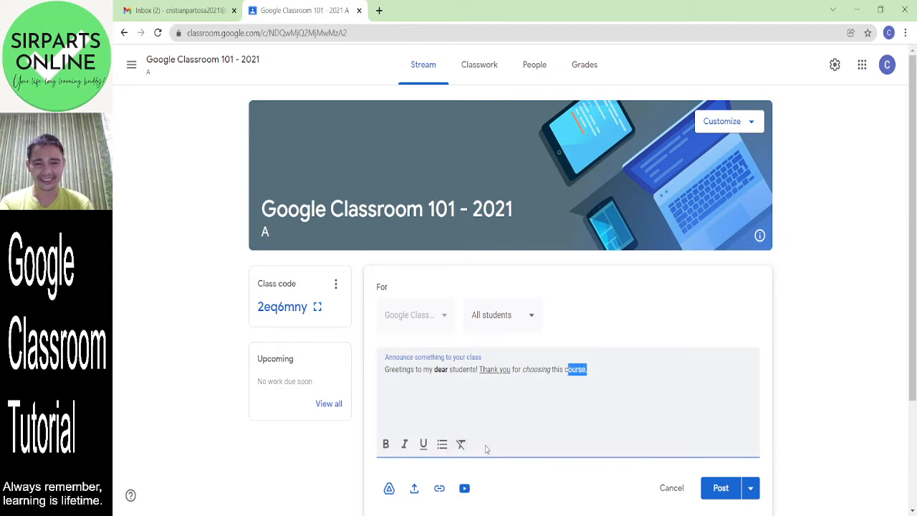
{"action": "left_click", "coordinate": [540, 406]}
{"action": "left_click", "coordinate": [582, 374]}
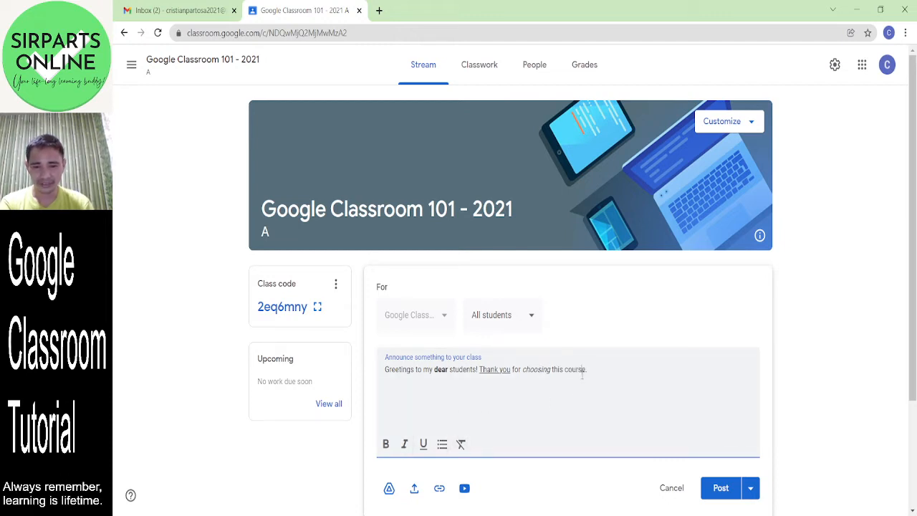
{"action": "left_click_drag", "start_coordinate": [585, 372], "coordinate": [563, 371]}
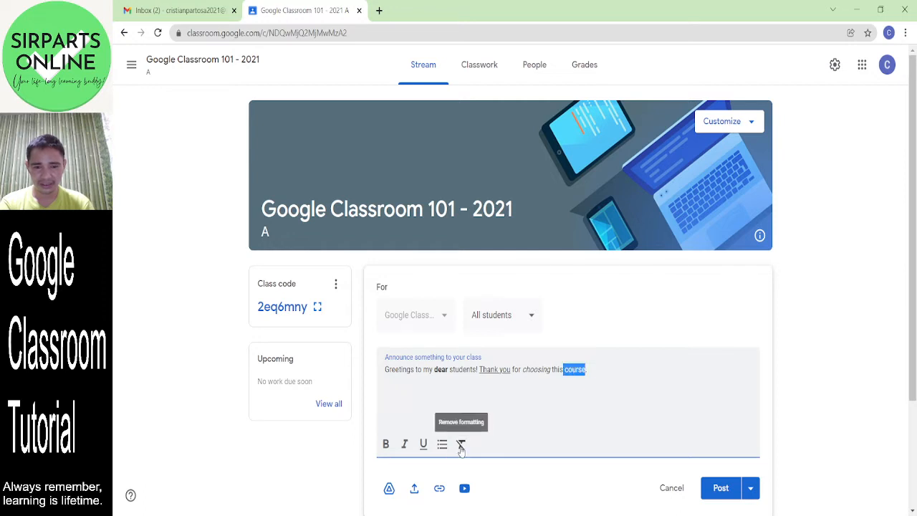
{"action": "left_click", "coordinate": [491, 397]}
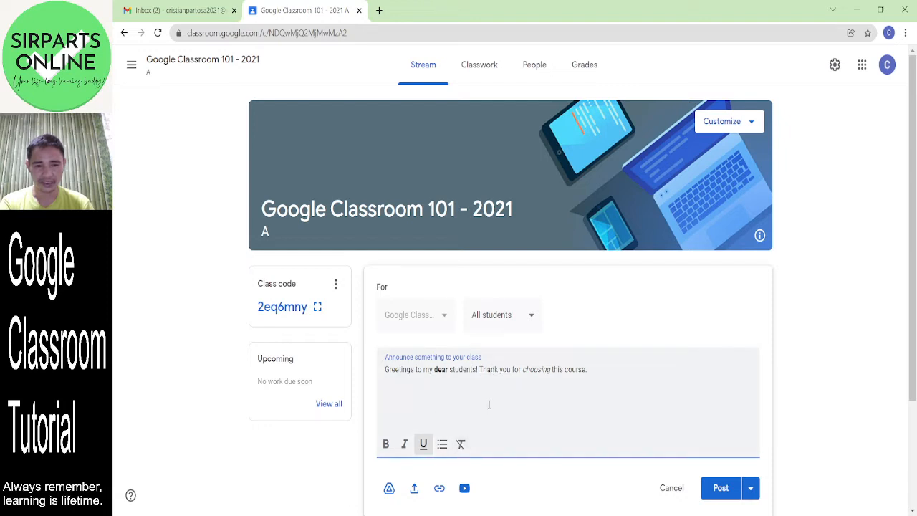
- Remove the underline from 'Thank you' while keeping 'dear' bold
{"action": "left_click_drag", "start_coordinate": [514, 369], "coordinate": [479, 370]}
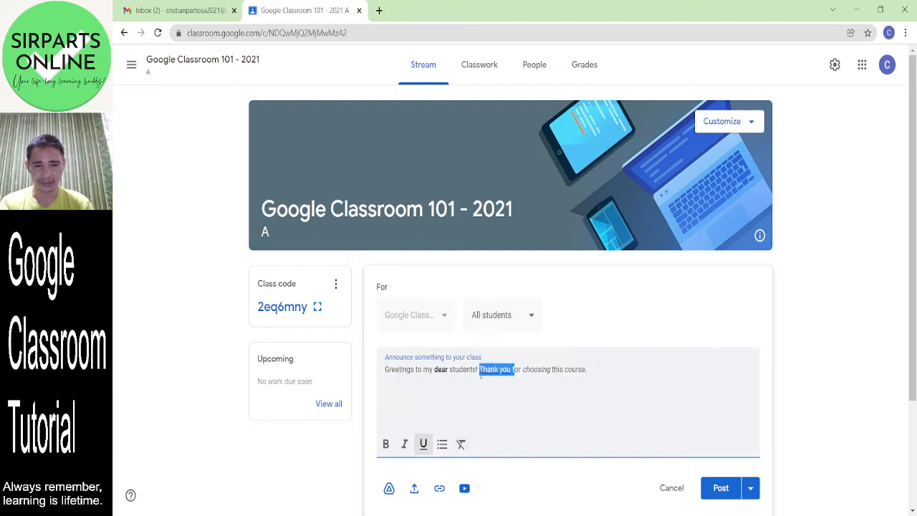
{"action": "left_click", "coordinate": [461, 446]}
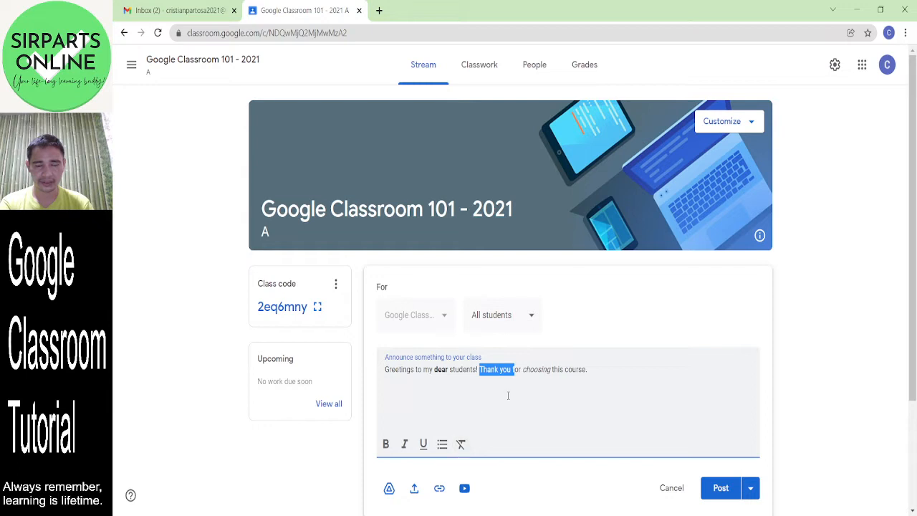
{"action": "left_click", "coordinate": [485, 385]}
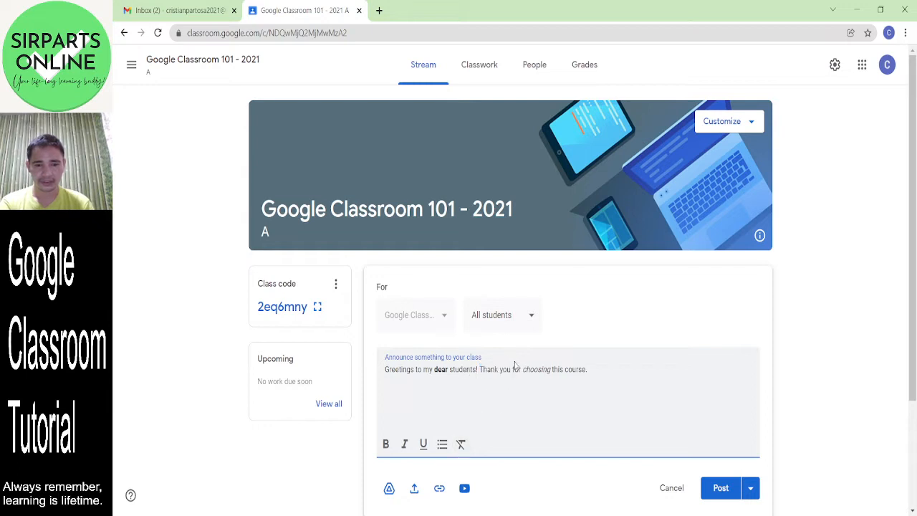
{"action": "double_click", "coordinate": [447, 369]}
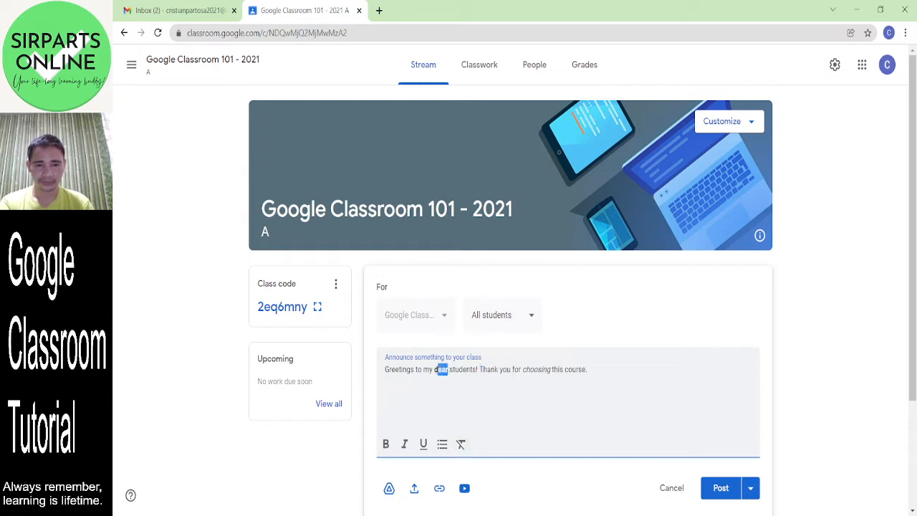
{"action": "left_click", "coordinate": [388, 447]}
{"action": "left_click", "coordinate": [388, 448]}
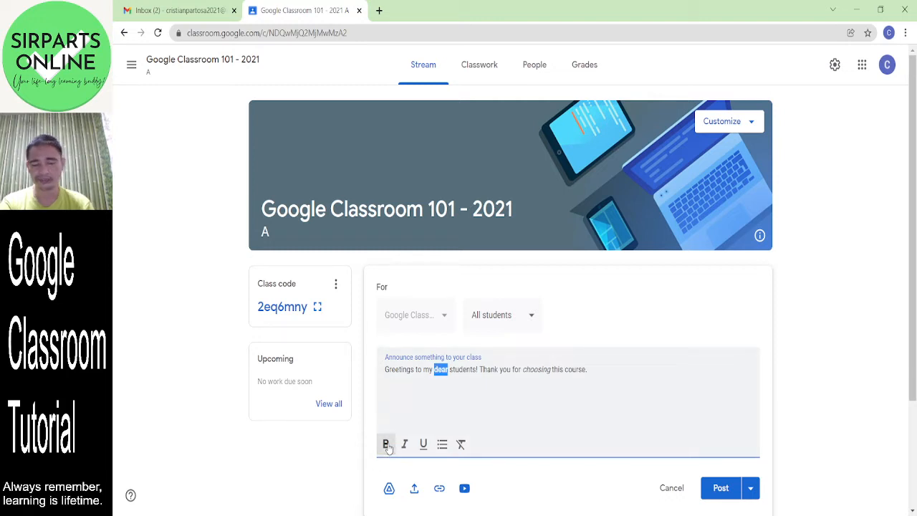
{"action": "left_click", "coordinate": [475, 406]}
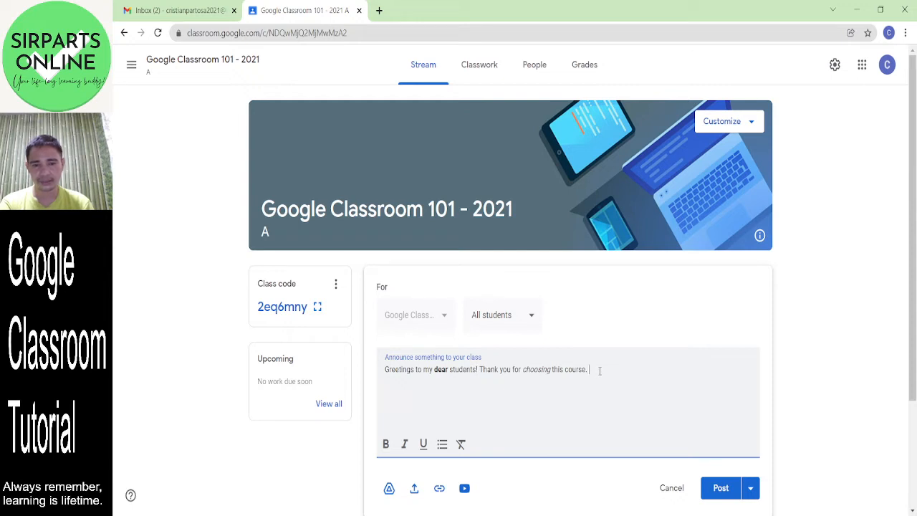
- Add a bulleted list and begin the line 'I want you to be'
{"action": "left_click", "coordinate": [440, 445]}
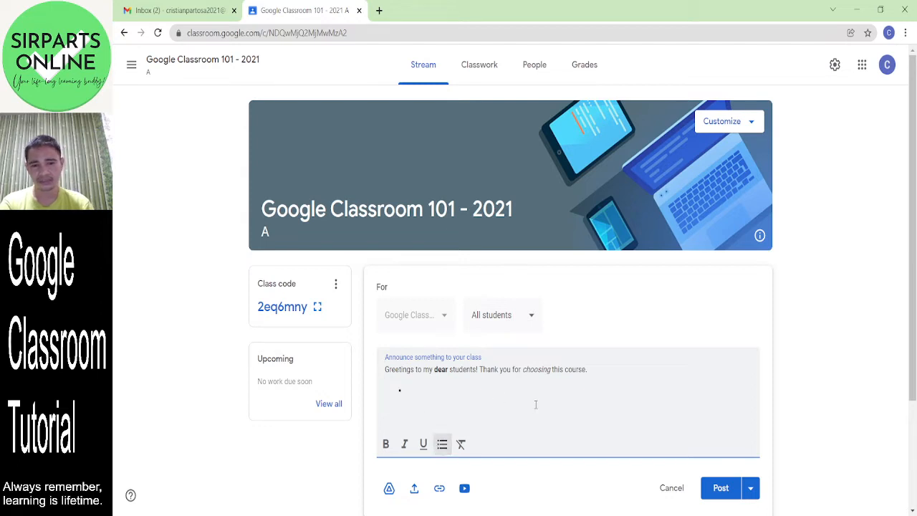
{"action": "left_click", "coordinate": [600, 369]}
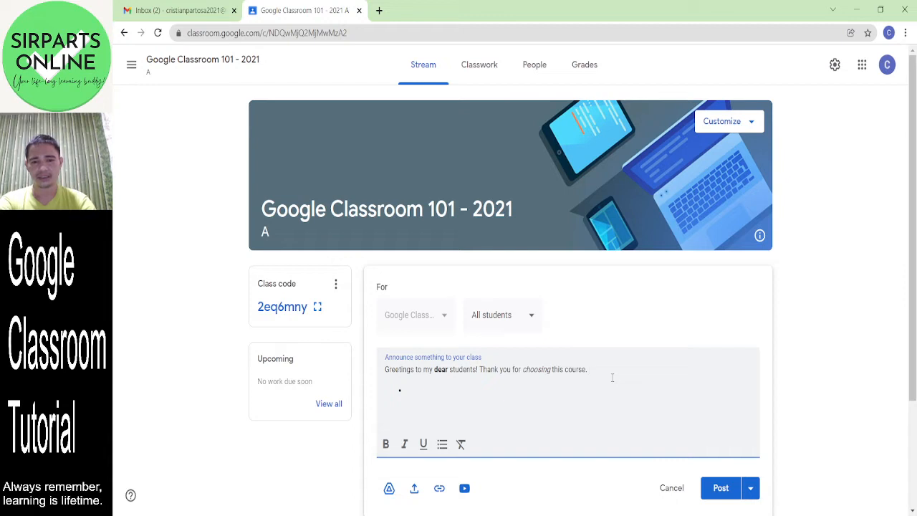
{"action": "type", "text": "I want"}
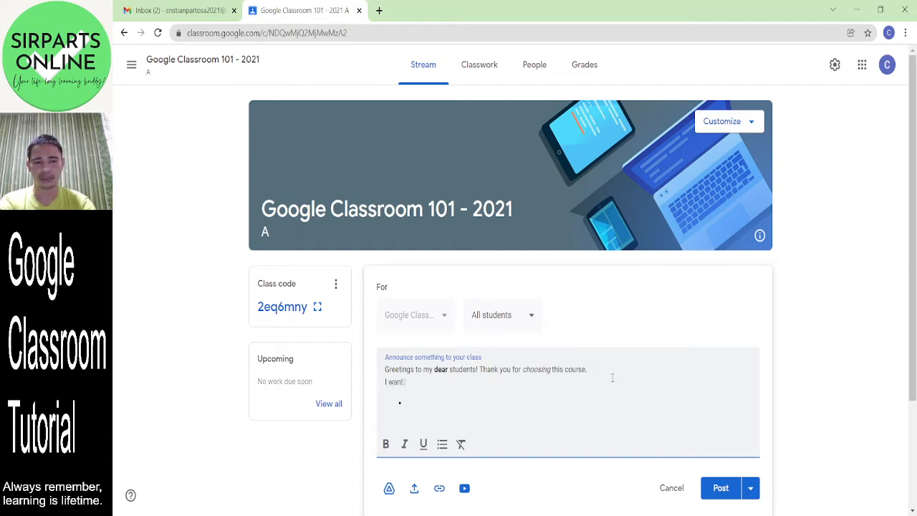
{"action": "type", "text": " you to bec"}
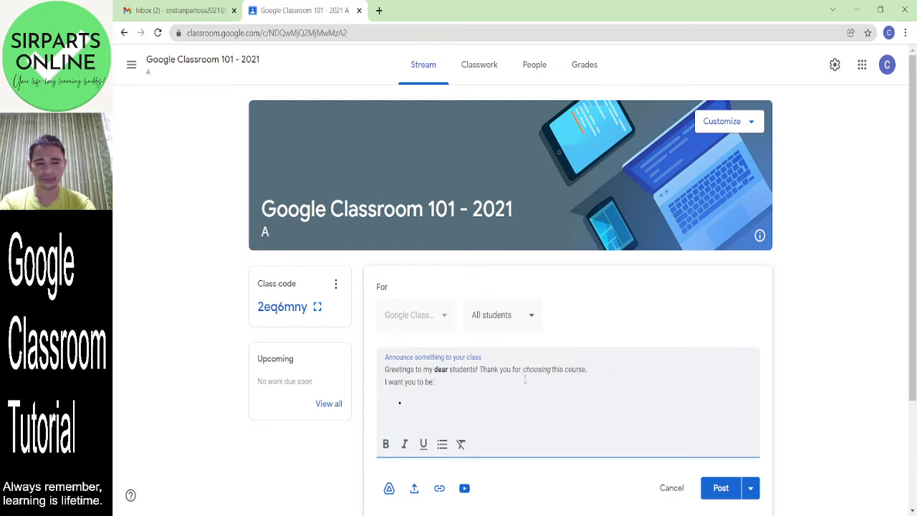
- Fill the bullets with 'friendly' and 'time-conscious', leaving an empty third bullet
{"action": "left_click", "coordinate": [421, 406]}
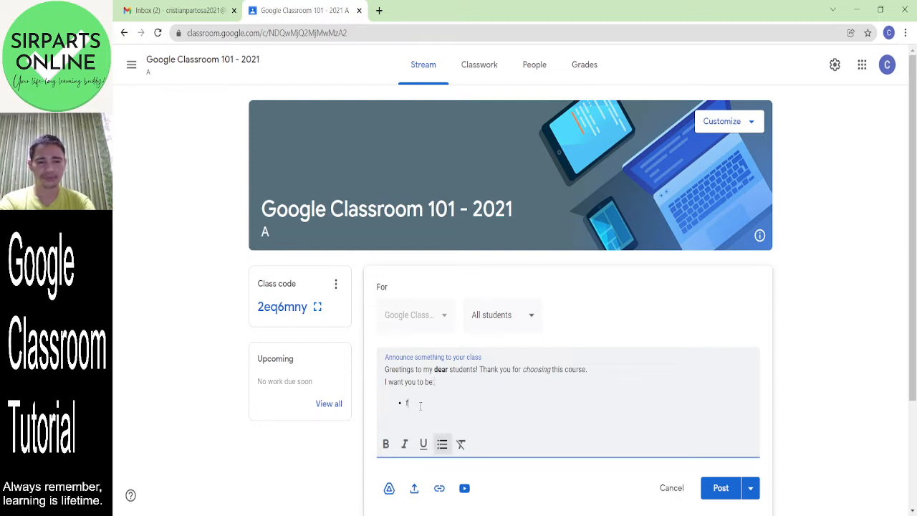
{"action": "type", "text": "friendly "}
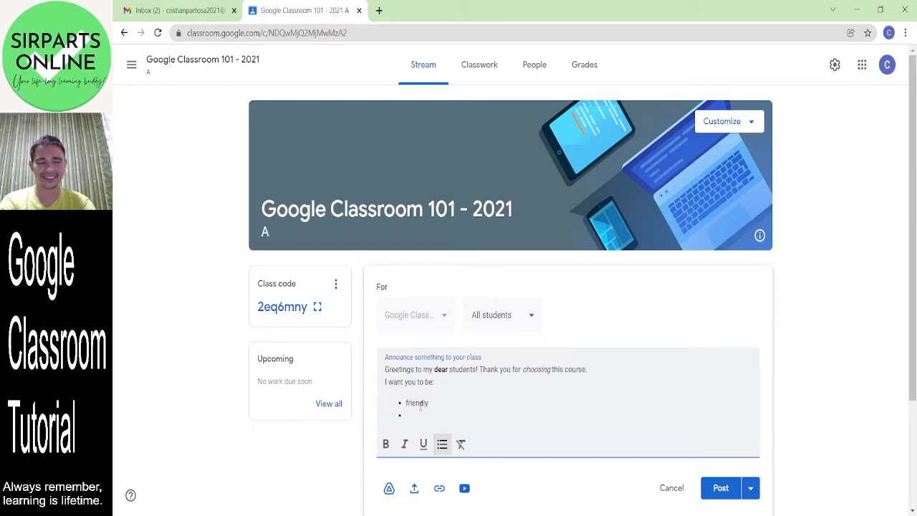
{"action": "type", "text": "time-coun"}
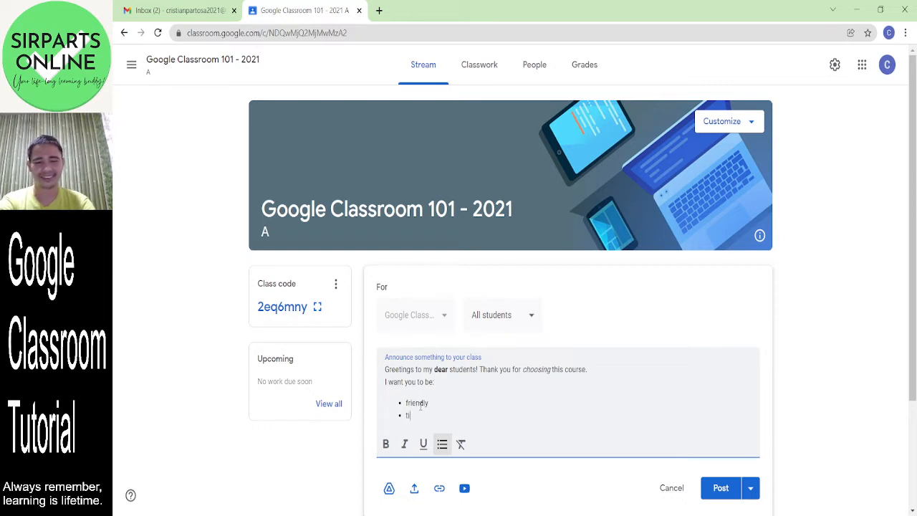
{"action": "key", "text": "BackSpace"}
{"action": "key", "text": "BackSpace"}
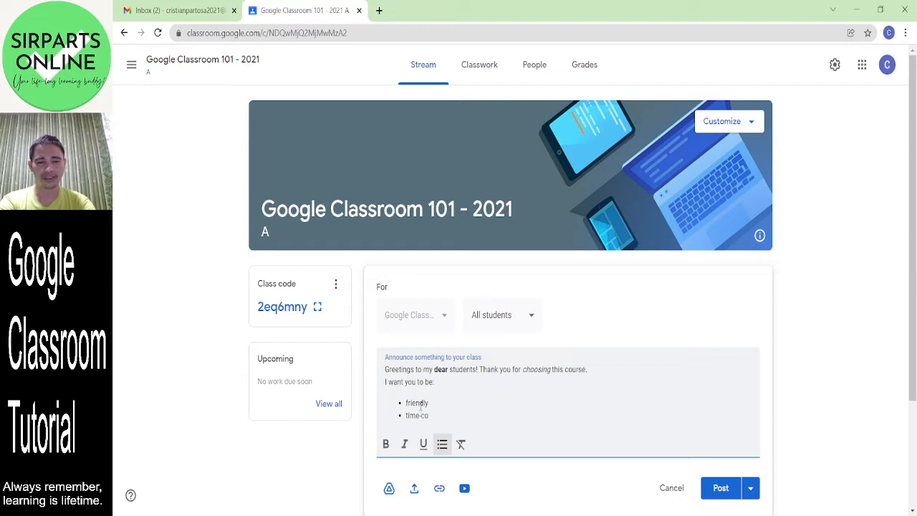
{"action": "type", "text": "ns"}
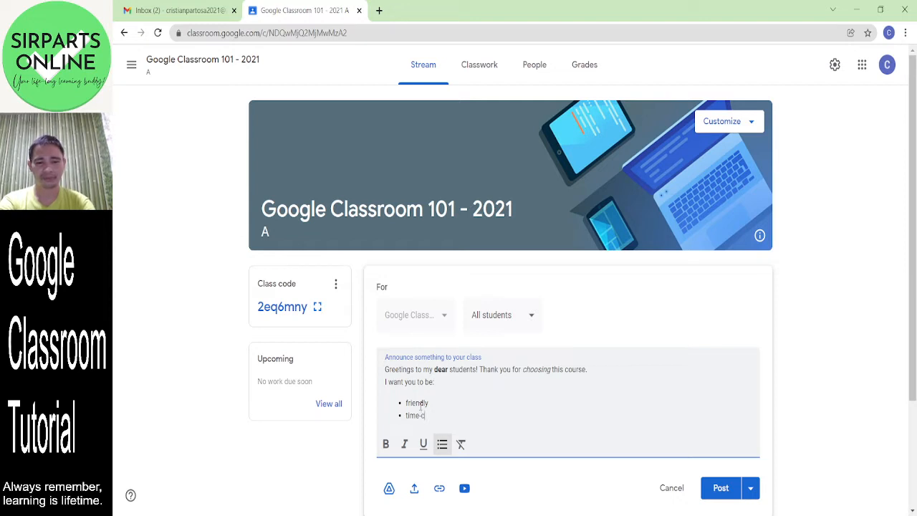
{"action": "type", "text": "onscious"}
{"action": "key", "text": "Return"}
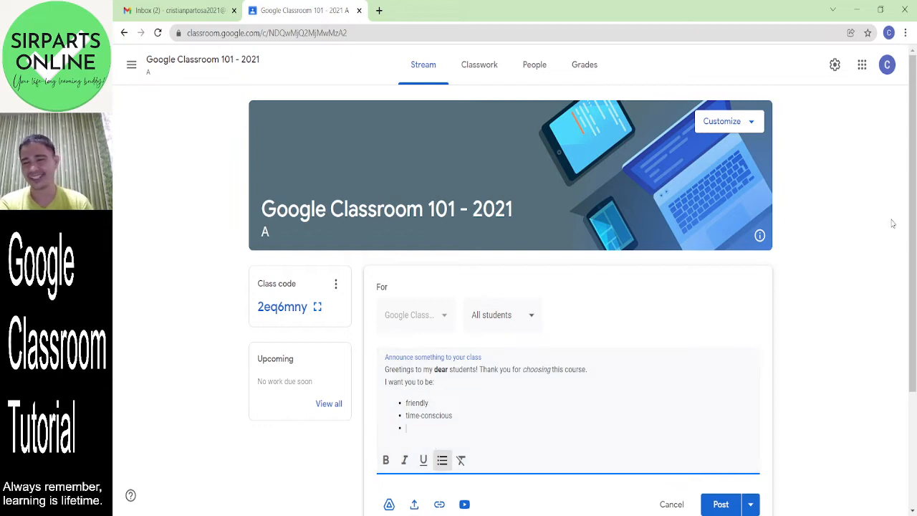
{"action": "left_click_drag", "start_coordinate": [915, 177], "coordinate": [915, 219]}
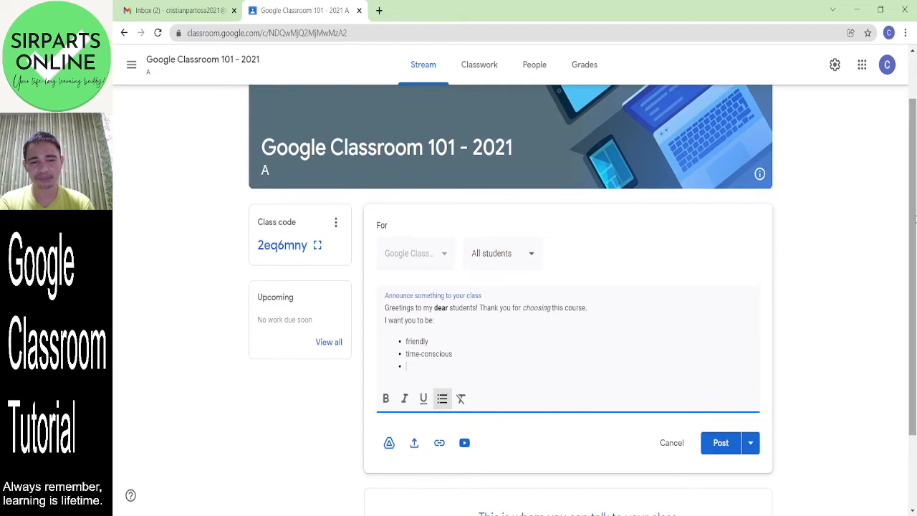
- Upload 'Touch Typing Skills Development with SirParts (10).png' from the computer instead of Drive
{"action": "left_click", "coordinate": [389, 444]}
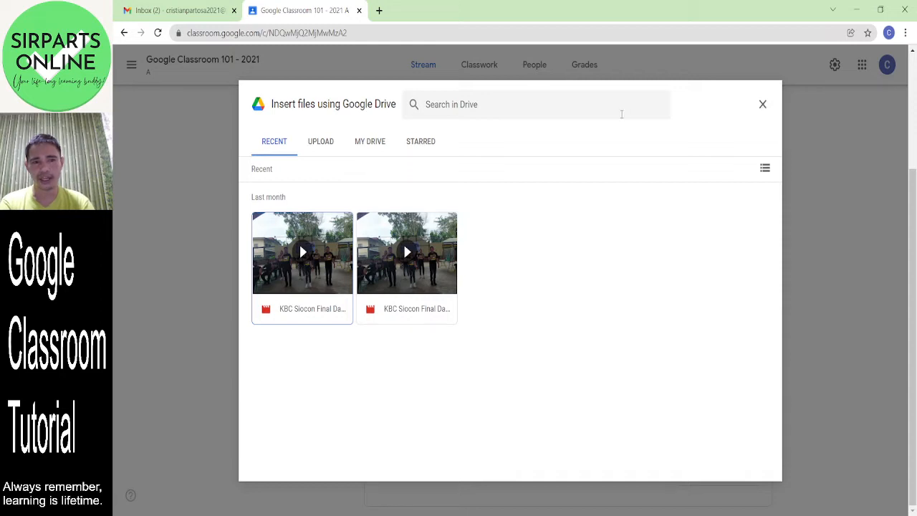
{"action": "left_click", "coordinate": [767, 110]}
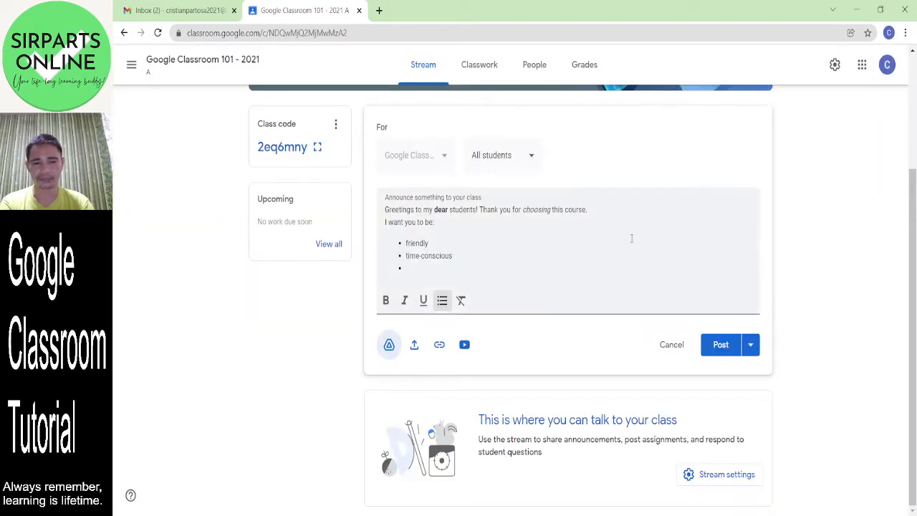
{"action": "left_click", "coordinate": [413, 350]}
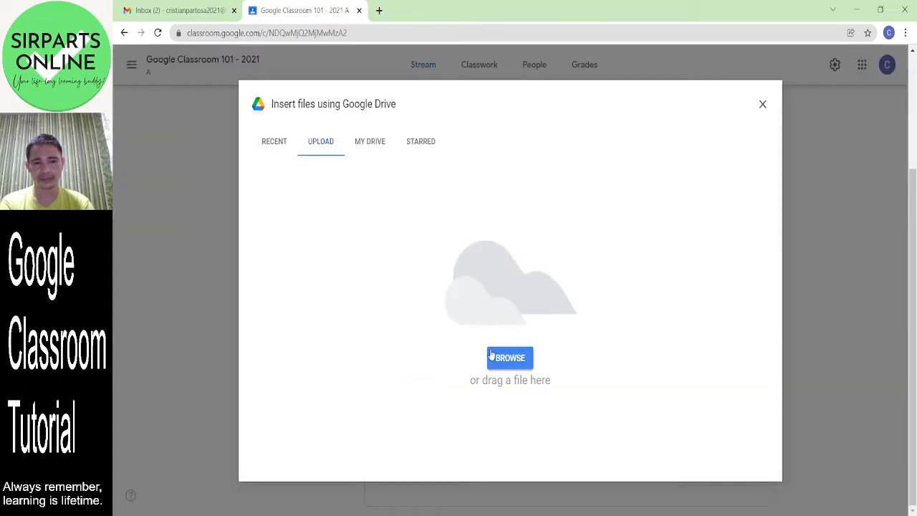
{"action": "left_click", "coordinate": [522, 360]}
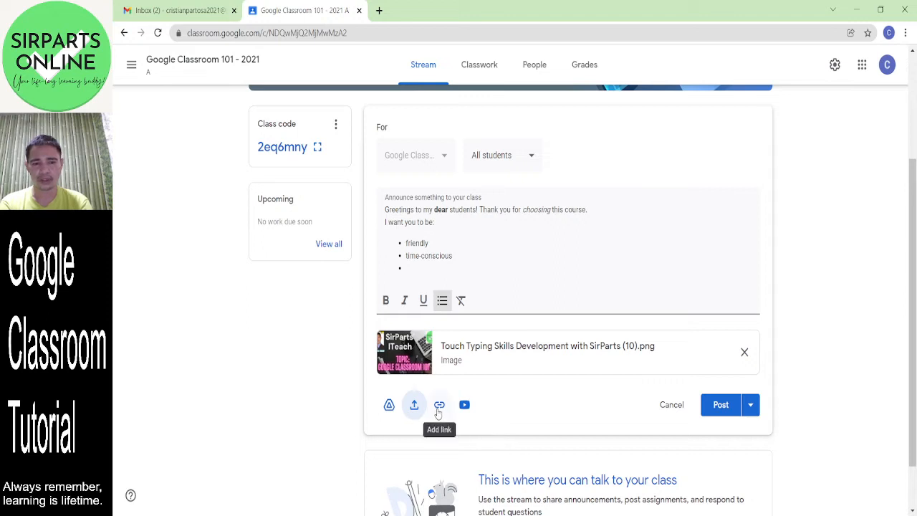
{"action": "left_click", "coordinate": [440, 409]}
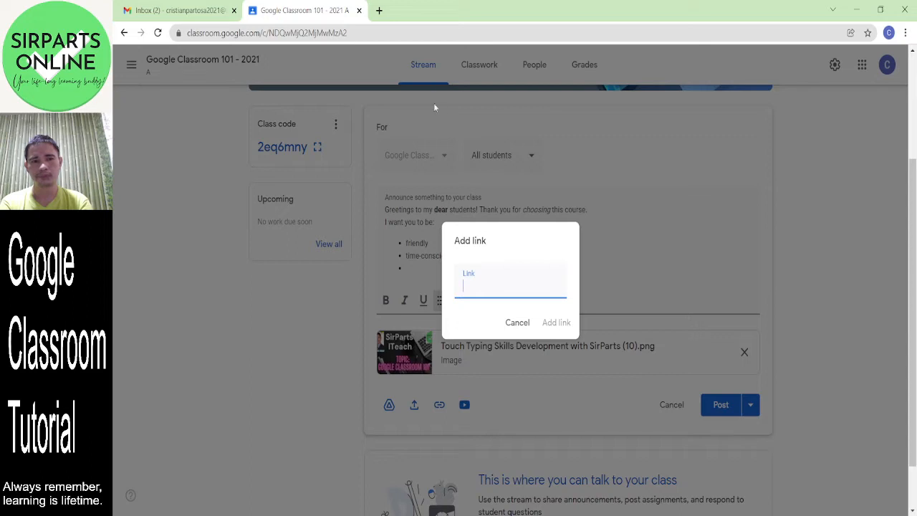
{"action": "type", "text": "www."}
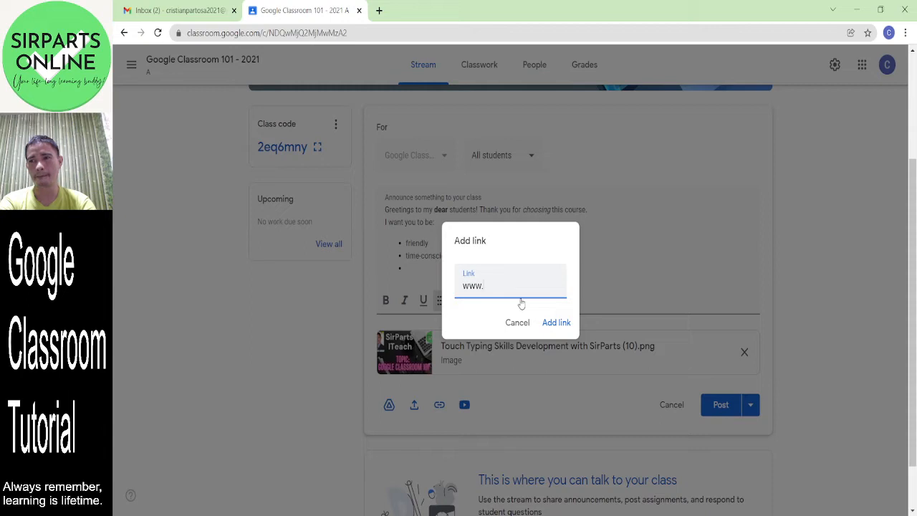
{"action": "type", "text": "alison.com"}
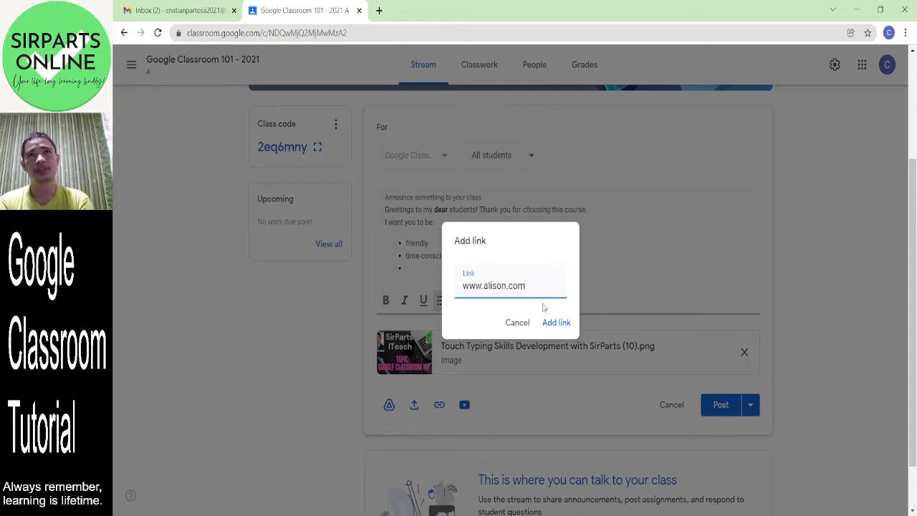
{"action": "left_click", "coordinate": [542, 307]}
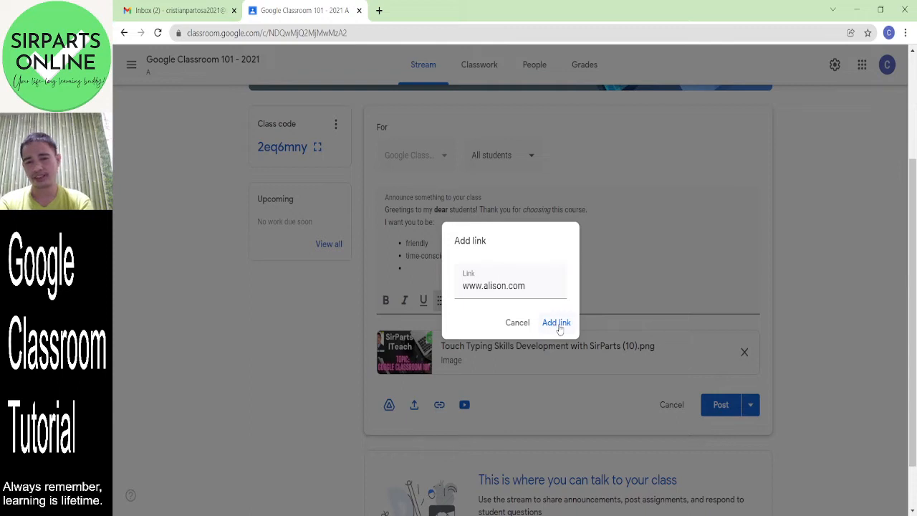
{"action": "left_click", "coordinate": [557, 324]}
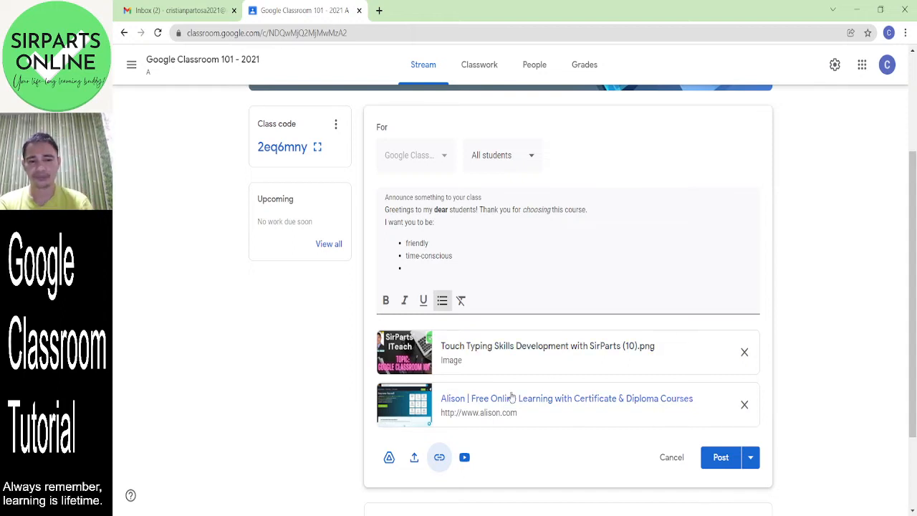
- Search YouTube for 'be at your best series' from the announcement's video attachment
{"action": "left_click", "coordinate": [465, 459]}
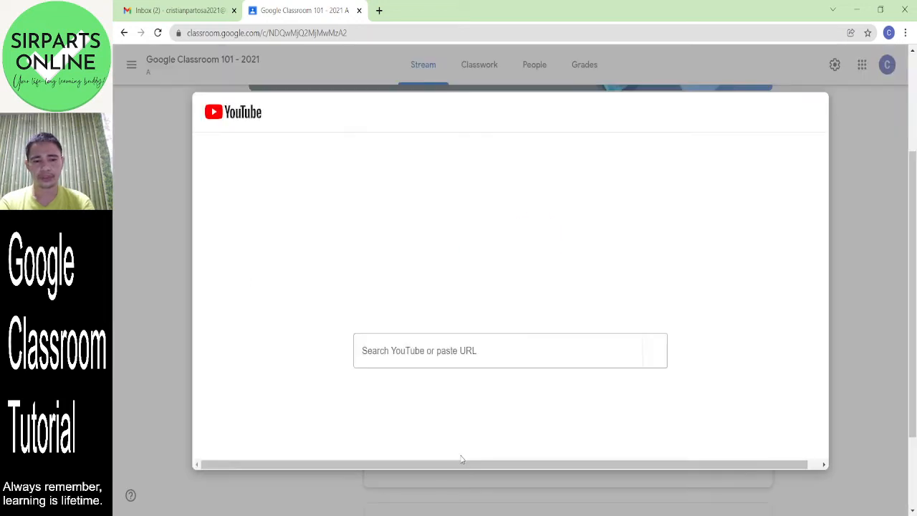
{"action": "left_click", "coordinate": [435, 359]}
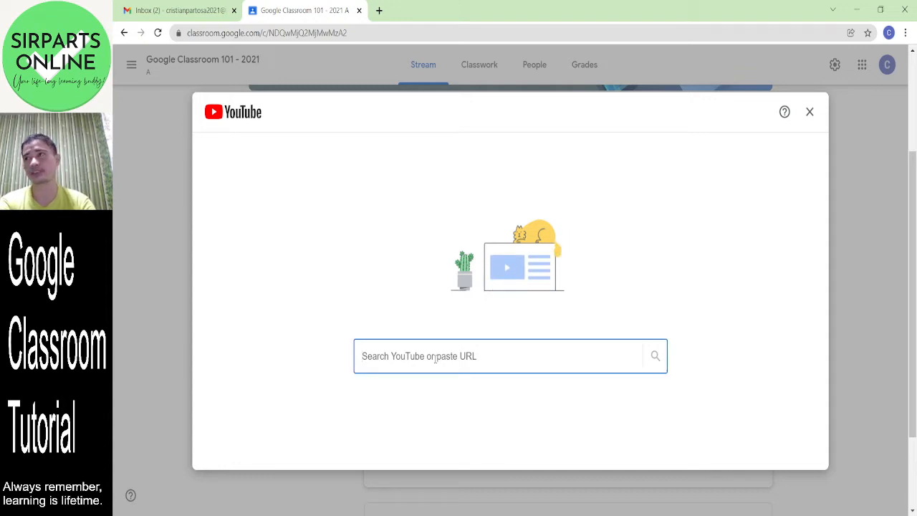
{"action": "type", "text": "be at yo"}
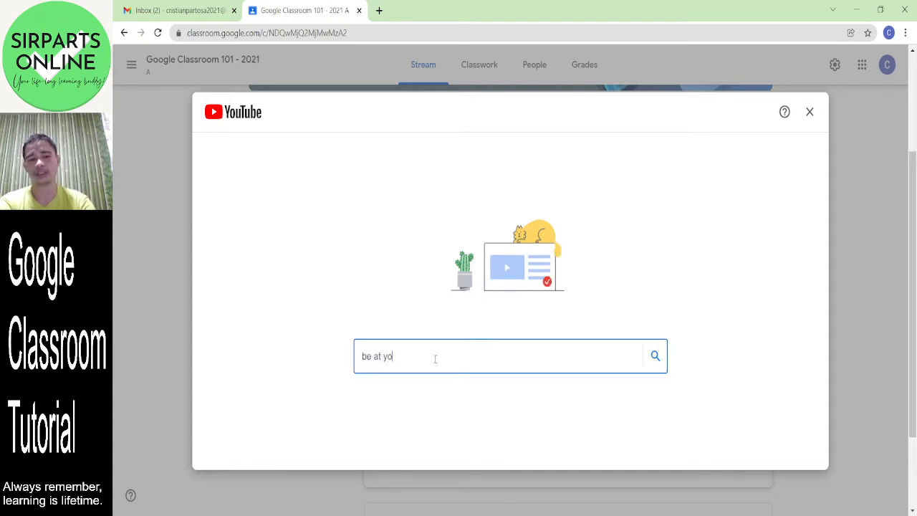
{"action": "type", "text": "ur best series"}
{"action": "key", "text": "Return"}
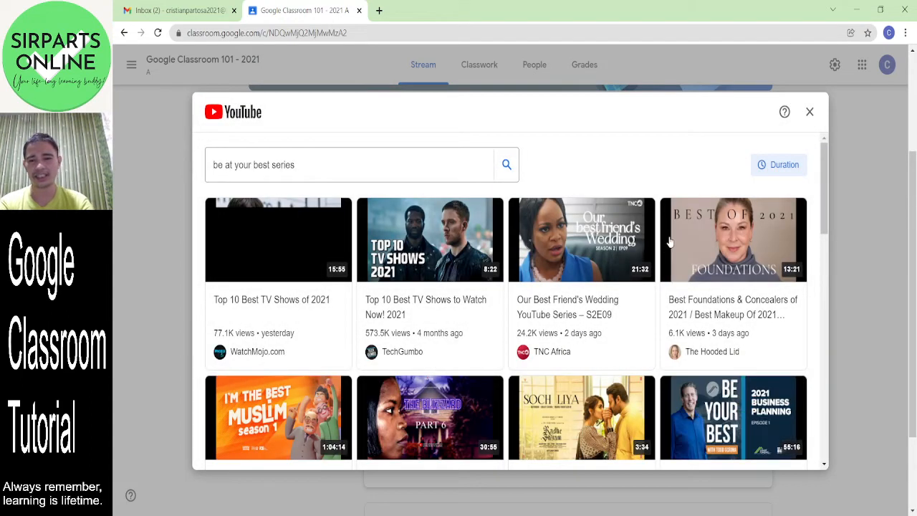
{"action": "mouse_move", "coordinate": [827, 182]}
{"action": "left_mouse_down"}
{"action": "mouse_move", "coordinate": [837, 394]}
{"action": "mouse_move", "coordinate": [830, 165]}
{"action": "left_mouse_up"}
- Search 'sirparts online' instead and attach 'Why is Life-Long Learning Important to You?'
{"action": "left_click_drag", "start_coordinate": [294, 166], "coordinate": [196, 169]}
{"action": "type", "text": "sirparts"}
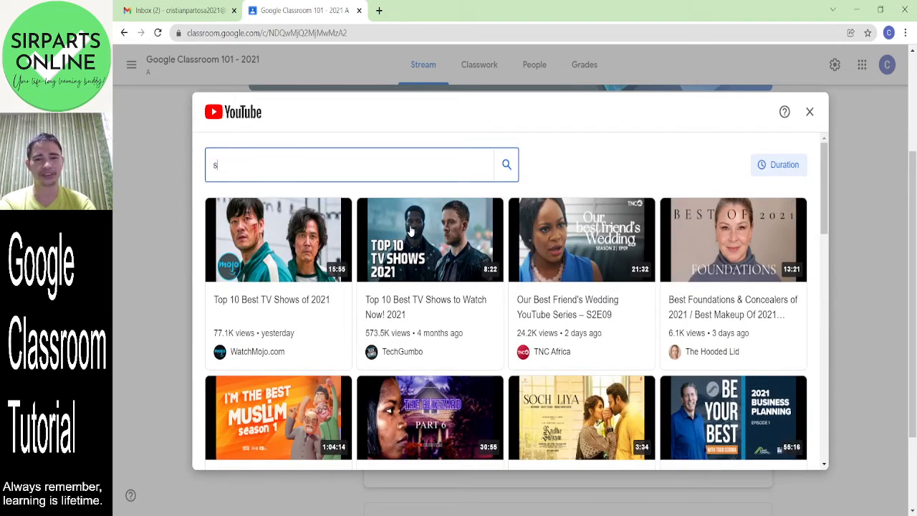
{"action": "type", "text": " online"}
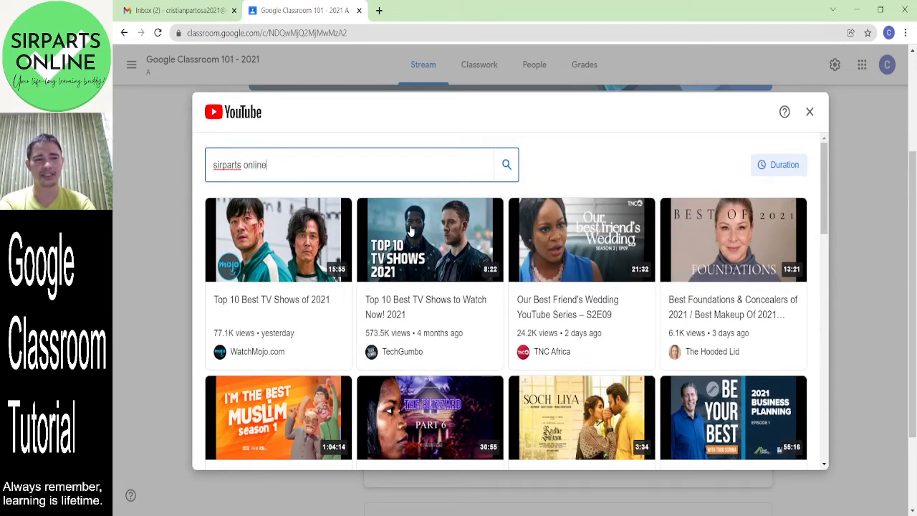
{"action": "key", "text": "Return"}
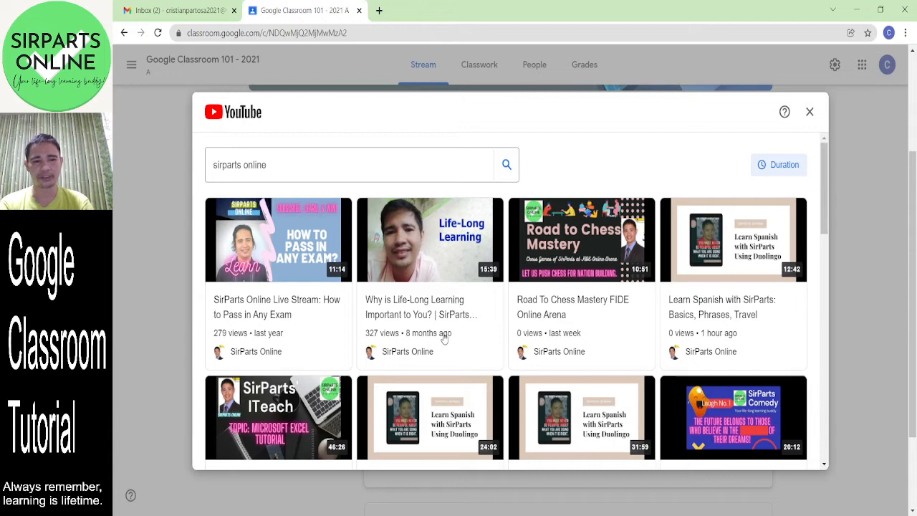
{"action": "left_click", "coordinate": [419, 258]}
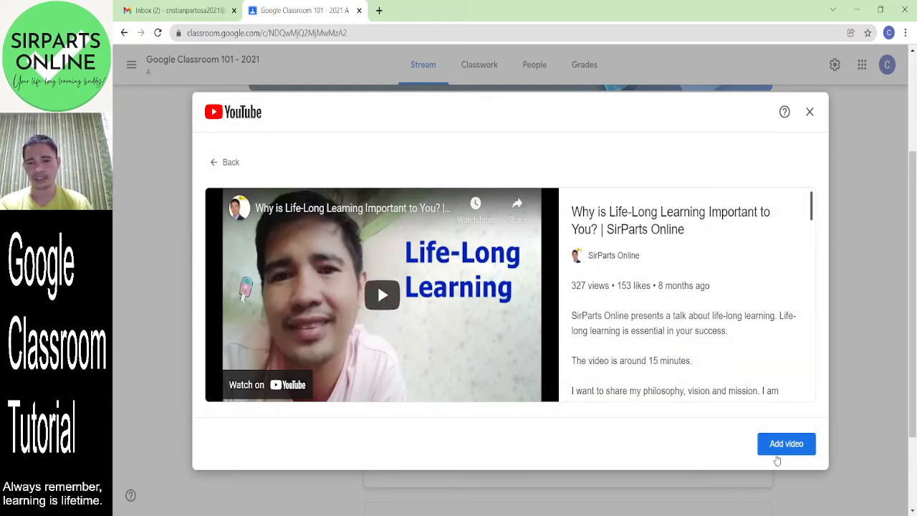
{"action": "left_click", "coordinate": [786, 443]}
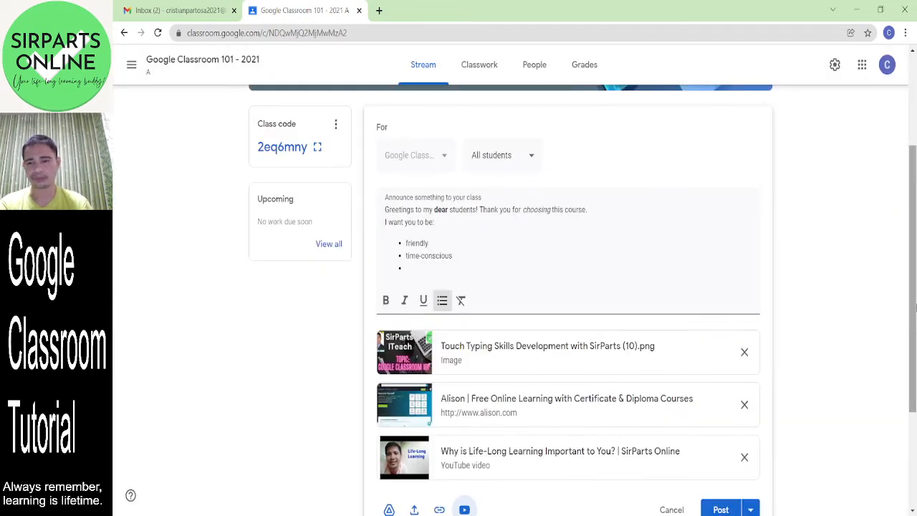
- Confirm the announcement is addressed to All students, leaving it unchanged
{"action": "left_click_drag", "start_coordinate": [915, 307], "coordinate": [916, 385]}
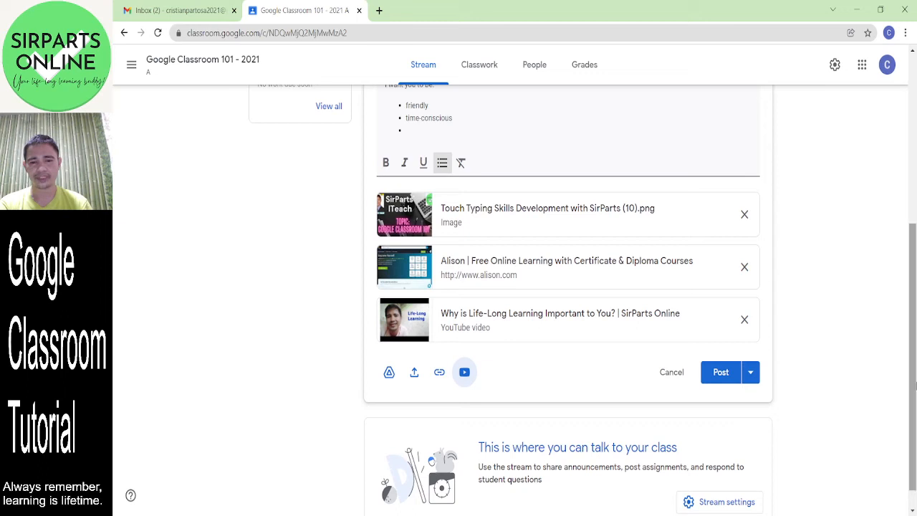
{"action": "left_click_drag", "start_coordinate": [915, 350], "coordinate": [916, 252]}
{"action": "left_click", "coordinate": [503, 309]}
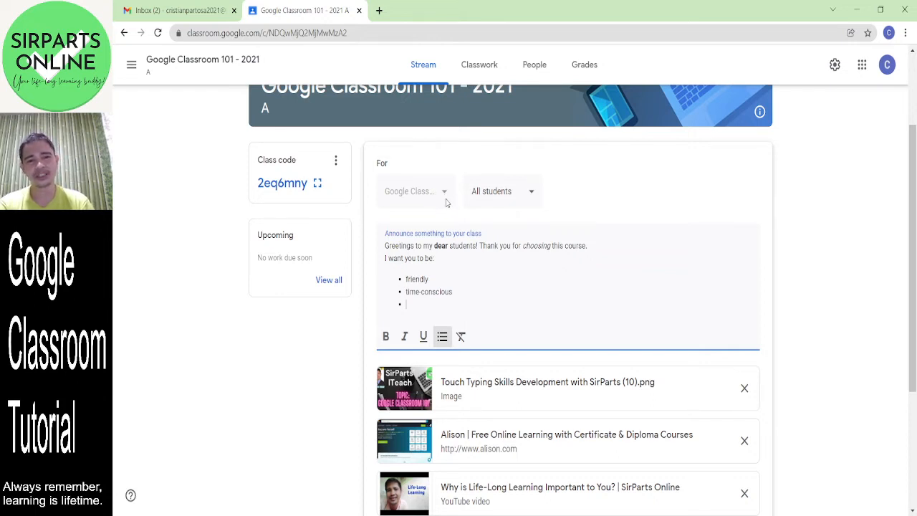
{"action": "left_click", "coordinate": [531, 200]}
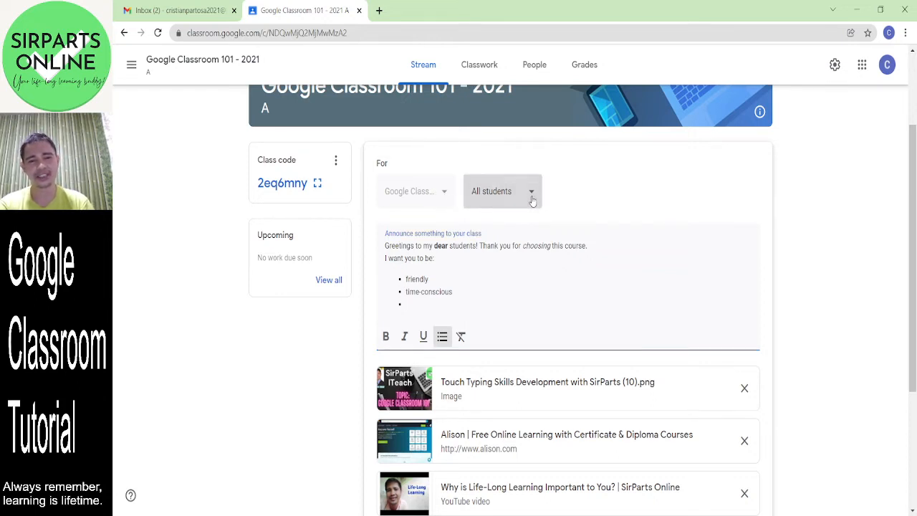
{"action": "left_click", "coordinate": [531, 200]}
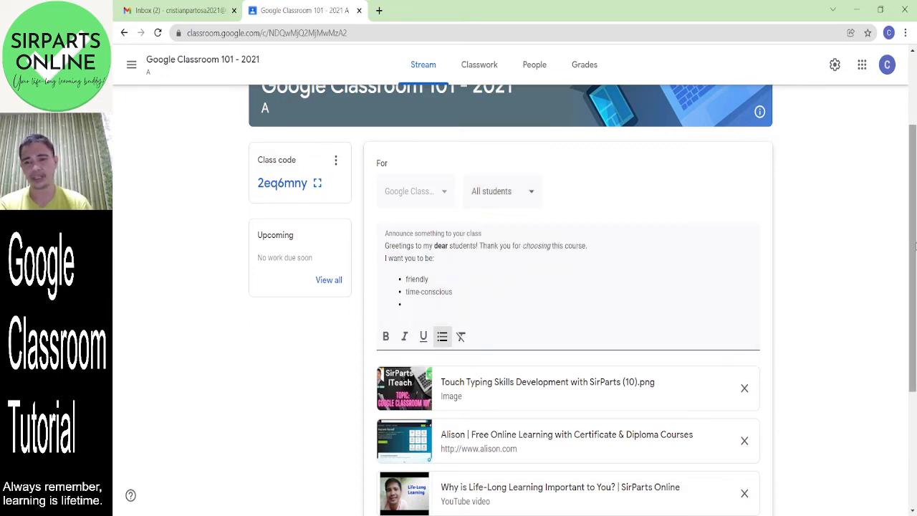
- Show the Post, Schedule and Save draft options beside the Post button
{"action": "scroll", "coordinate": [914, 279], "scroll_direction": "down", "scroll_amount": 1}
{"action": "left_click_drag", "start_coordinate": [914, 279], "coordinate": [914, 372]}
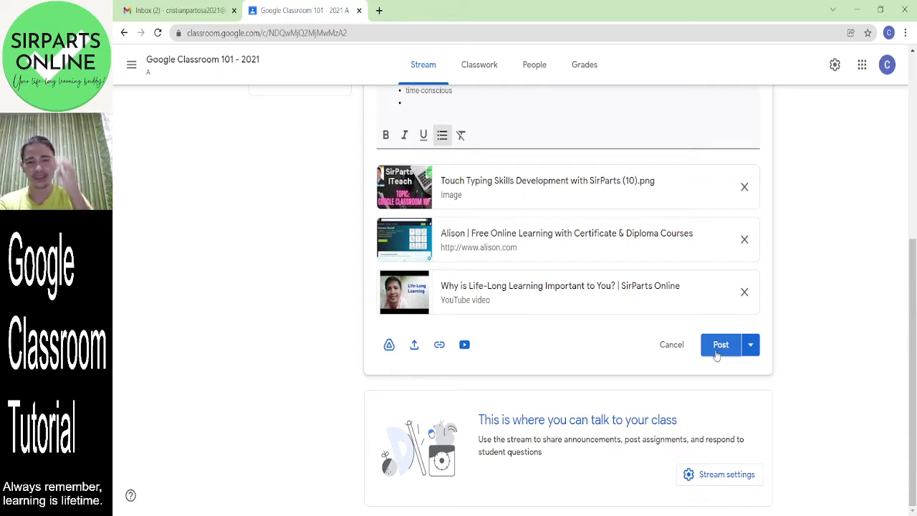
{"action": "left_click", "coordinate": [751, 345]}
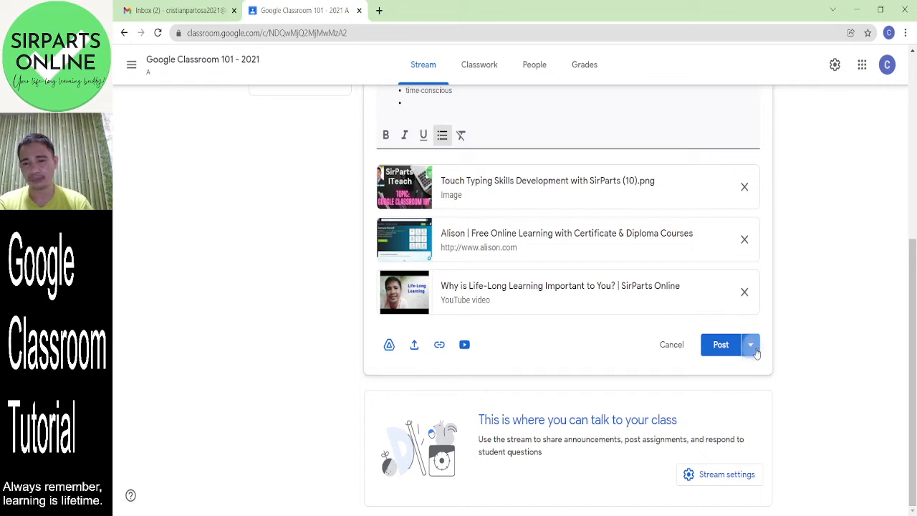
{"action": "left_click", "coordinate": [668, 366]}
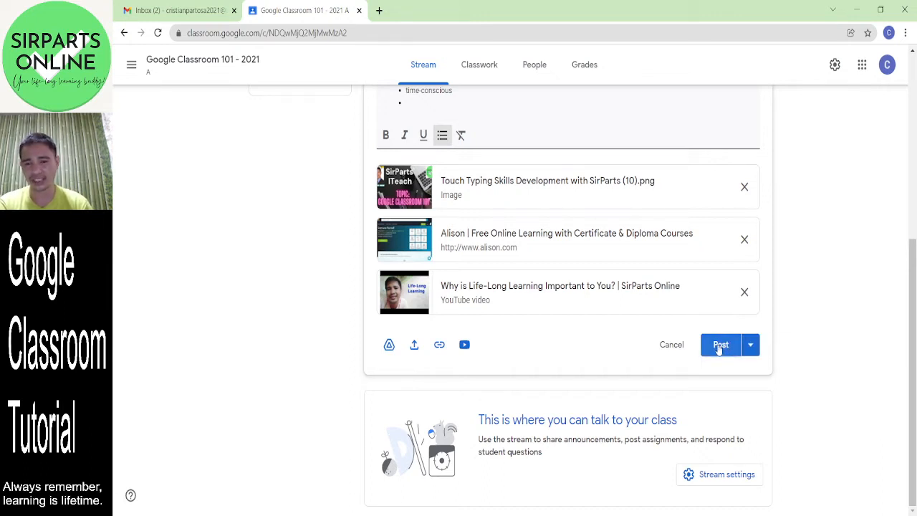
{"action": "left_click", "coordinate": [751, 346]}
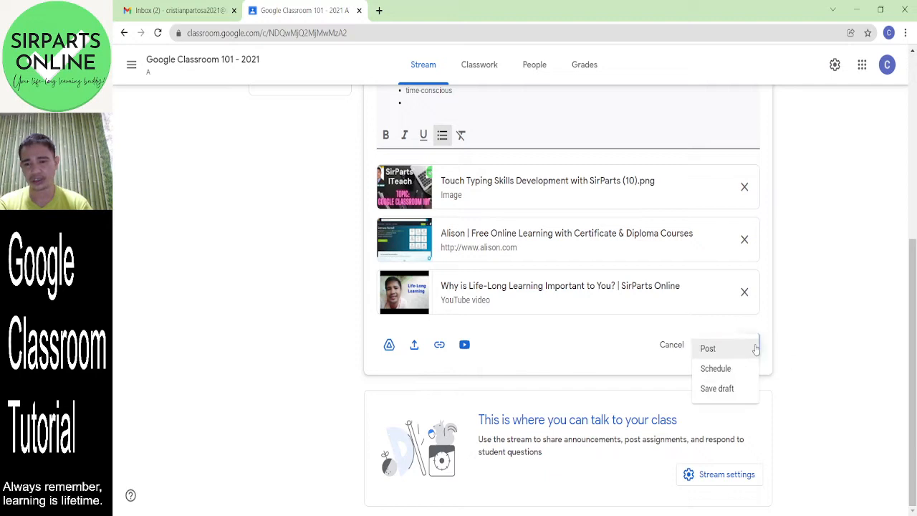
- Save the announcement as a draft and reopen the 'Greetings' draft under Saved announcements (1)
{"action": "left_click", "coordinate": [718, 388]}
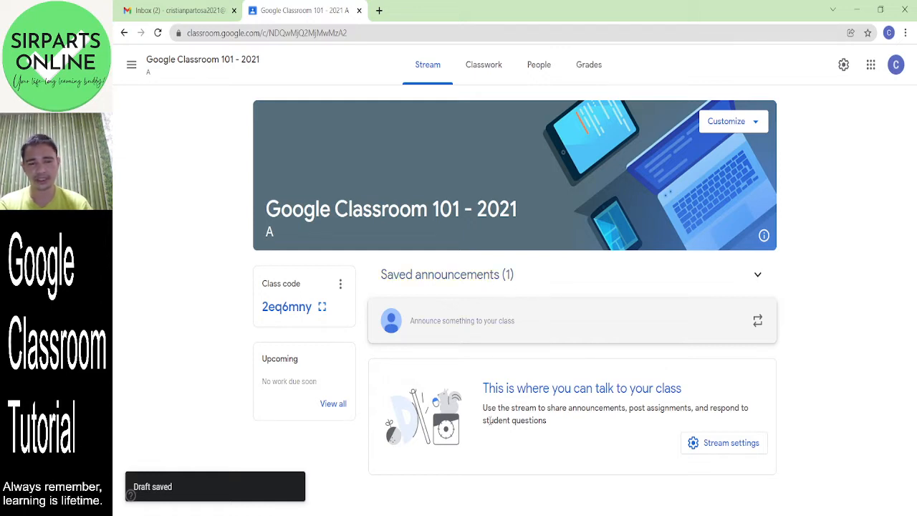
{"action": "left_click", "coordinate": [470, 278]}
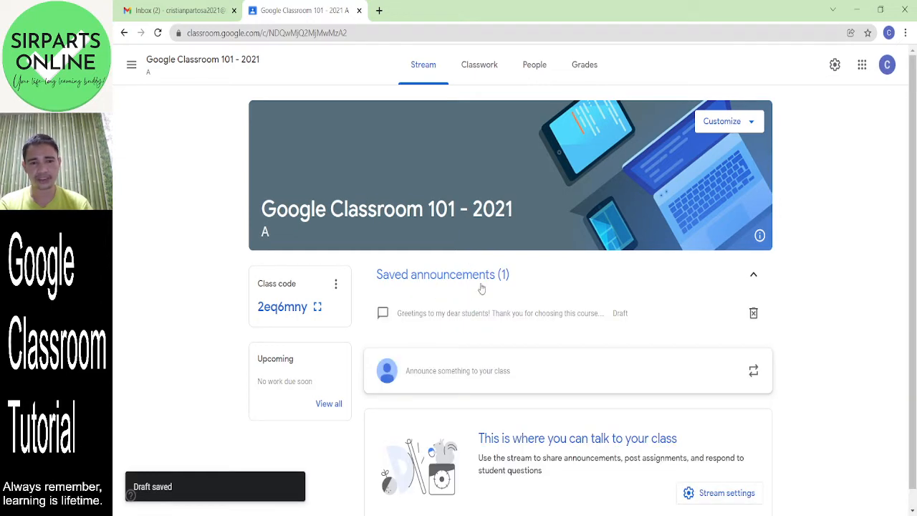
{"action": "left_click", "coordinate": [506, 318]}
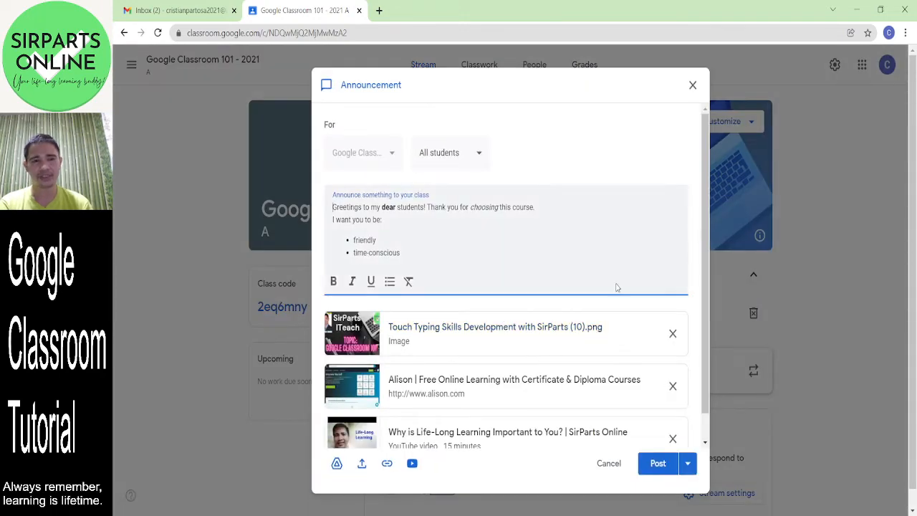
- Choose Schedule from the Post options to bring up the Schedule announcement dialog
{"action": "scroll", "coordinate": [706, 396], "scroll_direction": "down", "scroll_amount": 1}
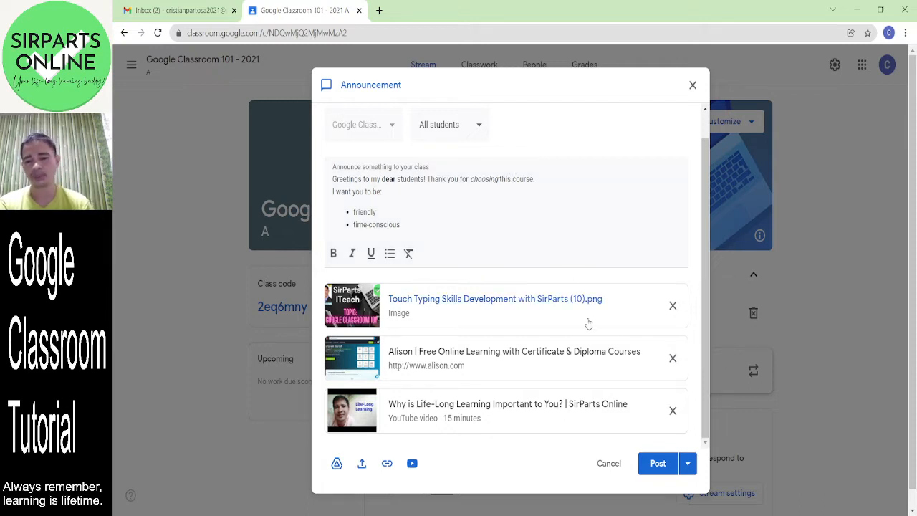
{"action": "left_click", "coordinate": [688, 463]}
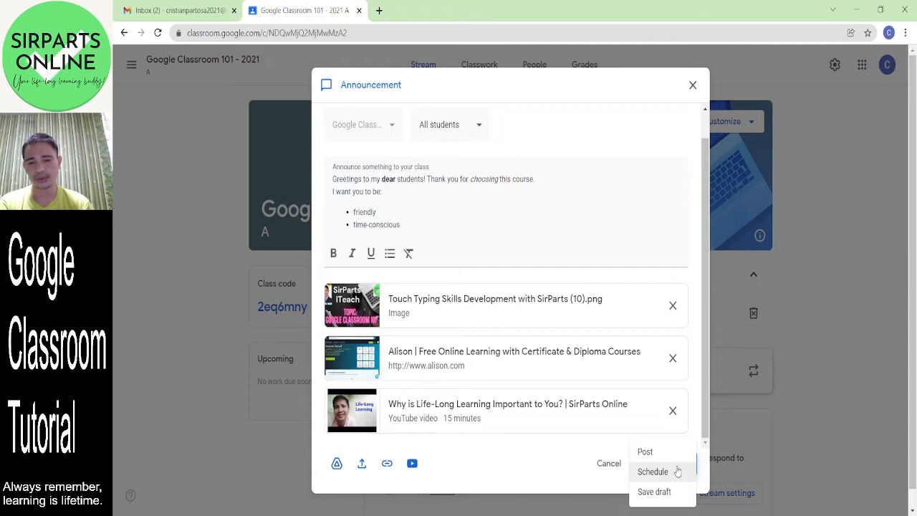
{"action": "left_click", "coordinate": [677, 471]}
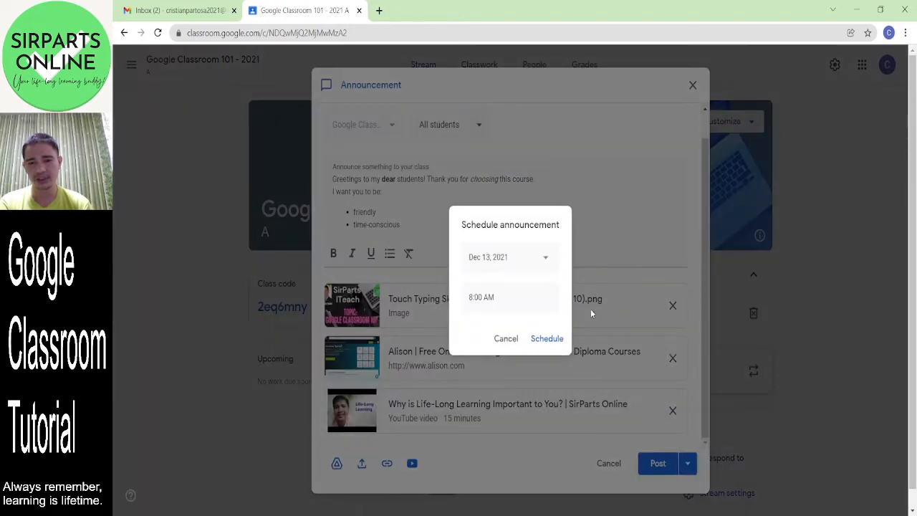
- Set the posting date to Dec 12, 2021 and time to 11:20 PM, then schedule it
{"action": "left_click", "coordinate": [546, 259]}
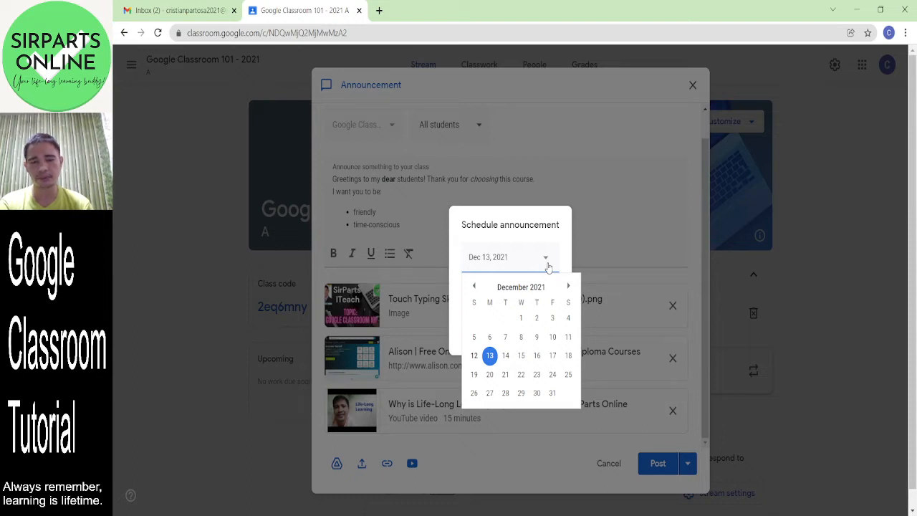
{"action": "left_click", "coordinate": [523, 356]}
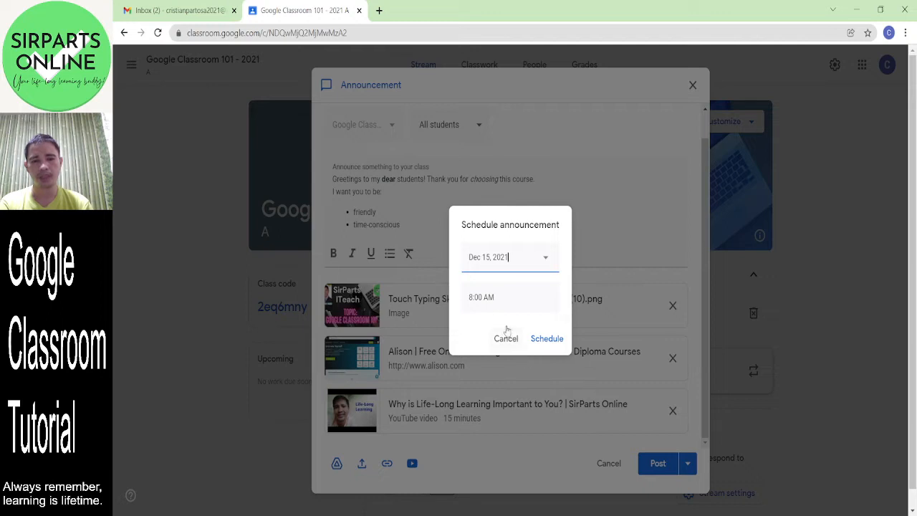
{"action": "left_click", "coordinate": [500, 300]}
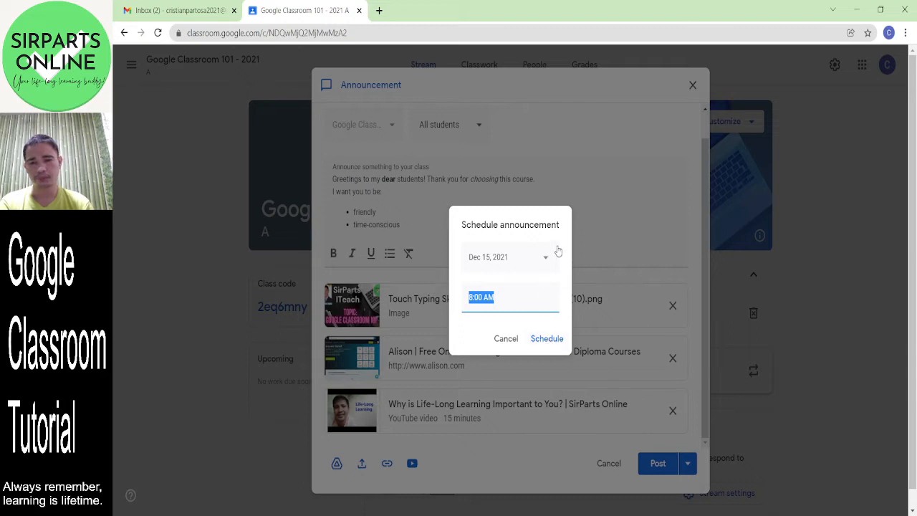
{"action": "left_click", "coordinate": [544, 268]}
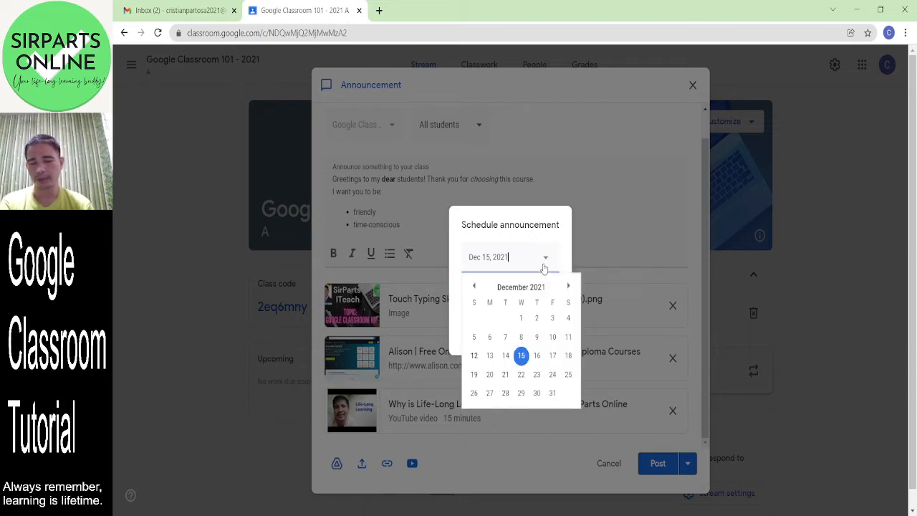
{"action": "left_click", "coordinate": [474, 356]}
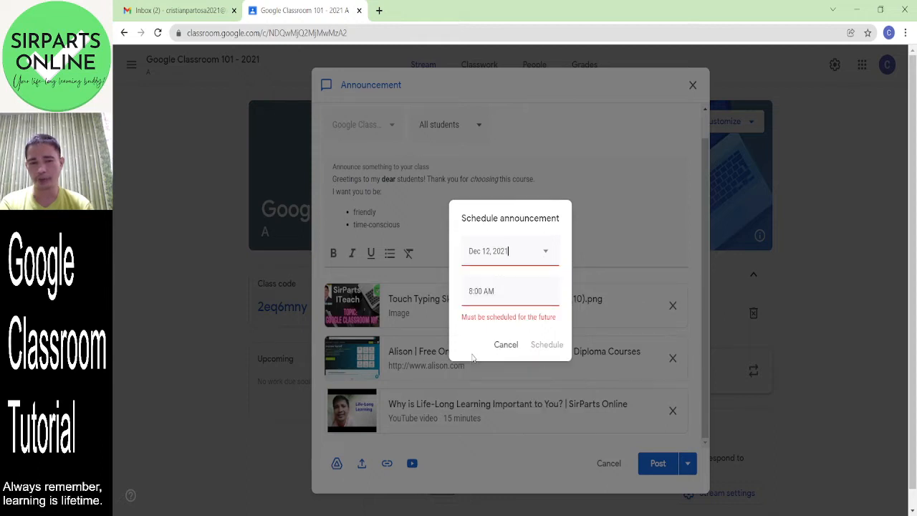
{"action": "left_click", "coordinate": [517, 290]}
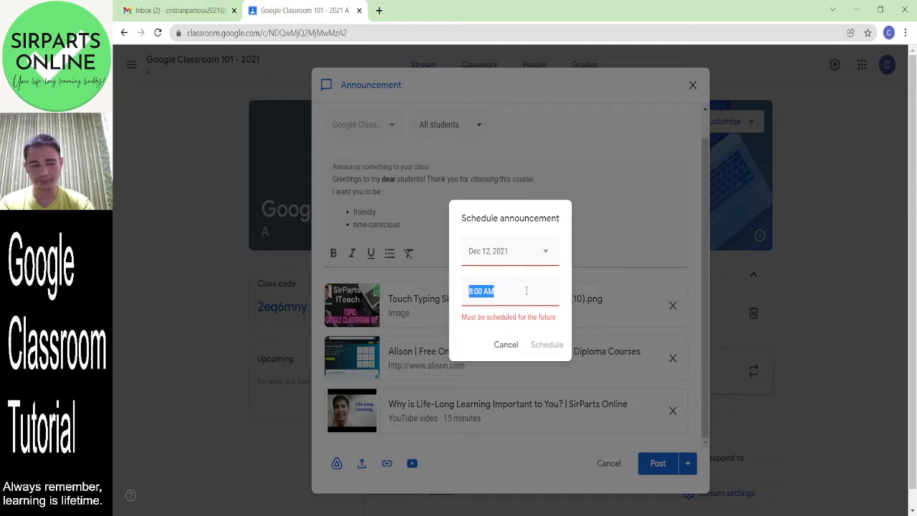
{"action": "type", "text": "11:20"}
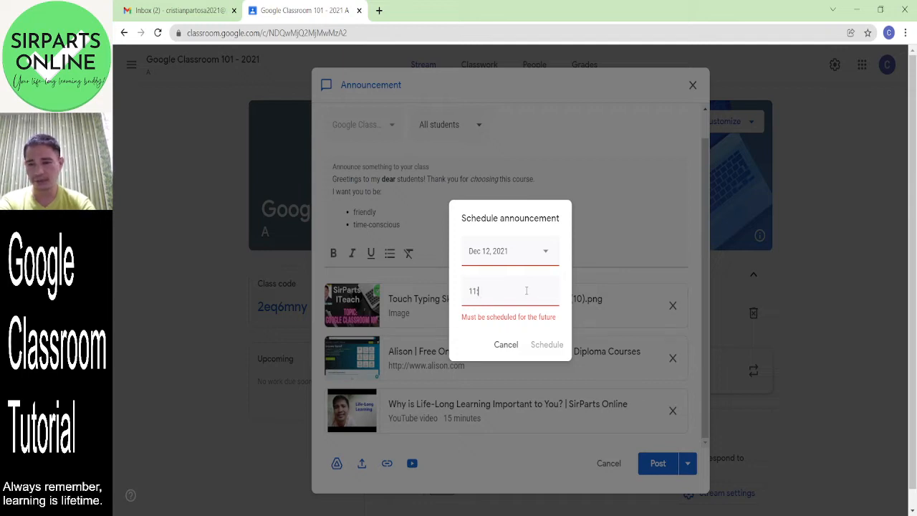
{"action": "type", "text": " PM"}
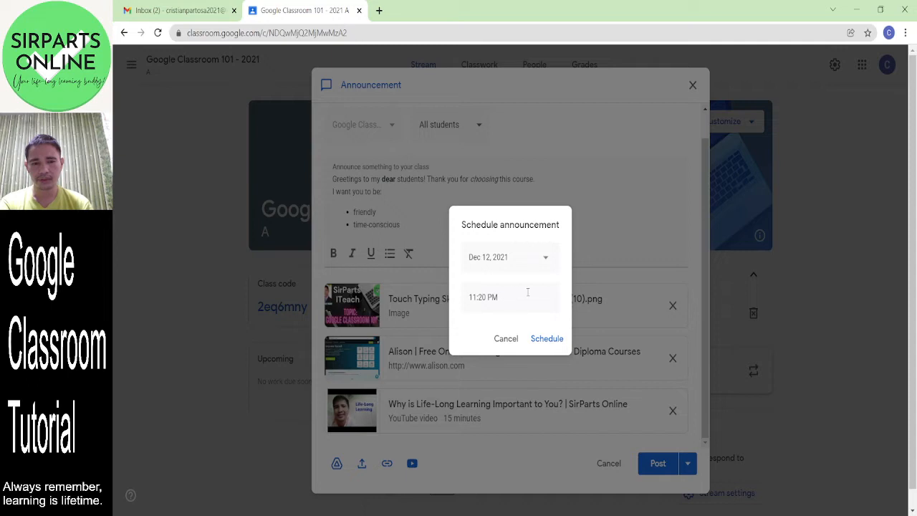
{"action": "left_click", "coordinate": [549, 344]}
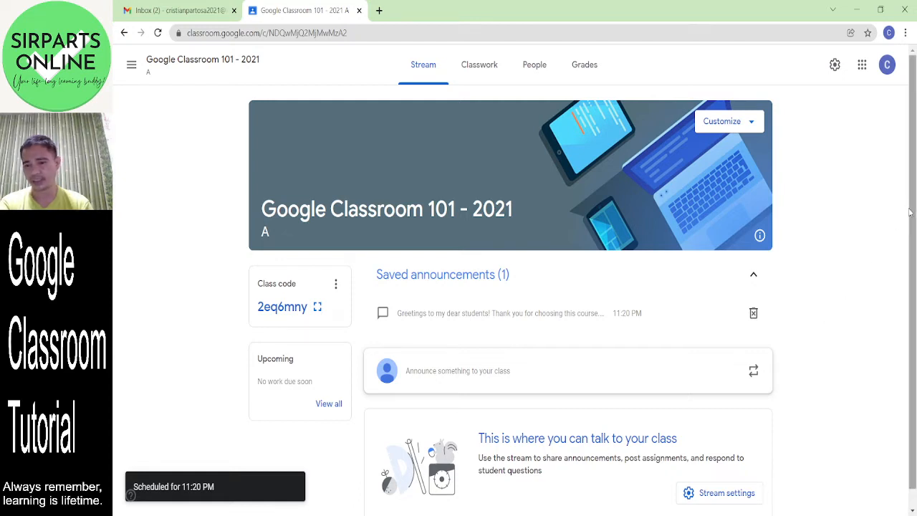
{"action": "left_click_drag", "start_coordinate": [911, 213], "coordinate": [916, 192]}
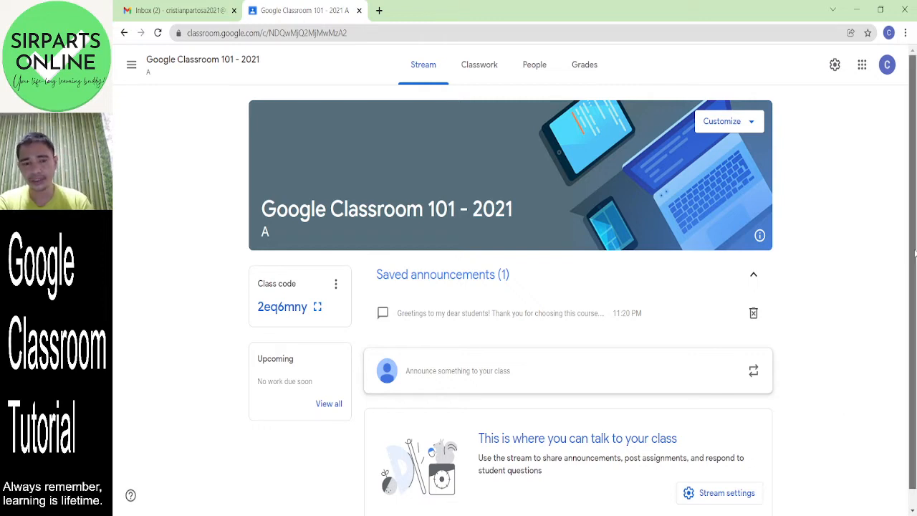
{"action": "scroll", "coordinate": [914, 287], "scroll_direction": "down", "scroll_amount": 1}
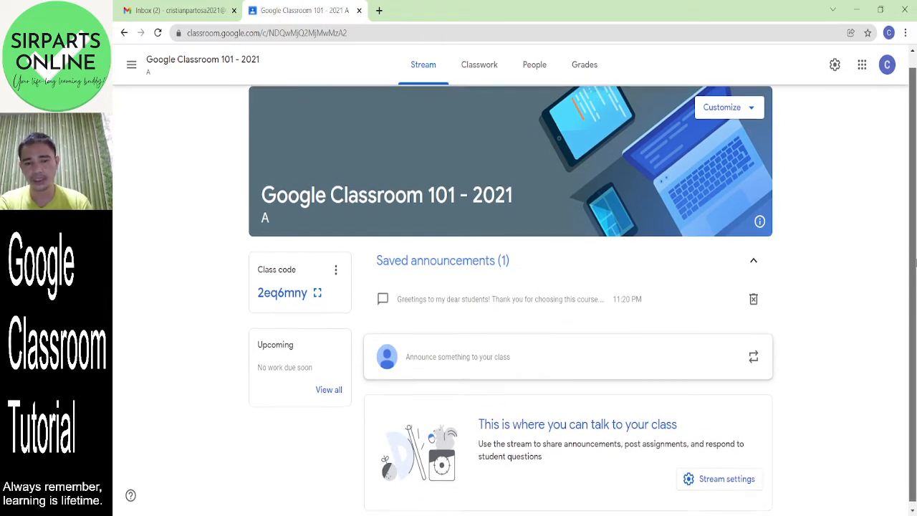
{"action": "scroll", "coordinate": [915, 308], "scroll_direction": "up", "scroll_amount": 1}
{"action": "scroll", "coordinate": [915, 263], "scroll_direction": "down", "scroll_amount": 1}
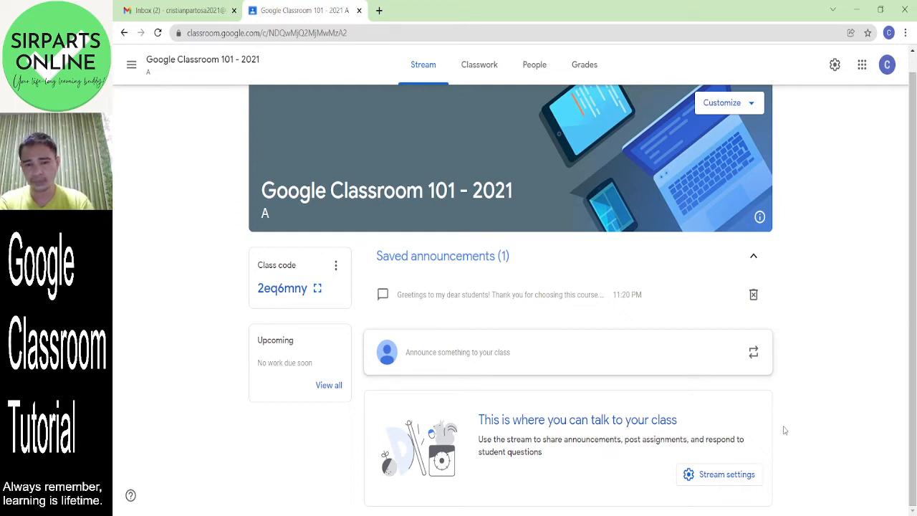
{"action": "left_click", "coordinate": [727, 483]}
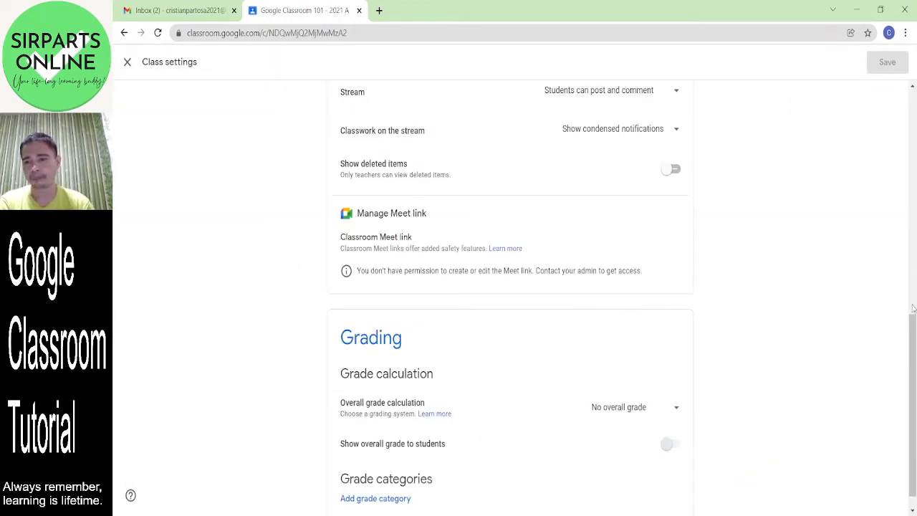
{"action": "left_click_drag", "start_coordinate": [913, 319], "coordinate": [908, 288]}
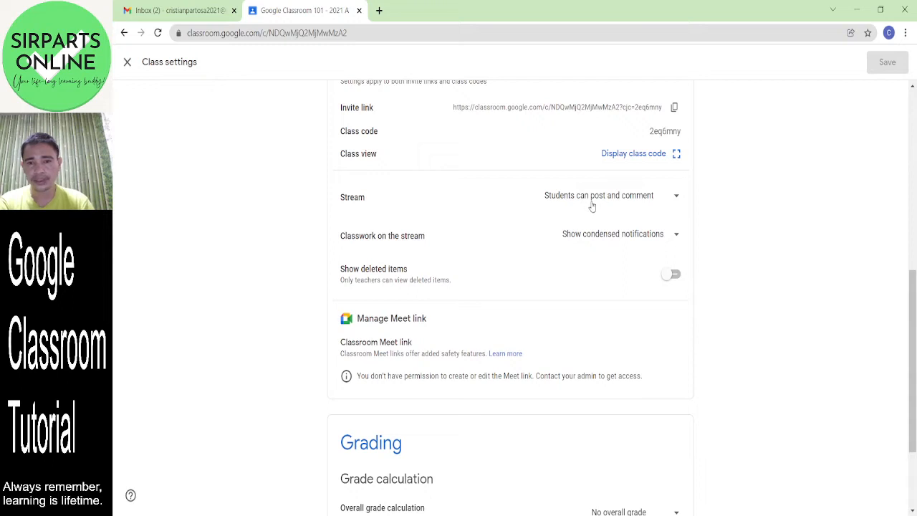
{"action": "left_click", "coordinate": [677, 199]}
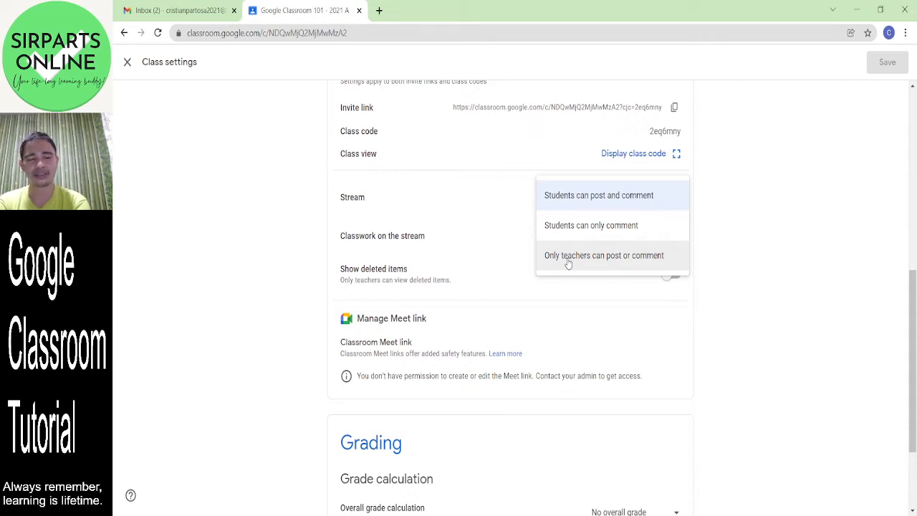
{"action": "left_click", "coordinate": [502, 229]}
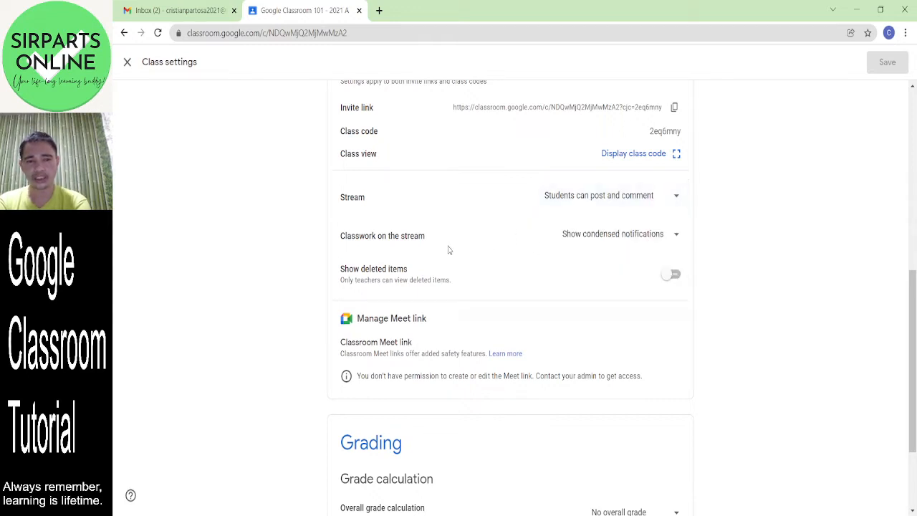
{"action": "left_click", "coordinate": [642, 241]}
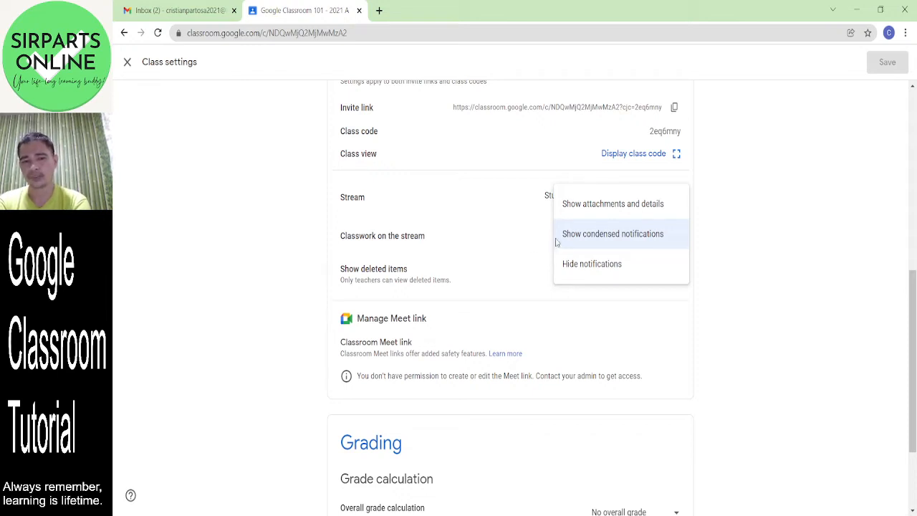
{"action": "left_click", "coordinate": [525, 242]}
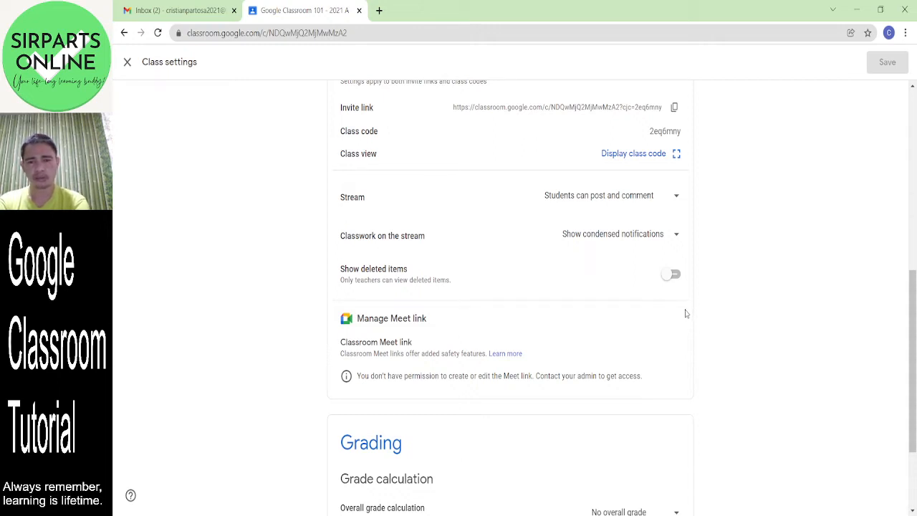
{"action": "left_click_drag", "start_coordinate": [914, 330], "coordinate": [913, 148]}
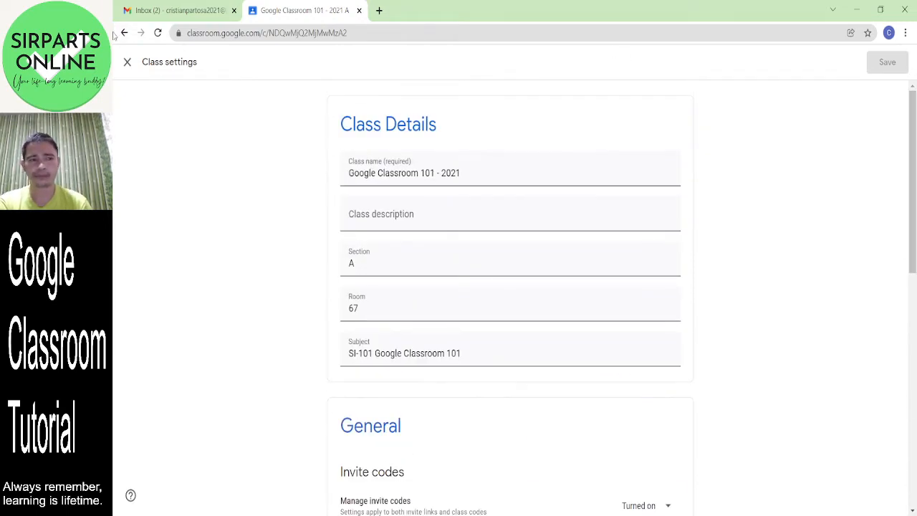
{"action": "left_click", "coordinate": [126, 63]}
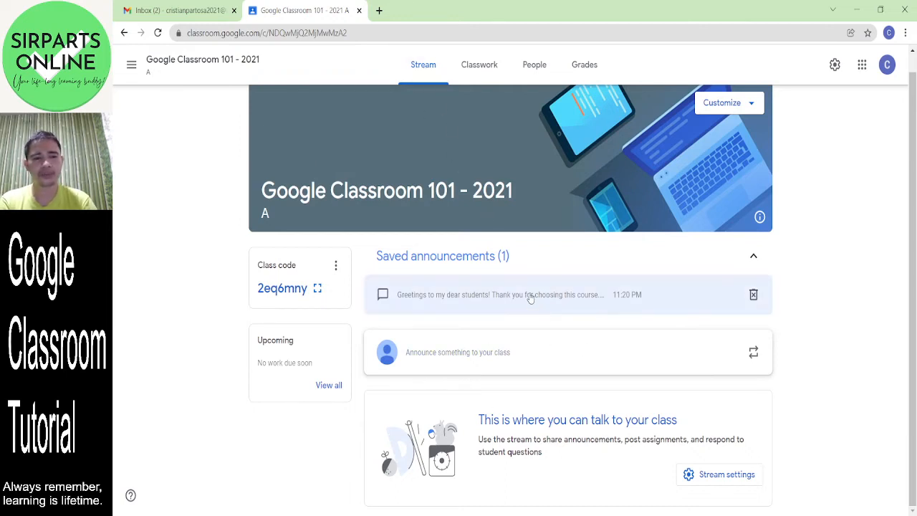
- Show the class code full-size, copy the class invite link, then close the enlarged code
{"action": "left_click", "coordinate": [317, 288]}
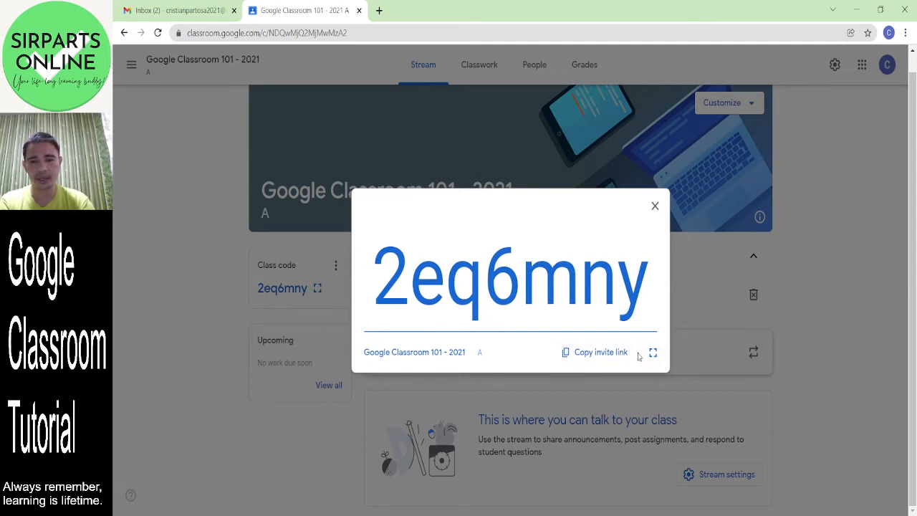
{"action": "left_click", "coordinate": [606, 354]}
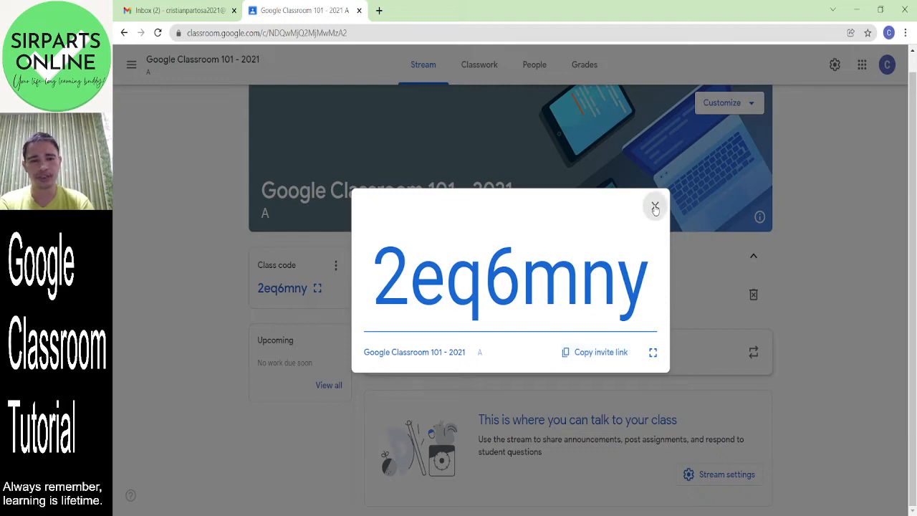
{"action": "left_click", "coordinate": [655, 208]}
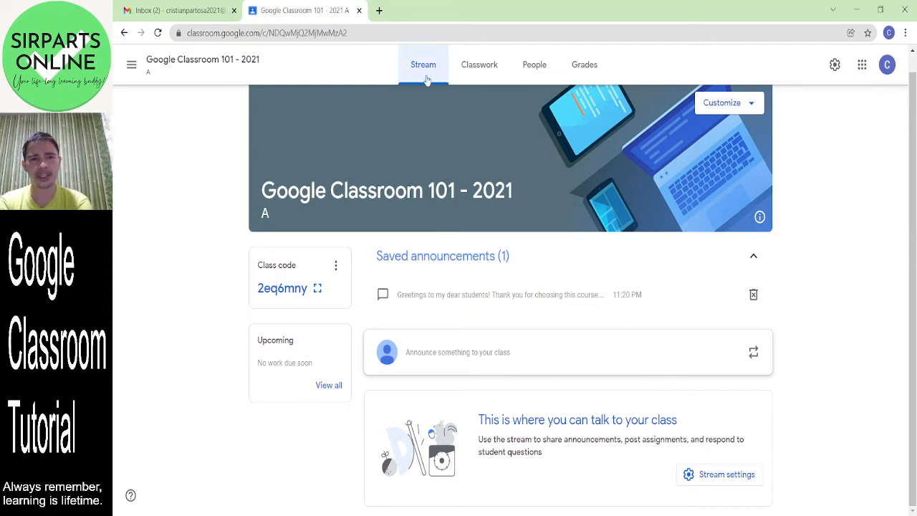
- Move through Classwork to the People page, which lists one teacher and no students
{"action": "left_click", "coordinate": [485, 70]}
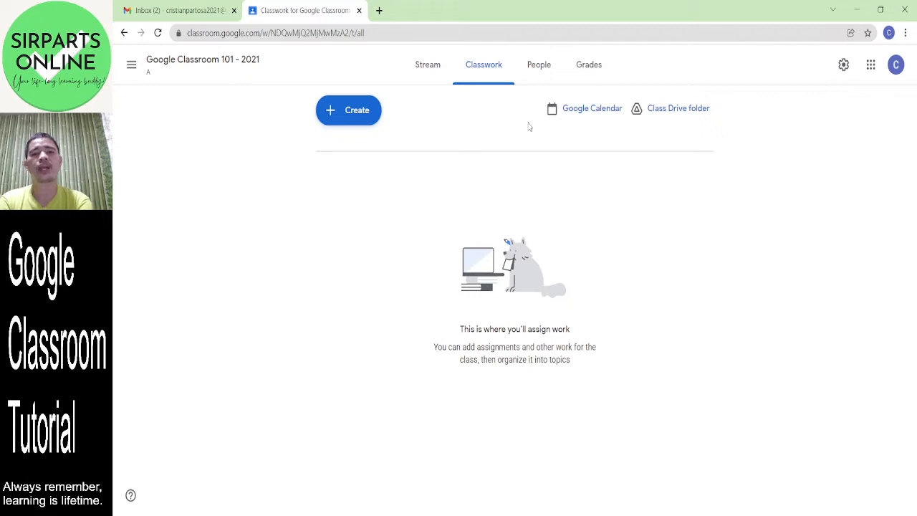
{"action": "left_click", "coordinate": [542, 70]}
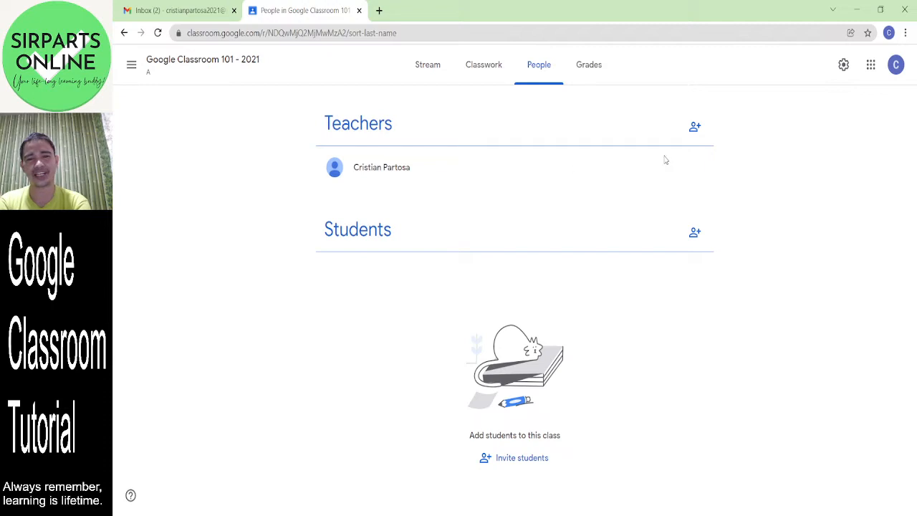
- Search for the school-domain teacher account and try inviting it as a co-teacher
{"action": "left_click", "coordinate": [695, 127]}
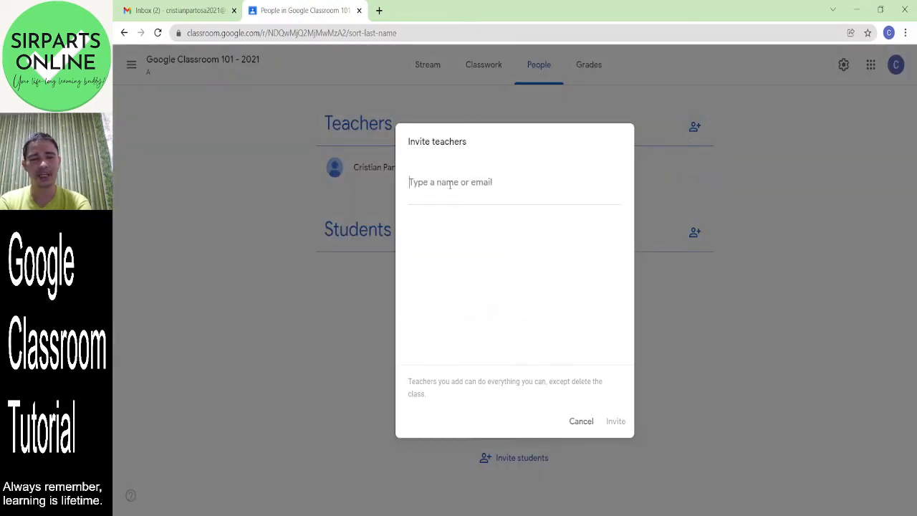
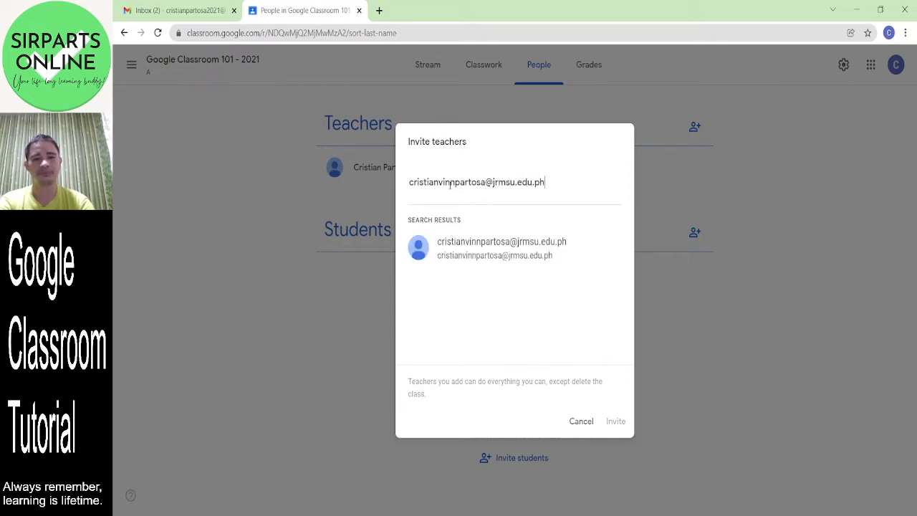
{"action": "left_click", "coordinate": [433, 244]}
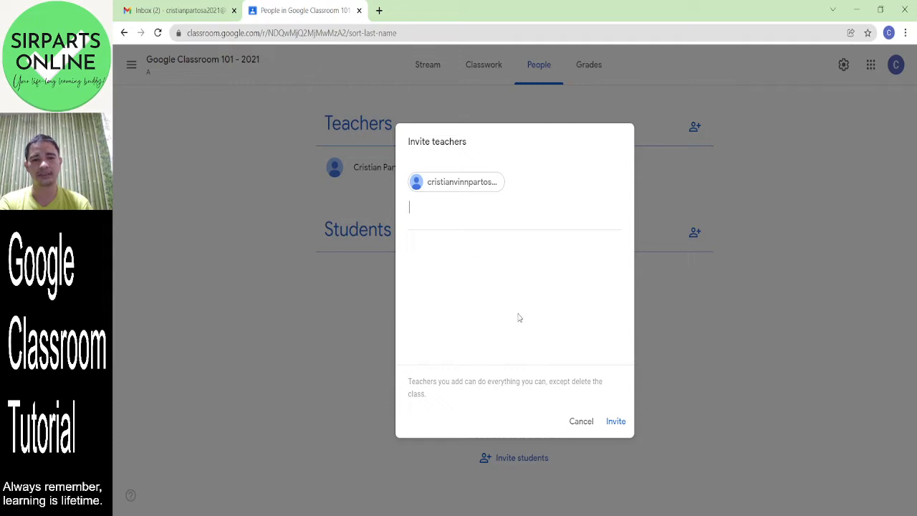
{"action": "left_click", "coordinate": [610, 421]}
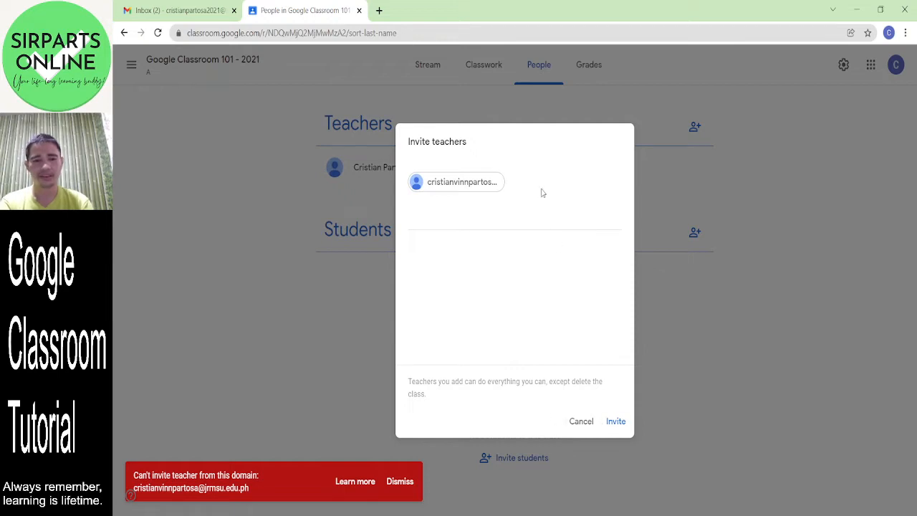
- Replace the rejected school address with the personal account and send the co-teacher invitation
{"action": "mouse_move", "coordinate": [500, 185]}
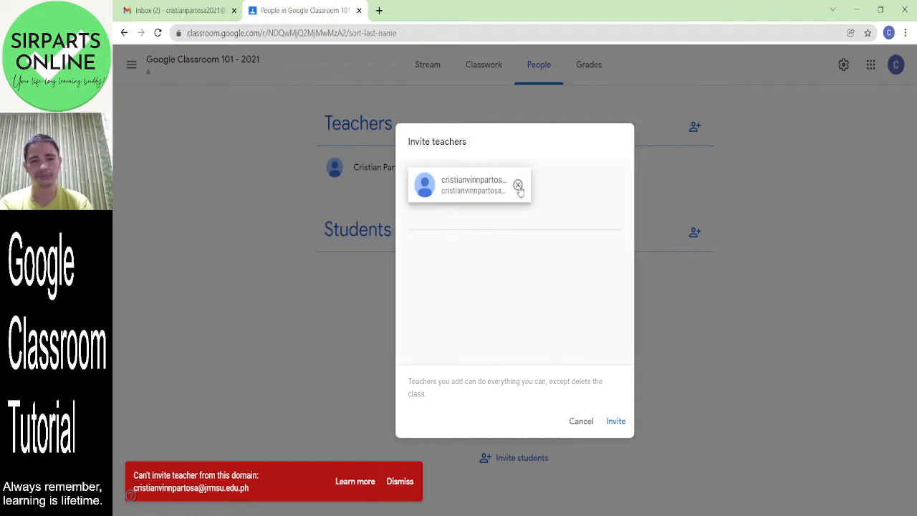
{"action": "left_click", "coordinate": [519, 186]}
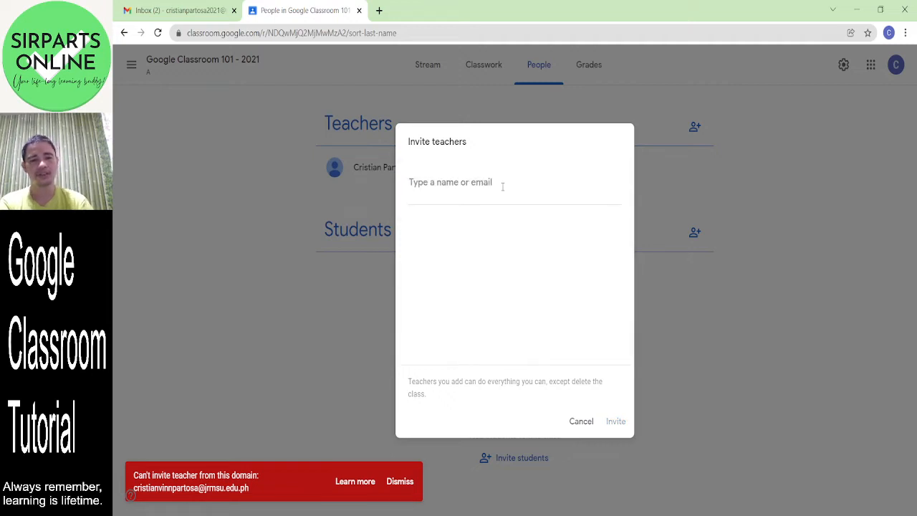
{"action": "type", "text": "life"}
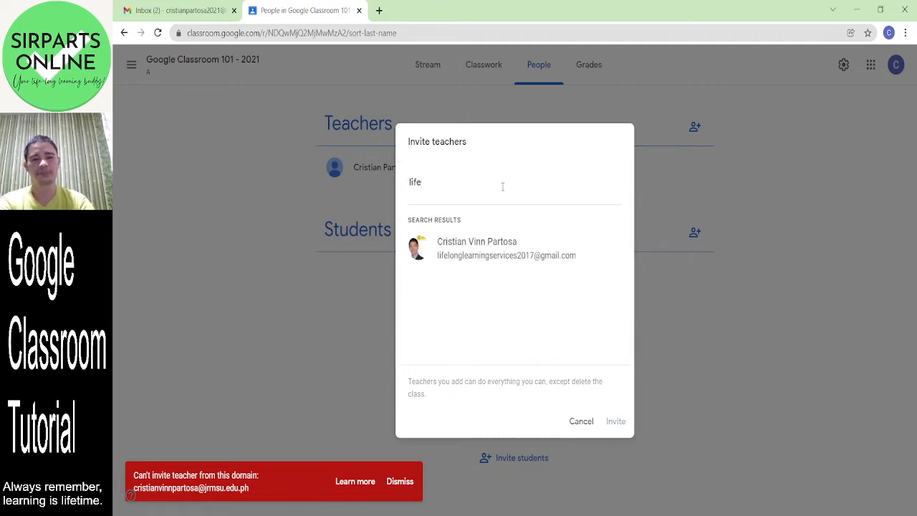
{"action": "left_click", "coordinate": [524, 267]}
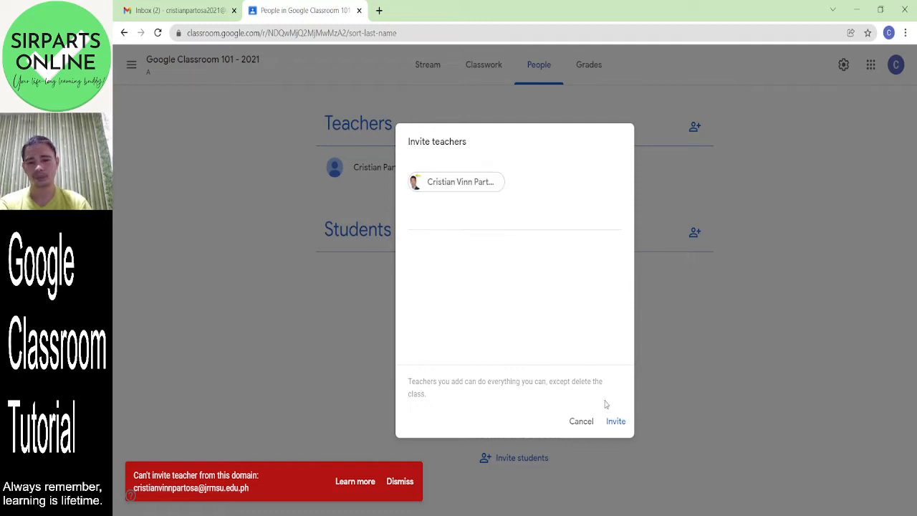
{"action": "left_click", "coordinate": [618, 429]}
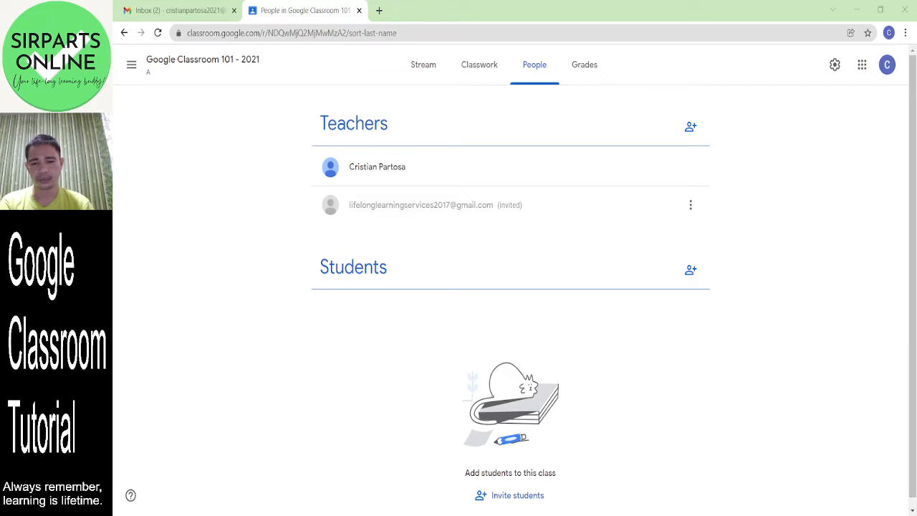
- Reload the People page so the co-teacher shows as joined under Teachers
{"action": "left_click", "coordinate": [413, 32]}
{"action": "key", "text": "Return"}
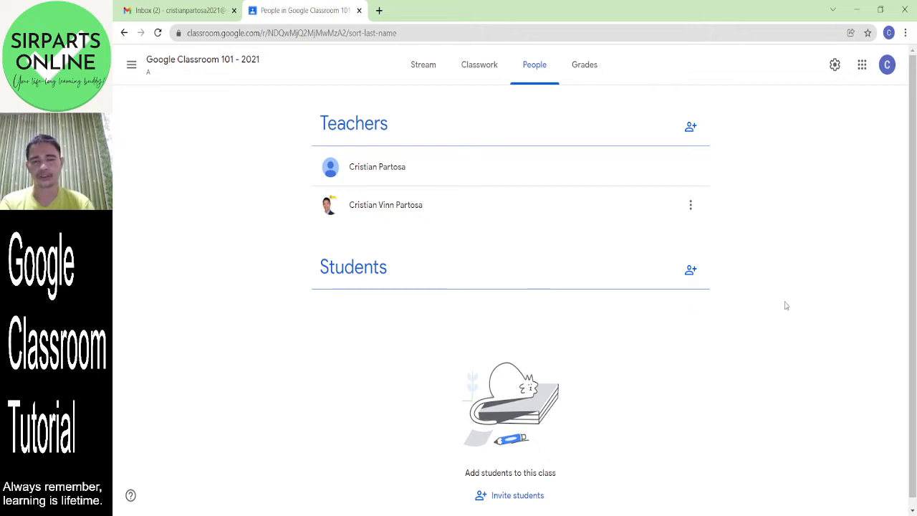
{"action": "left_click", "coordinate": [690, 271]}
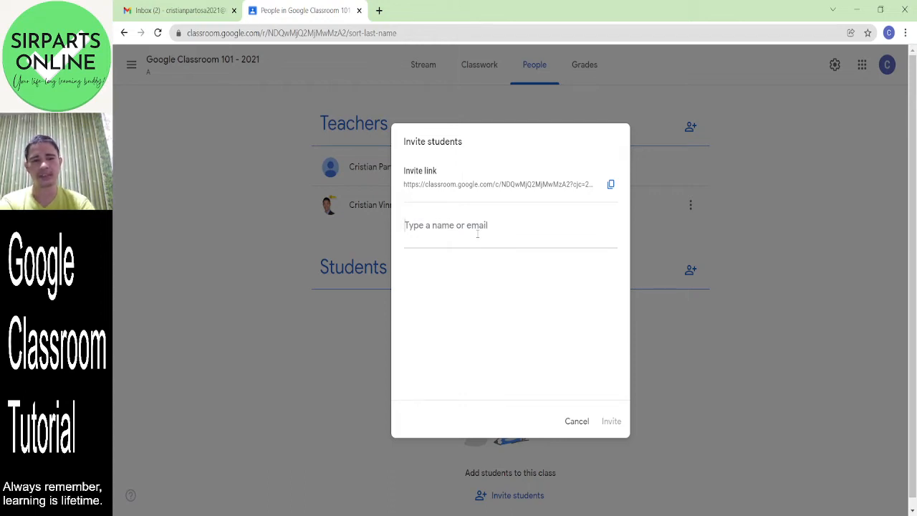
{"action": "type", "text": "cris"}
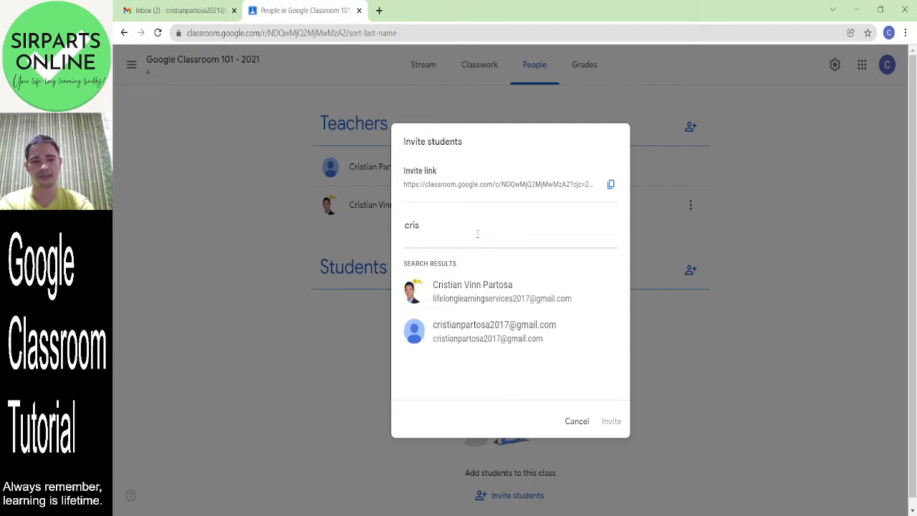
{"action": "left_click", "coordinate": [483, 300]}
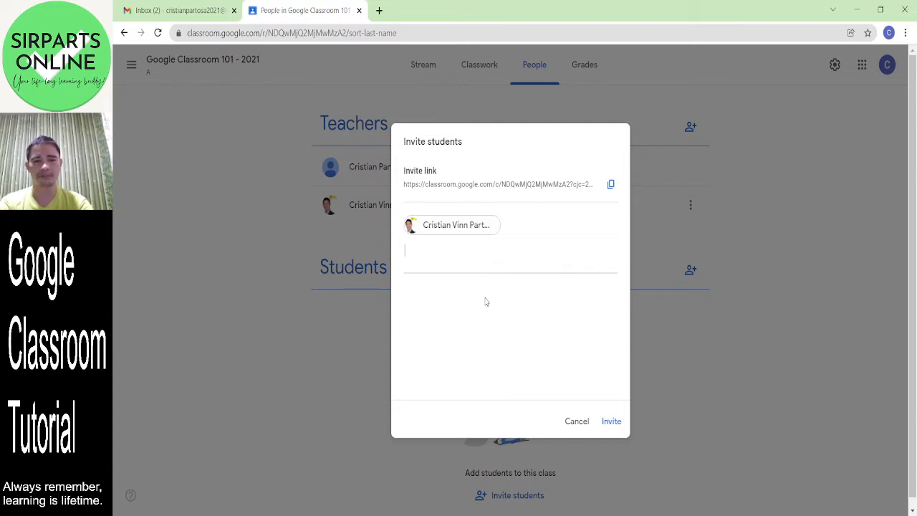
{"action": "left_click", "coordinate": [612, 427]}
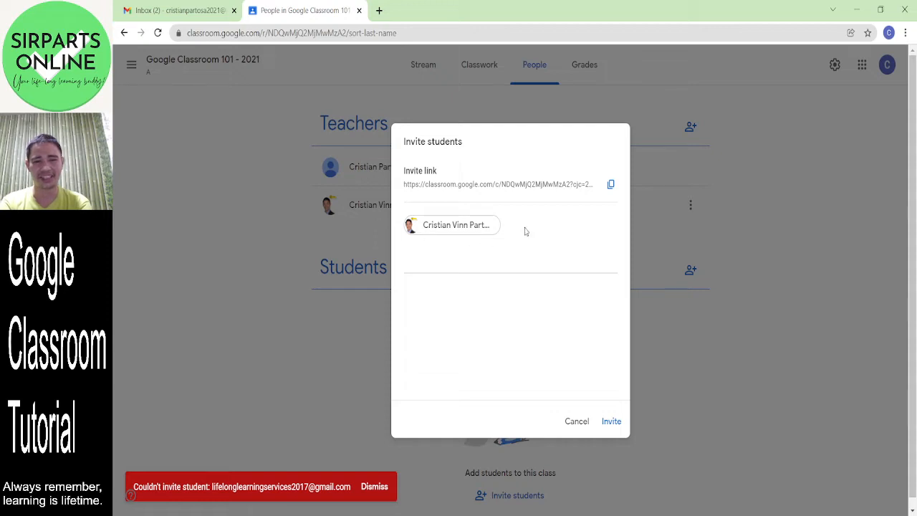
{"action": "left_click", "coordinate": [581, 429]}
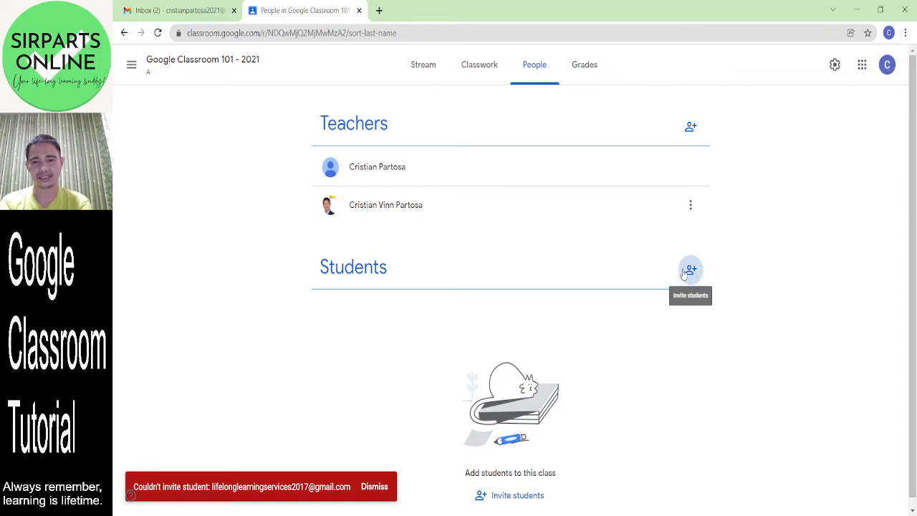
- Invite the student's Gmail account to the class from the Students section
{"action": "left_click", "coordinate": [691, 269]}
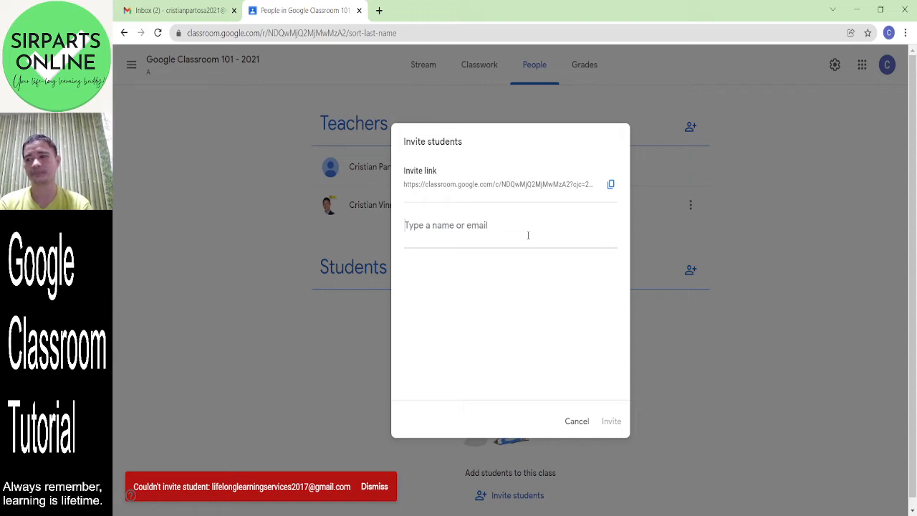
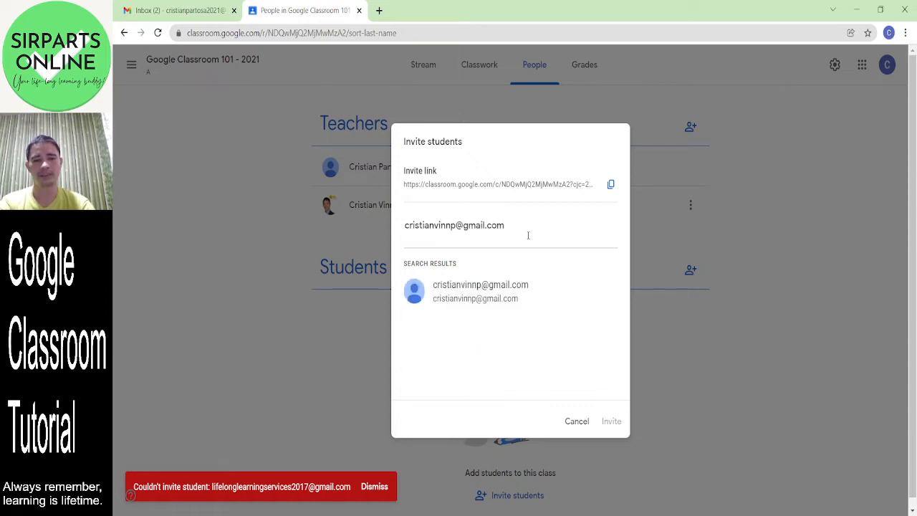
{"action": "left_click", "coordinate": [511, 298]}
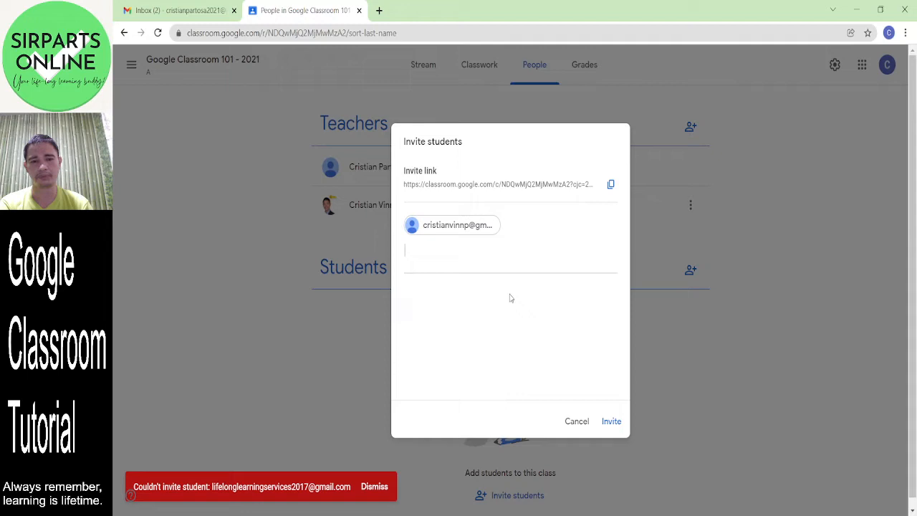
{"action": "left_click", "coordinate": [613, 425]}
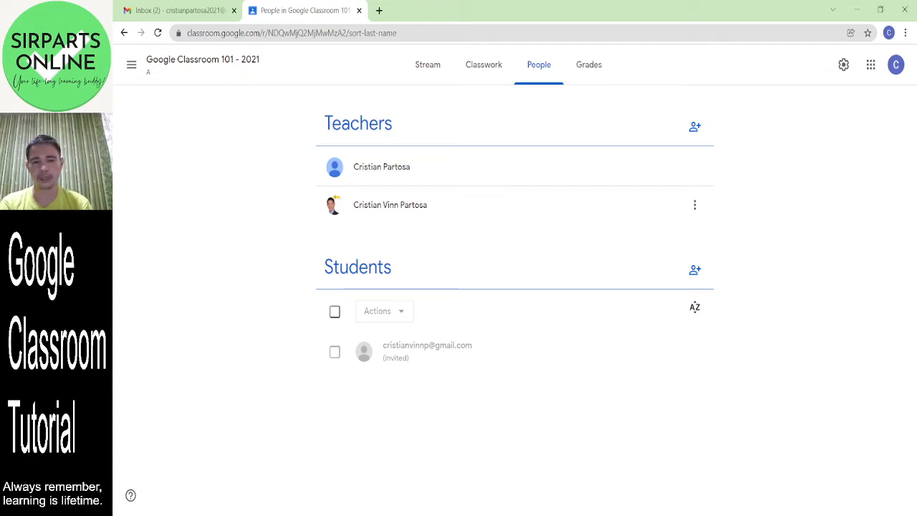
- Reload People to confirm the student joined, dismiss the tip, and return to the Stream
{"action": "left_click", "coordinate": [430, 33]}
{"action": "key", "text": "Return"}
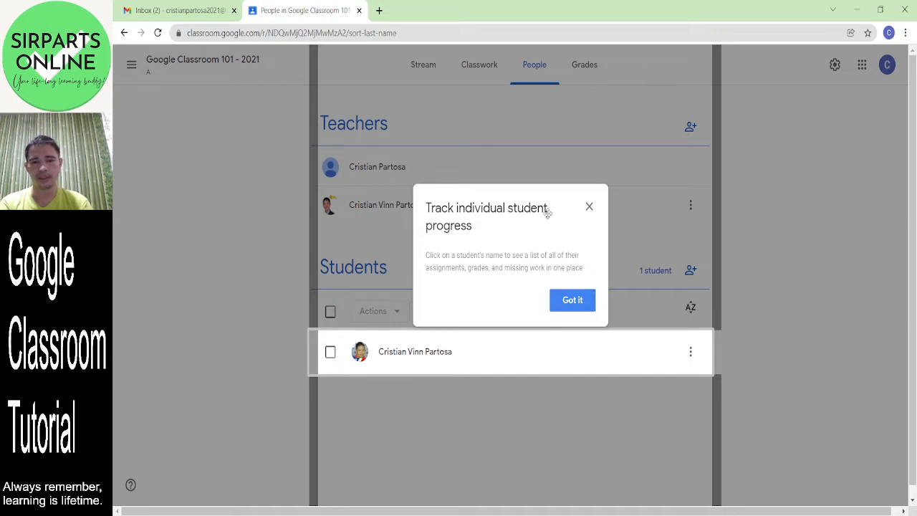
{"action": "left_click", "coordinate": [573, 301]}
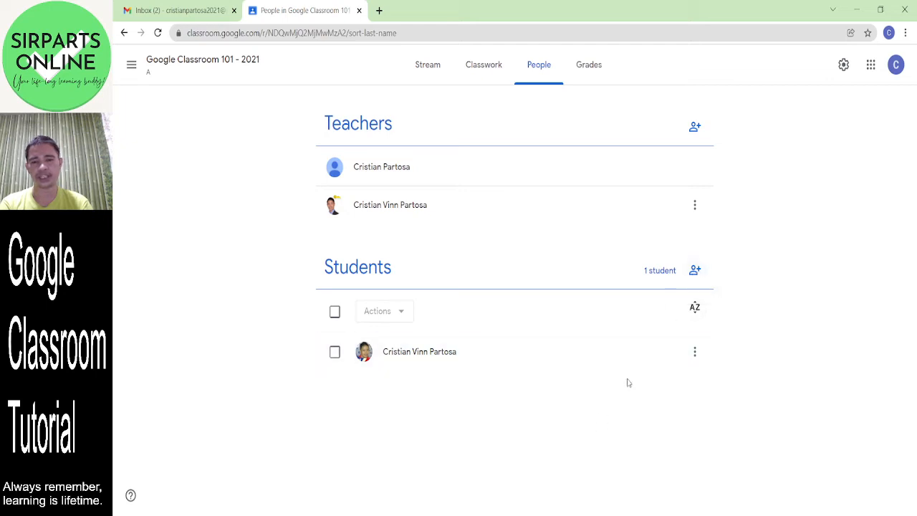
{"action": "left_click", "coordinate": [696, 270]}
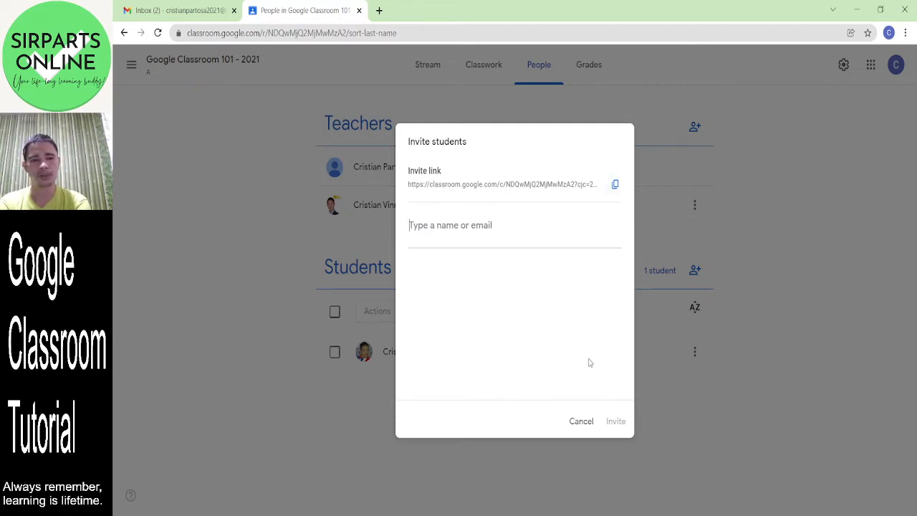
{"action": "left_click", "coordinate": [585, 427]}
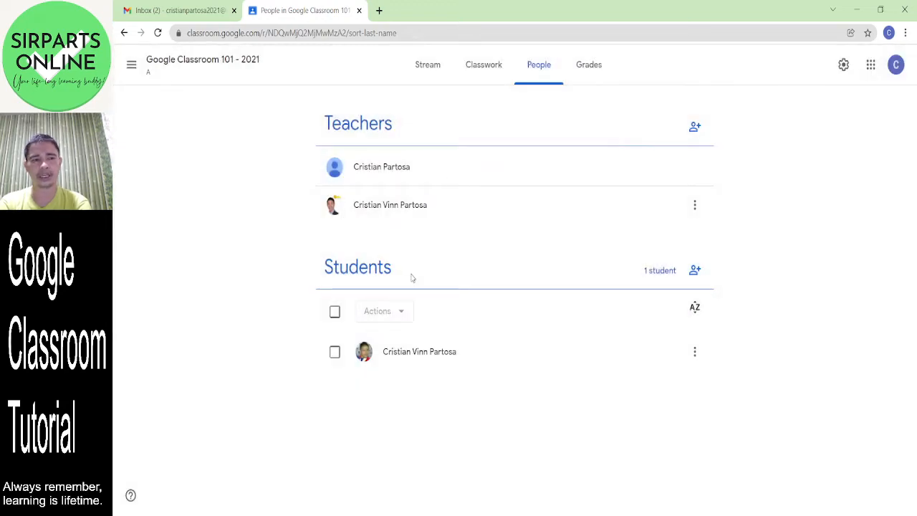
{"action": "left_click", "coordinate": [426, 68]}
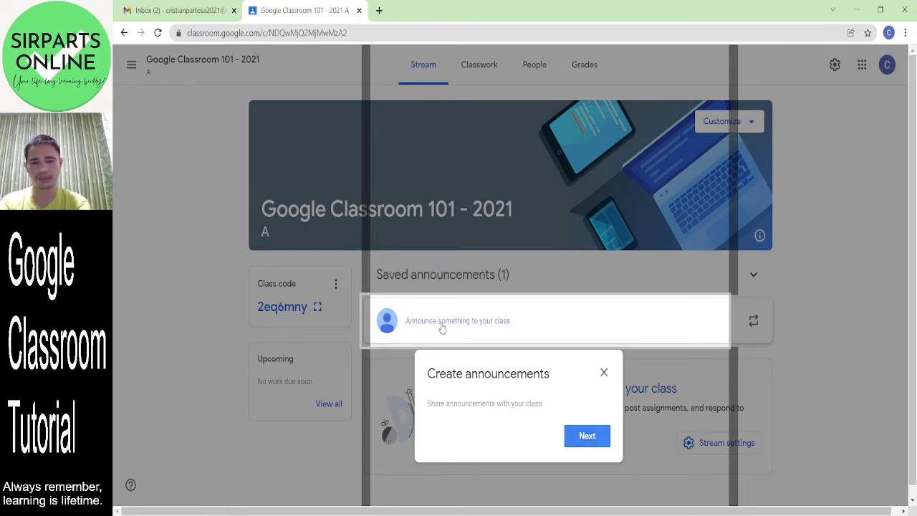
- Dismiss the Stream tips and open the saved Greetings announcement scheduled for 11:20 PM
{"action": "left_click", "coordinate": [588, 437]}
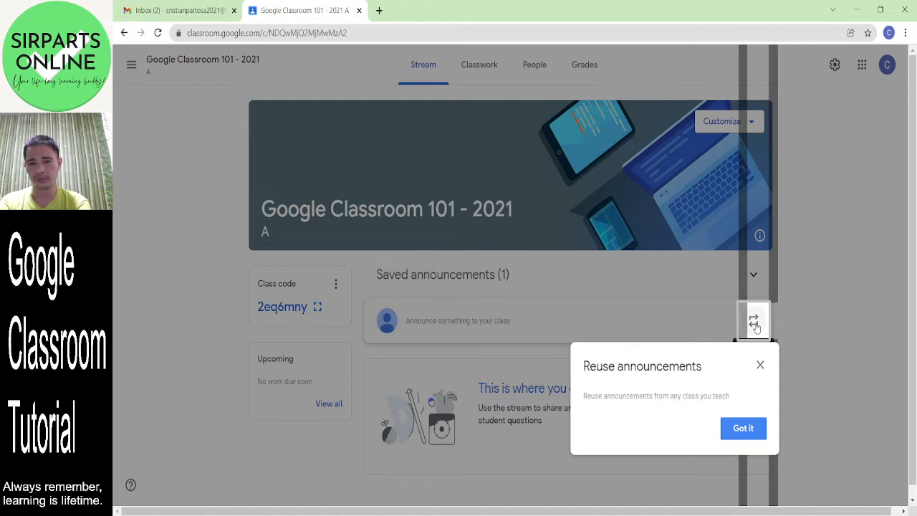
{"action": "left_click", "coordinate": [743, 429]}
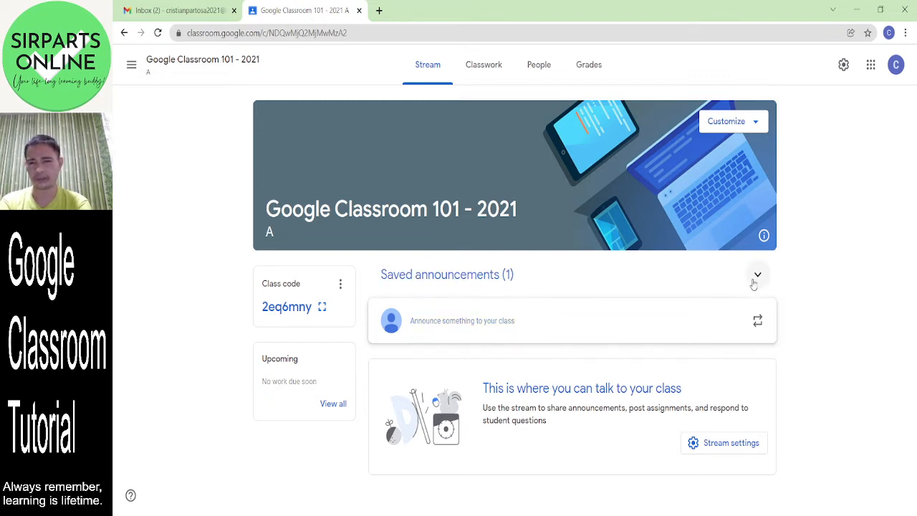
{"action": "left_click", "coordinate": [463, 281]}
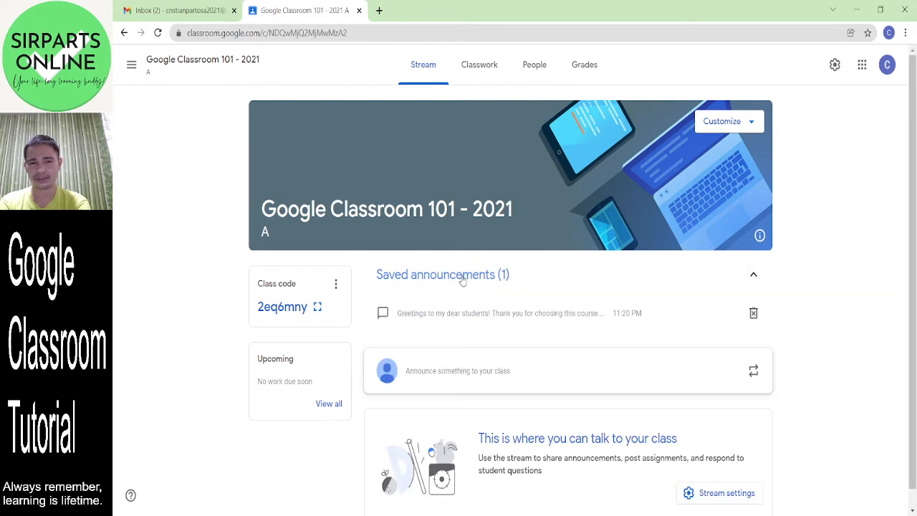
{"action": "left_click", "coordinate": [586, 322]}
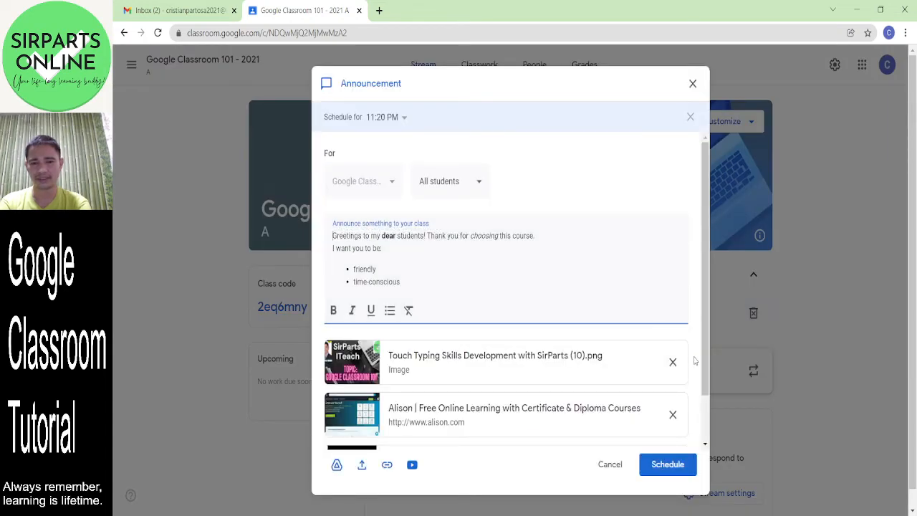
- Change the welcome announcement's scheduled time from 11:20 PM to 11:30 PM and reschedule it
{"action": "left_click", "coordinate": [704, 342]}
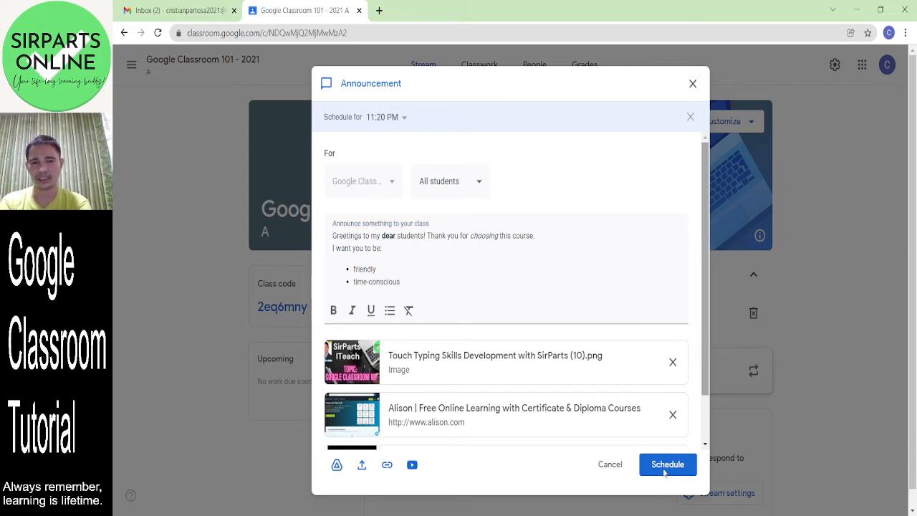
{"action": "left_click", "coordinate": [401, 123]}
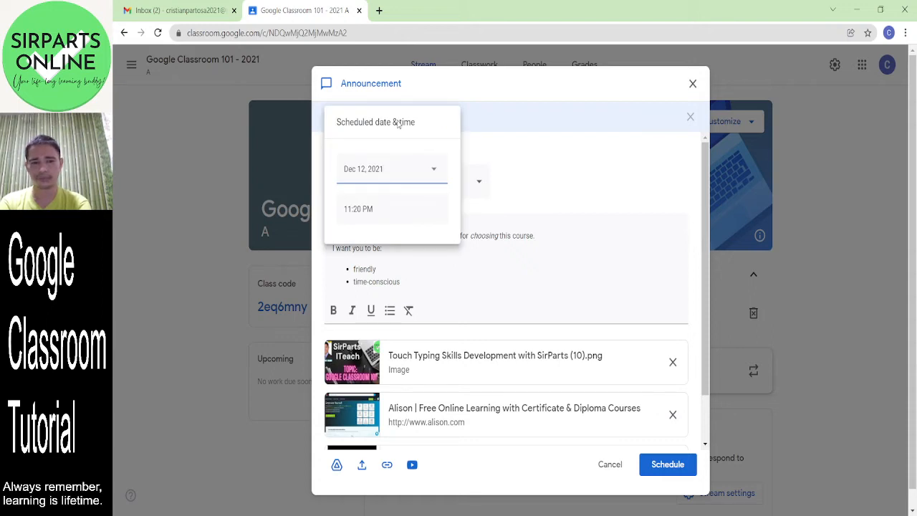
{"action": "left_click", "coordinate": [372, 210]}
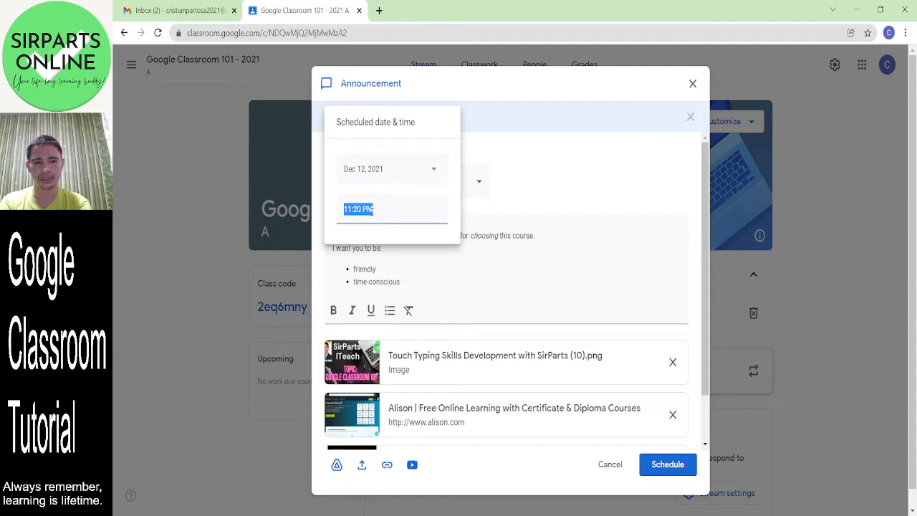
{"action": "left_click", "coordinate": [361, 208]}
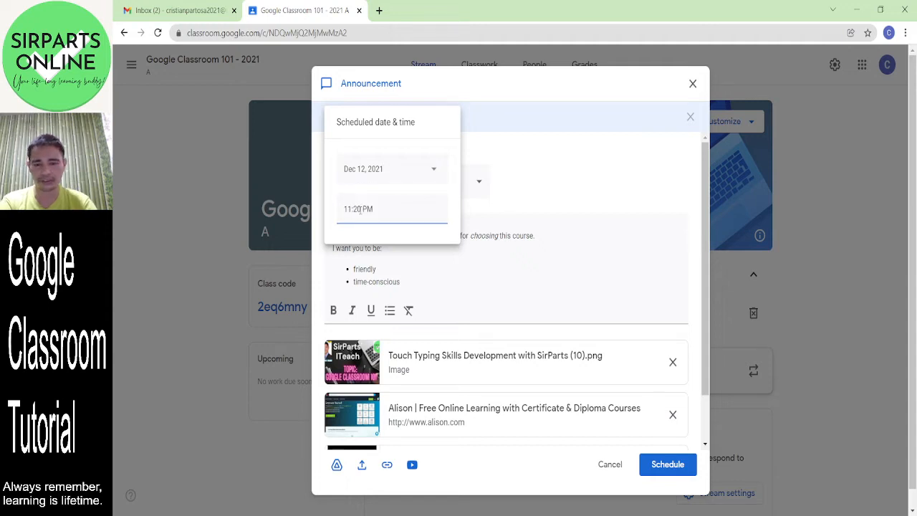
{"action": "key", "text": "BackSpace"}
{"action": "key", "text": "BackSpace"}
{"action": "type", "text": "30"}
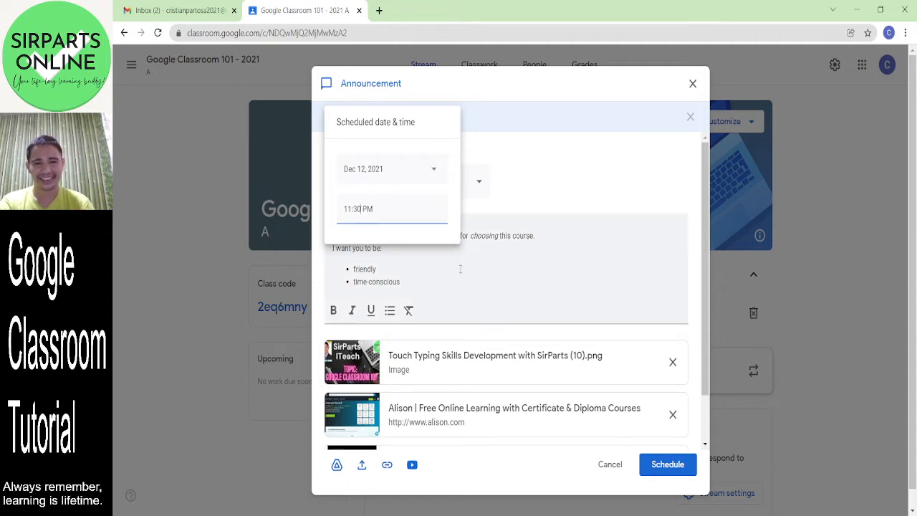
{"action": "left_click", "coordinate": [561, 195]}
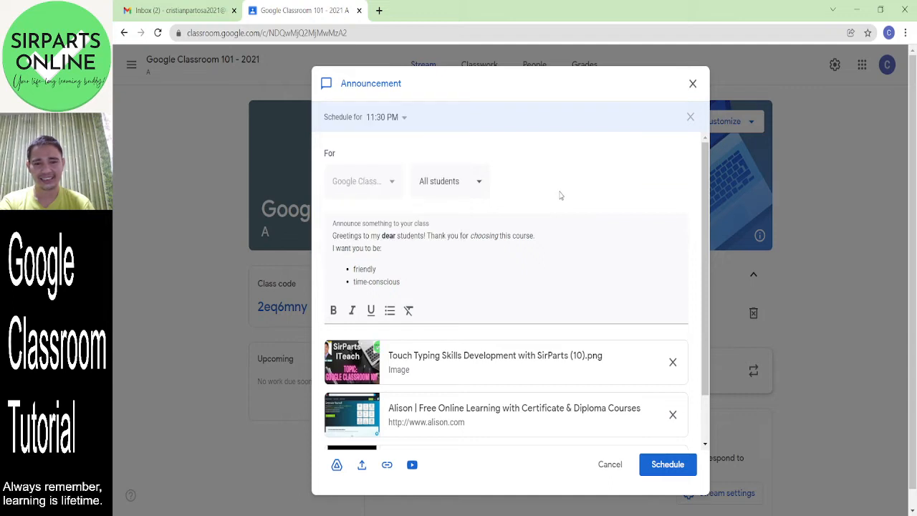
{"action": "left_click", "coordinate": [668, 472]}
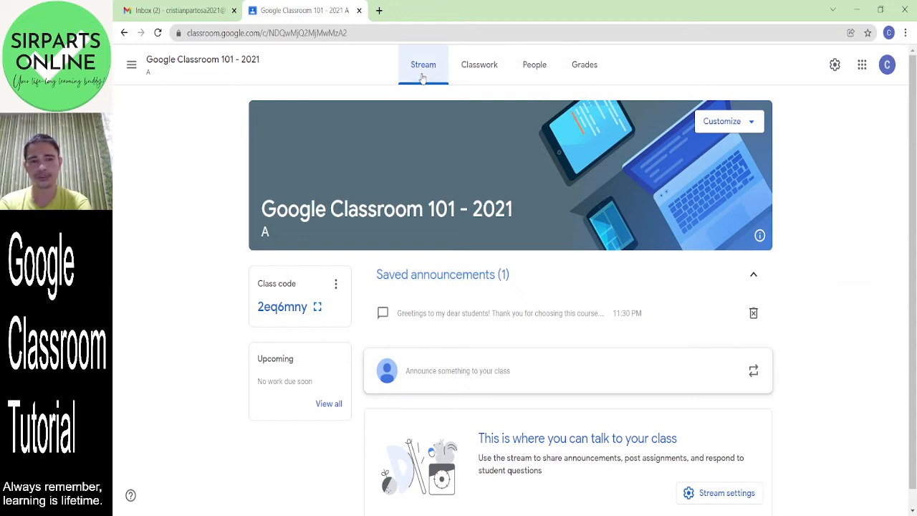
- Browse the Classwork and People pages, ending on the still-empty Grades page
{"action": "left_click", "coordinate": [478, 67]}
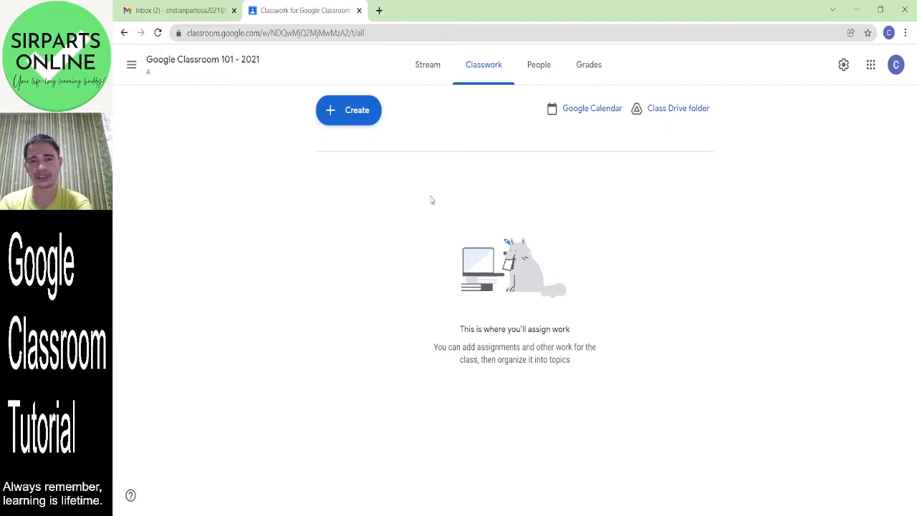
{"action": "left_click", "coordinate": [541, 77]}
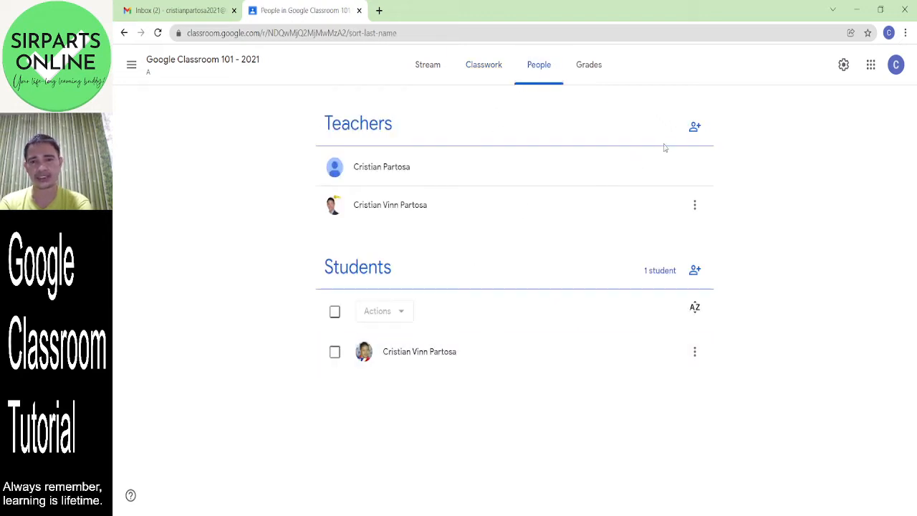
{"action": "left_click", "coordinate": [603, 76]}
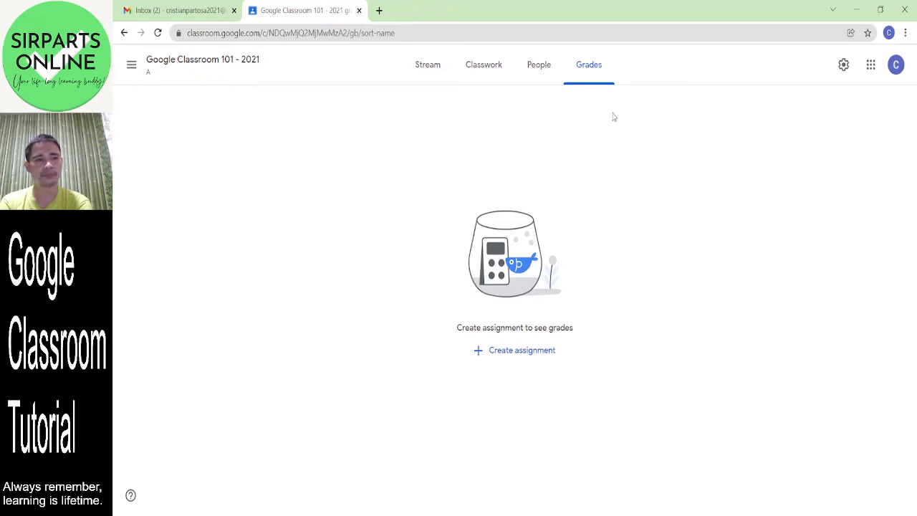
- Reset the class invite code to a new one in Class settings
{"action": "left_click", "coordinate": [844, 65]}
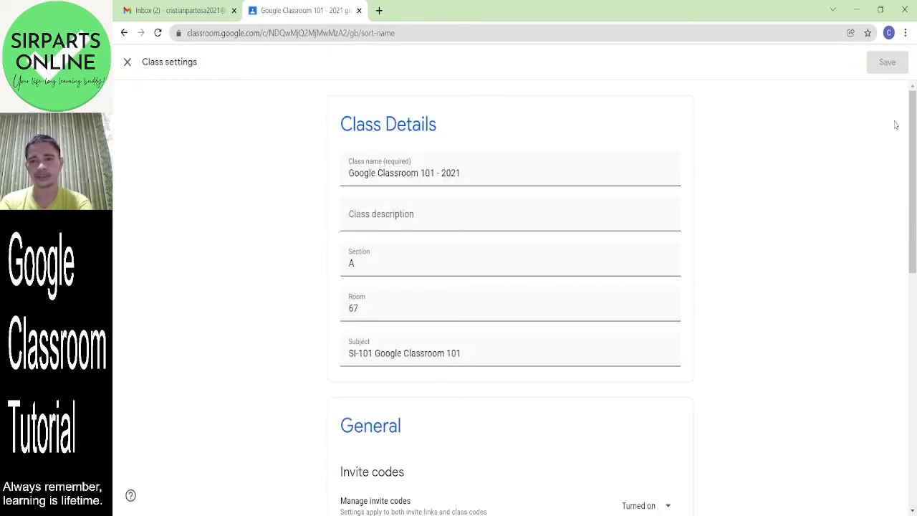
{"action": "left_click_drag", "start_coordinate": [912, 117], "coordinate": [910, 268]}
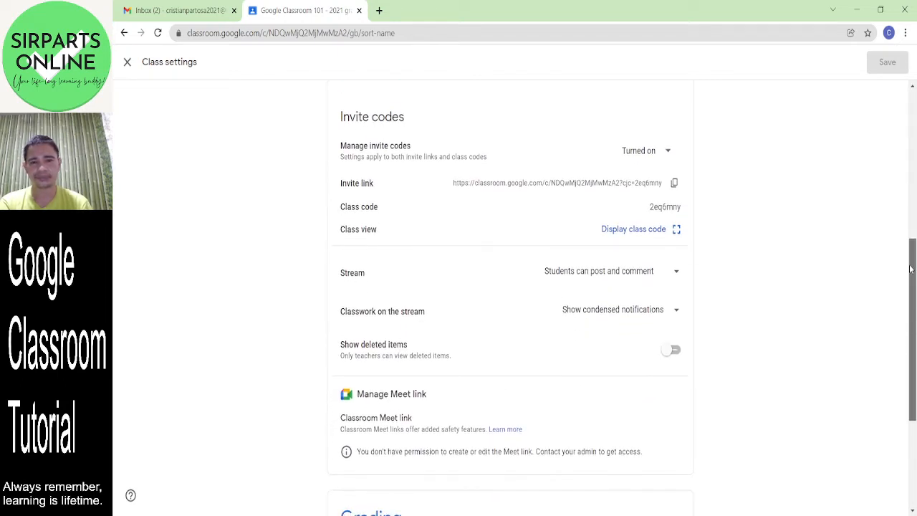
{"action": "left_click_drag", "start_coordinate": [911, 268], "coordinate": [911, 268]}
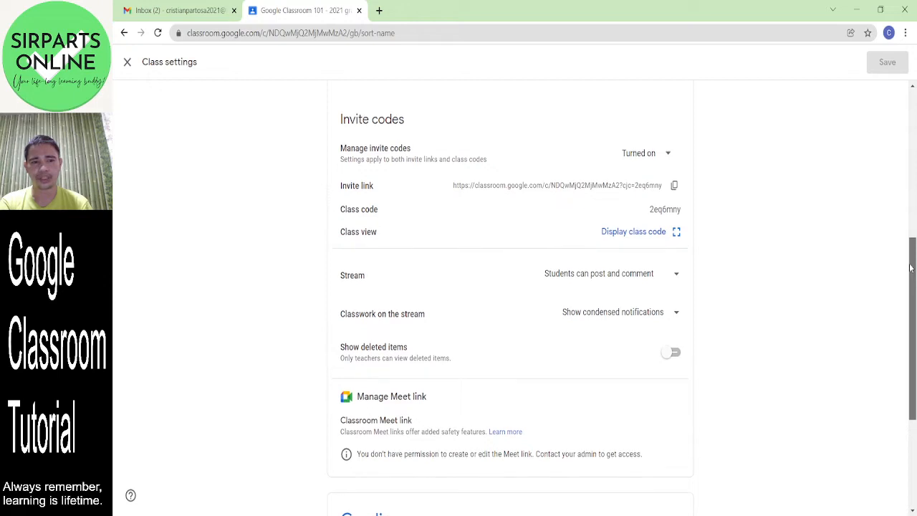
{"action": "left_click", "coordinate": [668, 155]}
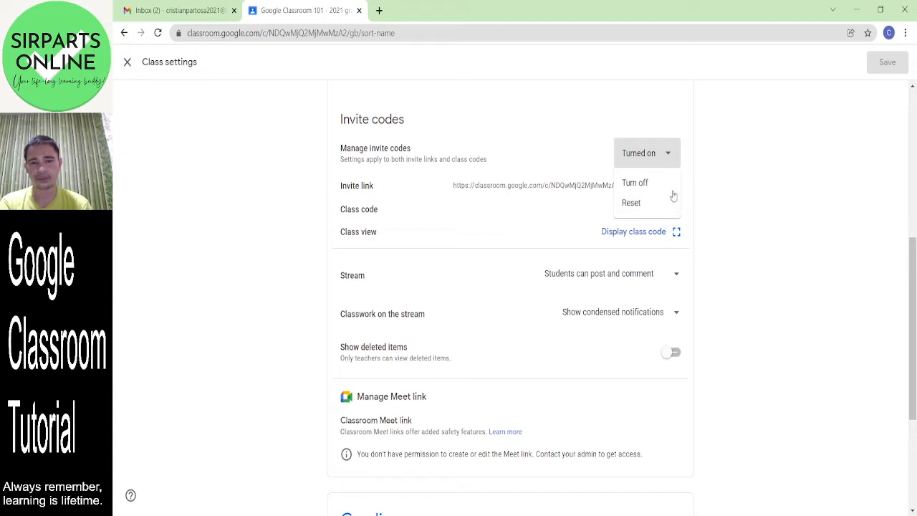
{"action": "left_click", "coordinate": [635, 204]}
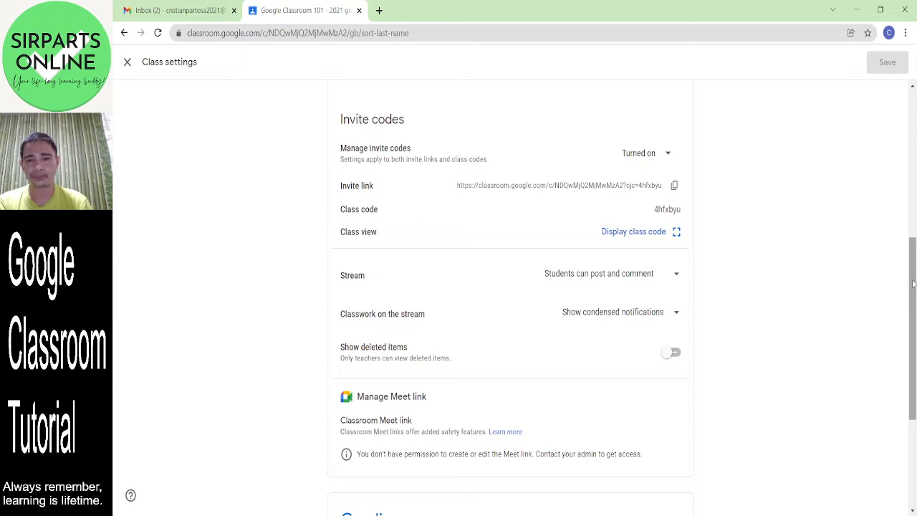
- Turn off the class invite codes and close Class settings
{"action": "left_click", "coordinate": [668, 154]}
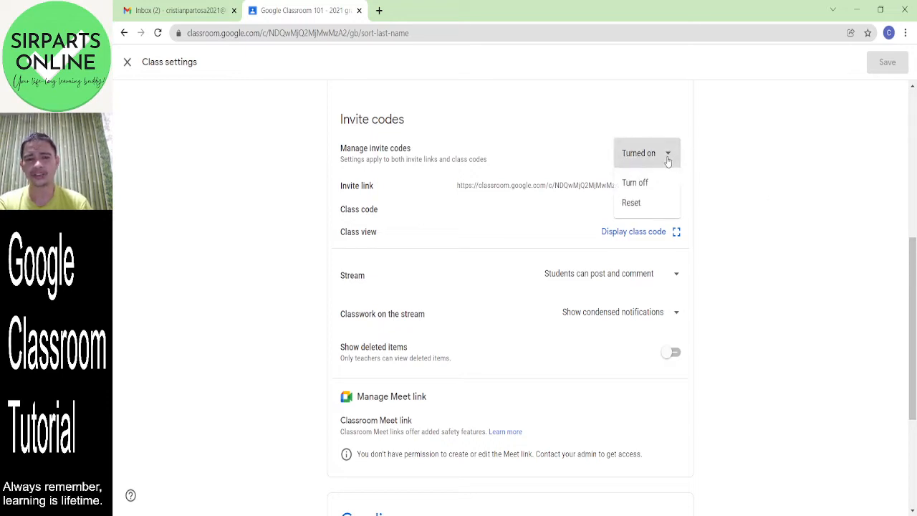
{"action": "left_click", "coordinate": [636, 183]}
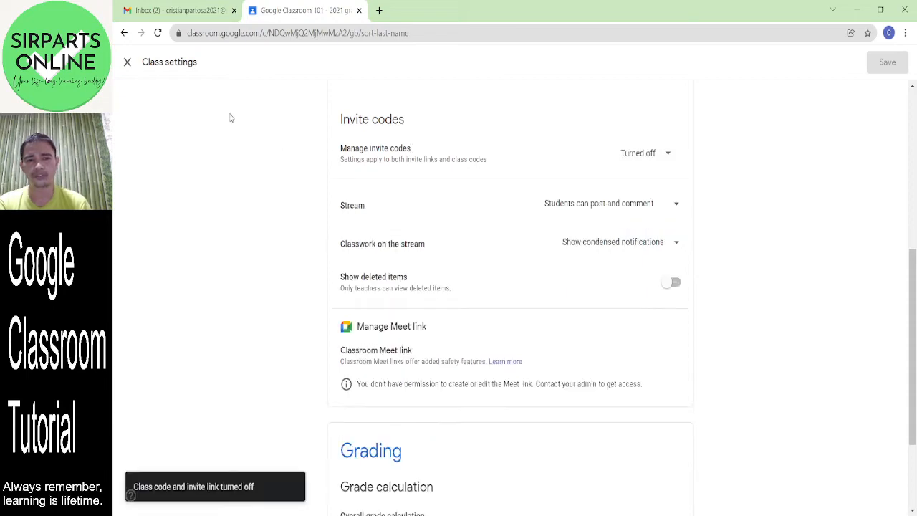
{"action": "left_click", "coordinate": [129, 64]}
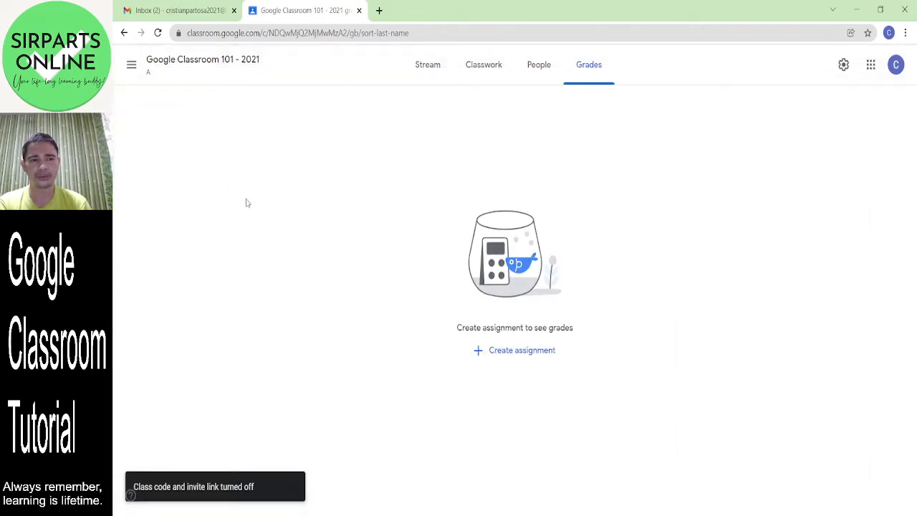
- From the class Stream, set Manage invite codes to Turn on in Class settings
{"action": "left_click", "coordinate": [434, 62]}
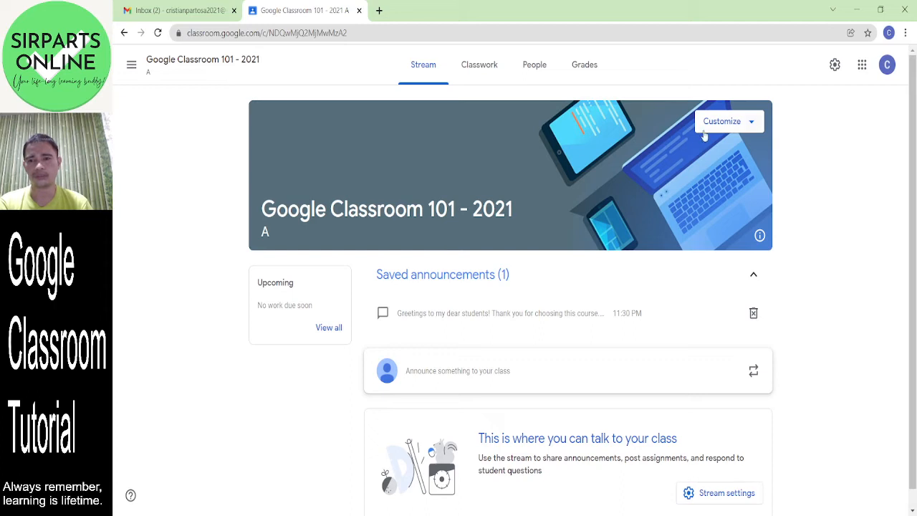
{"action": "left_click", "coordinate": [835, 66]}
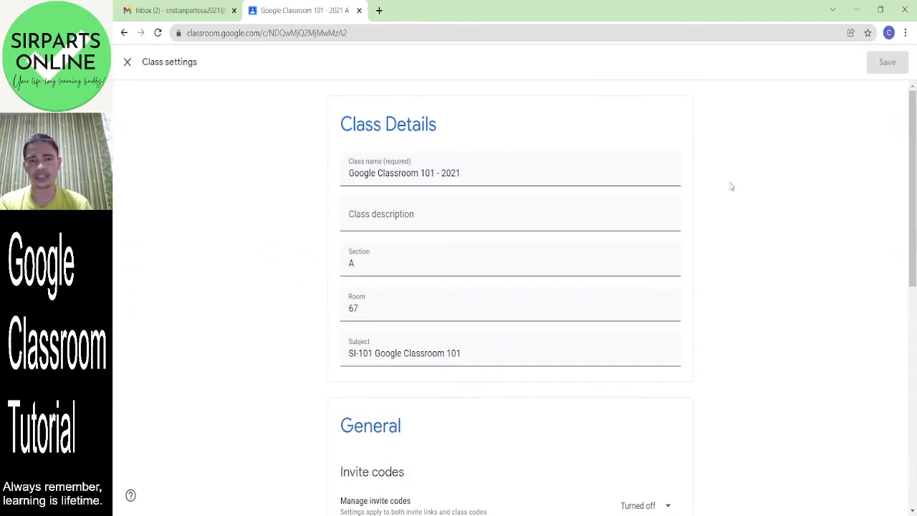
{"action": "scroll", "coordinate": [915, 164], "scroll_direction": "down", "scroll_amount": 3}
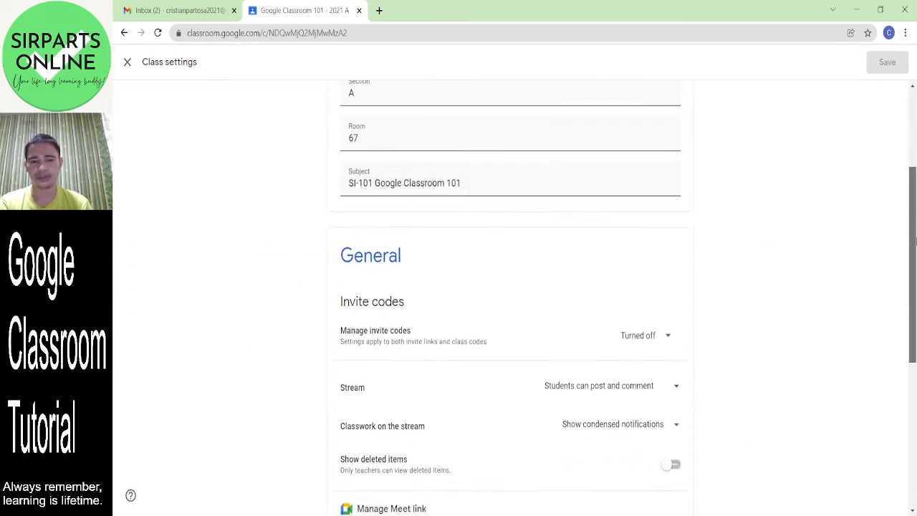
{"action": "left_click", "coordinate": [665, 269]}
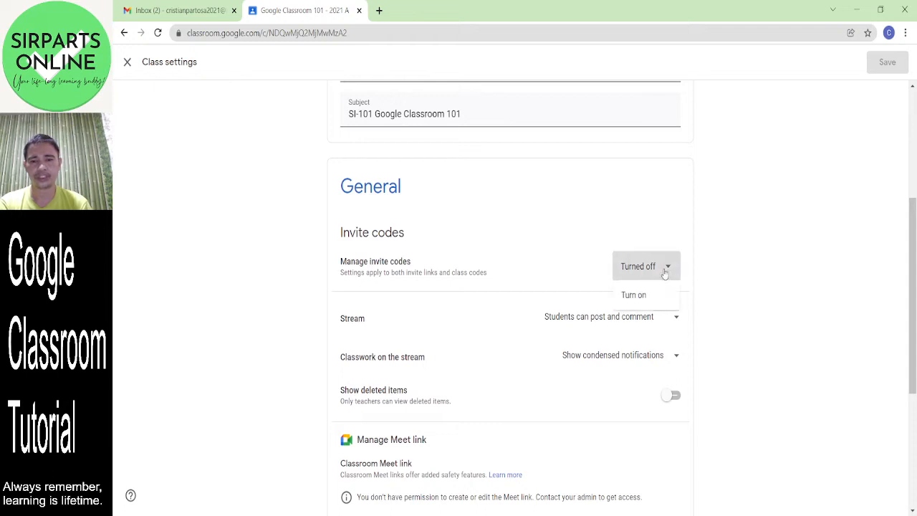
{"action": "left_click", "coordinate": [635, 295]}
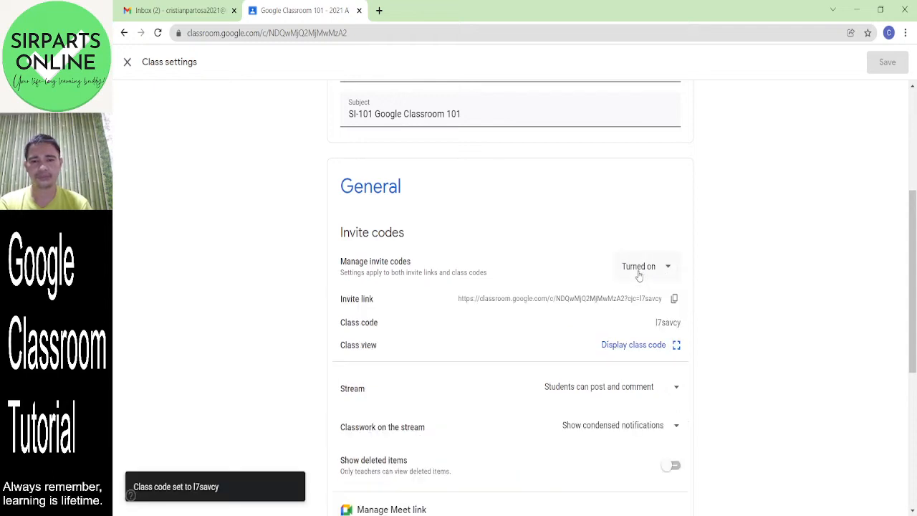
- Close and reopen Class settings, scrolling down to view the new class code
{"action": "left_click", "coordinate": [128, 63]}
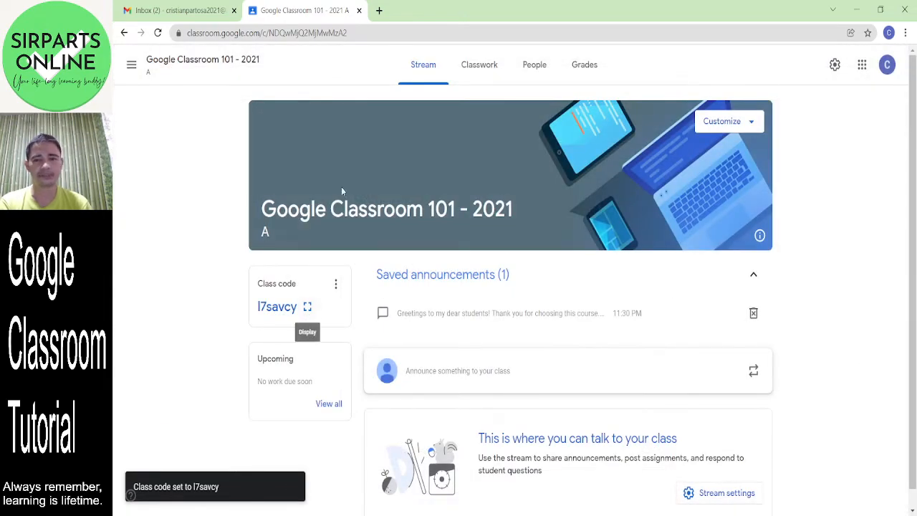
{"action": "left_click", "coordinate": [835, 66]}
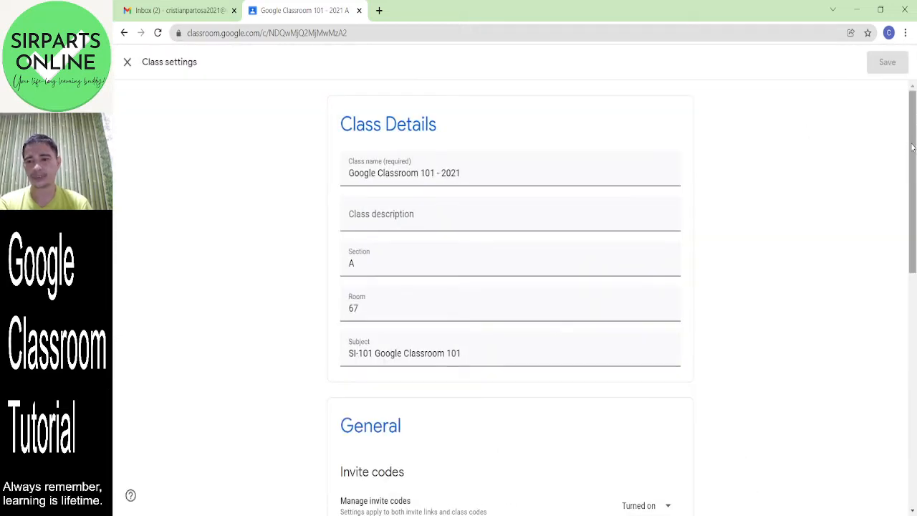
{"action": "left_click_drag", "start_coordinate": [915, 129], "coordinate": [914, 387]}
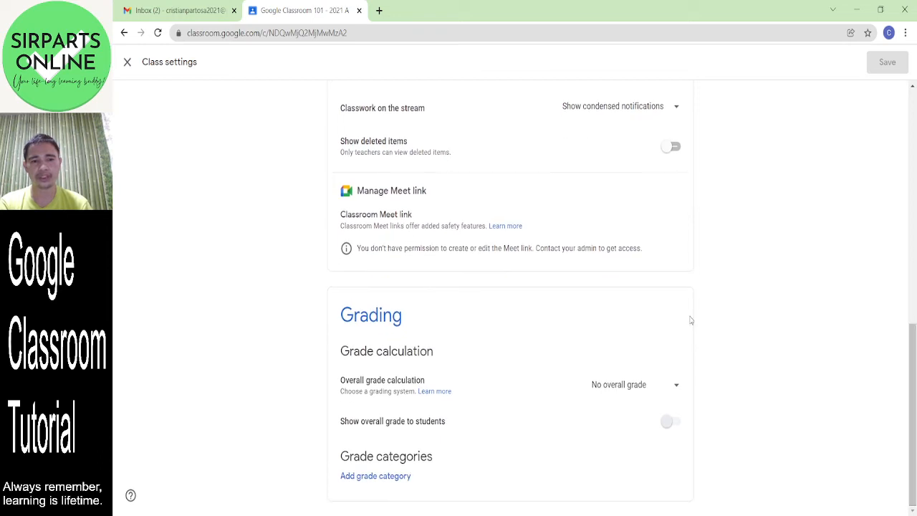
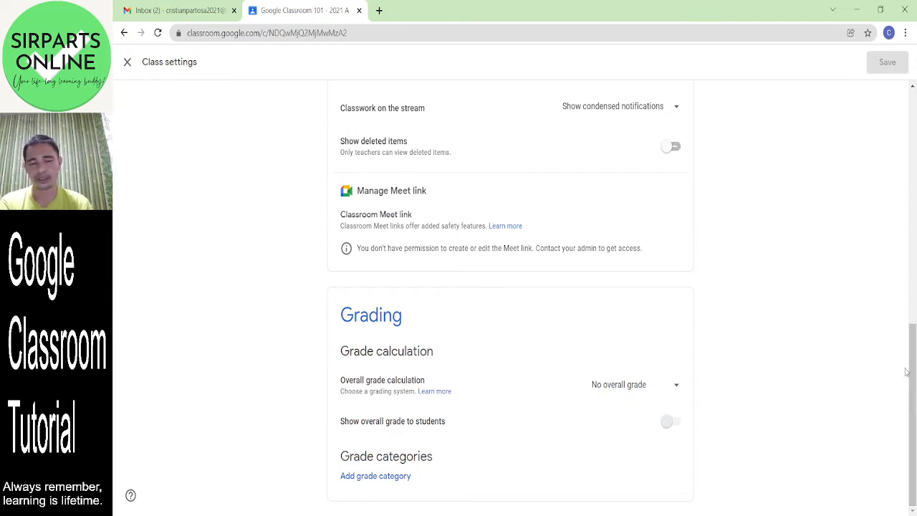
- Change overall grade calculation from Total points to Weighted by category, and show overall grade to students
{"action": "left_click", "coordinate": [674, 388]}
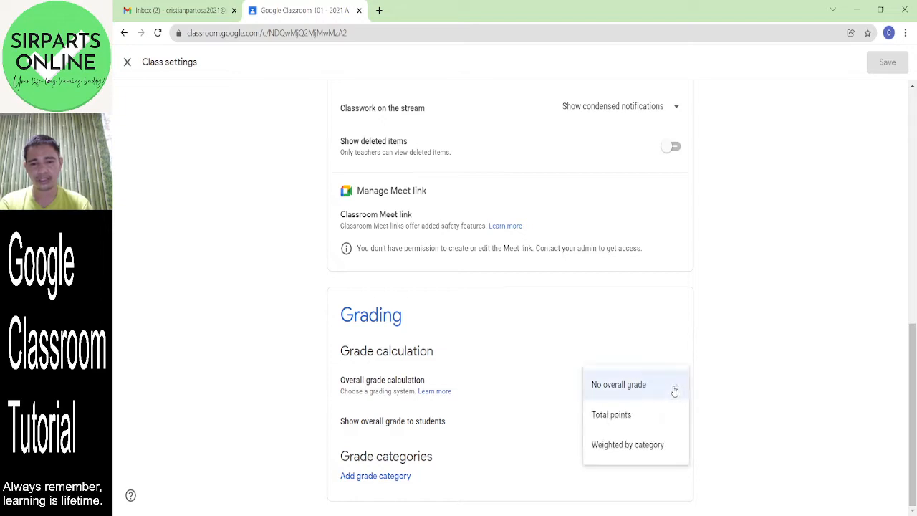
{"action": "left_click", "coordinate": [648, 416]}
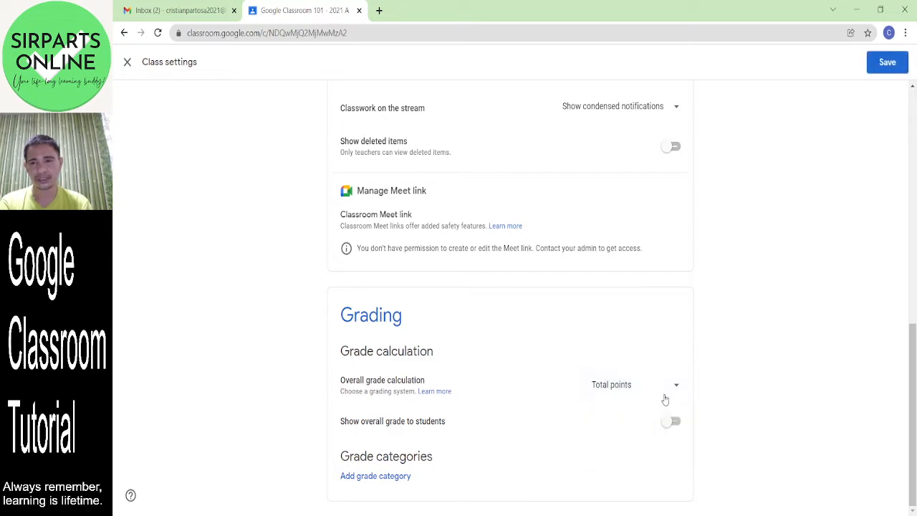
{"action": "left_click", "coordinate": [674, 390]}
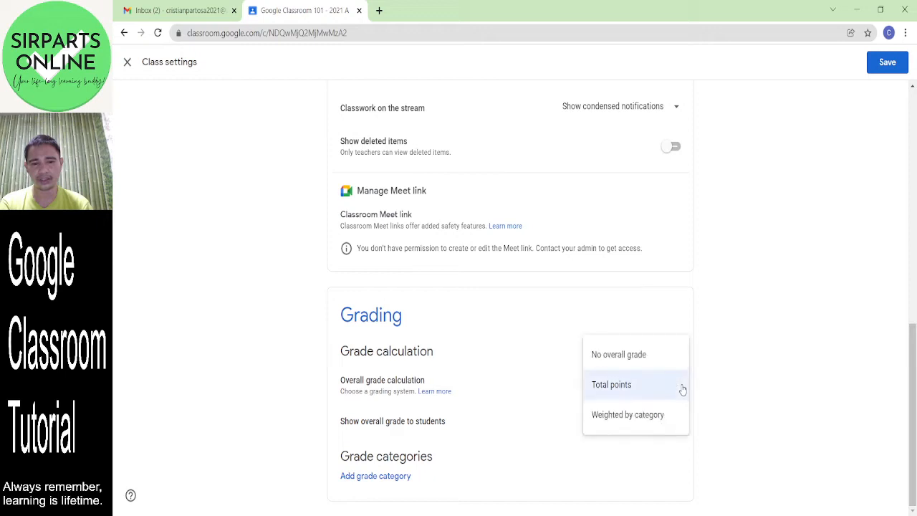
{"action": "left_click", "coordinate": [662, 423]}
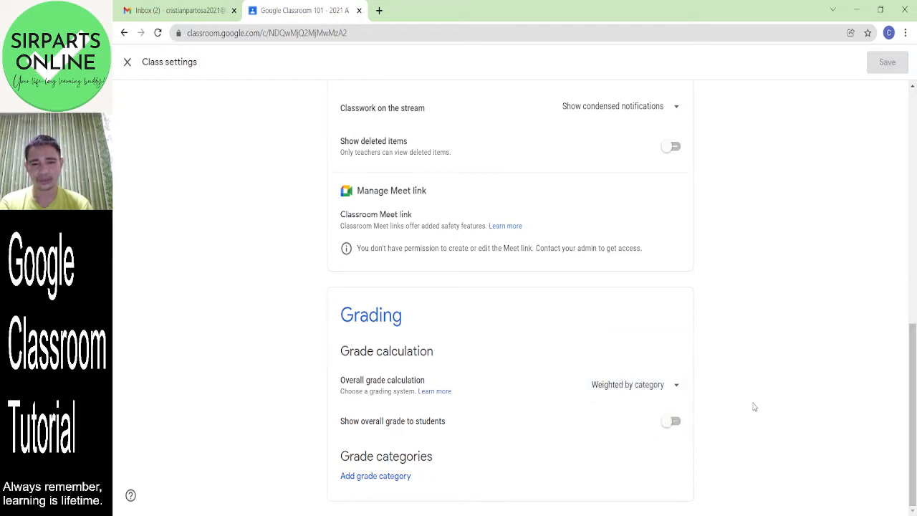
{"action": "left_click", "coordinate": [674, 422]}
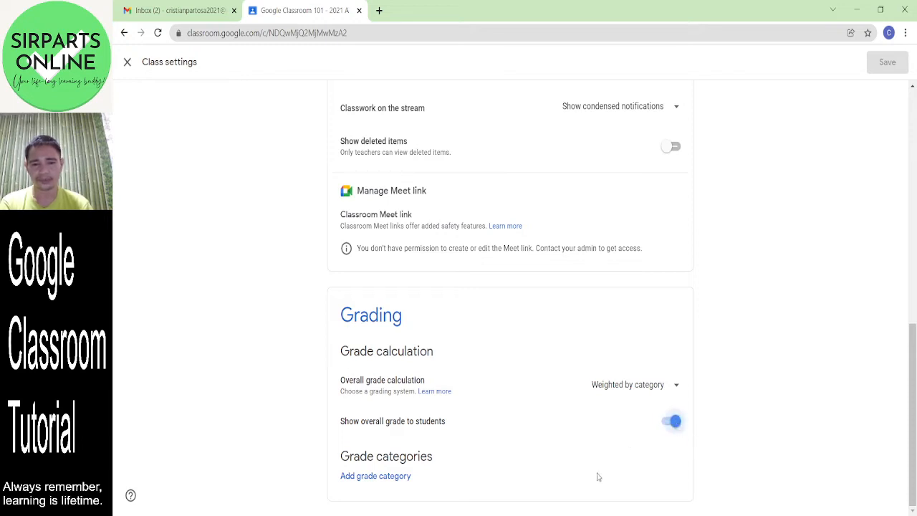
- Add a grade category named 'Major Exam' weighted 30%
{"action": "left_click", "coordinate": [395, 477]}
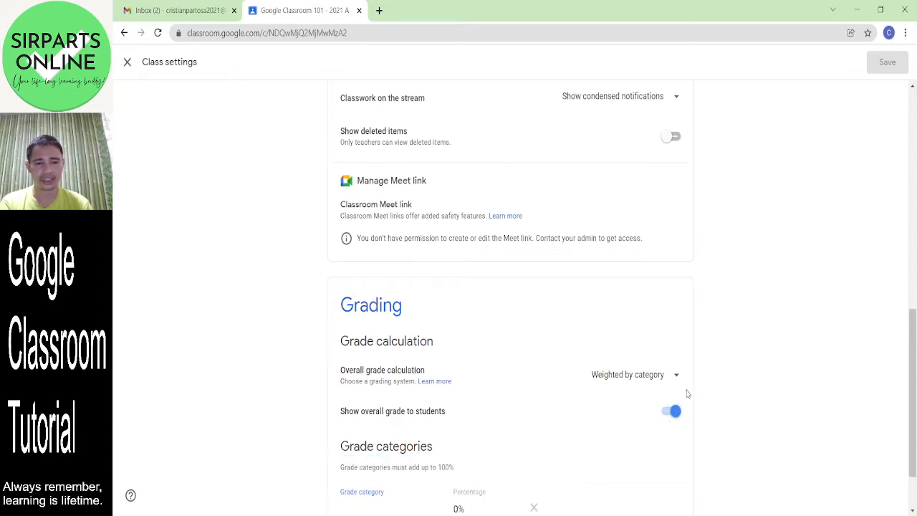
{"action": "left_click_drag", "start_coordinate": [914, 400], "coordinate": [914, 412]}
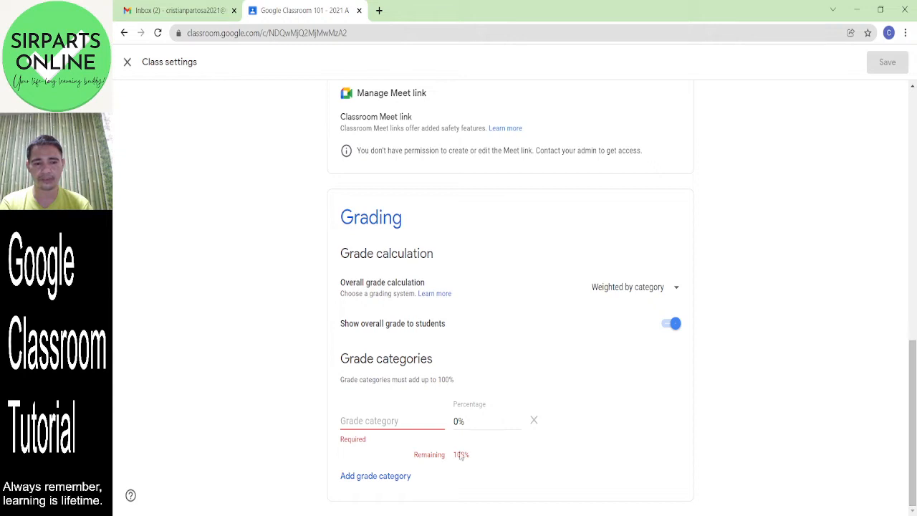
{"action": "left_click", "coordinate": [381, 421]}
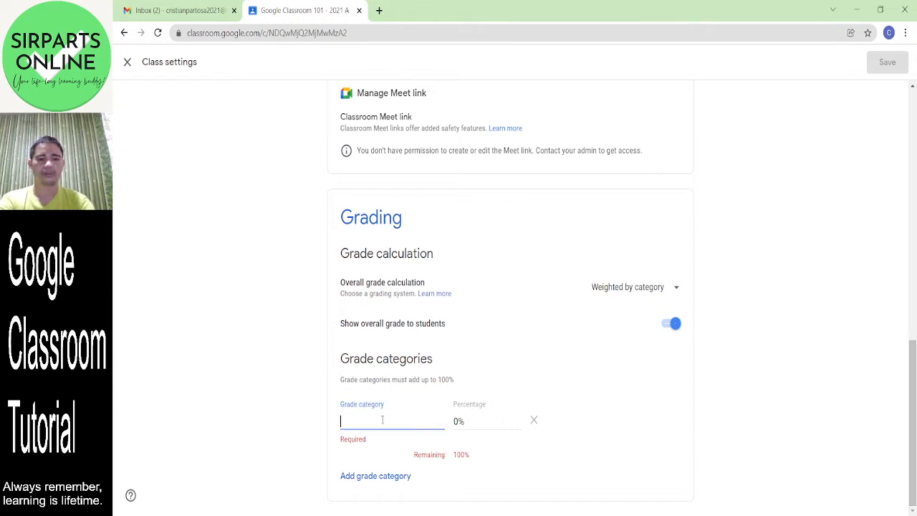
{"action": "type", "text": "M"}
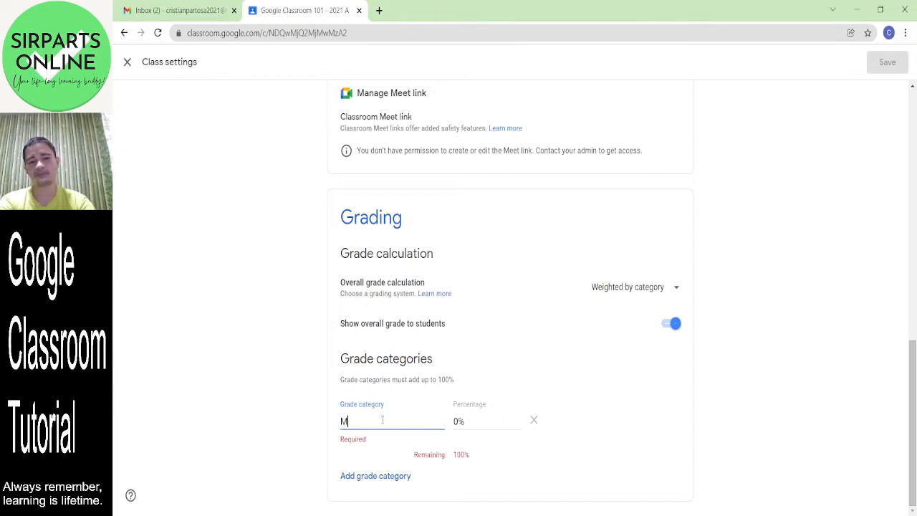
{"action": "type", "text": "ajor Exam"}
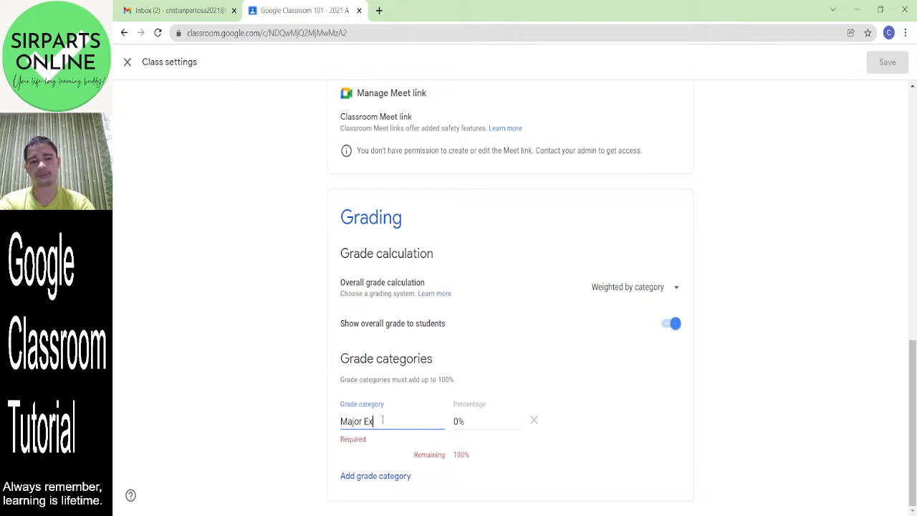
{"action": "left_click", "coordinate": [455, 426]}
{"action": "type", "text": "30"}
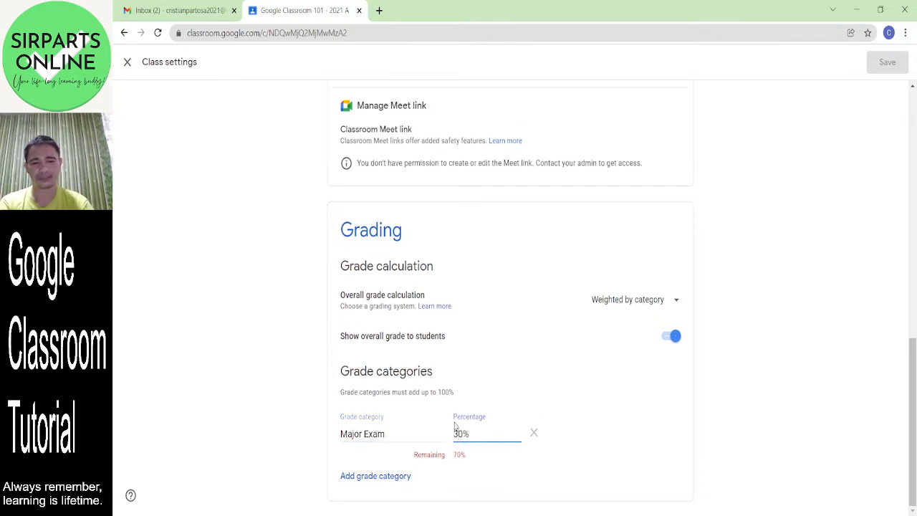
- Add a second category row and change Major Exam to 'Midterm Exam' at 15%
{"action": "left_click", "coordinate": [385, 477]}
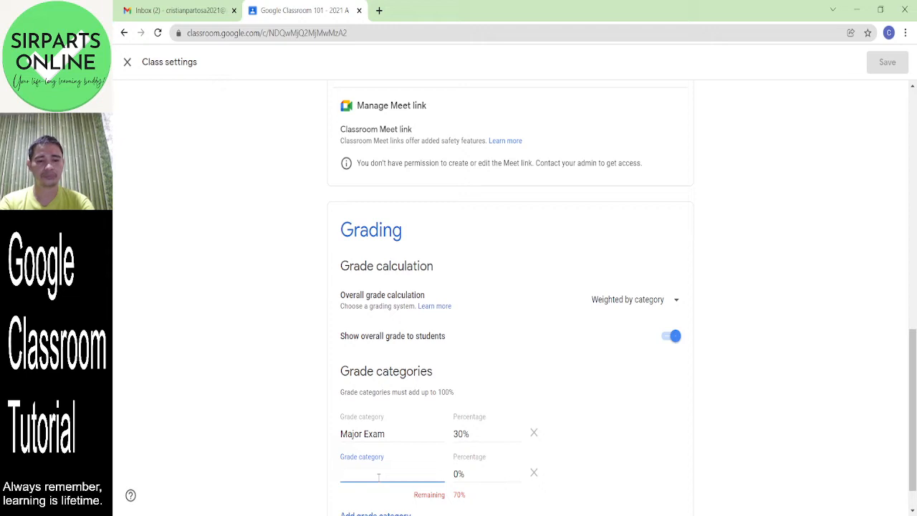
{"action": "left_click", "coordinate": [360, 433]}
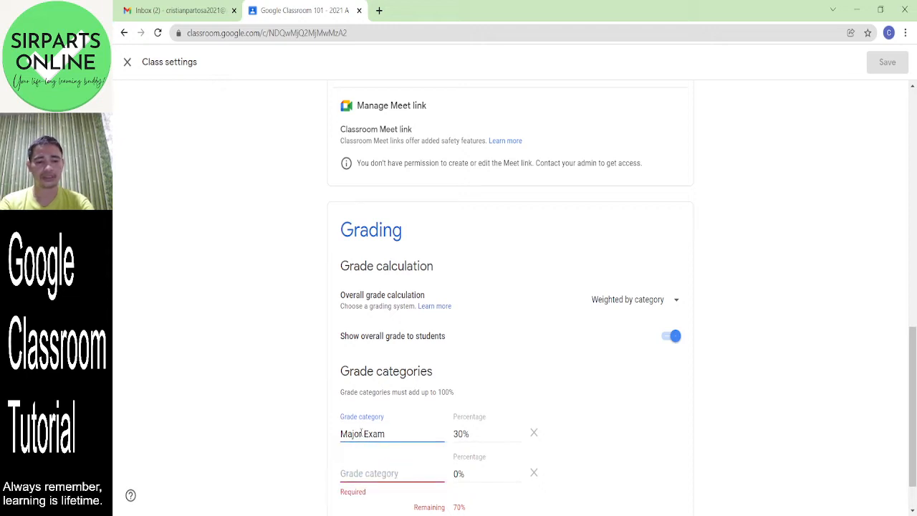
{"action": "key", "text": "BackSpace"}
{"action": "key", "text": "BackSpace"}
{"action": "key", "text": "BackSpace"}
{"action": "key", "text": "BackSpace"}
{"action": "key", "text": "BackSpace"}
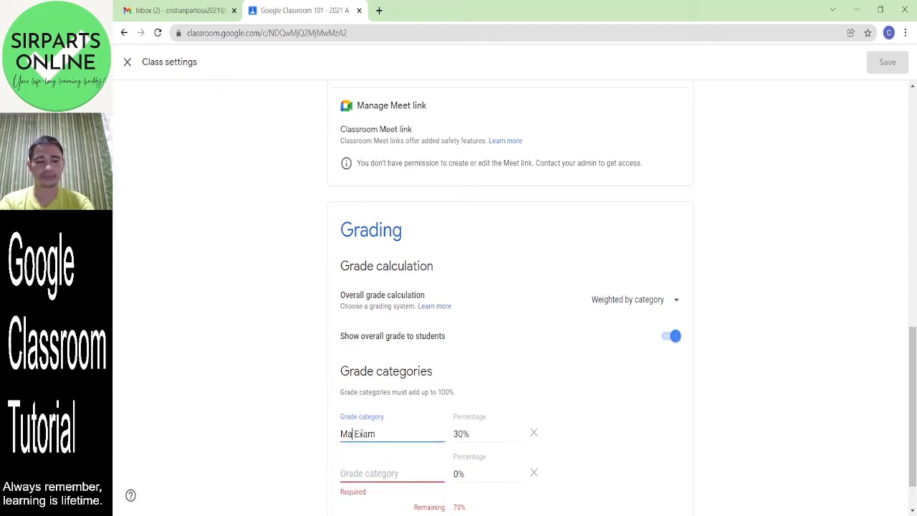
{"action": "type", "text": "Midterm"}
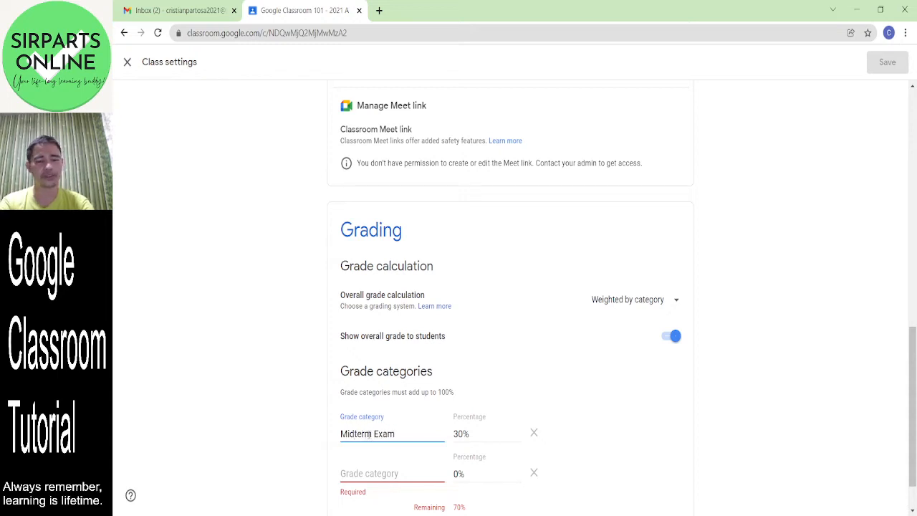
{"action": "left_click", "coordinate": [459, 433]}
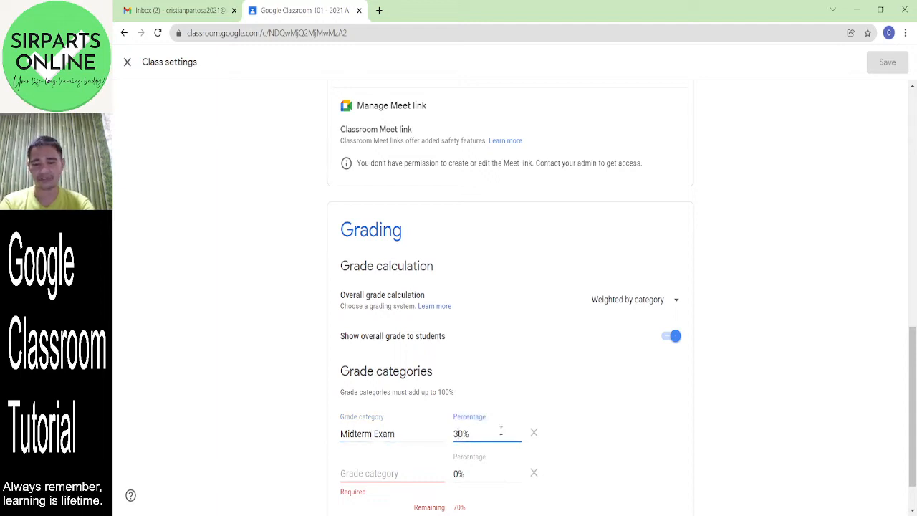
{"action": "key", "text": "BackSpace"}
{"action": "key", "text": "BackSpace"}
{"action": "type", "text": "1"}
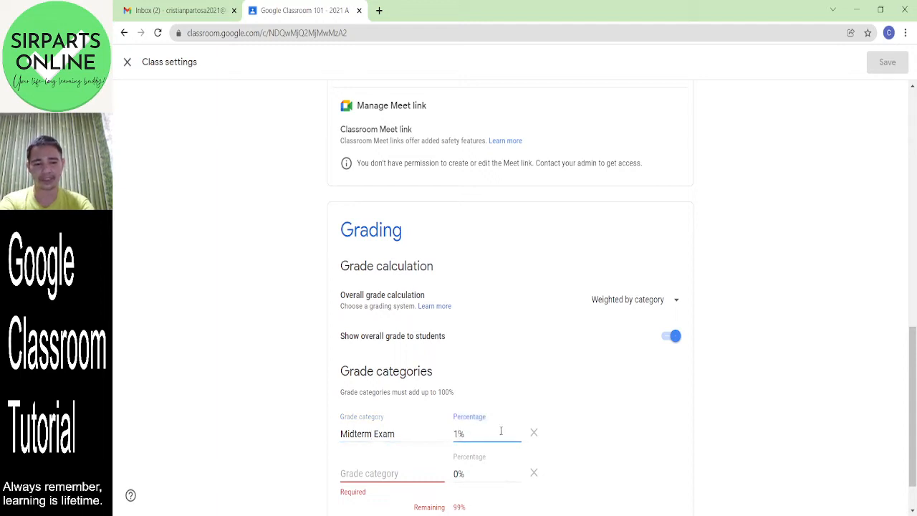
{"action": "type", "text": "5"}
- Name the second category 'Final Exam' and weight it 15%
{"action": "left_click", "coordinate": [368, 473]}
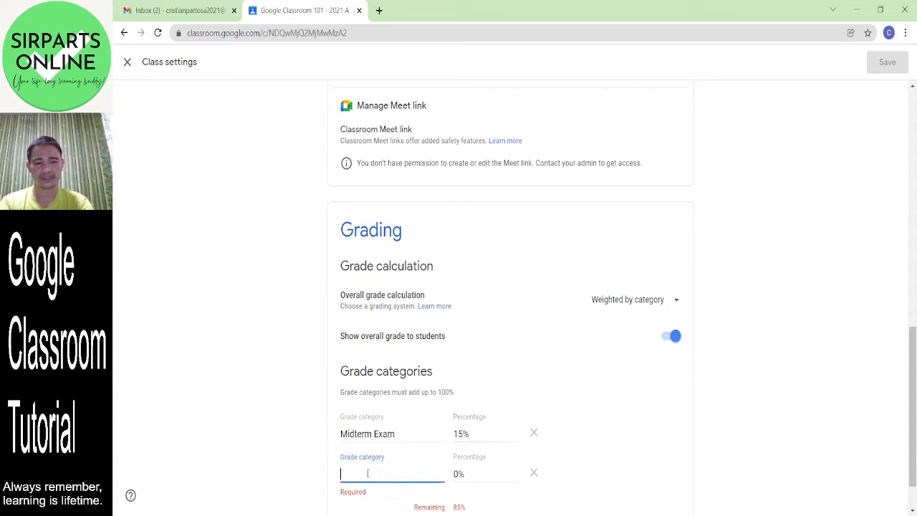
{"action": "type", "text": "Final Exam"}
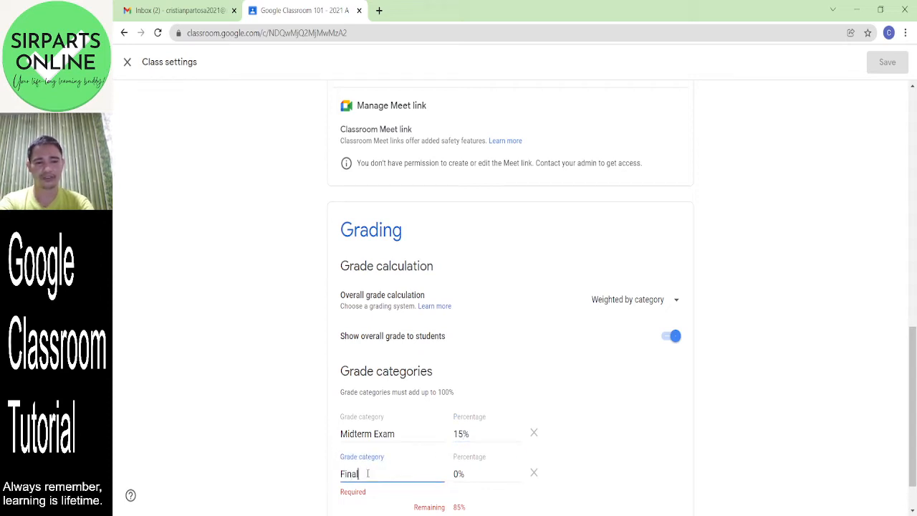
{"action": "left_click", "coordinate": [458, 474]}
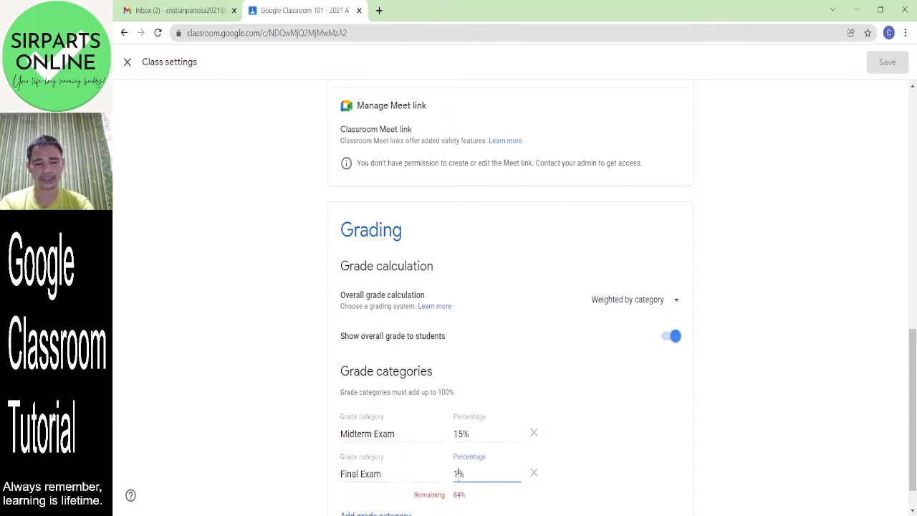
{"action": "type", "text": "15"}
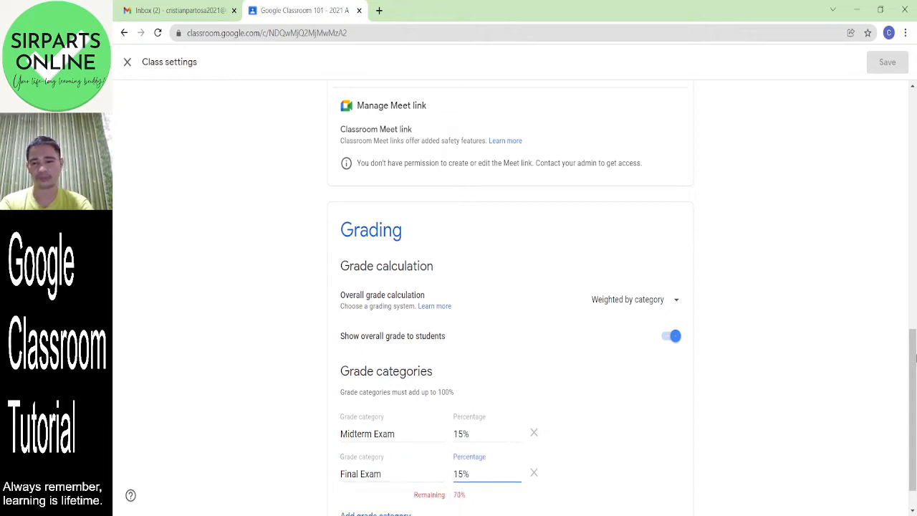
{"action": "left_click_drag", "start_coordinate": [916, 393], "coordinate": [916, 409]}
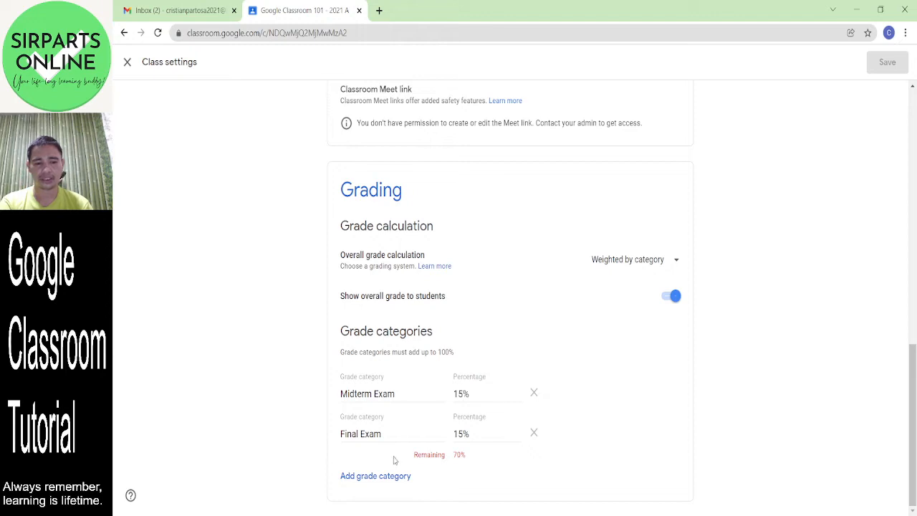
- Add a 'Midterm Quizzes' grade category weighted 15%
{"action": "left_click", "coordinate": [358, 477]}
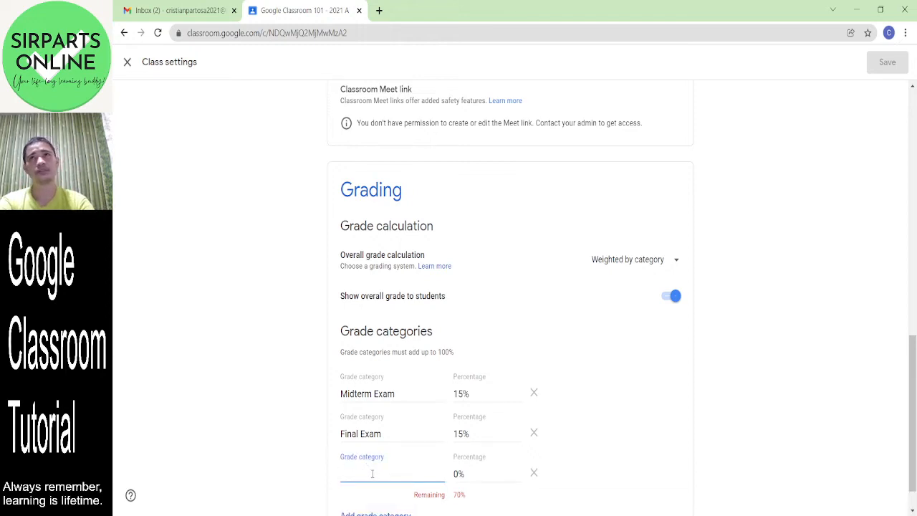
{"action": "type", "text": "q"}
{"action": "key", "text": "BackSpace"}
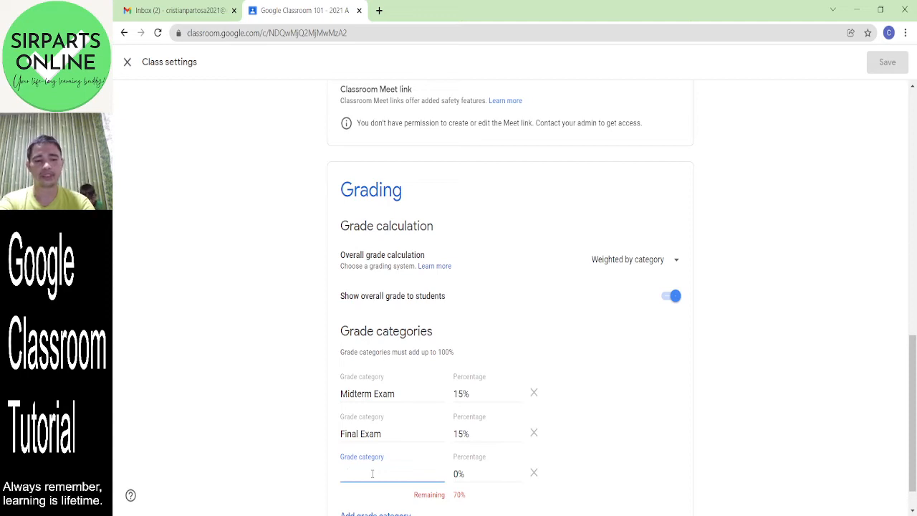
{"action": "type", "text": "Quizzes"}
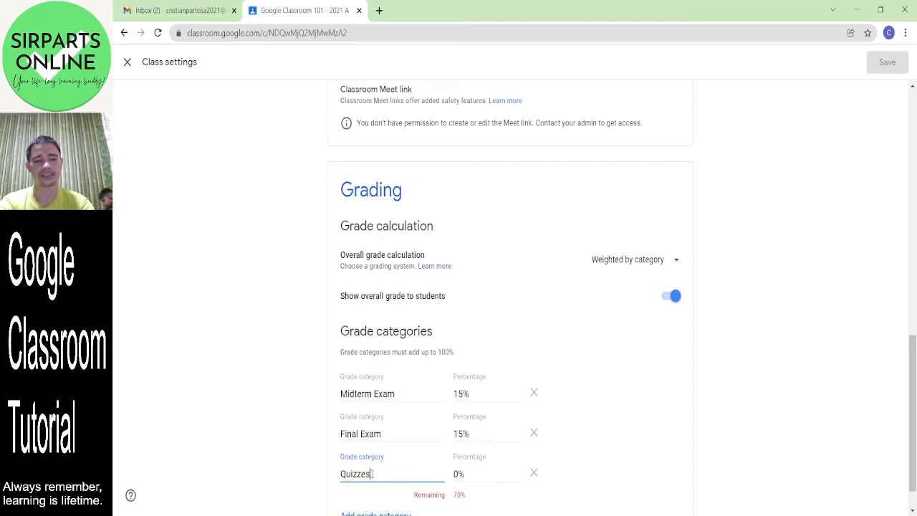
{"action": "key", "text": "BackSpace"}
{"action": "key", "text": "BackSpace"}
{"action": "key", "text": "BackSpace"}
{"action": "key", "text": "BackSpace"}
{"action": "key", "text": "BackSpace"}
{"action": "key", "text": "BackSpace"}
{"action": "type", "text": "Mi"}
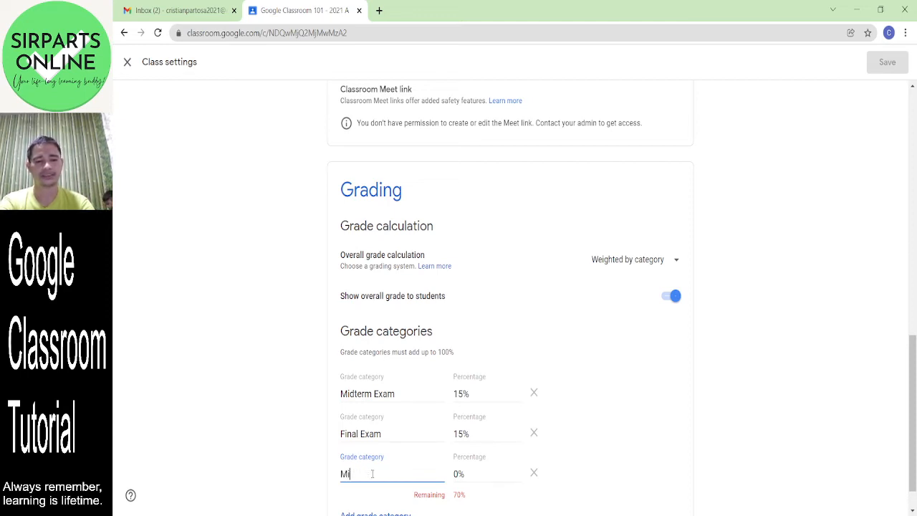
{"action": "type", "text": "dterm Quiz"}
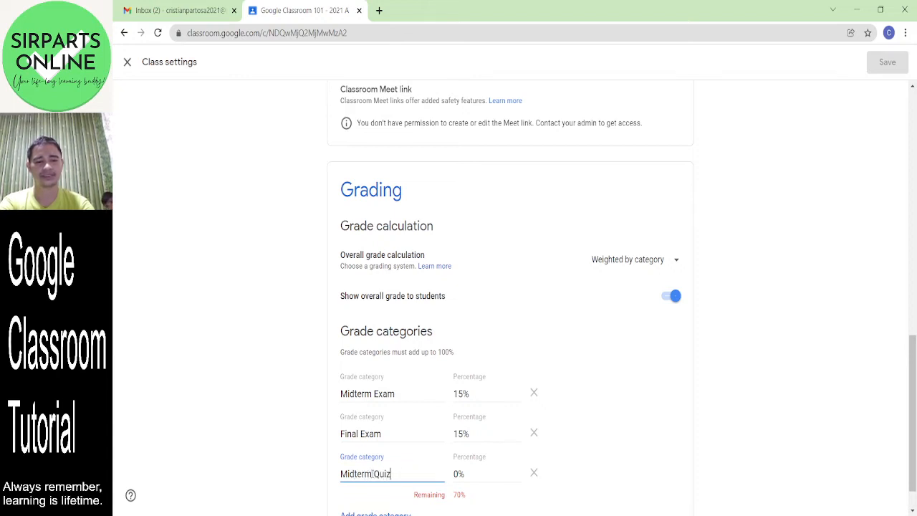
{"action": "type", "text": "zes"}
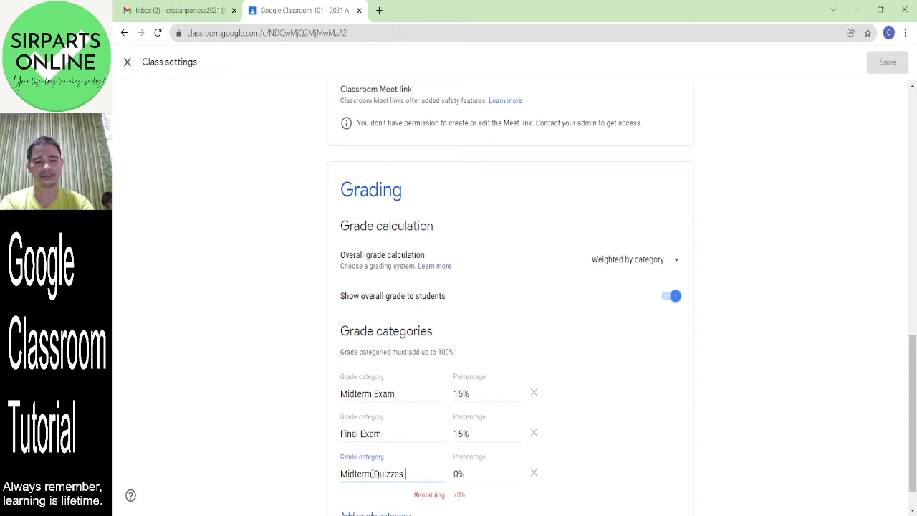
{"action": "left_click", "coordinate": [460, 474]}
{"action": "key", "text": "BackSpace"}
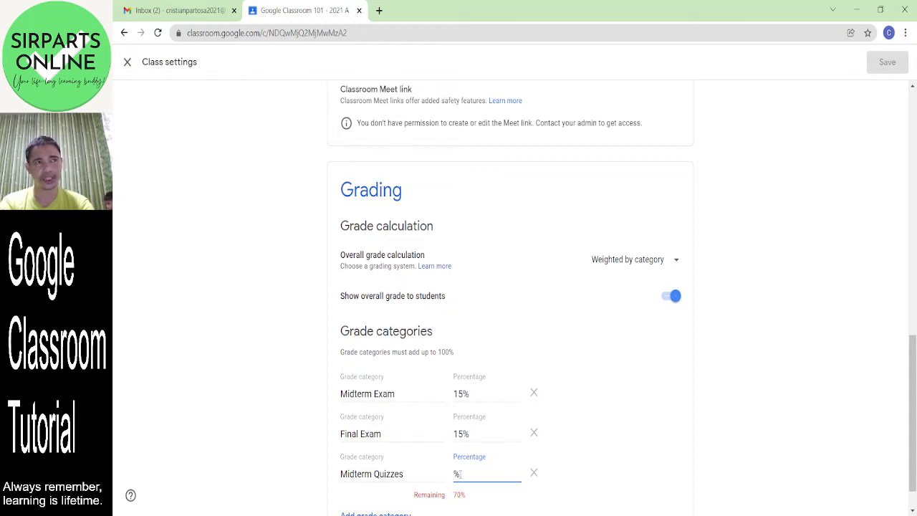
{"action": "type", "text": "15"}
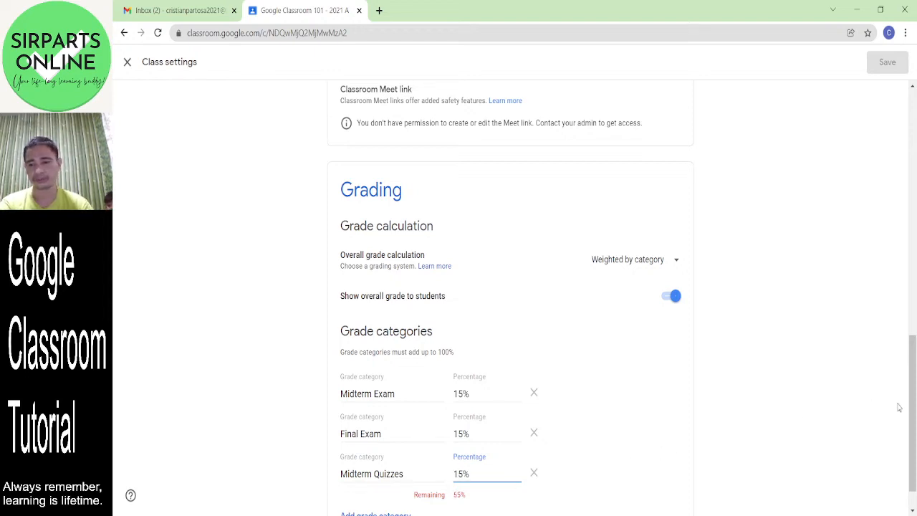
{"action": "left_click_drag", "start_coordinate": [913, 399], "coordinate": [914, 452]}
- Add a 'Final term Quizzes' grade category weighted 15%
{"action": "left_click", "coordinate": [364, 478]}
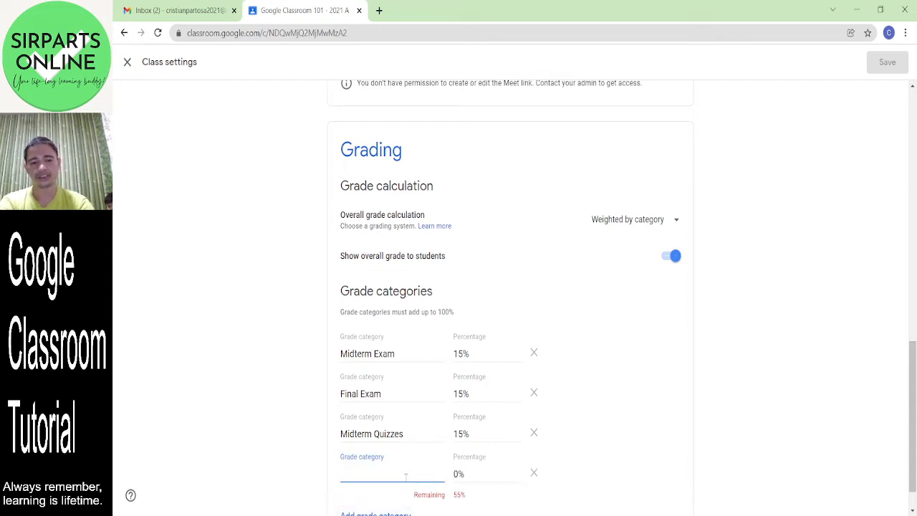
{"action": "type", "text": "Final "}
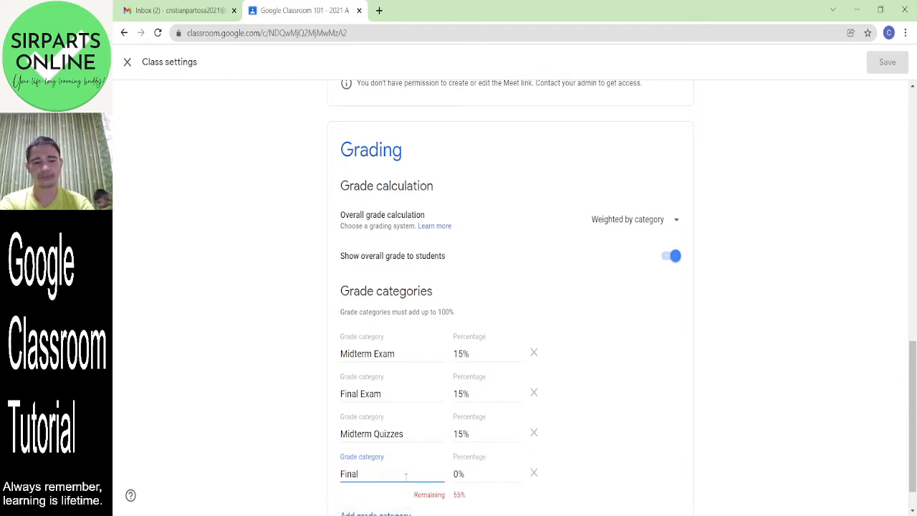
{"action": "type", "text": "term Quizzes"}
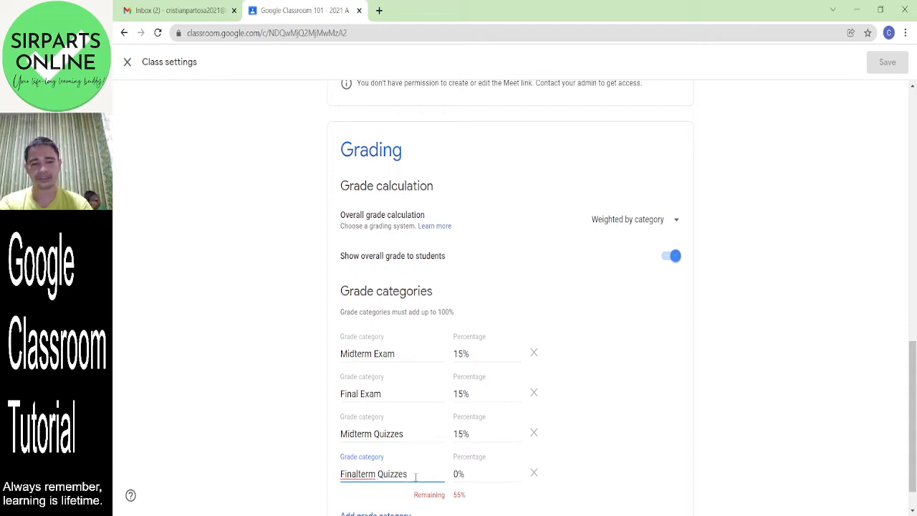
{"action": "left_click", "coordinate": [457, 474]}
{"action": "key", "text": "BackSpace"}
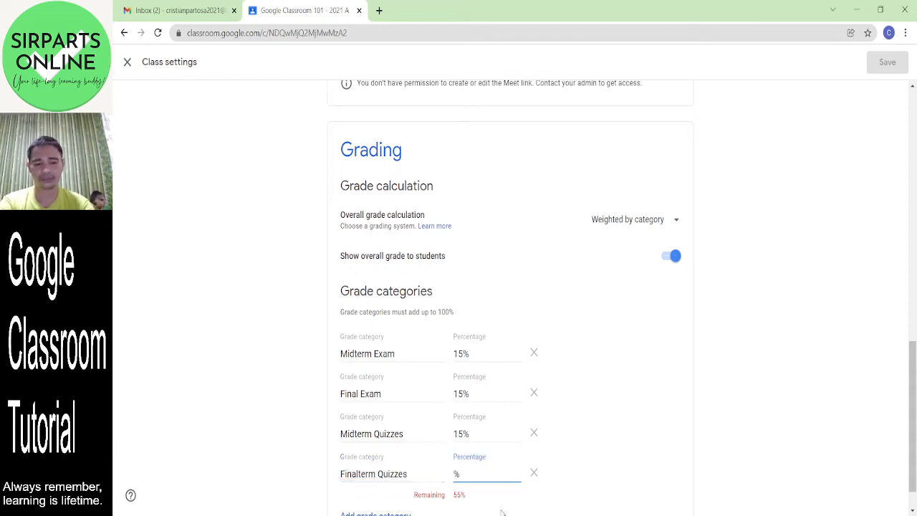
{"action": "type", "text": "15"}
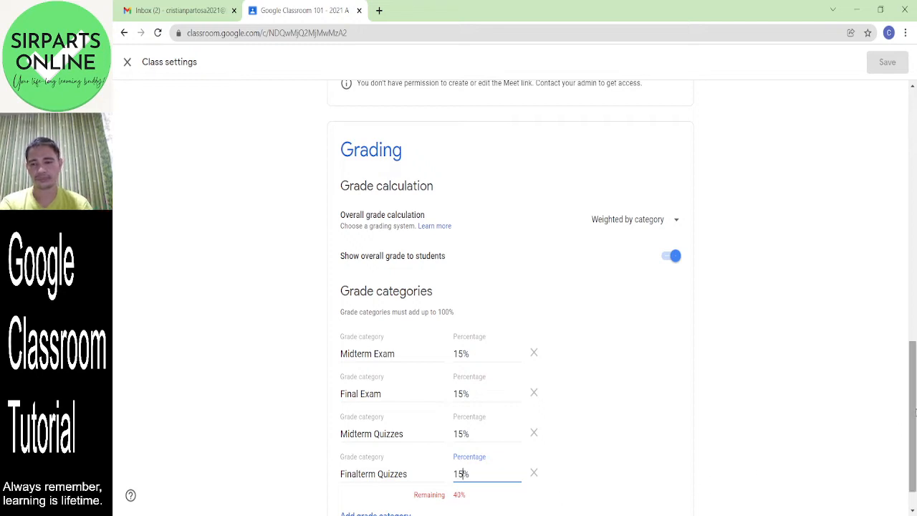
{"action": "left_click_drag", "start_coordinate": [912, 407], "coordinate": [912, 424]}
- Add a 'Midterm Performance' category at 20%, then insert another empty category row
{"action": "left_click", "coordinate": [382, 478]}
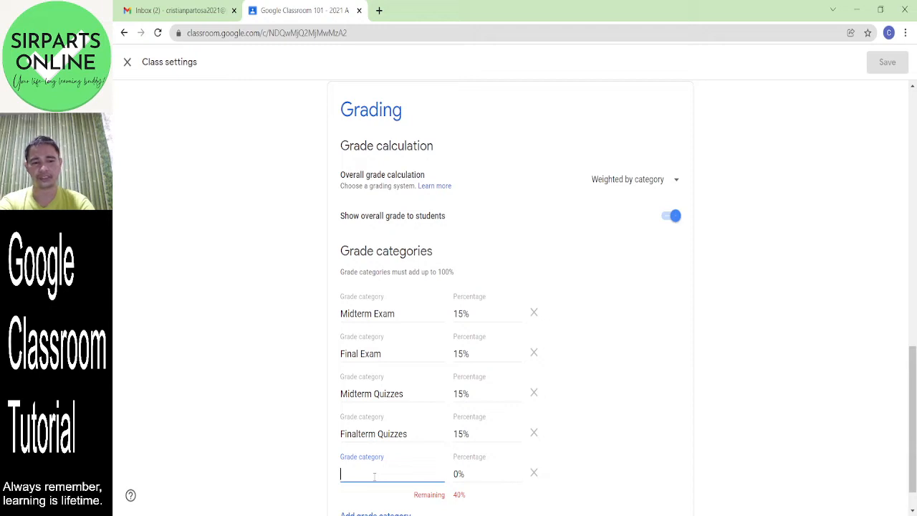
{"action": "type", "text": "Midterm Pe"}
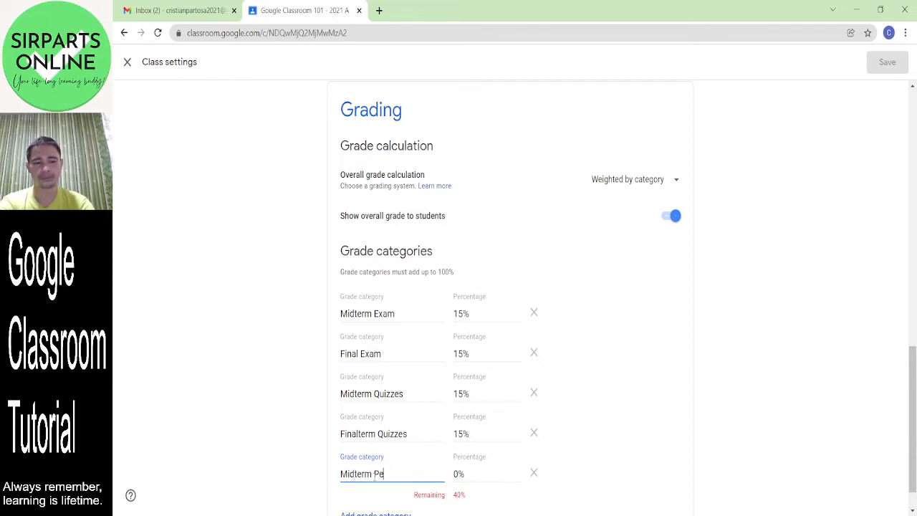
{"action": "type", "text": "rformance"}
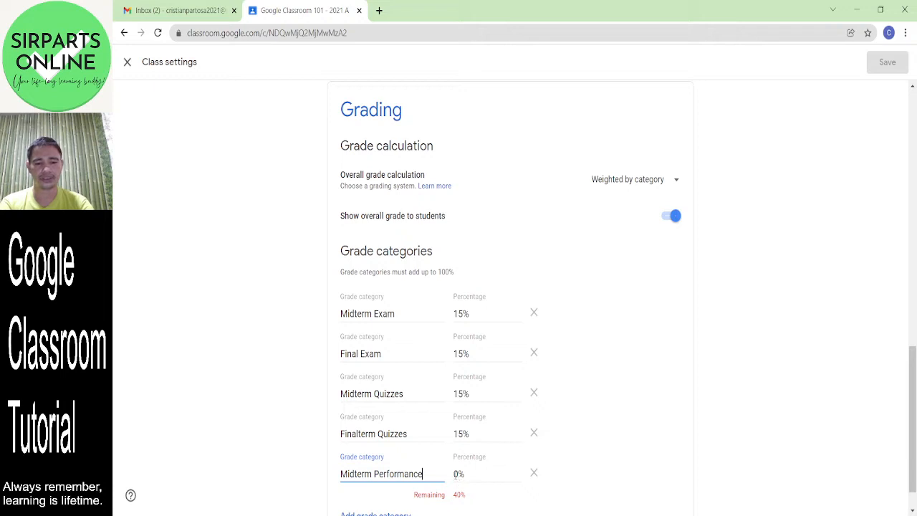
{"action": "left_click", "coordinate": [455, 474]}
{"action": "type", "text": "2"}
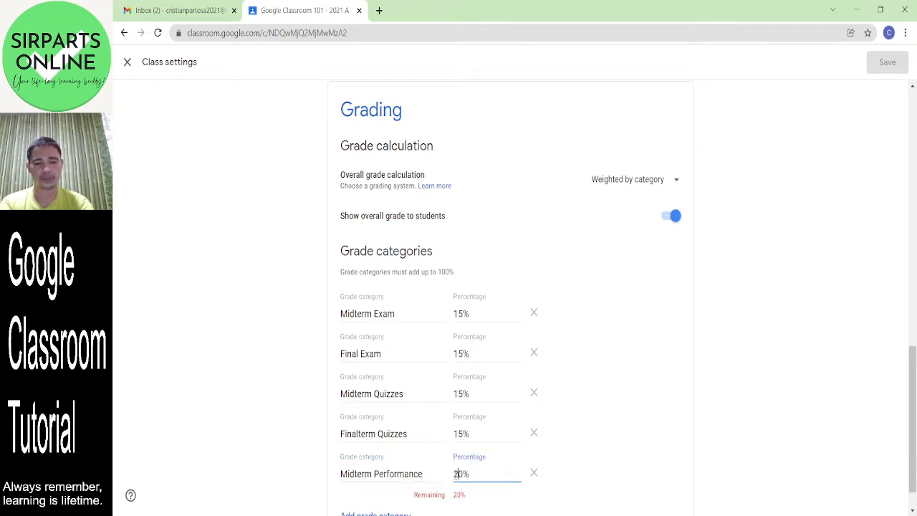
{"action": "left_click_drag", "start_coordinate": [913, 402], "coordinate": [912, 423]}
{"action": "left_click", "coordinate": [383, 478]}
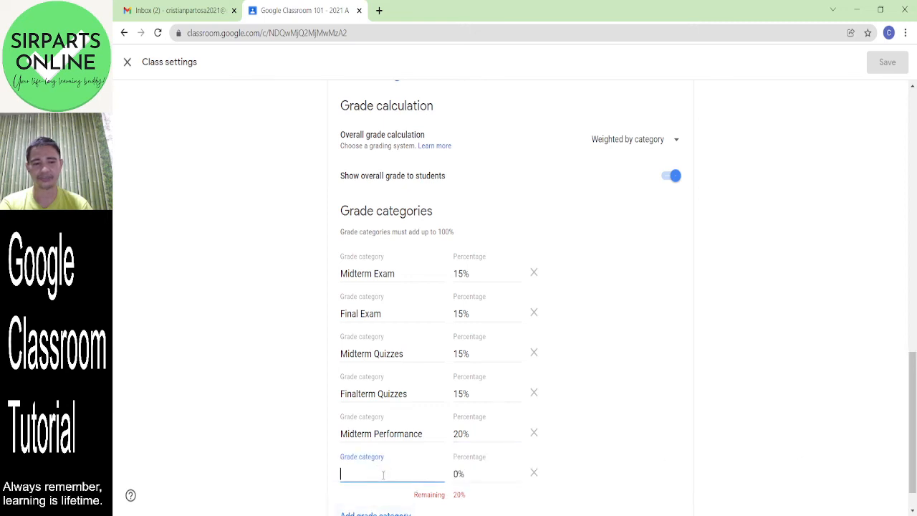
- Name the new category 'Final Term Performance' and weight it 20%, bringing the total to 100%
{"action": "type", "text": "Final T"}
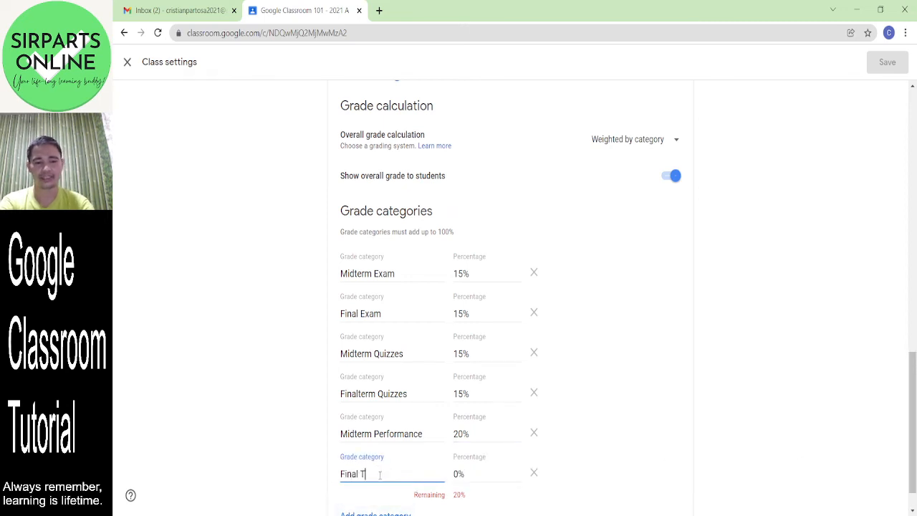
{"action": "type", "text": "erm Perfona"}
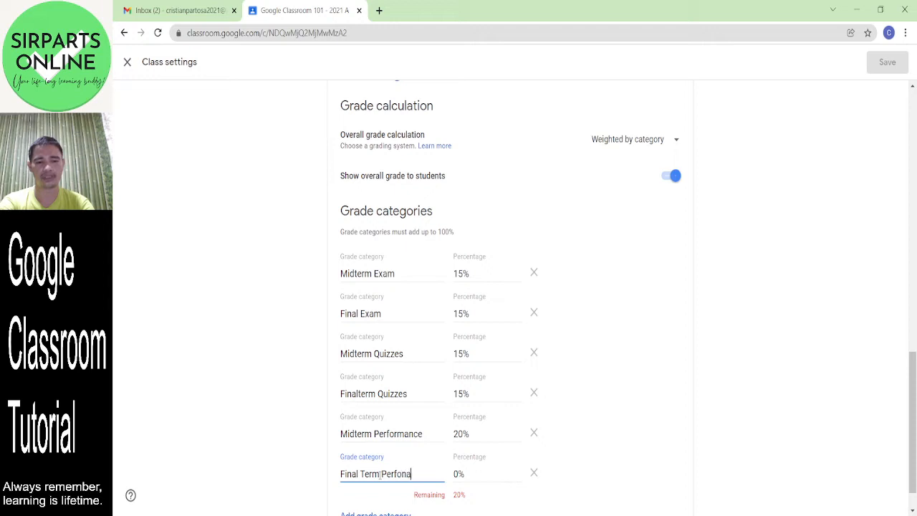
{"action": "key", "text": "BackSpace"}
{"action": "key", "text": "BackSpace"}
{"action": "type", "text": "rmance"}
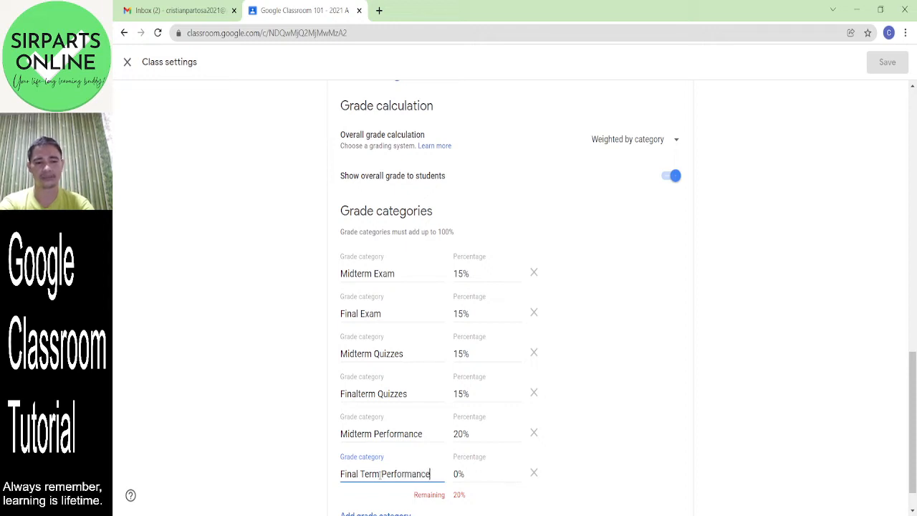
{"action": "left_click", "coordinate": [455, 474]}
{"action": "type", "text": "20"}
{"action": "left_click", "coordinate": [650, 427]}
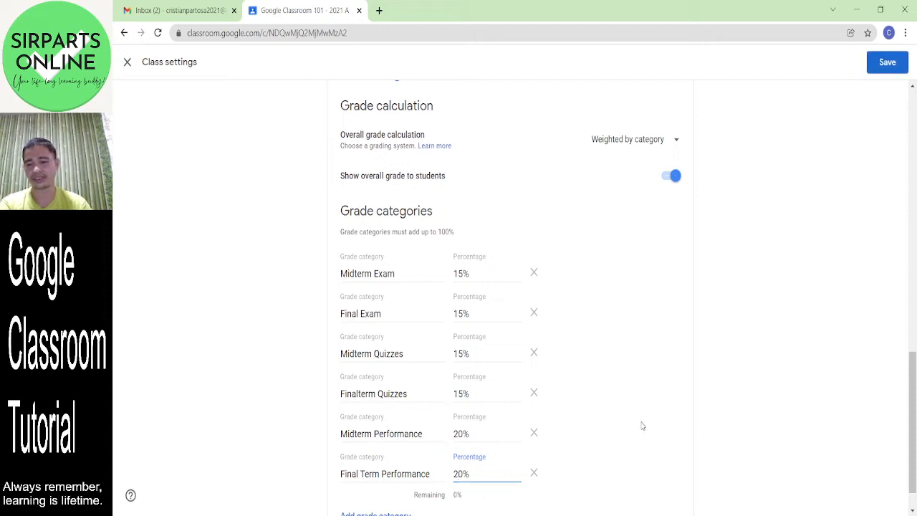
{"action": "scroll", "coordinate": [915, 410], "scroll_direction": "down", "scroll_amount": 1}
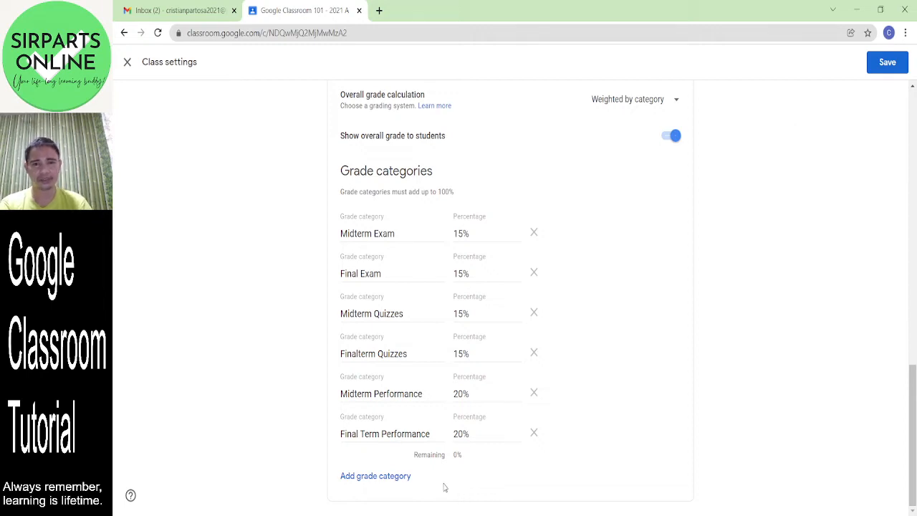
- Save the grade categories, then open the saved announcement from the Stream page
{"action": "left_click", "coordinate": [888, 62]}
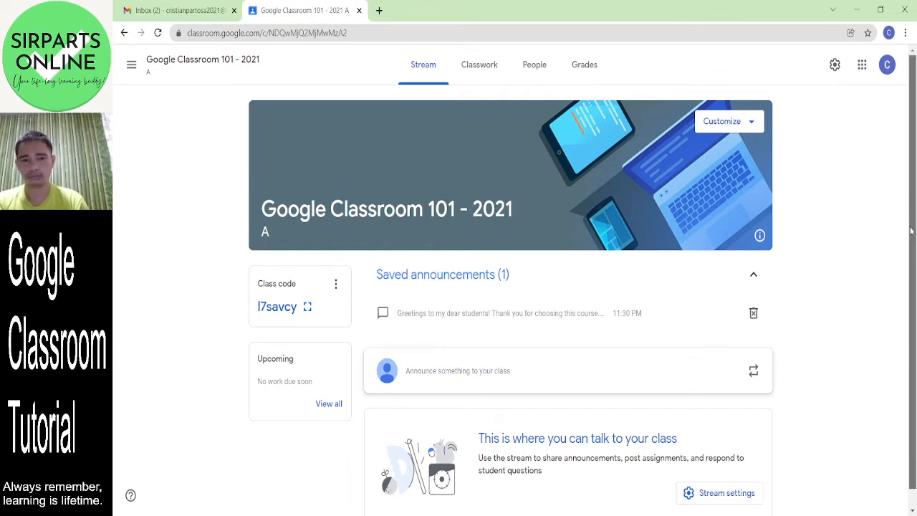
{"action": "scroll", "coordinate": [912, 231], "scroll_direction": "down", "scroll_amount": 1}
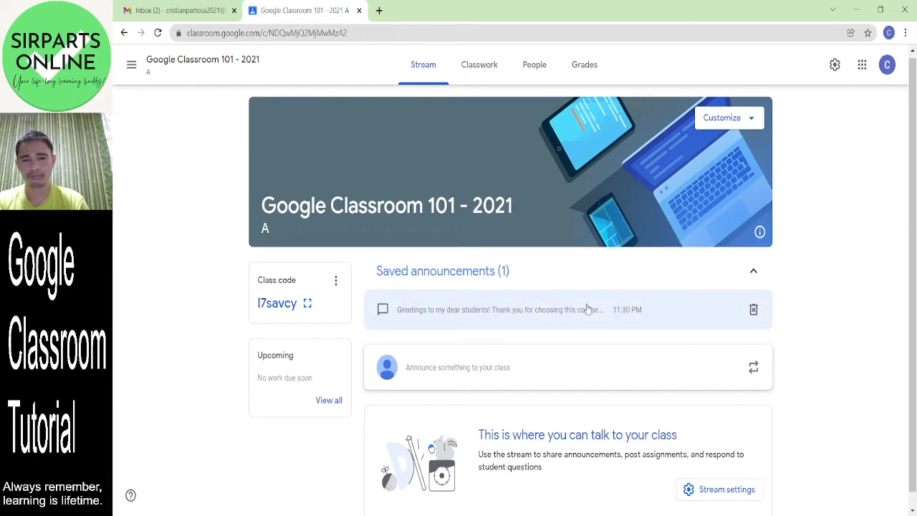
{"action": "left_click", "coordinate": [587, 308]}
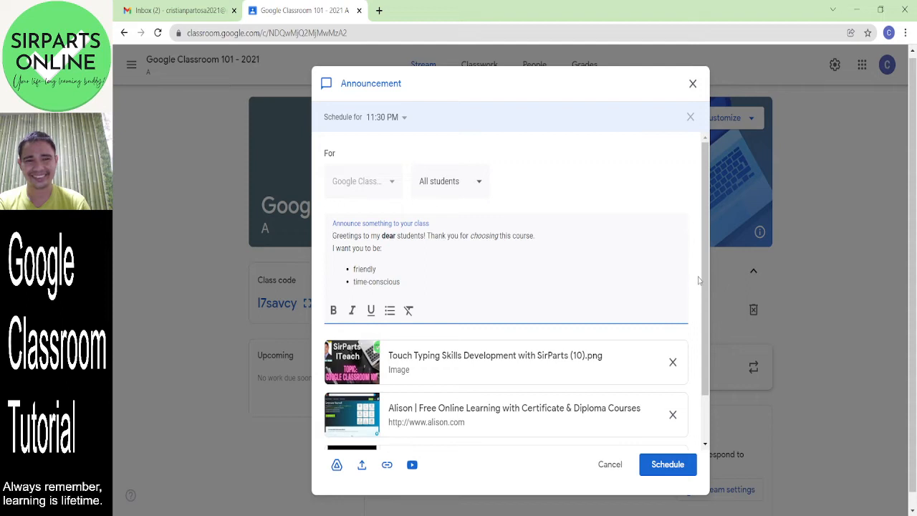
- Review the announcement's schedule and schedule it for 11:30 PM
{"action": "scroll", "coordinate": [703, 379], "scroll_direction": "down", "scroll_amount": 2}
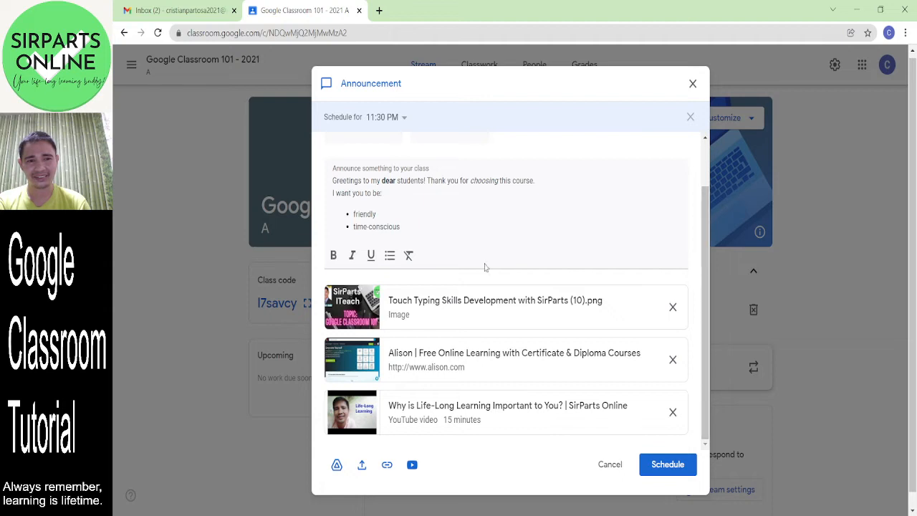
{"action": "left_click", "coordinate": [404, 119]}
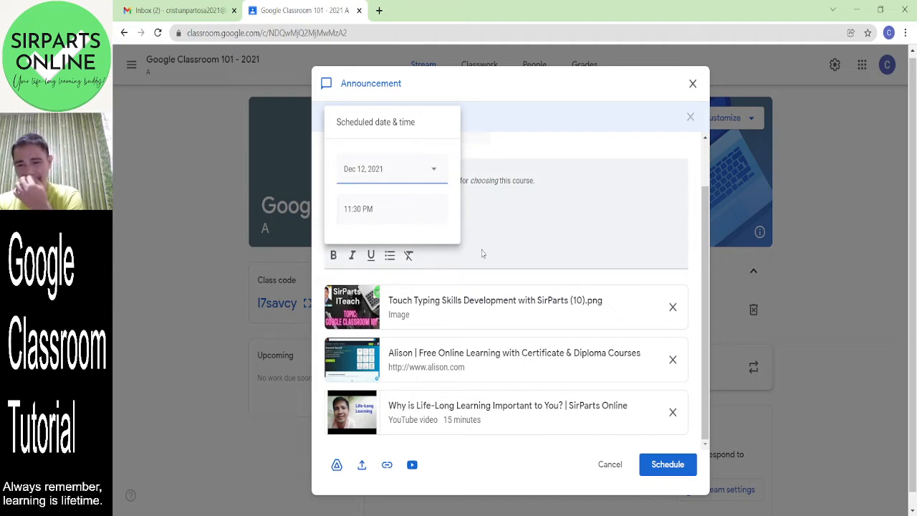
{"action": "left_click", "coordinate": [654, 242]}
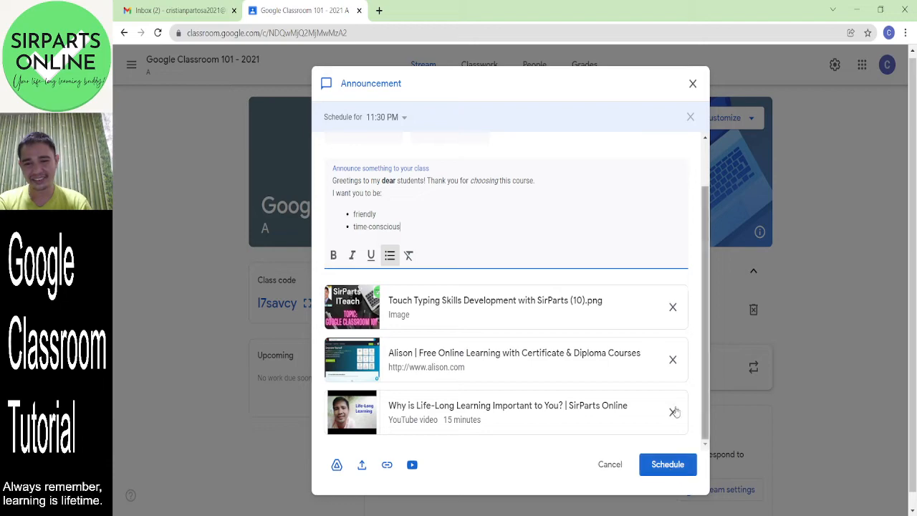
{"action": "left_click", "coordinate": [668, 464]}
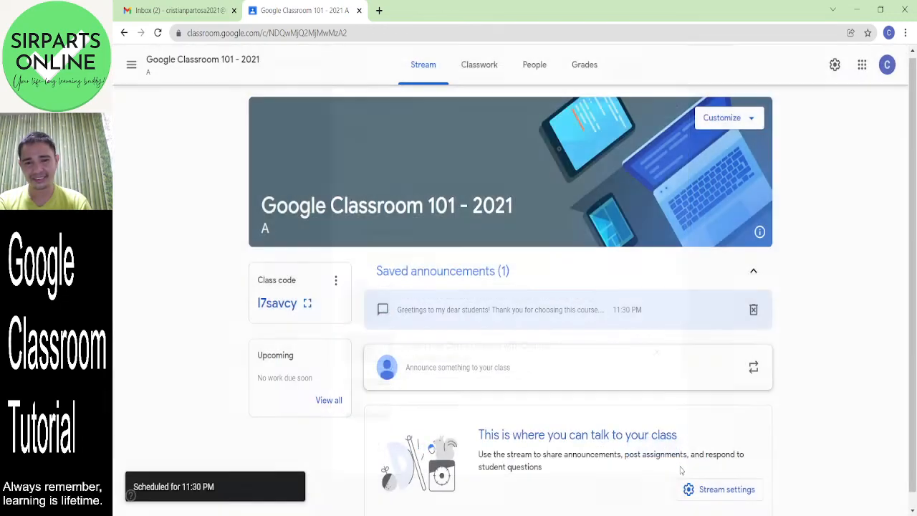
- Begin deleting the saved announcement, then cancel to keep it
{"action": "left_click", "coordinate": [754, 312]}
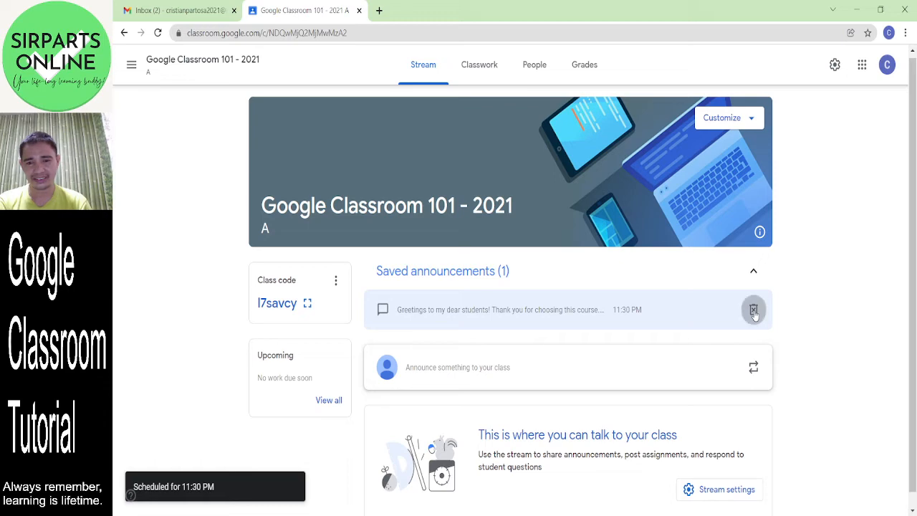
{"action": "left_click", "coordinate": [754, 311]}
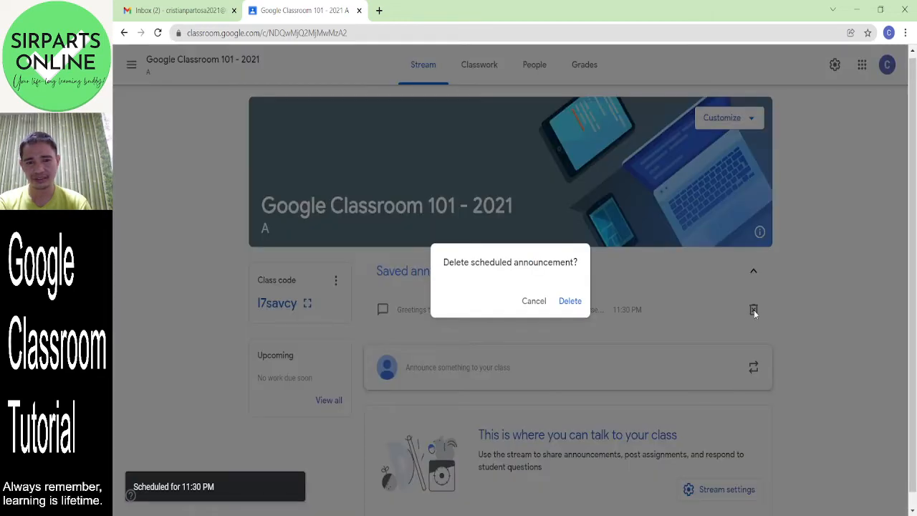
{"action": "left_click", "coordinate": [535, 302]}
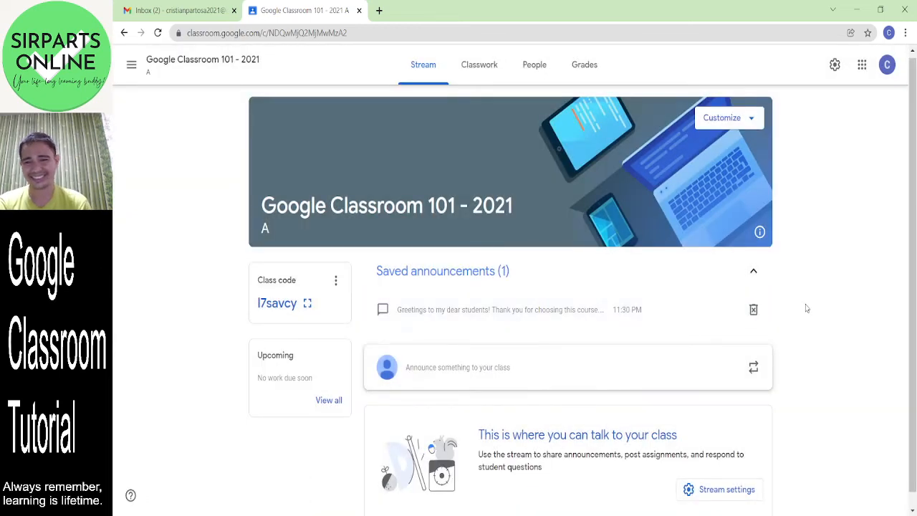
- Collapse the saved announcements and briefly view the Google apps and account panels
{"action": "left_click", "coordinate": [749, 273]}
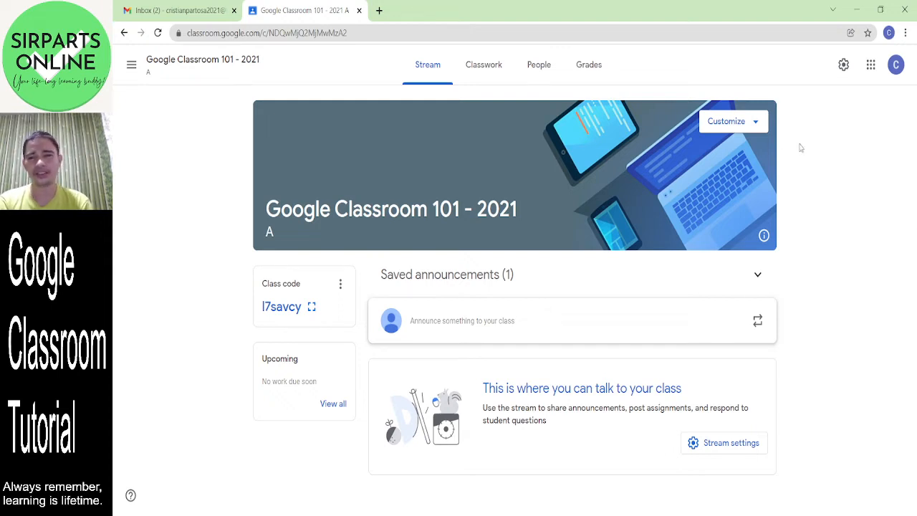
{"action": "left_click", "coordinate": [870, 64]}
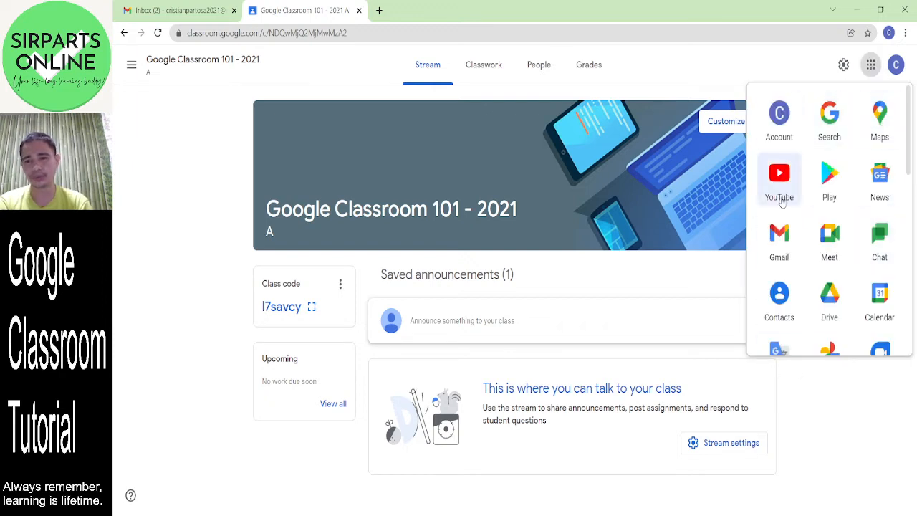
{"action": "left_click", "coordinate": [870, 71]}
{"action": "left_click", "coordinate": [897, 65]}
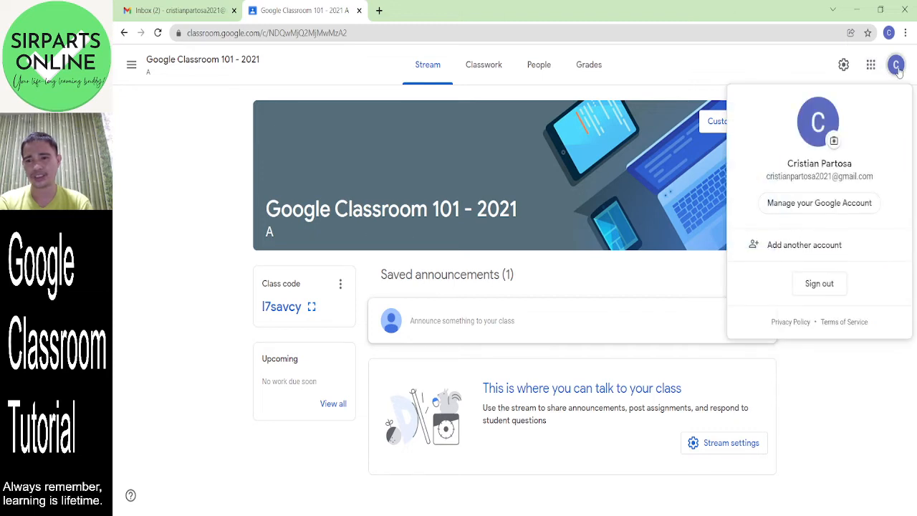
{"action": "left_click", "coordinate": [896, 65]}
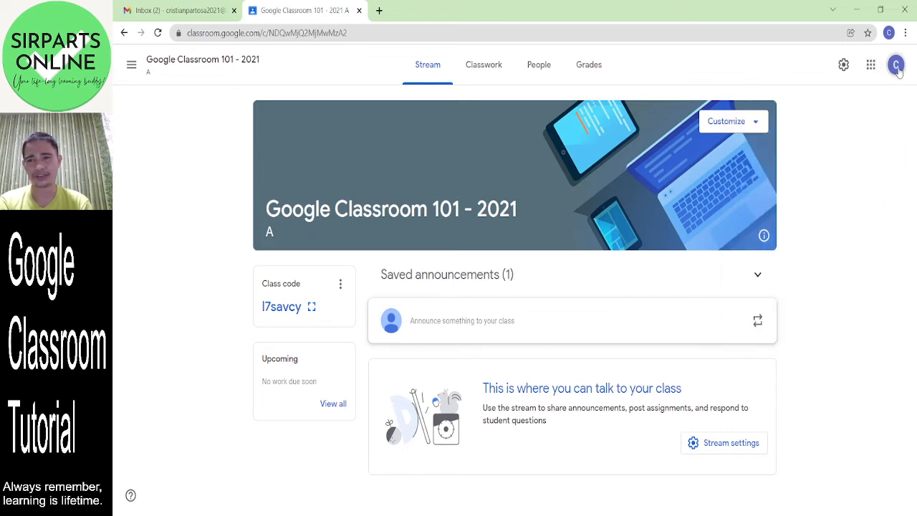
- Browse the Classes, Calendar and To review pages from the main menu
{"action": "left_click", "coordinate": [132, 69]}
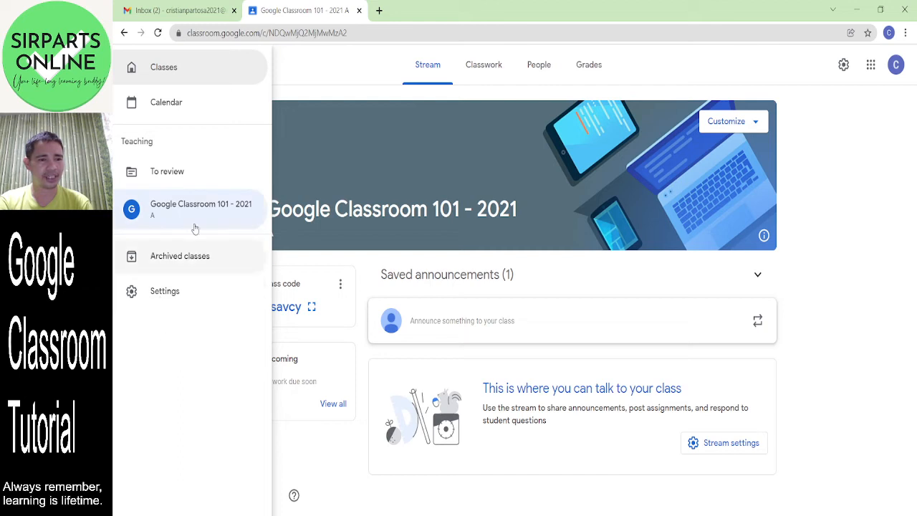
{"action": "left_click", "coordinate": [178, 79]}
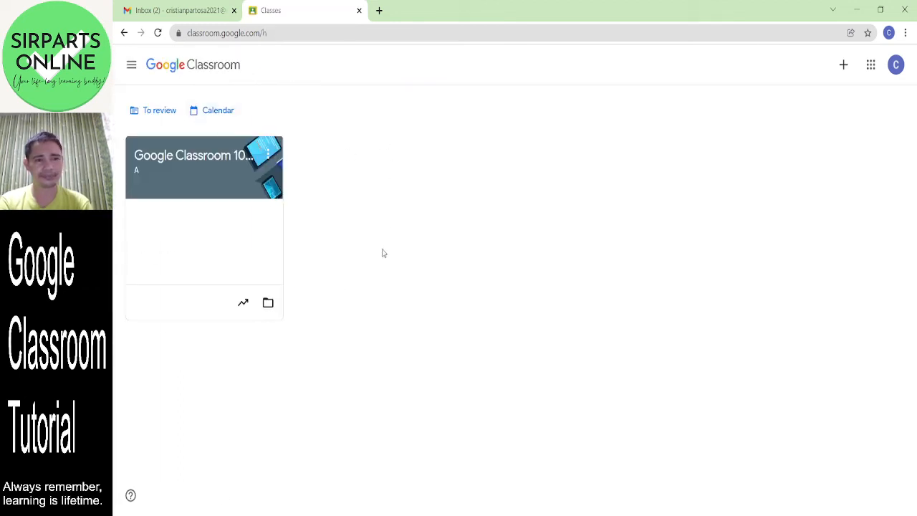
{"action": "left_click", "coordinate": [132, 68]}
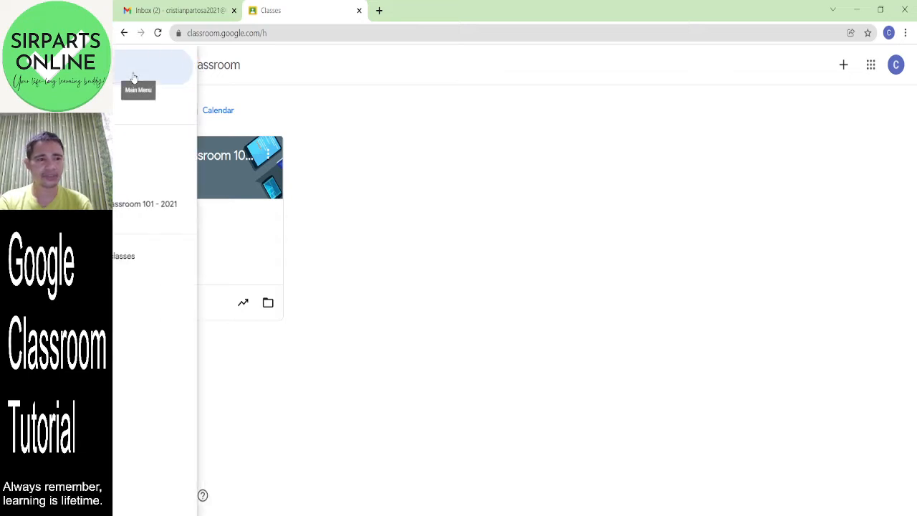
{"action": "left_click", "coordinate": [182, 112]}
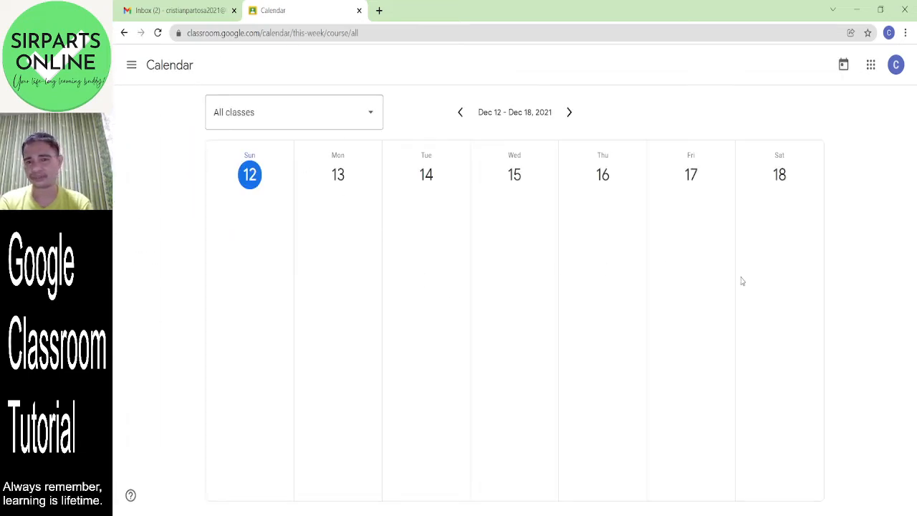
{"action": "left_click", "coordinate": [131, 66]}
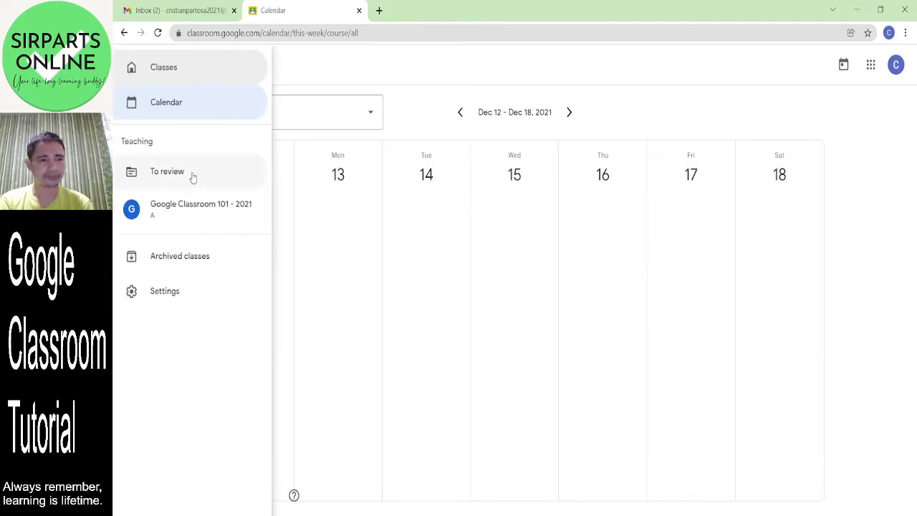
{"action": "left_click", "coordinate": [192, 177]}
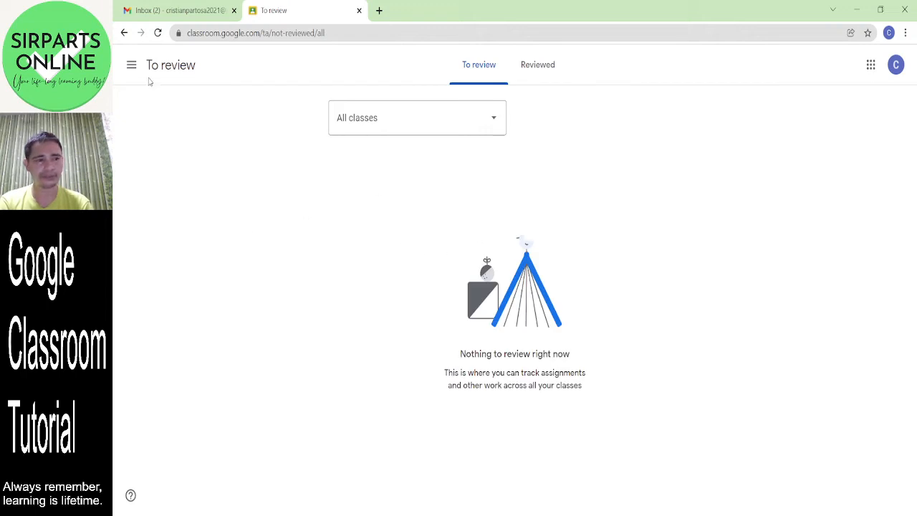
- Open the Google Classroom 101 - 2021 class, then the Archived classes page
{"action": "left_click", "coordinate": [132, 66]}
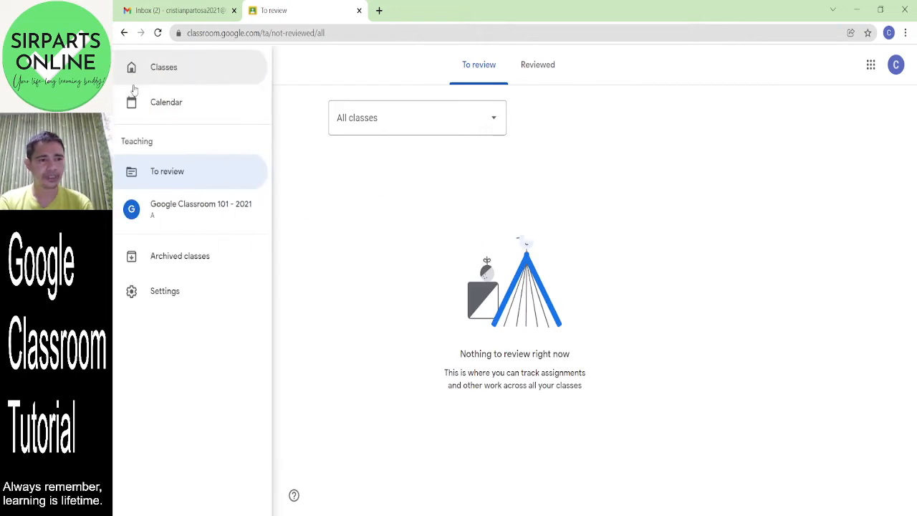
{"action": "left_click", "coordinate": [195, 213]}
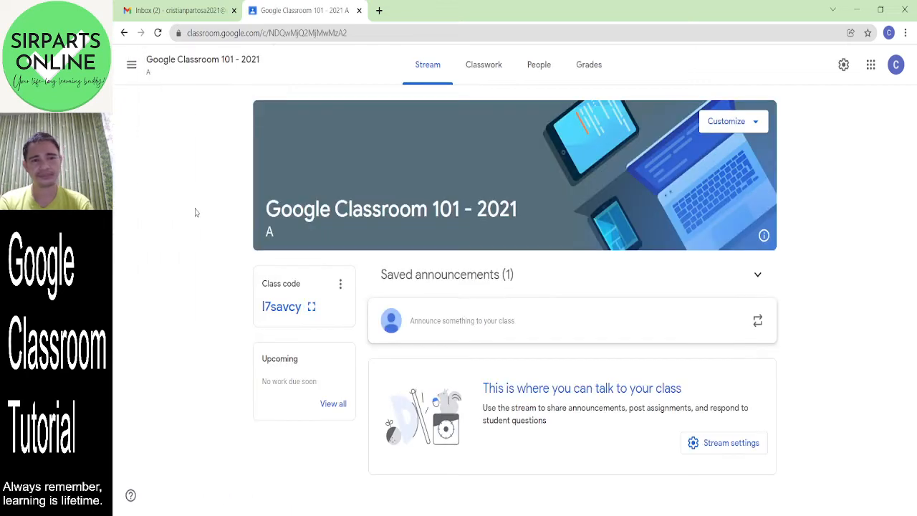
{"action": "left_click", "coordinate": [131, 68]}
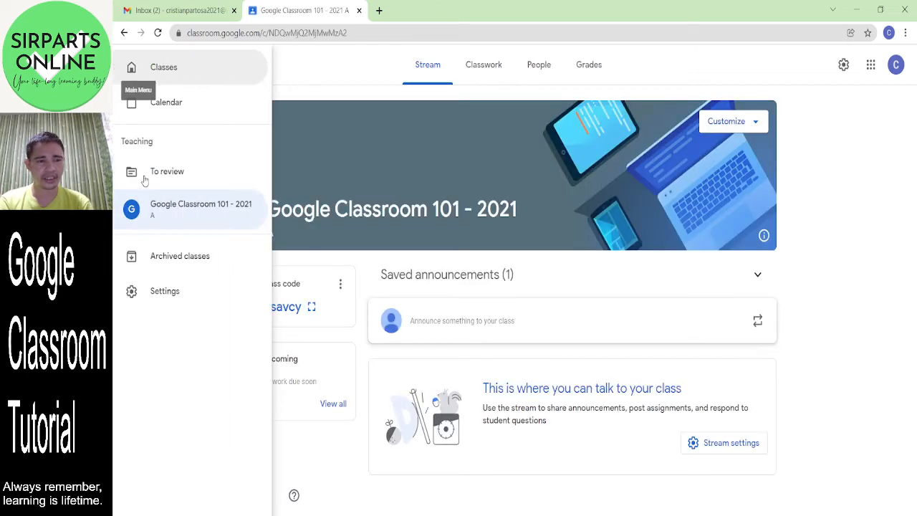
{"action": "left_click", "coordinate": [194, 263]}
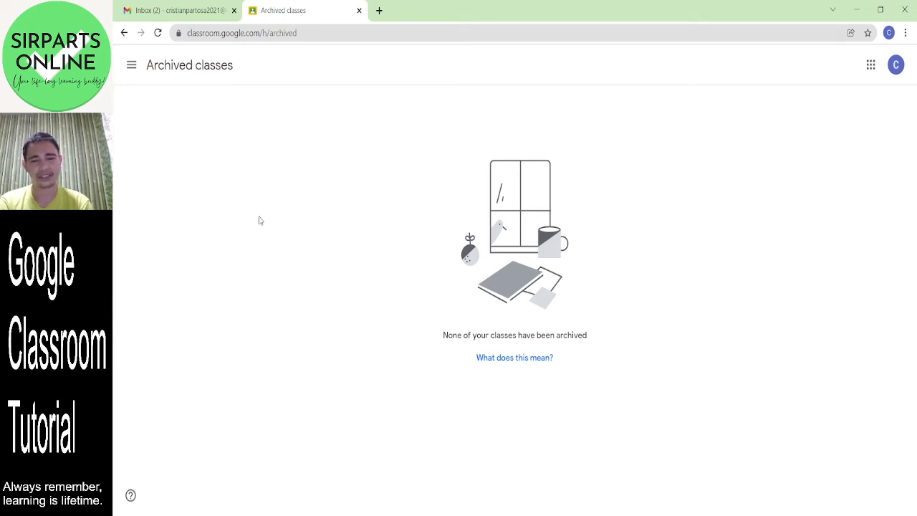
- Read the archived-classes help article, then return to Google Classroom 101 - 2021 via the menu
{"action": "left_click", "coordinate": [533, 364]}
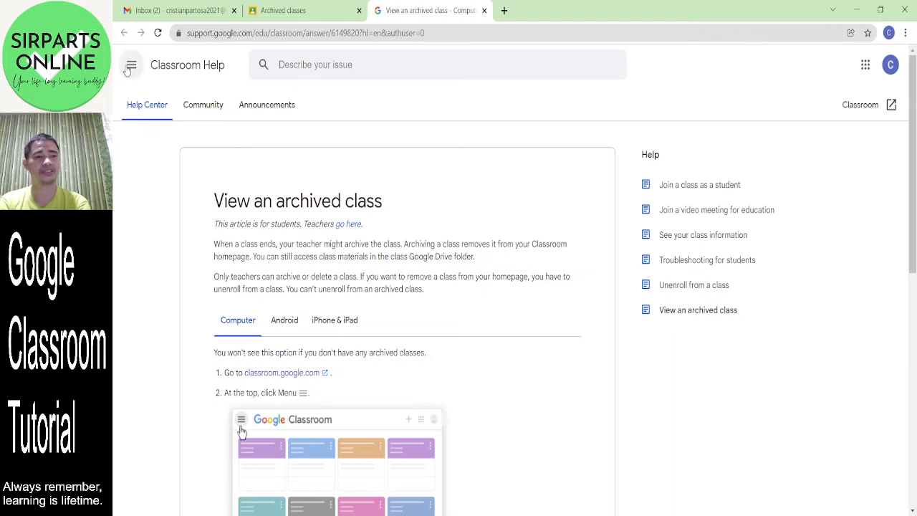
{"action": "left_click", "coordinate": [301, 10]}
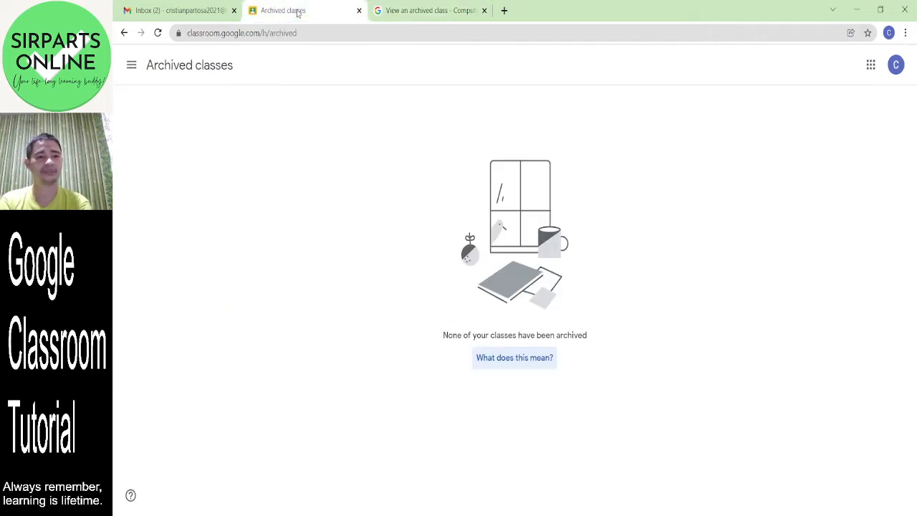
{"action": "left_click", "coordinate": [130, 70]}
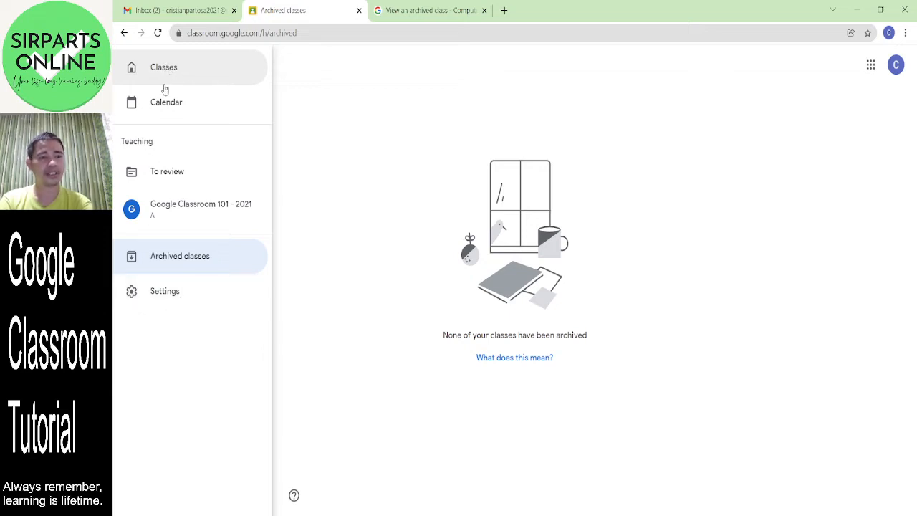
{"action": "left_click", "coordinate": [197, 207]}
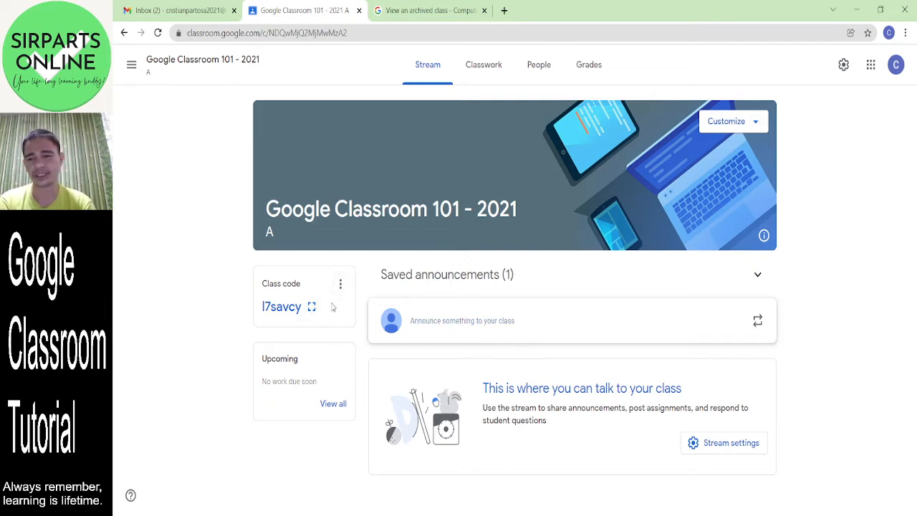
- Switch between the Classwork and People tabs, then open the Create menu on Classwork
{"action": "left_click", "coordinate": [481, 75]}
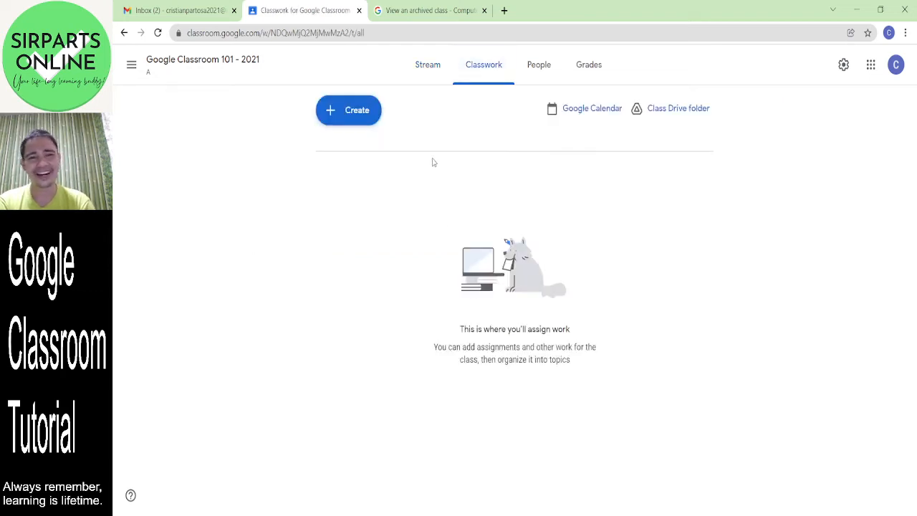
{"action": "left_click", "coordinate": [542, 67]}
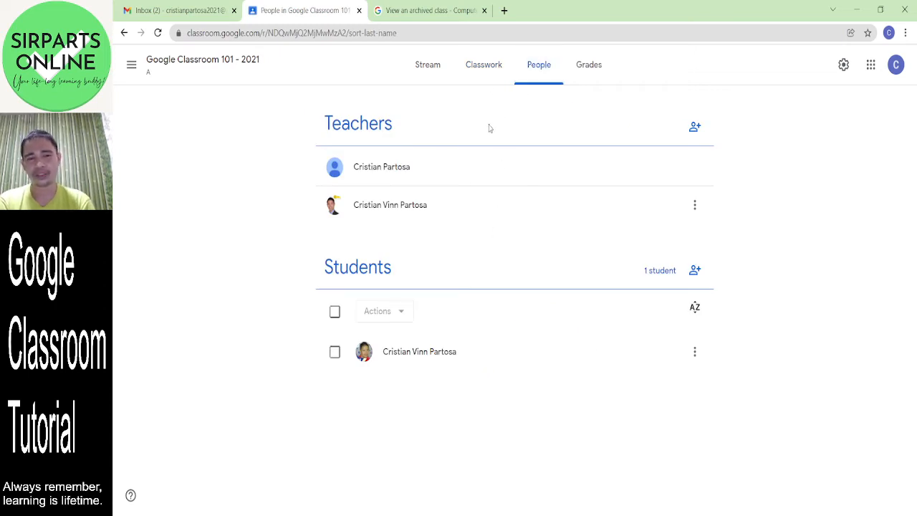
{"action": "left_click", "coordinate": [484, 77]}
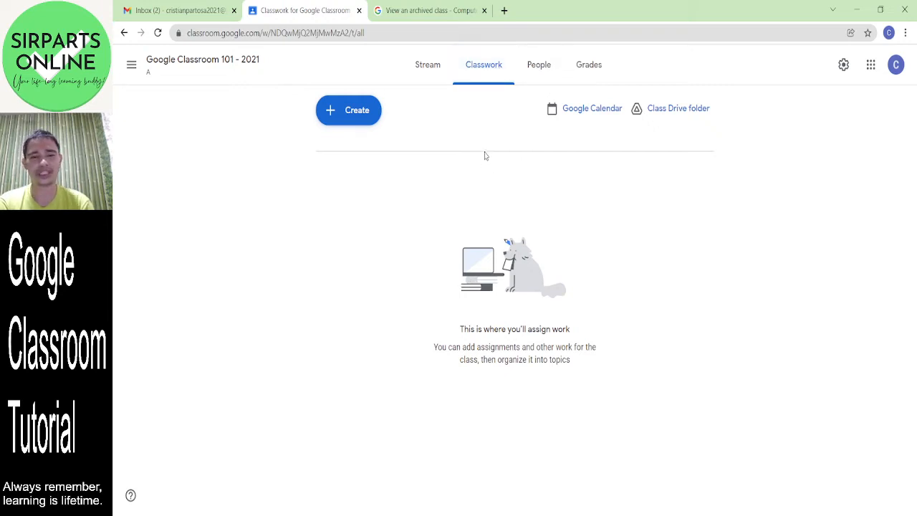
{"action": "left_click", "coordinate": [540, 74]}
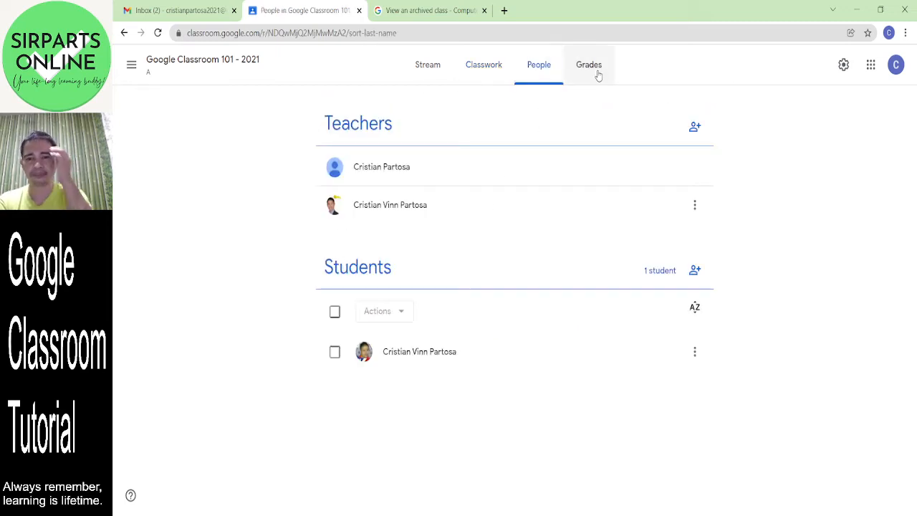
{"action": "left_click", "coordinate": [483, 75]}
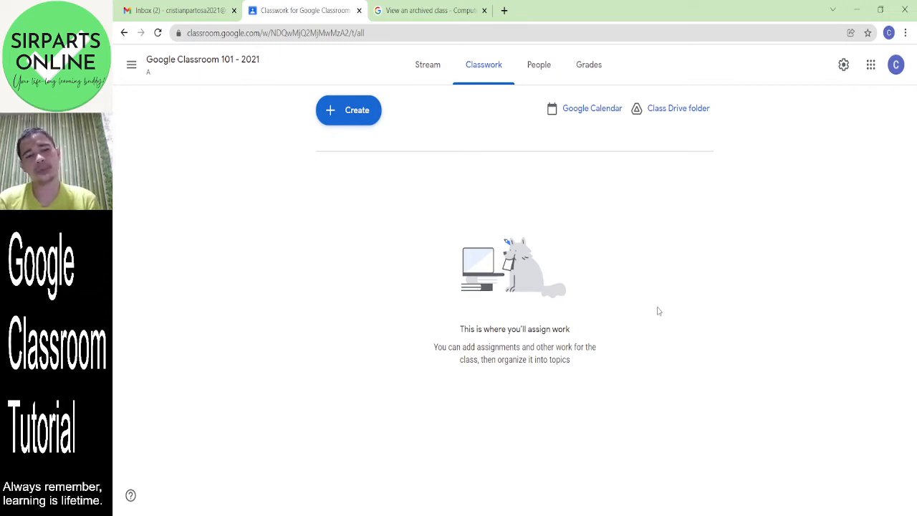
{"action": "left_click", "coordinate": [342, 115]}
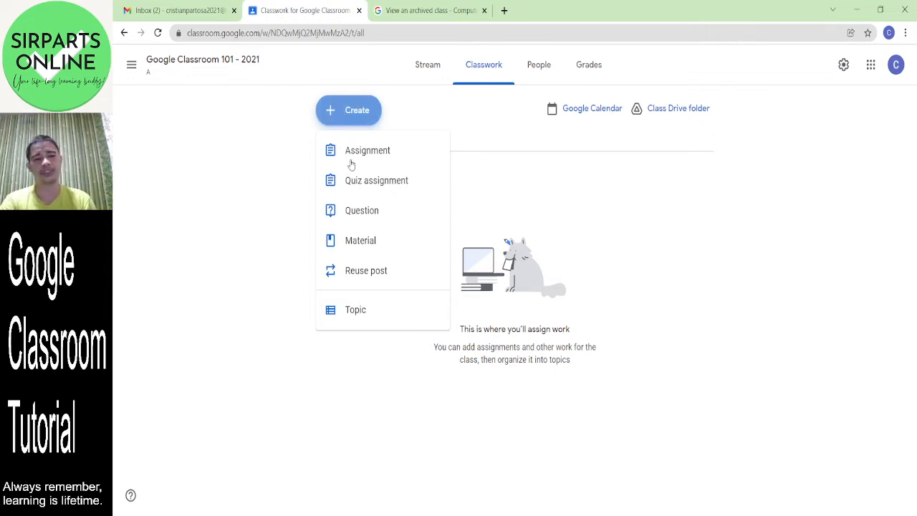
- Create a classwork topic named 'Week 1'
{"action": "left_click", "coordinate": [380, 321]}
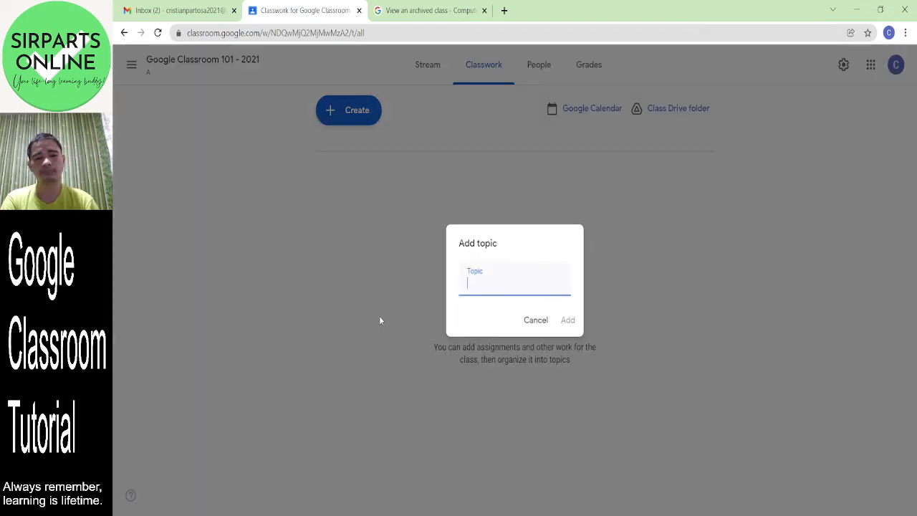
{"action": "left_click", "coordinate": [485, 286]}
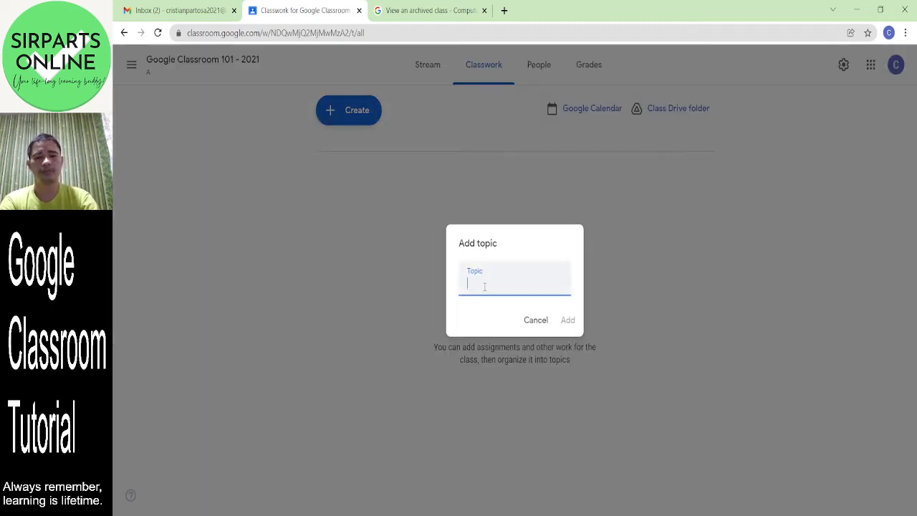
{"action": "type", "text": "Week 1"}
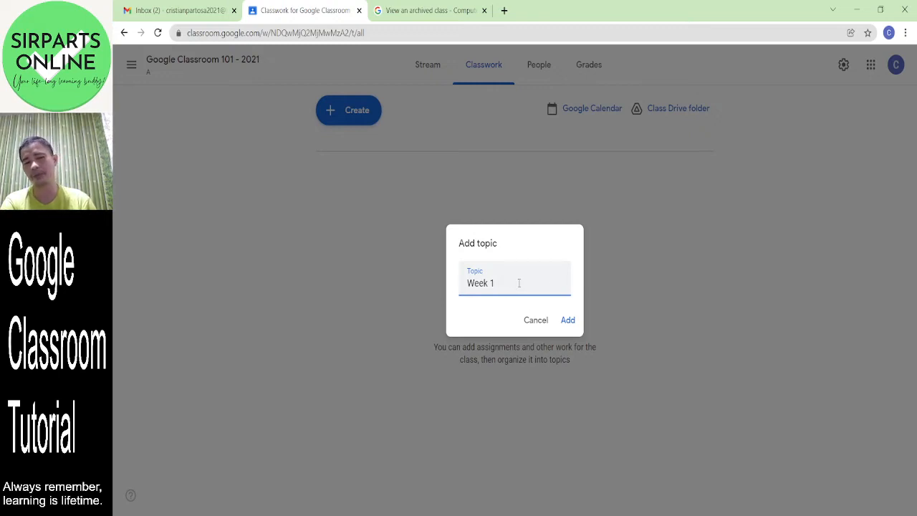
{"action": "left_click", "coordinate": [569, 321]}
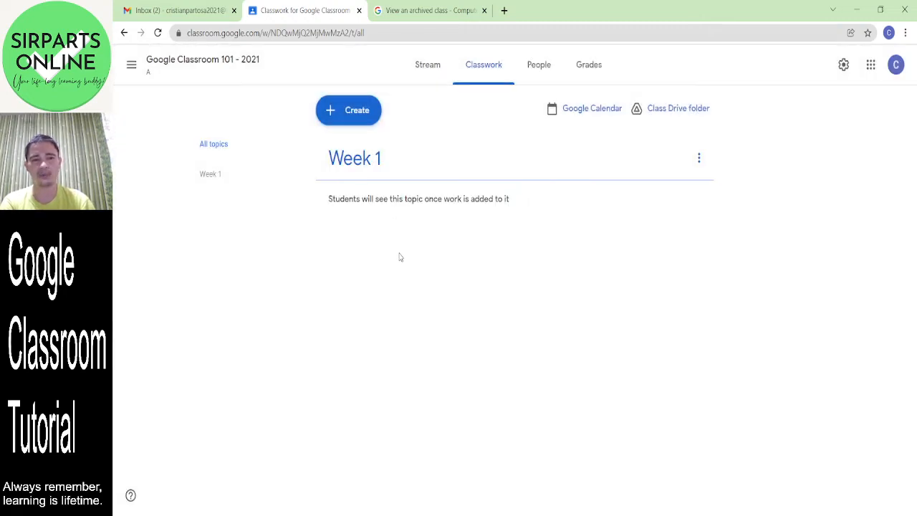
- Create a 'Week 2' topic and move Week 1 above it
{"action": "left_click", "coordinate": [350, 121]}
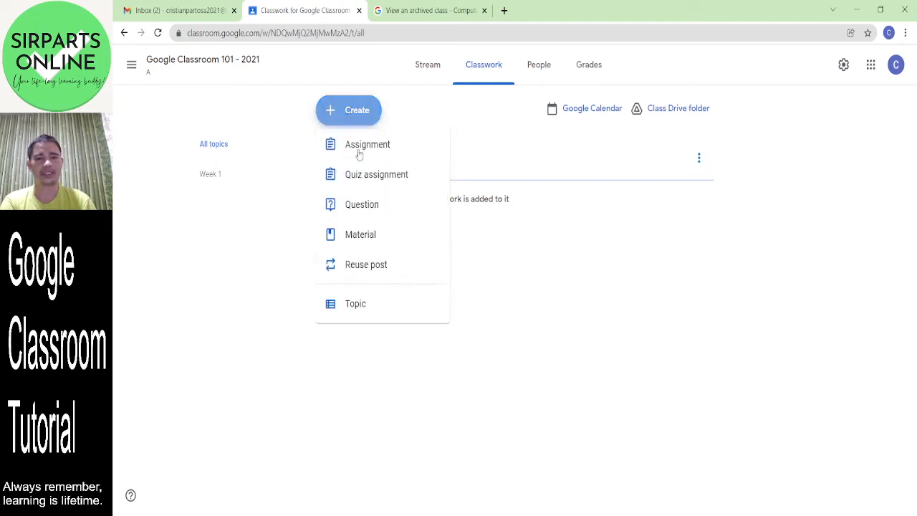
{"action": "left_click", "coordinate": [379, 310]}
{"action": "type", "text": "W"}
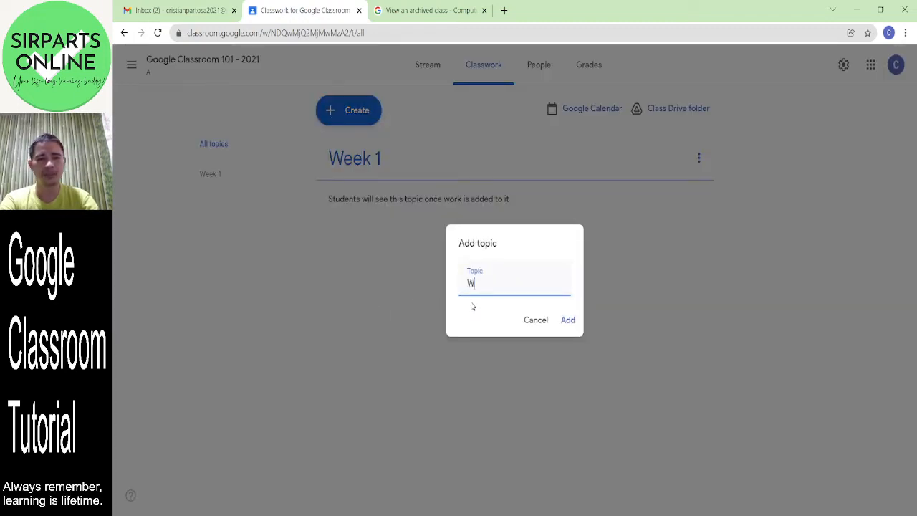
{"action": "type", "text": "eek 2"}
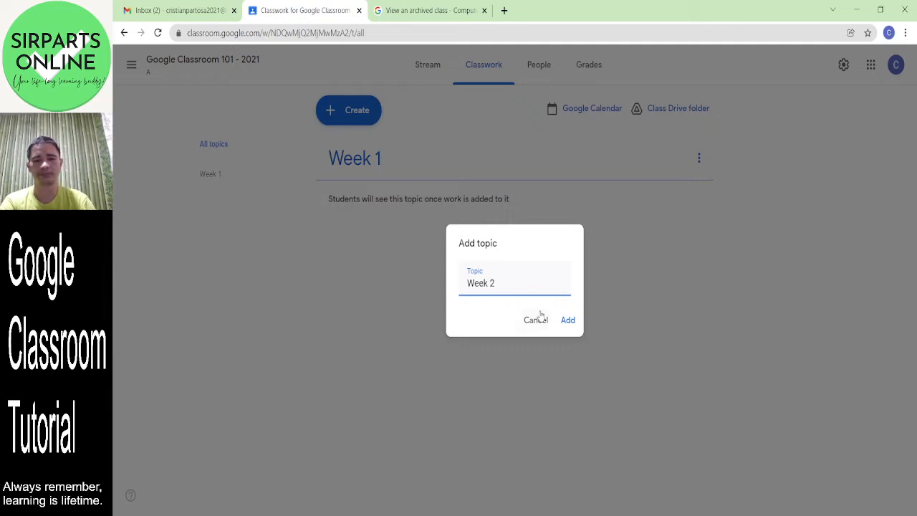
{"action": "left_click", "coordinate": [566, 319]}
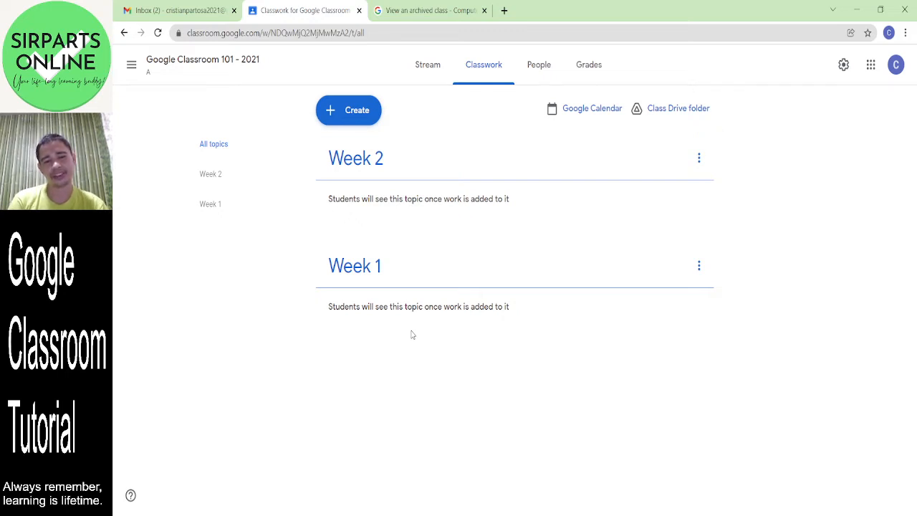
{"action": "left_click_drag", "start_coordinate": [415, 290], "coordinate": [405, 190]}
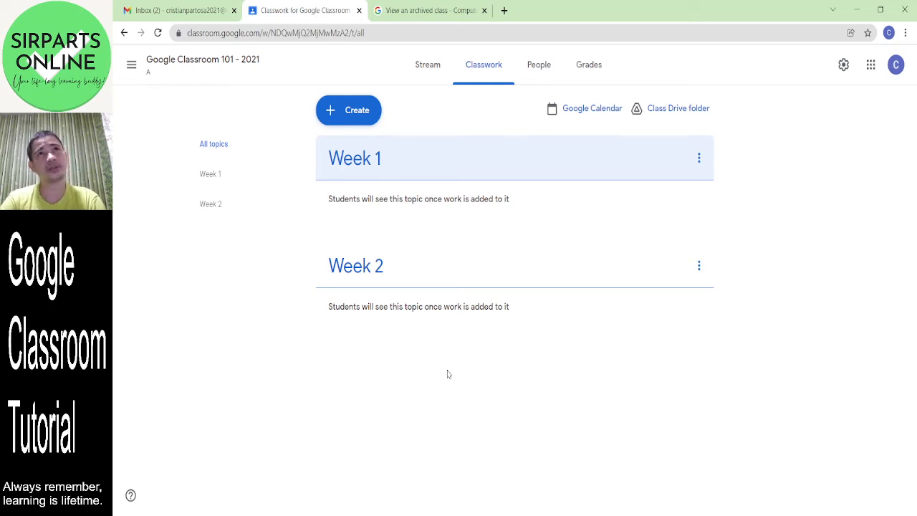
- Delete the Week 1 and Week 2 topics, then begin creating a new topic
{"action": "left_click", "coordinate": [699, 157]}
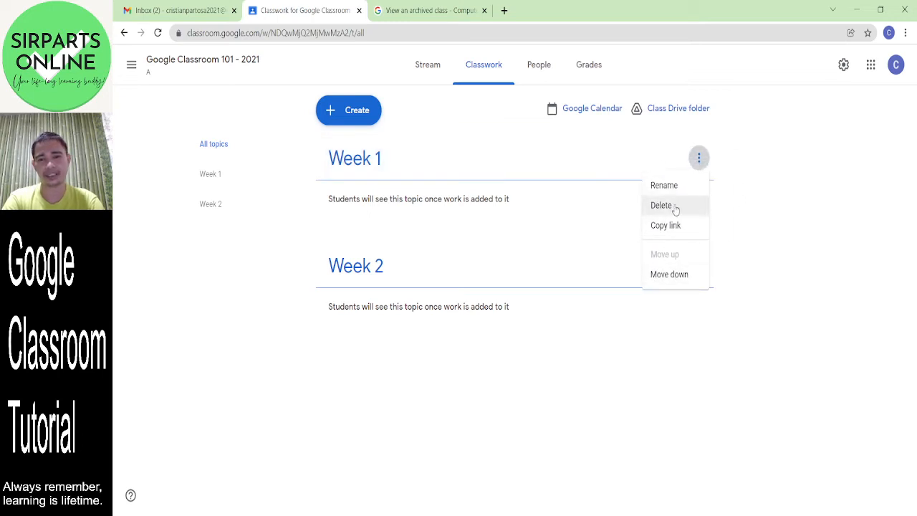
{"action": "left_click", "coordinate": [672, 206]}
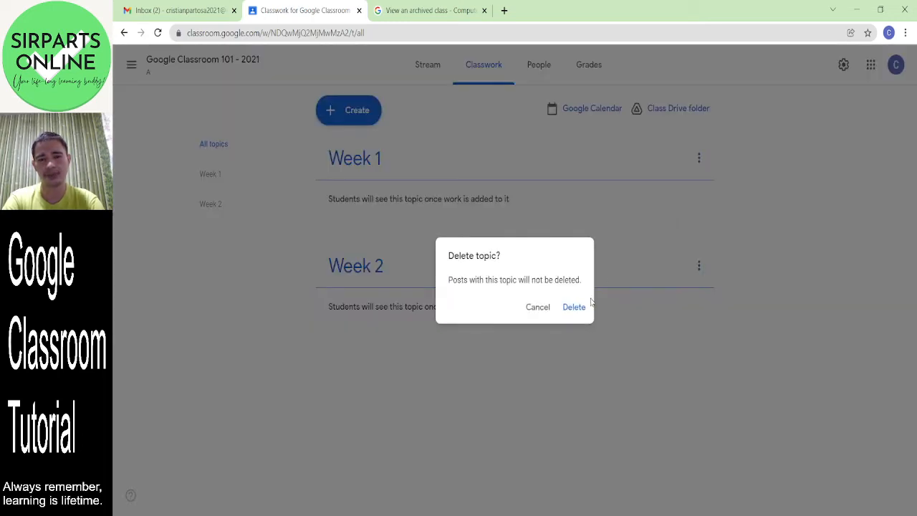
{"action": "left_click", "coordinate": [578, 308]}
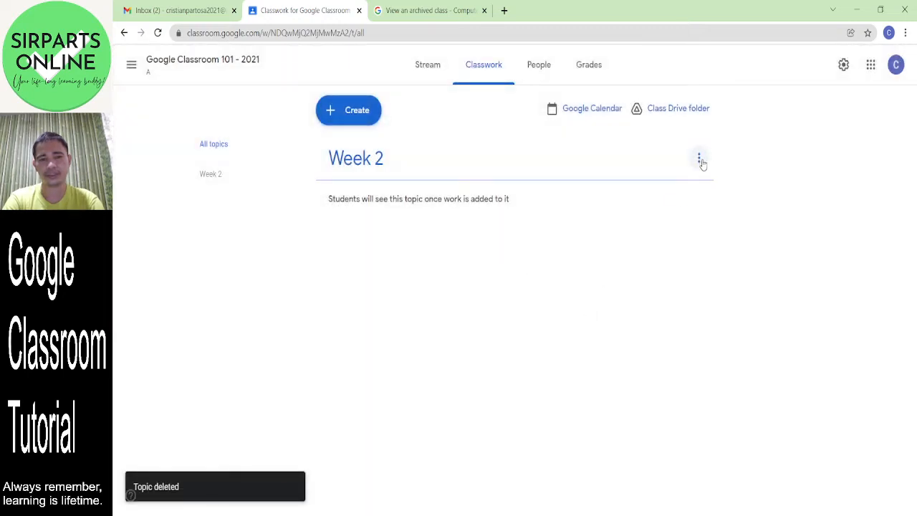
{"action": "left_click", "coordinate": [700, 159]}
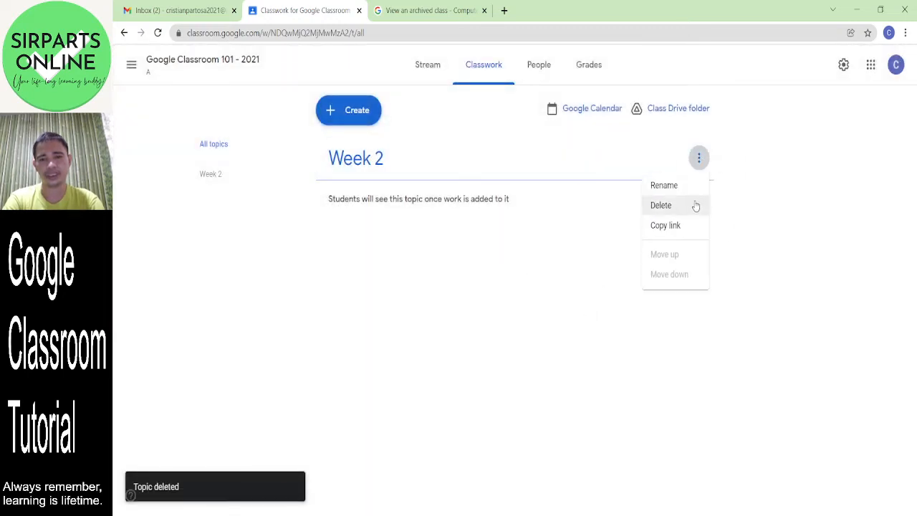
{"action": "left_click", "coordinate": [694, 207]}
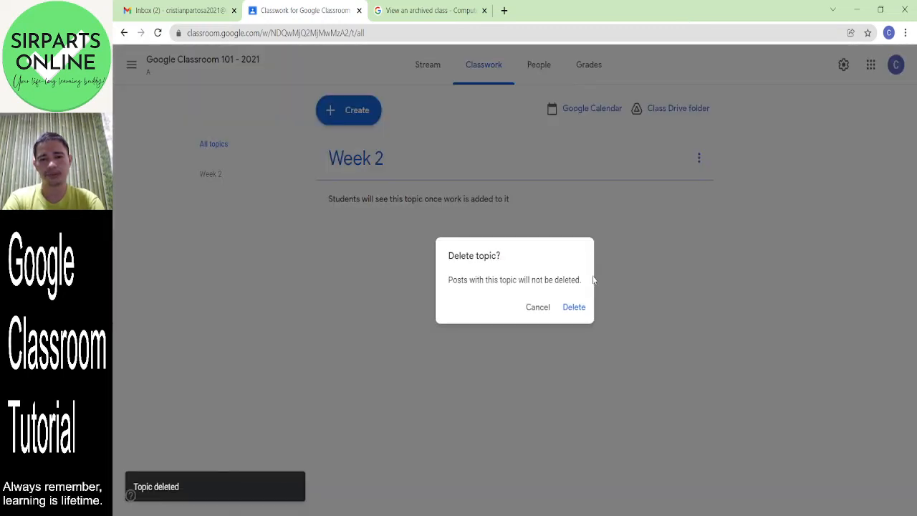
{"action": "left_click", "coordinate": [574, 307]}
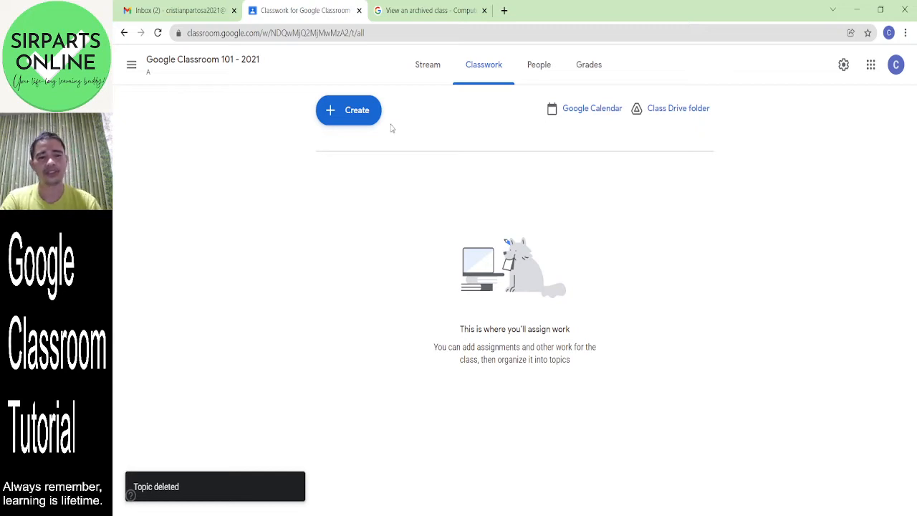
{"action": "left_click", "coordinate": [363, 110]}
{"action": "left_click", "coordinate": [369, 309]}
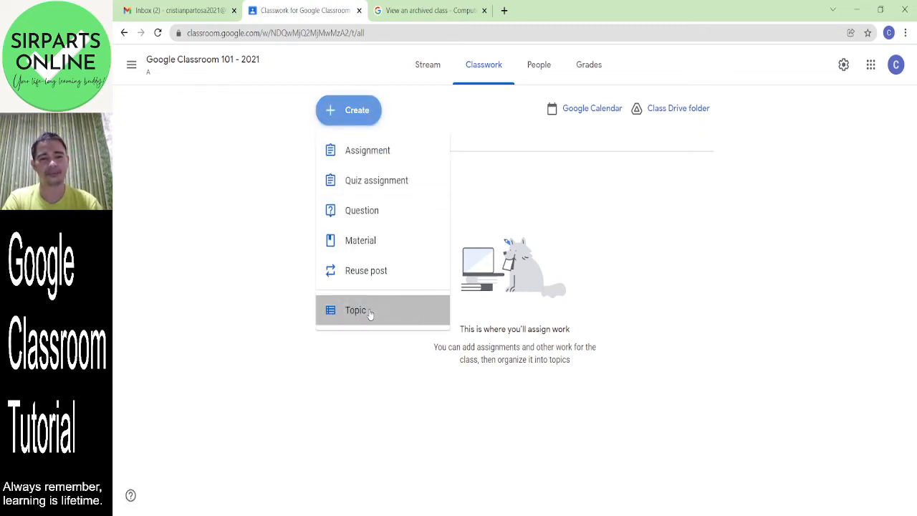
- Add the topics Week 5, Week 4 and Week 3
{"action": "type", "text": "Week 5"}
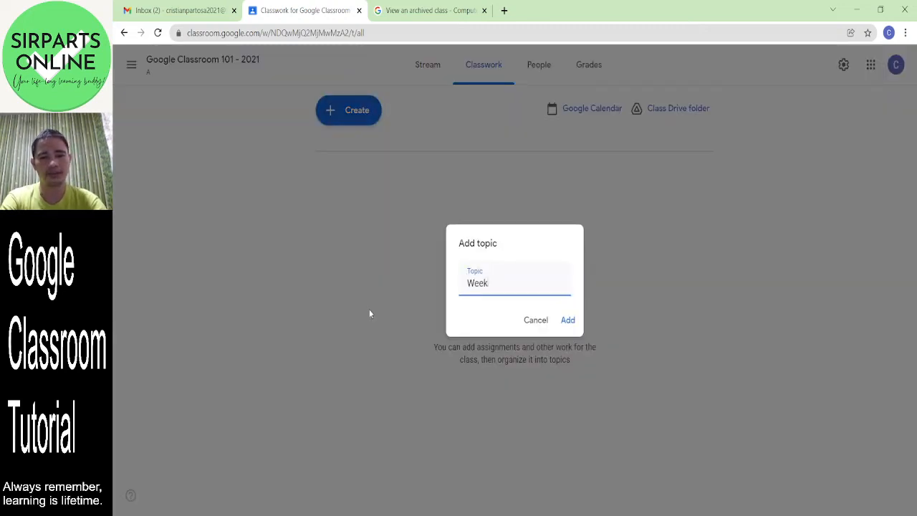
{"action": "left_click", "coordinate": [575, 322]}
{"action": "left_click", "coordinate": [357, 115]}
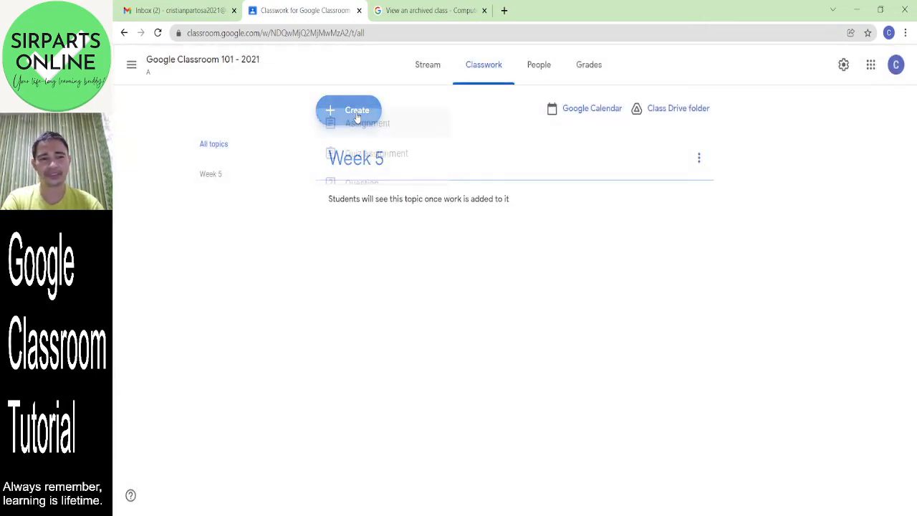
{"action": "left_click", "coordinate": [381, 310]}
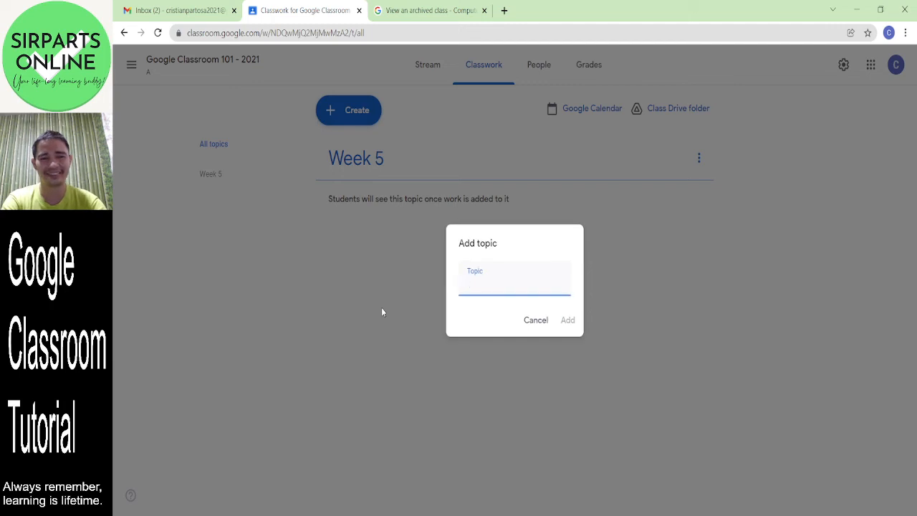
{"action": "type", "text": "Week "}
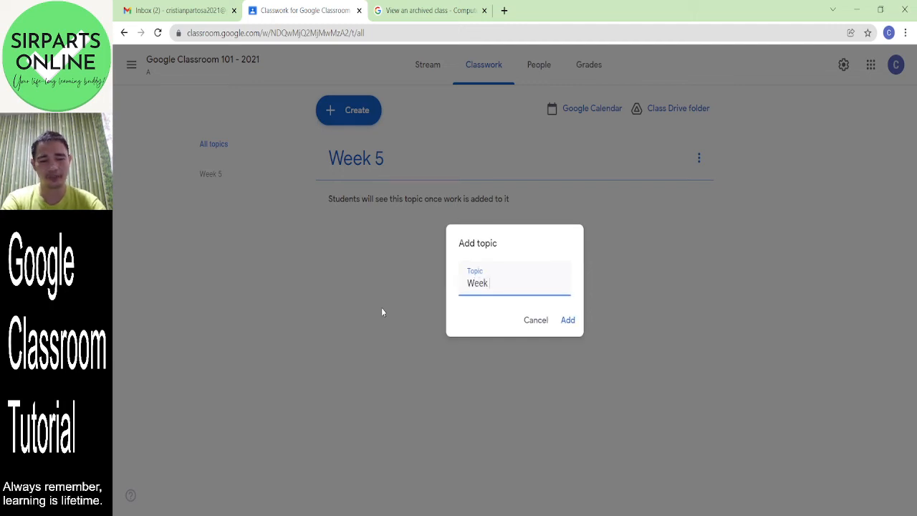
{"action": "type", "text": "4"}
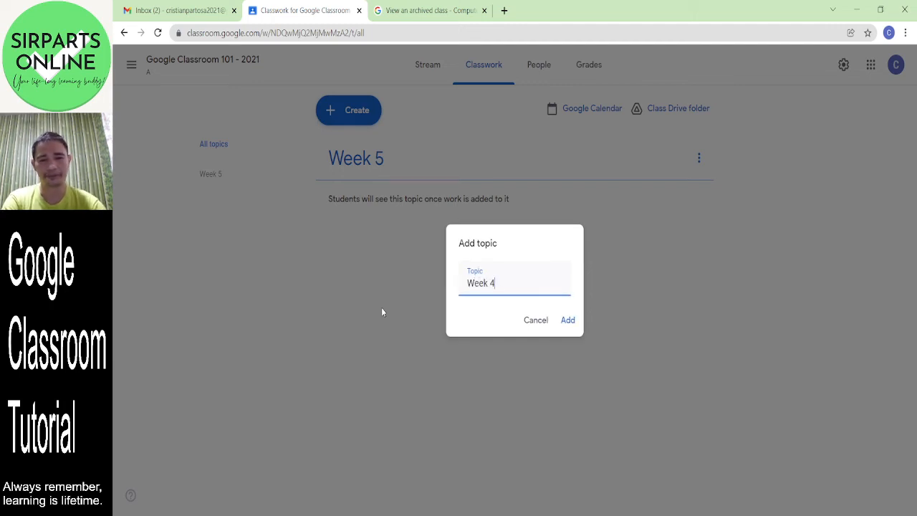
{"action": "left_click", "coordinate": [568, 321]}
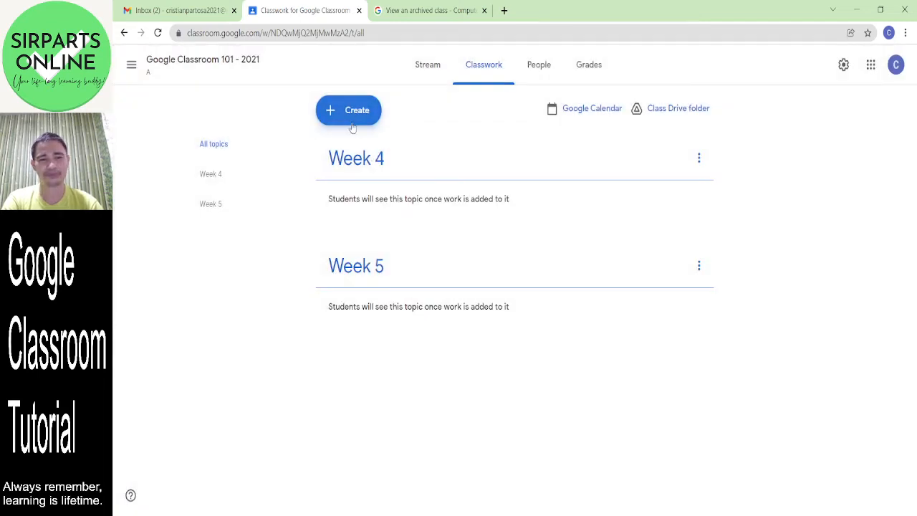
{"action": "left_click", "coordinate": [349, 116]}
{"action": "left_click", "coordinate": [380, 311]}
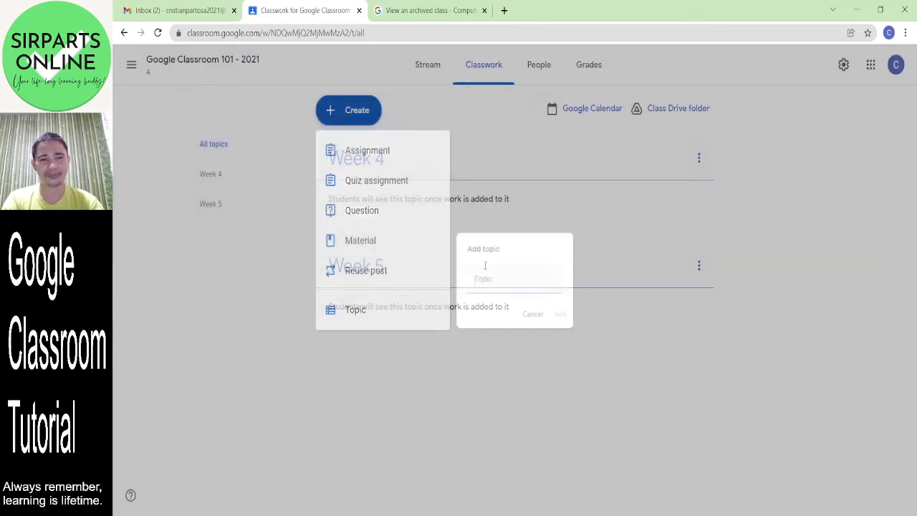
{"action": "type", "text": "W"}
{"action": "key", "text": "BackSpace"}
{"action": "type", "text": "Week 3"}
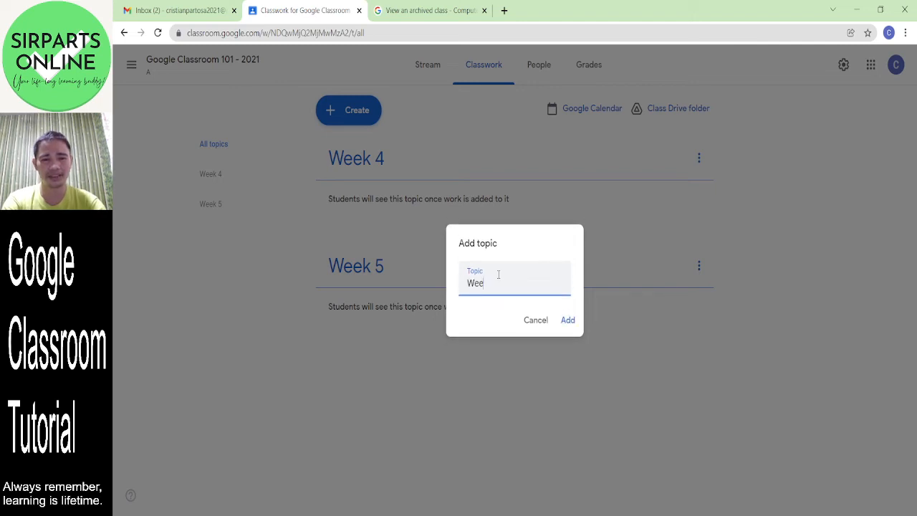
{"action": "left_click", "coordinate": [566, 320]}
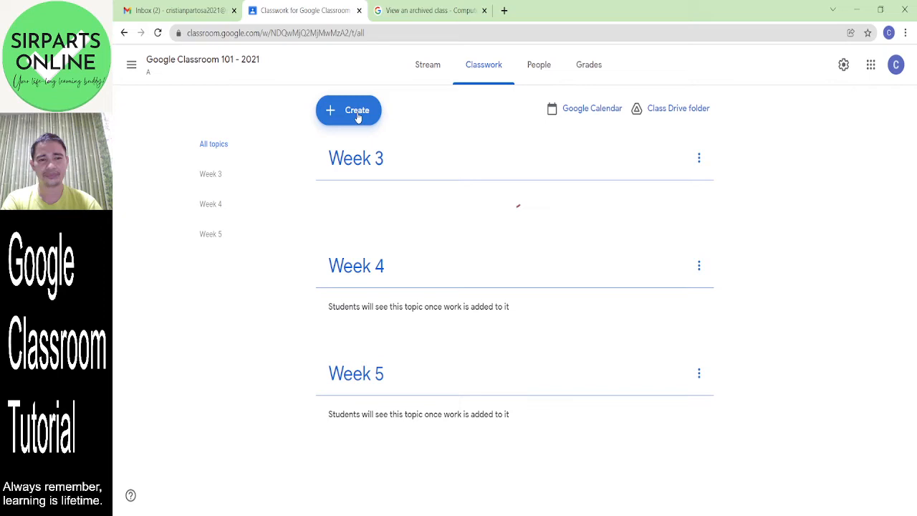
- Add the topics Week 2 and Week 1
{"action": "left_click", "coordinate": [358, 114]}
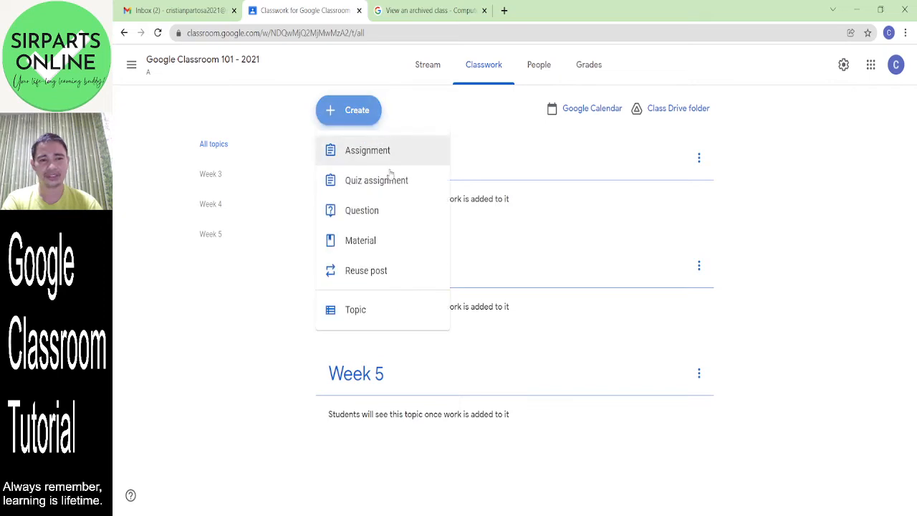
{"action": "left_click", "coordinate": [393, 312]}
{"action": "type", "text": "Week 4"}
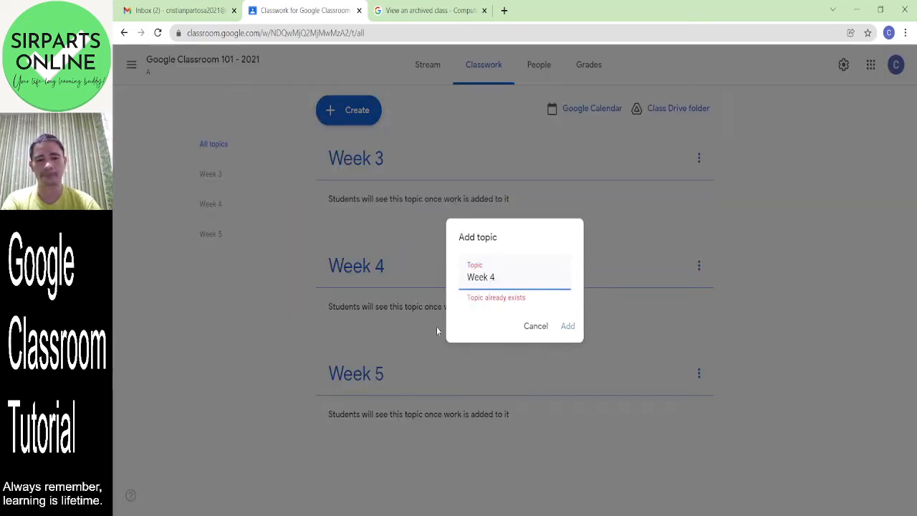
{"action": "key", "text": "BackSpace"}
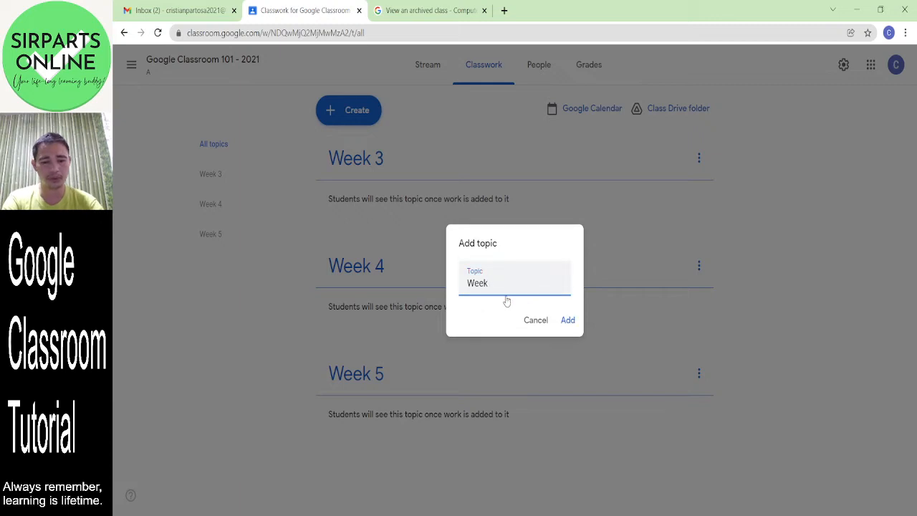
{"action": "type", "text": "2"}
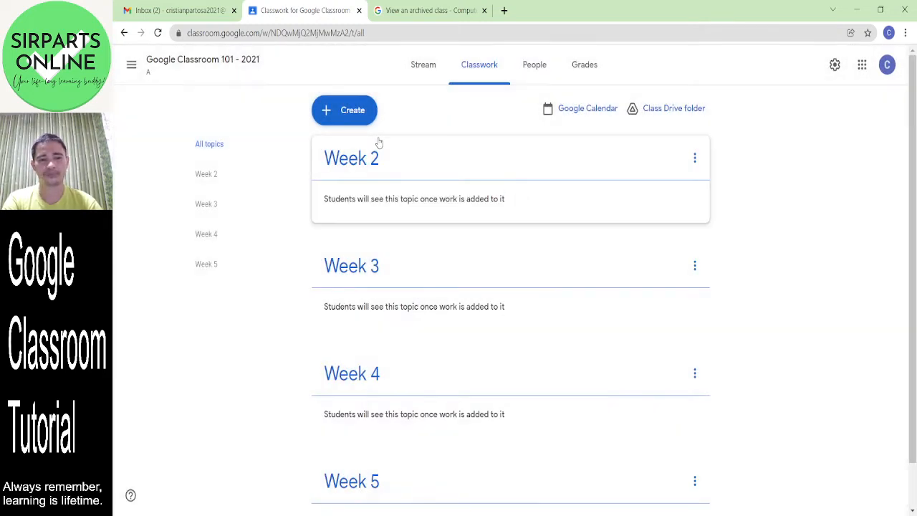
{"action": "left_click", "coordinate": [351, 111]}
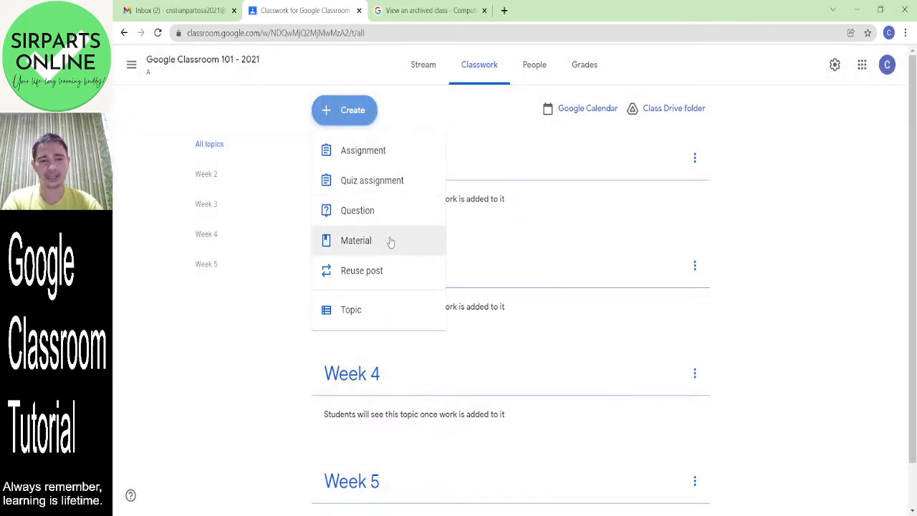
{"action": "left_click", "coordinate": [382, 310]}
{"action": "type", "text": "Week 1"}
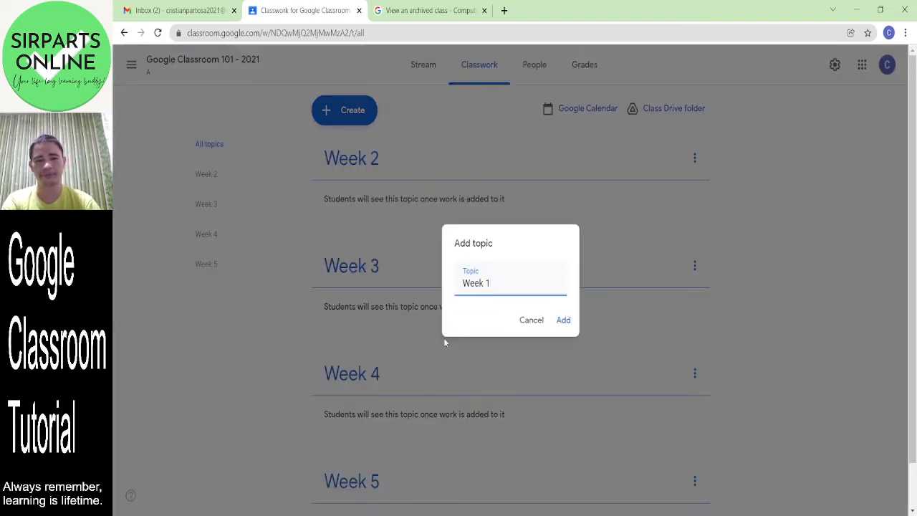
{"action": "left_click", "coordinate": [564, 322]}
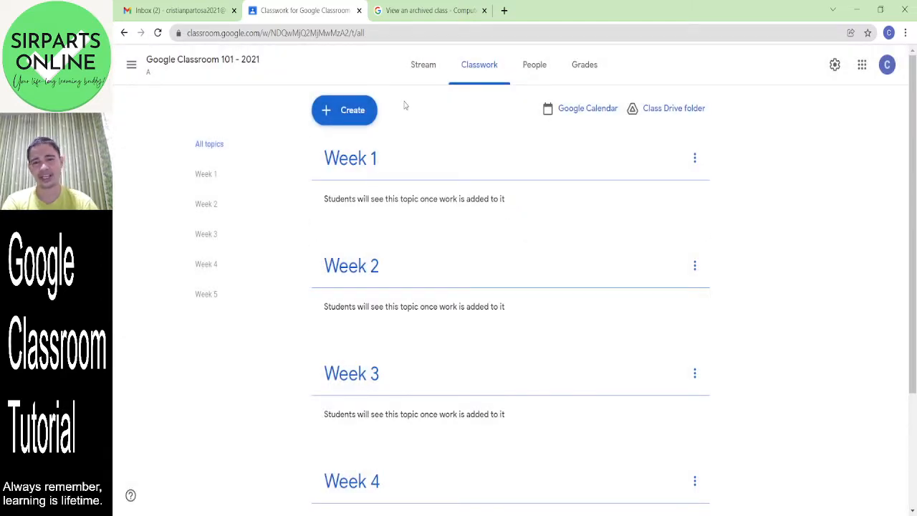
{"action": "left_click", "coordinate": [345, 115]}
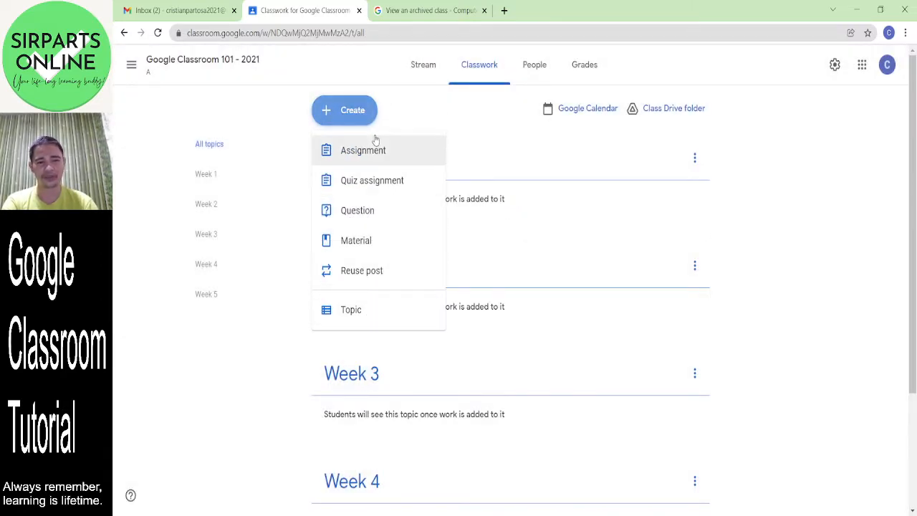
- Open a blank Assignment form from the Create menu, defaulting to 100 points
{"action": "left_click", "coordinate": [776, 203]}
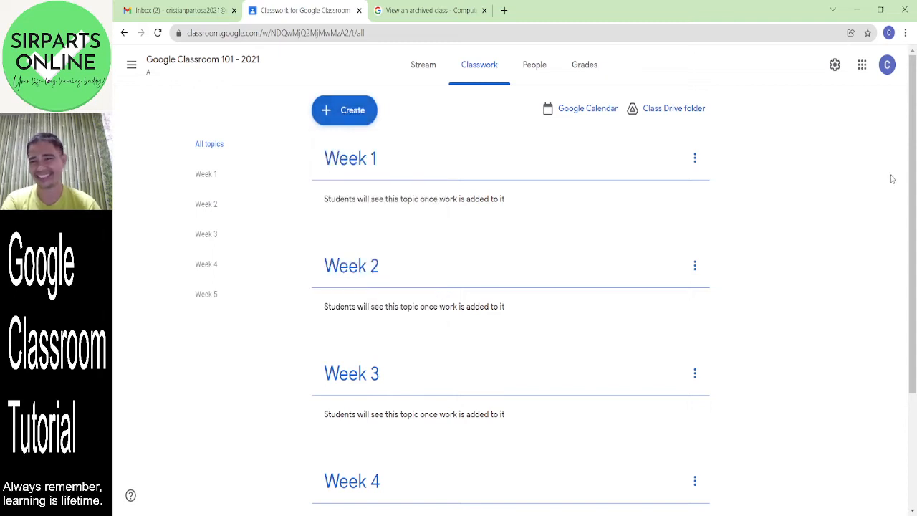
{"action": "left_click_drag", "start_coordinate": [904, 148], "coordinate": [916, 254]}
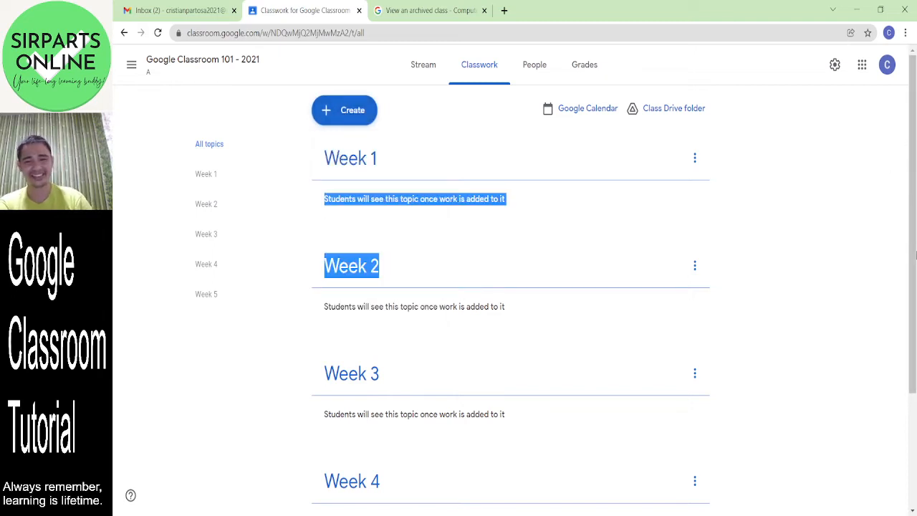
{"action": "left_click", "coordinate": [804, 259]}
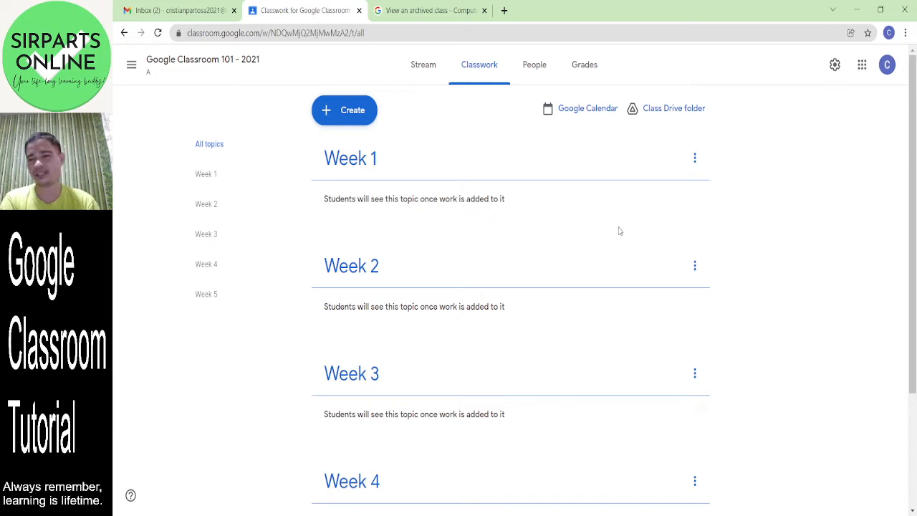
{"action": "left_click_drag", "start_coordinate": [913, 172], "coordinate": [914, 113]}
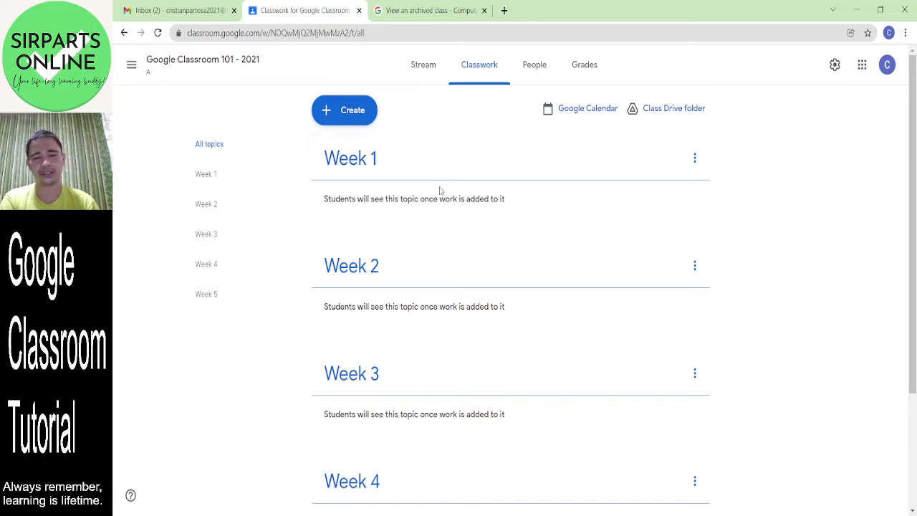
{"action": "left_click", "coordinate": [354, 120]}
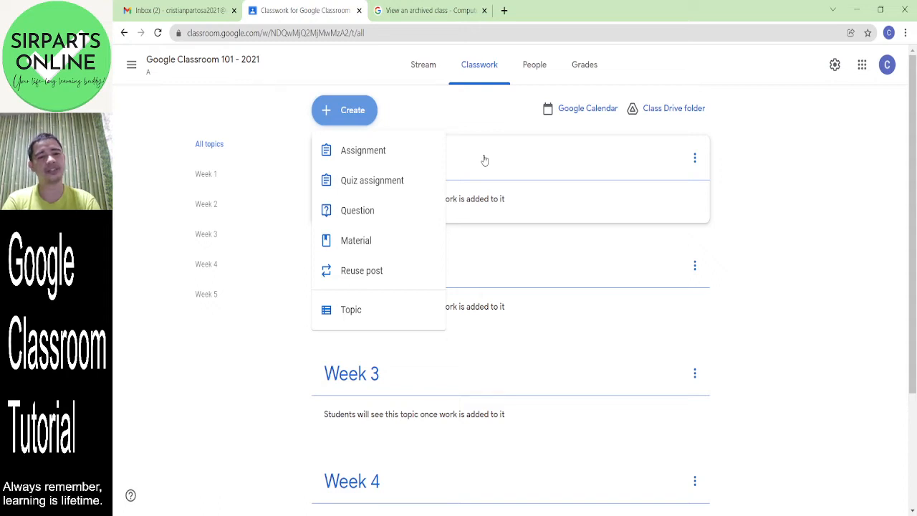
{"action": "left_click", "coordinate": [405, 158]}
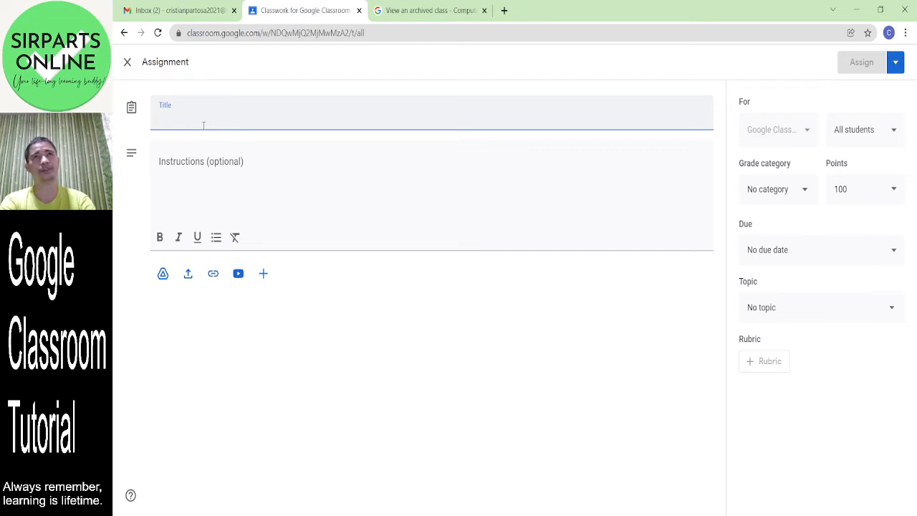
- Title the assignment 'Week 1 Assignment 1' with instructions 'Write the instructions here.'
{"action": "type", "text": "Week 1"}
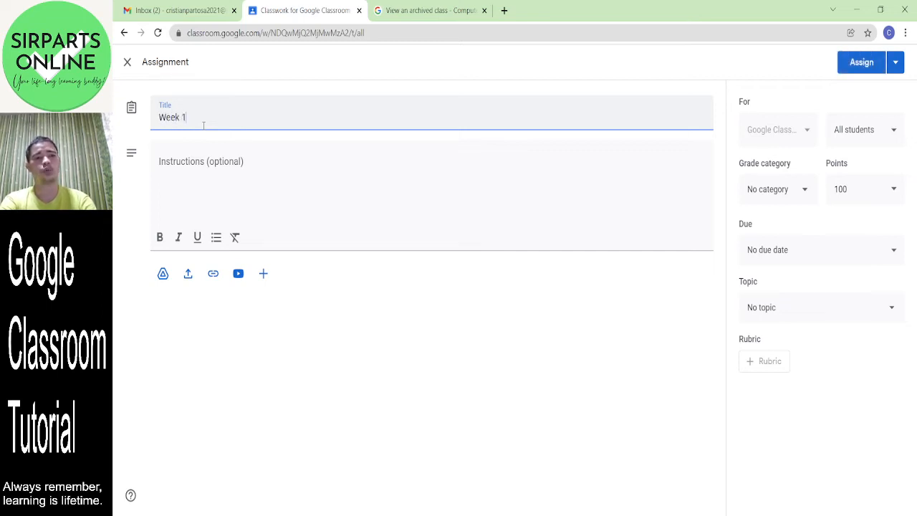
{"action": "type", "text": " Assignmen"}
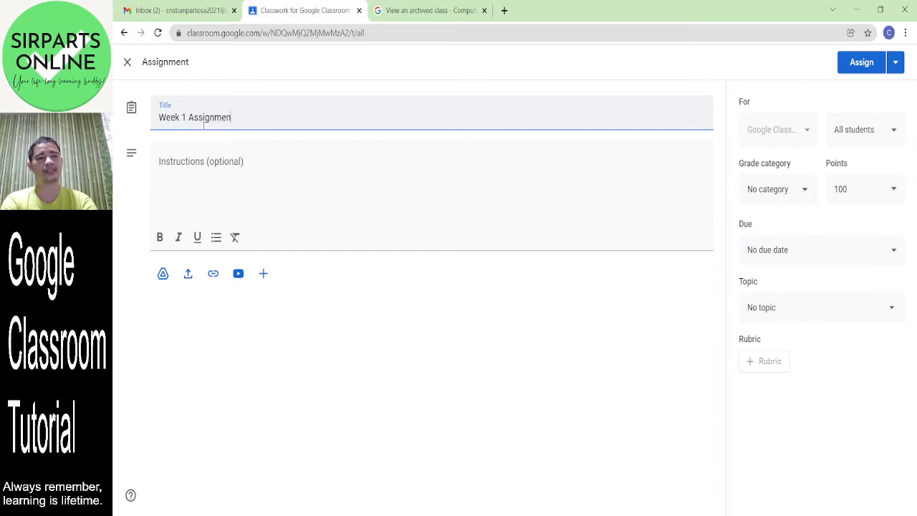
{"action": "type", "text": "t 1"}
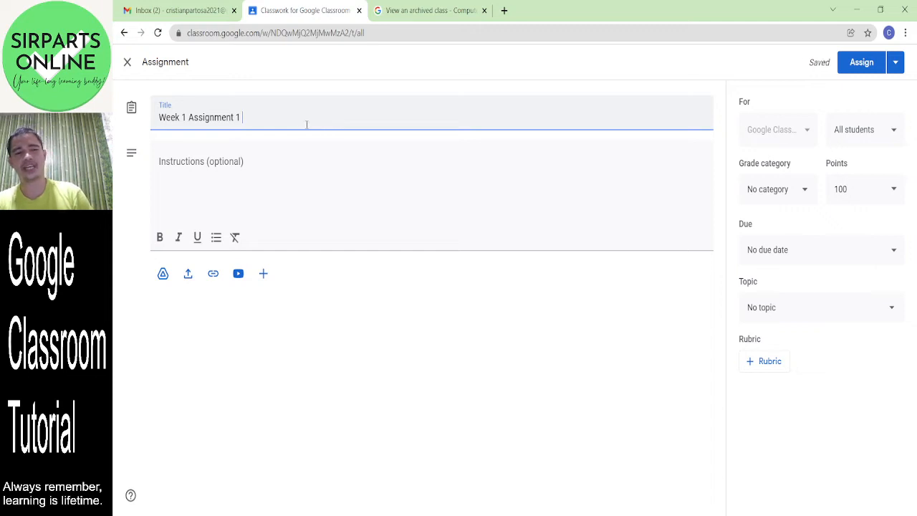
{"action": "left_click", "coordinate": [269, 156]}
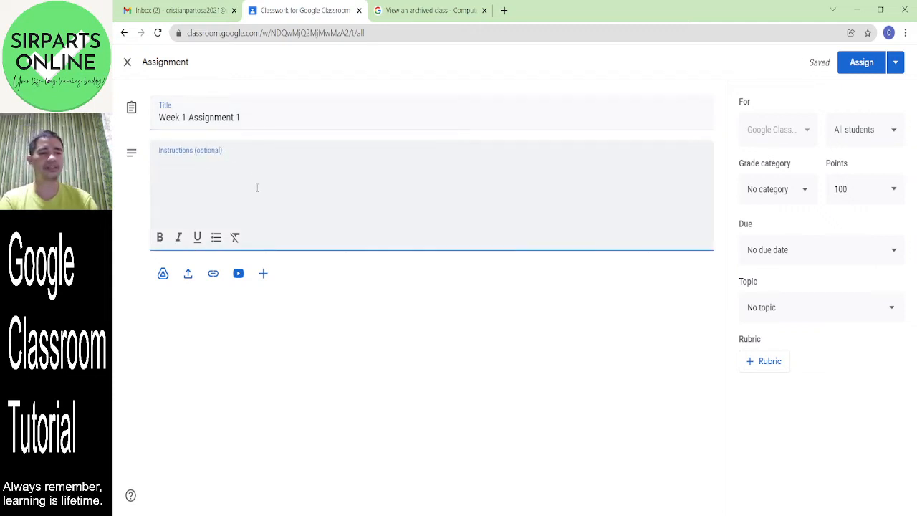
{"action": "type", "text": "Write the n"}
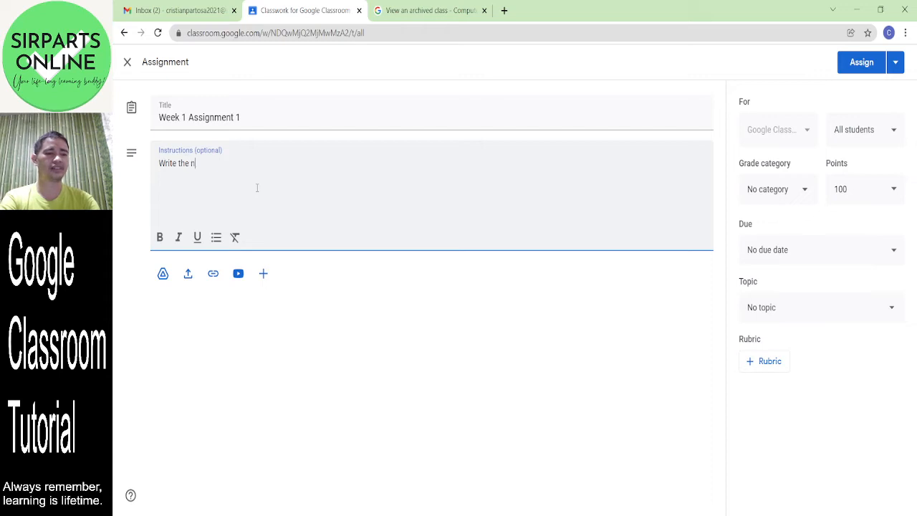
{"action": "key", "text": "BackSpace"}
{"action": "type", "text": "int"}
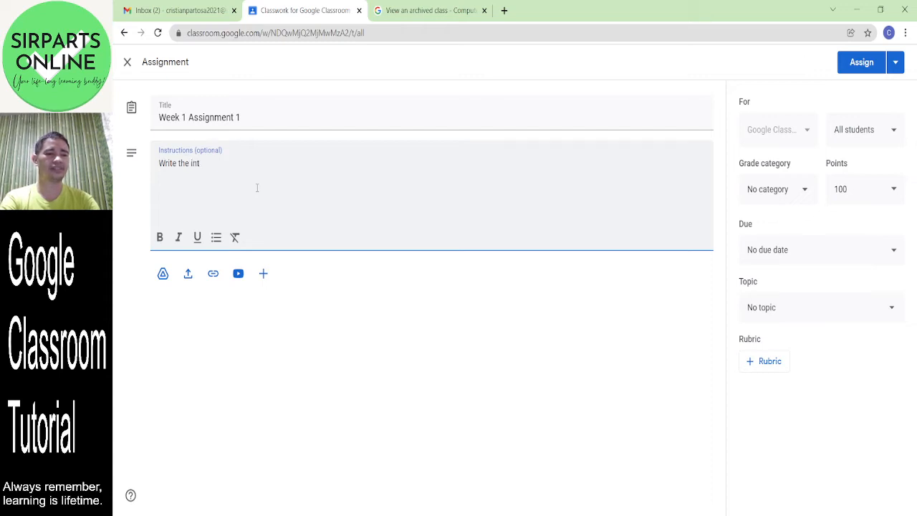
{"action": "key", "text": "BackSpace"}
{"action": "type", "text": "str"}
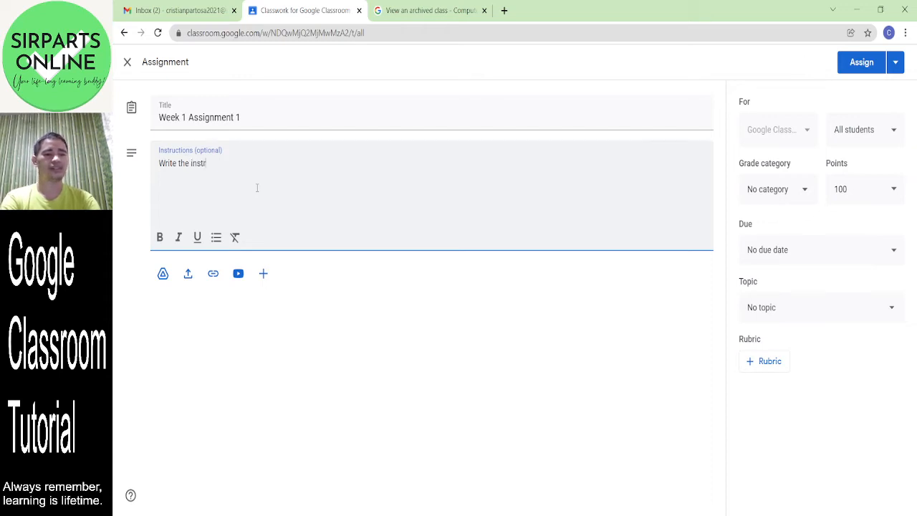
{"action": "type", "text": "ructions here"}
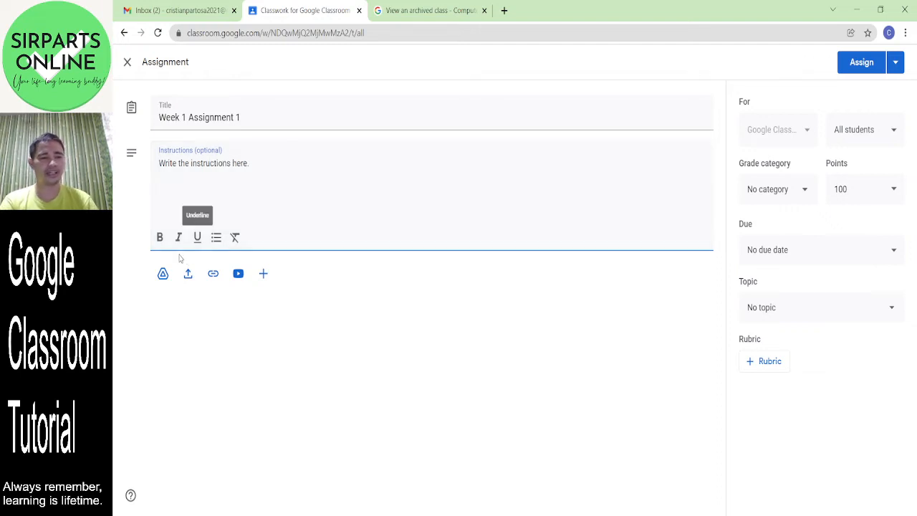
{"action": "type", "text": "."}
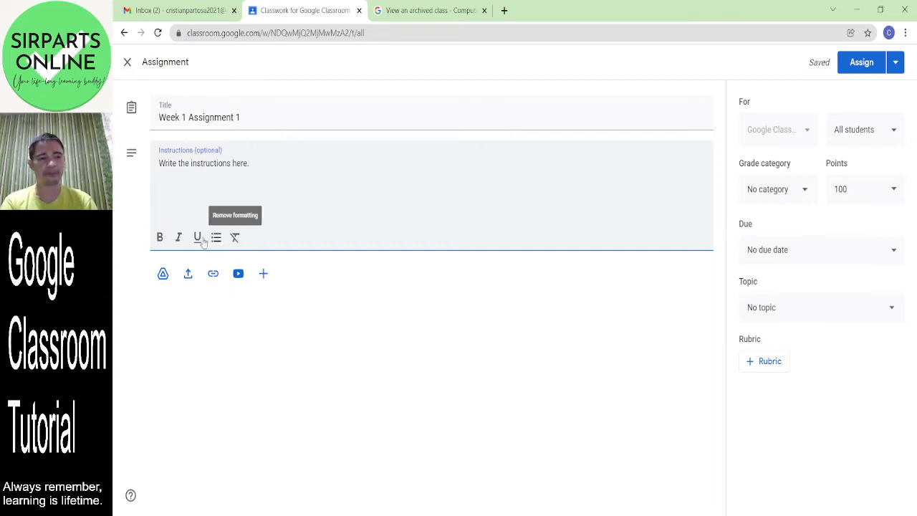
- Attach 'Touch Typing Skills Development with SirParts (10).png' from Drive, making a copy for each student
{"action": "left_click", "coordinate": [163, 275]}
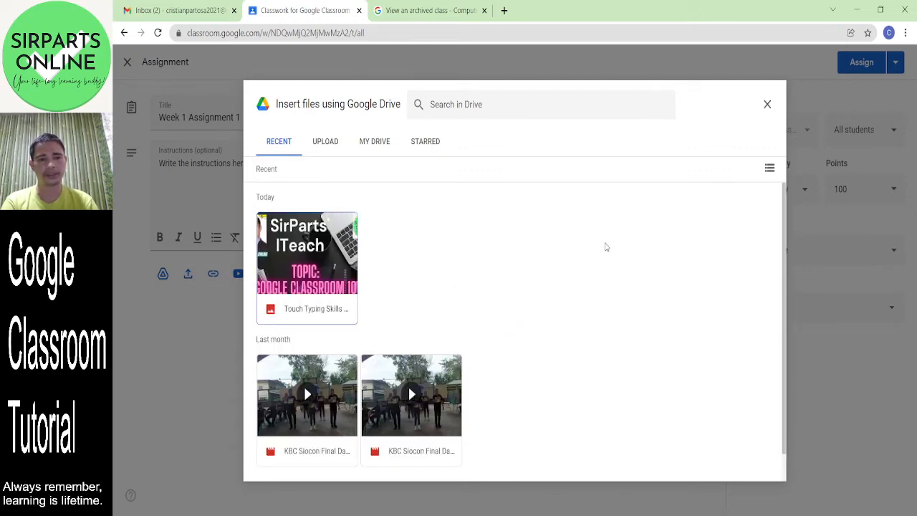
{"action": "double_click", "coordinate": [315, 268]}
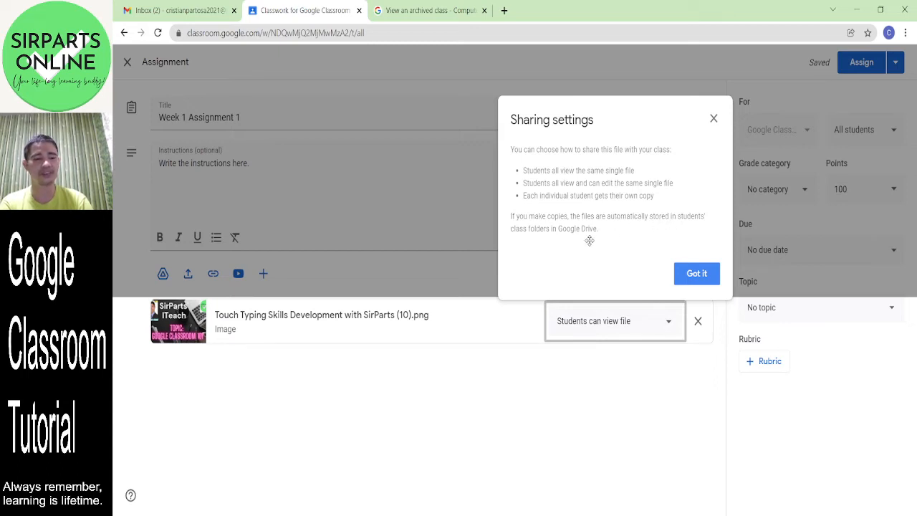
{"action": "left_click", "coordinate": [675, 333]}
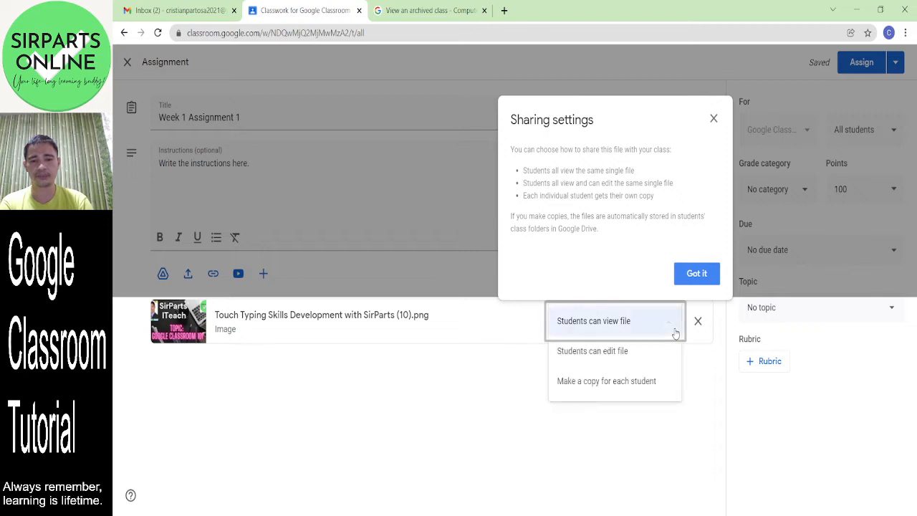
{"action": "left_click", "coordinate": [654, 384]}
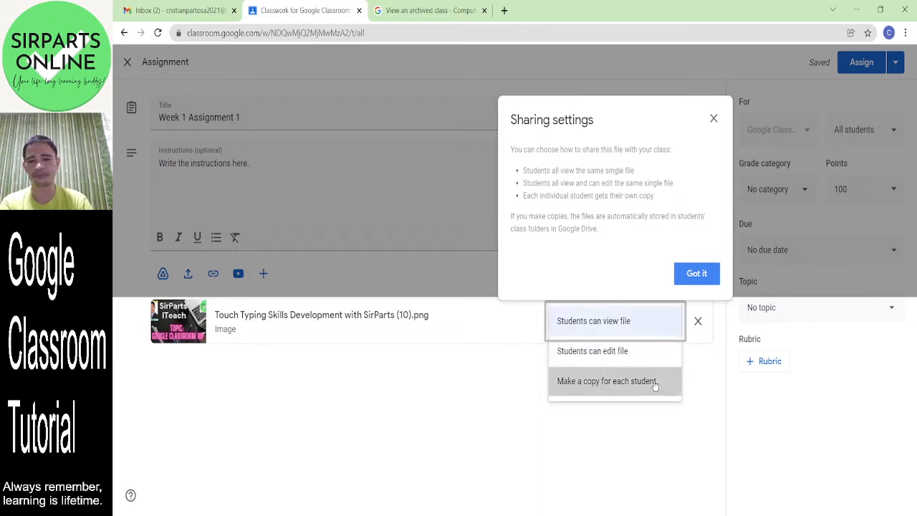
{"action": "left_click", "coordinate": [707, 275]}
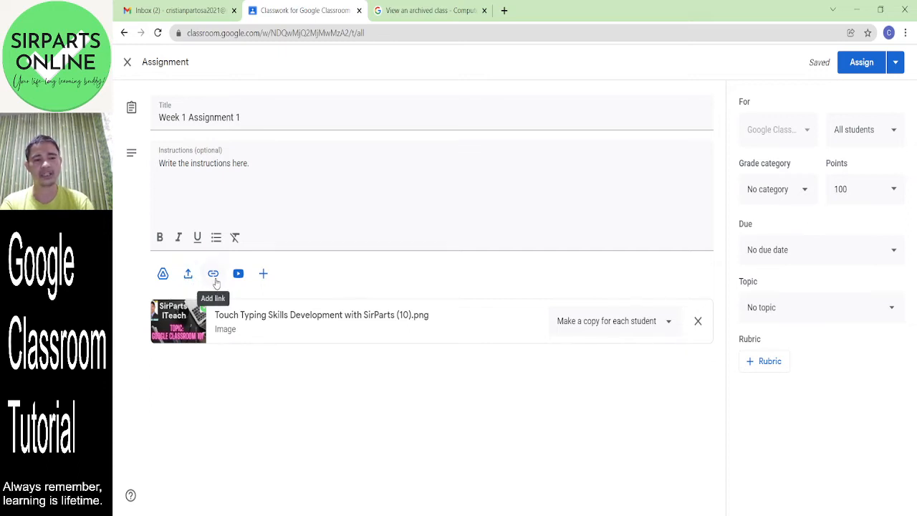
{"action": "left_click", "coordinate": [266, 279]}
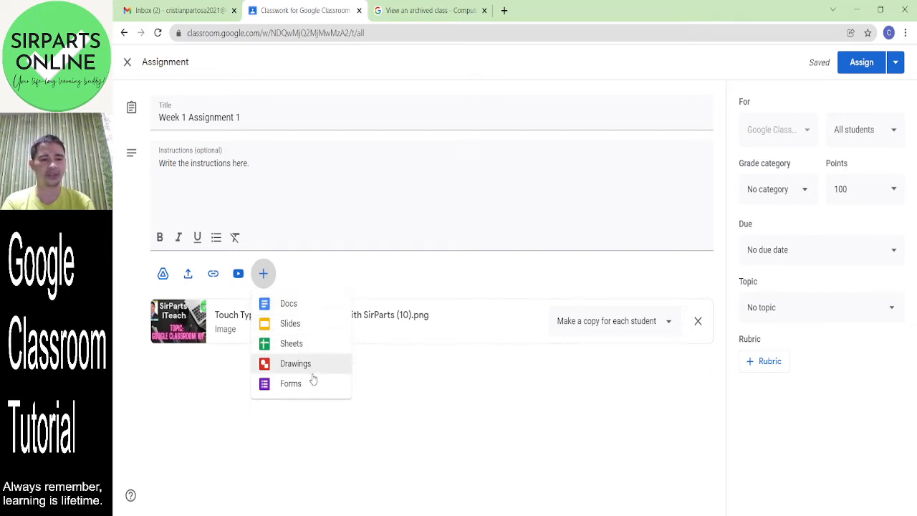
{"action": "left_click", "coordinate": [424, 415]}
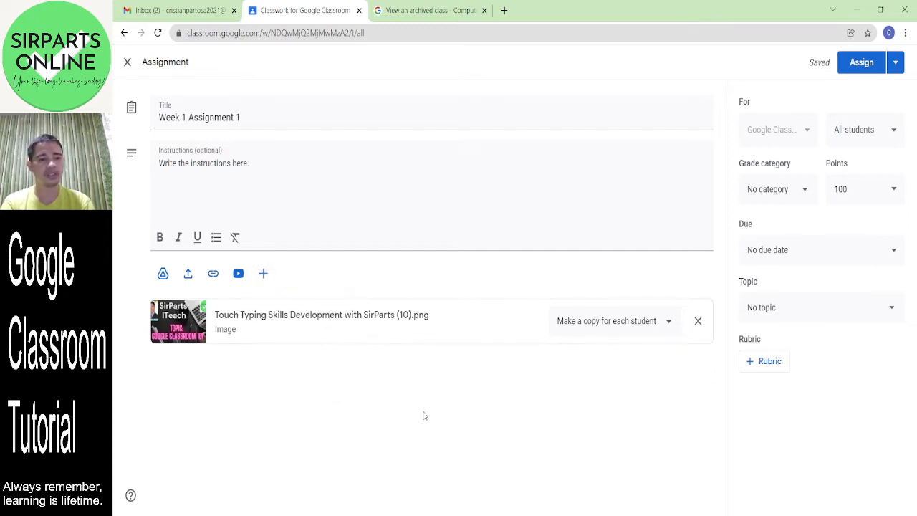
{"action": "left_click", "coordinate": [459, 200]}
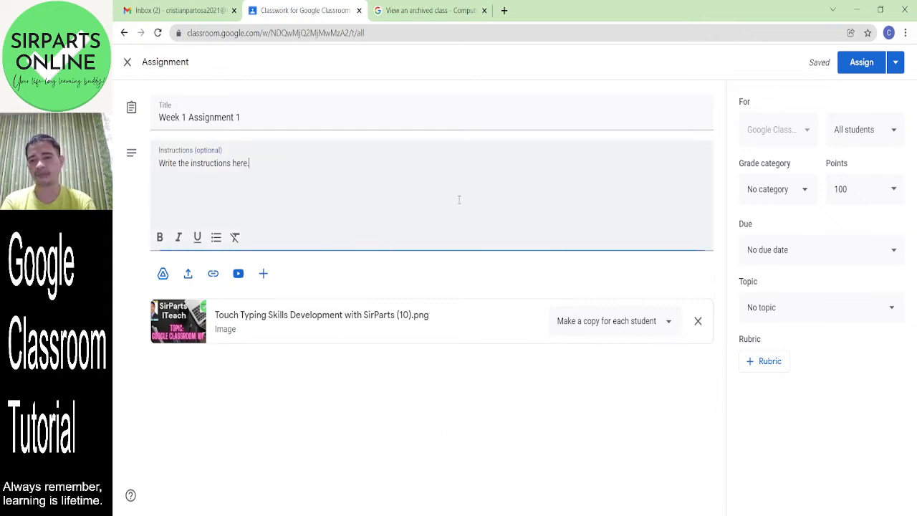
- Set the grade category to Midterm Performance and the points to 10
{"action": "left_click", "coordinate": [805, 200]}
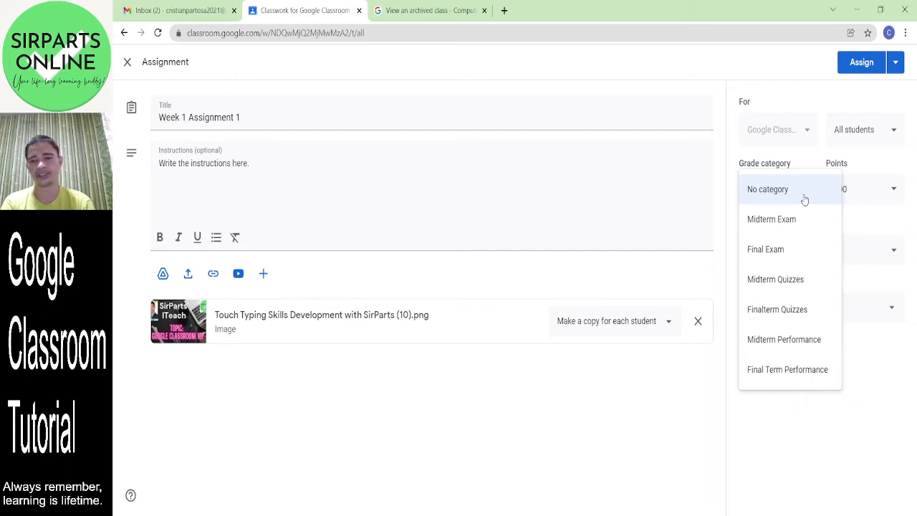
{"action": "left_click", "coordinate": [807, 341]}
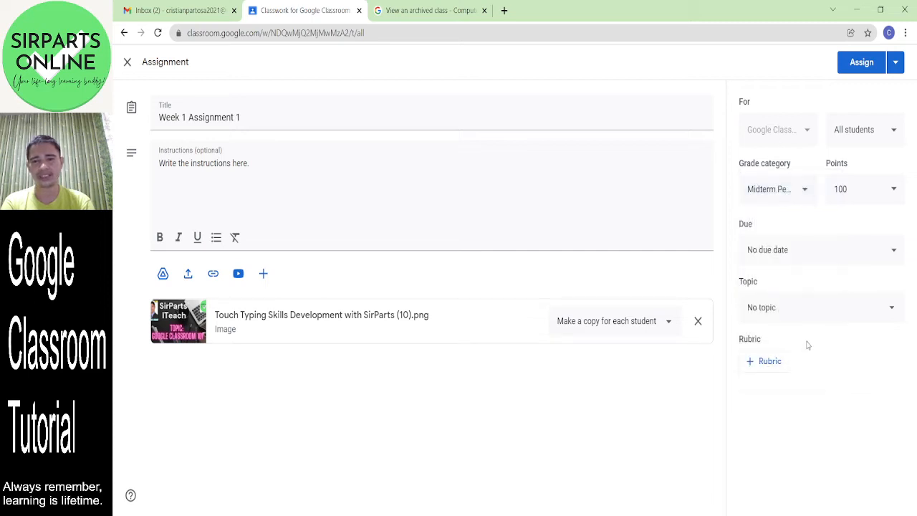
{"action": "left_click", "coordinate": [874, 188]}
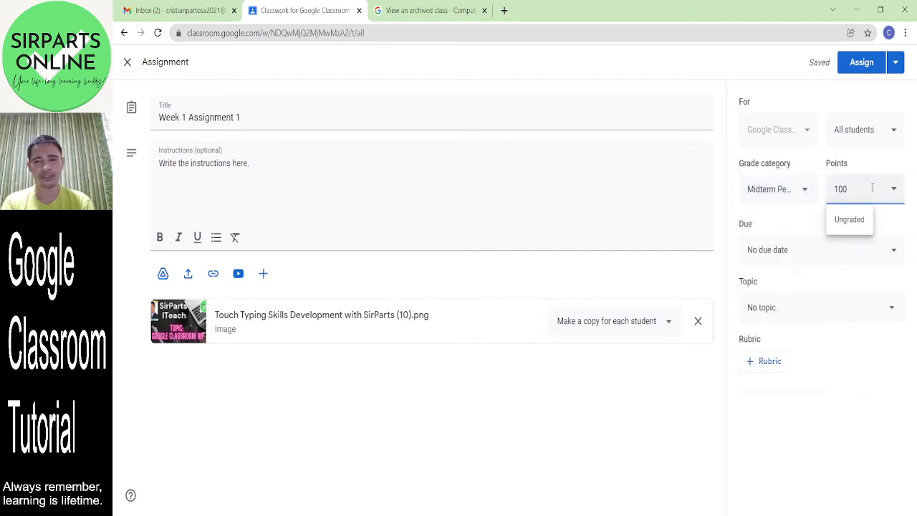
{"action": "key", "text": "BackSpace"}
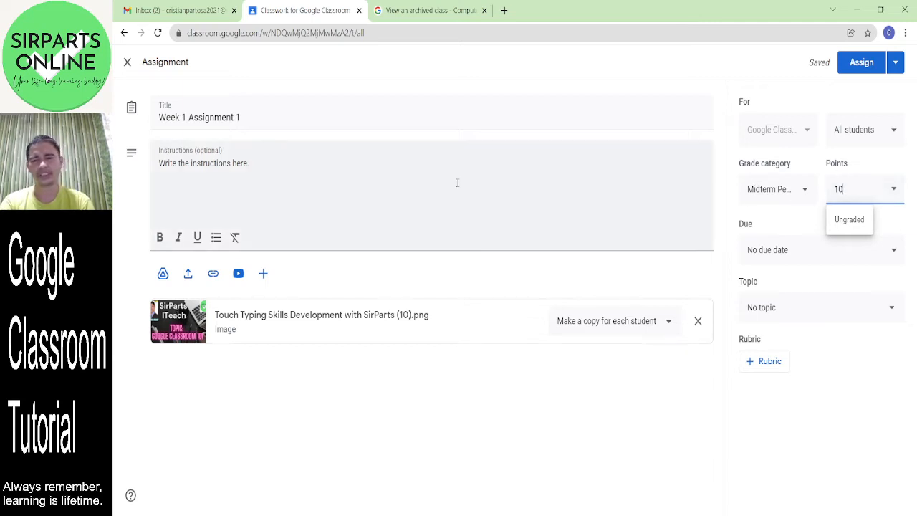
- Extend the title to 'Week 1 Assignment 1 Essay Writing about your Goal in Life'
{"action": "left_click", "coordinate": [306, 117]}
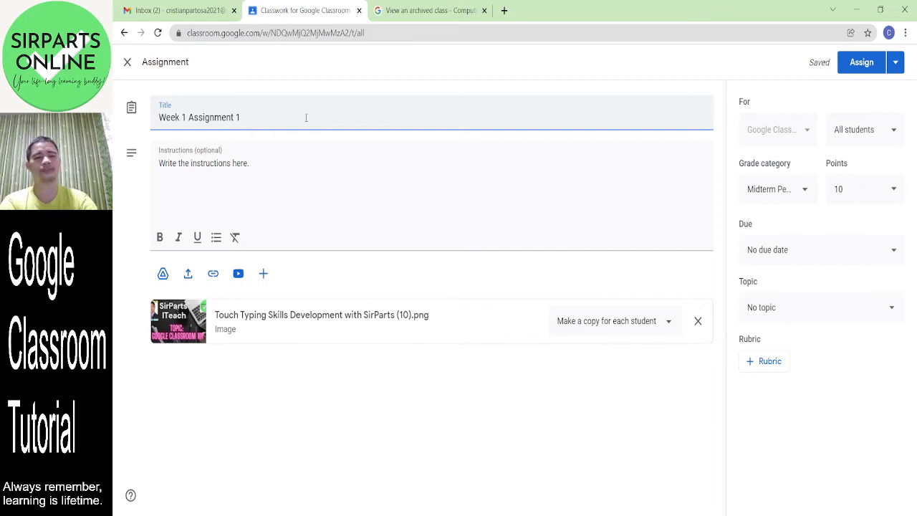
{"action": "type", "text": "Knowing"}
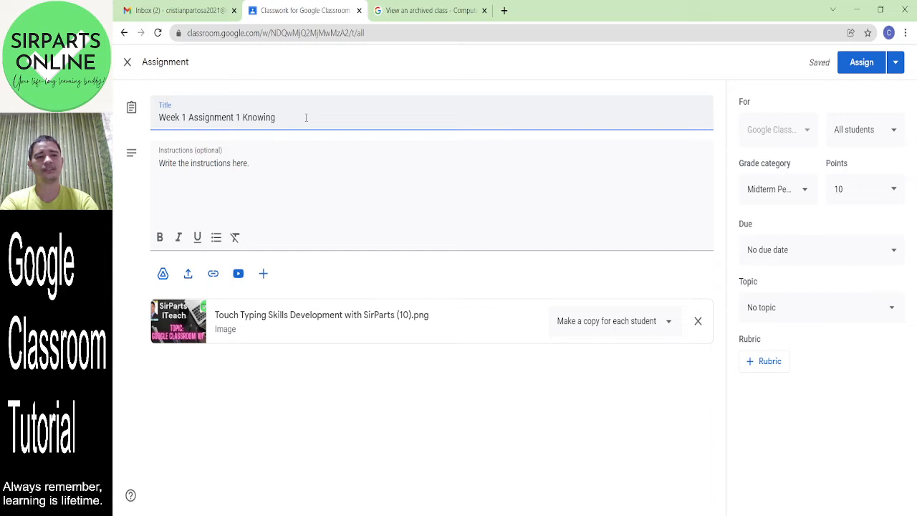
{"action": "key", "text": "BackSpace"}
{"action": "key", "text": "BackSpace"}
{"action": "key", "text": "BackSpace"}
{"action": "key", "text": "BackSpace"}
{"action": "key", "text": "BackSpace"}
{"action": "key", "text": "BackSpace"}
{"action": "key", "text": "BackSpace"}
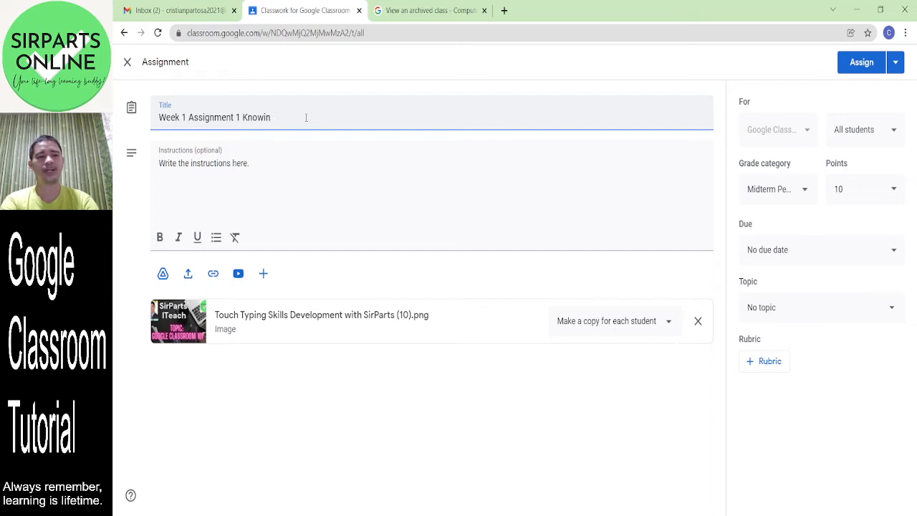
{"action": "type", "text": "Essay "}
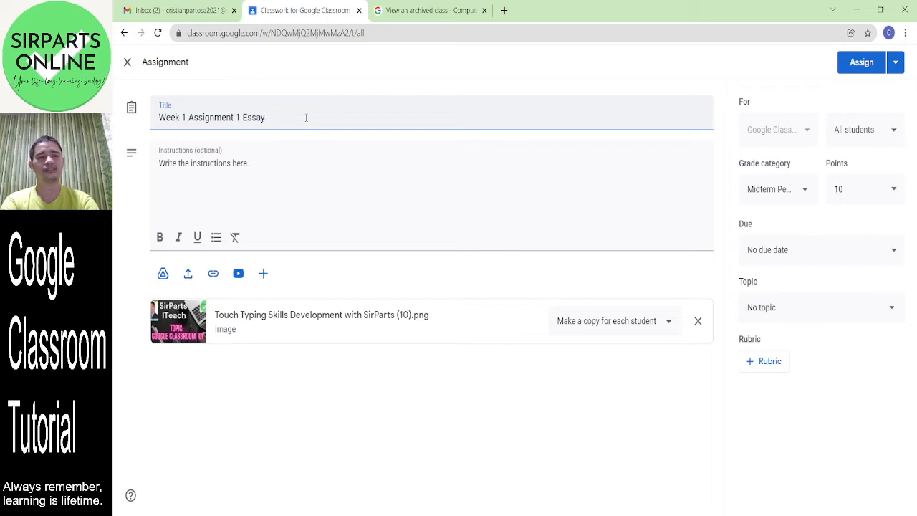
{"action": "type", "text": "Writing about"}
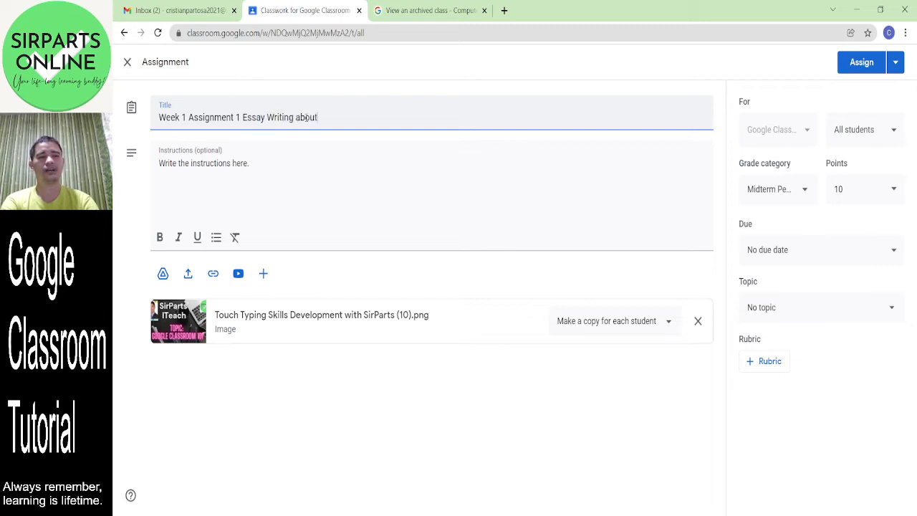
{"action": "type", "text": " your Goal"}
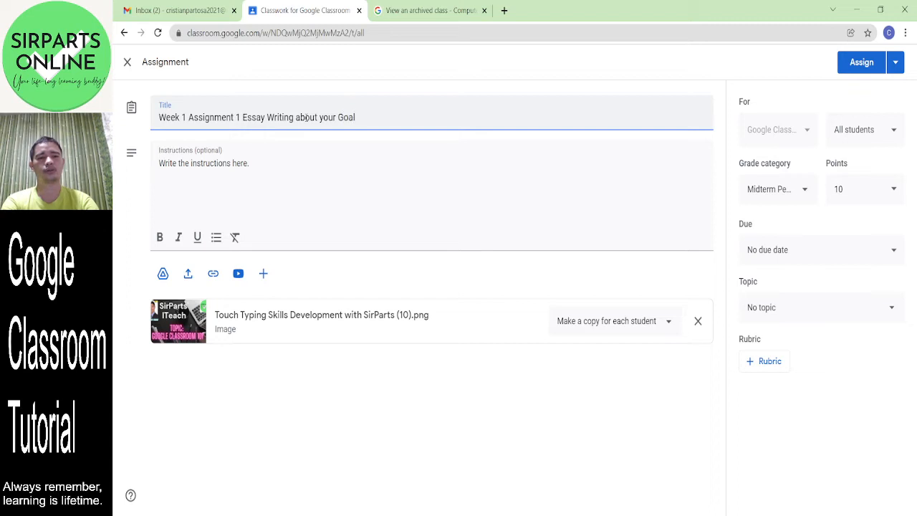
{"action": "type", "text": " in "}
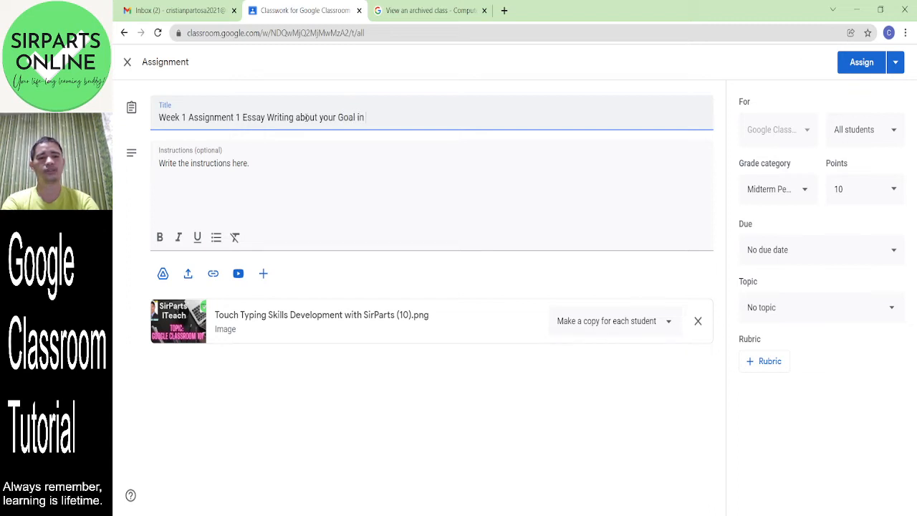
{"action": "type", "text": "Life"}
{"action": "left_click", "coordinate": [284, 170]}
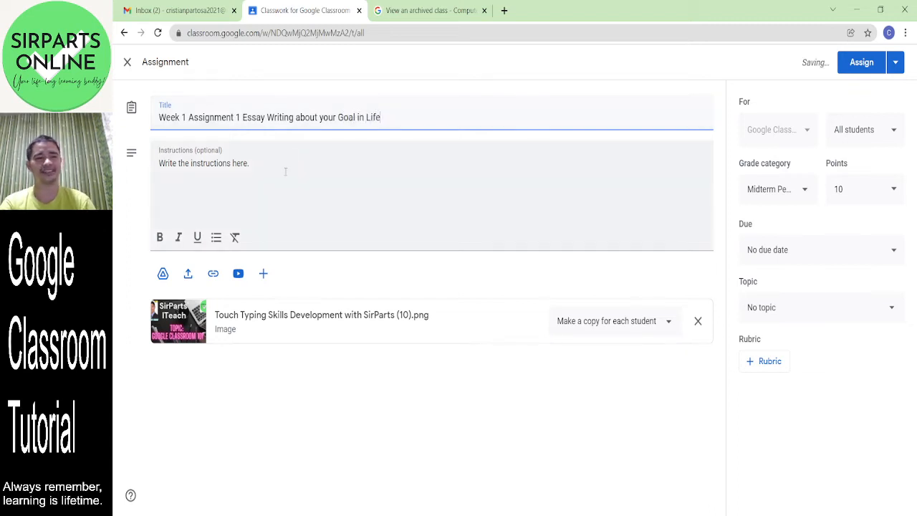
- Overwrite the placeholder instructions with 'Write an essay about your goal in life'
{"action": "left_click_drag", "start_coordinate": [280, 175], "coordinate": [153, 164]}
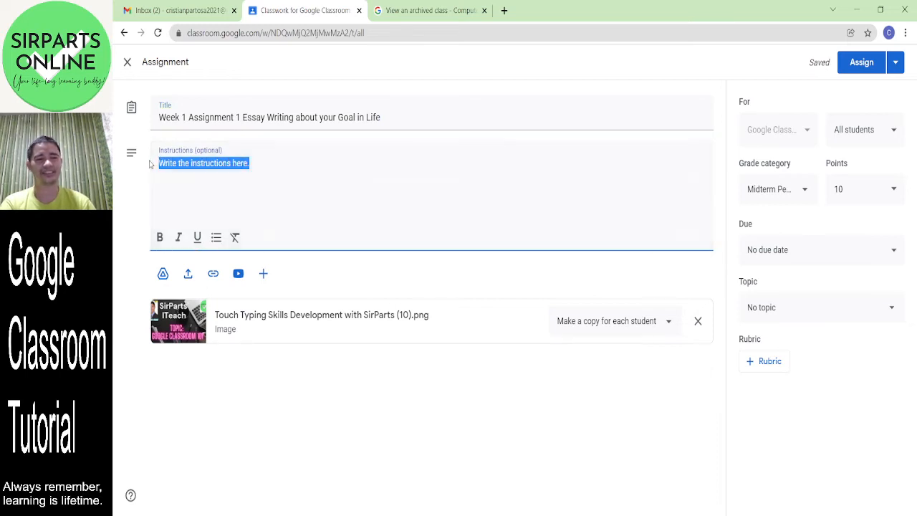
{"action": "type", "text": "Write an "}
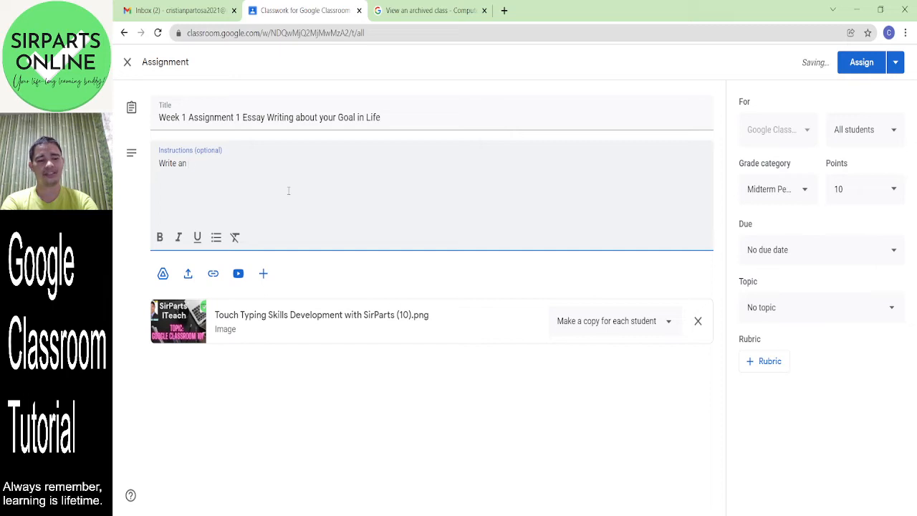
{"action": "type", "text": "essay about y"}
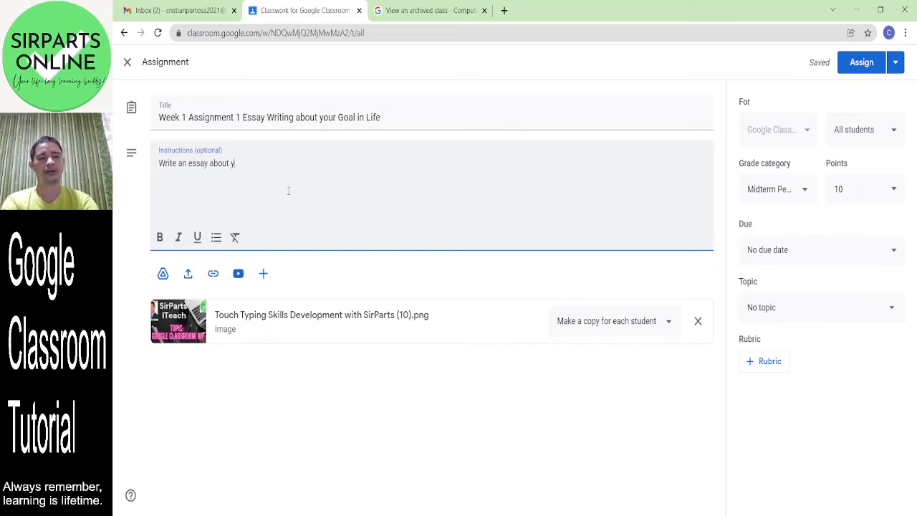
{"action": "type", "text": "our goal in life."}
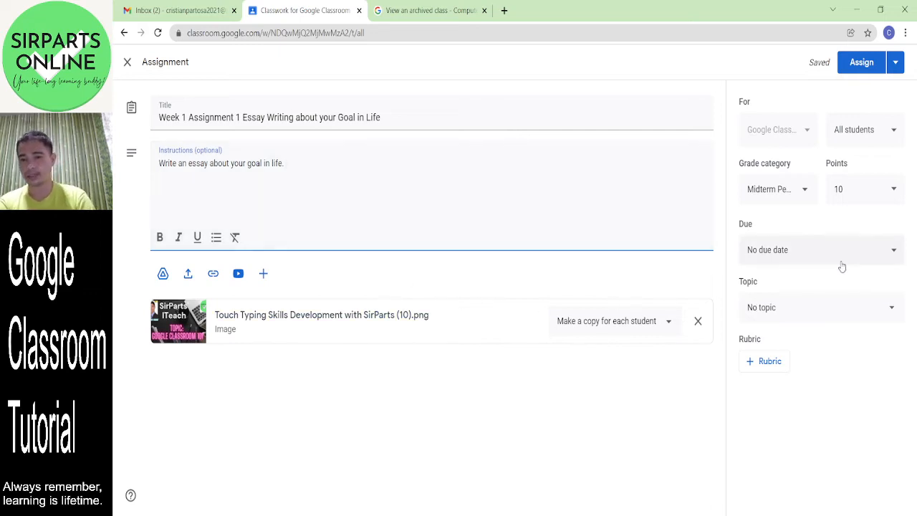
- Pick December 20, 2021 in the due-date calendar
{"action": "left_click", "coordinate": [862, 254]}
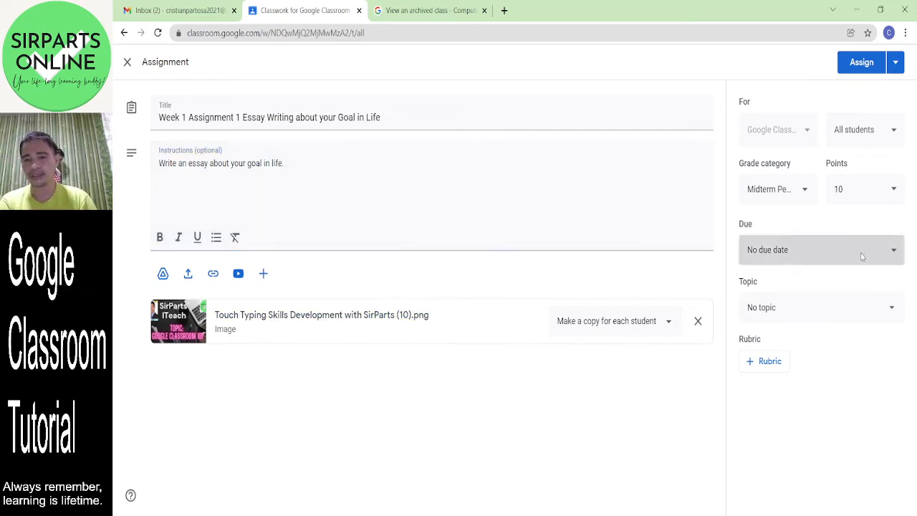
{"action": "left_click", "coordinate": [847, 303]}
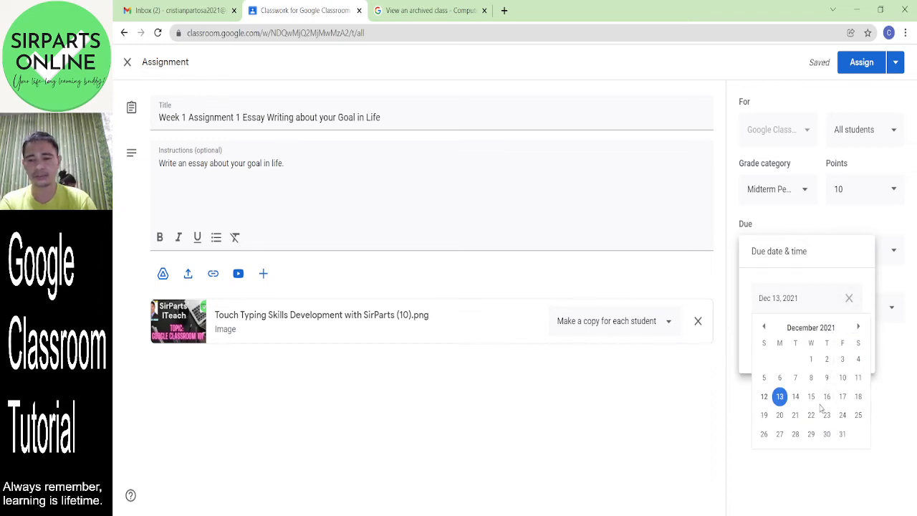
{"action": "left_click", "coordinate": [780, 415]}
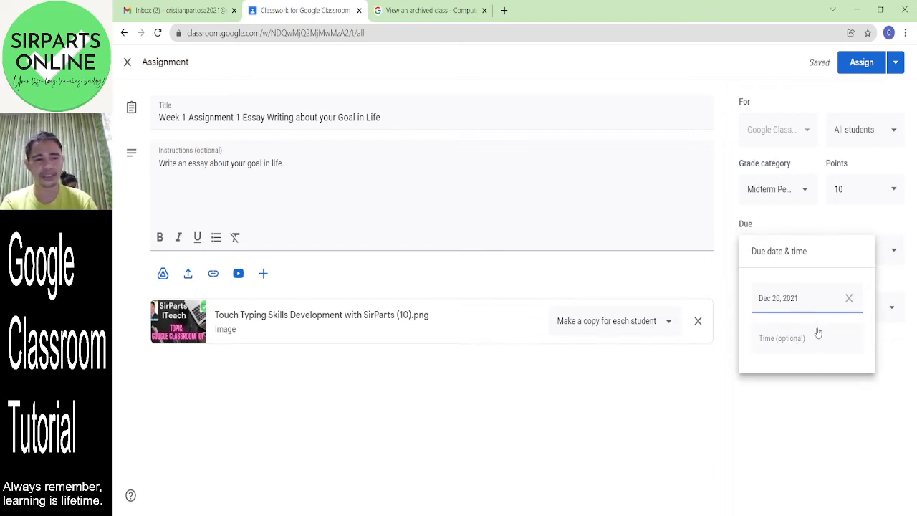
{"action": "left_click", "coordinate": [913, 329]}
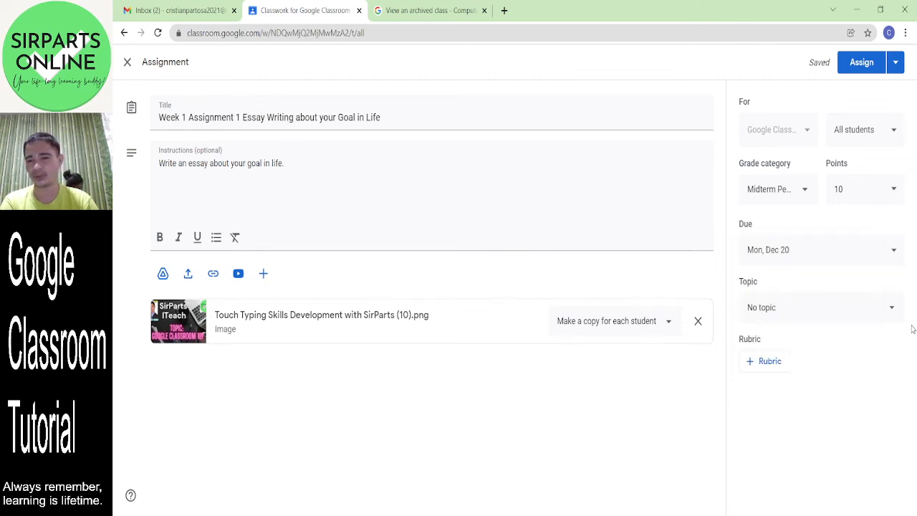
- File the assignment under the Week 1 topic, keep 10 points, and open the Rubric options
{"action": "left_click", "coordinate": [869, 318]}
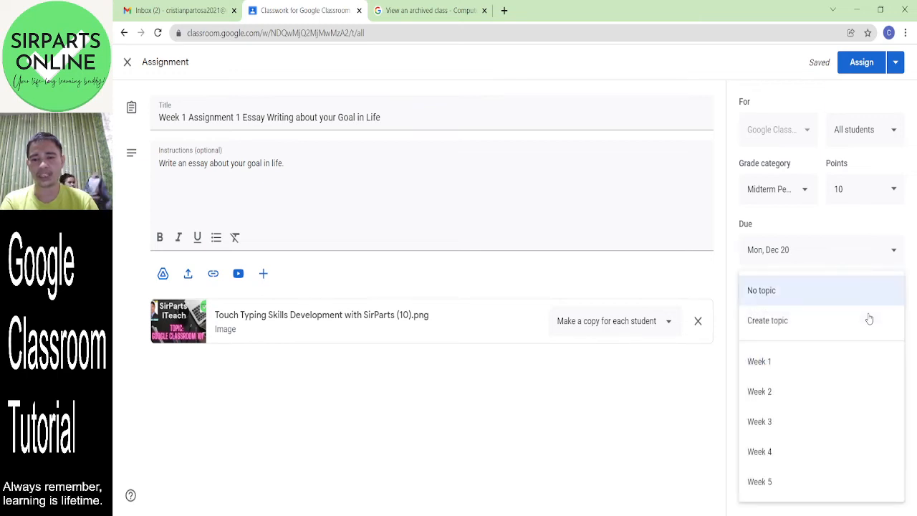
{"action": "left_click", "coordinate": [801, 361]}
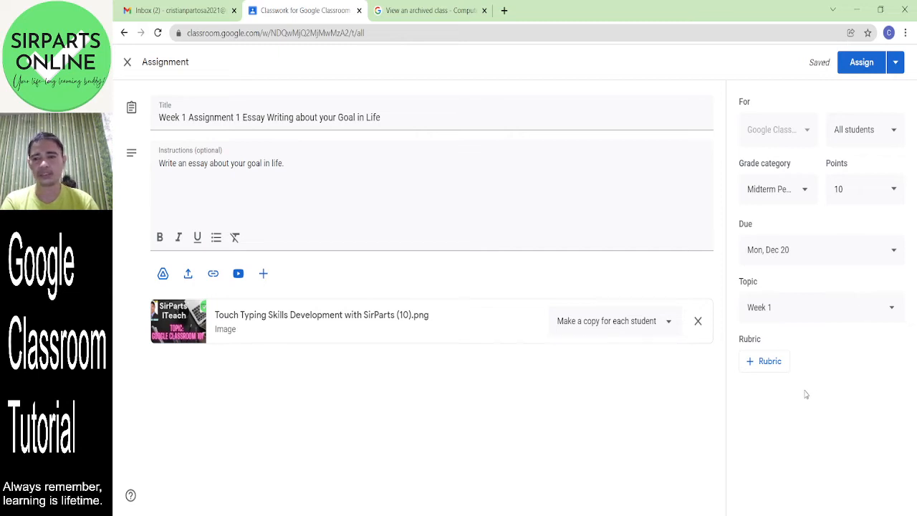
{"action": "left_click", "coordinate": [867, 194]}
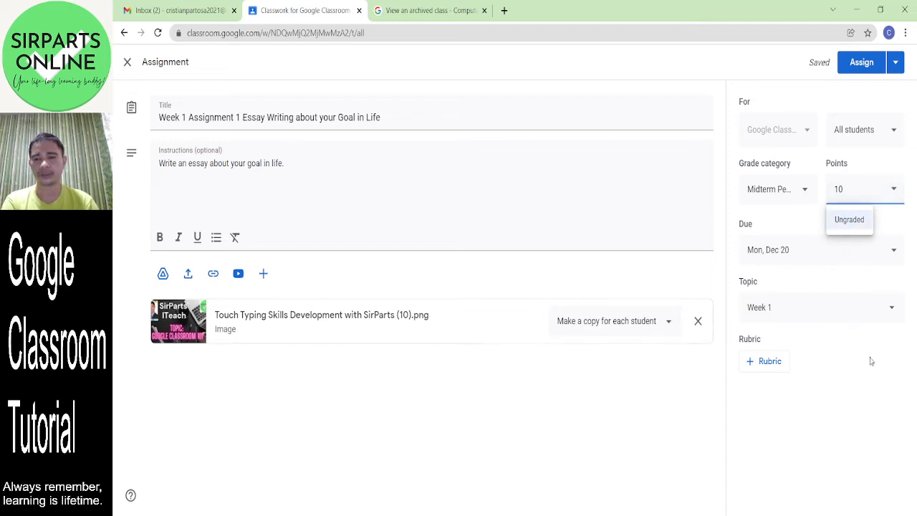
{"action": "left_click", "coordinate": [839, 415]}
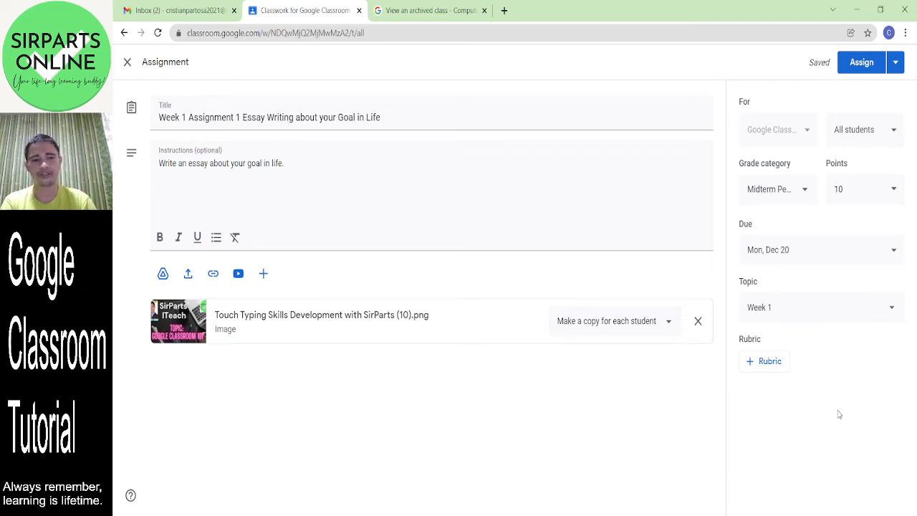
{"action": "left_click", "coordinate": [865, 195]}
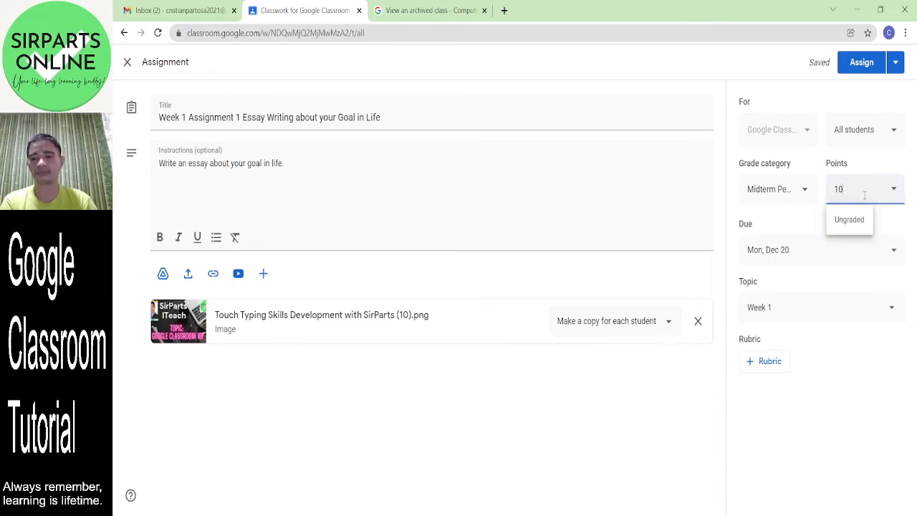
{"action": "left_click", "coordinate": [866, 399]}
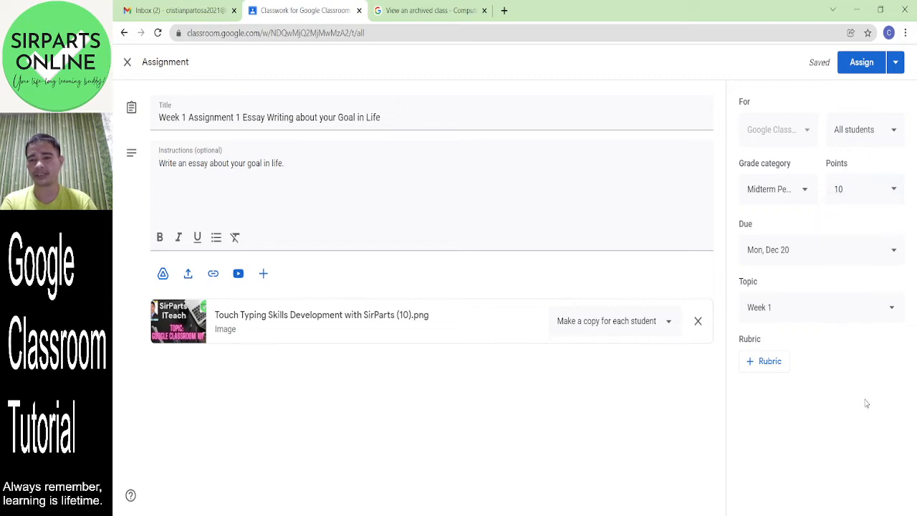
{"action": "left_click", "coordinate": [774, 365]}
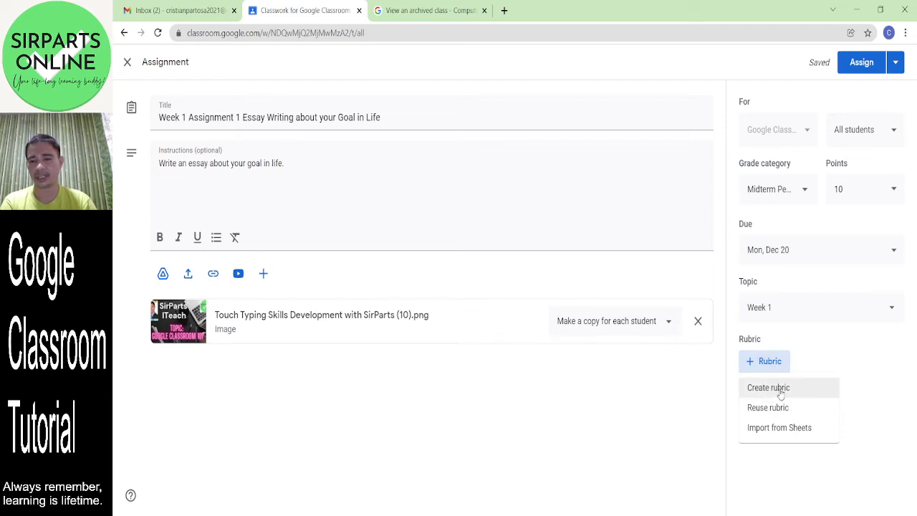
- Create a rubric with criterion 'Performance' described 'This means the task is performed.'
{"action": "left_click", "coordinate": [791, 393]}
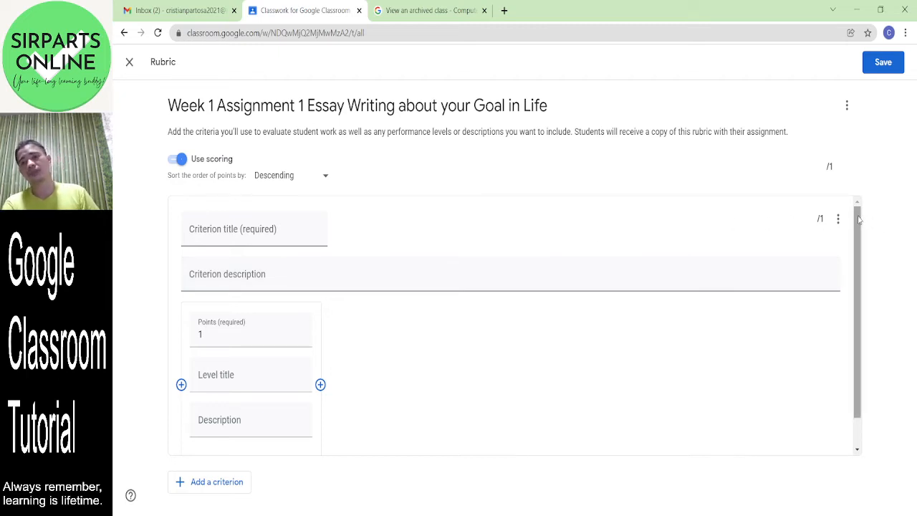
{"action": "mouse_move", "coordinate": [859, 221]}
{"action": "left_mouse_down"}
{"action": "mouse_move", "coordinate": [860, 243]}
{"action": "mouse_move", "coordinate": [858, 205]}
{"action": "left_mouse_up"}
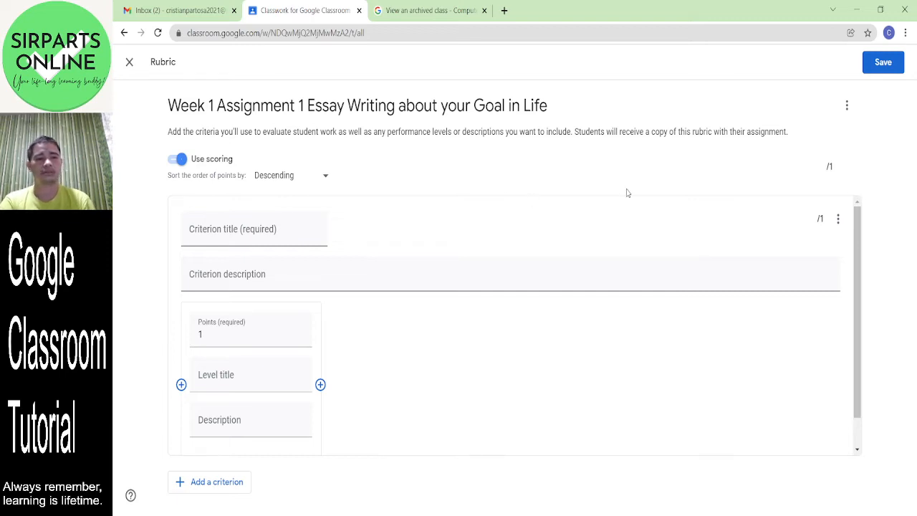
{"action": "left_click", "coordinate": [255, 230]}
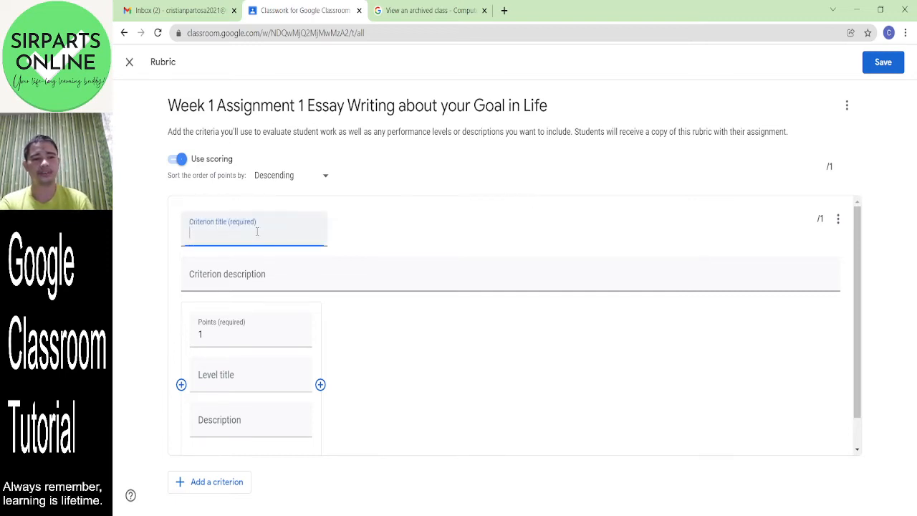
{"action": "type", "text": "Performance"}
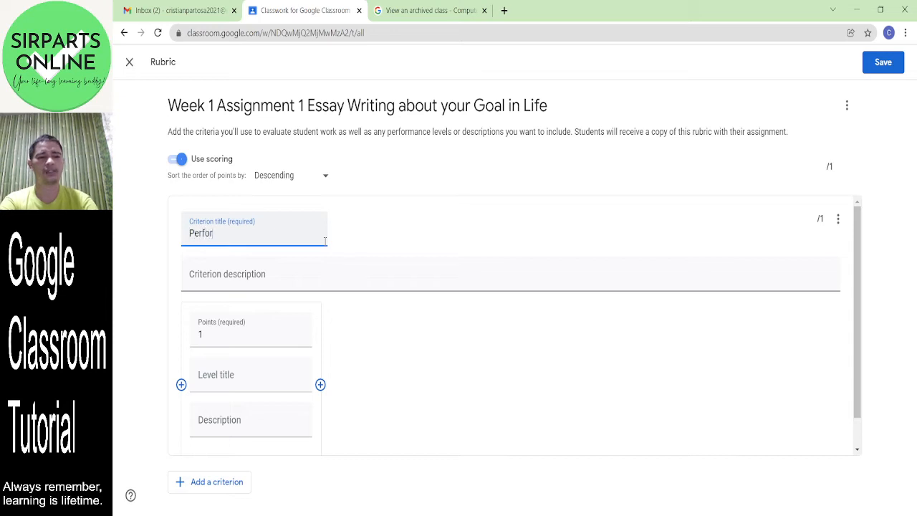
{"action": "left_click", "coordinate": [218, 282]}
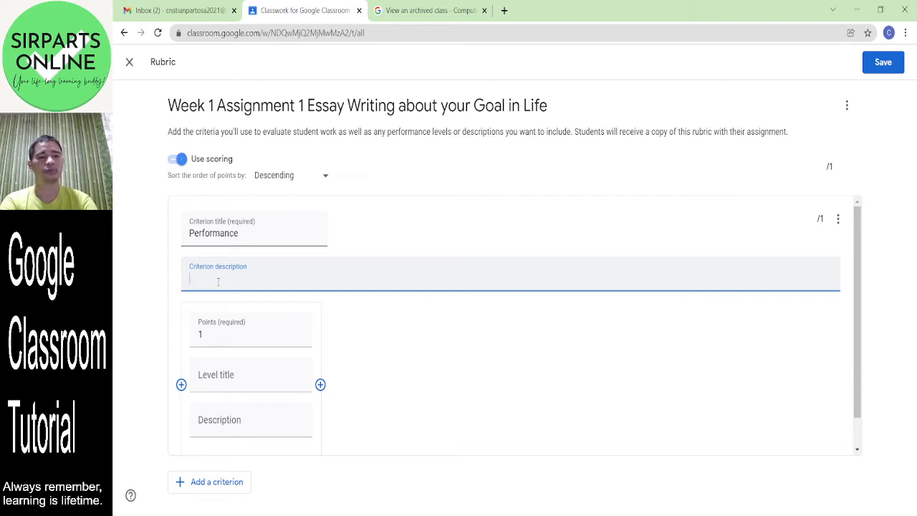
{"action": "type", "text": "Thi"}
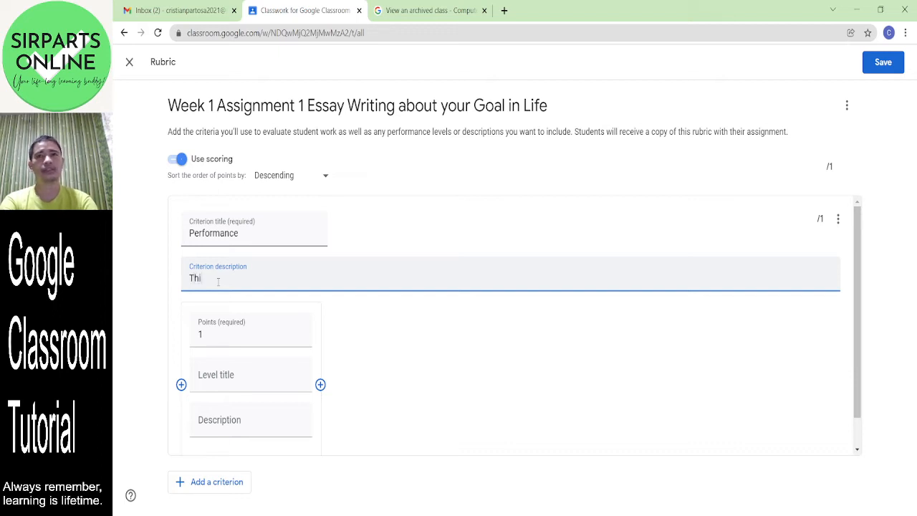
{"action": "type", "text": "s means"}
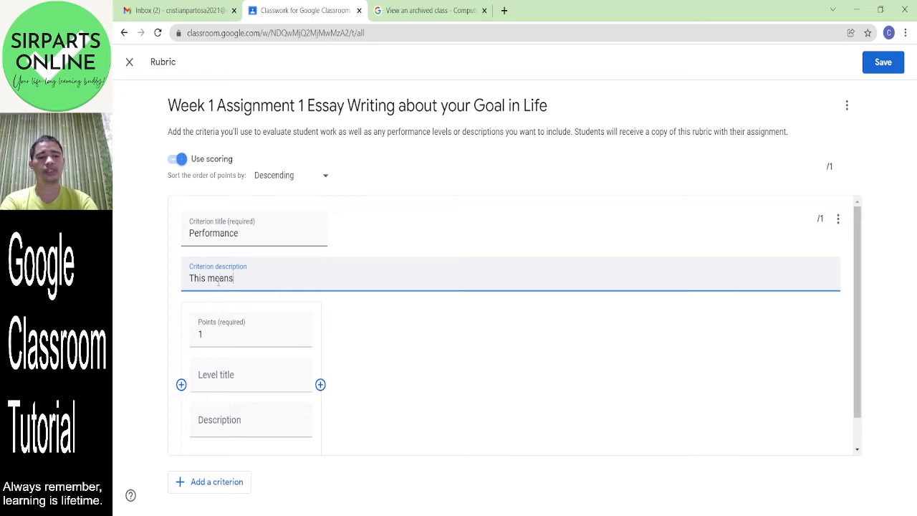
{"action": "type", "text": " the task is "}
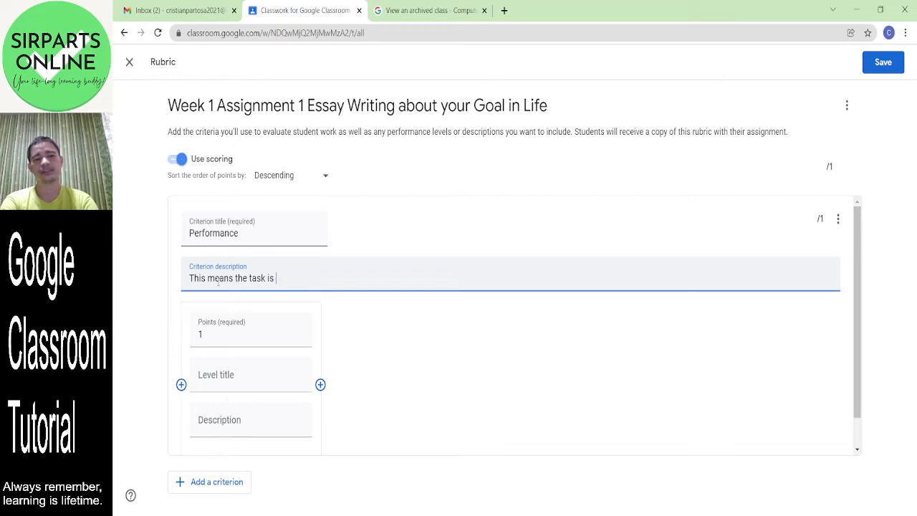
{"action": "type", "text": "performe"}
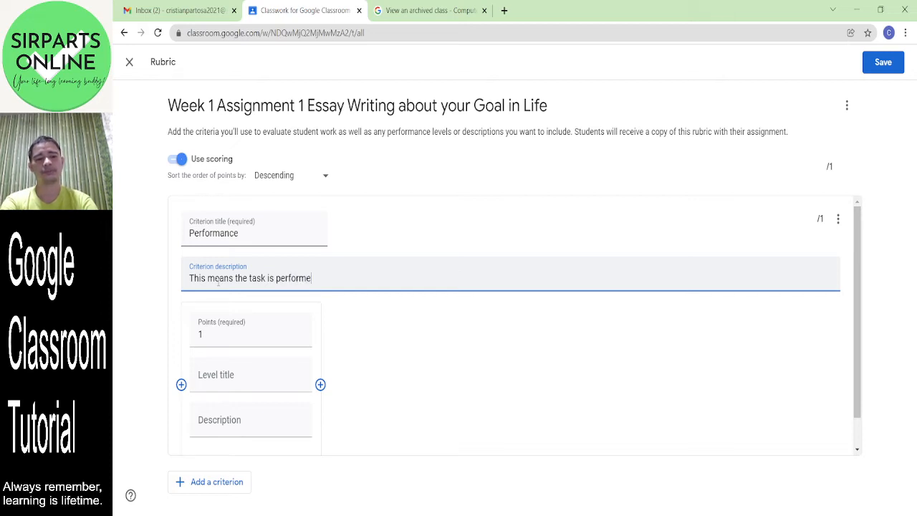
{"action": "type", "text": "d."}
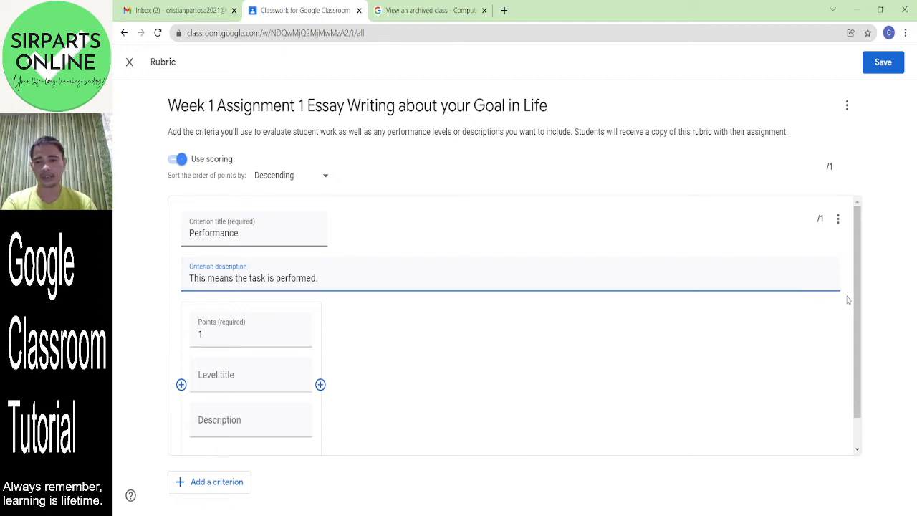
{"action": "left_click_drag", "start_coordinate": [858, 301], "coordinate": [857, 333]}
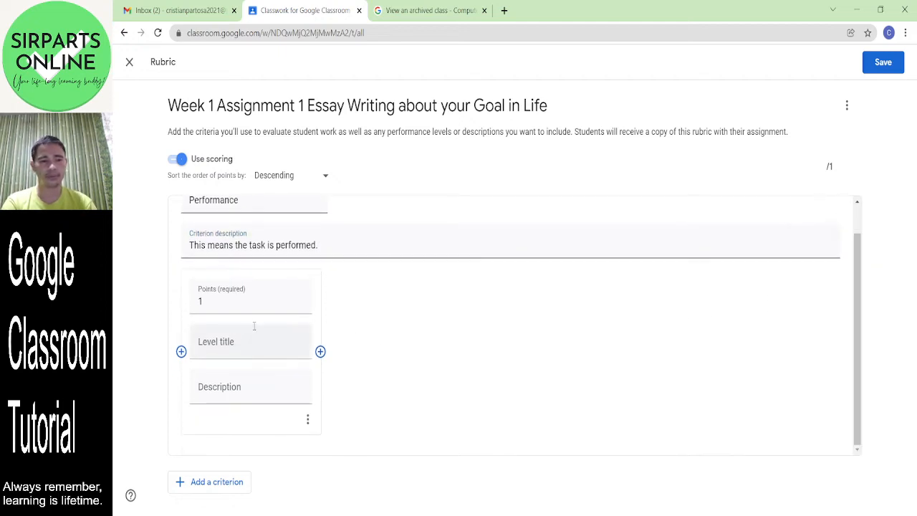
- Add three more Performance levels and set their points to 2, 3 and 0
{"action": "left_click", "coordinate": [321, 353]}
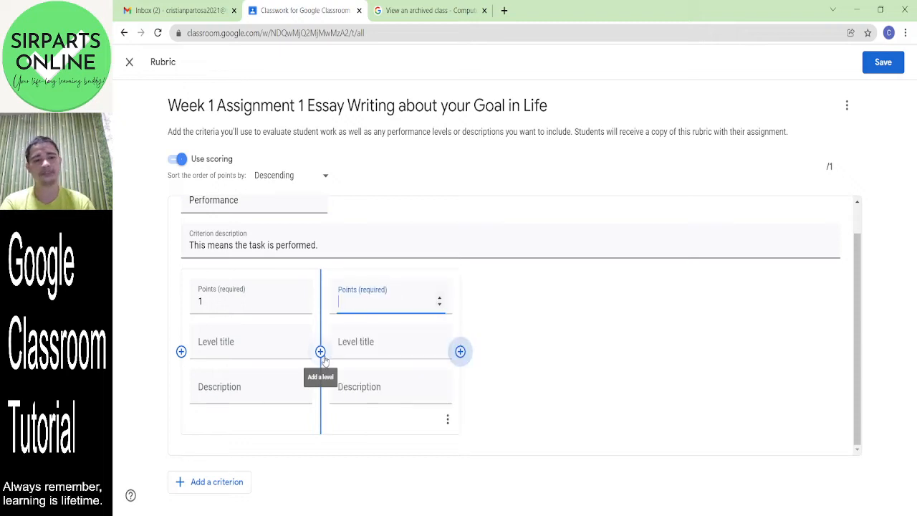
{"action": "left_click", "coordinate": [460, 352]}
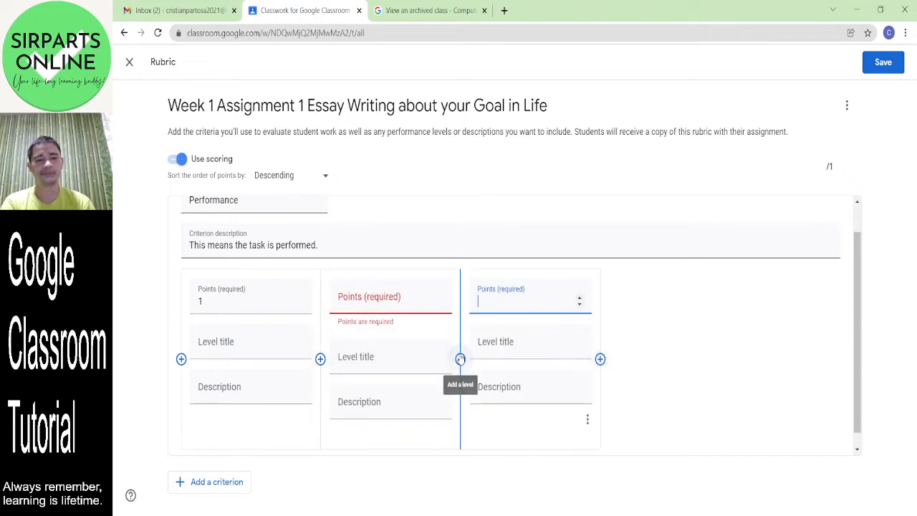
{"action": "left_click", "coordinate": [248, 307]}
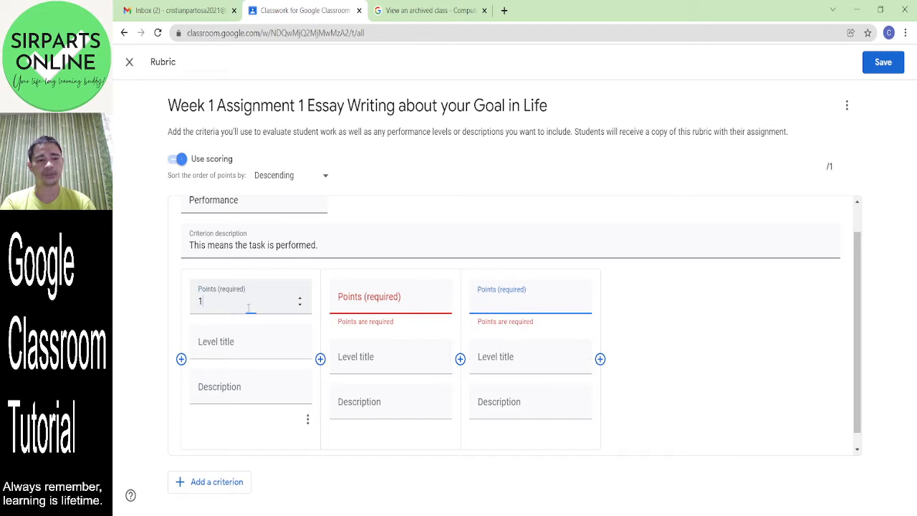
{"action": "left_click", "coordinate": [369, 306]}
{"action": "type", "text": "2"}
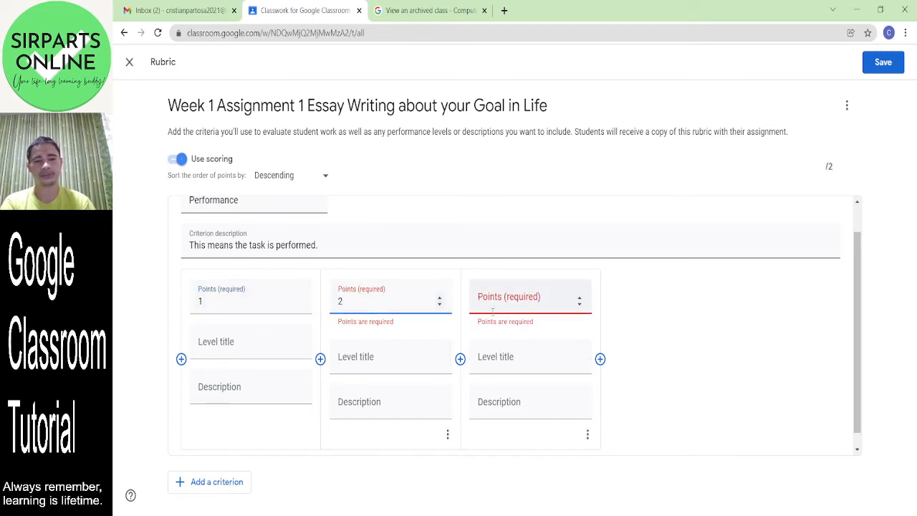
{"action": "left_click", "coordinate": [493, 311]}
{"action": "type", "text": "3"}
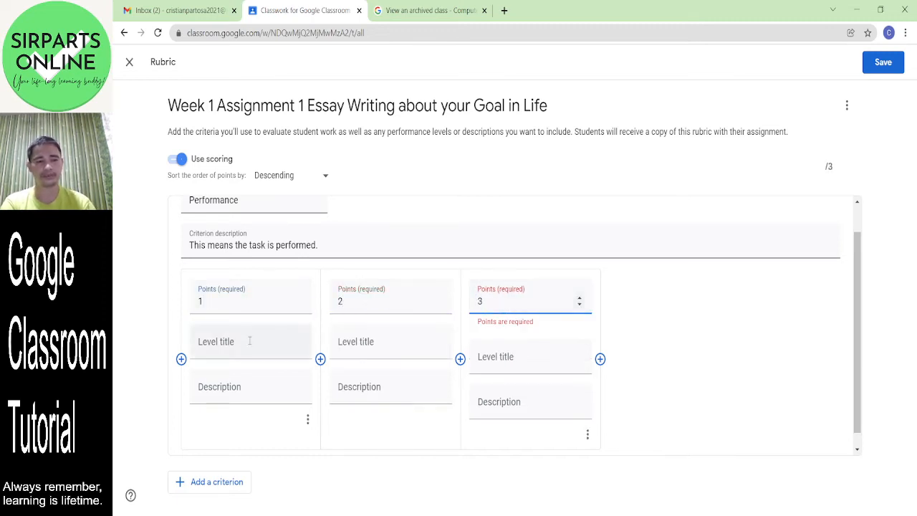
{"action": "left_click", "coordinate": [249, 341]}
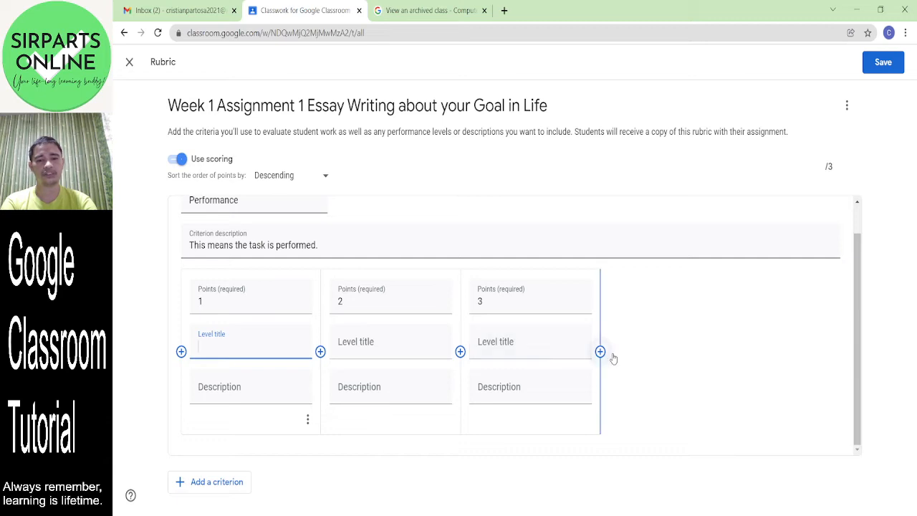
{"action": "left_click", "coordinate": [601, 352]}
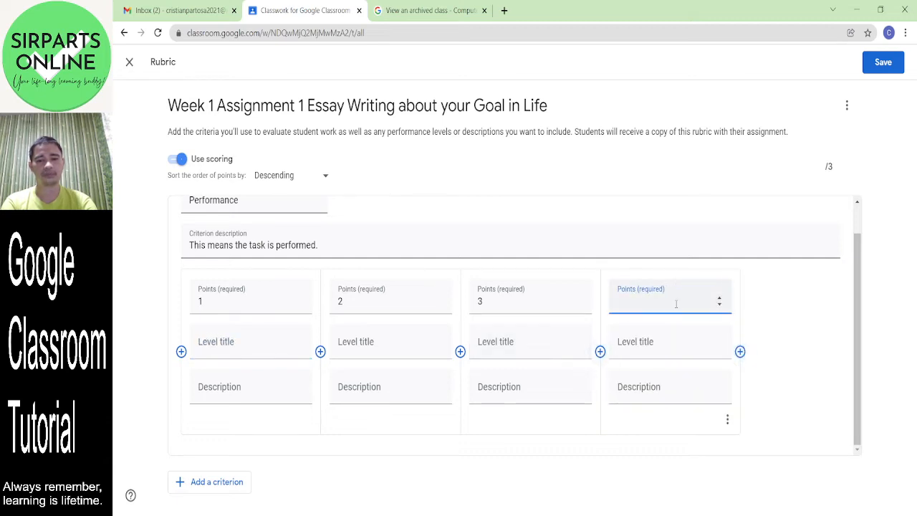
{"action": "type", "text": "0"}
- Title the Performance levels Fair, Good, Very Good and Bad
{"action": "left_click", "coordinate": [495, 351]}
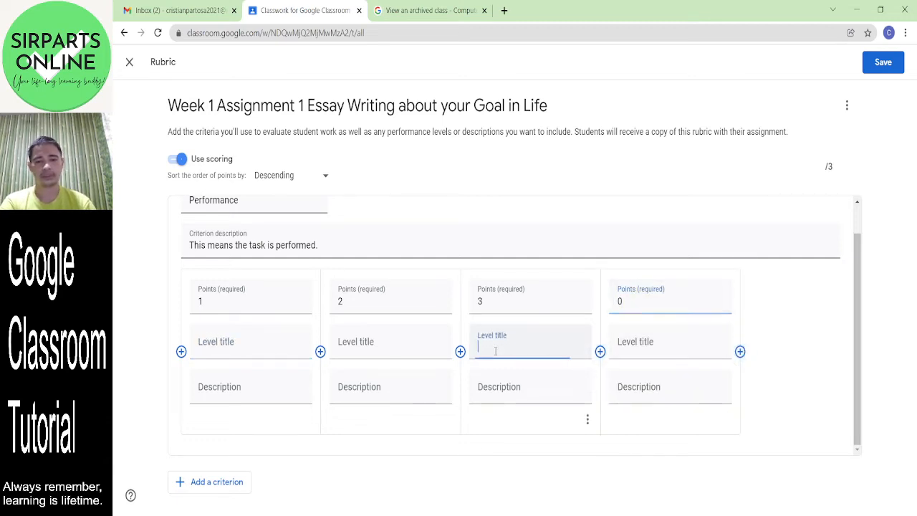
{"action": "left_click", "coordinate": [231, 347]}
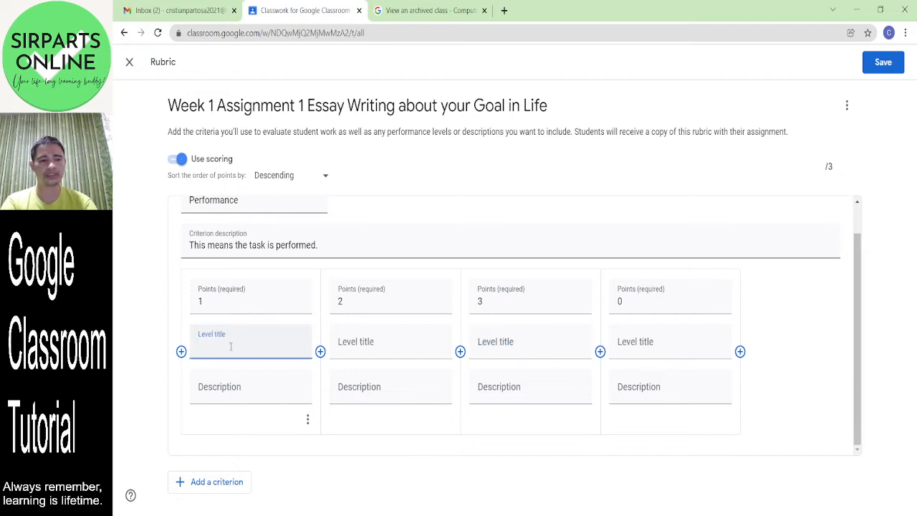
{"action": "type", "text": "Fair"}
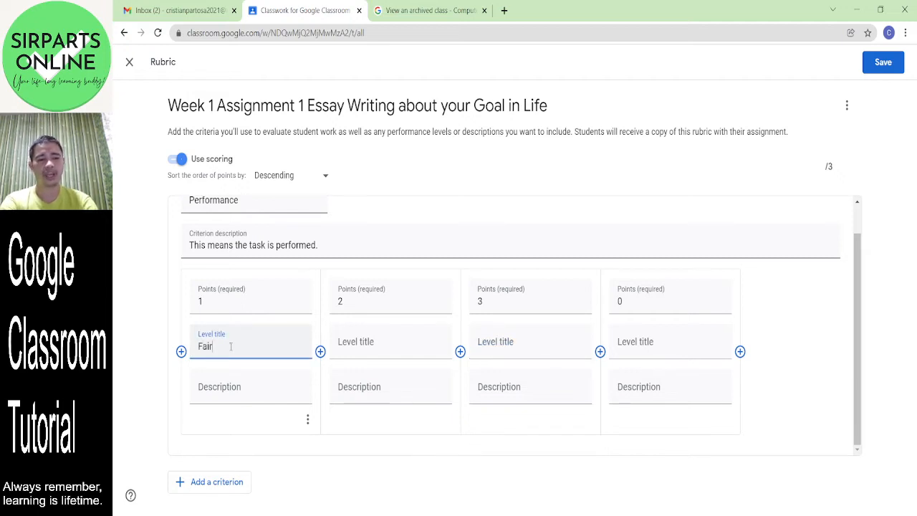
{"action": "left_click", "coordinate": [373, 342]}
{"action": "type", "text": "Good"}
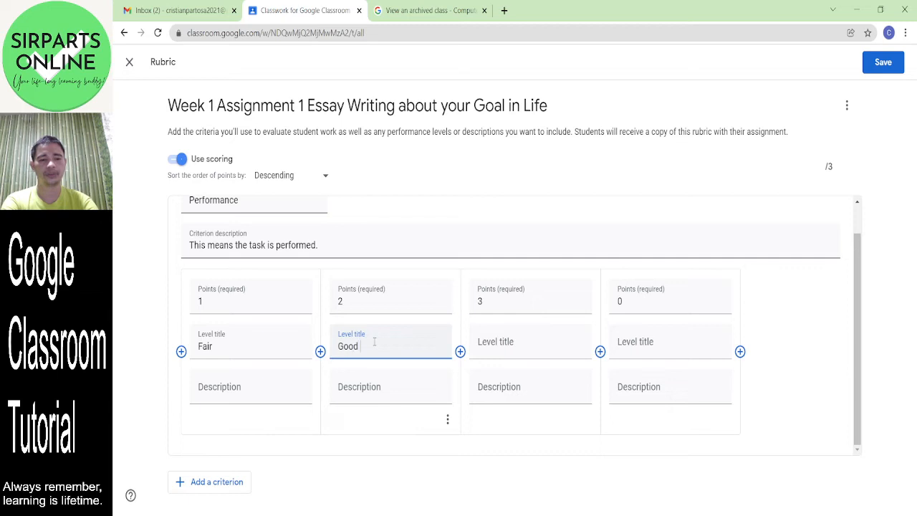
{"action": "left_click", "coordinate": [546, 351]}
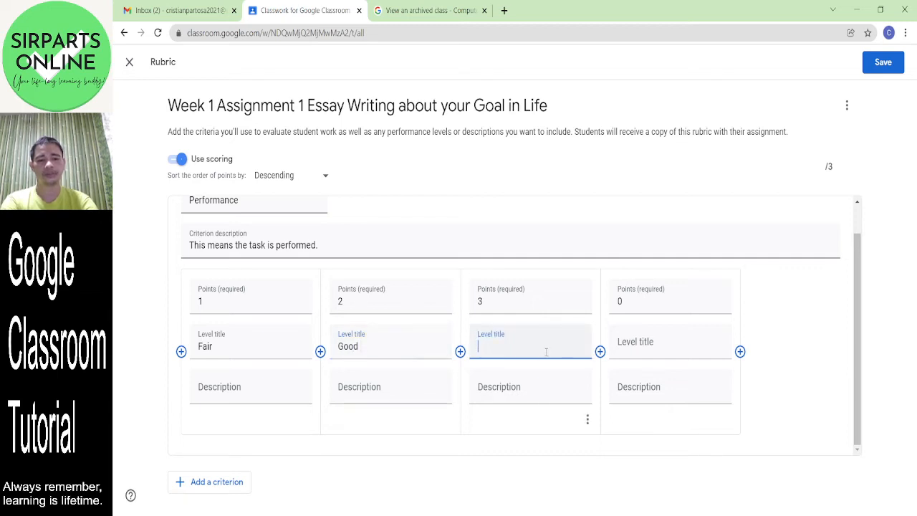
{"action": "type", "text": "Very Good"}
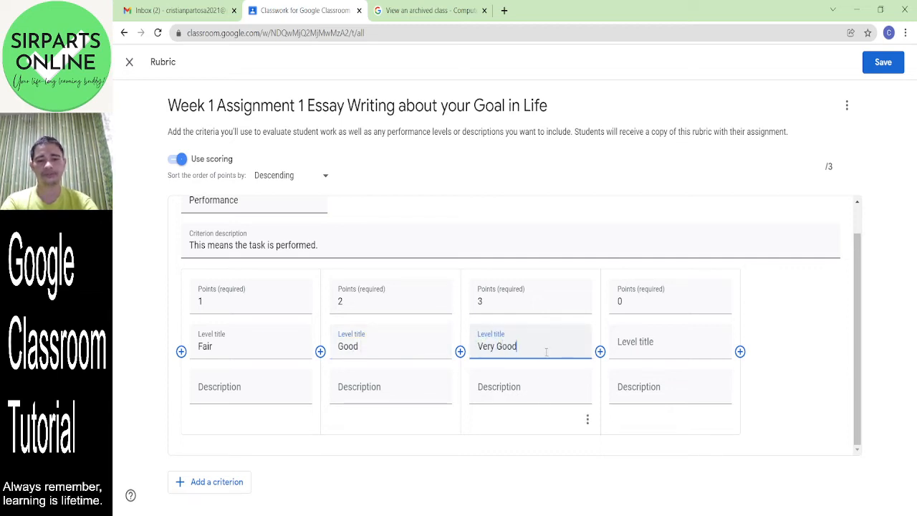
{"action": "left_click", "coordinate": [642, 353]}
{"action": "type", "text": "Ba"}
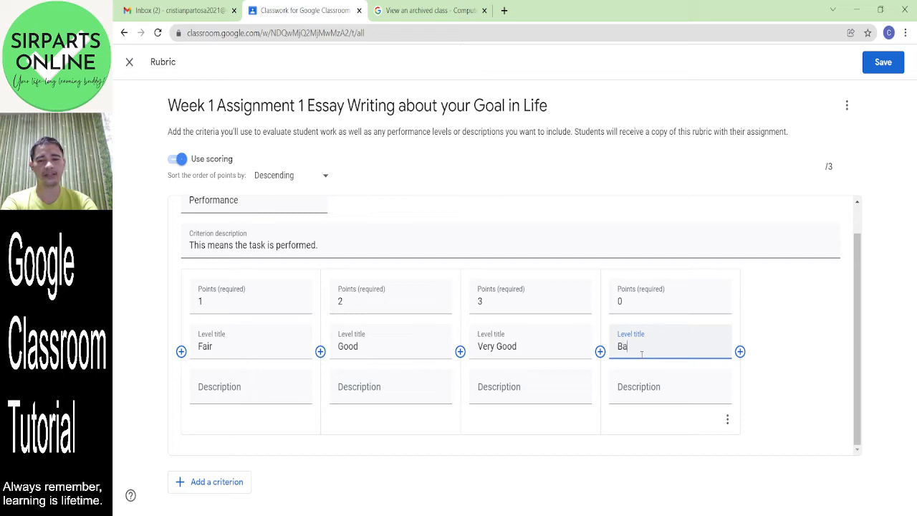
{"action": "type", "text": "d"}
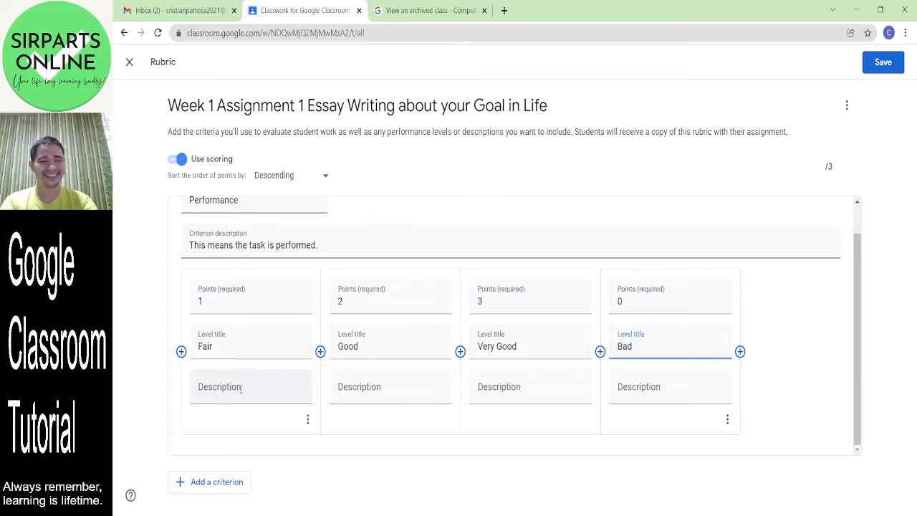
- Describe the Bad level as 'No output'
{"action": "left_click", "coordinate": [680, 385]}
{"action": "type", "text": "No"}
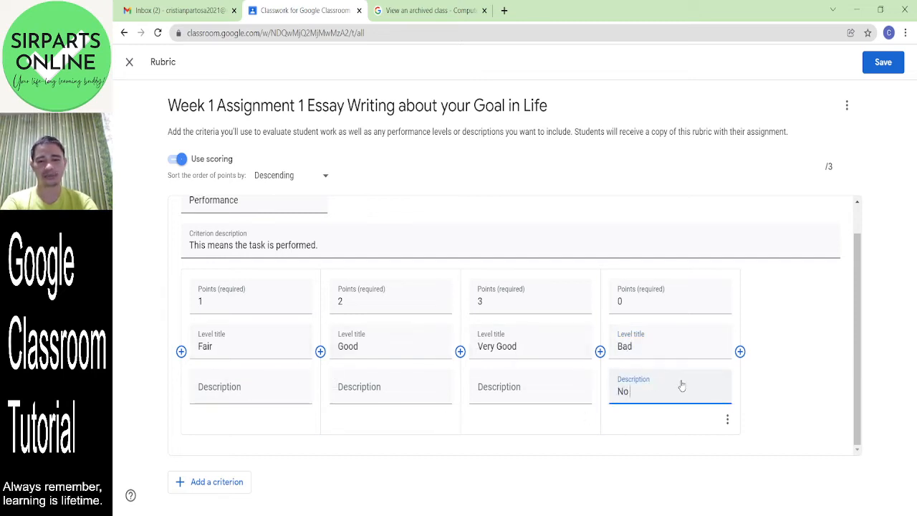
{"action": "type", "text": " output"}
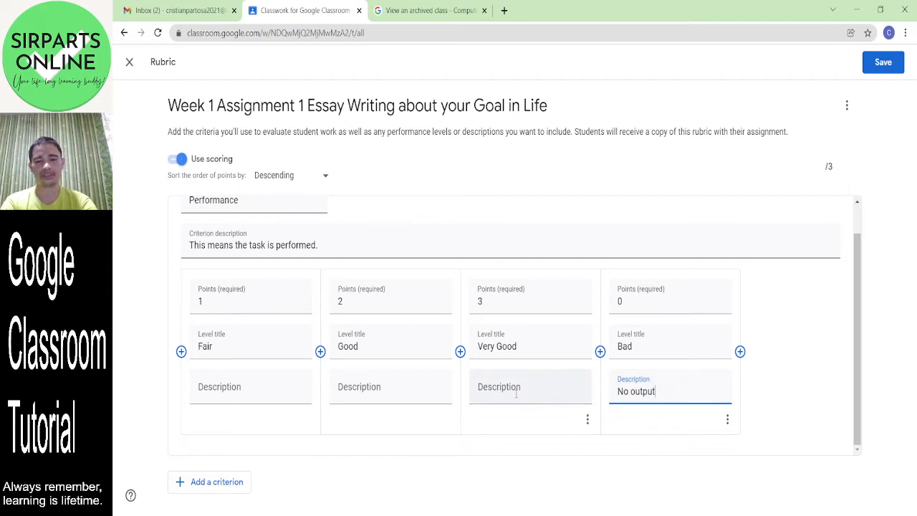
{"action": "left_click", "coordinate": [516, 393]}
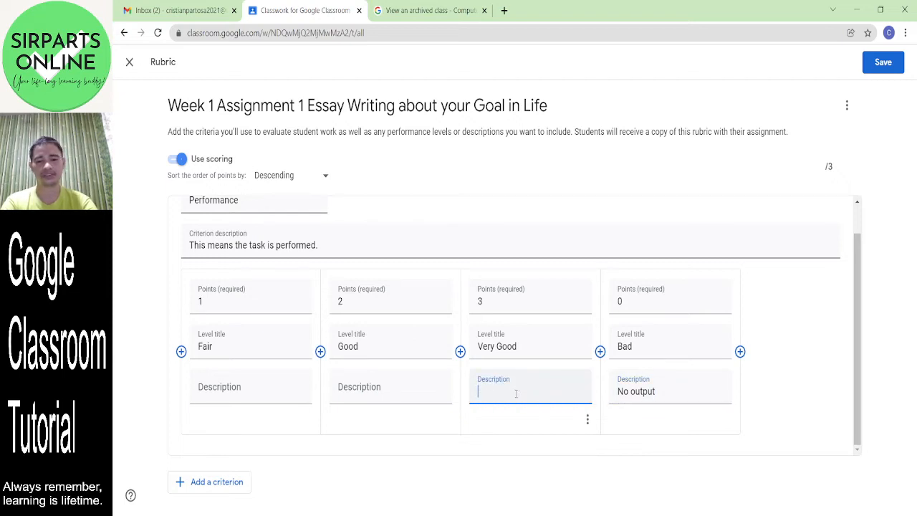
{"action": "left_click", "coordinate": [242, 385]}
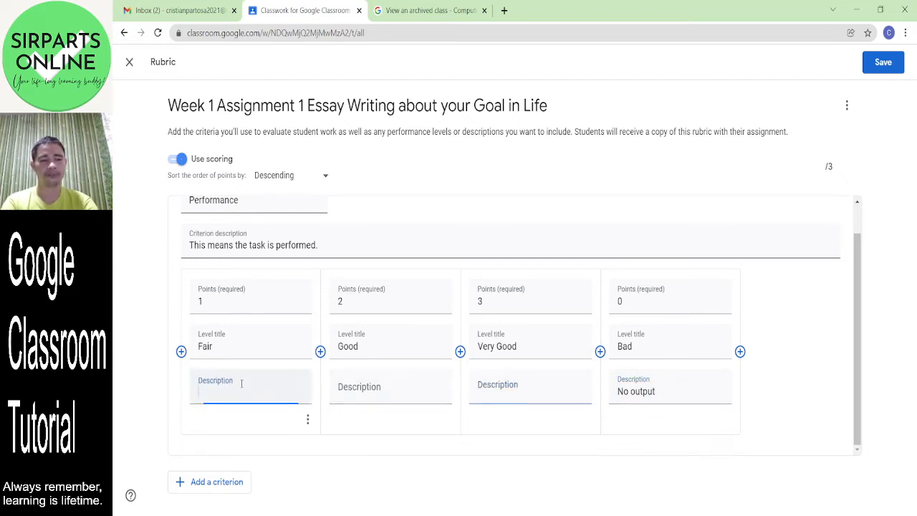
- Describe Very Good as 'All tasks are performed.', Good as one task not performed, and Fair as two
{"action": "left_click", "coordinate": [490, 395]}
{"action": "type", "text": "All tas"}
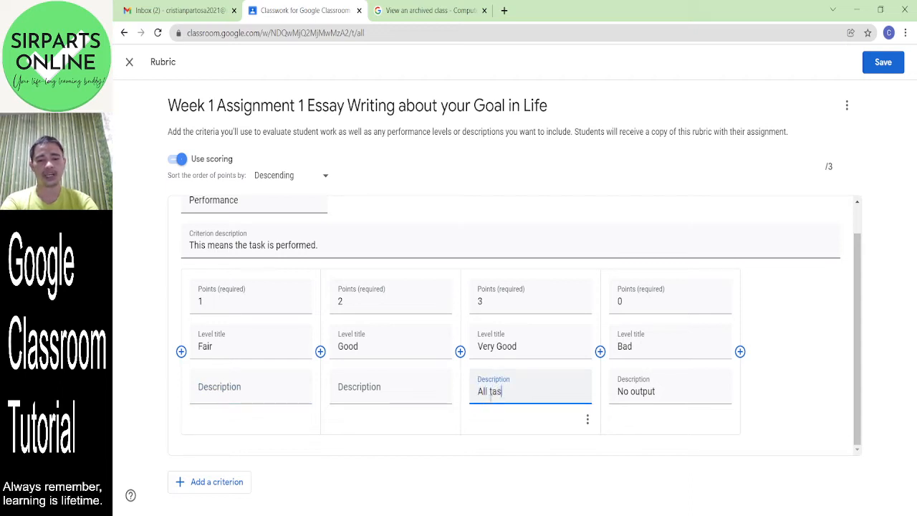
{"action": "type", "text": "ks are pe"}
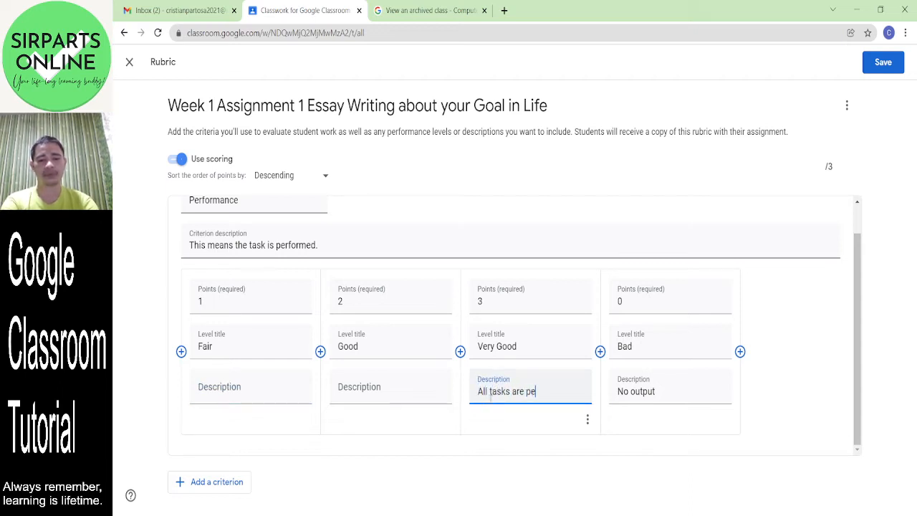
{"action": "type", "text": "rformed."}
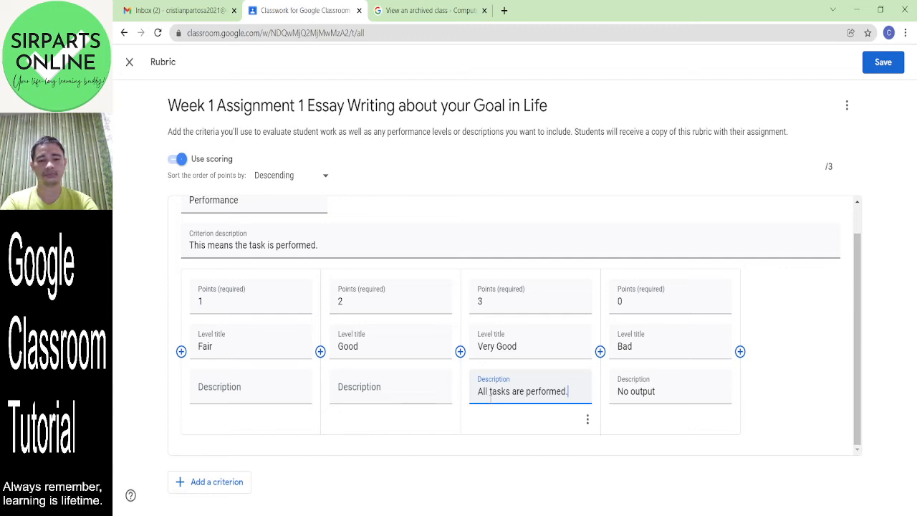
{"action": "left_click", "coordinate": [377, 391]}
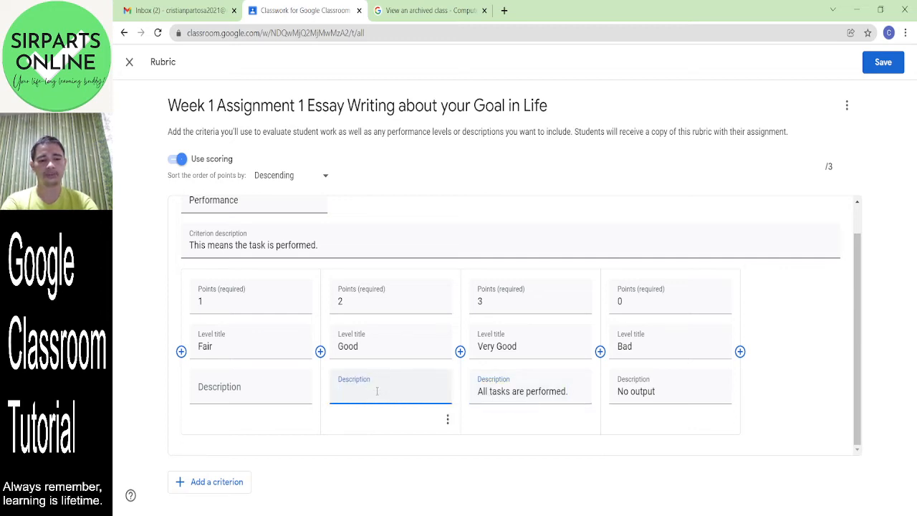
{"action": "type", "text": "One task is not performed."}
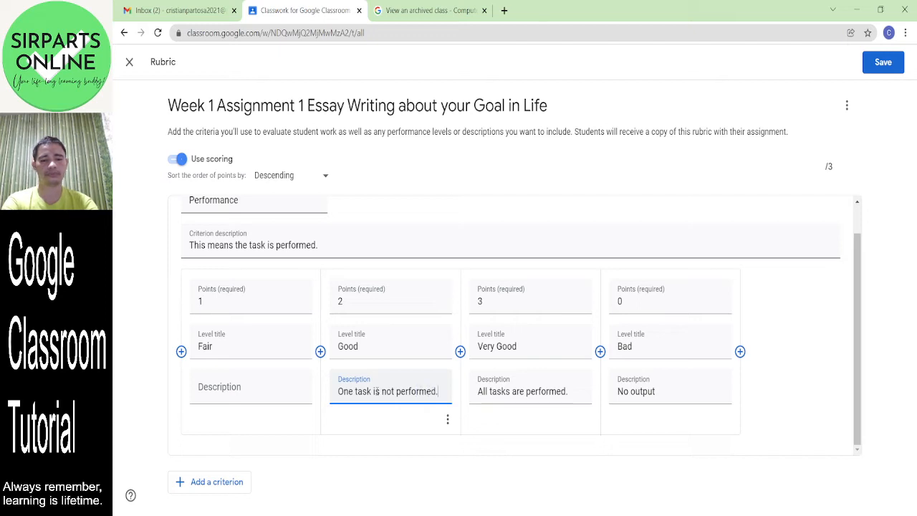
{"action": "left_click", "coordinate": [245, 388]}
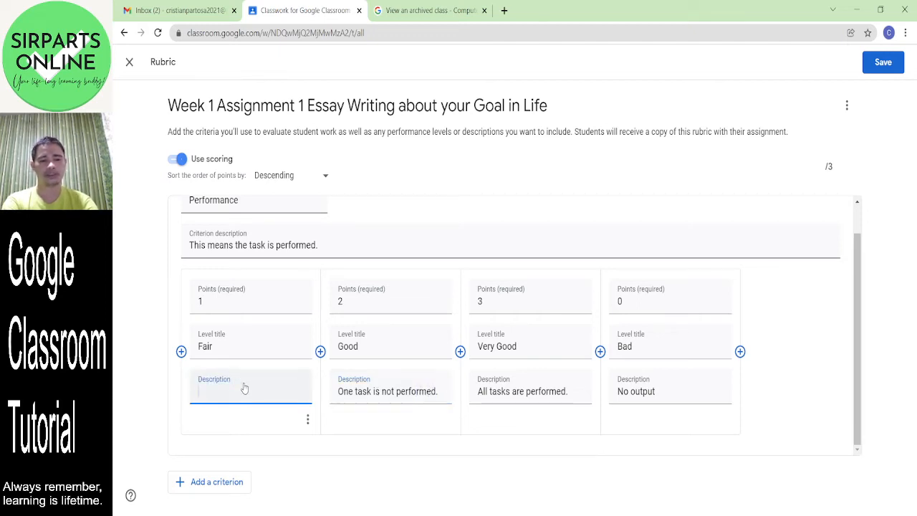
{"action": "type", "text": "More than 1 task "}
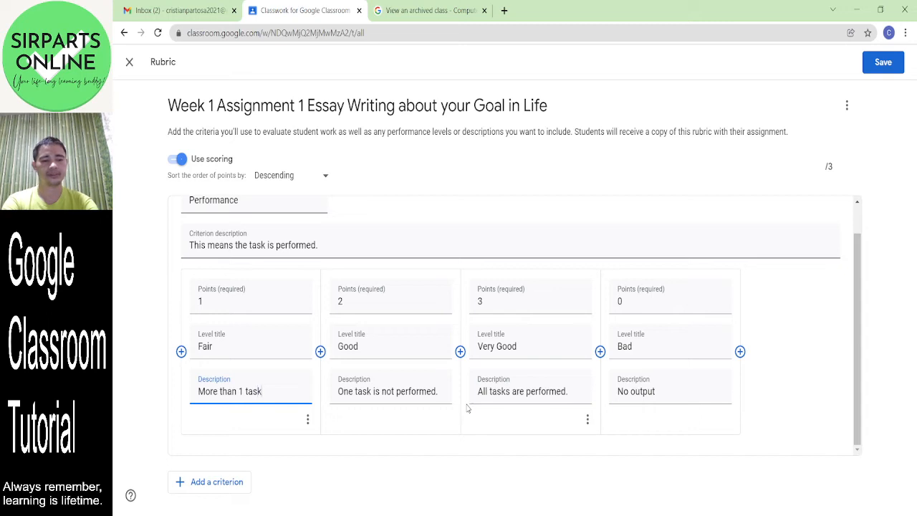
{"action": "type", "text": "is not p"}
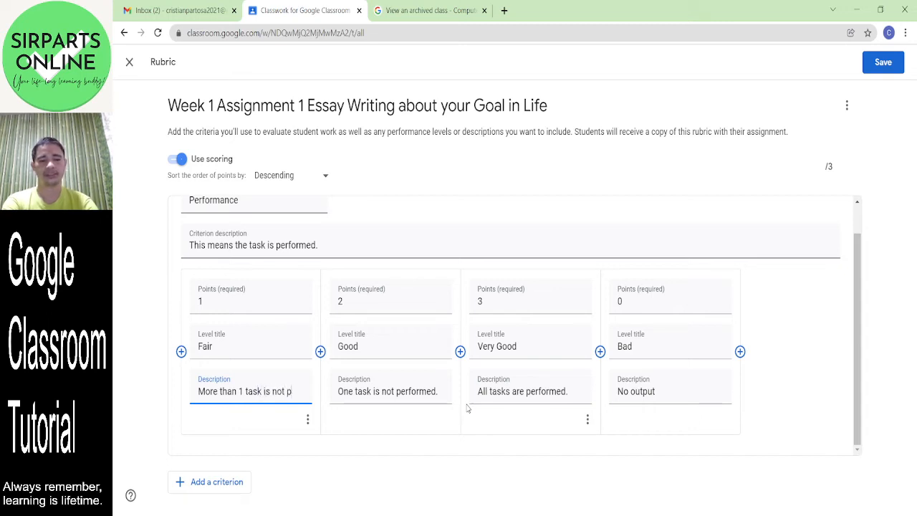
{"action": "type", "text": "or"}
{"action": "key", "text": "BackSpace"}
{"action": "key", "text": "BackSpace"}
{"action": "key", "text": "BackSpace"}
{"action": "key", "text": "BackSpace"}
{"action": "key", "text": "BackSpace"}
{"action": "key", "text": "BackSpace"}
{"action": "key", "text": "BackSpace"}
{"action": "key", "text": "BackSpace"}
{"action": "key", "text": "BackSpace"}
{"action": "key", "text": "BackSpace"}
{"action": "key", "text": "BackSpace"}
{"action": "key", "text": "BackSpace"}
{"action": "key", "text": "BackSpace"}
{"action": "key", "text": "BackSpace"}
{"action": "key", "text": "BackSpace"}
{"action": "key", "text": "BackSpace"}
{"action": "key", "text": "BackSpace"}
{"action": "key", "text": "BackSpace"}
{"action": "key", "text": "BackSpace"}
{"action": "key", "text": "BackSpace"}
{"action": "type", "text": "Two tasks ar"}
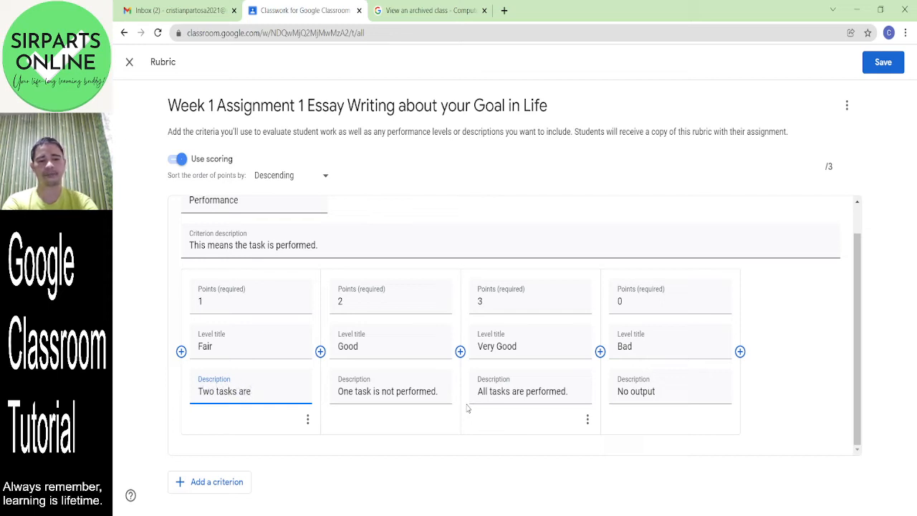
{"action": "type", "text": "e"}
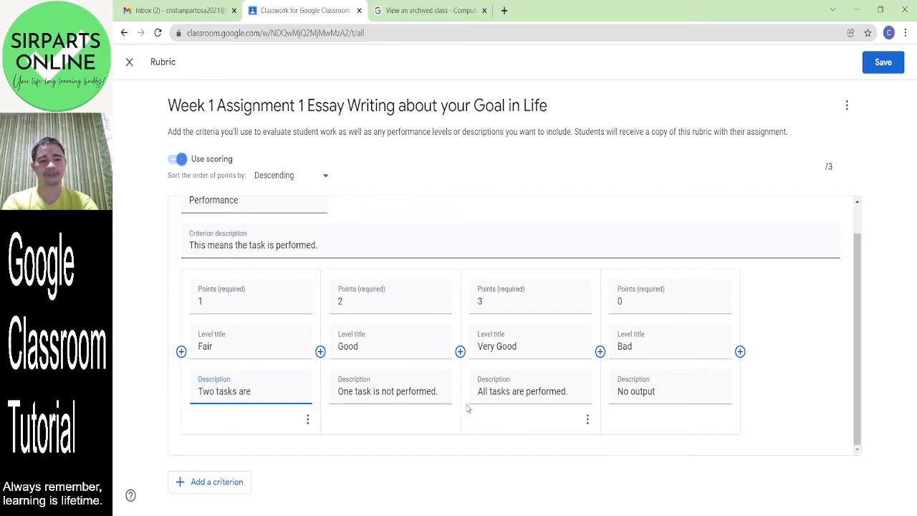
{"action": "key", "text": "BackSpace"}
{"action": "key", "text": "BackSpace"}
{"action": "key", "text": "BackSpace"}
{"action": "type", "text": "were not"}
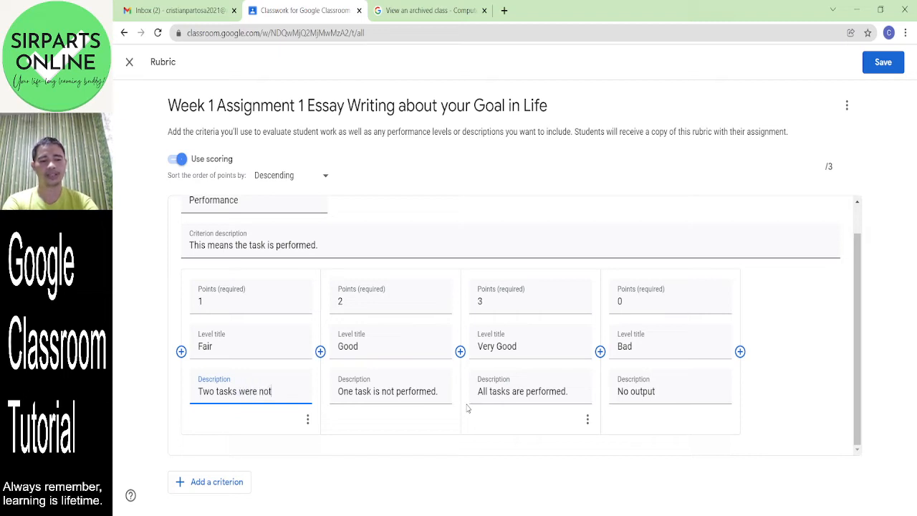
{"action": "type", "text": " performed."}
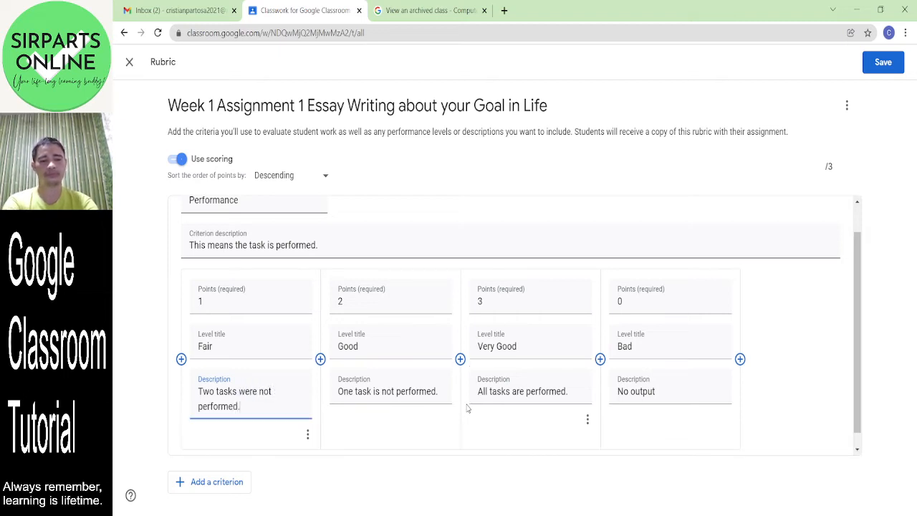
- Correct the Good and Fair wording to 'One task is' and 'Two tasks are not performed'
{"action": "left_click", "coordinate": [382, 391]}
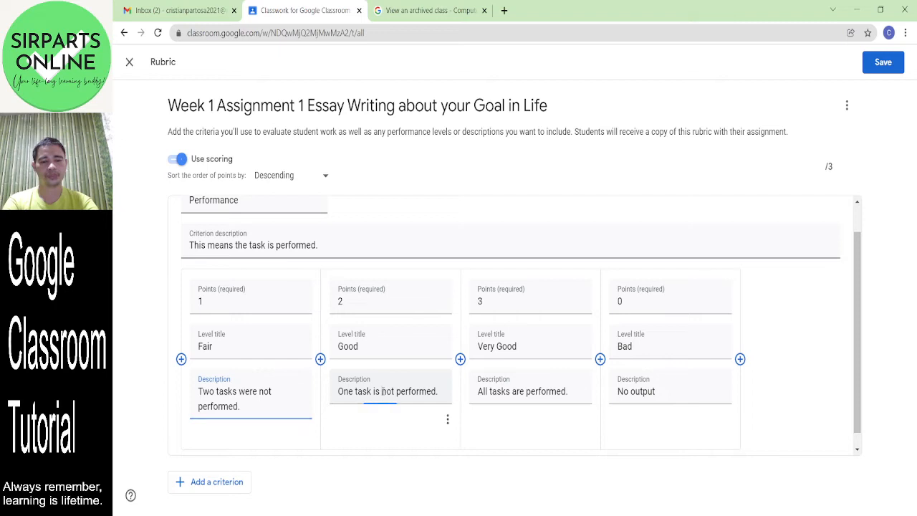
{"action": "key", "text": "BackSpace"}
{"action": "key", "text": "BackSpace"}
{"action": "key", "text": "BackSpace"}
{"action": "type", "text": "wans"}
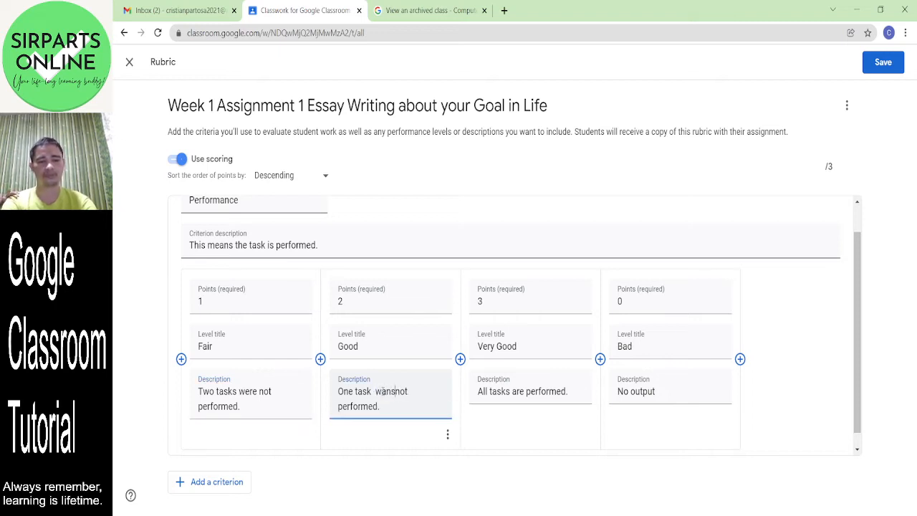
{"action": "key", "text": "BackSpace"}
{"action": "key", "text": "BackSpace"}
{"action": "type", "text": "s"}
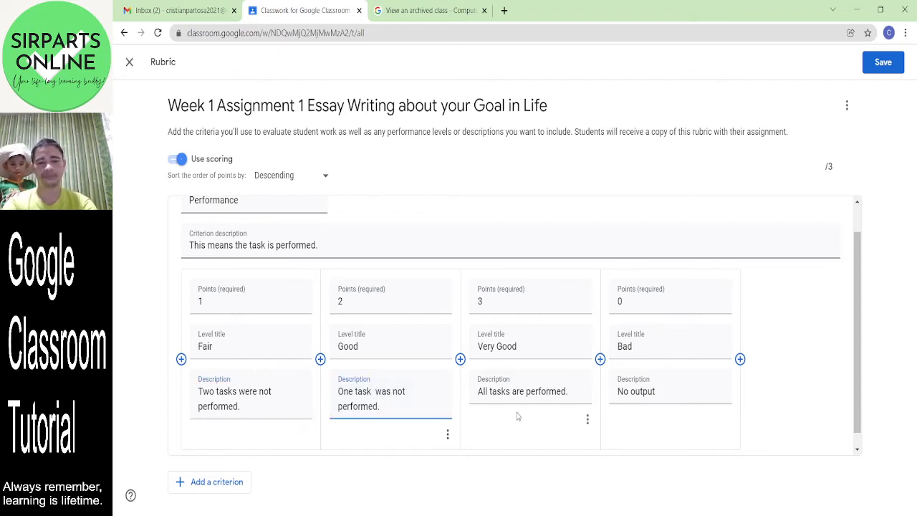
{"action": "key", "text": "BackSpace"}
{"action": "key", "text": "BackSpace"}
{"action": "key", "text": "BackSpace"}
{"action": "key", "text": "BackSpace"}
{"action": "type", "text": "a"}
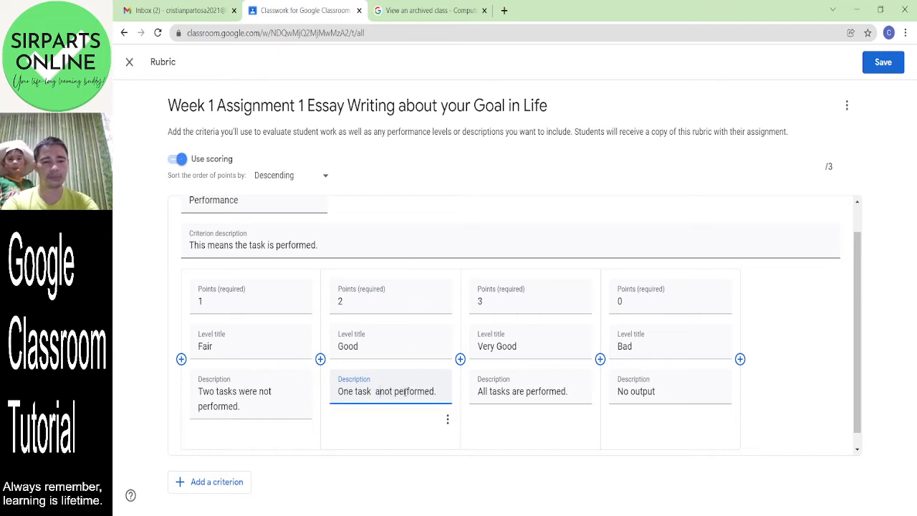
{"action": "type", "text": "re"}
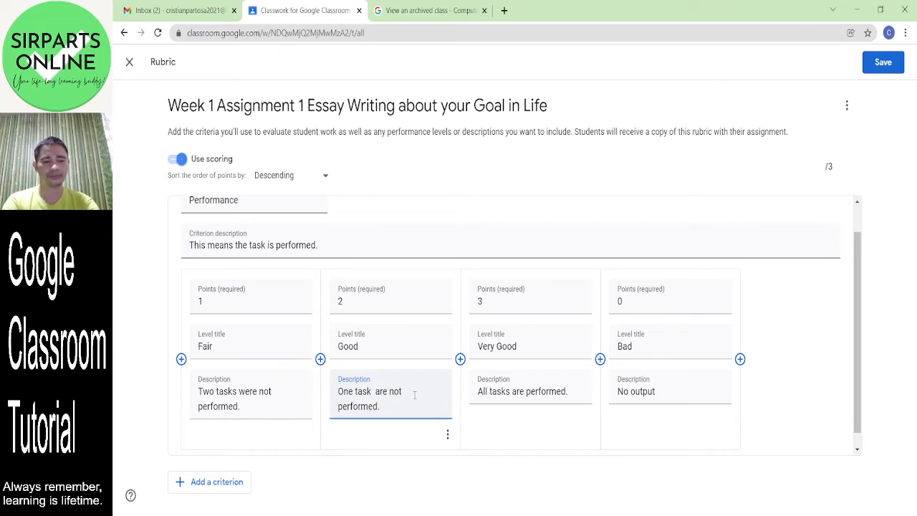
{"action": "key", "text": "BackSpace"}
{"action": "key", "text": "BackSpace"}
{"action": "key", "text": "BackSpace"}
{"action": "key", "text": "BackSpace"}
{"action": "type", "text": "is"}
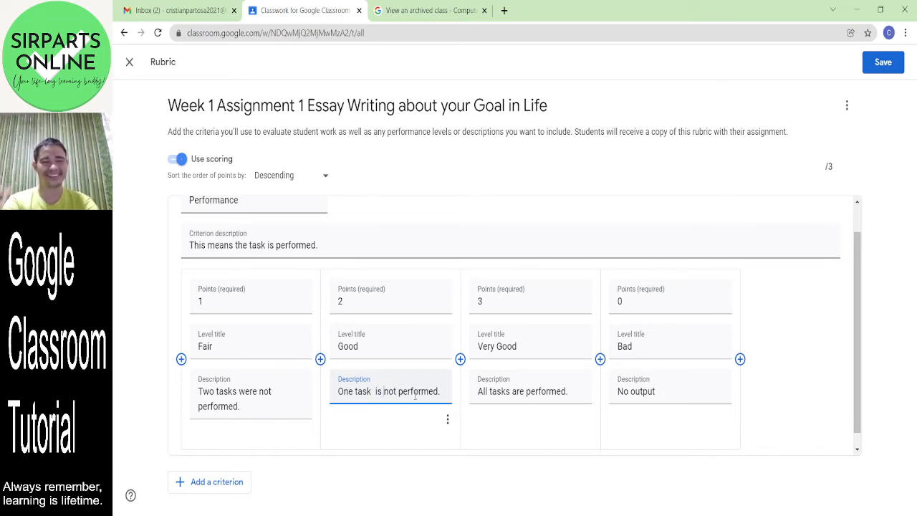
{"action": "left_click", "coordinate": [259, 391]}
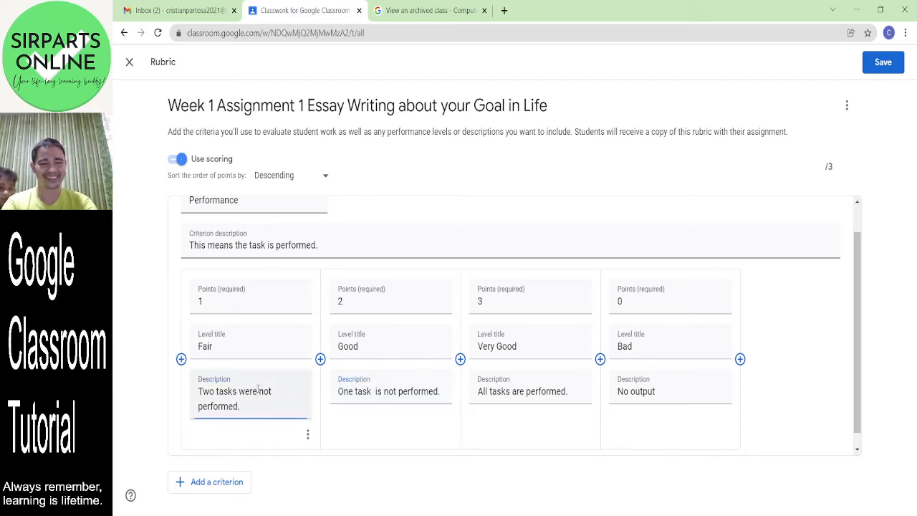
{"action": "key", "text": "BackSpace"}
{"action": "key", "text": "BackSpace"}
{"action": "key", "text": "BackSpace"}
{"action": "key", "text": "BackSpace"}
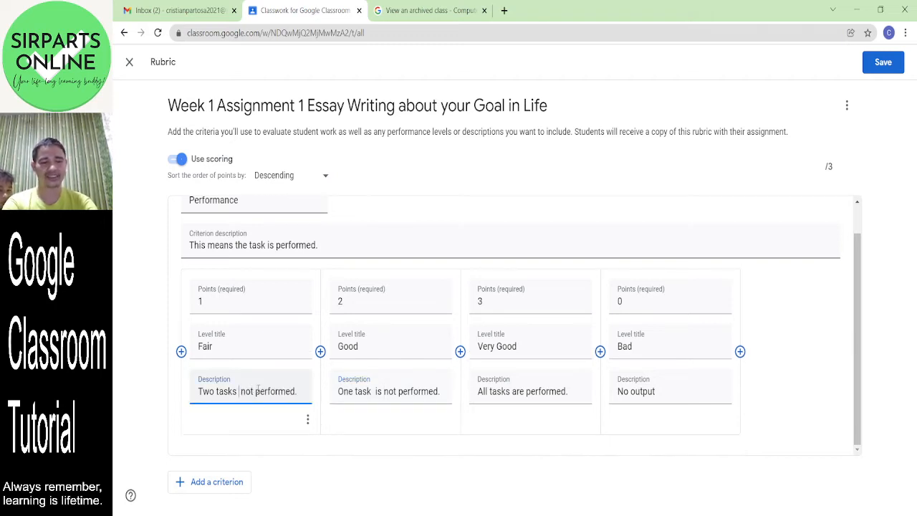
{"action": "type", "text": "are"}
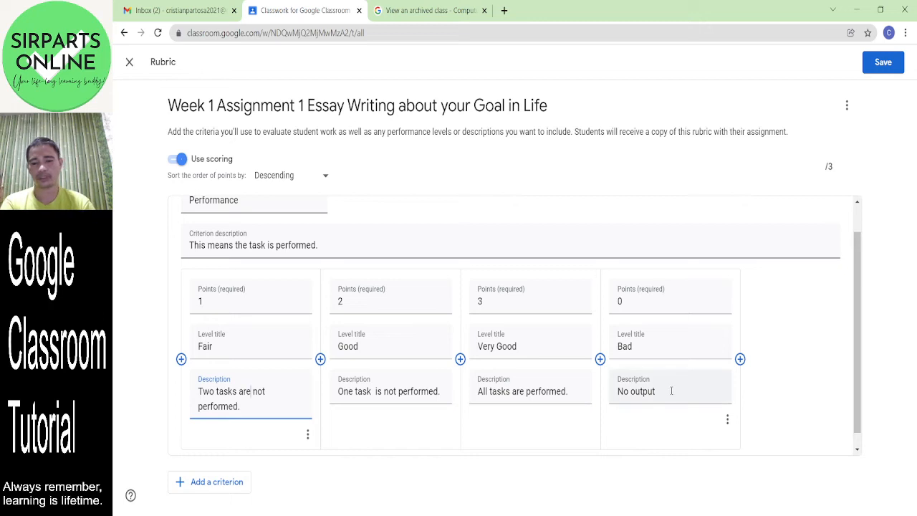
- Replace the Bad description with 'More than two tasks are not performed.'
{"action": "left_click", "coordinate": [671, 391]}
{"action": "key", "text": "BackSpace"}
{"action": "key", "text": "BackSpace"}
{"action": "key", "text": "BackSpace"}
{"action": "key", "text": "BackSpace"}
{"action": "key", "text": "BackSpace"}
{"action": "key", "text": "BackSpace"}
{"action": "key", "text": "BackSpace"}
{"action": "key", "text": "BackSpace"}
{"action": "key", "text": "BackSpace"}
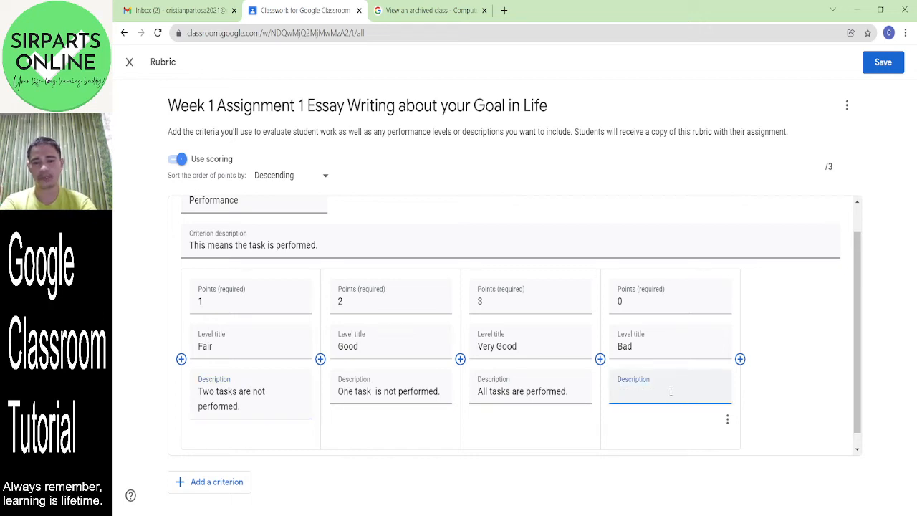
{"action": "type", "text": "More than two tasks"}
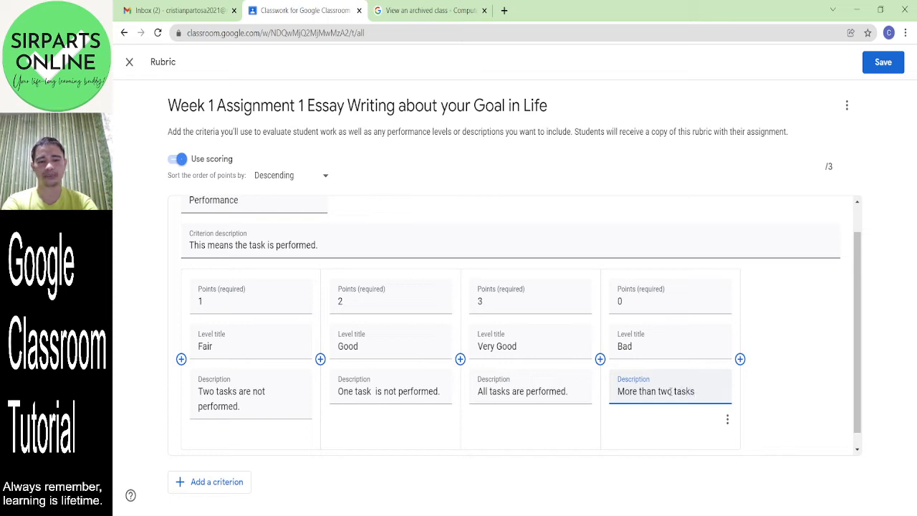
{"action": "type", "text": " are not perf"}
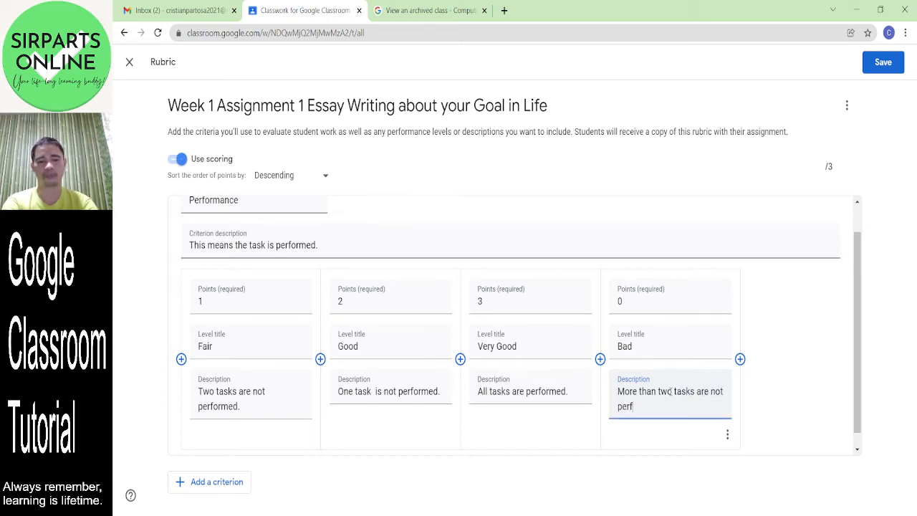
{"action": "type", "text": "ormed."}
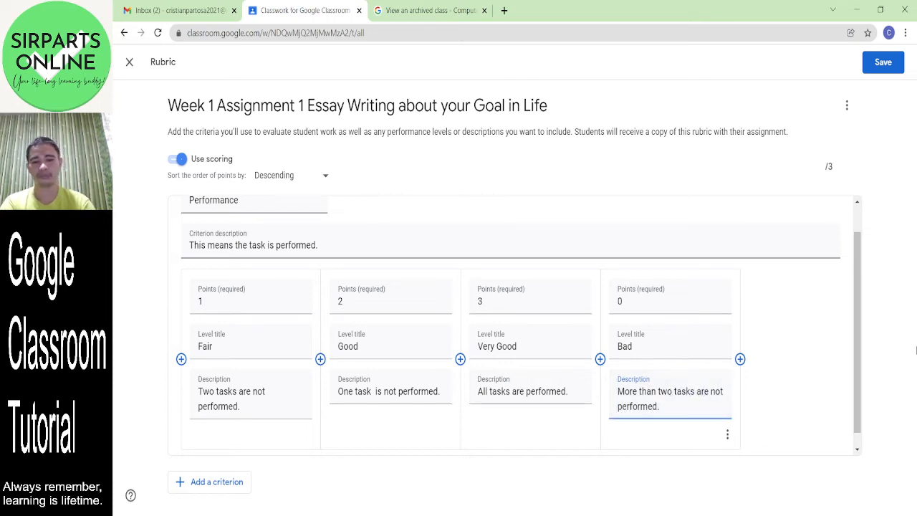
{"action": "scroll", "coordinate": [860, 292], "scroll_direction": "down", "scroll_amount": 1}
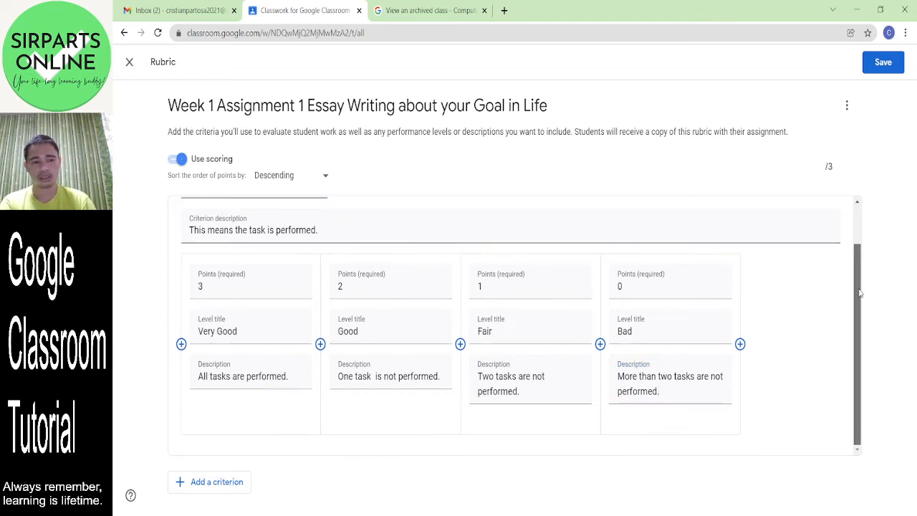
- Add a second criterion titled Errors, described as the number of errors in the output
{"action": "left_click", "coordinate": [192, 490]}
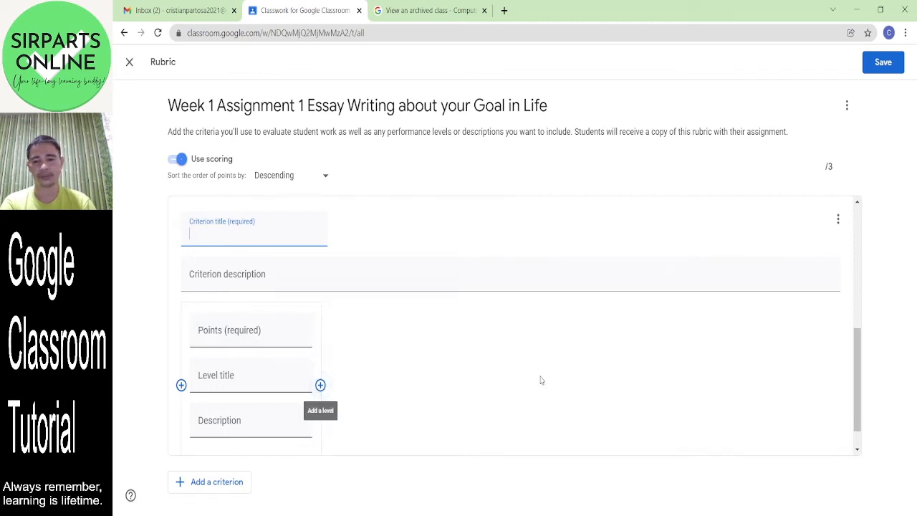
{"action": "left_click", "coordinate": [859, 362]}
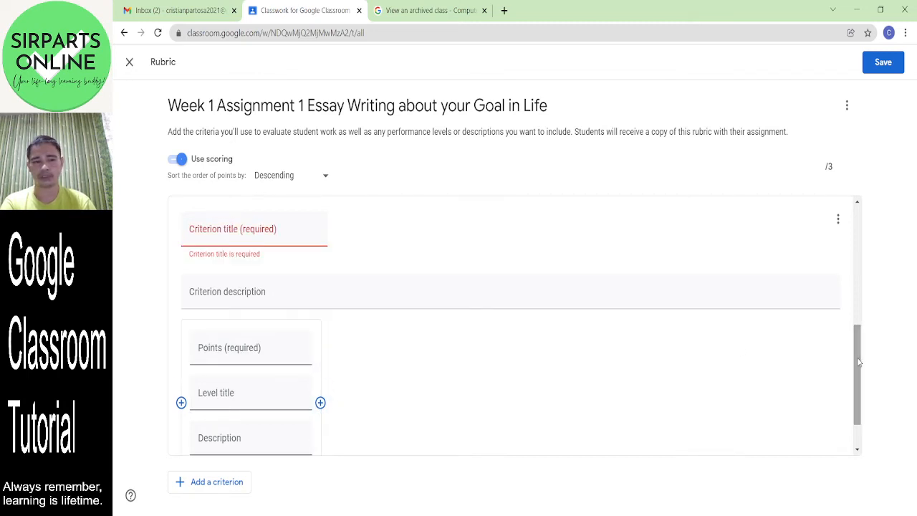
{"action": "left_click", "coordinate": [216, 237]}
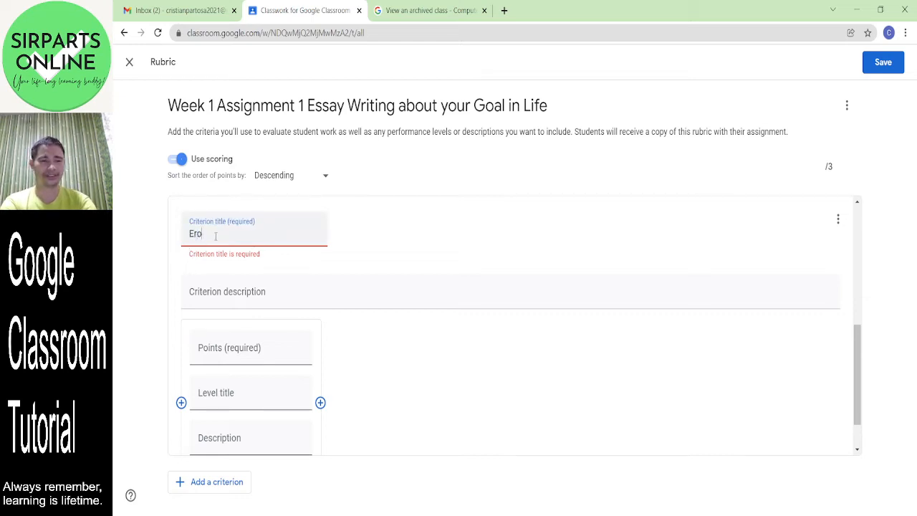
{"action": "type", "text": "Erros"}
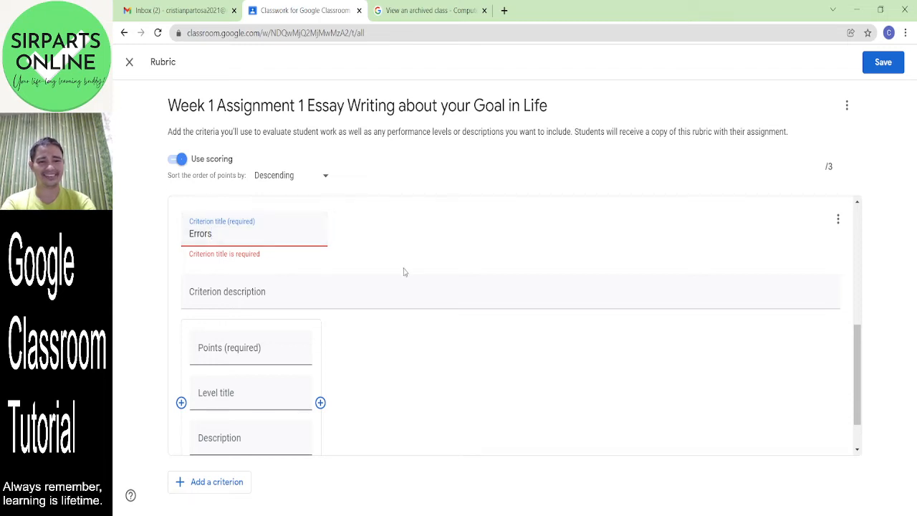
{"action": "left_click", "coordinate": [258, 290]}
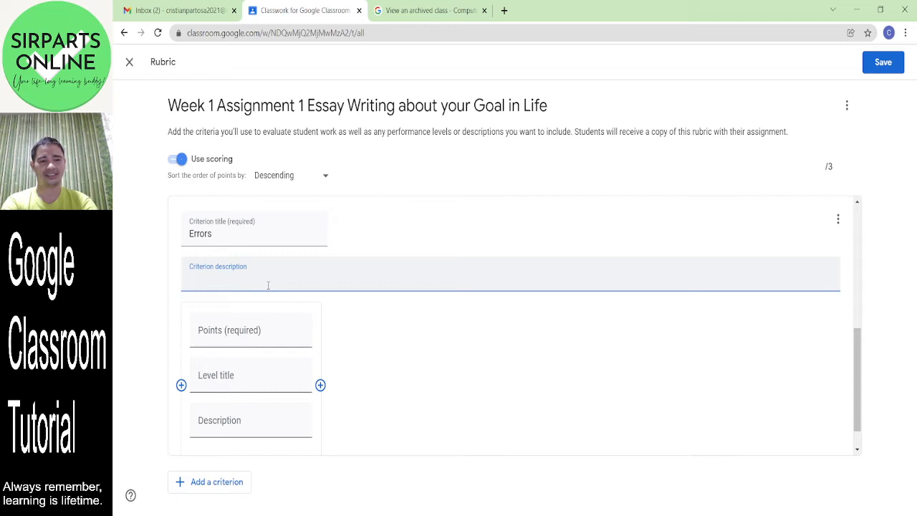
{"action": "type", "text": "This e"}
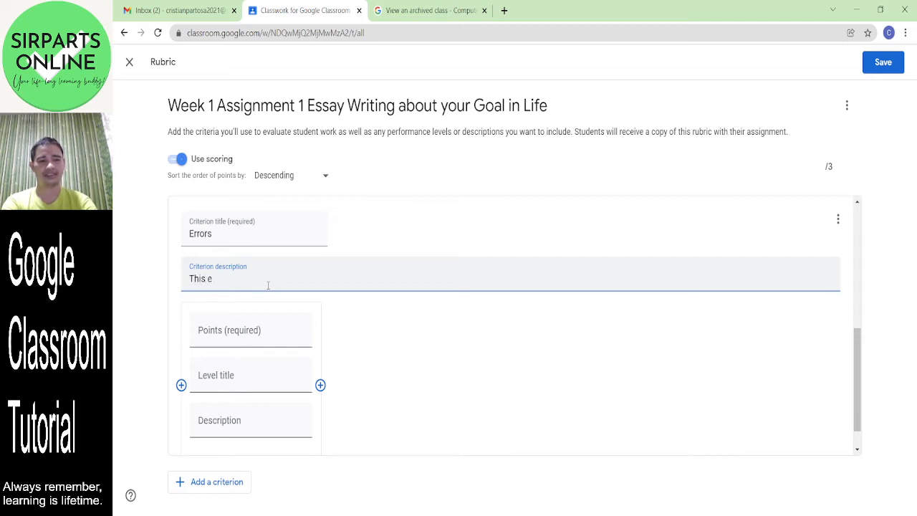
{"action": "type", "text": "anens the number of "}
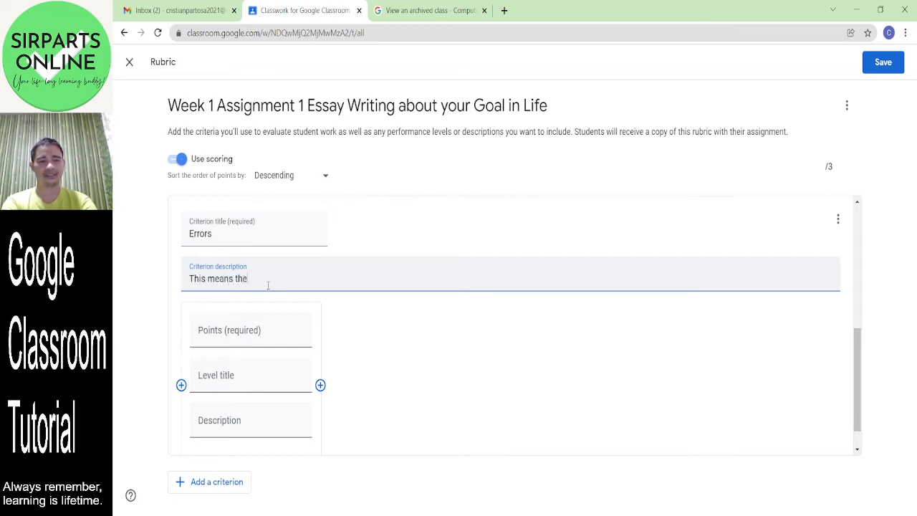
{"action": "type", "text": "err"}
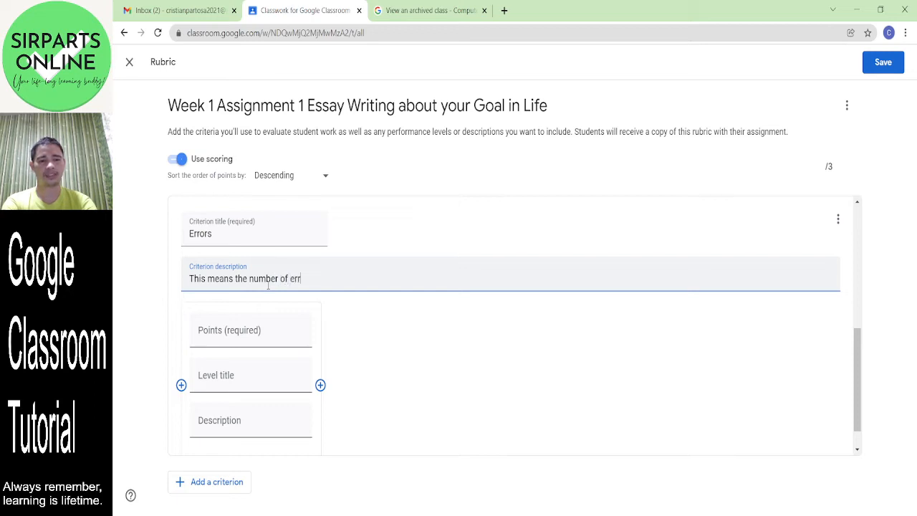
{"action": "type", "text": "ors in the"}
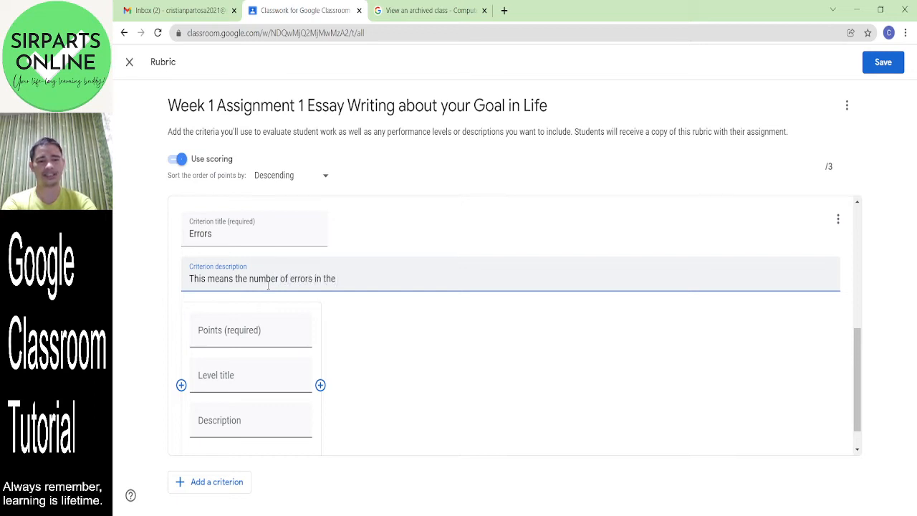
{"action": "type", "text": " ou"}
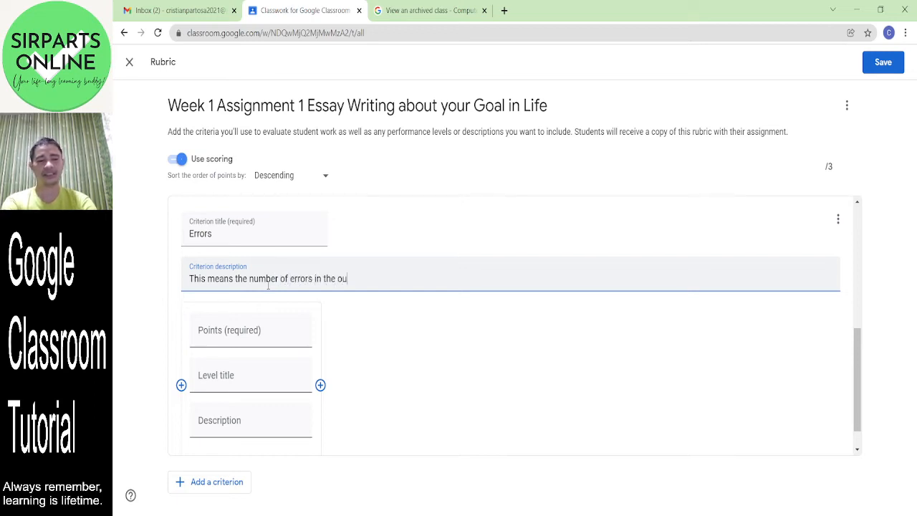
{"action": "type", "text": "tput."}
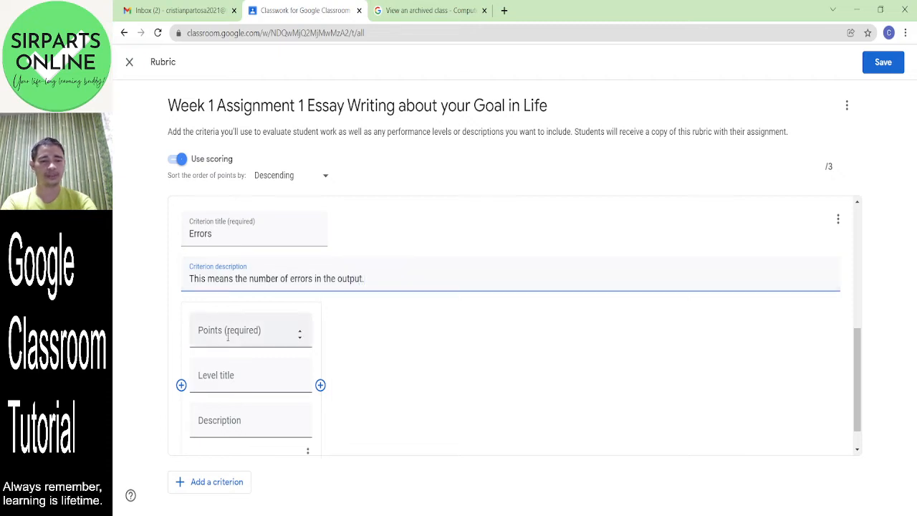
- Add three more Errors levels and give the four levels 0, 1, 2 and 3 points
{"action": "left_click", "coordinate": [320, 385]}
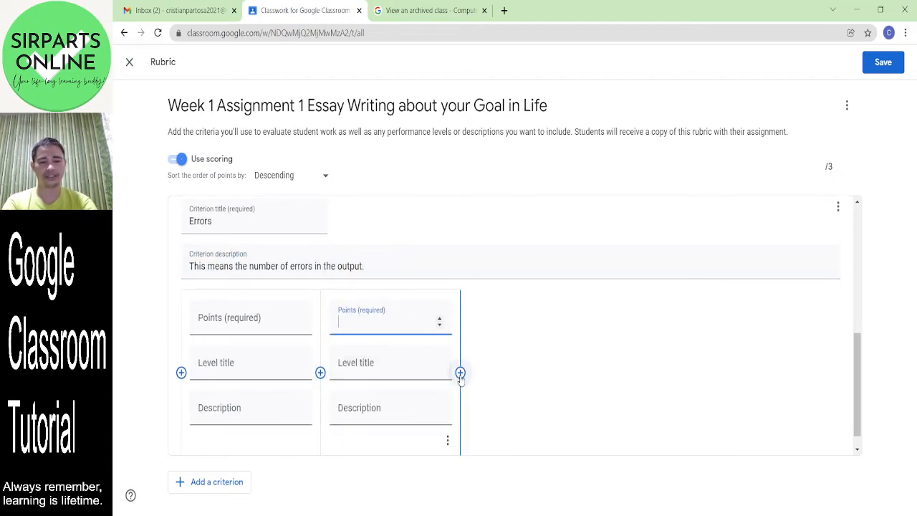
{"action": "left_click", "coordinate": [461, 376]}
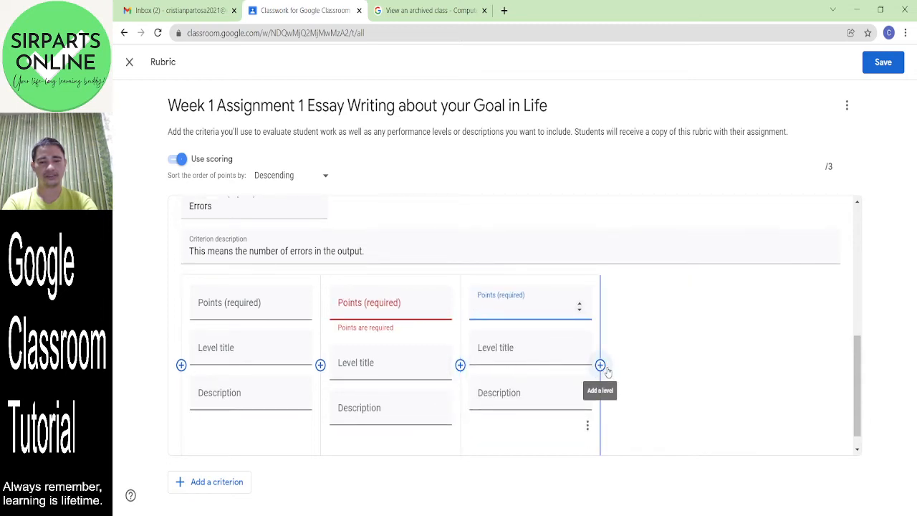
{"action": "left_click", "coordinate": [602, 366]}
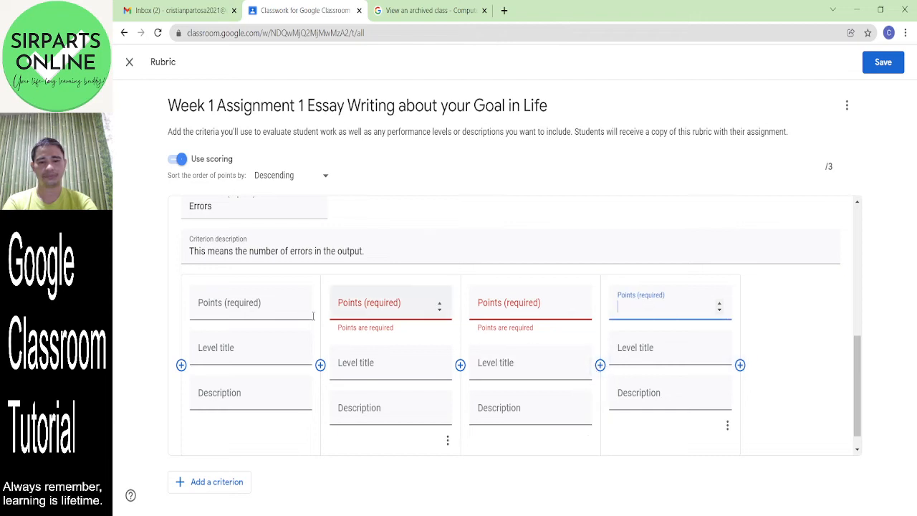
{"action": "left_click", "coordinate": [249, 309]}
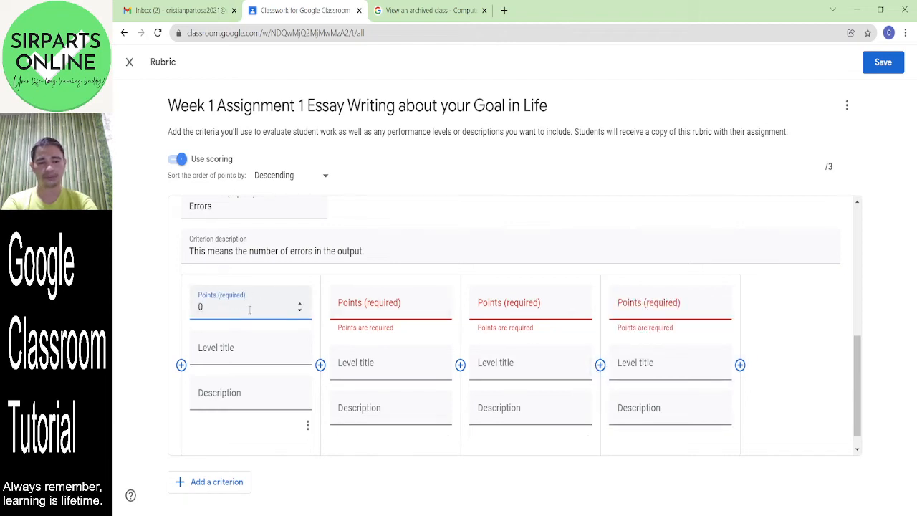
{"action": "left_click", "coordinate": [439, 303]}
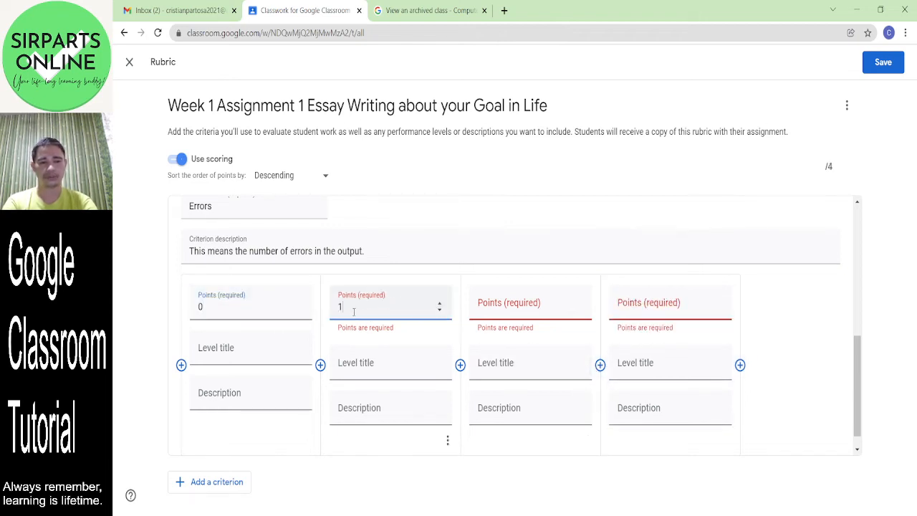
{"action": "left_click", "coordinate": [503, 311]}
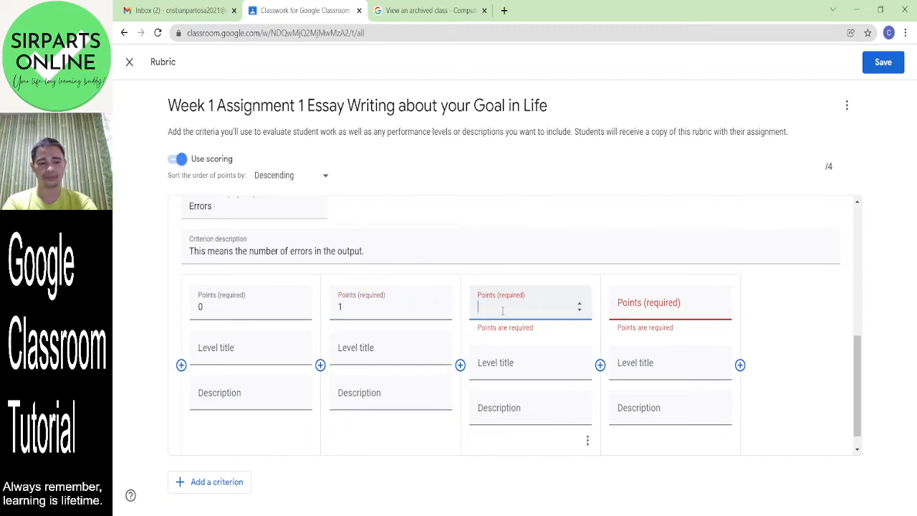
{"action": "type", "text": "2"}
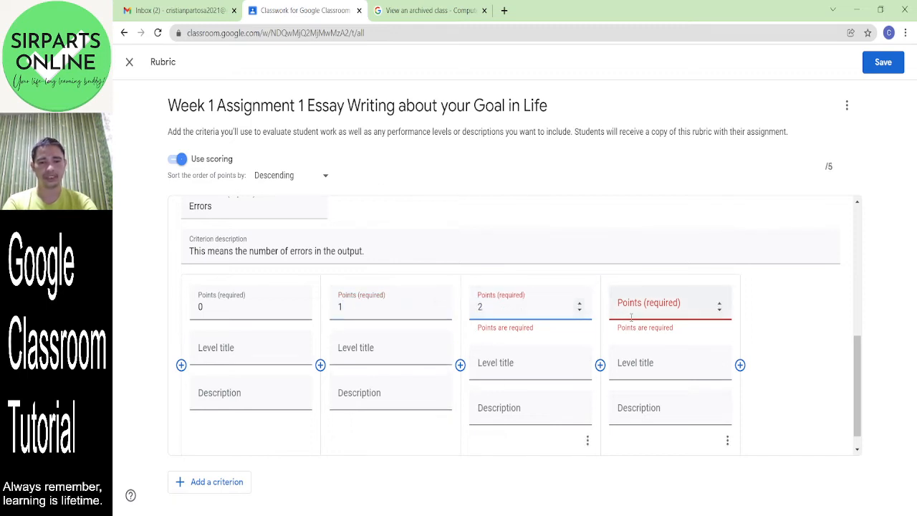
{"action": "left_click", "coordinate": [632, 316]}
{"action": "type", "text": "3"}
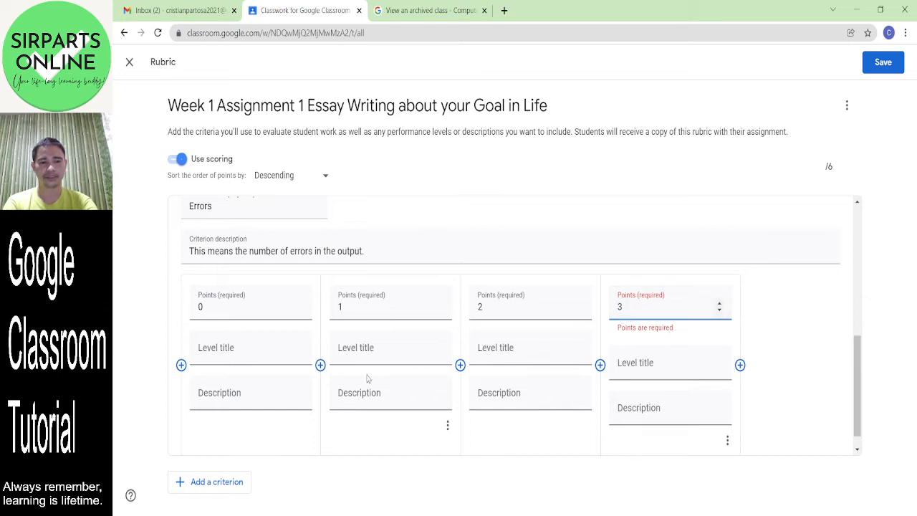
- Title the Errors levels Bad, Fair, Good and Very Good
{"action": "left_click", "coordinate": [230, 344]}
{"action": "type", "text": "Bad"}
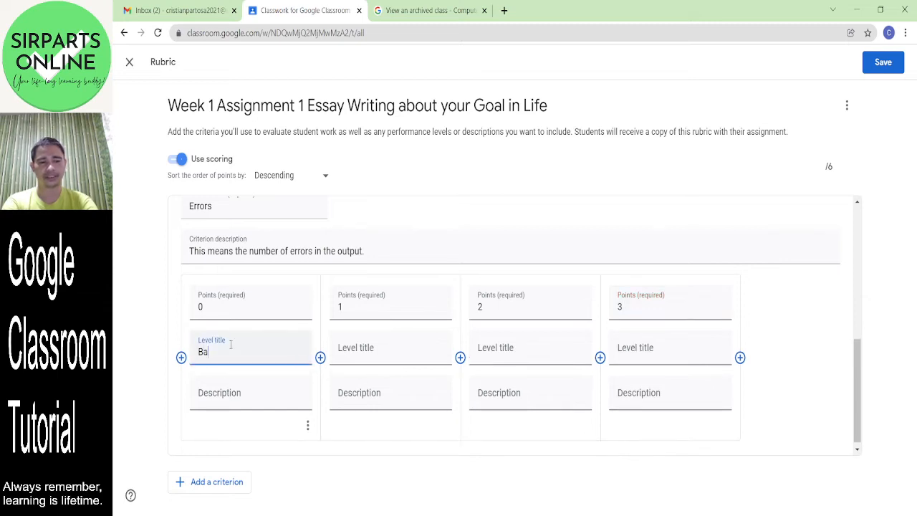
{"action": "key", "text": "Tab"}
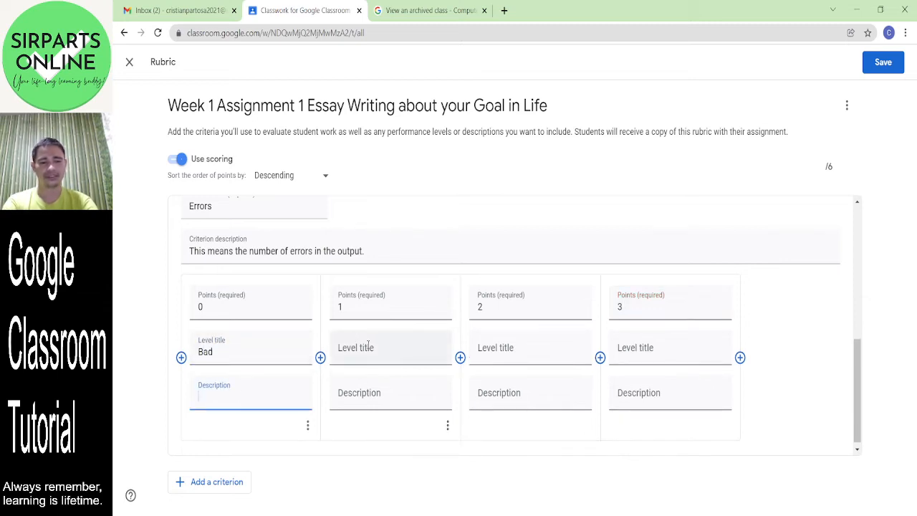
{"action": "left_click", "coordinate": [368, 345]}
{"action": "type", "text": "Fair"}
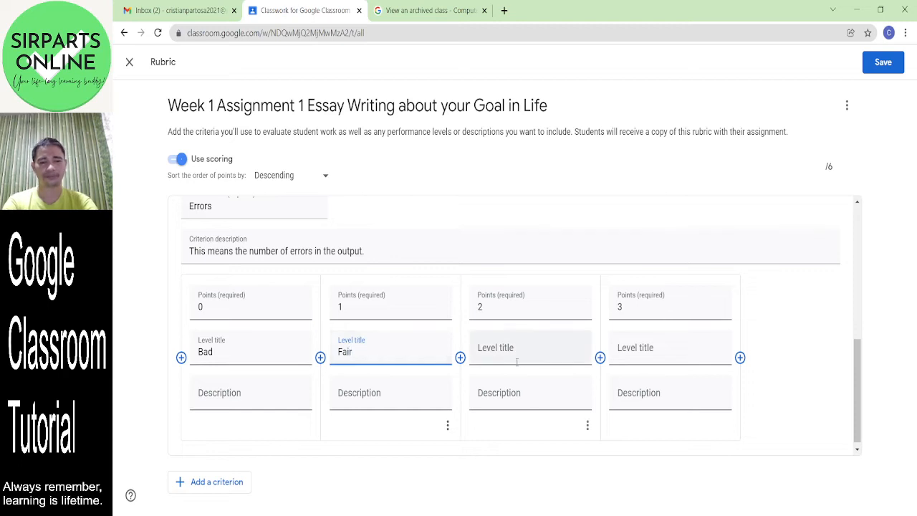
{"action": "left_click", "coordinate": [530, 362]}
{"action": "type", "text": "Good"}
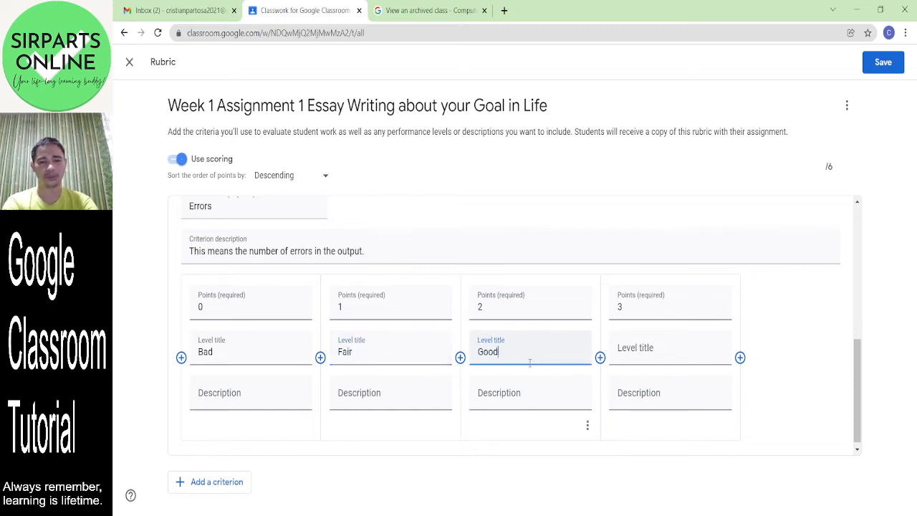
{"action": "left_click", "coordinate": [637, 353]}
{"action": "type", "text": "Ve"}
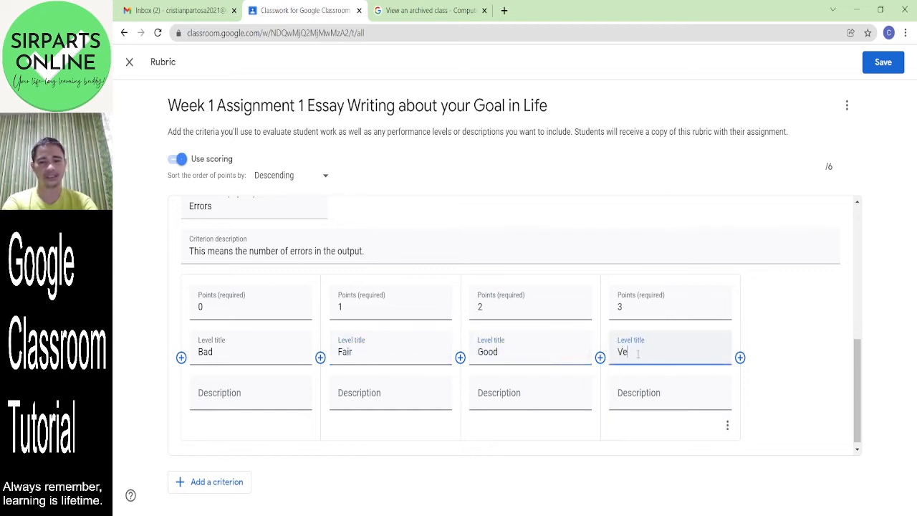
{"action": "type", "text": "ry Good"}
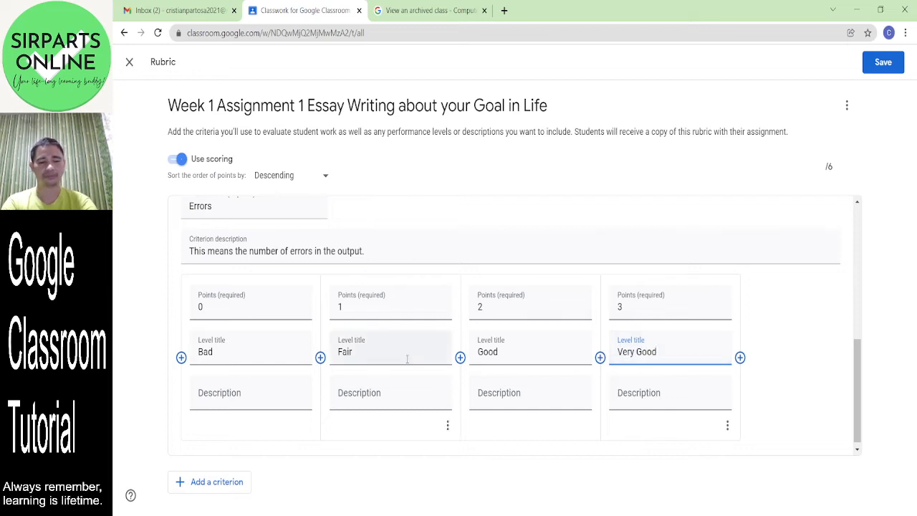
{"action": "left_click", "coordinate": [225, 396]}
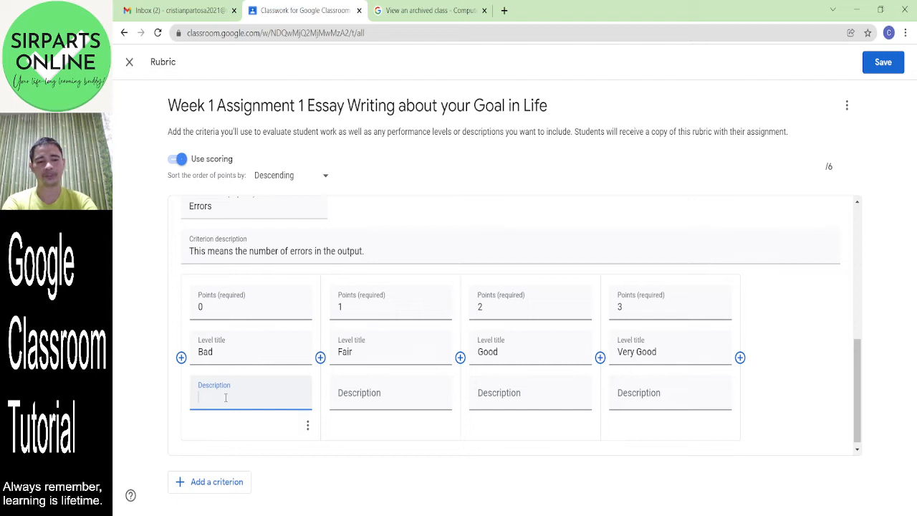
- Describe Very Good as 'No errors in the output.' and Good as 'One - two errors in the output.'
{"action": "left_click", "coordinate": [673, 401]}
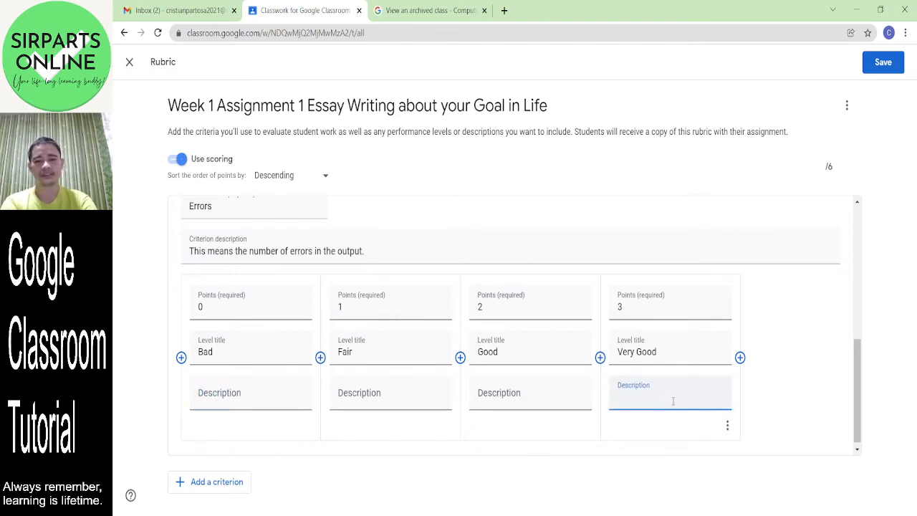
{"action": "type", "text": "No erro"}
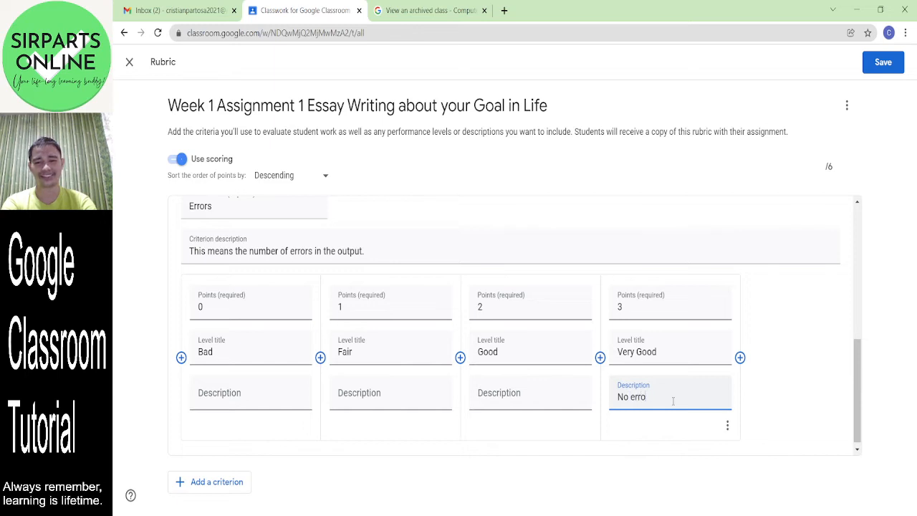
{"action": "type", "text": "rs in the output."}
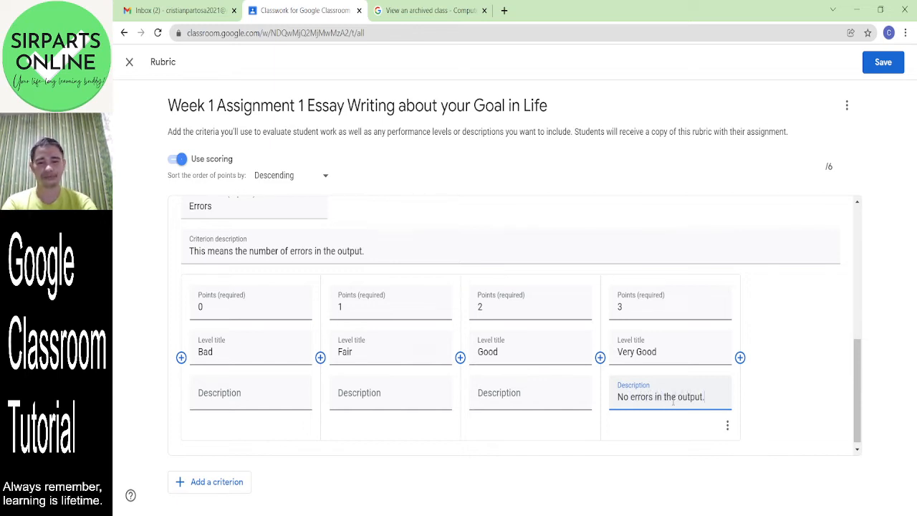
{"action": "left_click", "coordinate": [544, 394]}
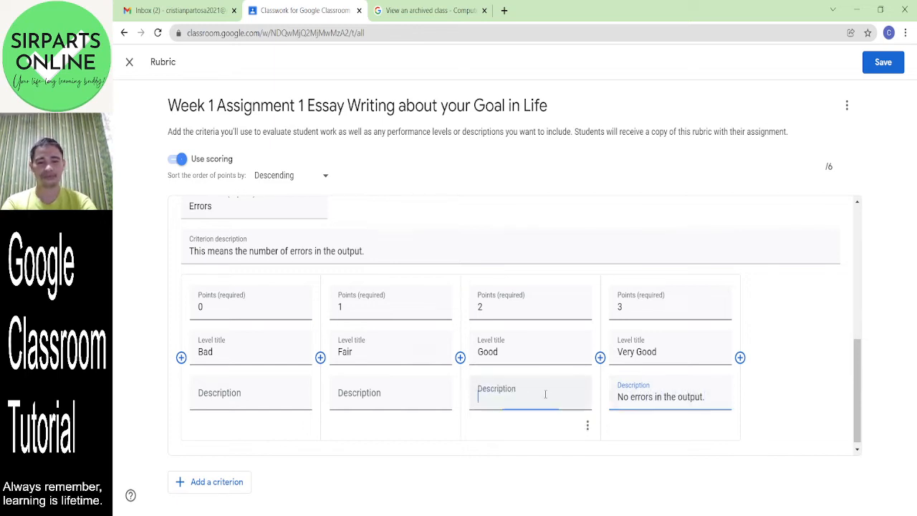
{"action": "type", "text": "On"}
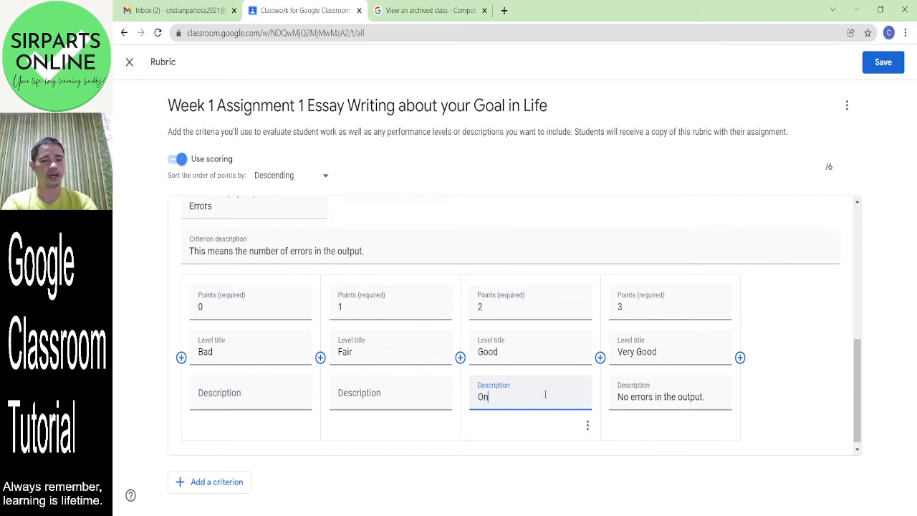
{"action": "type", "text": "e - two e"}
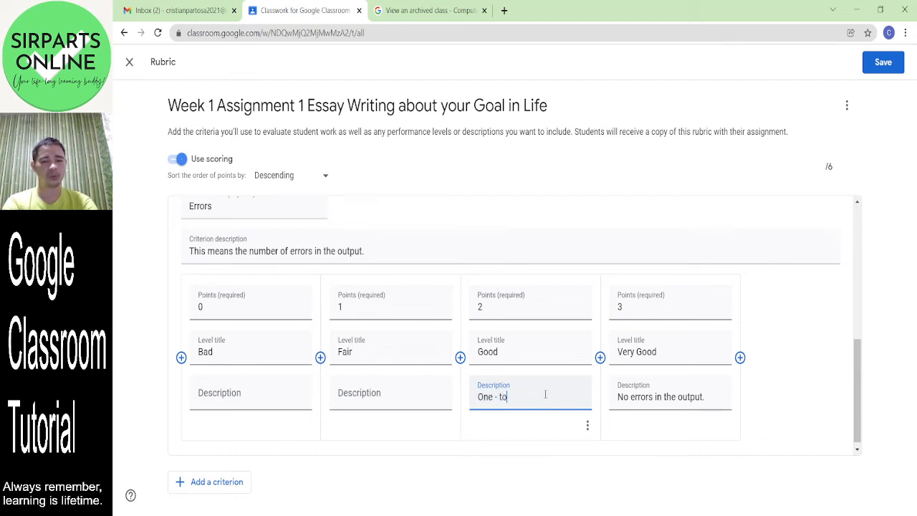
{"action": "type", "text": "rros"}
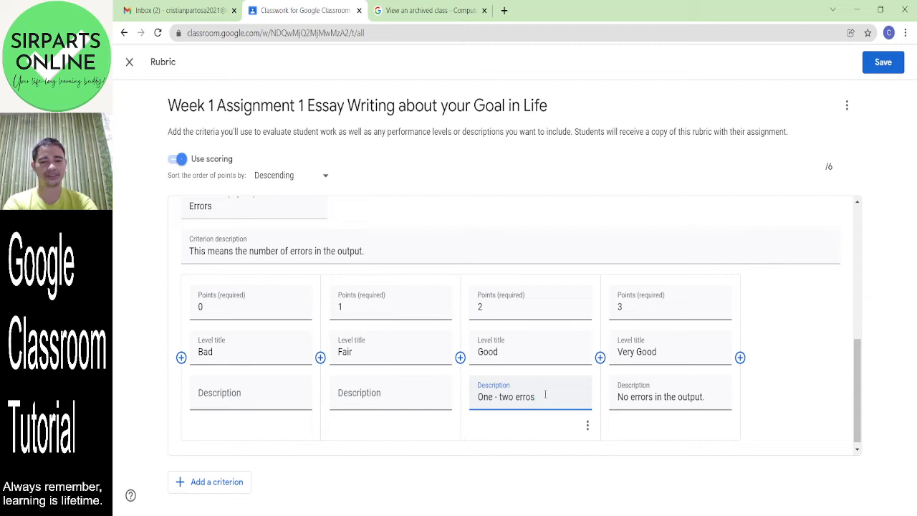
{"action": "key", "text": "BackSpace"}
{"action": "type", "text": "rs in the out"}
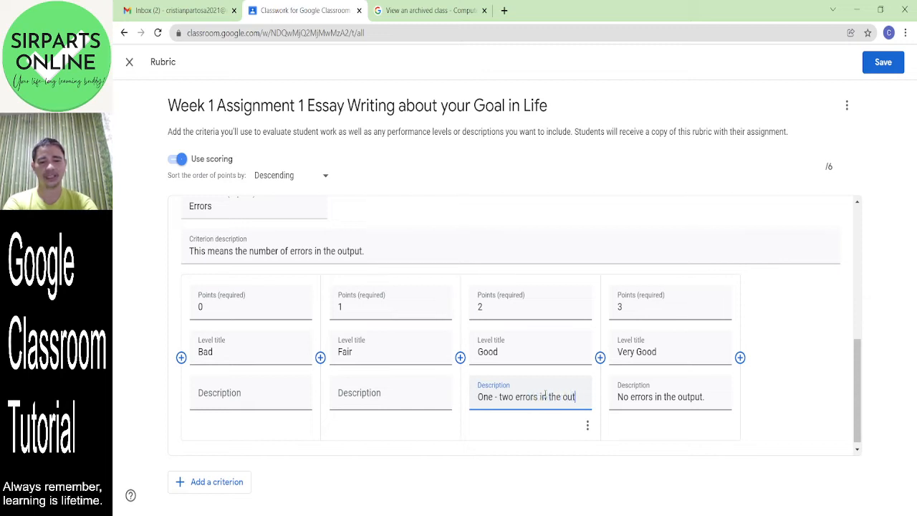
{"action": "type", "text": "put."}
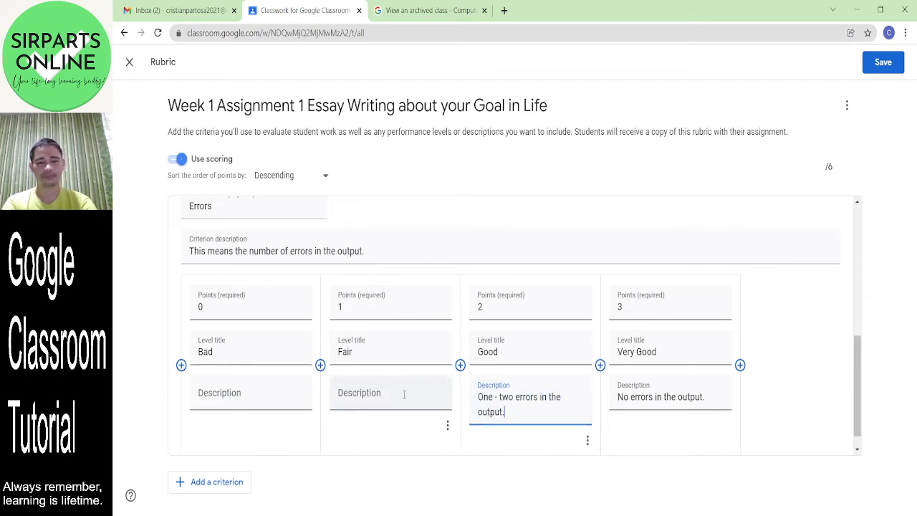
- Describe Fair as 'Three - Four errors in the output' and Bad as 'More than four errors in the output'
{"action": "left_click", "coordinate": [387, 396]}
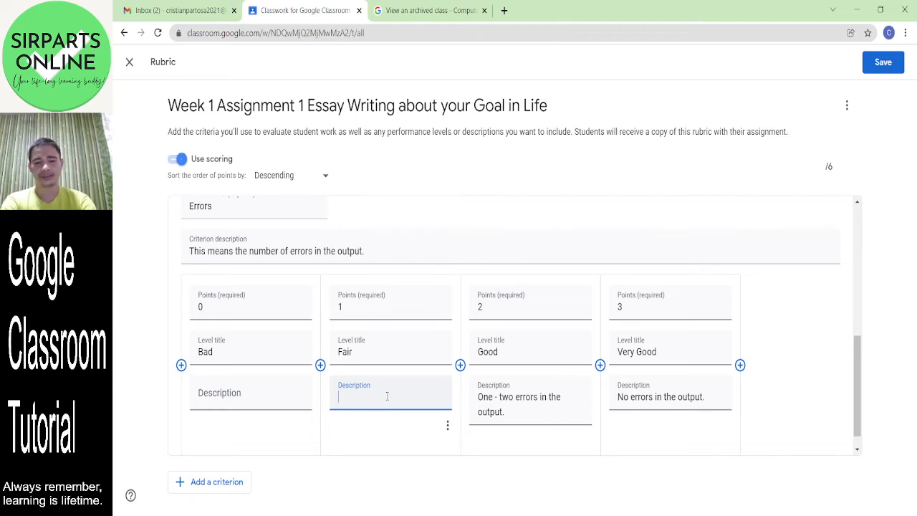
{"action": "type", "text": "T"}
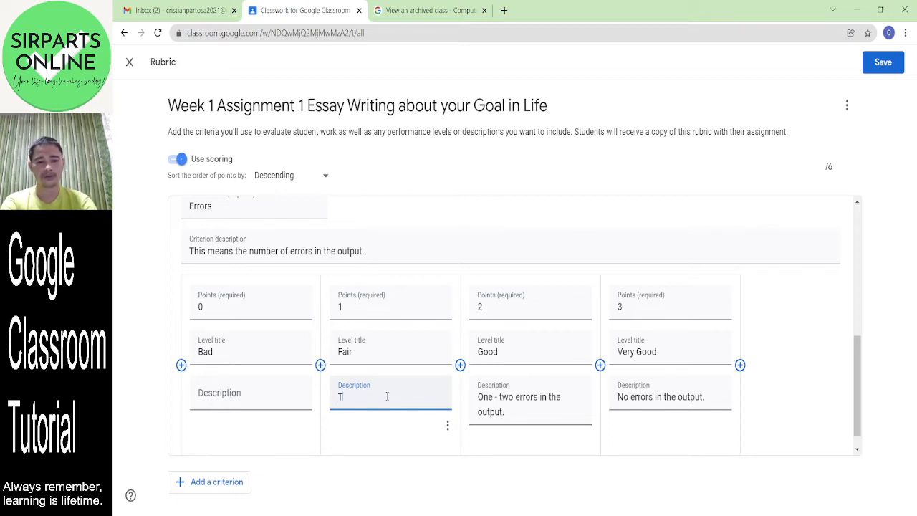
{"action": "type", "text": "hree or Fou"}
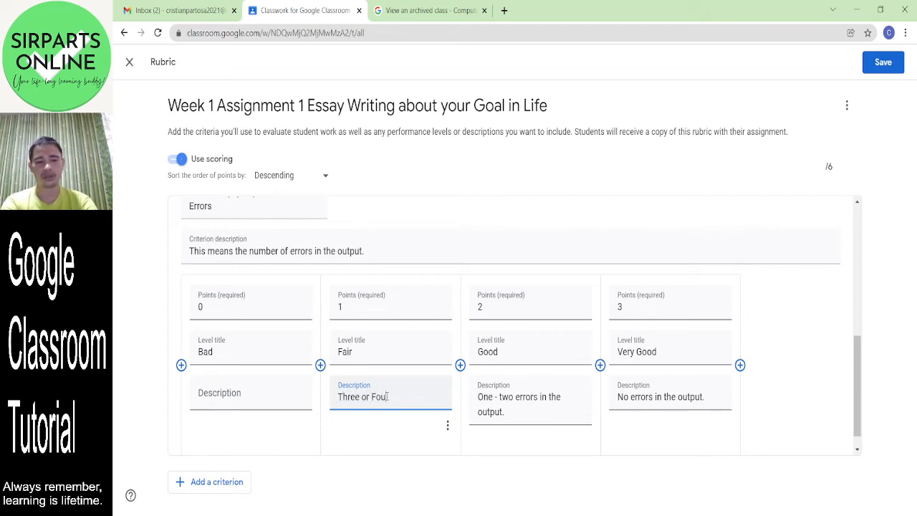
{"action": "key", "text": "BackSpace"}
{"action": "key", "text": "BackSpace"}
{"action": "key", "text": "BackSpace"}
{"action": "key", "text": "BackSpace"}
{"action": "key", "text": "BackSpace"}
{"action": "key", "text": "BackSpace"}
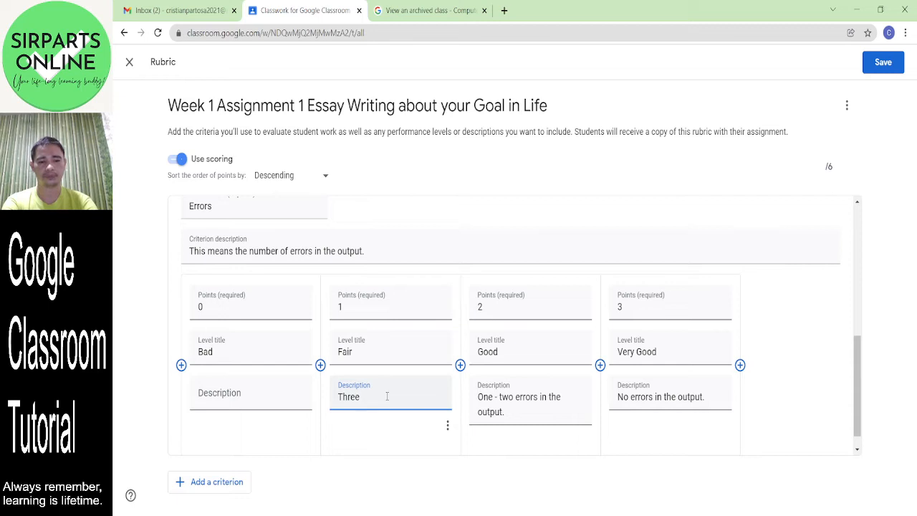
{"action": "type", "text": "- "}
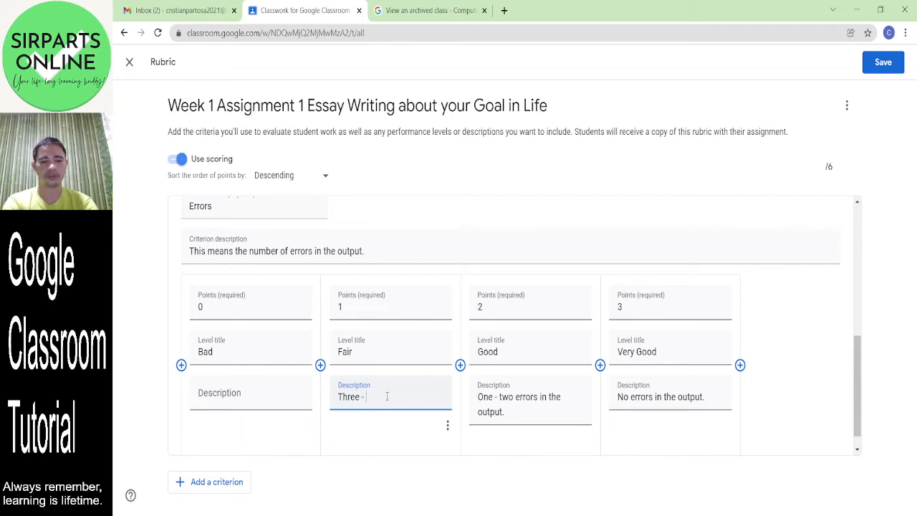
{"action": "type", "text": "Four errors"}
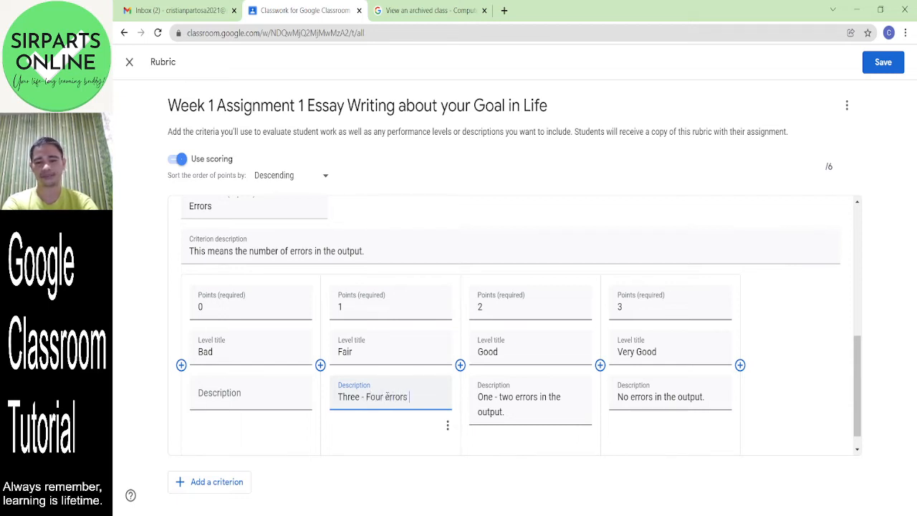
{"action": "type", "text": " in the output."}
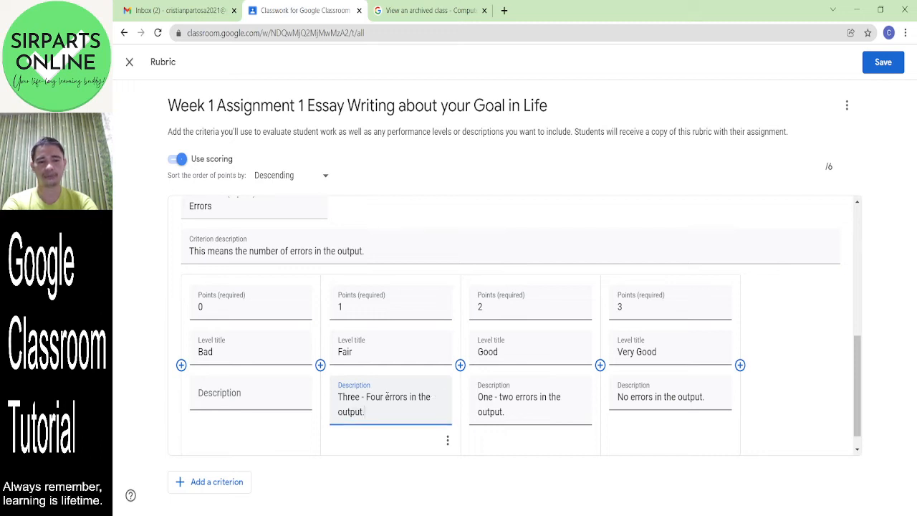
{"action": "left_click", "coordinate": [247, 406]}
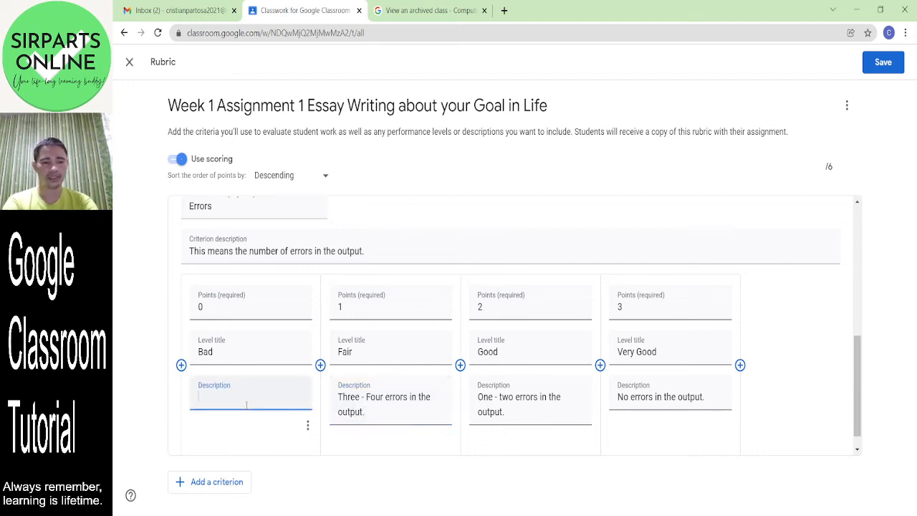
{"action": "type", "text": "More than"}
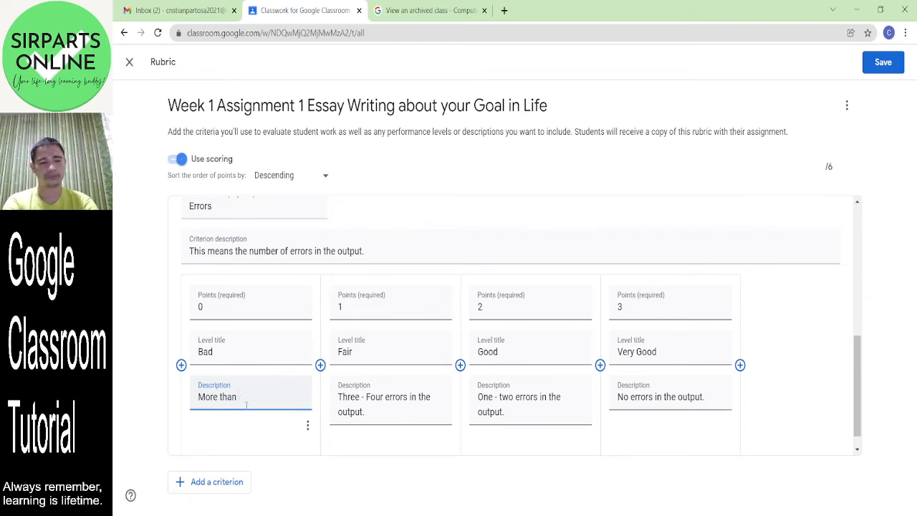
{"action": "type", "text": " four errors in th"}
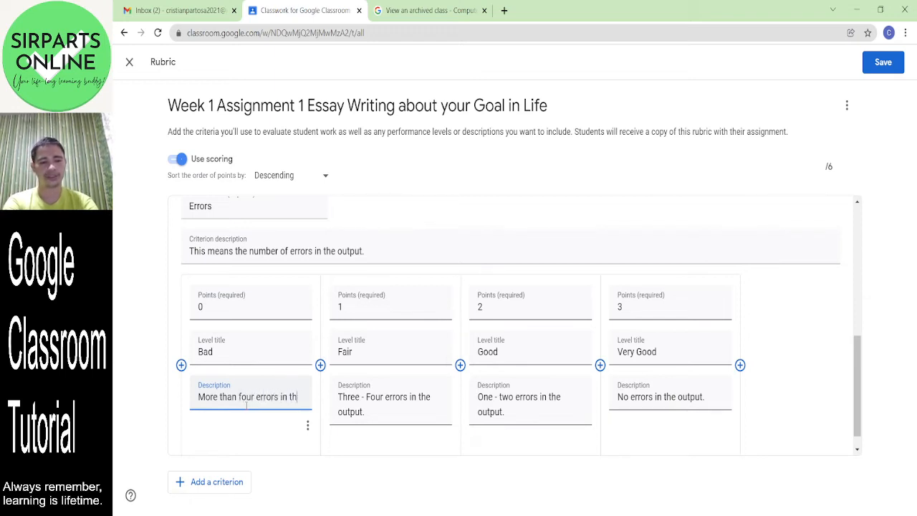
{"action": "type", "text": "e output."}
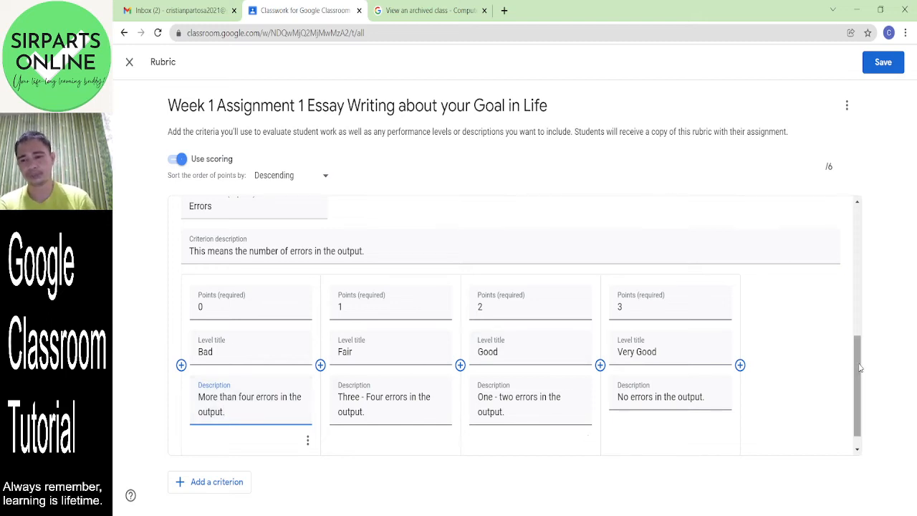
{"action": "left_click_drag", "start_coordinate": [860, 367], "coordinate": [859, 391]}
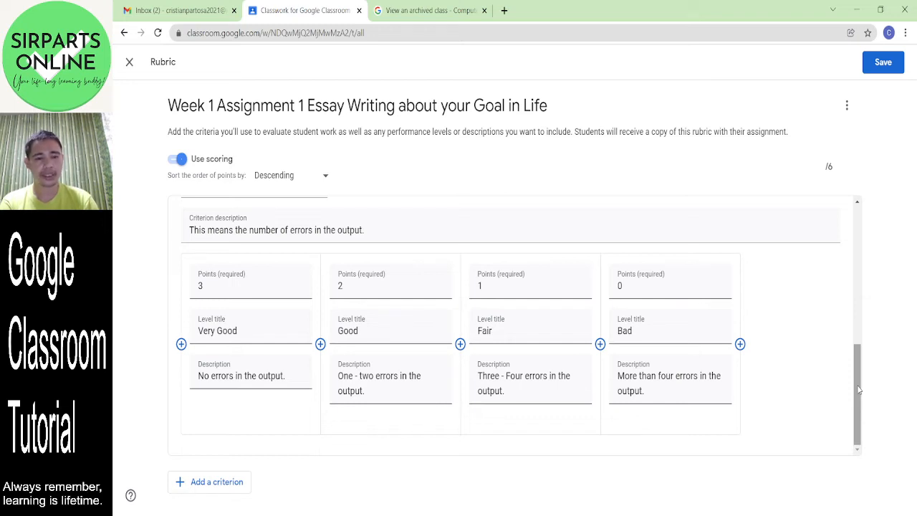
- Add a Timeliness criterion described 'This means the early submission of works.'
{"action": "left_click", "coordinate": [217, 482]}
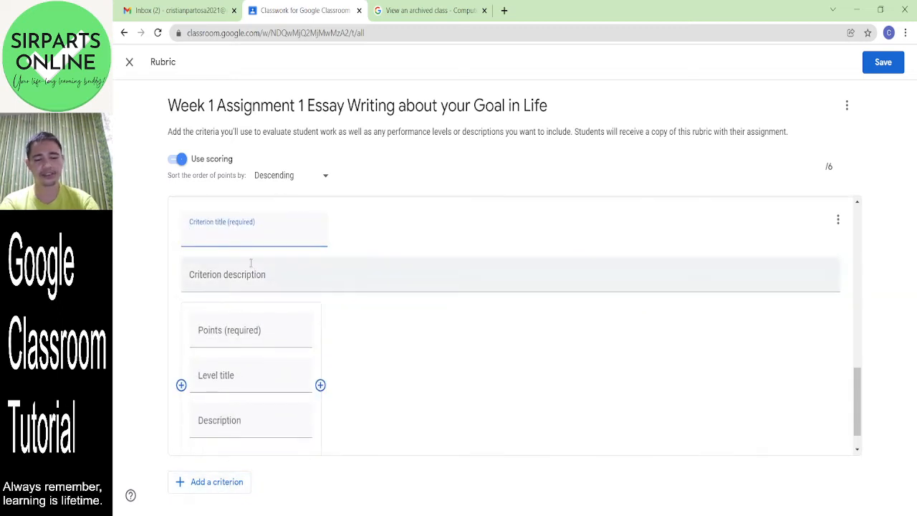
{"action": "type", "text": "T"}
{"action": "key", "text": "BackSpace"}
{"action": "type", "text": "Timeli"}
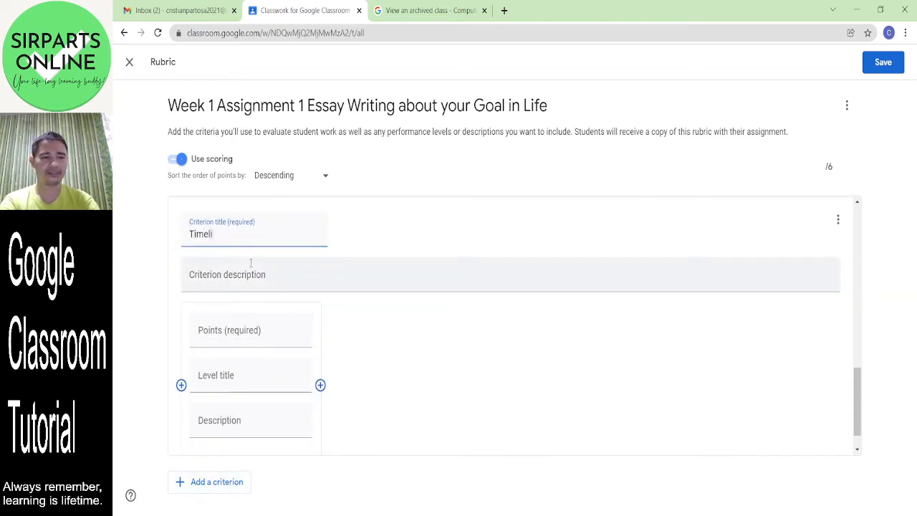
{"action": "type", "text": "ness"}
{"action": "left_click", "coordinate": [225, 280]}
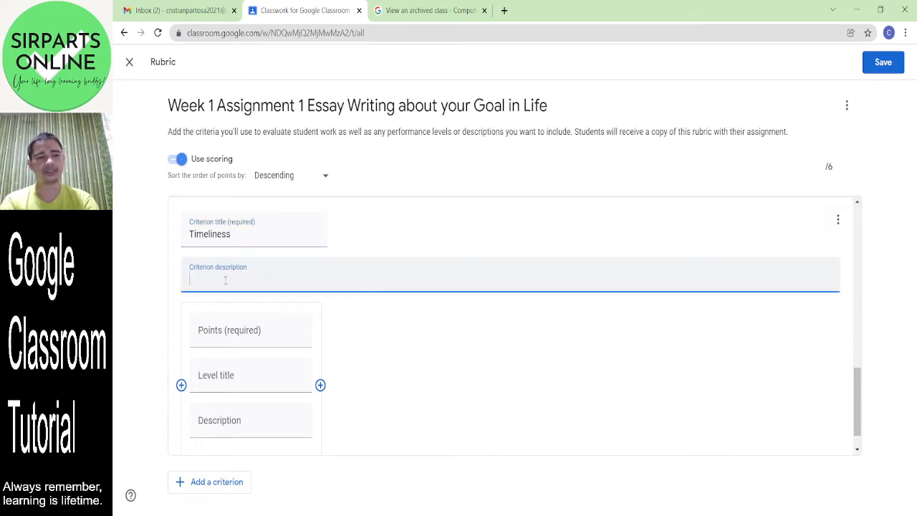
{"action": "type", "text": "This"}
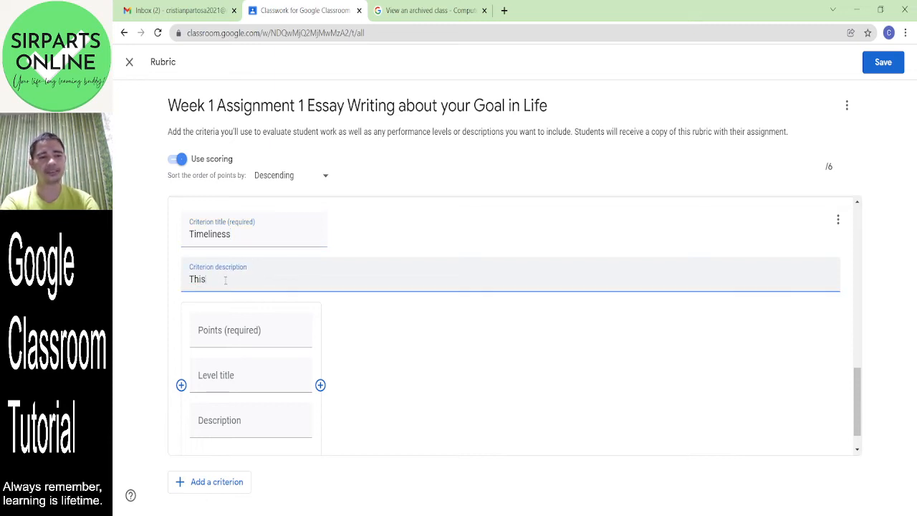
{"action": "type", "text": " means the pr"}
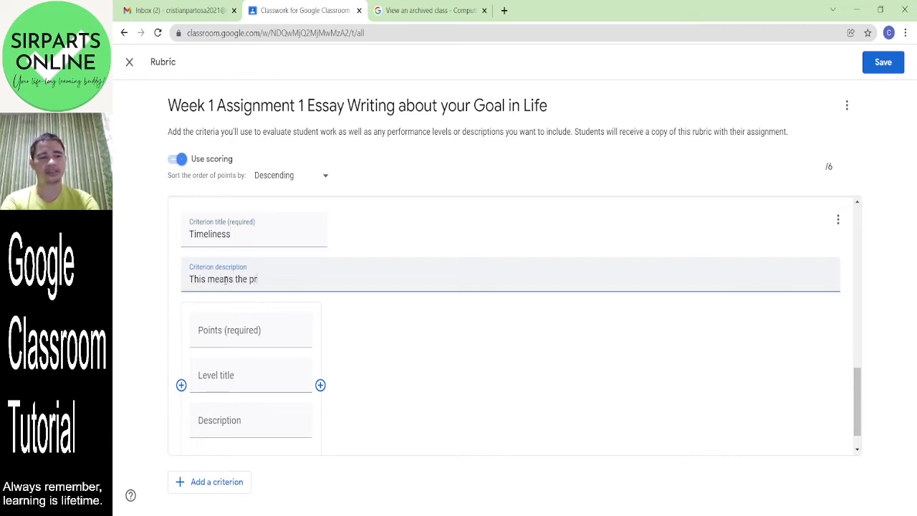
{"action": "type", "text": "o"}
{"action": "key", "text": "BackSpace"}
{"action": "key", "text": "BackSpace"}
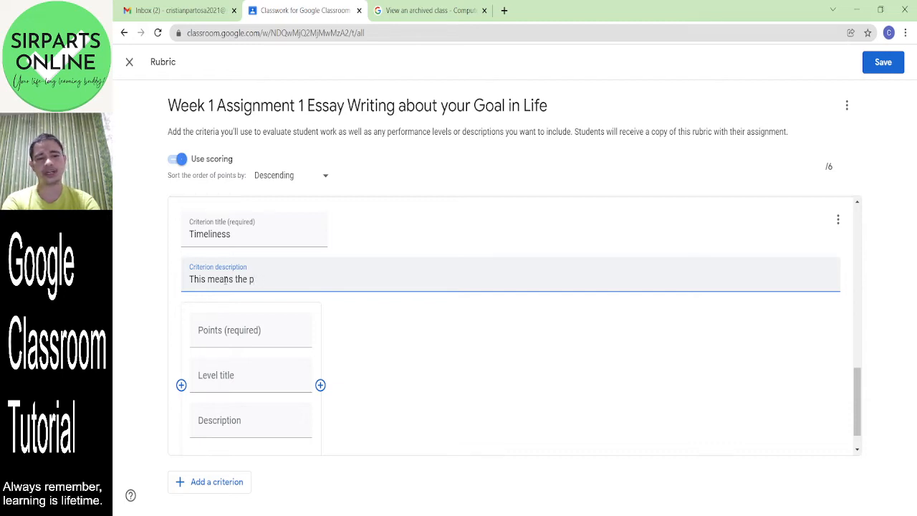
{"action": "key", "text": "BackSpace"}
{"action": "type", "text": "early sub"}
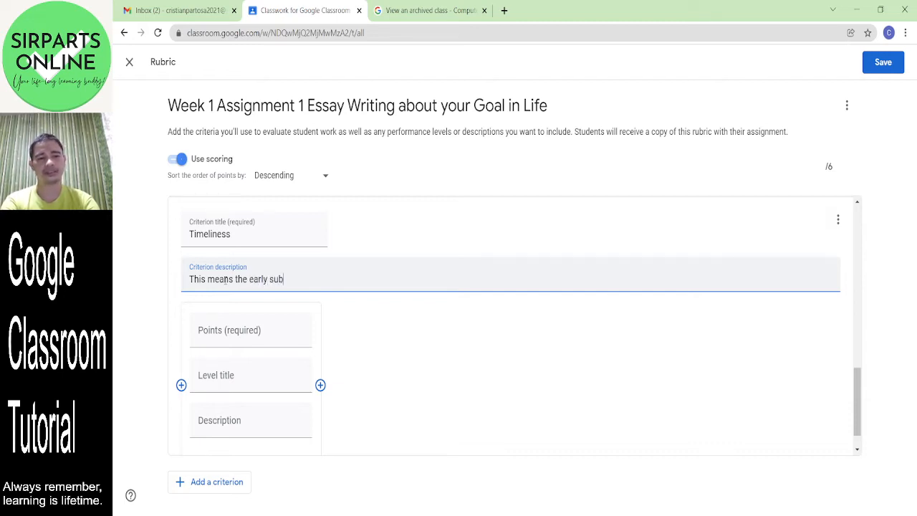
{"action": "type", "text": "mission of works."}
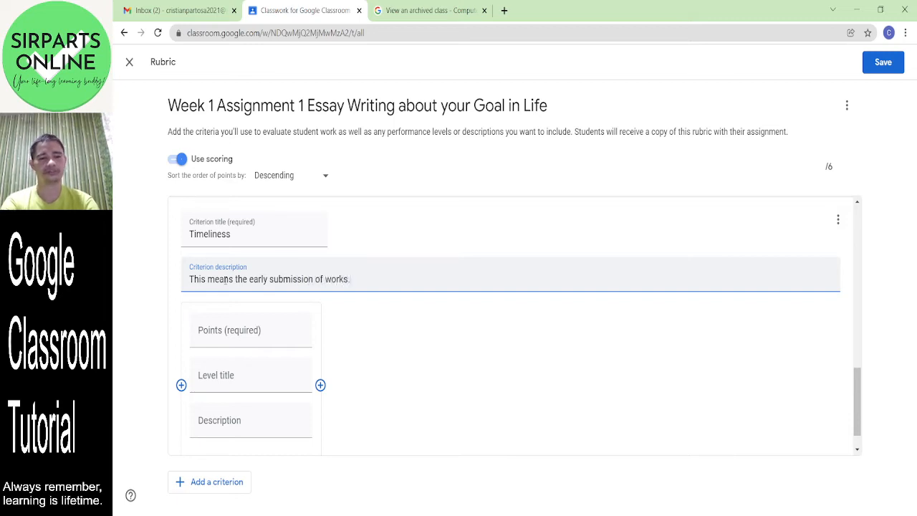
{"action": "left_click", "coordinate": [323, 387]}
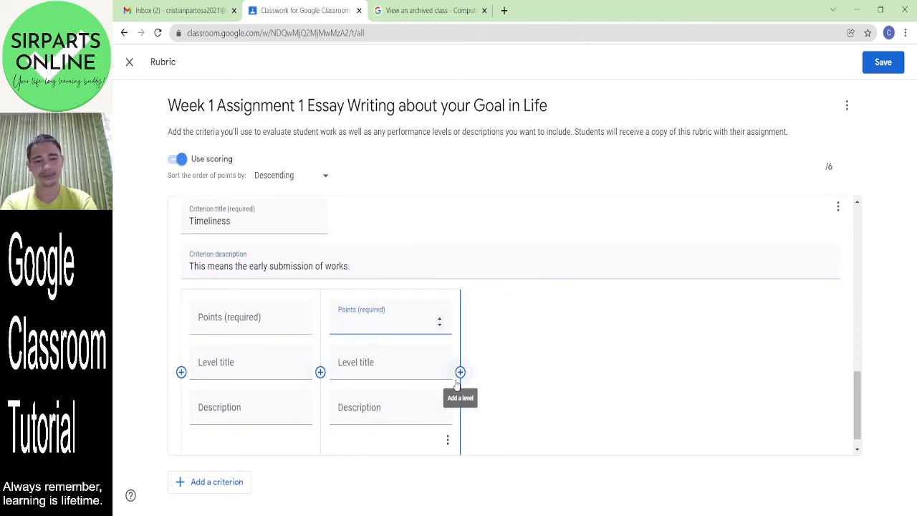
- Add two more Timeliness levels and give the four levels 0, 1, 2 and 3 points
{"action": "left_click", "coordinate": [460, 371]}
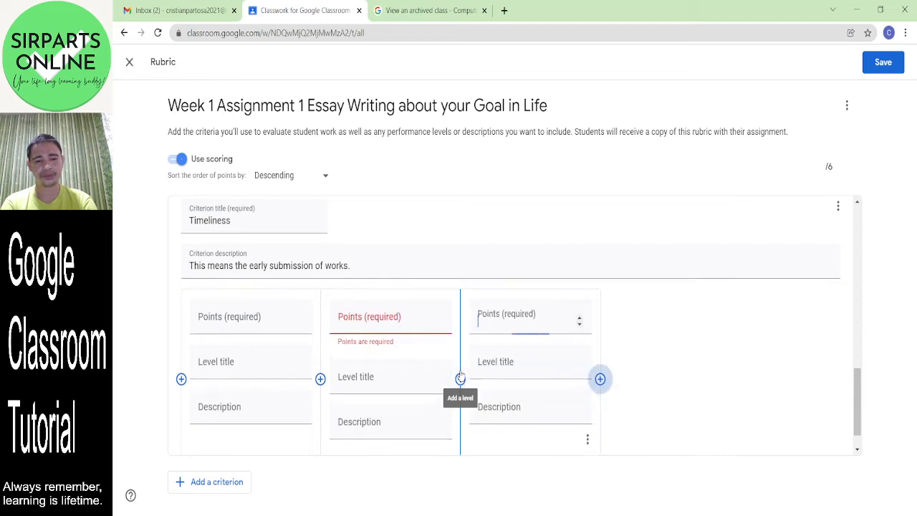
{"action": "left_click", "coordinate": [600, 366]}
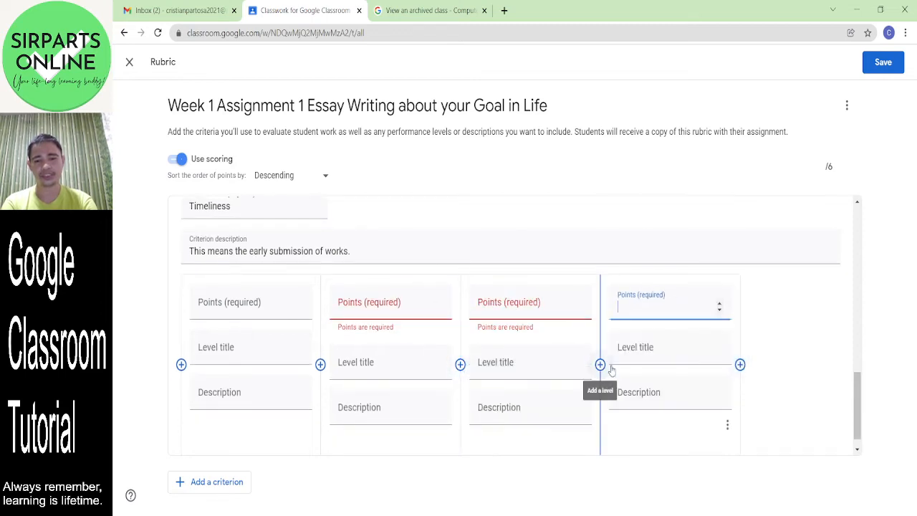
{"action": "left_click", "coordinate": [273, 309]}
{"action": "type", "text": "0"}
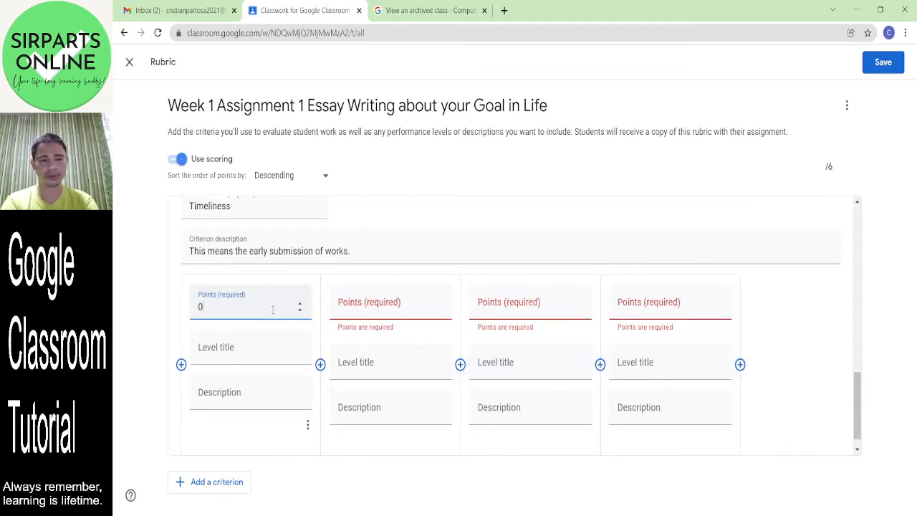
{"action": "left_click", "coordinate": [382, 310]}
{"action": "type", "text": "1"}
{"action": "left_click", "coordinate": [530, 310]}
{"action": "type", "text": "2"}
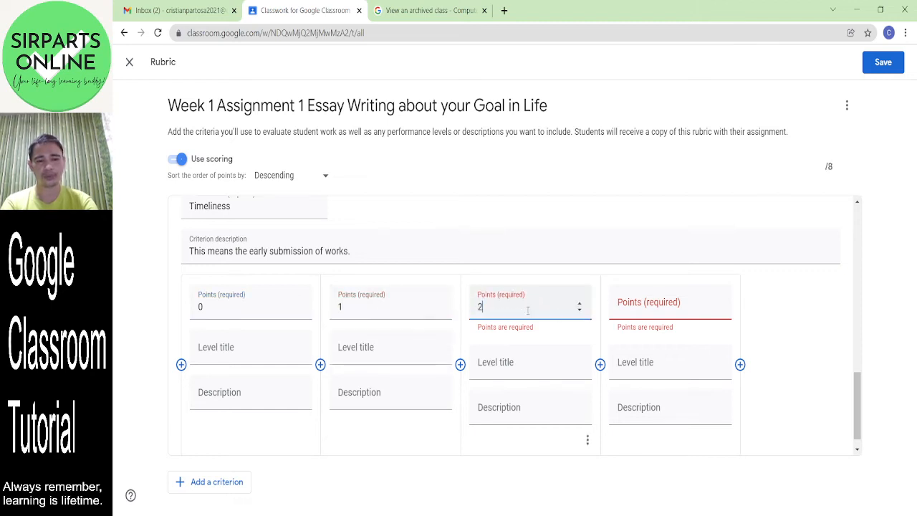
{"action": "left_click", "coordinate": [654, 308]}
{"action": "type", "text": "3"}
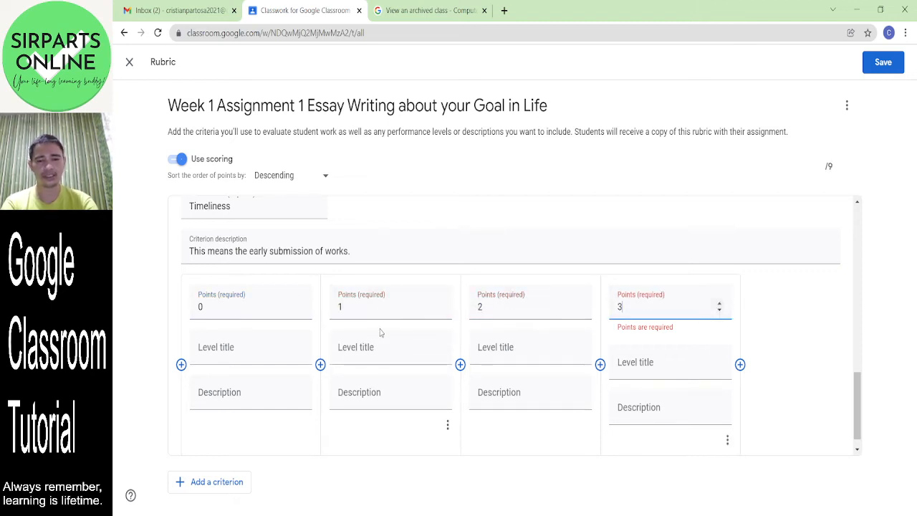
- Title the Timeliness levels Bad, Fair, Good and Very Good
{"action": "left_click", "coordinate": [241, 345]}
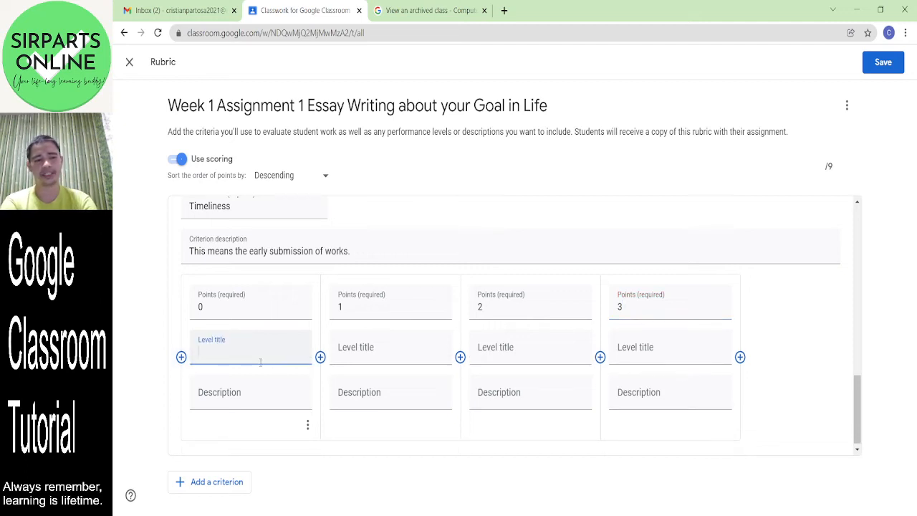
{"action": "type", "text": "Bad"}
{"action": "key", "text": "Tab"}
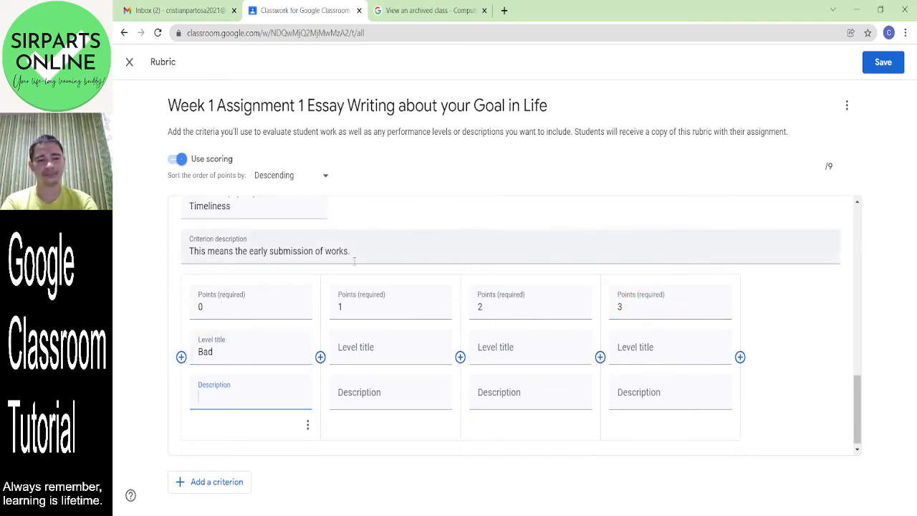
{"action": "left_click", "coordinate": [363, 354]}
{"action": "type", "text": "F"}
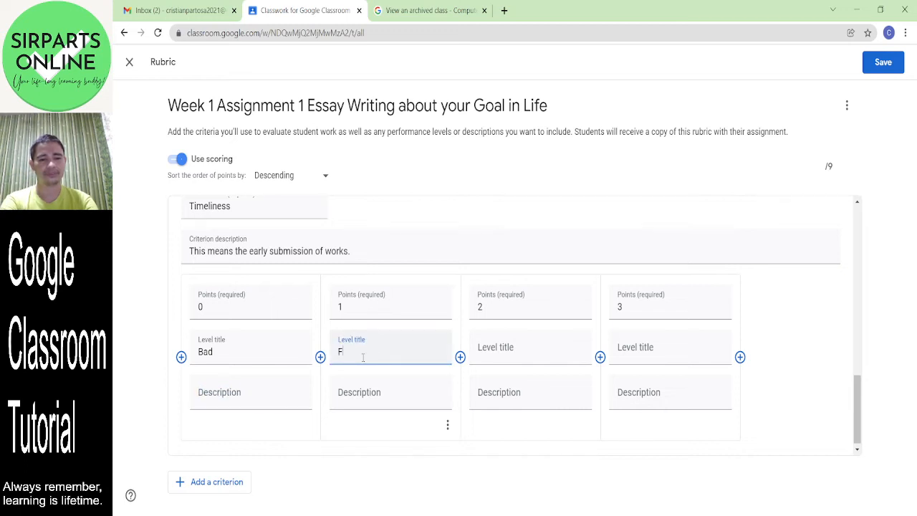
{"action": "type", "text": "air"}
{"action": "key", "text": "Tab"}
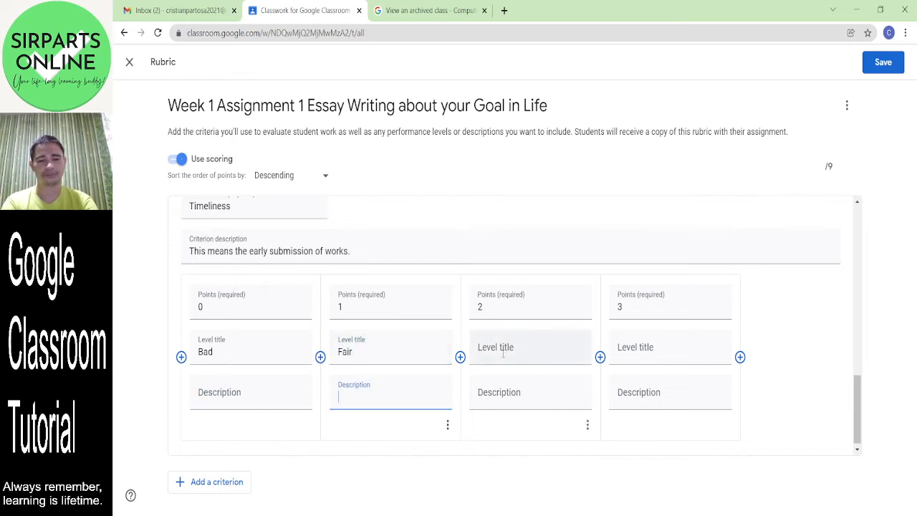
{"action": "left_click", "coordinate": [504, 353]}
{"action": "type", "text": "Good"}
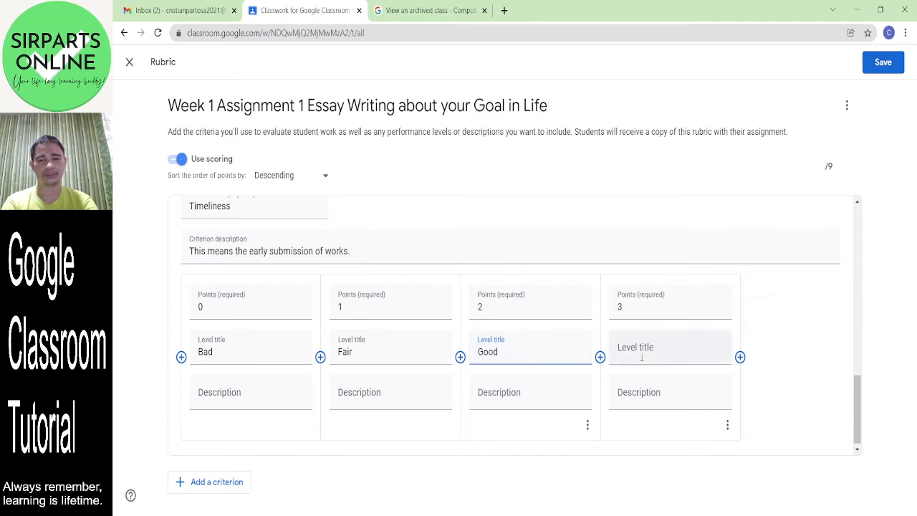
{"action": "left_click", "coordinate": [653, 351]}
{"action": "type", "text": "Very Good"}
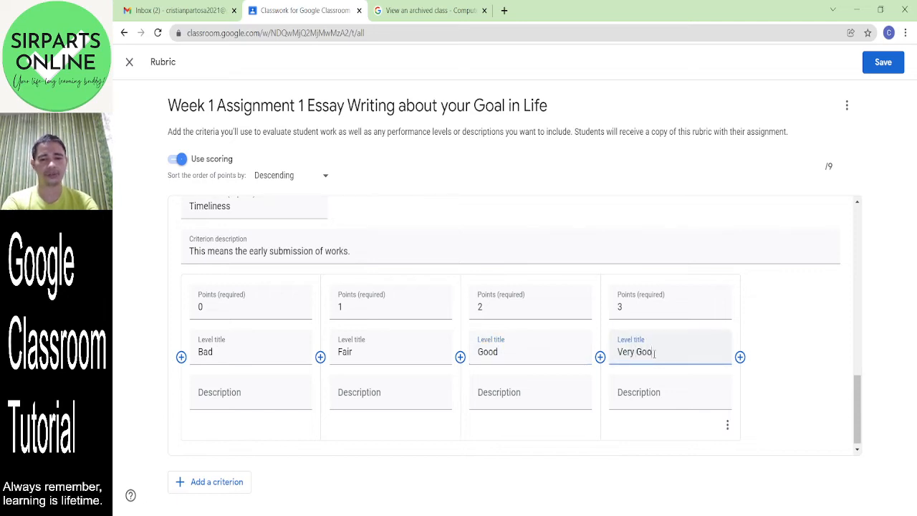
{"action": "left_click", "coordinate": [658, 393]}
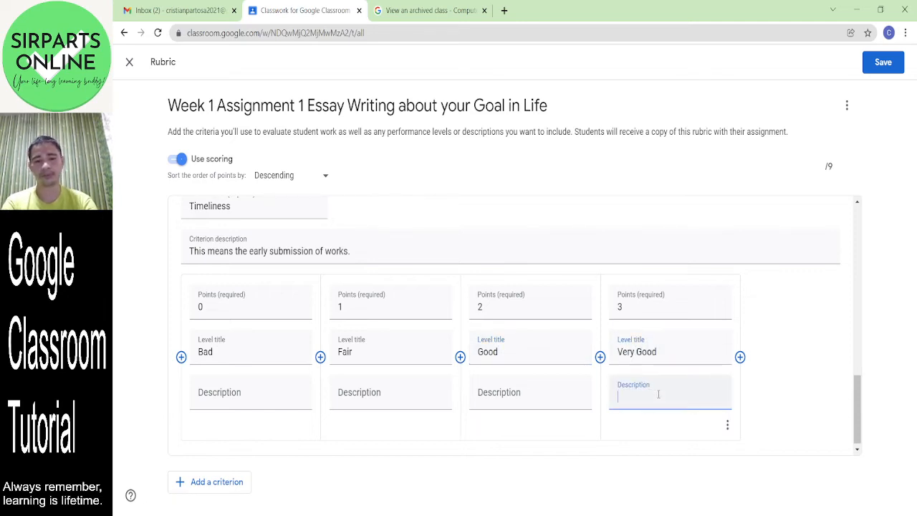
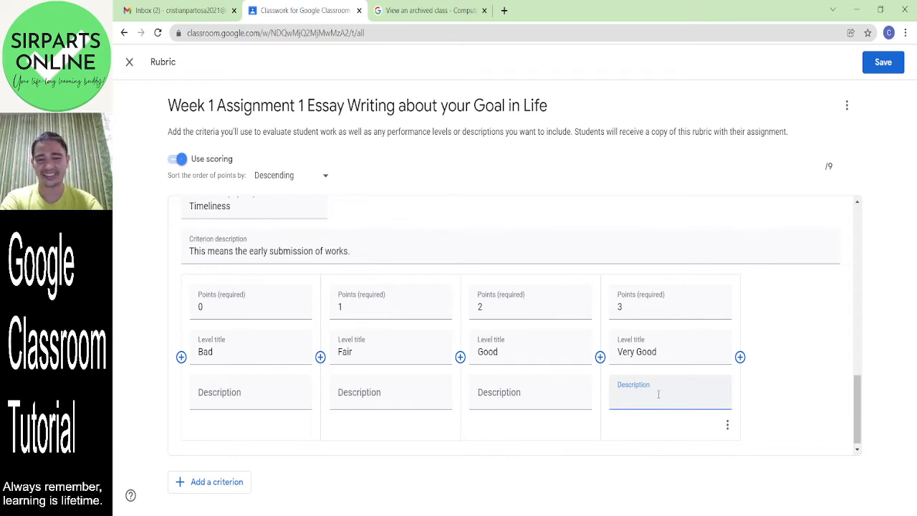
- Describe Very Good as 'The work is submitted before the deadline.' and Good as 'on the deadline.'
{"action": "type", "text": "Before the d"}
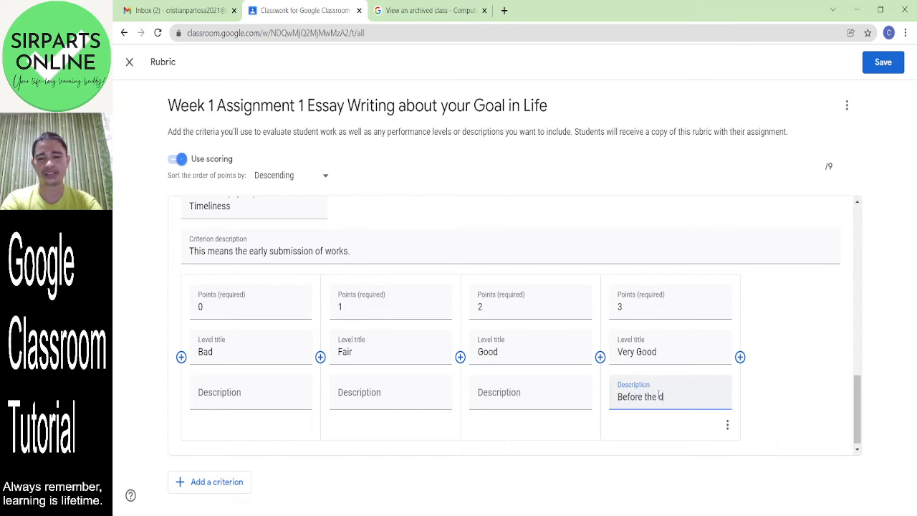
{"action": "type", "text": "eadline"}
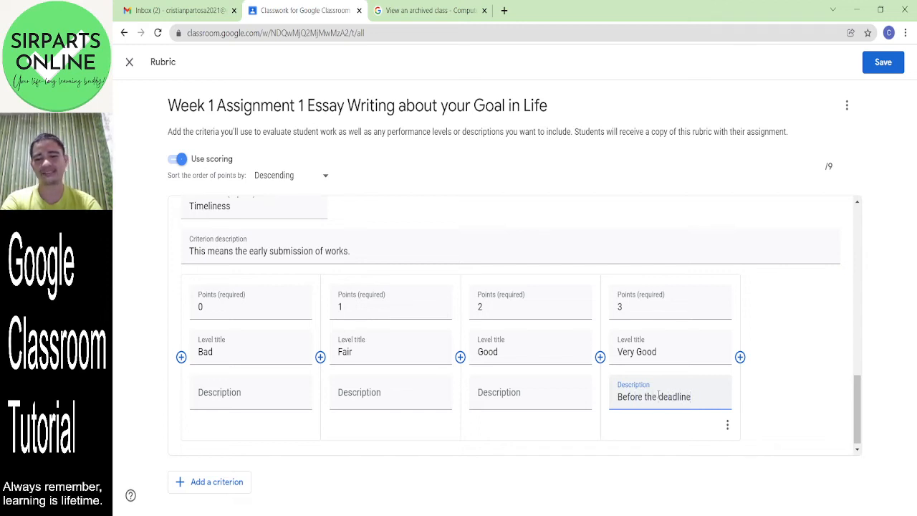
{"action": "key", "text": "BackSpace"}
{"action": "key", "text": "BackSpace"}
{"action": "key", "text": "BackSpace"}
{"action": "key", "text": "BackSpace"}
{"action": "key", "text": "BackSpace"}
{"action": "key", "text": "BackSpace"}
{"action": "key", "text": "BackSpace"}
{"action": "key", "text": "BackSpace"}
{"action": "key", "text": "BackSpace"}
{"action": "key", "text": "BackSpace"}
{"action": "key", "text": "BackSpace"}
{"action": "key", "text": "BackSpace"}
{"action": "key", "text": "BackSpace"}
{"action": "key", "text": "BackSpace"}
{"action": "key", "text": "BackSpace"}
{"action": "key", "text": "BackSpace"}
{"action": "key", "text": "BackSpace"}
{"action": "key", "text": "BackSpace"}
{"action": "key", "text": "BackSpace"}
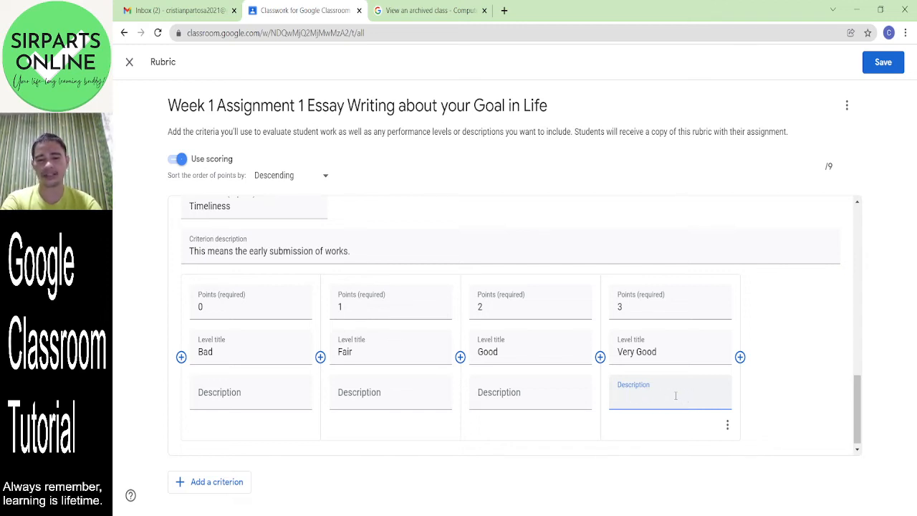
{"action": "type", "text": "The work is su"}
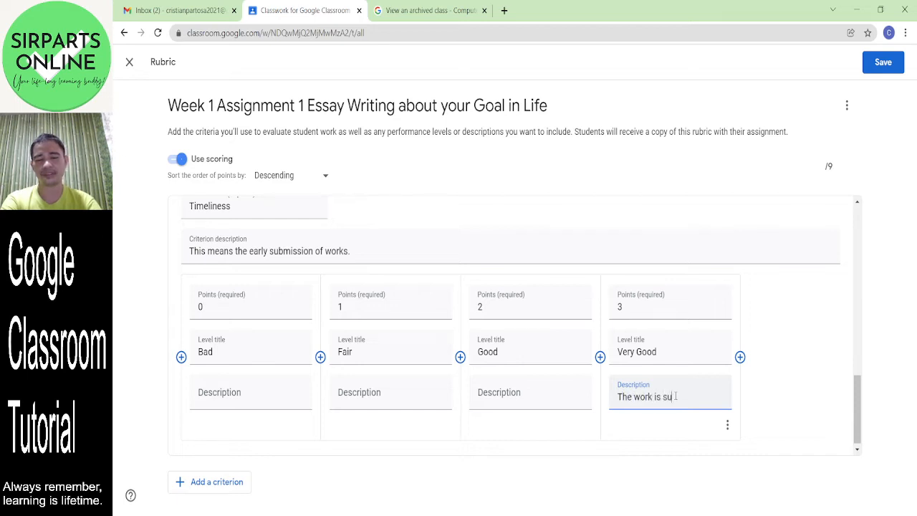
{"action": "type", "text": "bmitted berof"}
{"action": "key", "text": "BackSpace"}
{"action": "key", "text": "BackSpace"}
{"action": "key", "text": "BackSpace"}
{"action": "type", "text": "fore"}
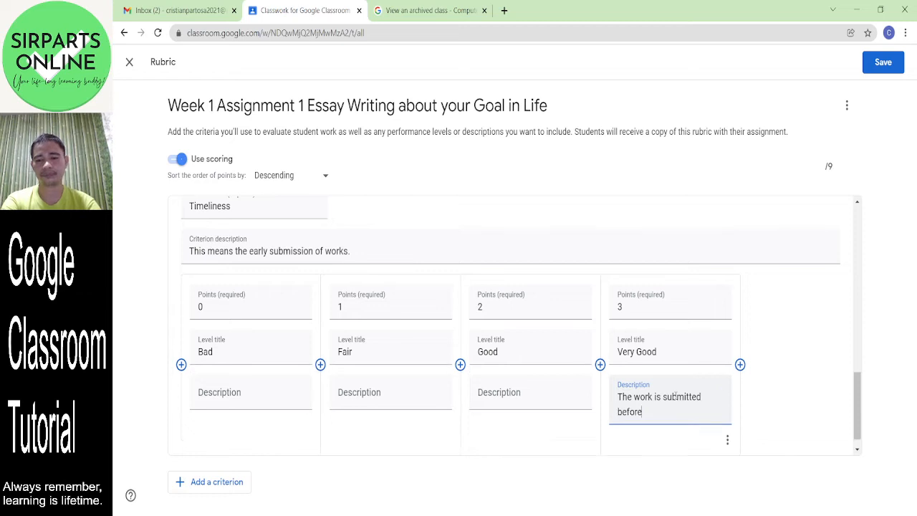
{"action": "type", "text": " the deadline."}
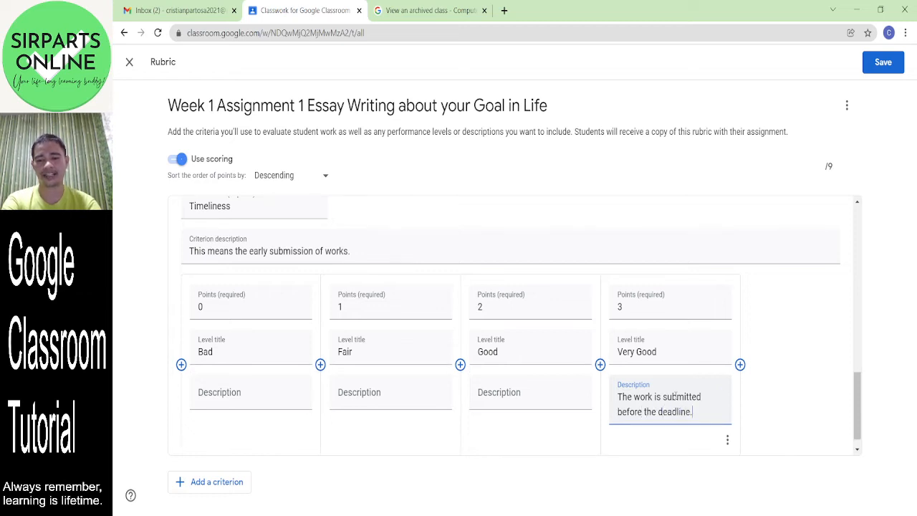
{"action": "left_click", "coordinate": [534, 403]}
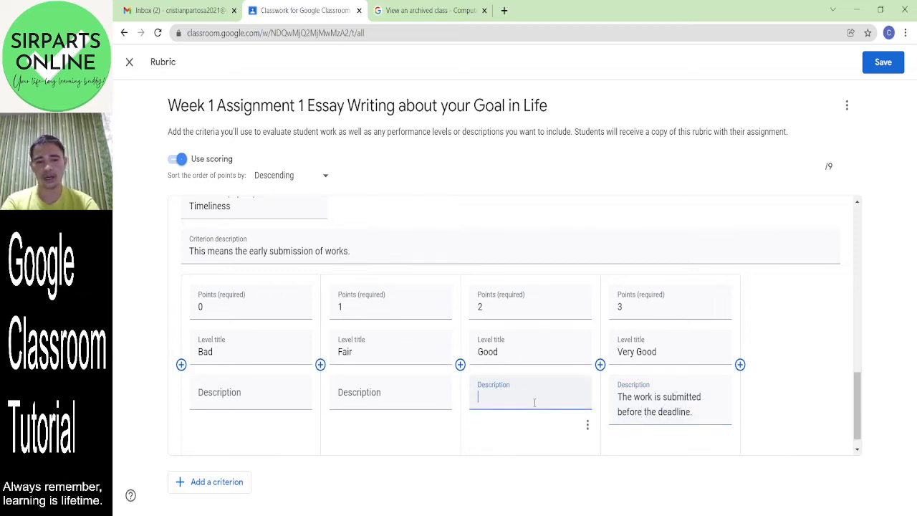
{"action": "type", "text": "T"}
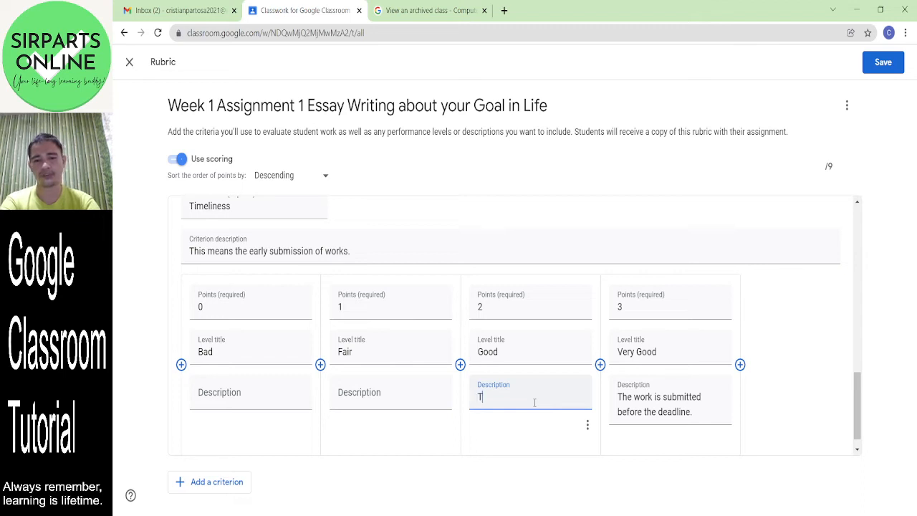
{"action": "type", "text": "he work is sub"}
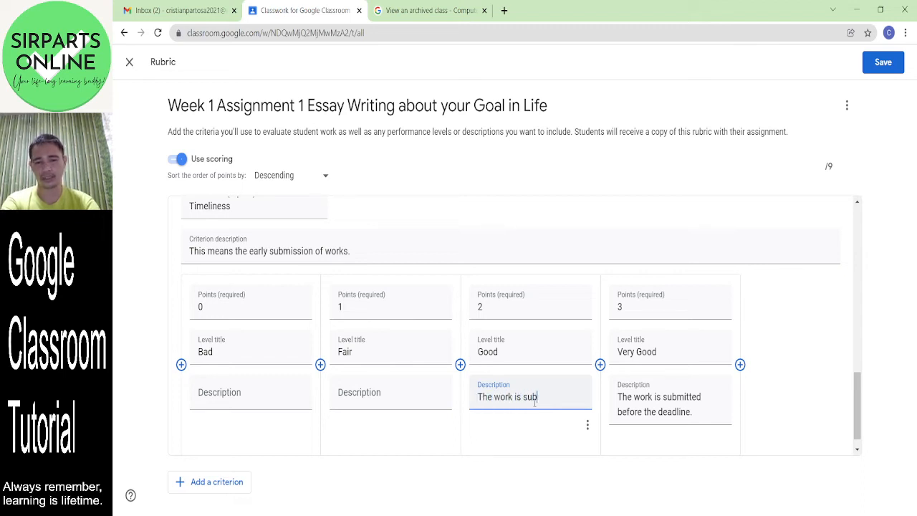
{"action": "type", "text": "mitted on the deadline."}
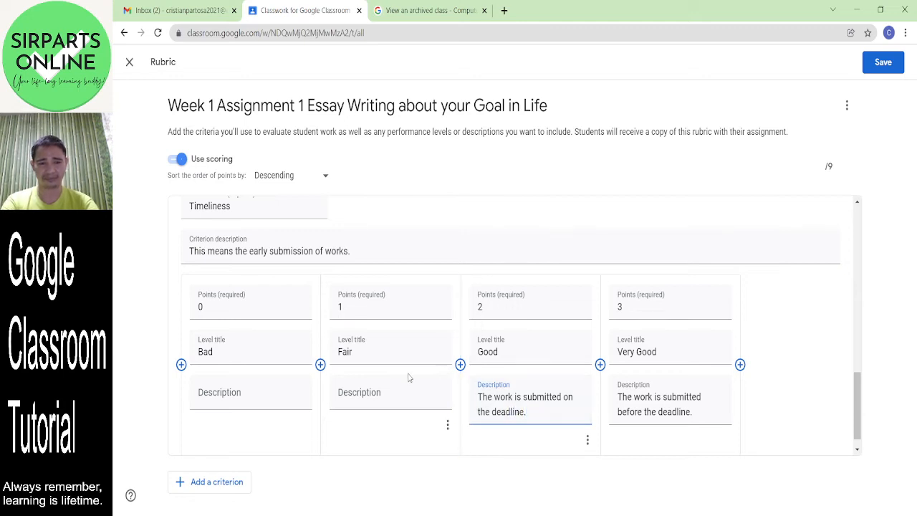
- Describe Fair as submitted a week after the deadline and Bad as two weeks or more after
{"action": "left_click", "coordinate": [385, 392]}
{"action": "type", "text": "The w"}
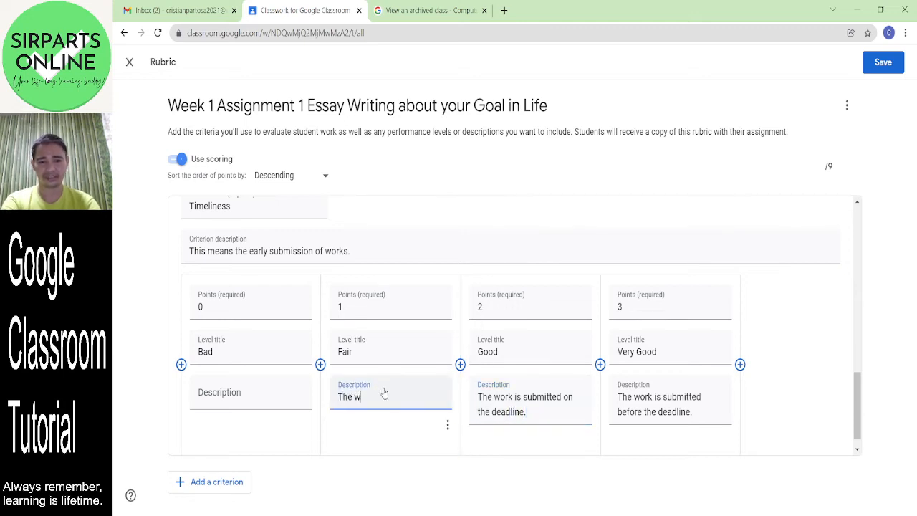
{"action": "type", "text": "ork is submitte"}
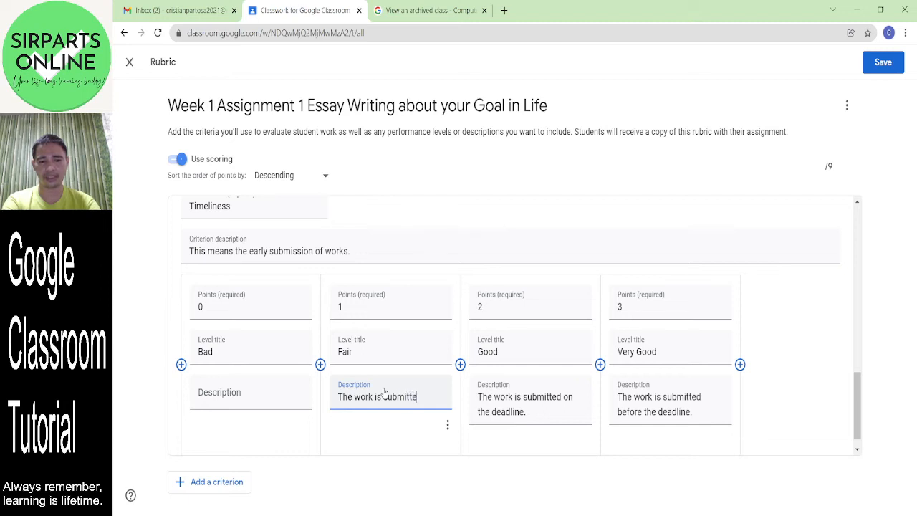
{"action": "type", "text": "d a week b"}
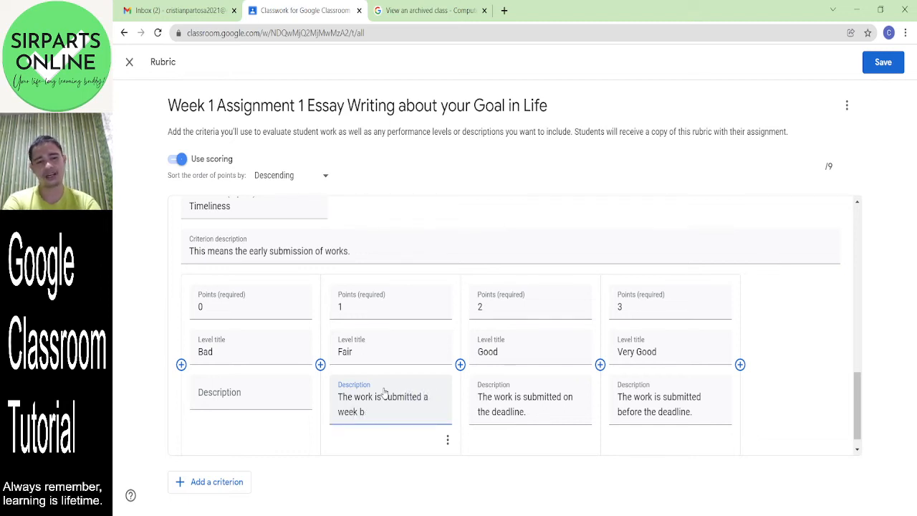
{"action": "key", "text": "BackSpace"}
{"action": "type", "text": "af"}
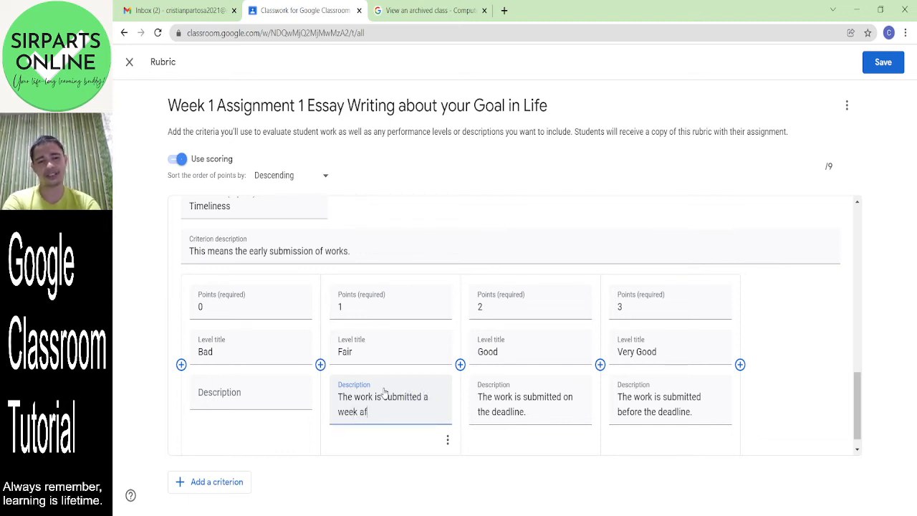
{"action": "type", "text": "ter the deadline."}
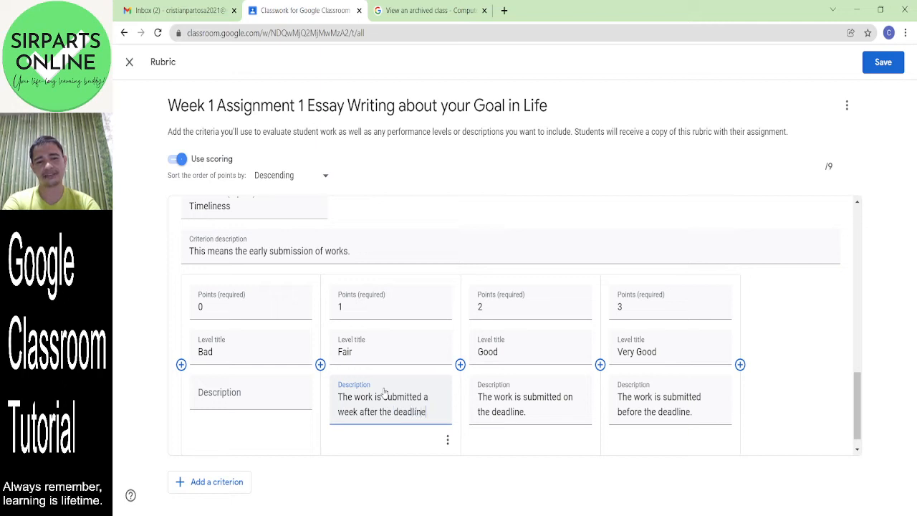
{"action": "left_click", "coordinate": [260, 398]}
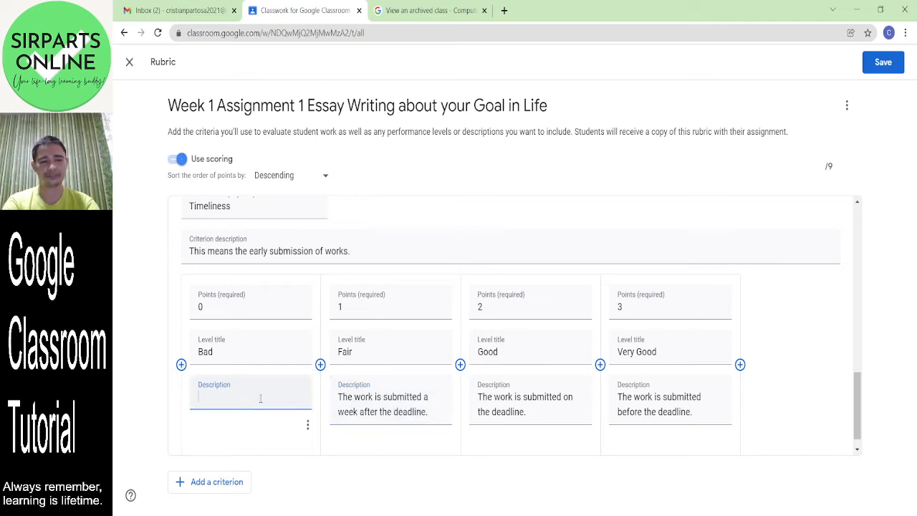
{"action": "type", "text": "The work is"}
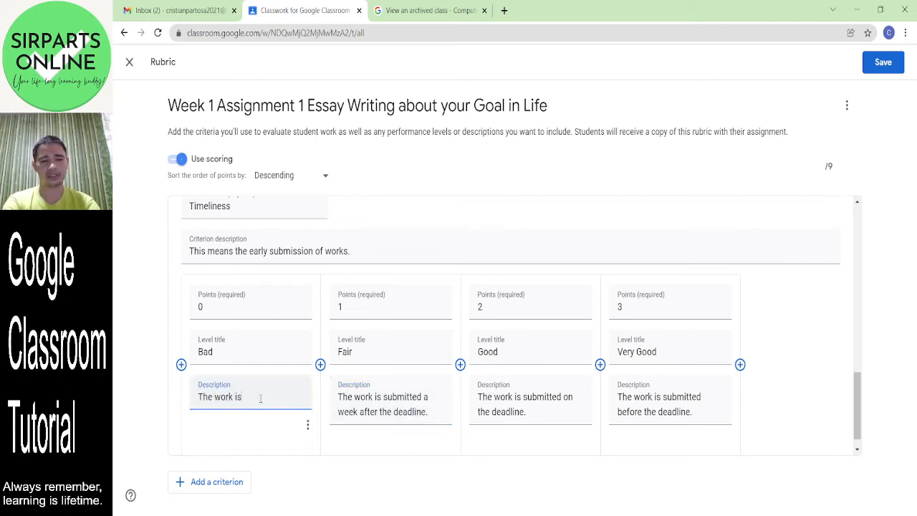
{"action": "type", "text": " submitted"}
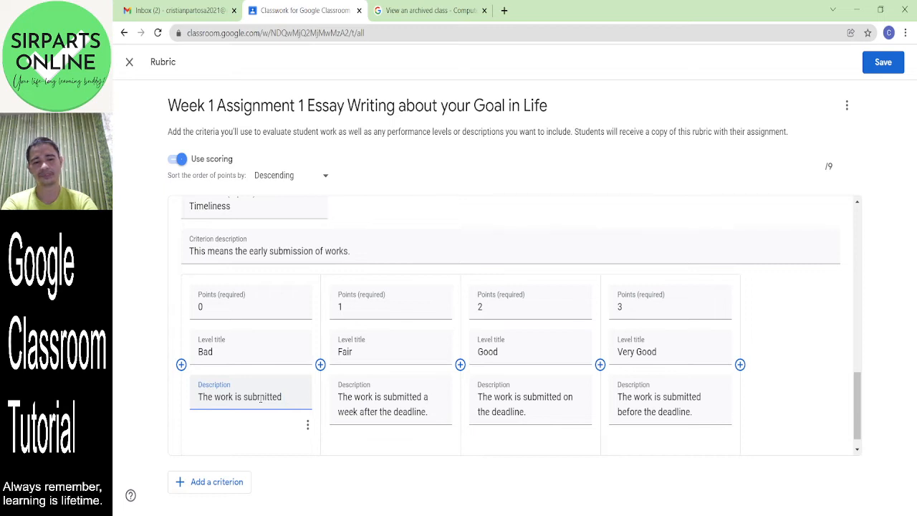
{"action": "type", "text": "two"}
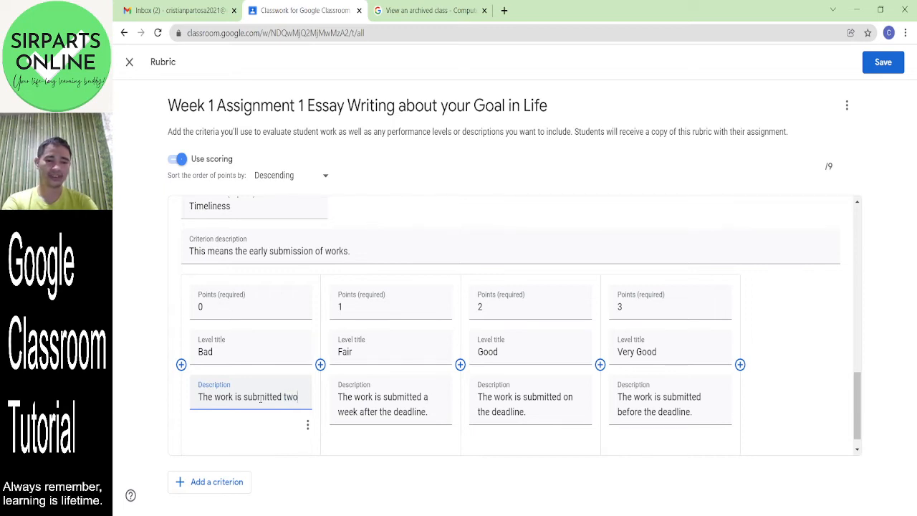
{"action": "type", "text": " weeks or"}
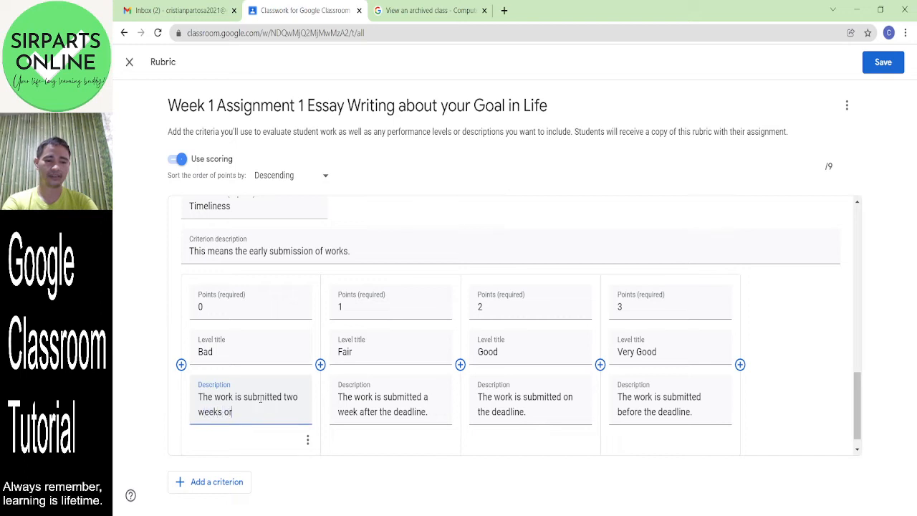
{"action": "type", "text": " more al"}
{"action": "key", "text": "BackSpace"}
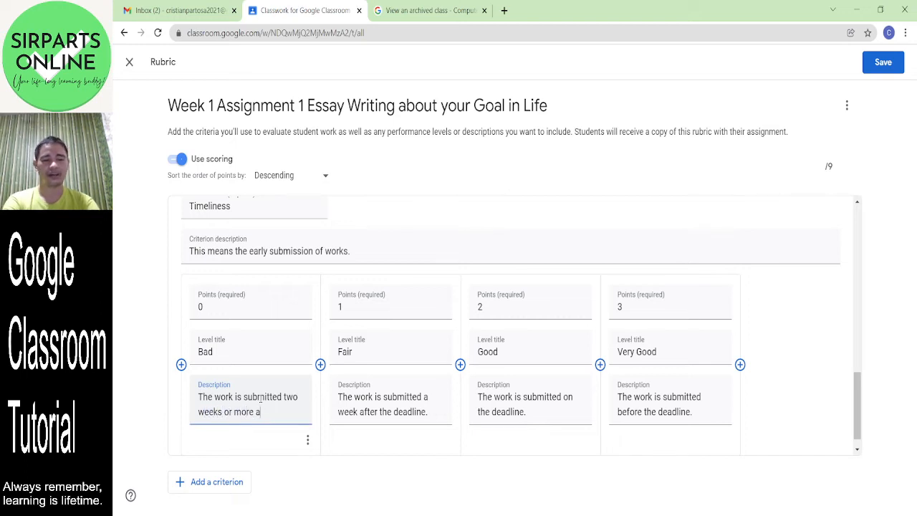
{"action": "type", "text": "fter the deadline."}
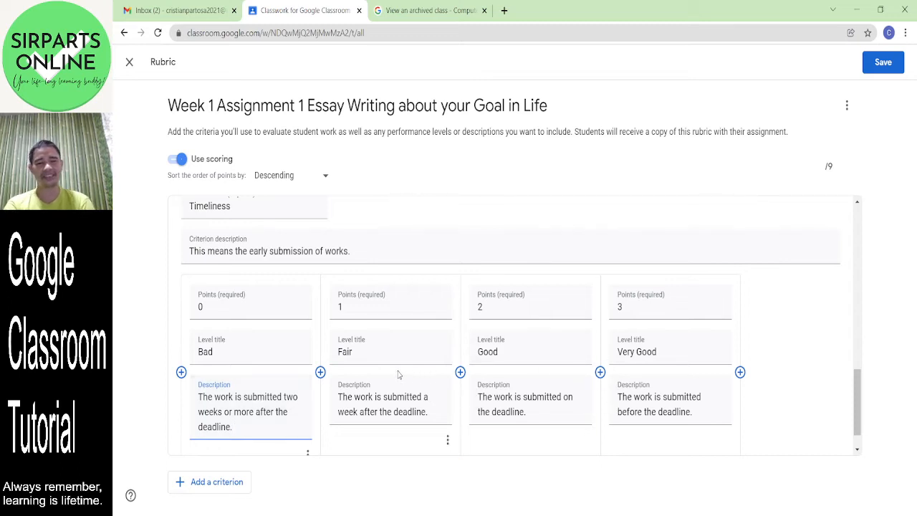
- Commit the Bad description and sort Timeliness levels by descending points, from Very Good (3) to Bad (0)
{"action": "scroll", "coordinate": [253, 357], "scroll_direction": "down", "scroll_amount": 1}
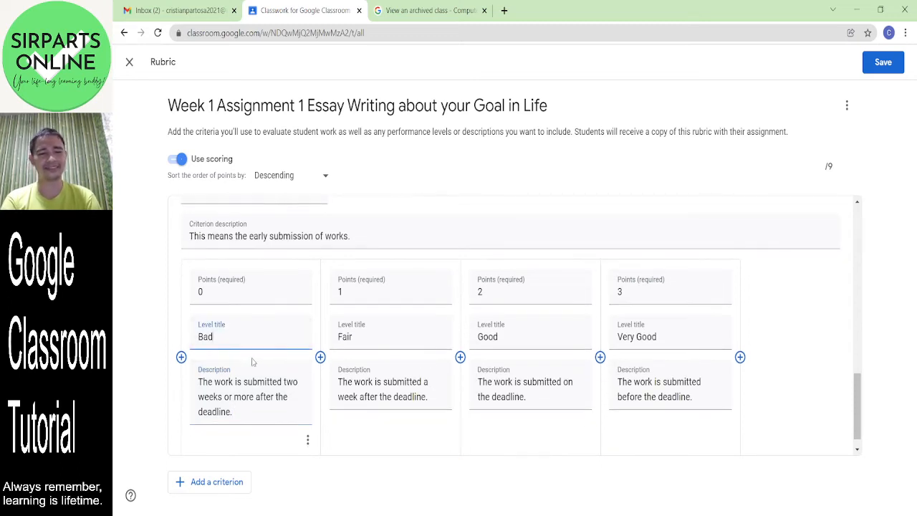
{"action": "left_click", "coordinate": [382, 342]}
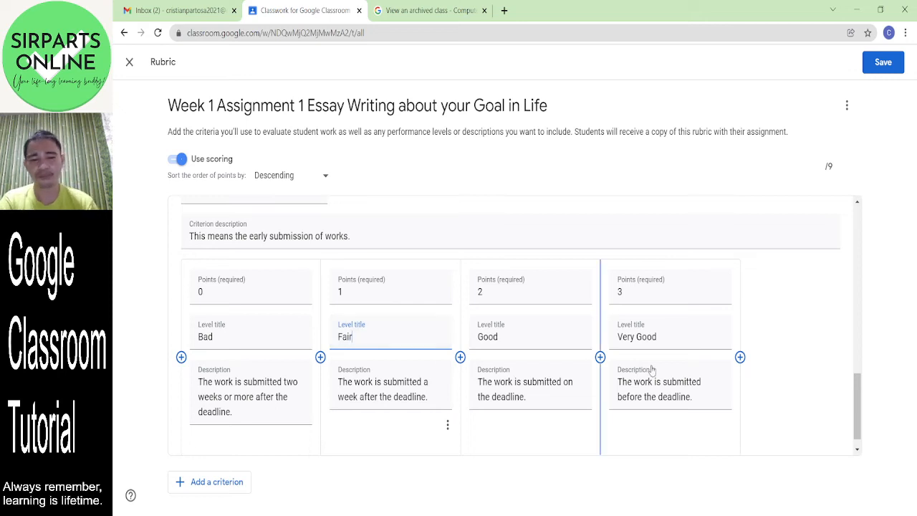
{"action": "left_click", "coordinate": [781, 385]}
{"action": "left_click_drag", "start_coordinate": [857, 406], "coordinate": [865, 451]}
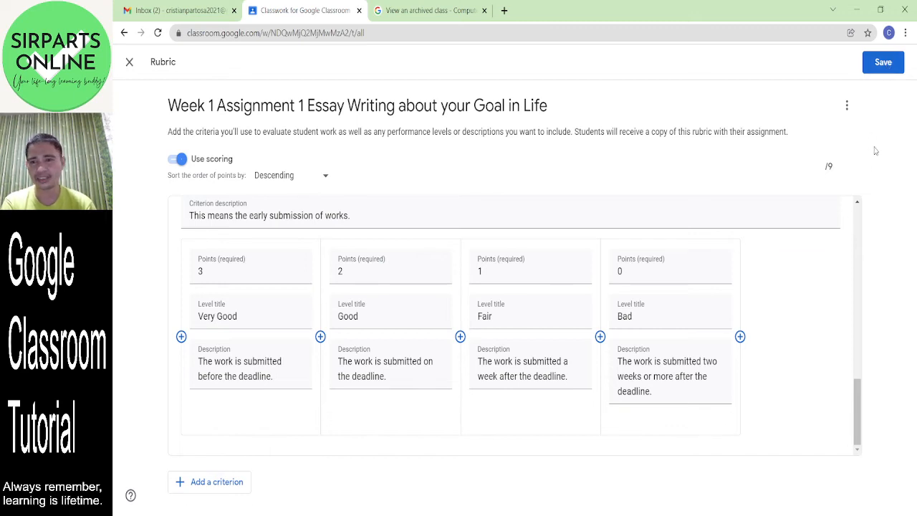
- Save the rubric and change the essay assignment's points from 10 to 9
{"action": "left_click", "coordinate": [886, 64]}
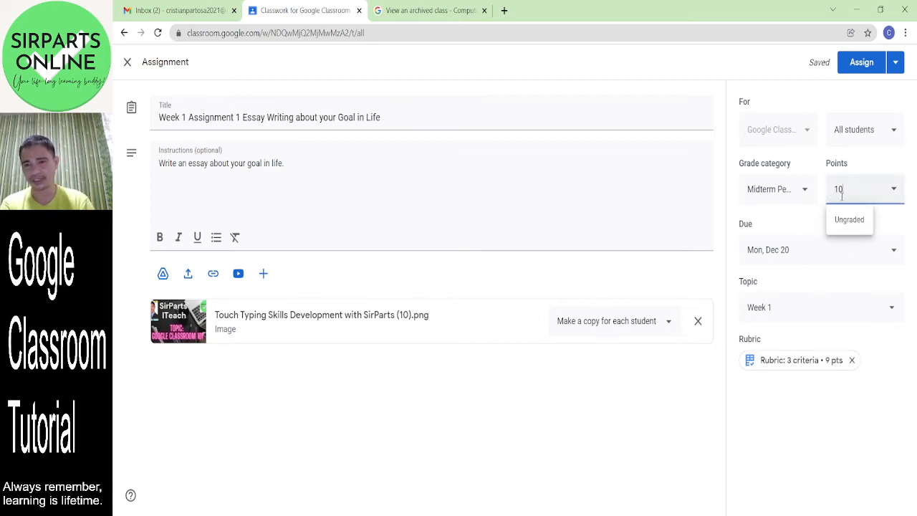
{"action": "key", "text": "BackSpace"}
{"action": "key", "text": "BackSpace"}
{"action": "type", "text": "9"}
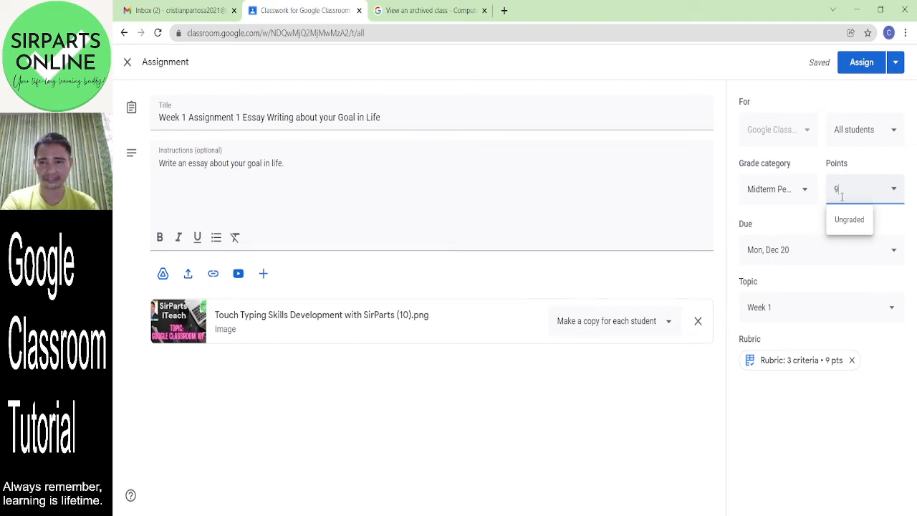
{"action": "left_click", "coordinate": [798, 218]}
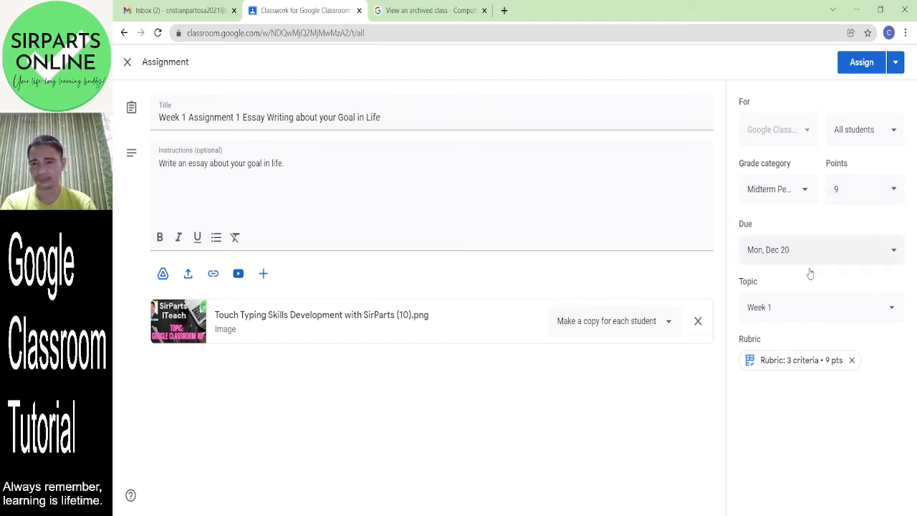
- Assign the 9-point essay assignment to students under Week 1, due Dec 20
{"action": "left_click", "coordinate": [896, 63]}
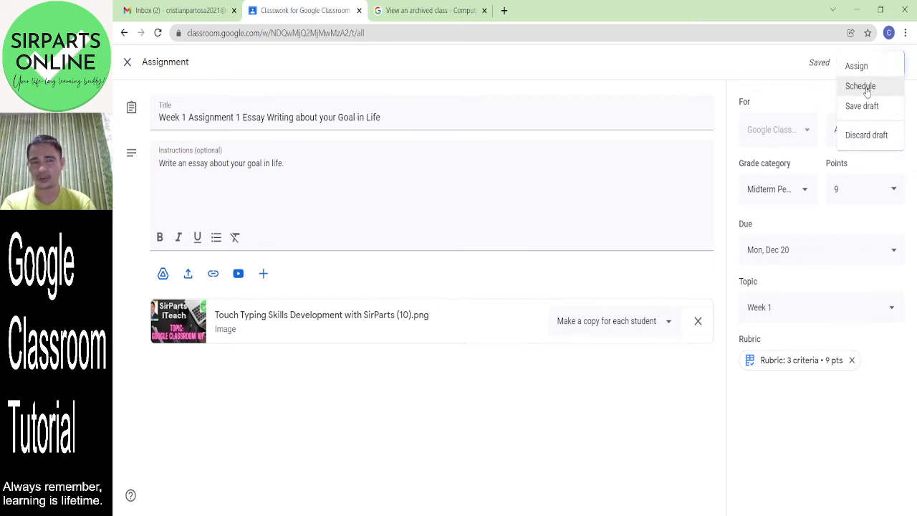
{"action": "left_click", "coordinate": [795, 104]}
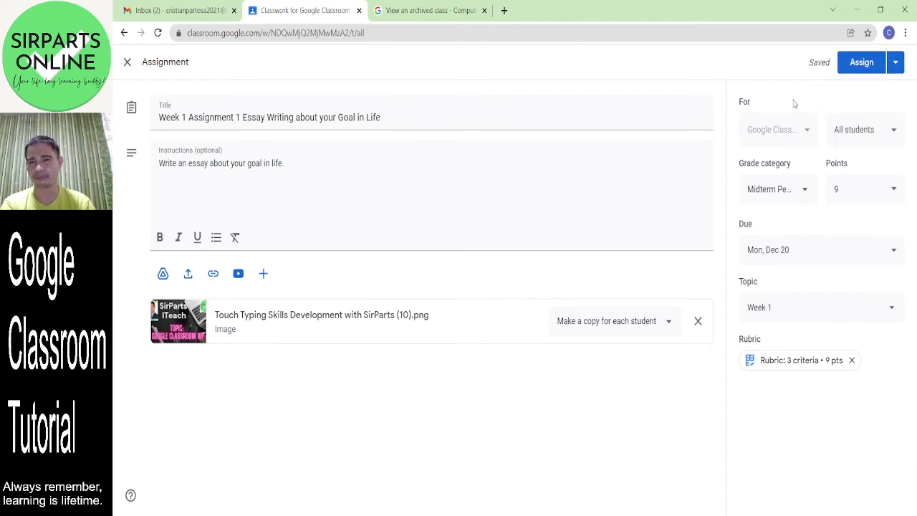
{"action": "left_click", "coordinate": [862, 64]}
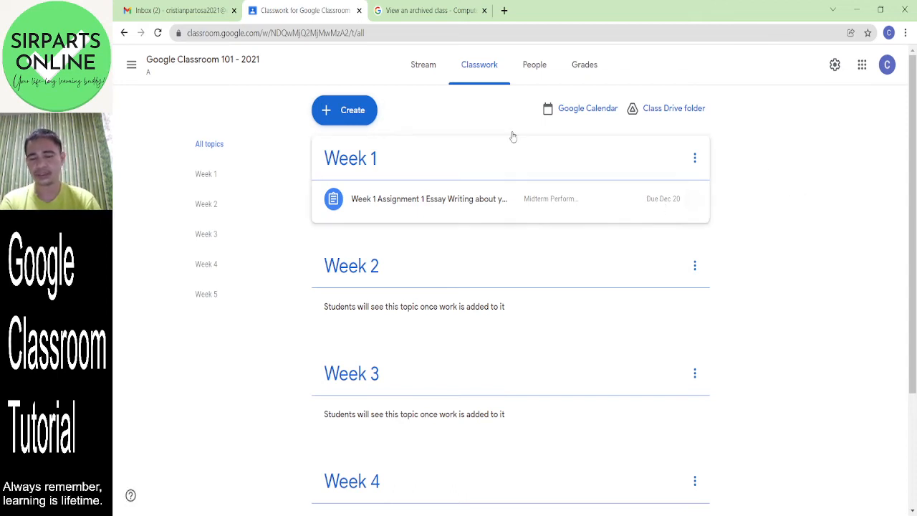
- Create a new Question post from the Classwork page's Create menu
{"action": "left_click", "coordinate": [347, 115]}
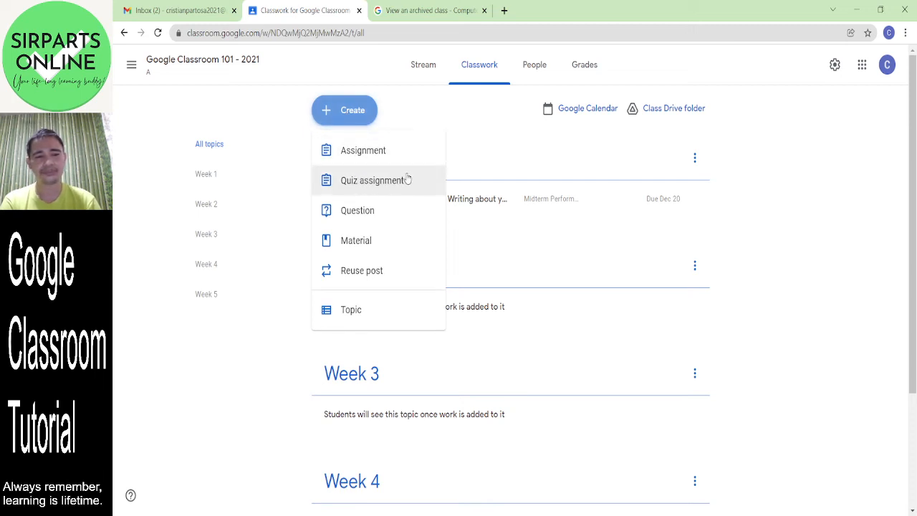
{"action": "left_click", "coordinate": [373, 220]}
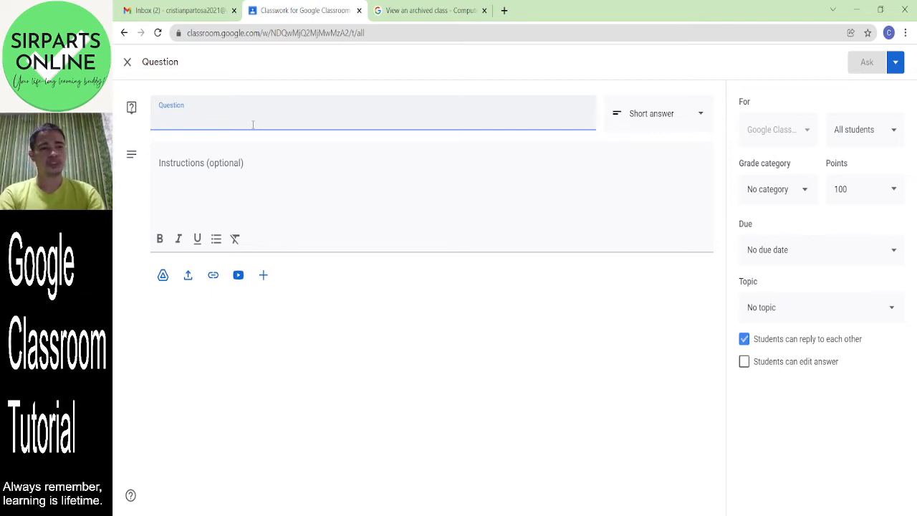
- Enter the question 'What is your greatest strength' with grade category Midterm Performance
{"action": "type", "text": "Why a"}
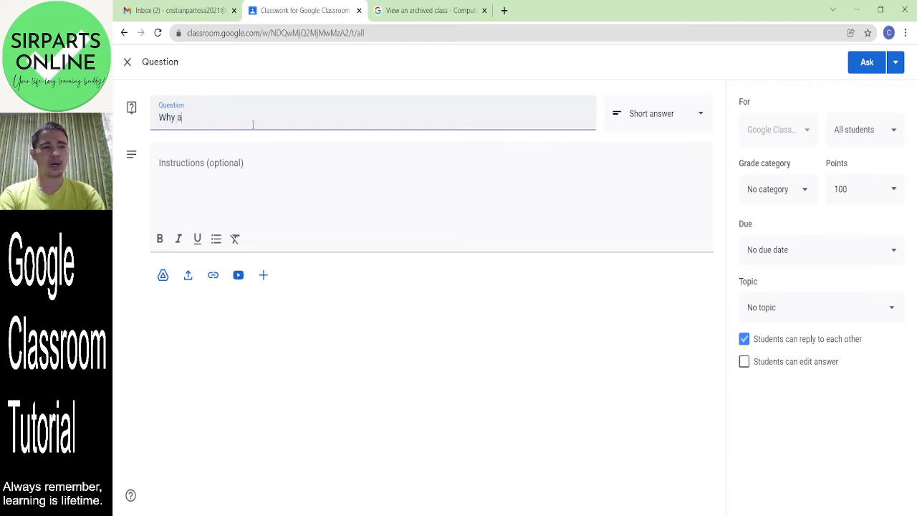
{"action": "type", "text": "re you here"}
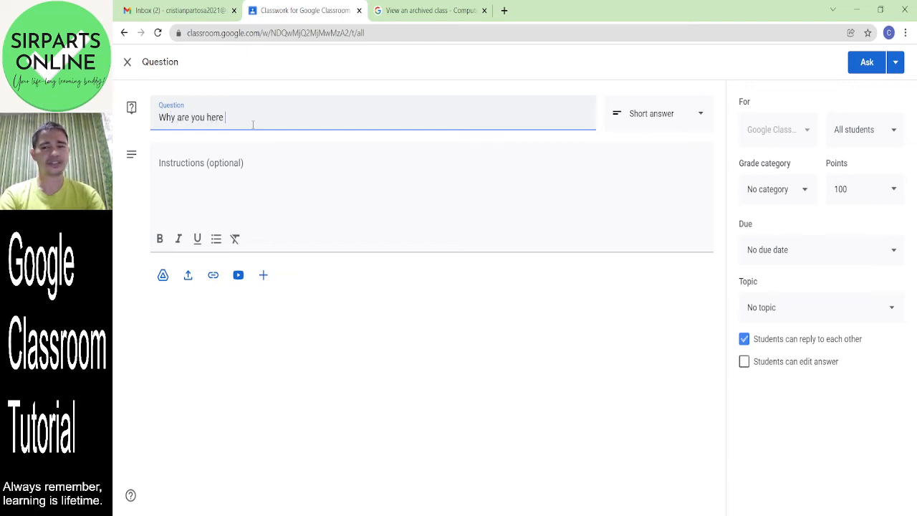
{"action": "key", "text": "BackSpace"}
{"action": "key", "text": "BackSpace"}
{"action": "key", "text": "BackSpace"}
{"action": "key", "text": "BackSpace"}
{"action": "key", "text": "BackSpace"}
{"action": "key", "text": "BackSpace"}
{"action": "key", "text": "BackSpace"}
{"action": "key", "text": "BackSpace"}
{"action": "key", "text": "BackSpace"}
{"action": "key", "text": "BackSpace"}
{"action": "key", "text": "BackSpace"}
{"action": "key", "text": "BackSpace"}
{"action": "key", "text": "BackSpace"}
{"action": "key", "text": "BackSpace"}
{"action": "type", "text": "at is "}
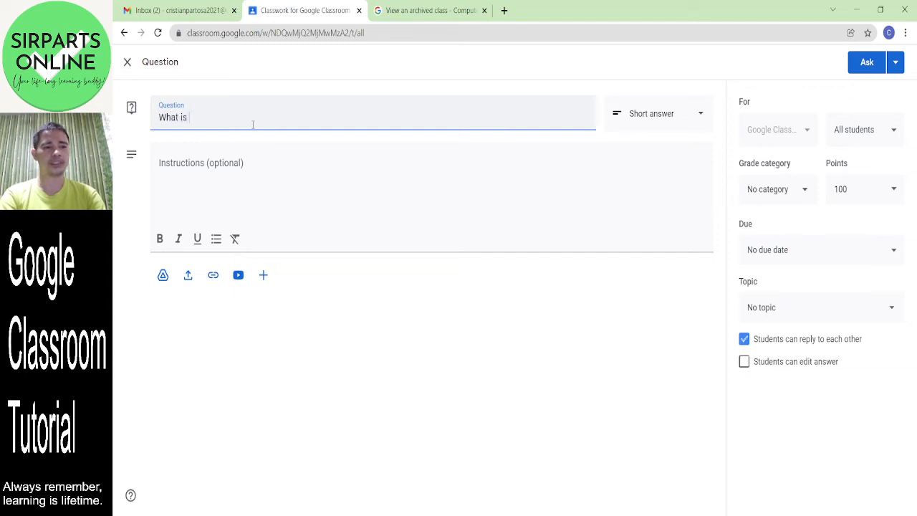
{"action": "type", "text": "your greatest strength?"}
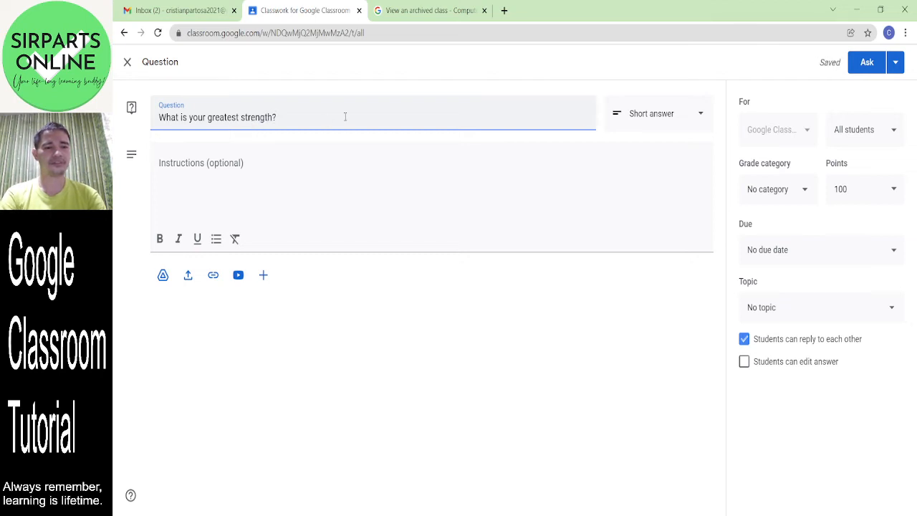
{"action": "left_click", "coordinate": [326, 157]}
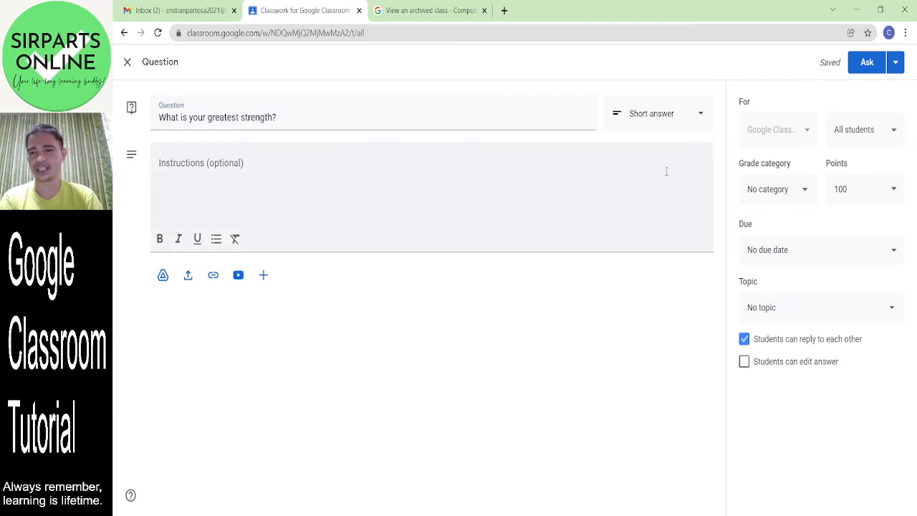
{"action": "left_click", "coordinate": [801, 199]}
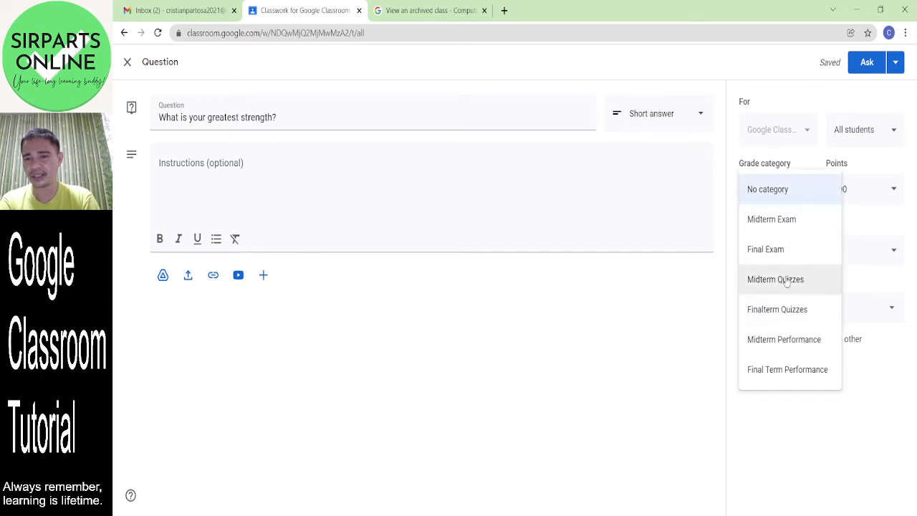
{"action": "left_click", "coordinate": [792, 349]}
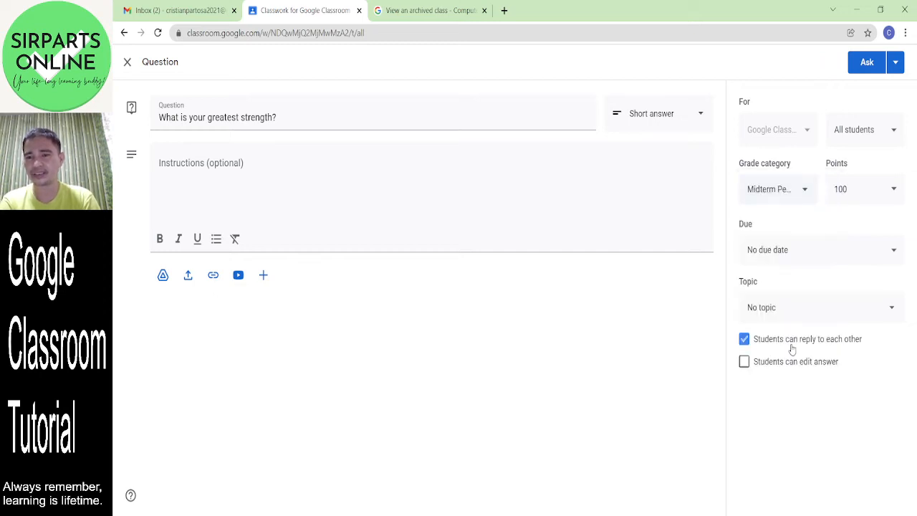
- Set the question's points from 100 to 5 and its due date to December 15
{"action": "left_click", "coordinate": [859, 193]}
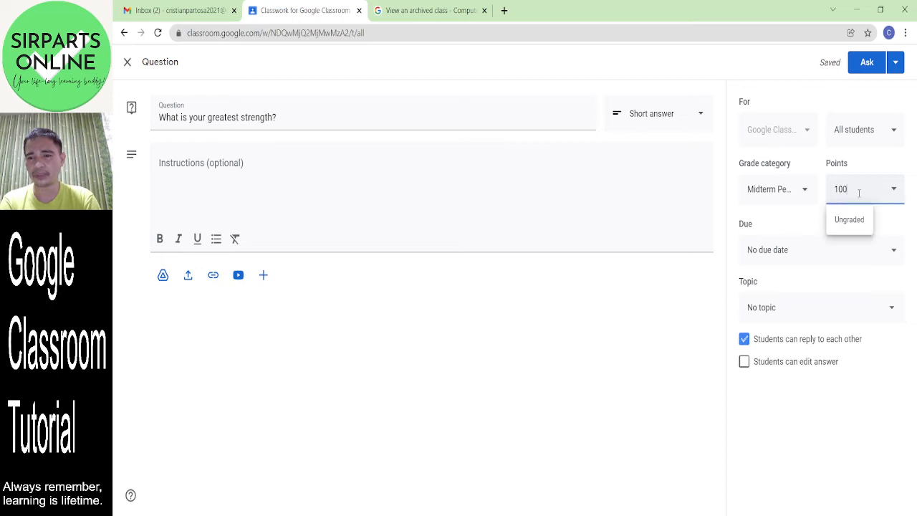
{"action": "key", "text": "BackSpace"}
{"action": "key", "text": "BackSpace"}
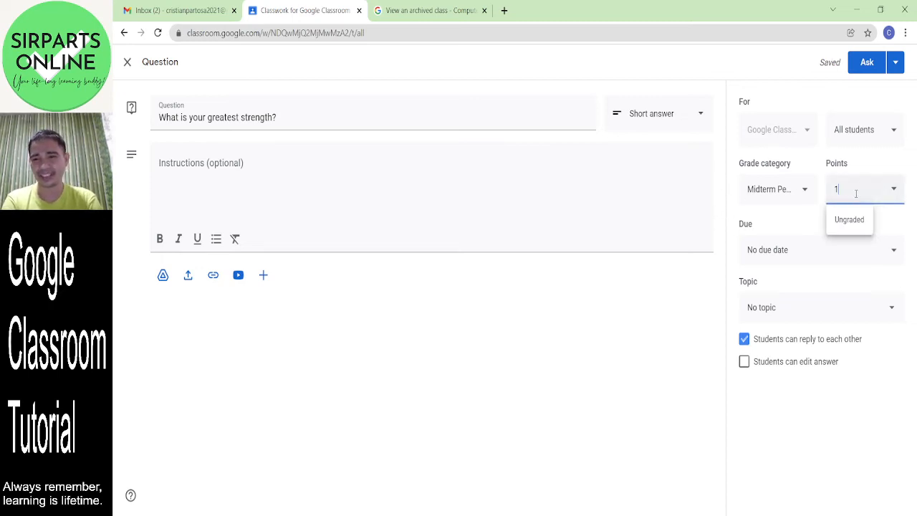
{"action": "key", "text": "BackSpace"}
{"action": "type", "text": "5"}
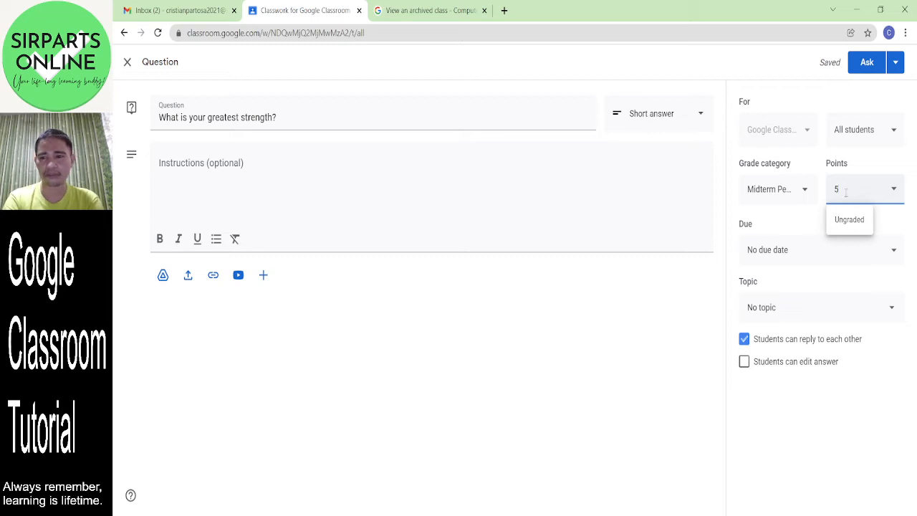
{"action": "left_click", "coordinate": [731, 192]}
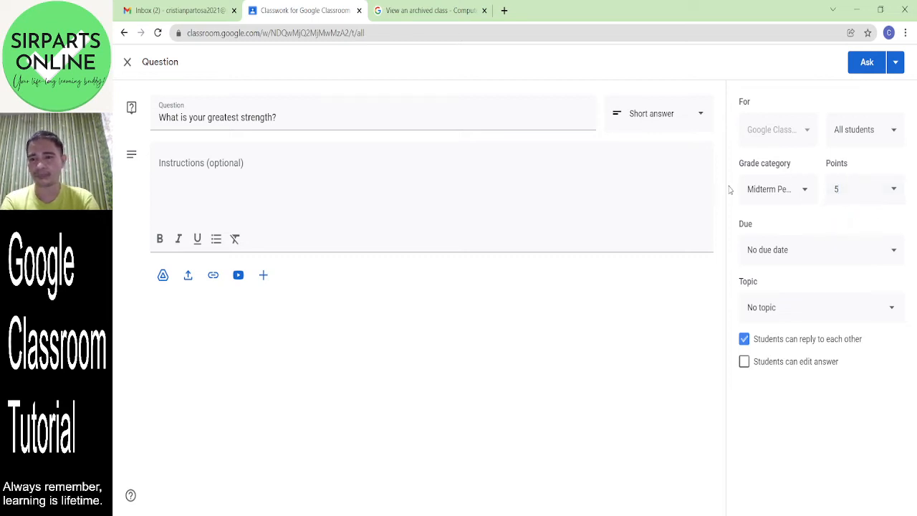
{"action": "left_click", "coordinate": [819, 258]}
{"action": "left_click", "coordinate": [822, 308]}
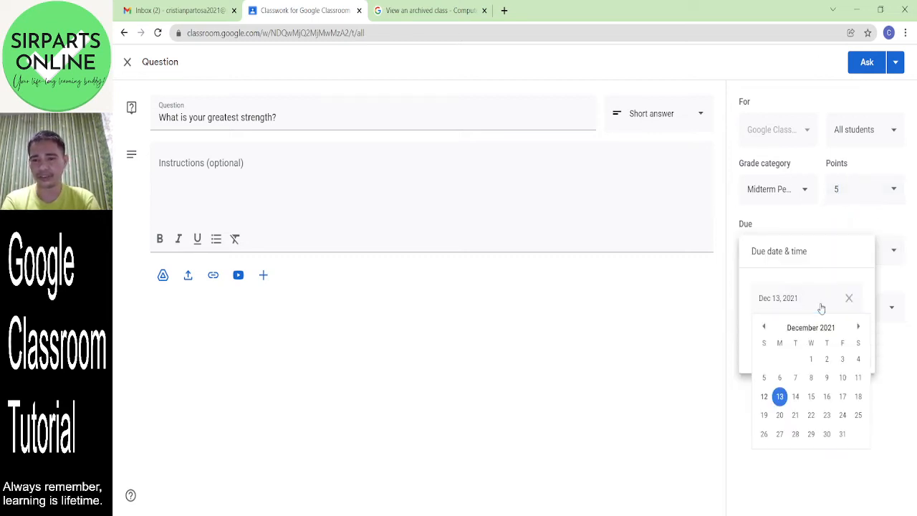
{"action": "left_click", "coordinate": [812, 397]}
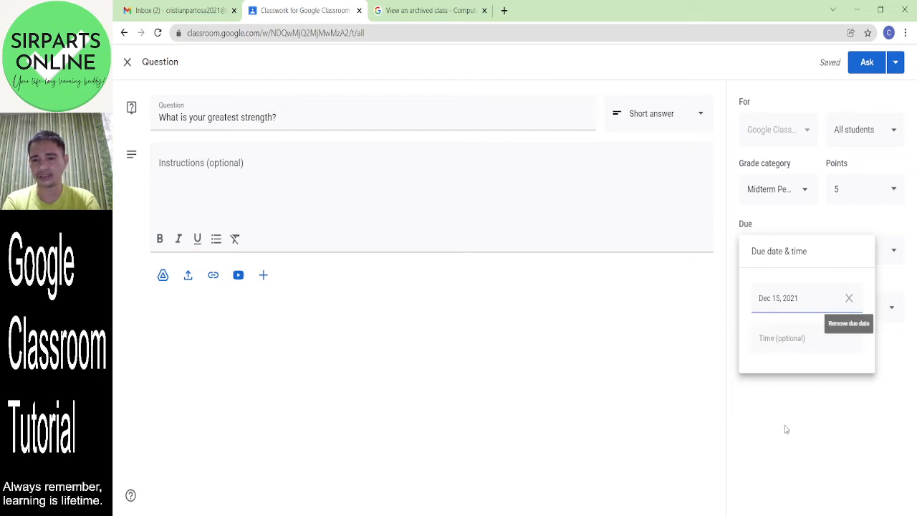
{"action": "left_click", "coordinate": [692, 413]}
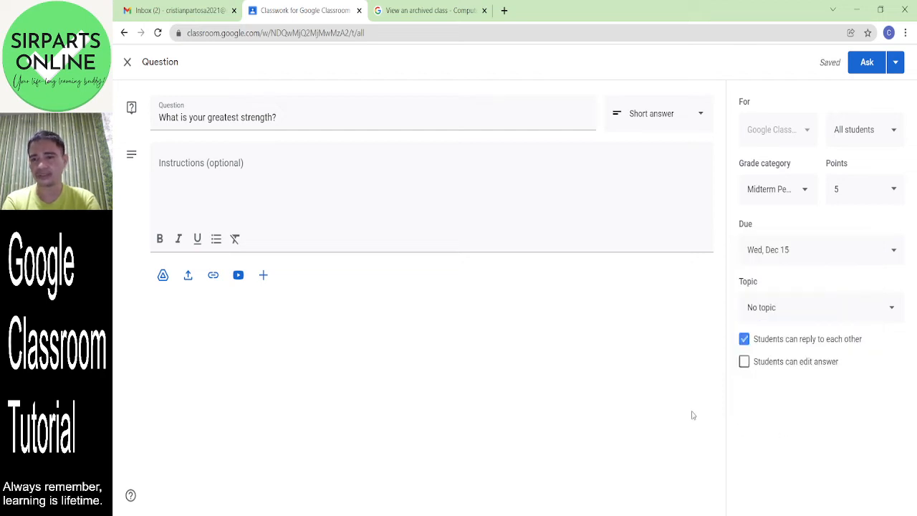
- File the question under Week 1, post it, and expand it to check its status
{"action": "left_click", "coordinate": [822, 314]}
{"action": "left_click", "coordinate": [774, 363]}
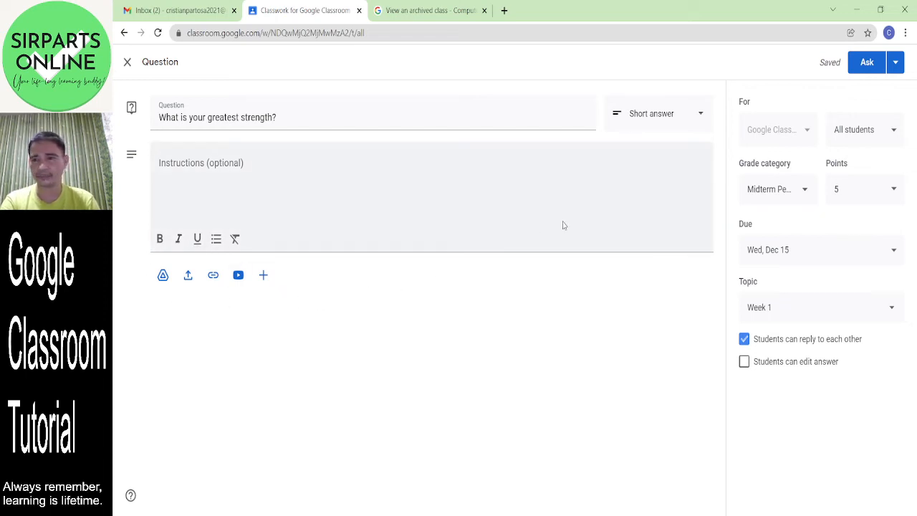
{"action": "left_click", "coordinate": [865, 72]}
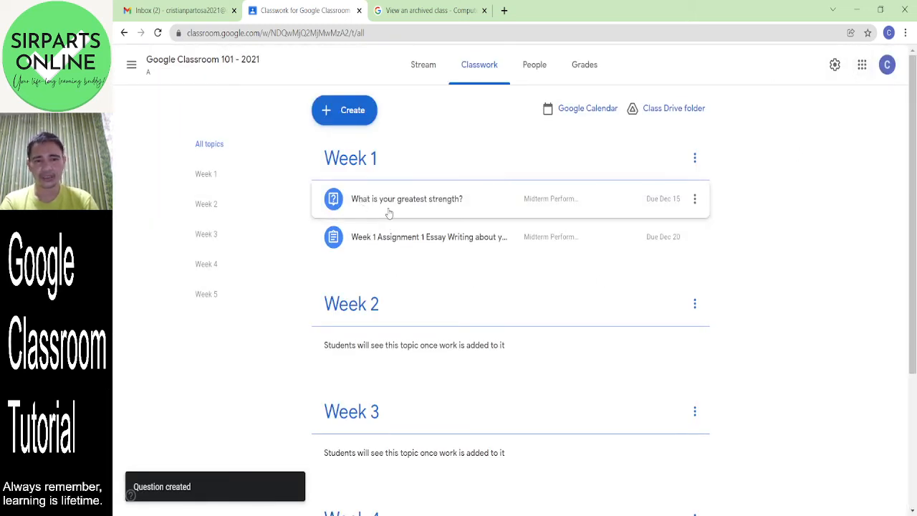
{"action": "left_click", "coordinate": [390, 213]}
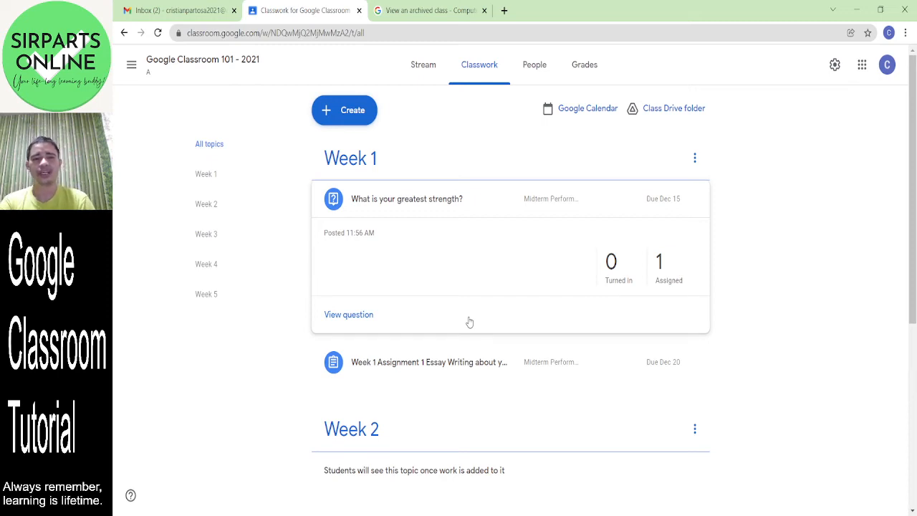
- Create a material titled 'Week 1 Content' and upload Certificate Daily Tournament FOA (2).pdf
{"action": "left_click", "coordinate": [335, 110]}
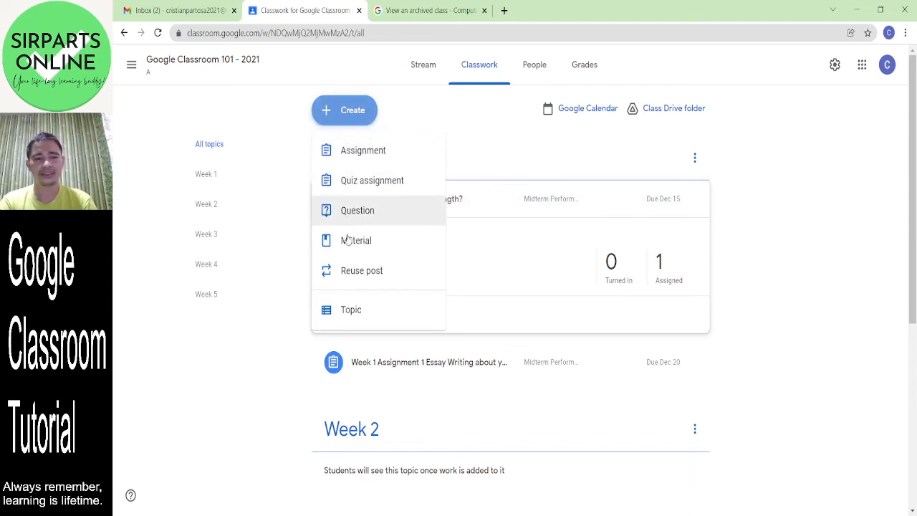
{"action": "left_click", "coordinate": [393, 249]}
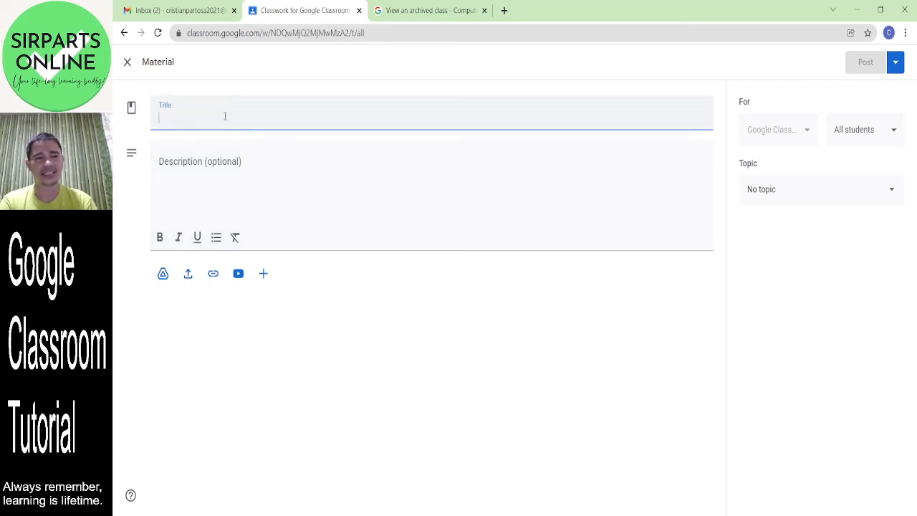
{"action": "type", "text": "Week 1"}
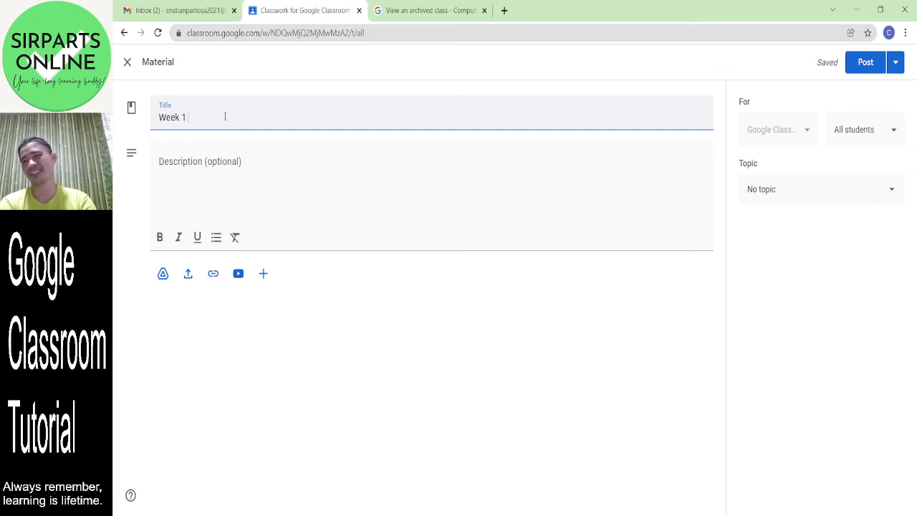
{"action": "type", "text": "Content"}
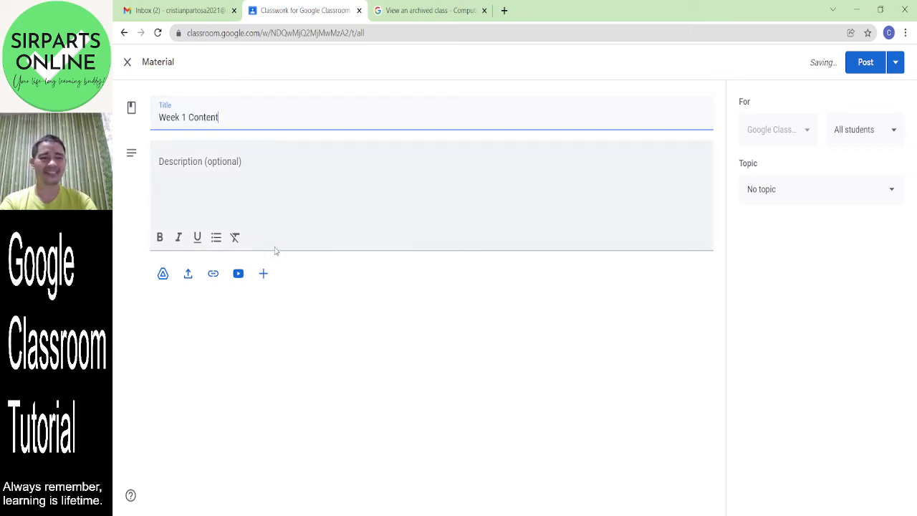
{"action": "left_click", "coordinate": [189, 277]}
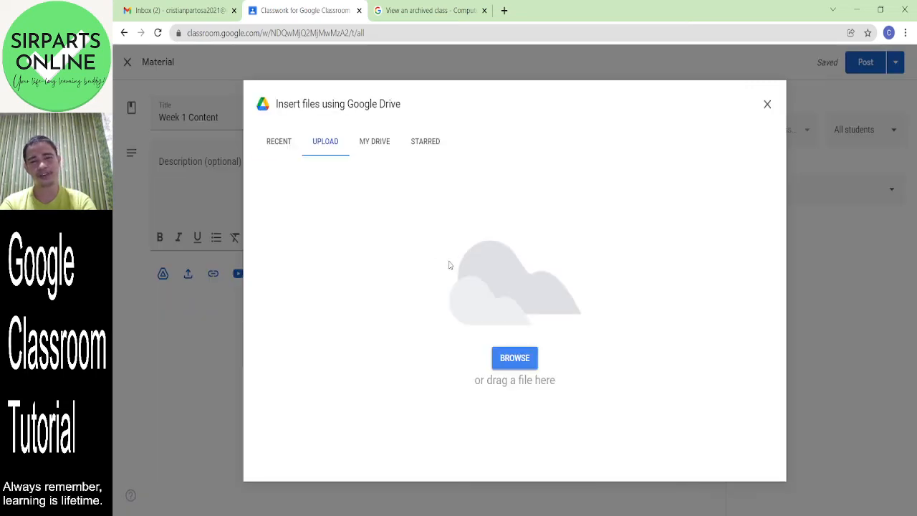
{"action": "left_click", "coordinate": [525, 362]}
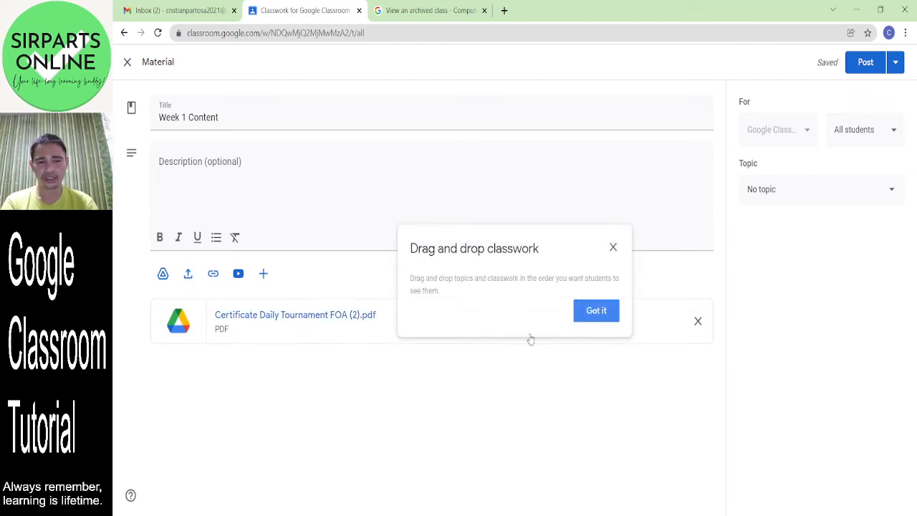
{"action": "left_click", "coordinate": [597, 316]}
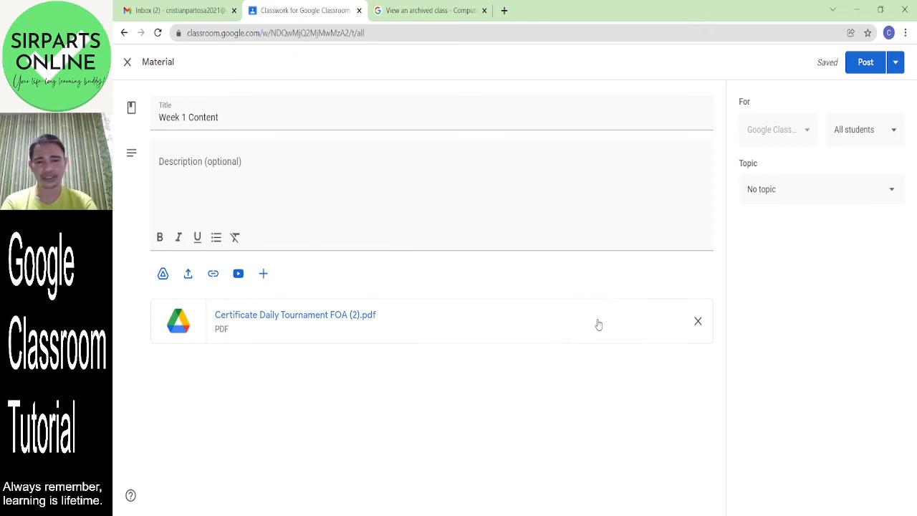
- Set the material's topic to Week 1 and post it
{"action": "left_click", "coordinate": [302, 181]}
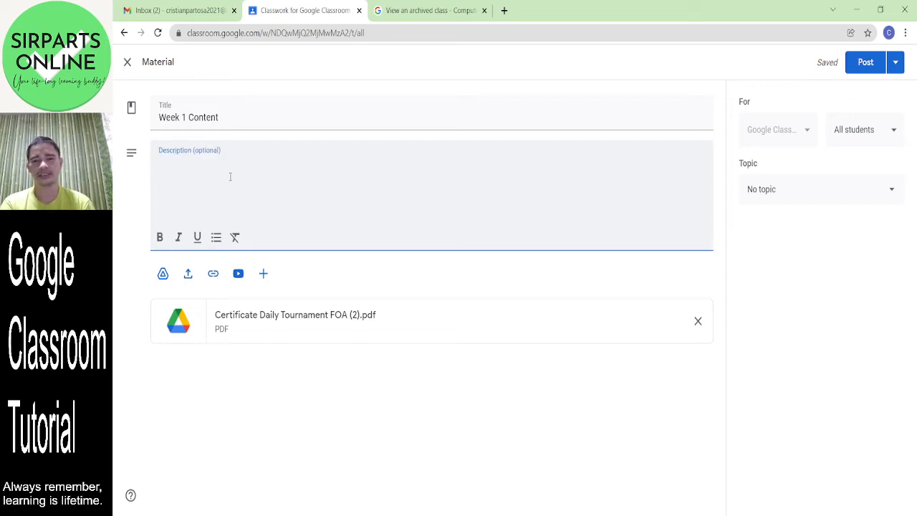
{"action": "left_click", "coordinate": [819, 195]}
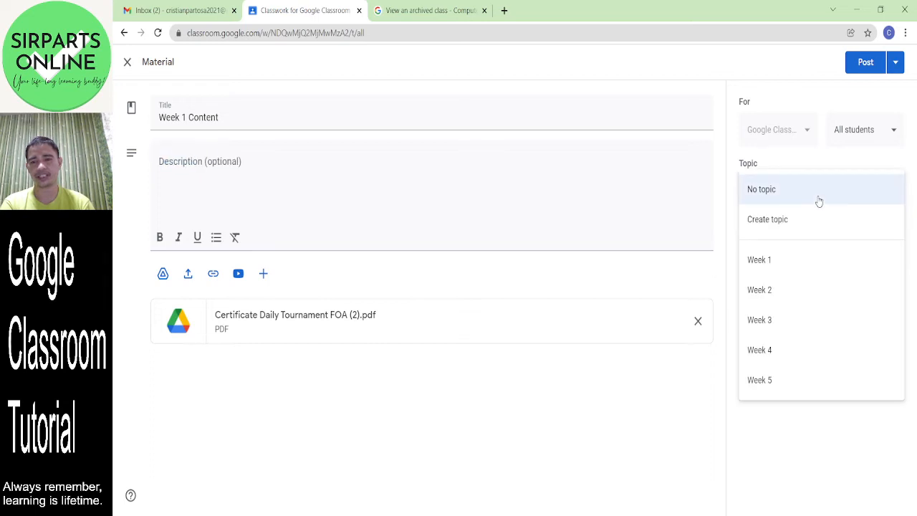
{"action": "left_click", "coordinate": [805, 258]}
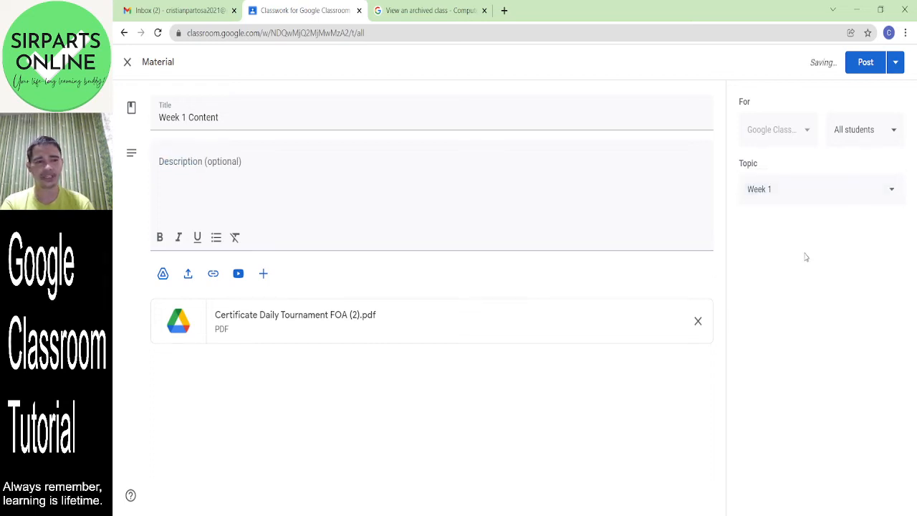
{"action": "left_click", "coordinate": [867, 64]}
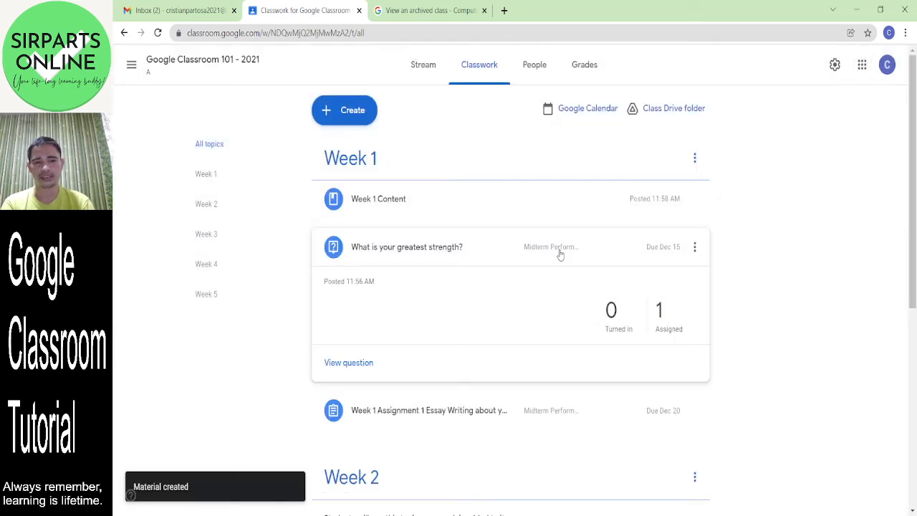
- Expand the Week 1 Content row to reveal its certificate PDF attachment
{"action": "left_click", "coordinate": [400, 212]}
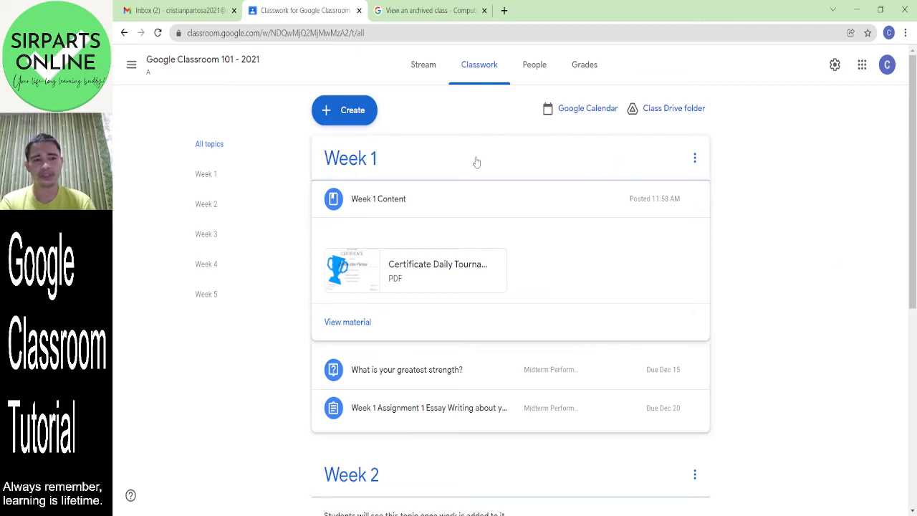
- Start another Material post and title it 'Week 1 Video Material'
{"action": "left_click", "coordinate": [351, 118]}
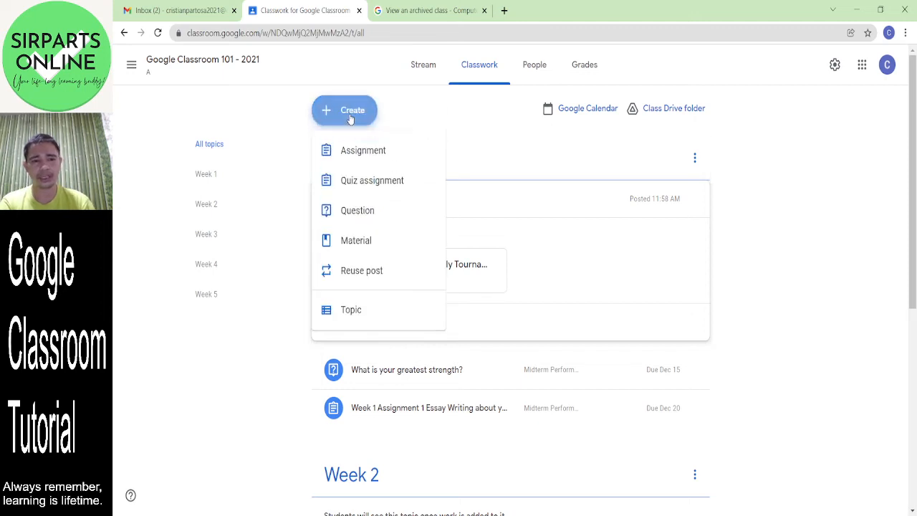
{"action": "left_click", "coordinate": [389, 250]}
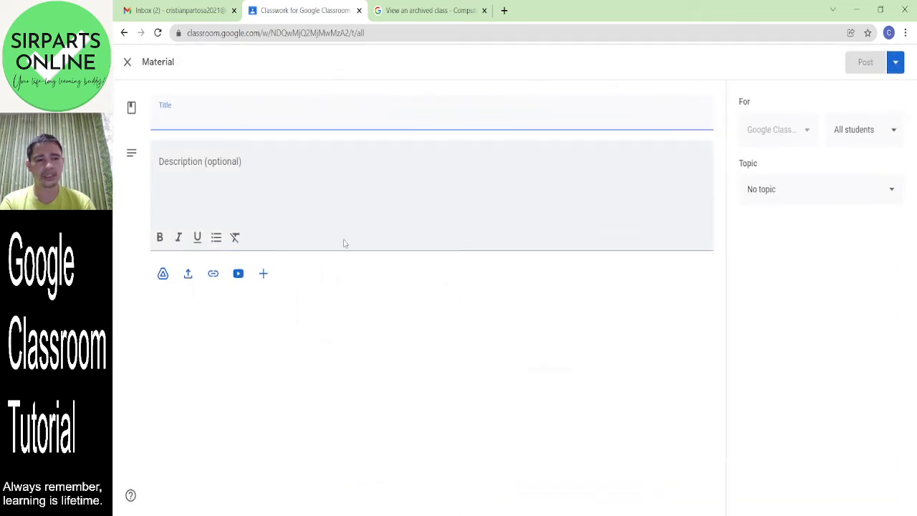
{"action": "left_click", "coordinate": [264, 274]}
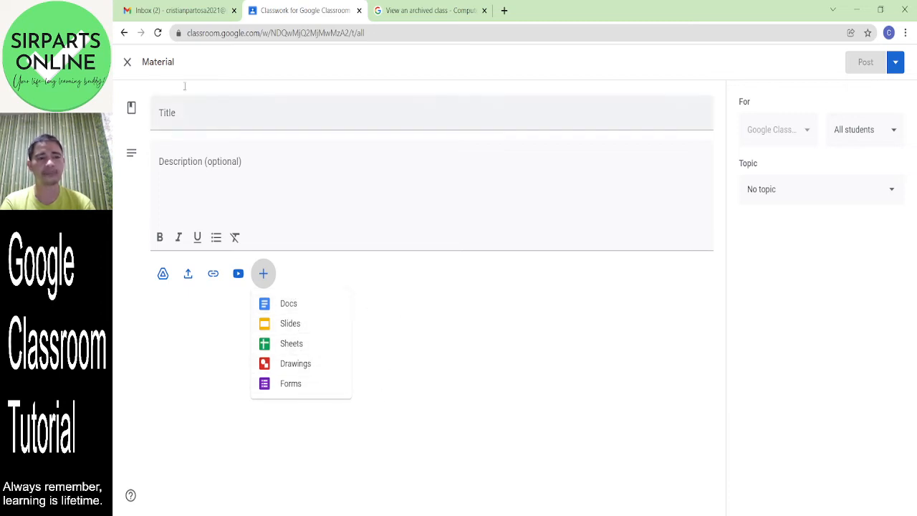
{"action": "left_click", "coordinate": [129, 65]}
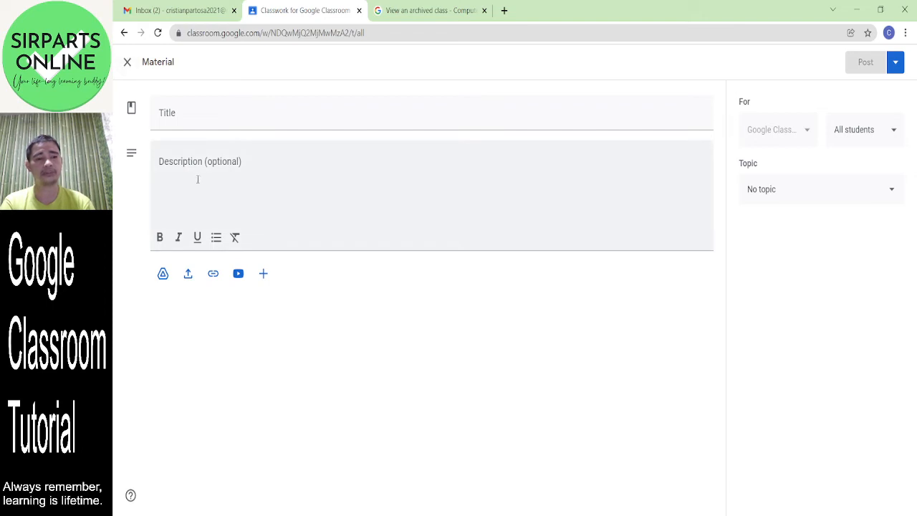
{"action": "left_click", "coordinate": [185, 121]}
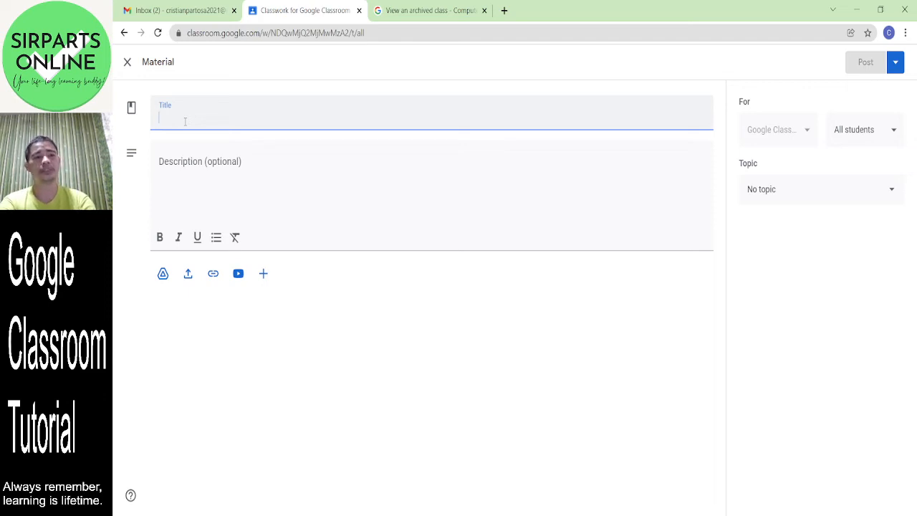
{"action": "type", "text": "Week 1"}
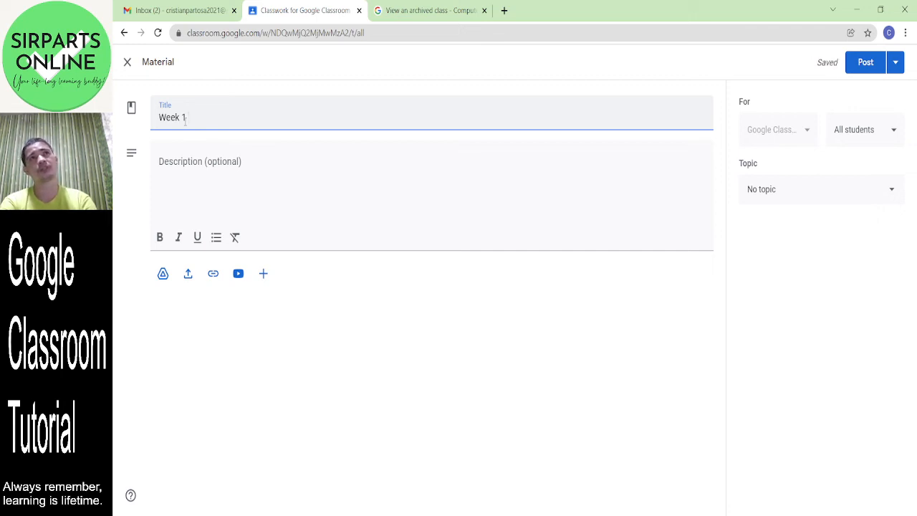
{"action": "type", "text": "Vide"}
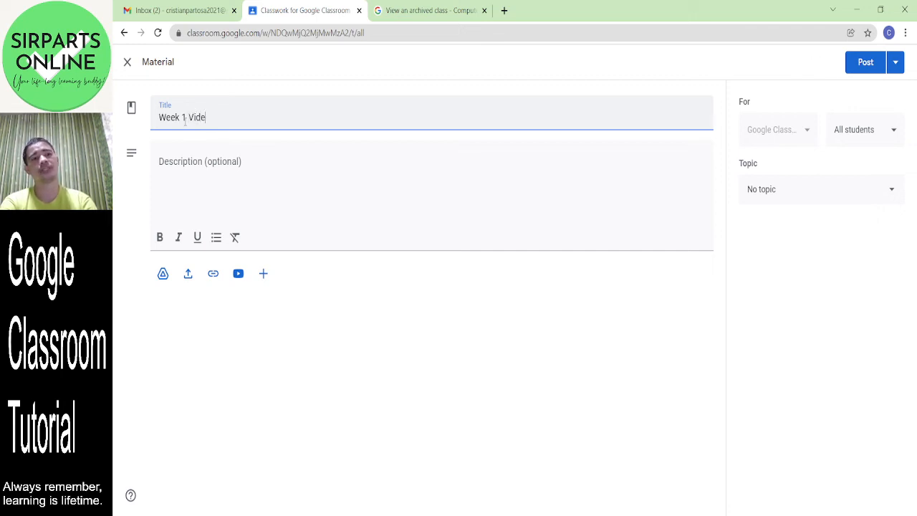
{"action": "type", "text": "o Material"}
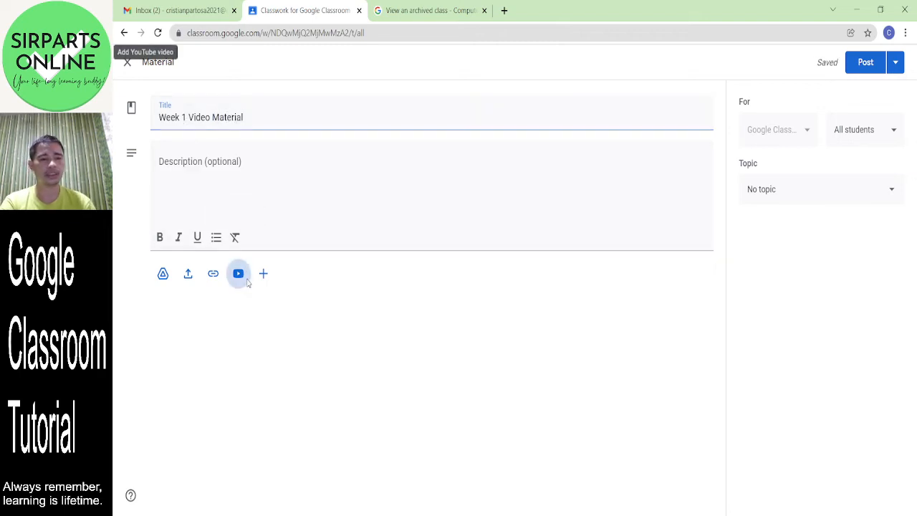
- Attach the Learn Spanish with SirParts YouTube video found by searching 'sirparts online'
{"action": "left_click", "coordinate": [238, 273]}
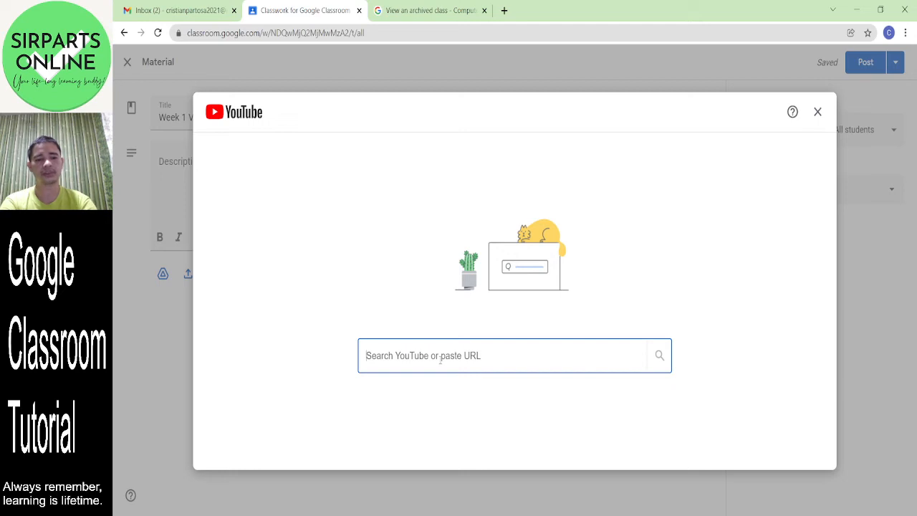
{"action": "type", "text": "sirpar"}
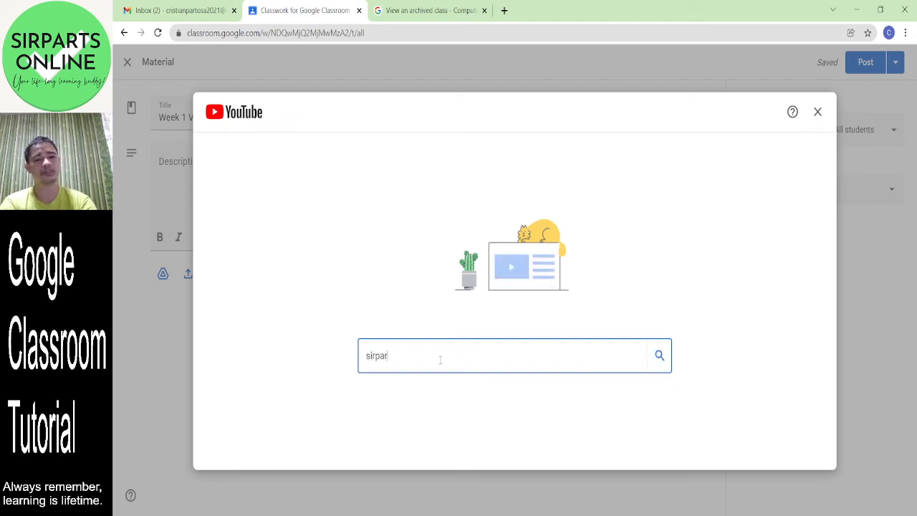
{"action": "type", "text": "ts online"}
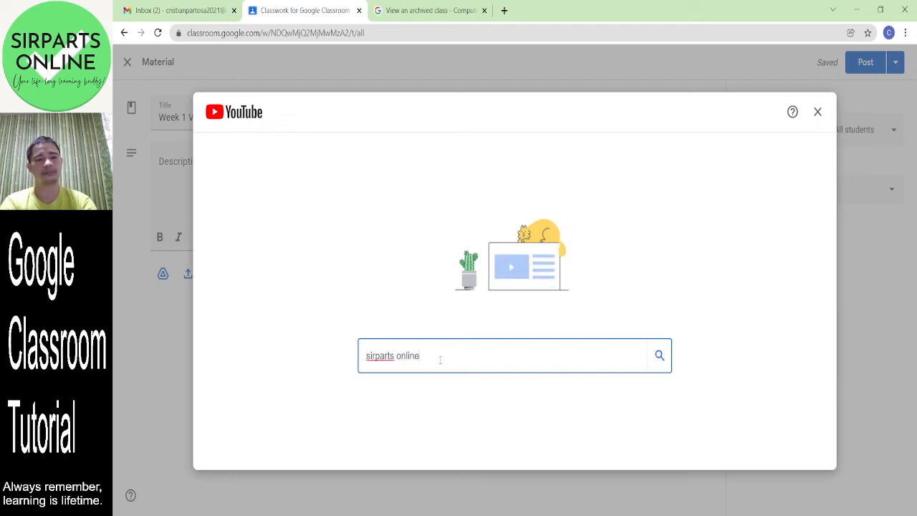
{"action": "key", "text": "Return"}
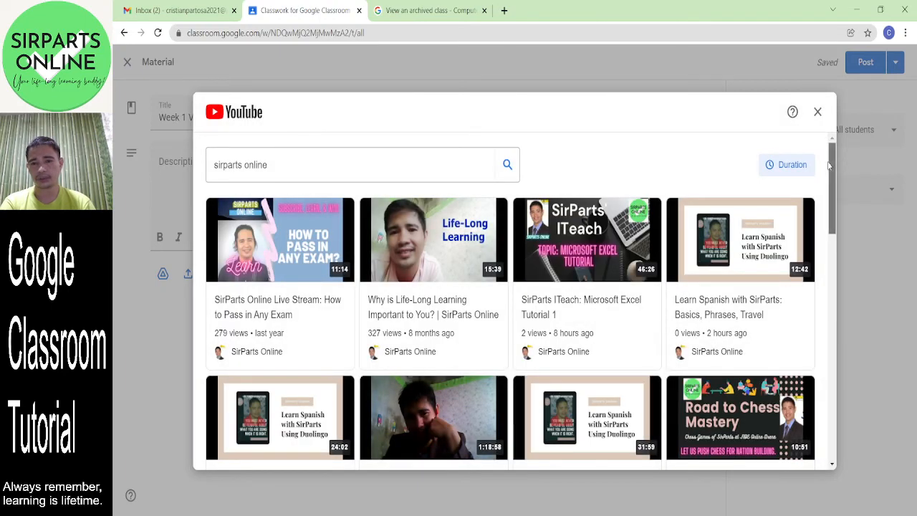
{"action": "left_click_drag", "start_coordinate": [830, 157], "coordinate": [829, 169]}
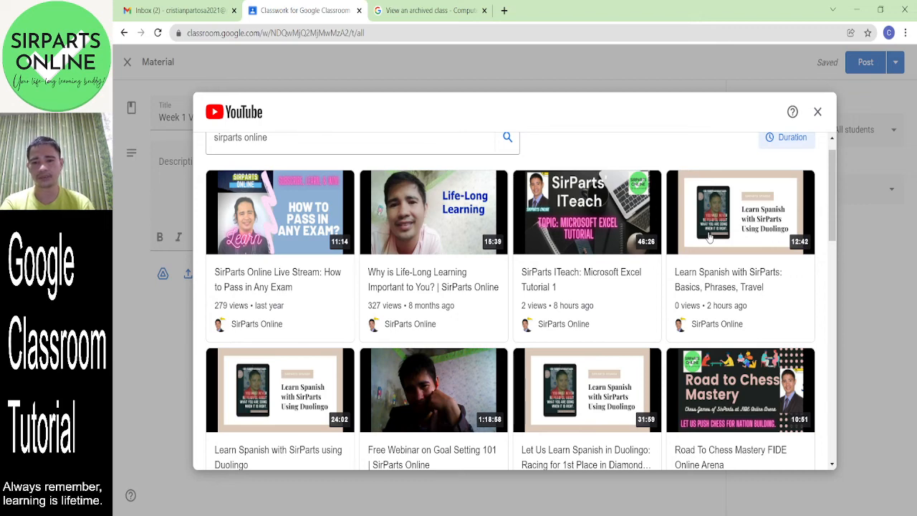
{"action": "left_click", "coordinate": [709, 238]}
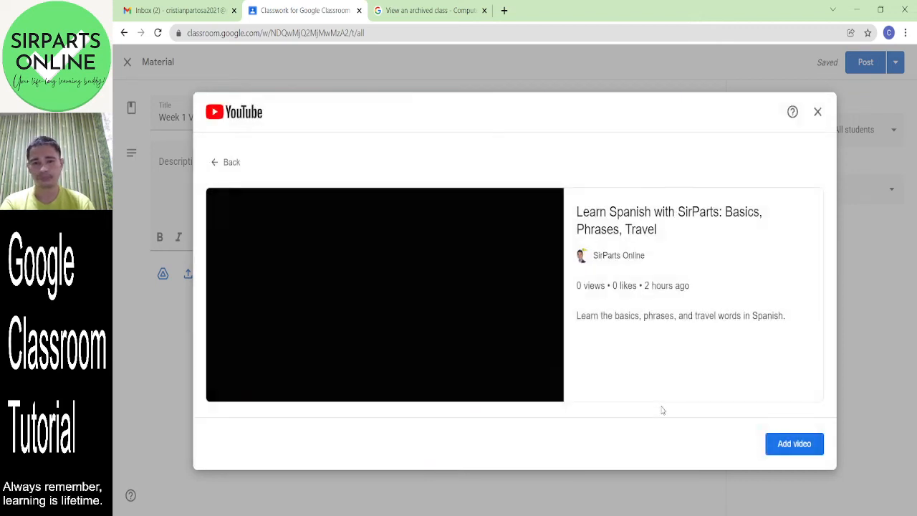
{"action": "left_click", "coordinate": [775, 444]}
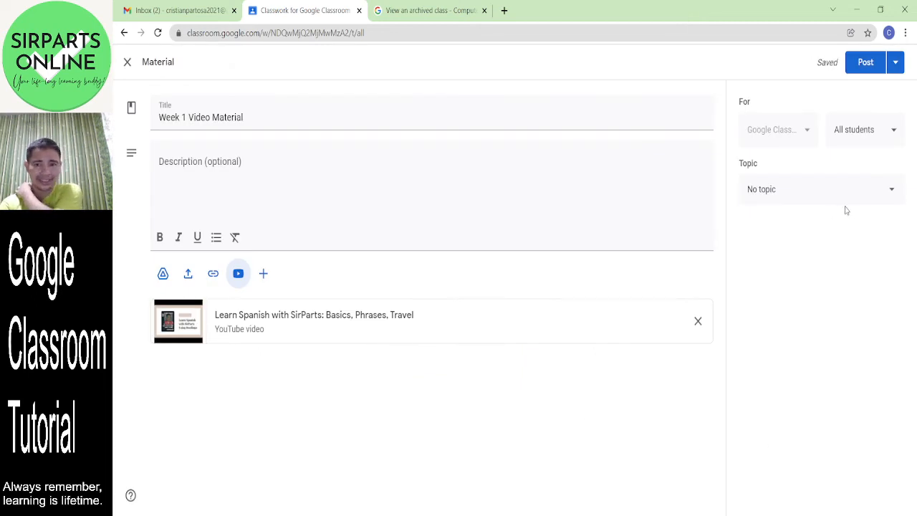
- File the video material under Week 1 and post it
{"action": "left_click", "coordinate": [804, 191]}
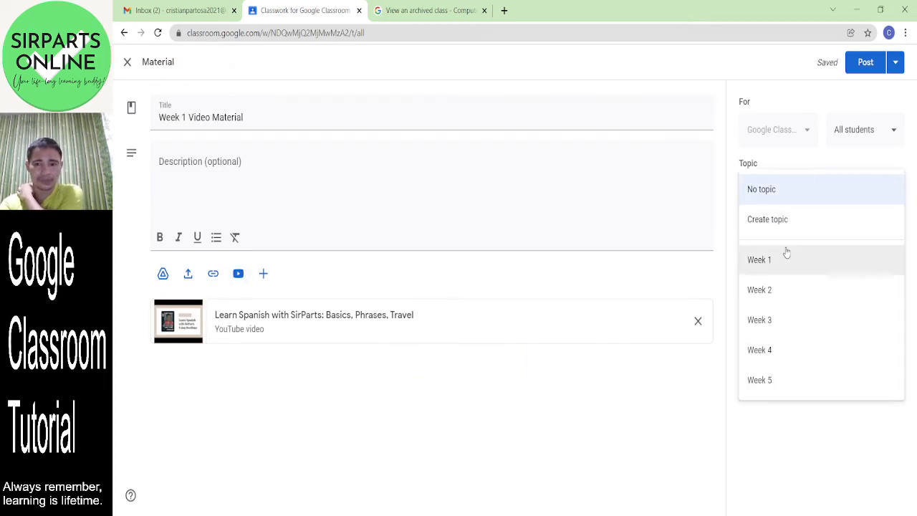
{"action": "left_click", "coordinate": [787, 276]}
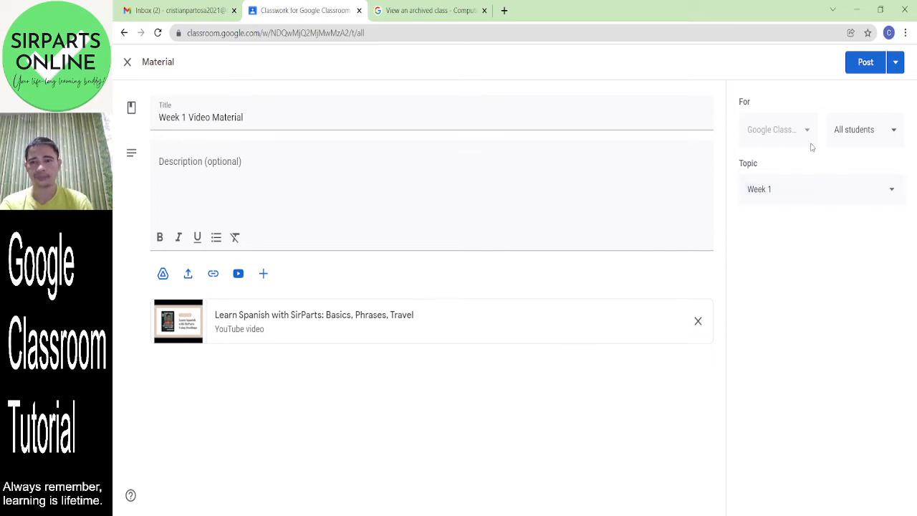
{"action": "left_click", "coordinate": [863, 62]}
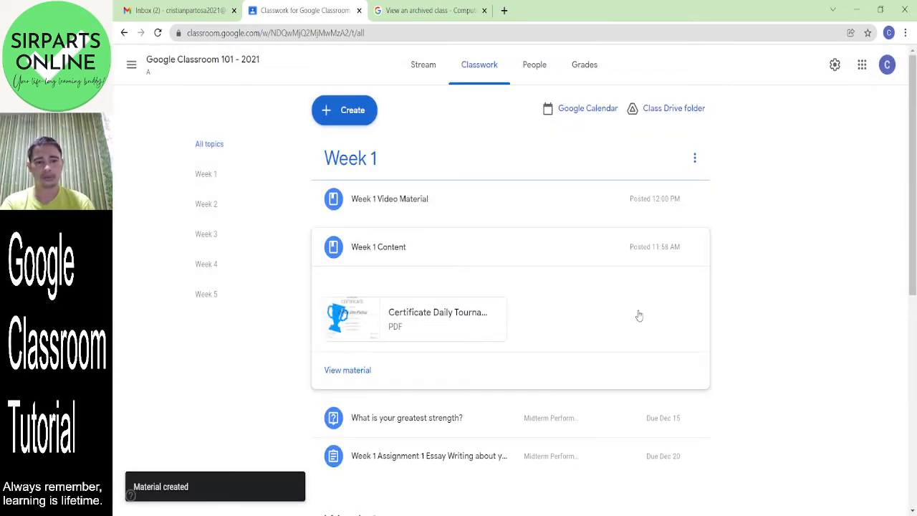
- Move Video Material below Week 1 Content and the strength question to the top of Week 1
{"action": "left_click", "coordinate": [432, 203]}
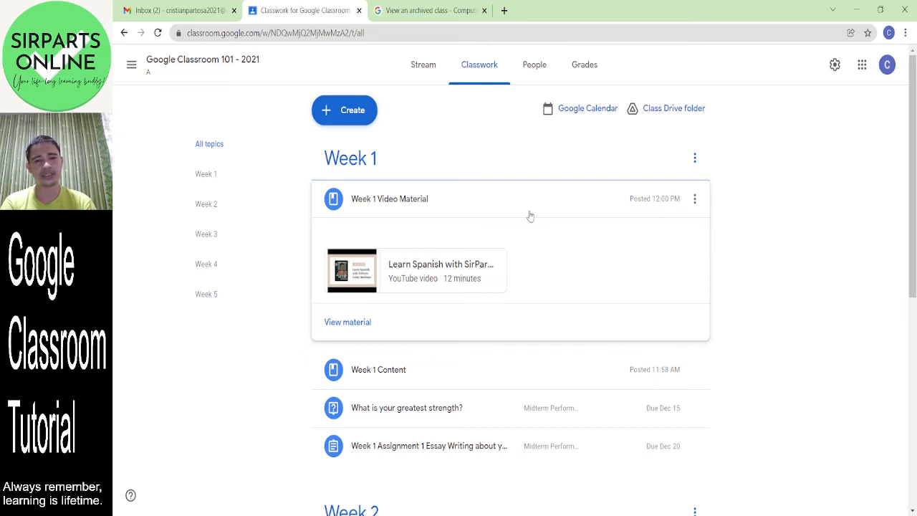
{"action": "left_click_drag", "start_coordinate": [518, 205], "coordinate": [418, 257]}
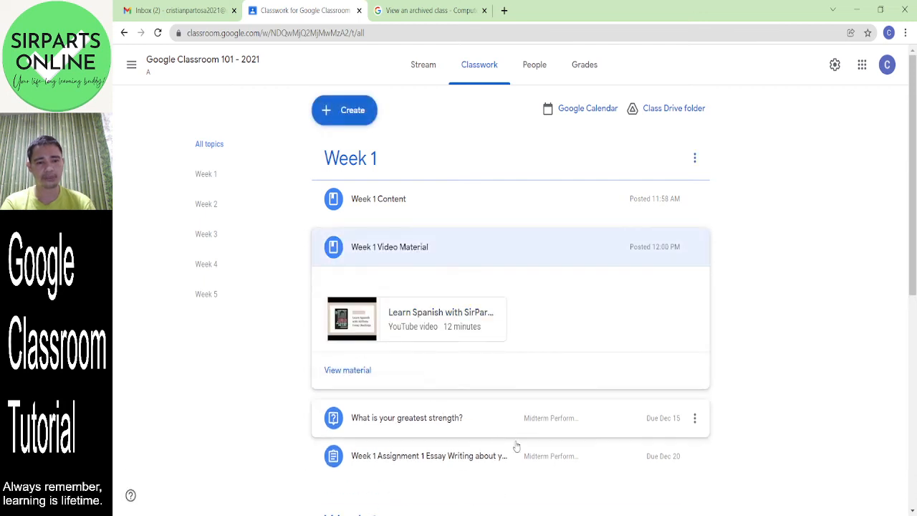
{"action": "left_click", "coordinate": [417, 423]}
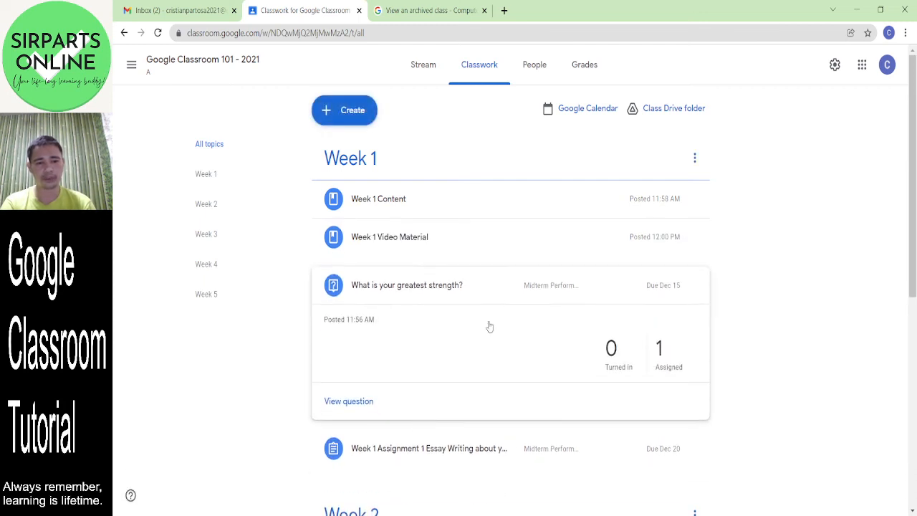
{"action": "left_click_drag", "start_coordinate": [452, 289], "coordinate": [454, 209]}
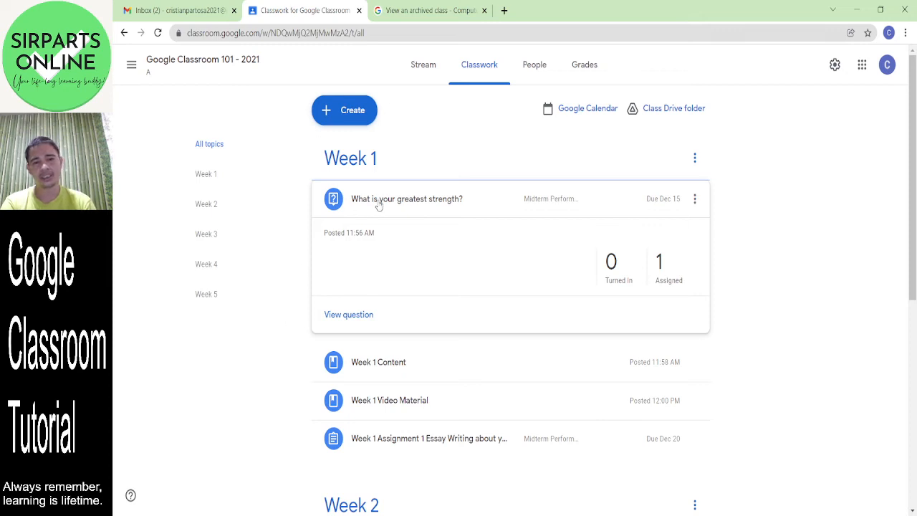
- Expand Week 1 Content, Video Material and Assignment 1, then bring up the Create menu
{"action": "left_click", "coordinate": [386, 378]}
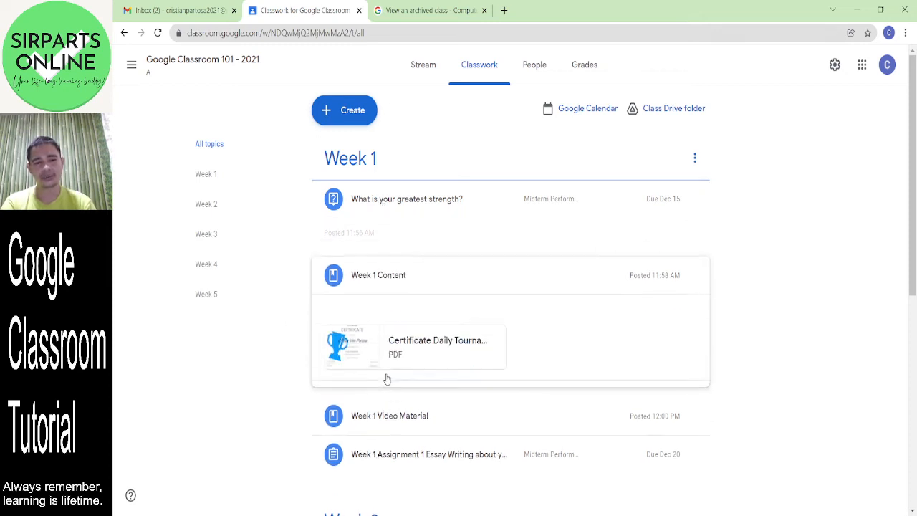
{"action": "left_click", "coordinate": [410, 421]}
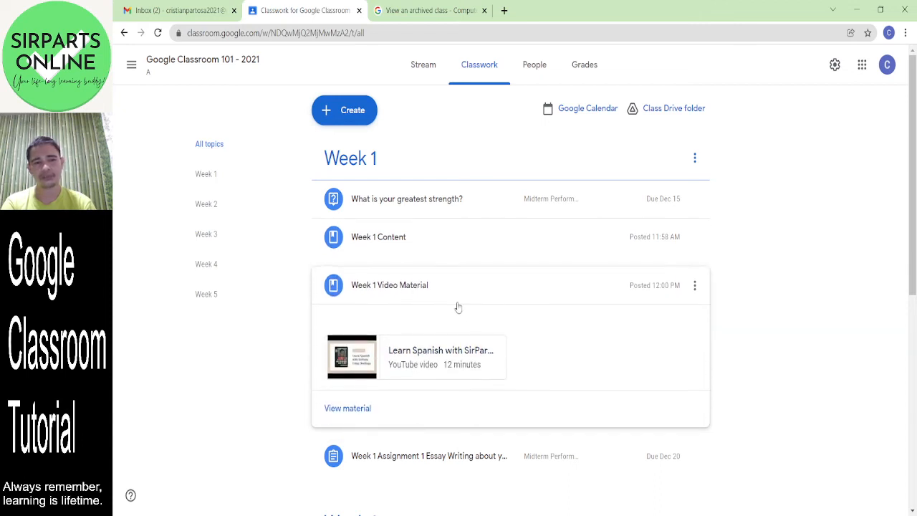
{"action": "left_click", "coordinate": [401, 460]}
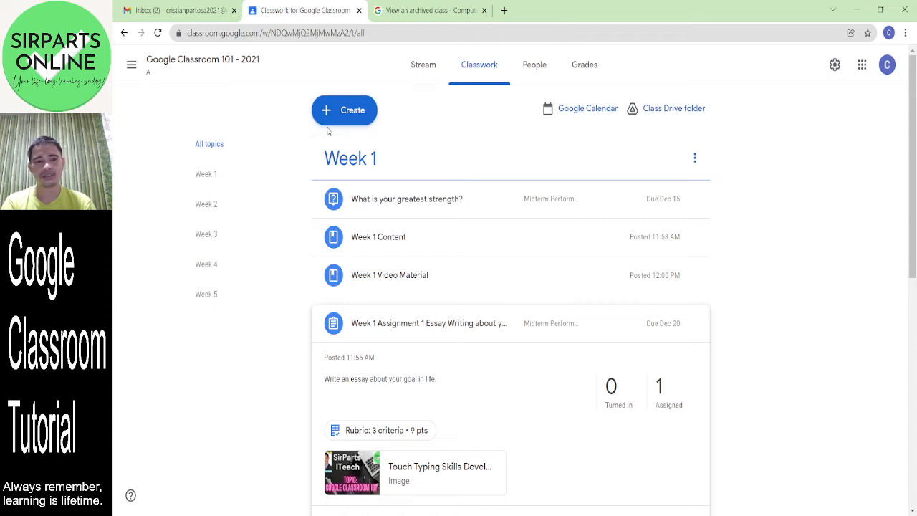
{"action": "left_click", "coordinate": [345, 111]}
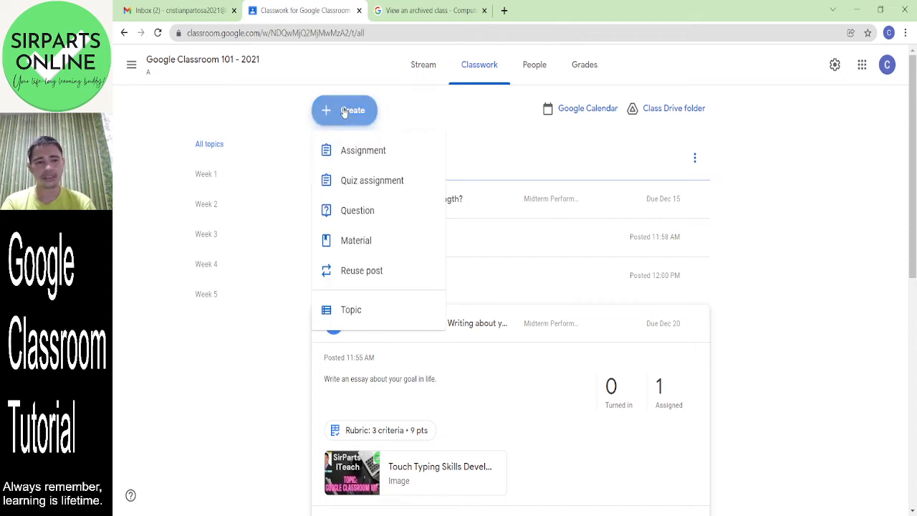
- Create quiz assignment 'Week 1 Quiz 1' in Midterm Quizzes with instructions 'Answer the questions honestly.'
{"action": "left_click", "coordinate": [355, 185]}
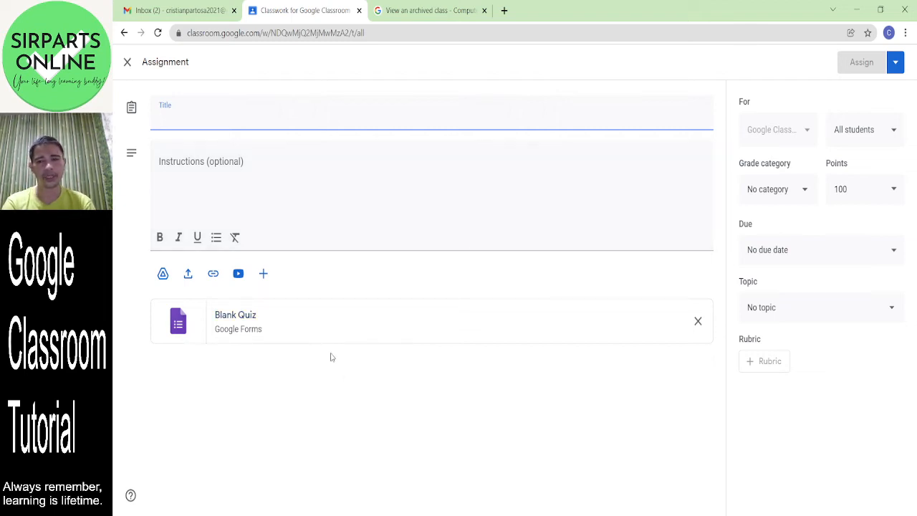
{"action": "type", "text": "Week 1 Quiz 1"}
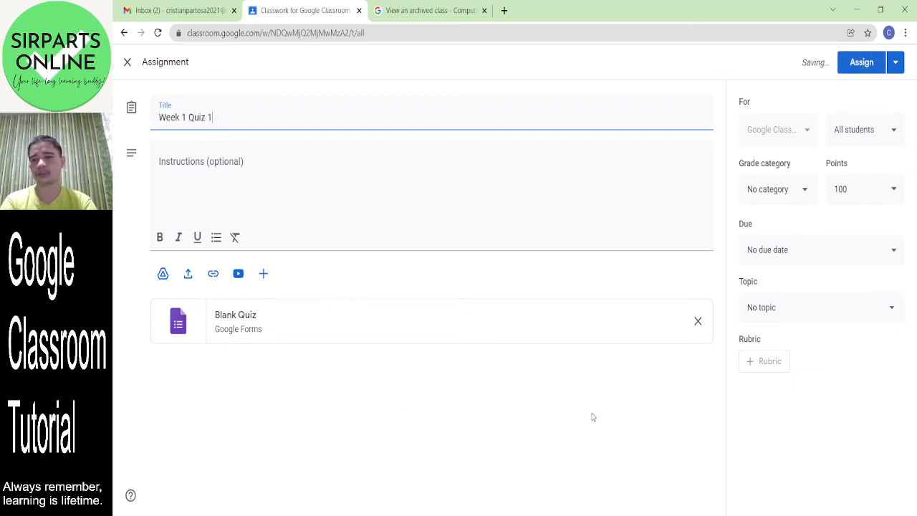
{"action": "left_click", "coordinate": [803, 191]}
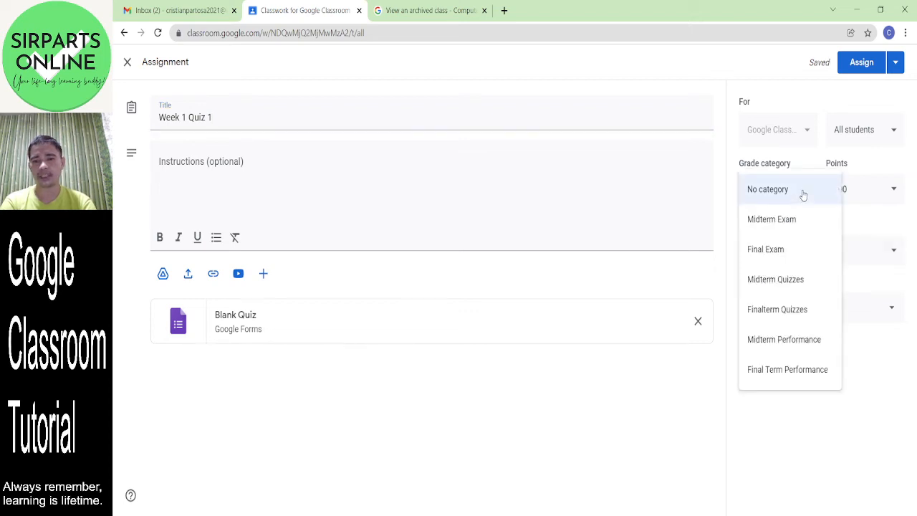
{"action": "left_click", "coordinate": [788, 290]}
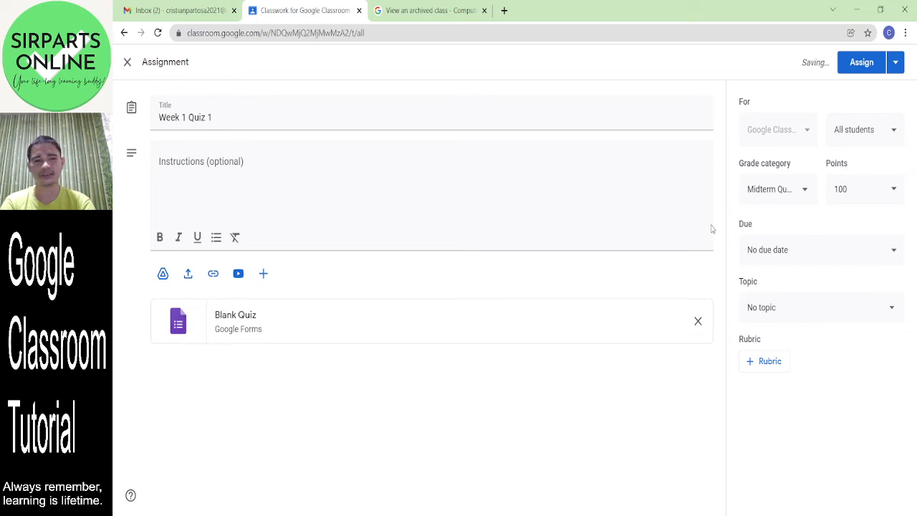
{"action": "left_click", "coordinate": [439, 171]}
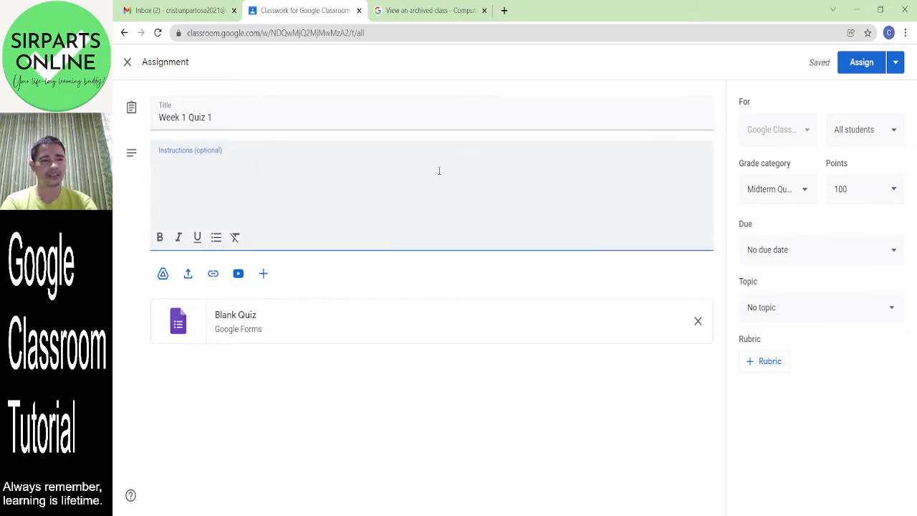
{"action": "type", "text": "Answer the qu"}
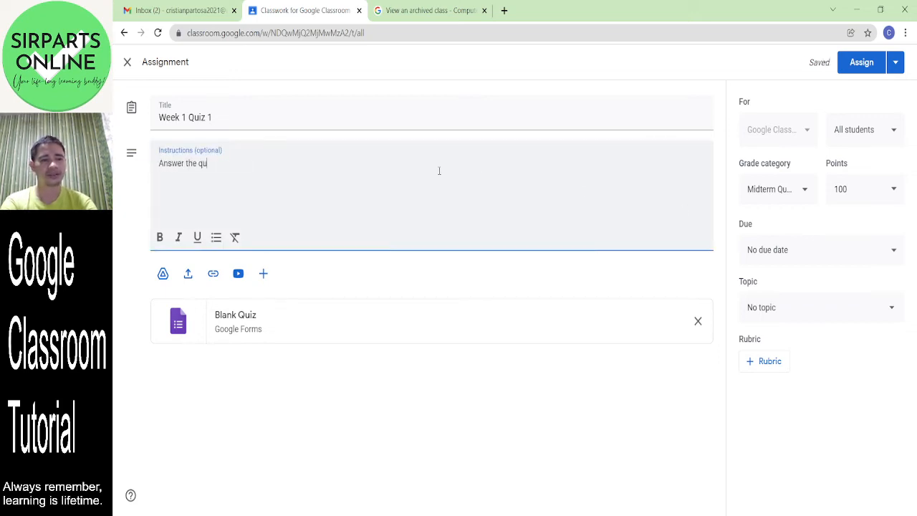
{"action": "type", "text": "estions h"}
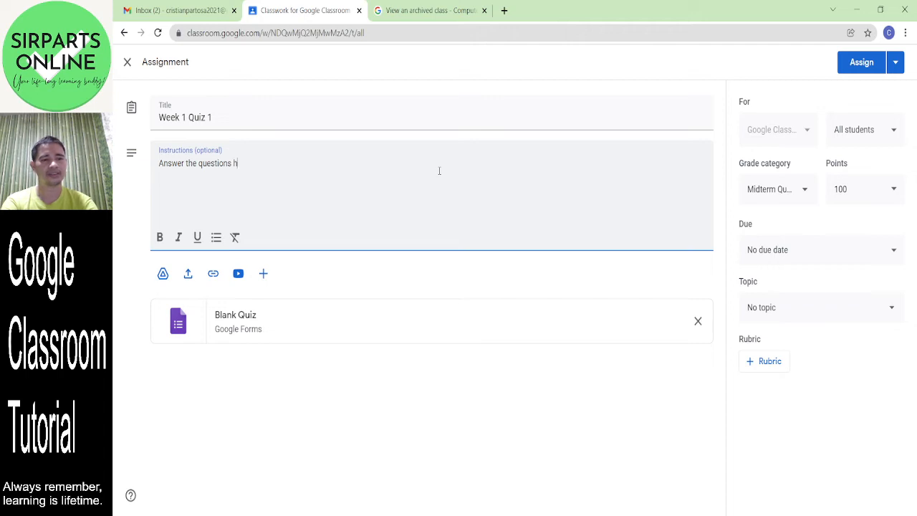
{"action": "type", "text": "onestly."}
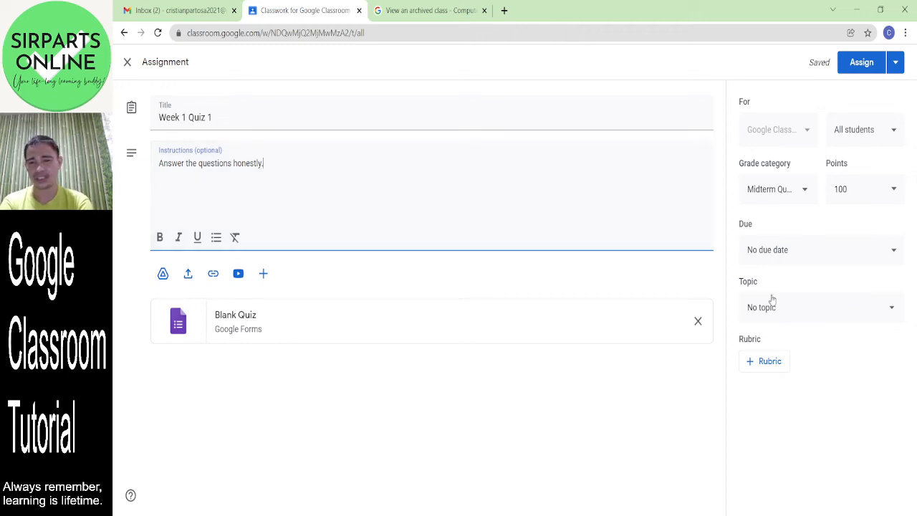
- Set the assignment's point value to 5
{"action": "left_click", "coordinate": [837, 257]}
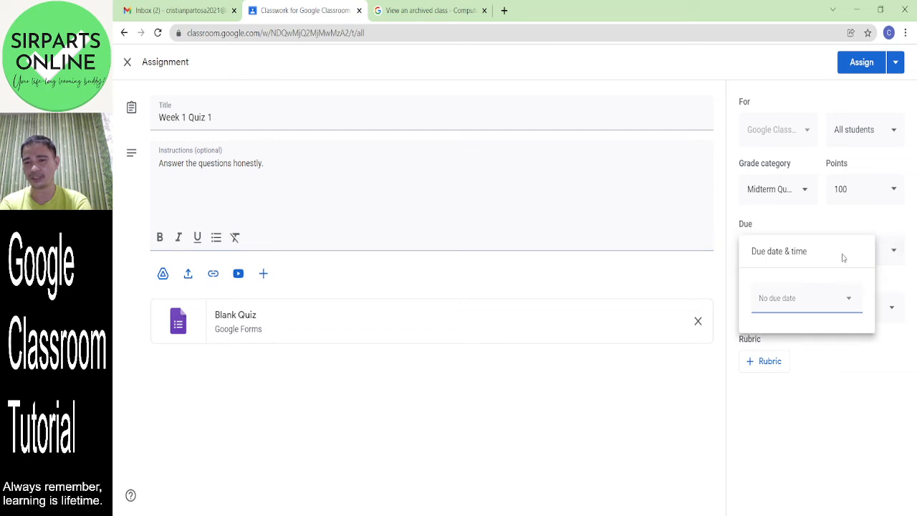
{"action": "left_click", "coordinate": [862, 190]}
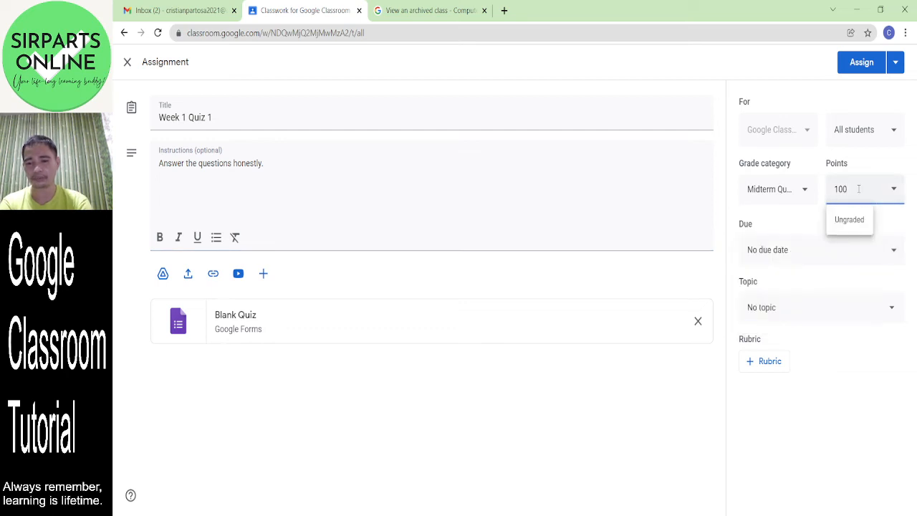
{"action": "key", "text": "BackSpace"}
{"action": "key", "text": "BackSpace"}
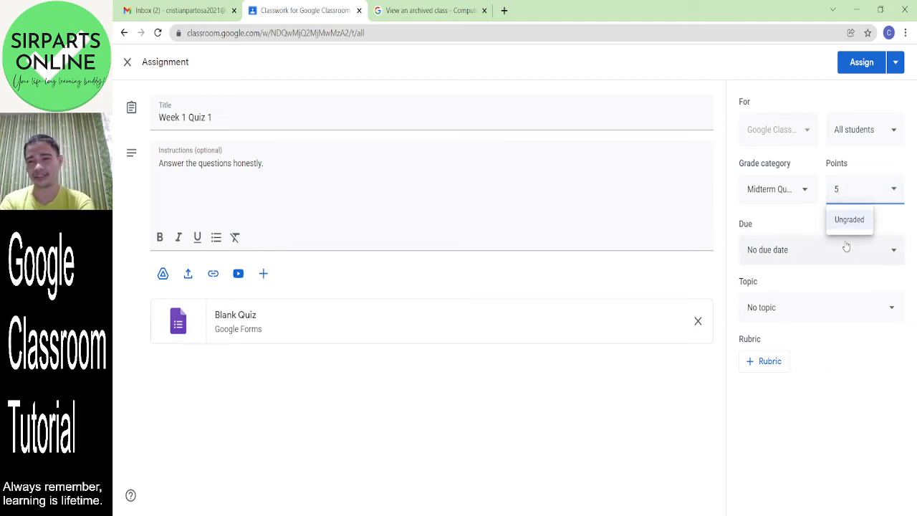
{"action": "left_click", "coordinate": [695, 219]}
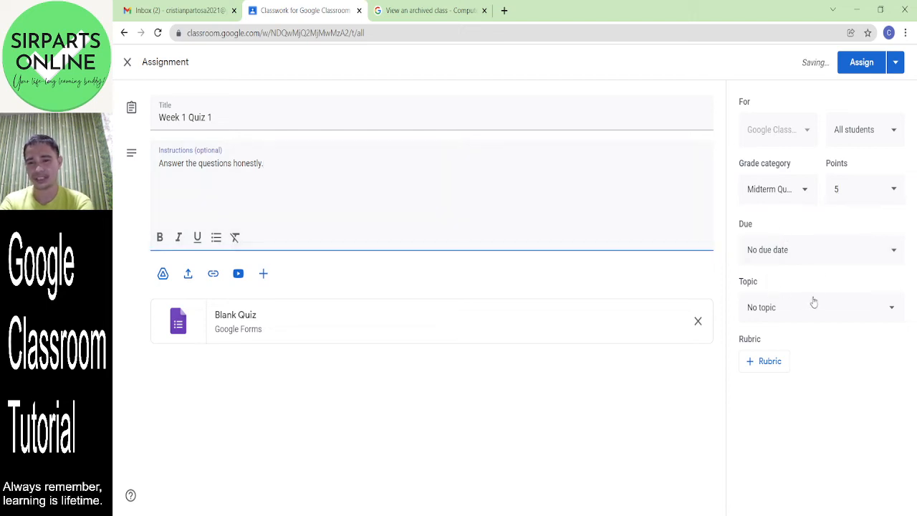
- Make the assignment due December 22 at 11:59 PM
{"action": "left_click", "coordinate": [826, 257]}
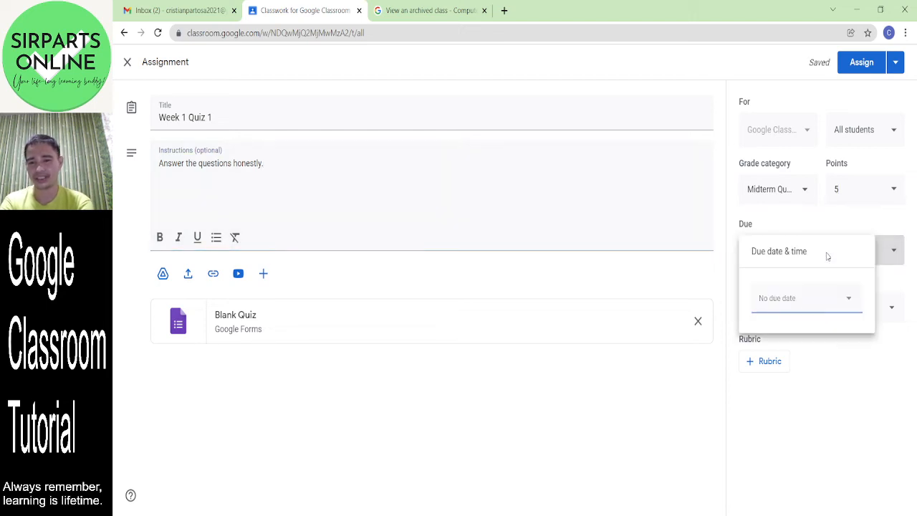
{"action": "left_click", "coordinate": [834, 308]}
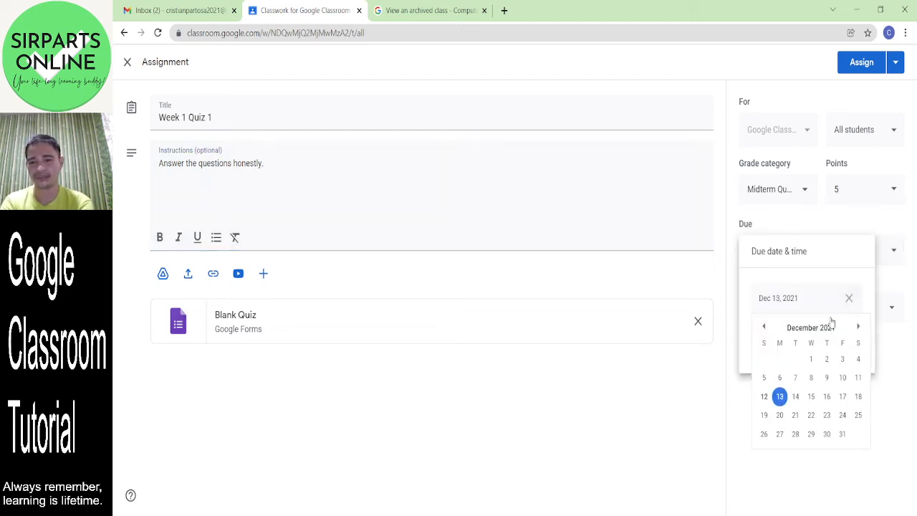
{"action": "left_click", "coordinate": [812, 415]}
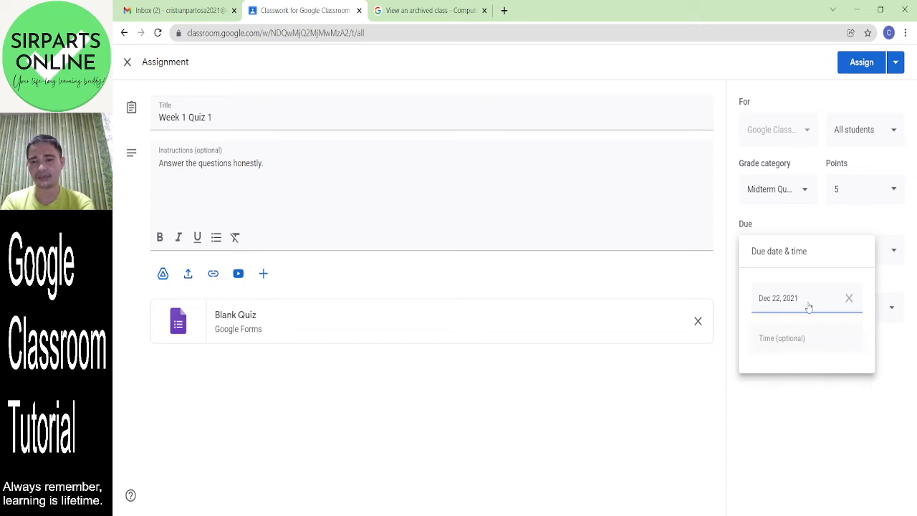
{"action": "left_click", "coordinate": [795, 351]}
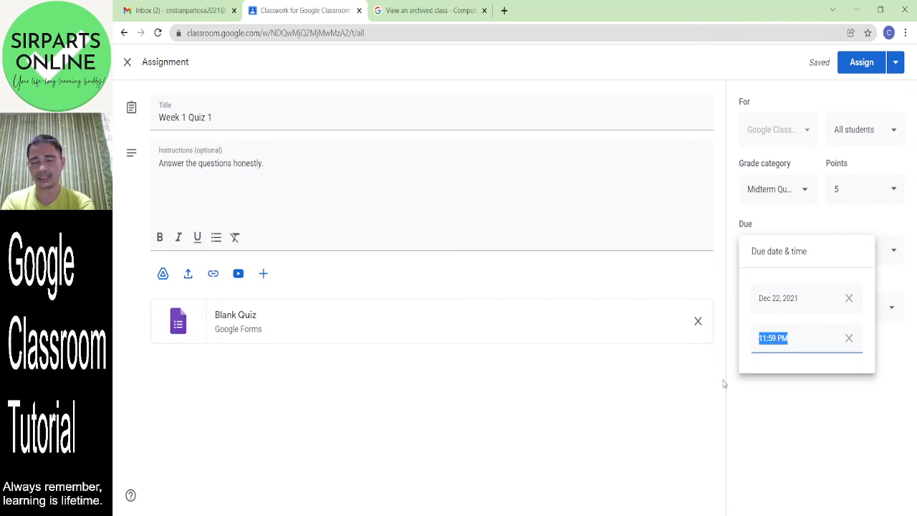
{"action": "left_click", "coordinate": [781, 389]}
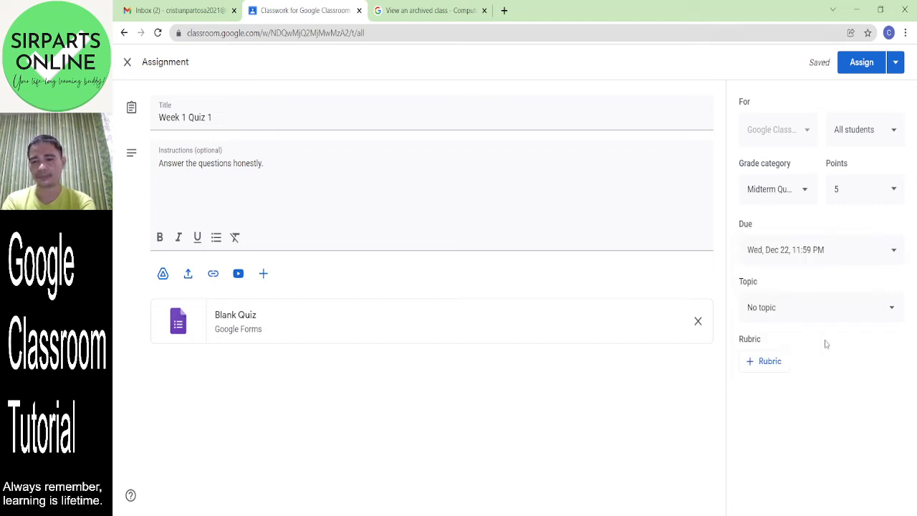
- File the assignment under topic Week 1 and open its Blank Quiz form
{"action": "left_click", "coordinate": [805, 314]}
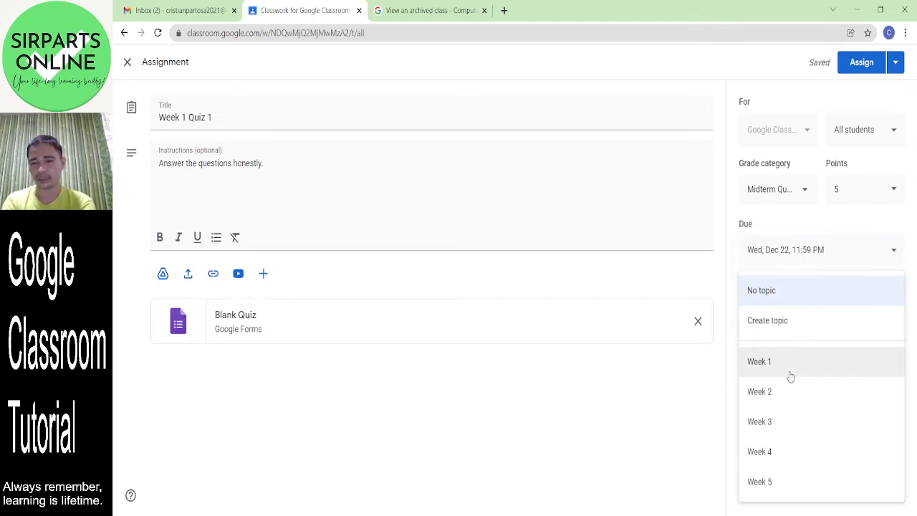
{"action": "left_click", "coordinate": [794, 368]}
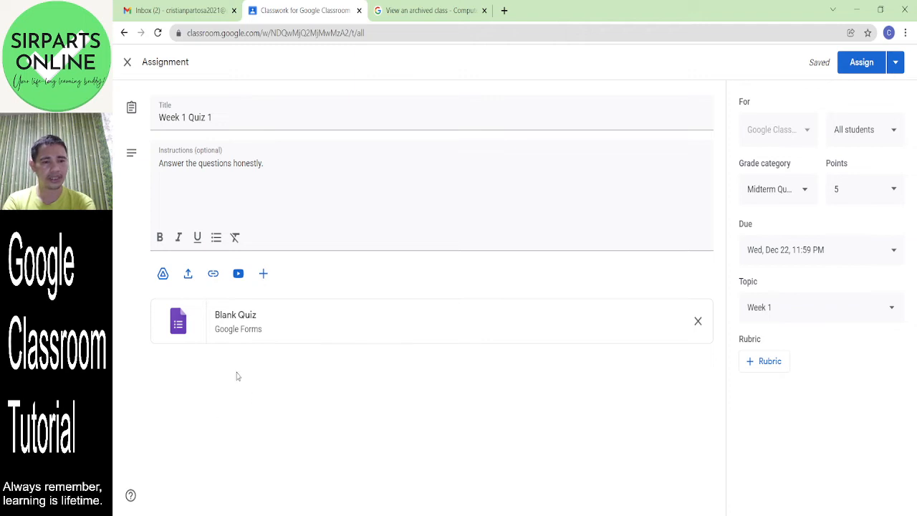
{"action": "left_click", "coordinate": [231, 316]}
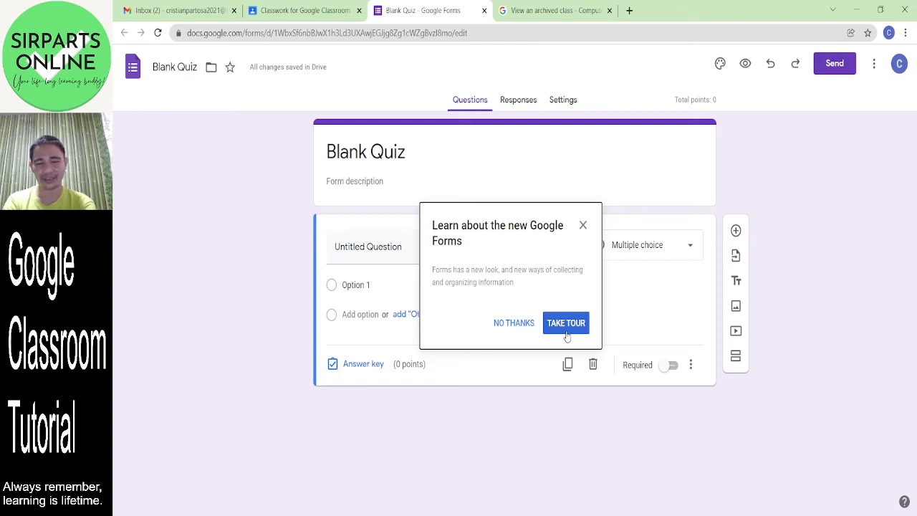
- Run through the Forms welcome tour's Add a question and Pick a theme tips to dismiss it
{"action": "left_click", "coordinate": [559, 330]}
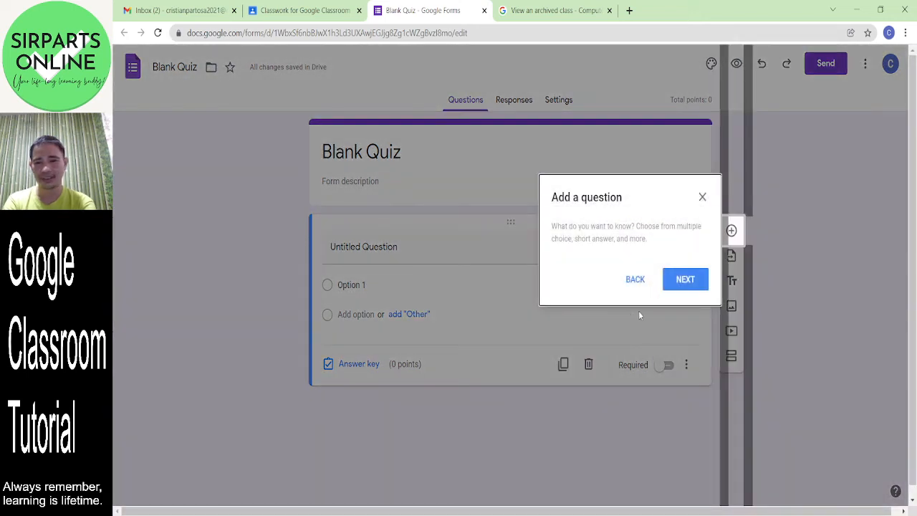
{"action": "left_click", "coordinate": [693, 279]}
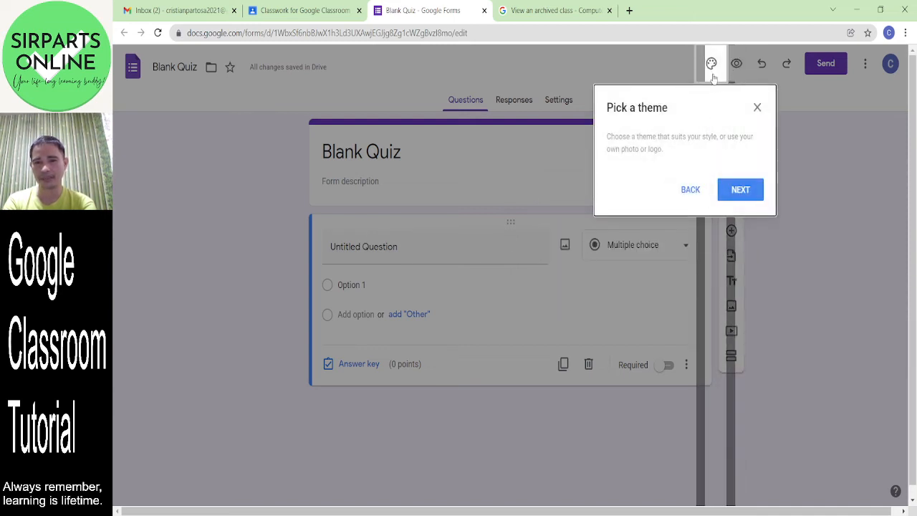
{"action": "left_click", "coordinate": [741, 191]}
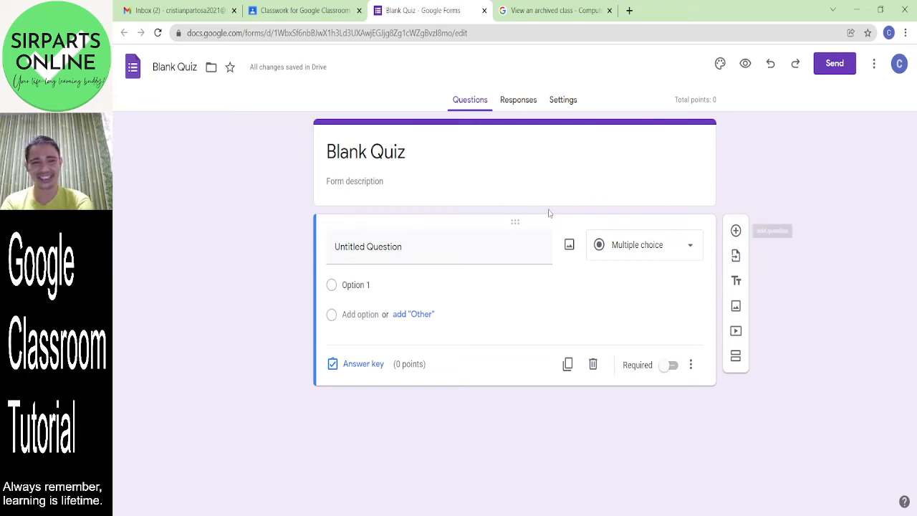
- Rename Blank Quiz to 'Week 1 Quiz 1' and type the description about the 1st Week 1 quiz
{"action": "left_click", "coordinate": [419, 161]}
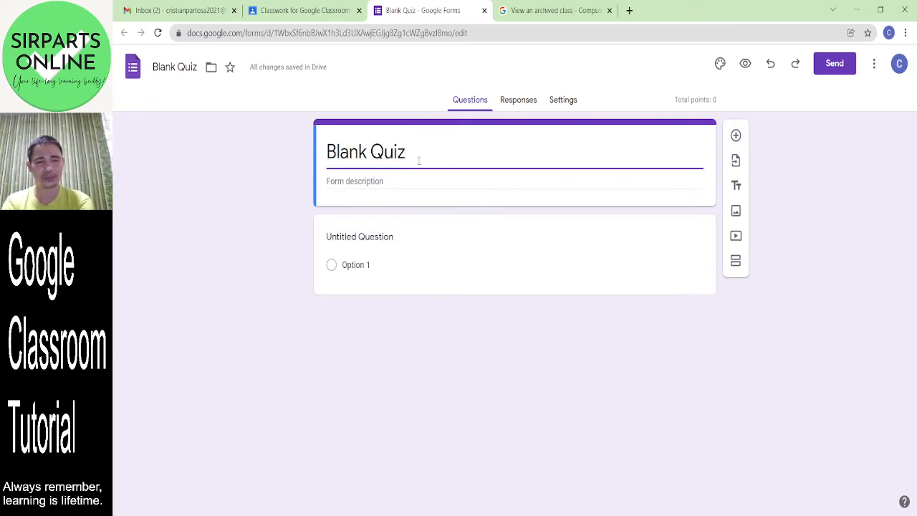
{"action": "key", "text": "BackSpace"}
{"action": "key", "text": "BackSpace"}
{"action": "key", "text": "BackSpace"}
{"action": "key", "text": "BackSpace"}
{"action": "key", "text": "BackSpace"}
{"action": "key", "text": "BackSpace"}
{"action": "key", "text": "BackSpace"}
{"action": "key", "text": "BackSpace"}
{"action": "key", "text": "BackSpace"}
{"action": "key", "text": "BackSpace"}
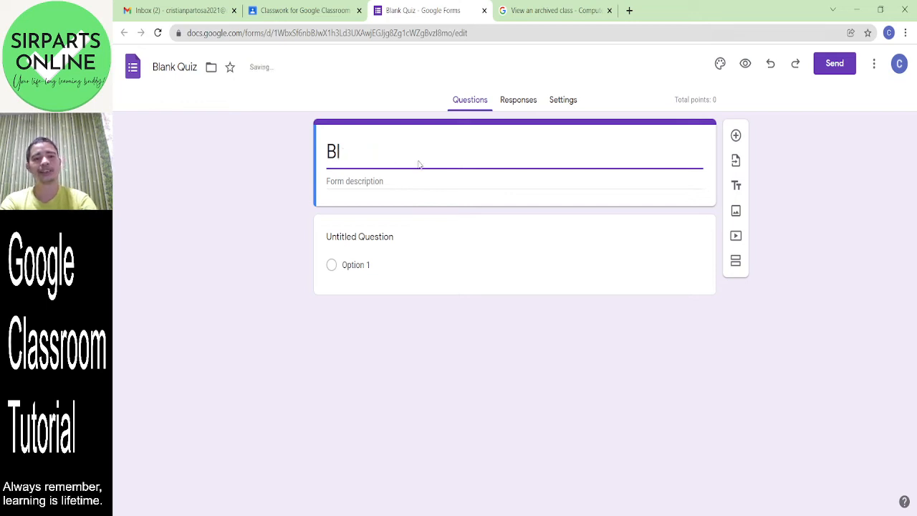
{"action": "type", "text": "q"}
{"action": "key", "text": "BackSpace"}
{"action": "type", "text": "Wee"}
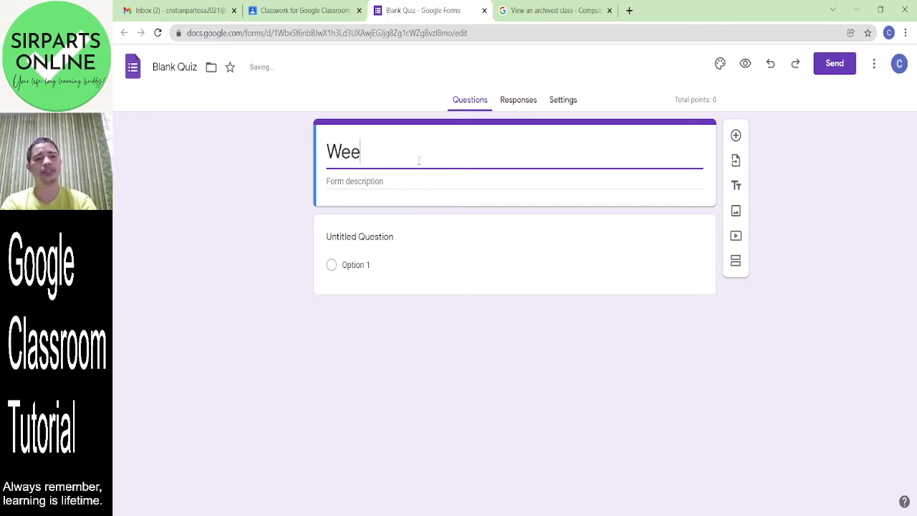
{"action": "type", "text": "k 1 Quiz 1"}
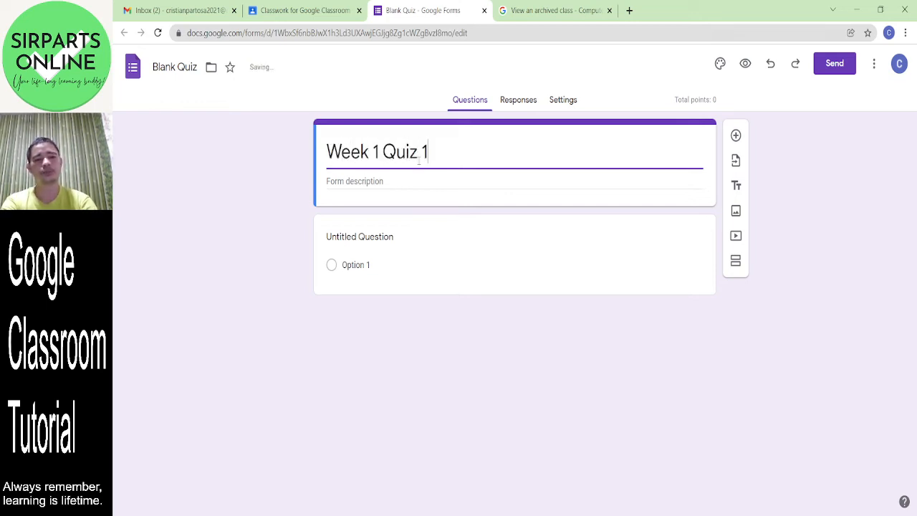
{"action": "left_click", "coordinate": [394, 179]}
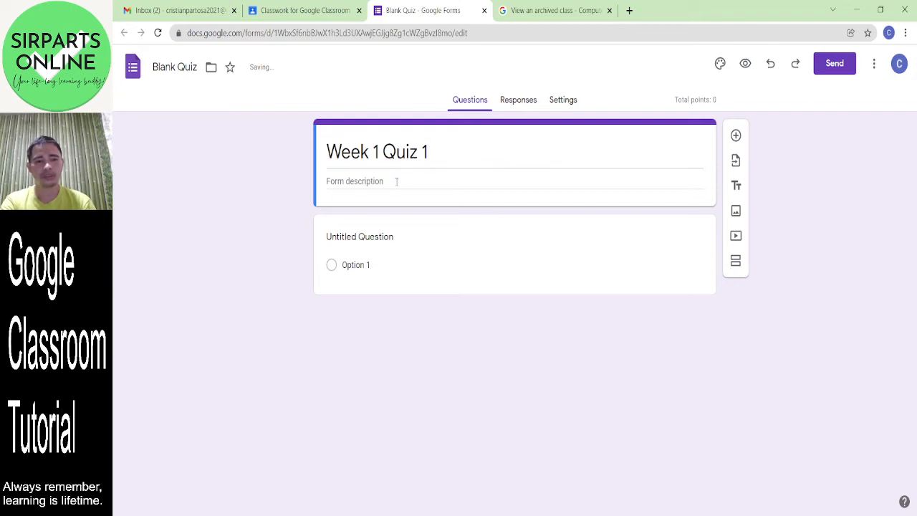
{"action": "type", "text": "This "}
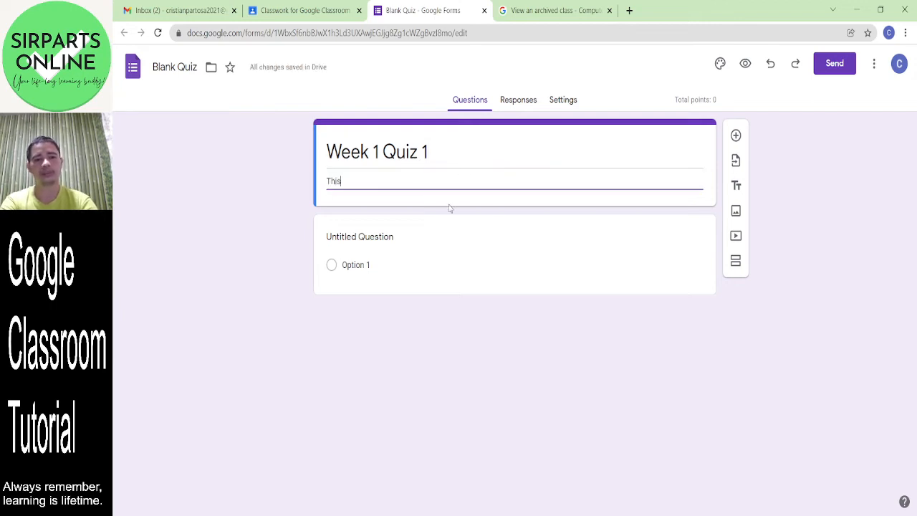
{"action": "type", "text": "is the 1st "}
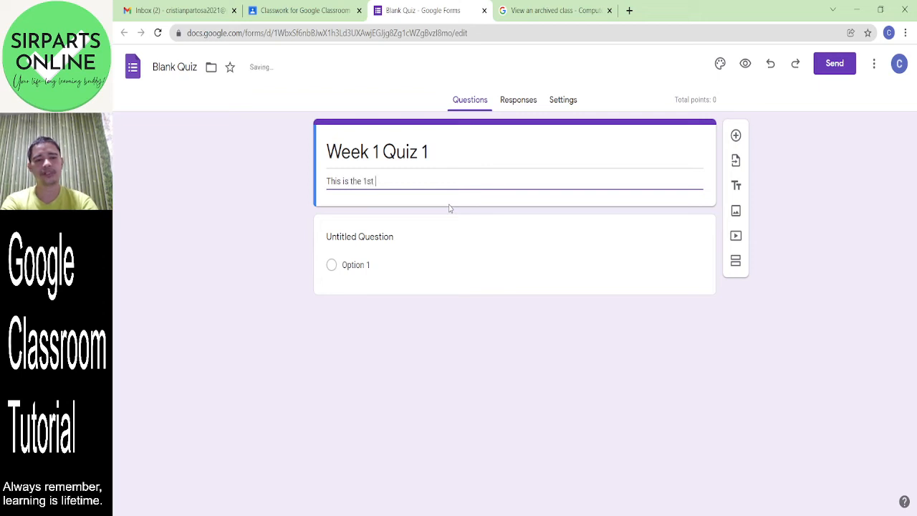
{"action": "type", "text": "Quiz in "}
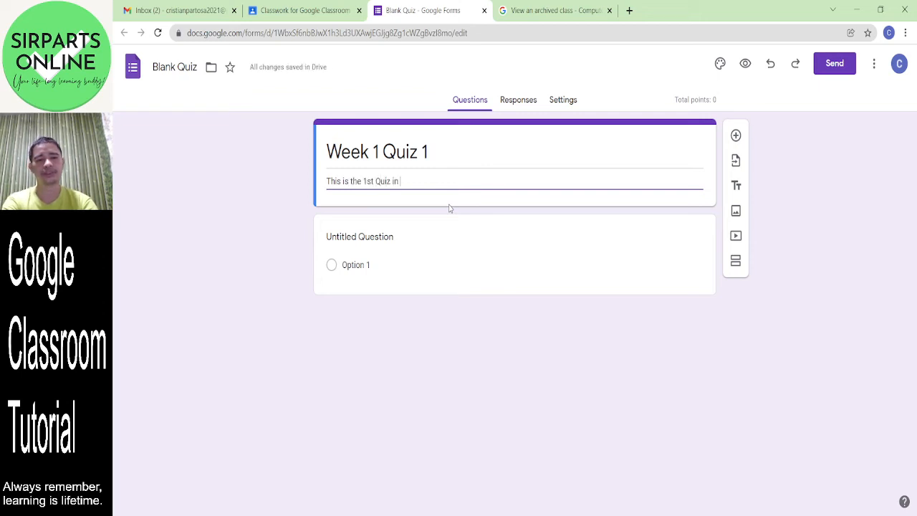
{"action": "key", "text": "BackSpace"}
{"action": "key", "text": "BackSpace"}
{"action": "key", "text": "BackSpace"}
{"action": "type", "text": "on Week 1"}
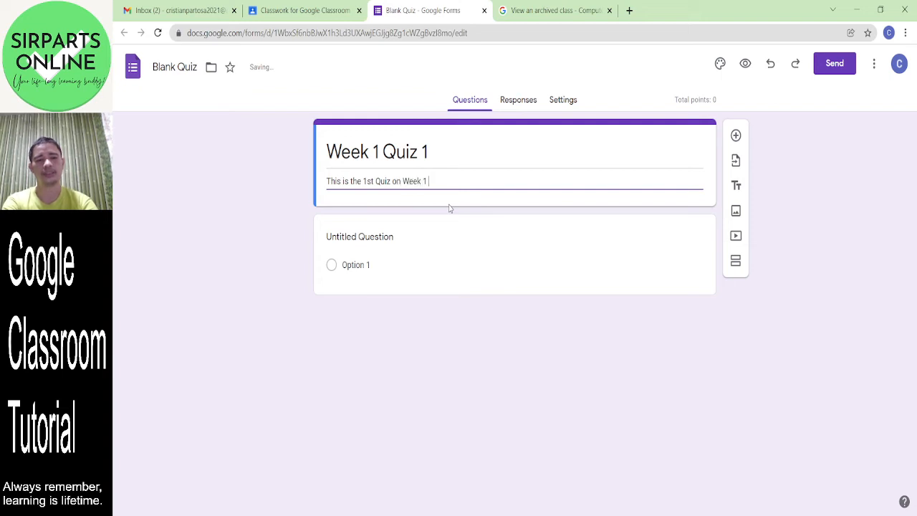
{"action": "type", "text": " topics"}
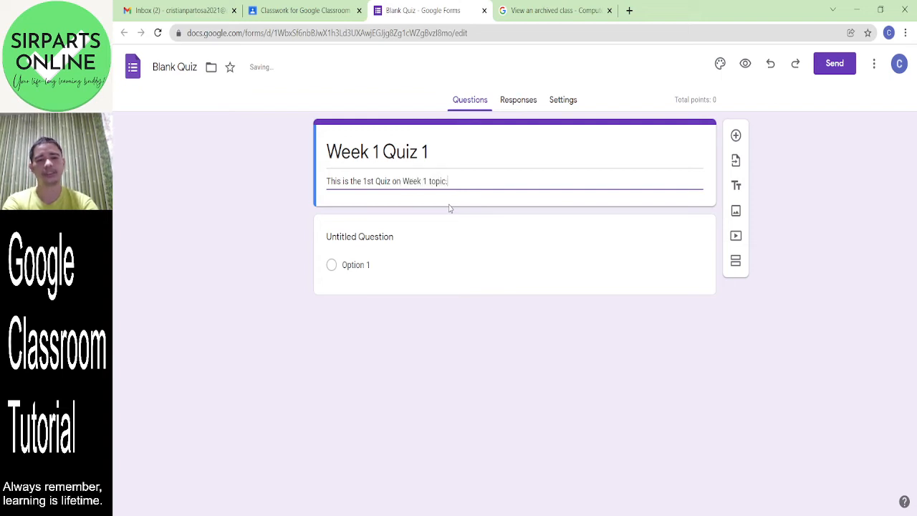
- Make the first question Short answer, worded 'What is the brain of the computer?'
{"action": "left_click", "coordinate": [389, 237]}
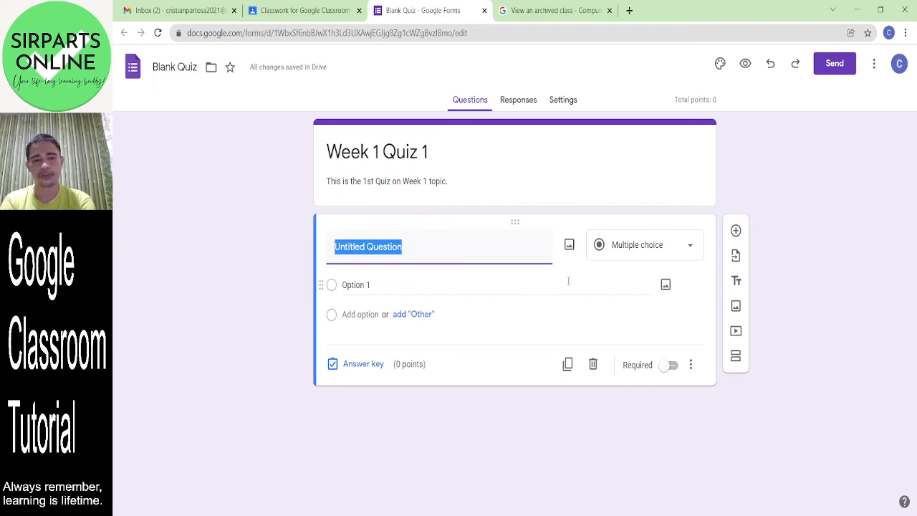
{"action": "left_click", "coordinate": [692, 248]}
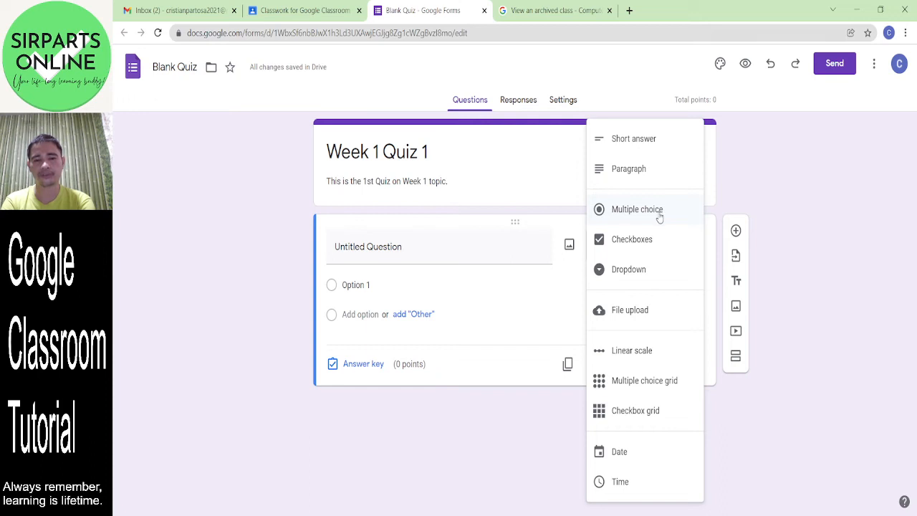
{"action": "left_click", "coordinate": [649, 141]}
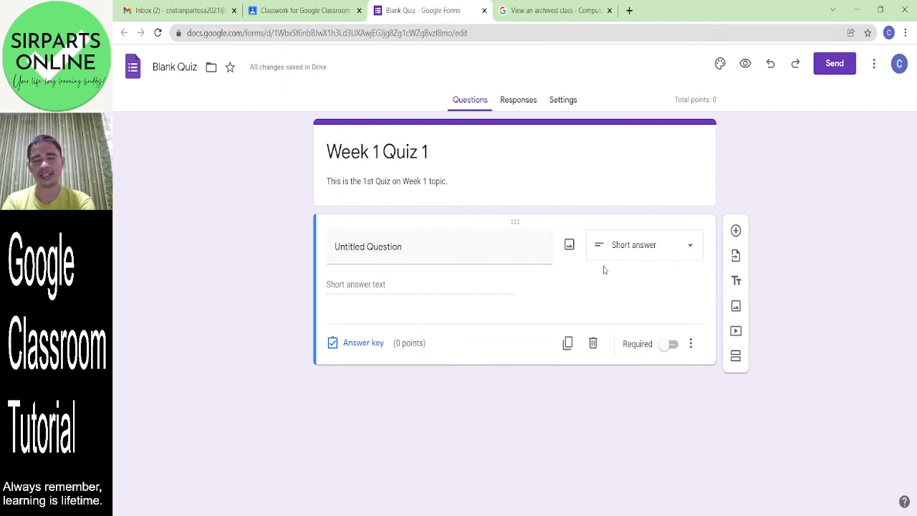
{"action": "left_click", "coordinate": [411, 249]}
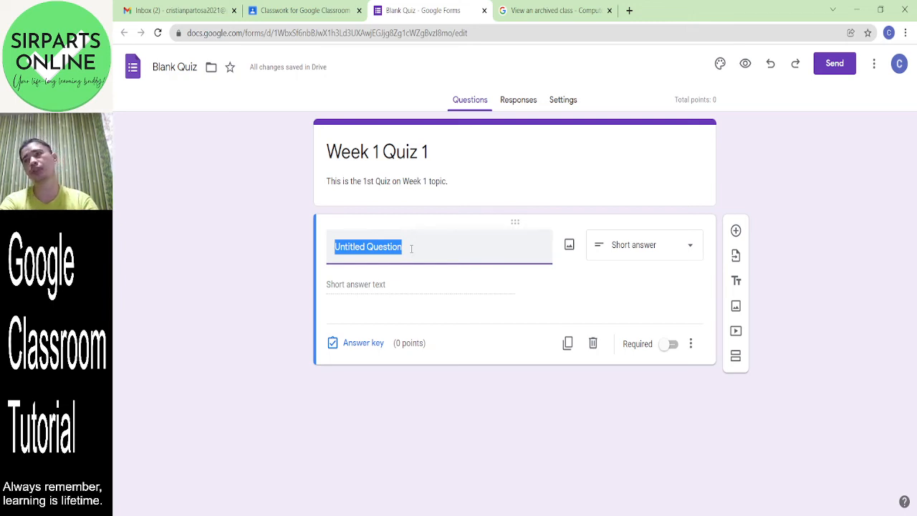
{"action": "type", "text": "What "}
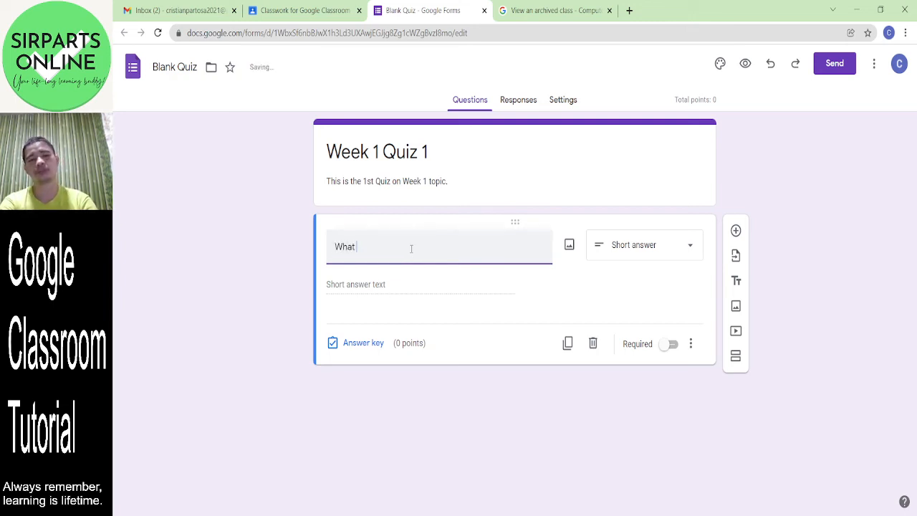
{"action": "type", "text": "is the "}
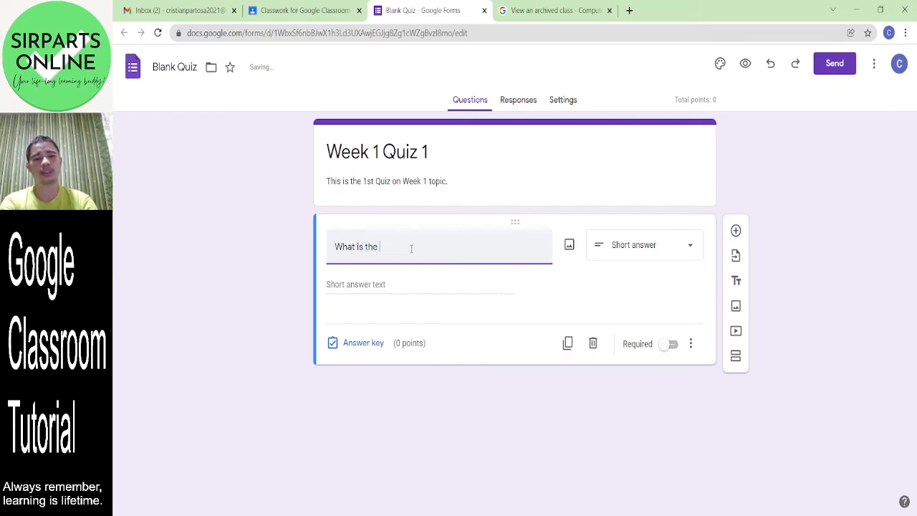
{"action": "type", "text": "brain of the computer?"}
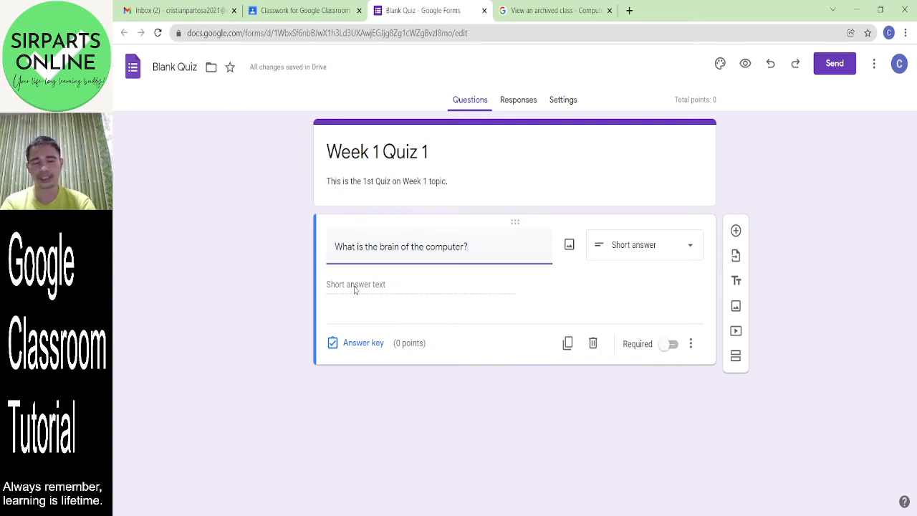
- Enter CPU, Central Processing Unit and cpu as accepted answers in the answer key
{"action": "left_click", "coordinate": [373, 342]}
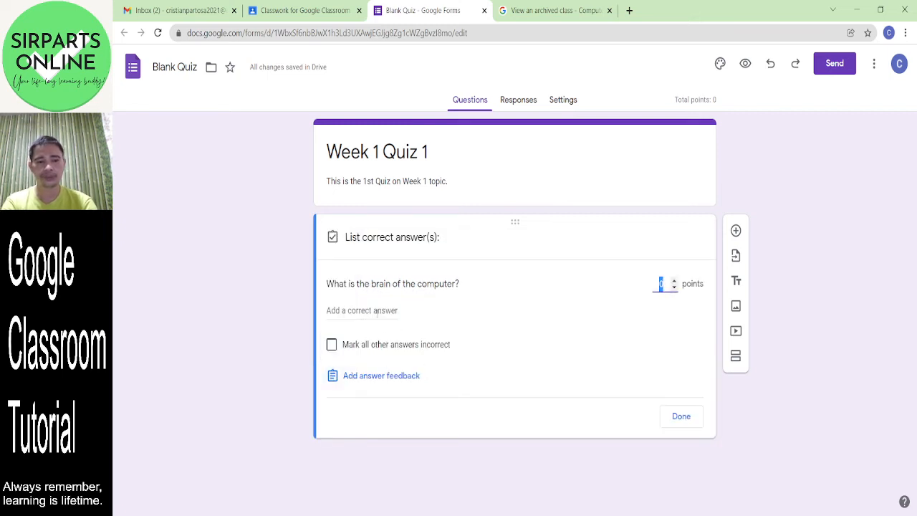
{"action": "left_click", "coordinate": [377, 311]}
{"action": "type", "text": "CPU"}
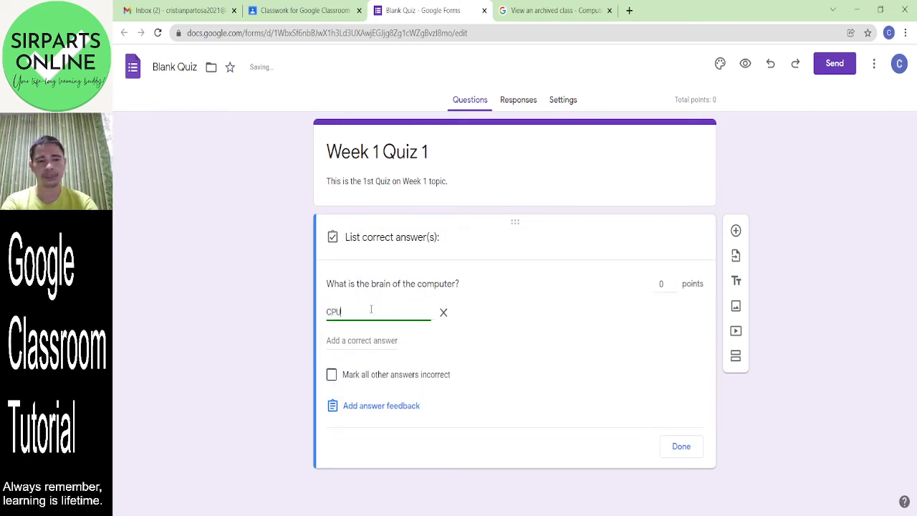
{"action": "left_click", "coordinate": [364, 341]}
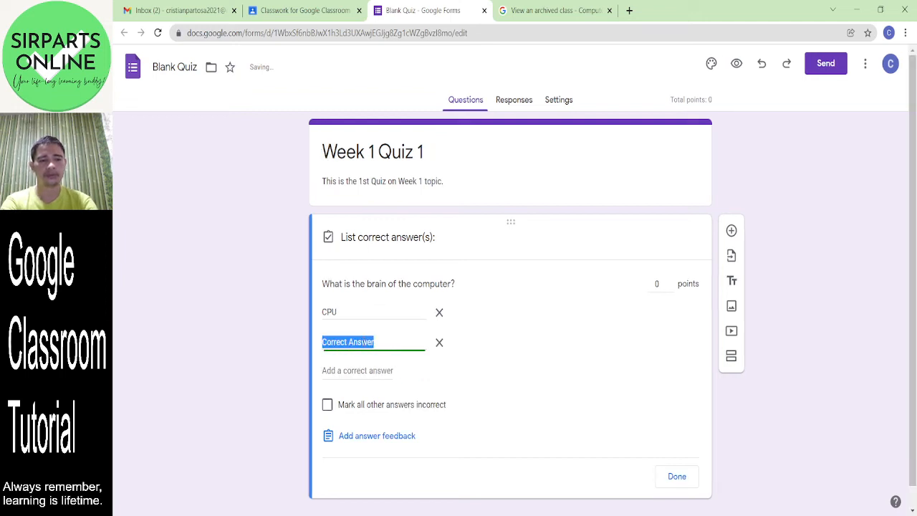
{"action": "type", "text": "Centr"}
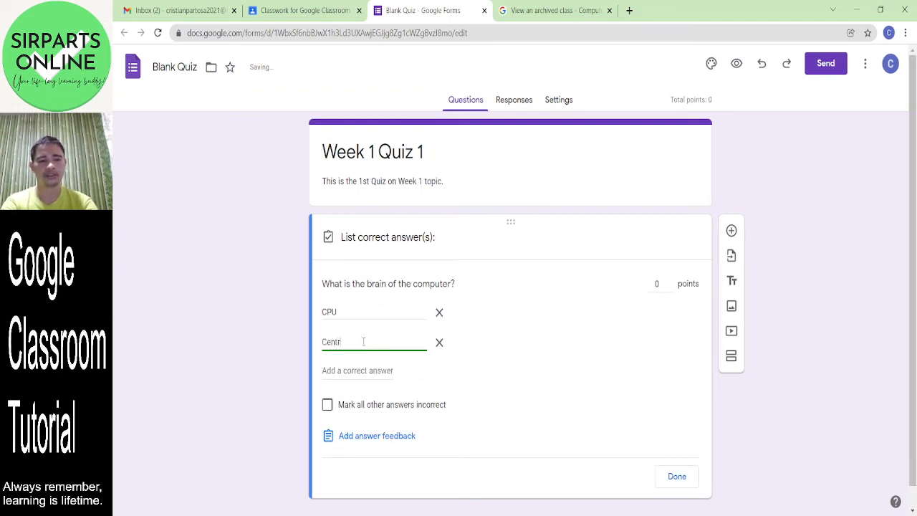
{"action": "type", "text": "al Processing Unit"}
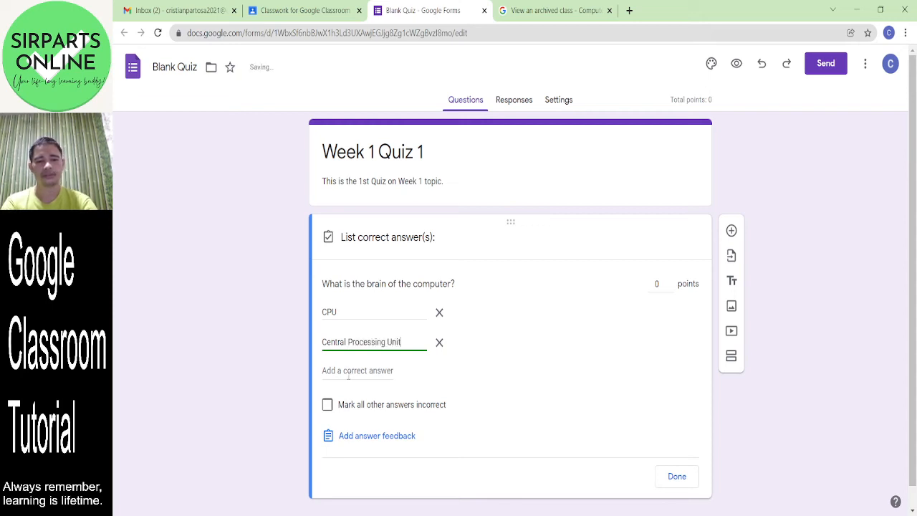
{"action": "left_click", "coordinate": [348, 372]}
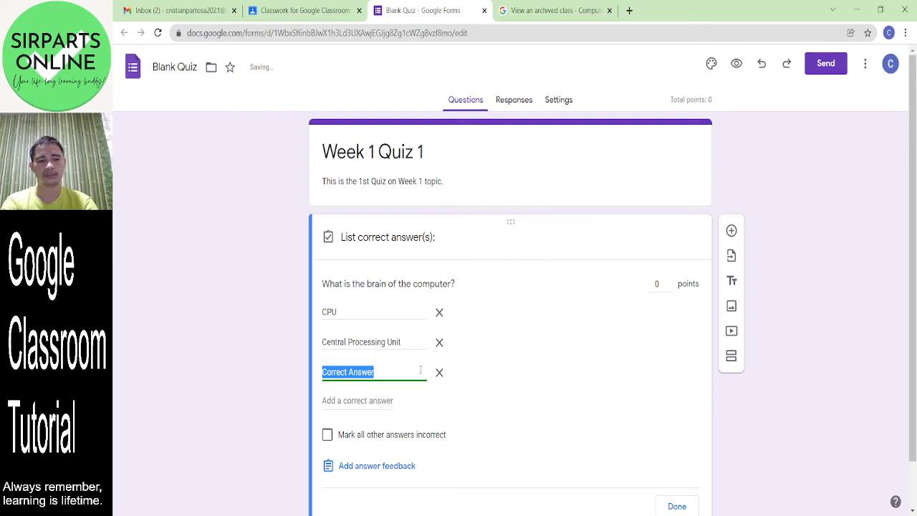
{"action": "type", "text": "cup"}
{"action": "key", "text": "BackSpace"}
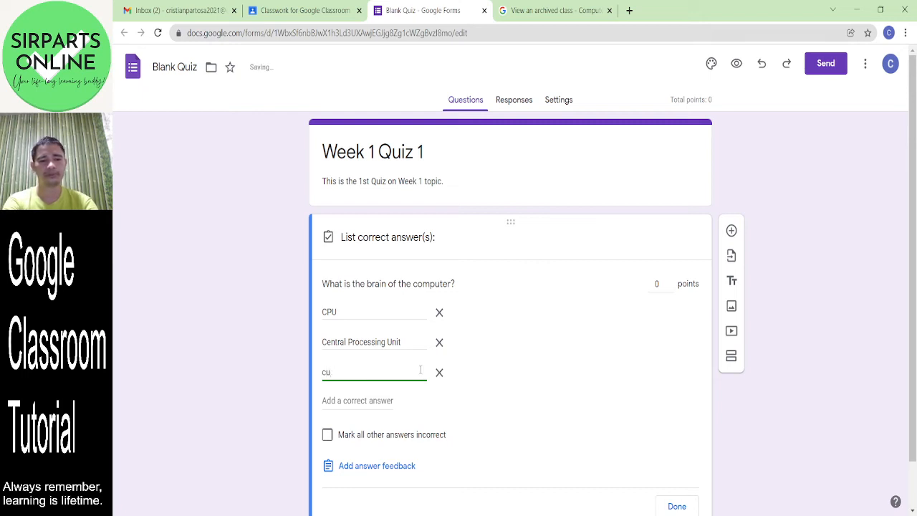
{"action": "type", "text": "p"}
{"action": "key", "text": "BackSpace"}
{"action": "key", "text": "BackSpace"}
{"action": "type", "text": "g"}
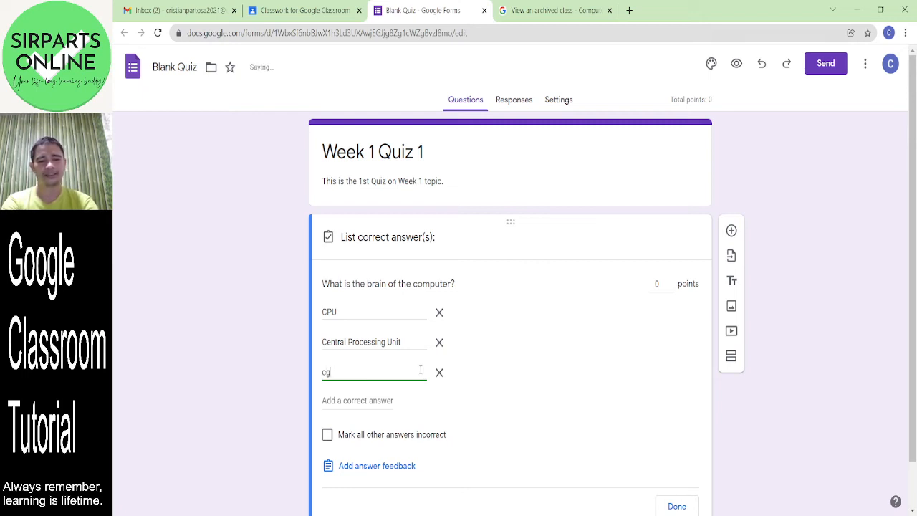
{"action": "type", "text": "pu"}
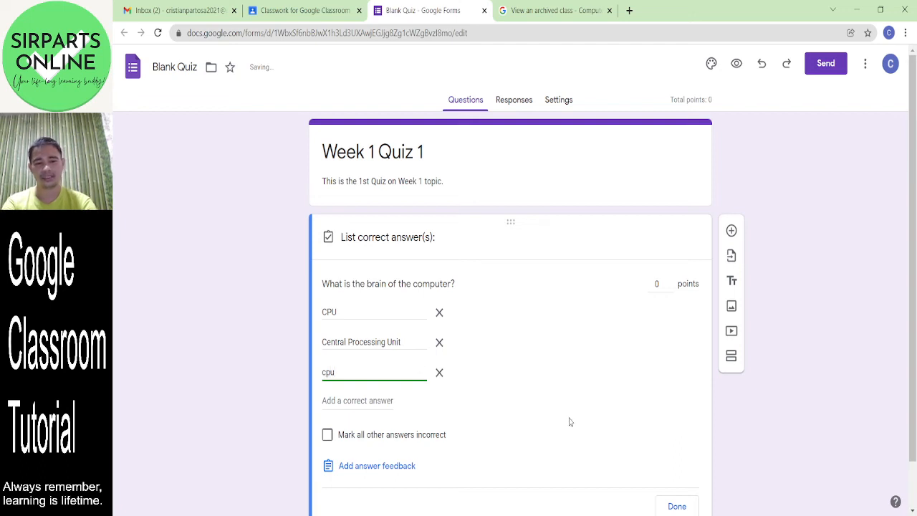
- Give the question 1 point, make it required, and duplicate it
{"action": "left_click", "coordinate": [664, 285]}
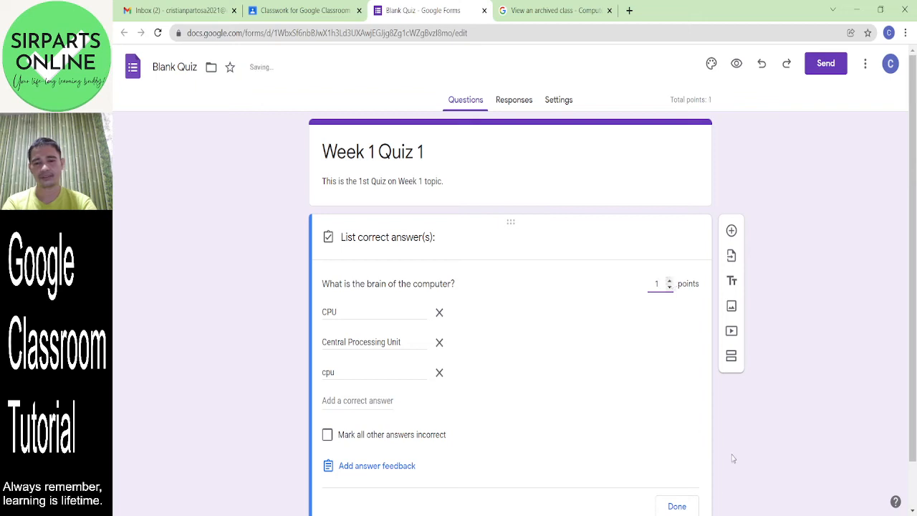
{"action": "left_click", "coordinate": [680, 506]}
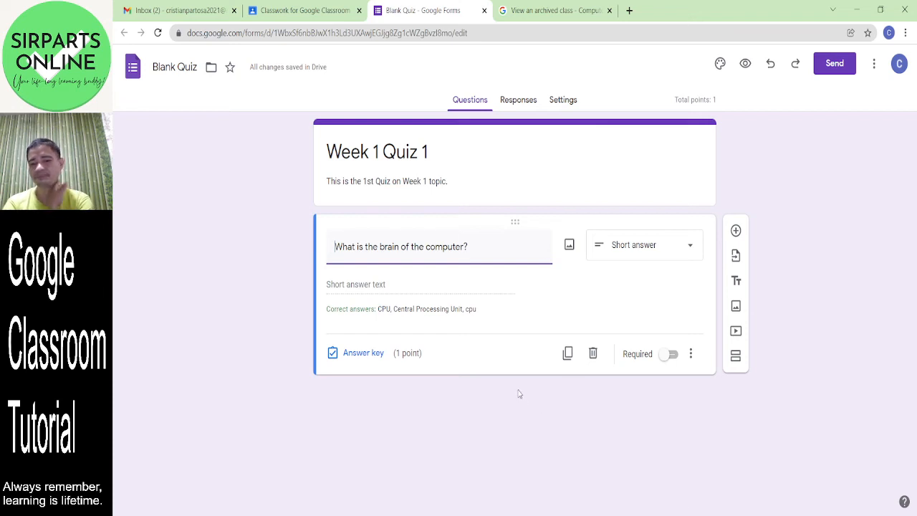
{"action": "left_click", "coordinate": [672, 355]}
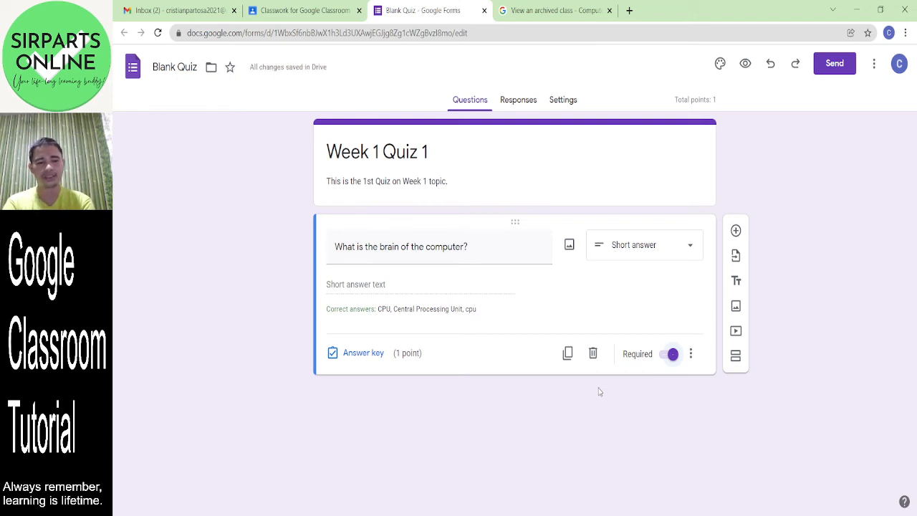
{"action": "left_click", "coordinate": [568, 355]}
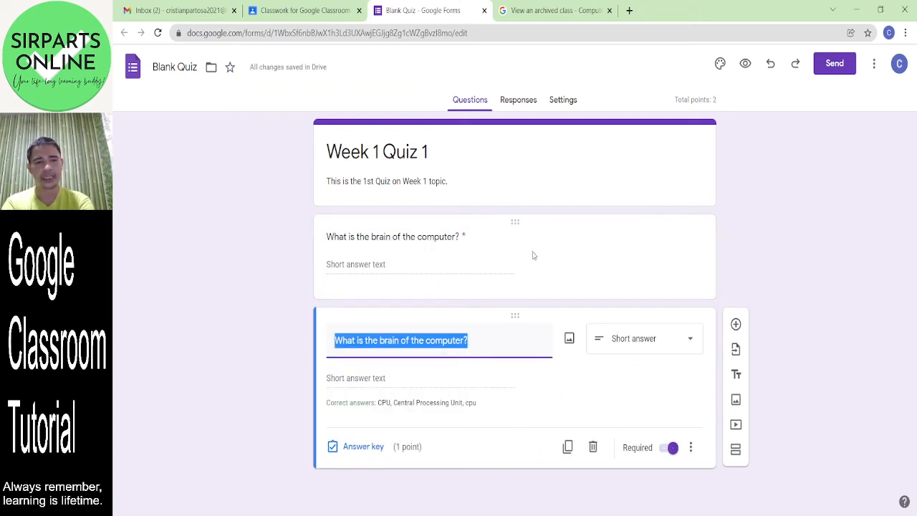
- Delete the duplicated brain-of-the-computer question card
{"action": "left_click", "coordinate": [593, 447]}
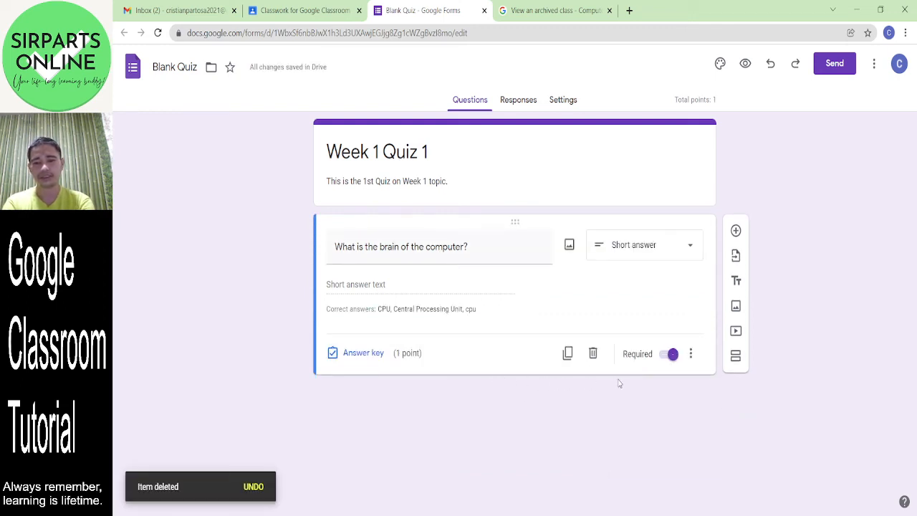
- Add a second multiple-choice question titled 'Which is an input device?'
{"action": "left_click", "coordinate": [736, 235]}
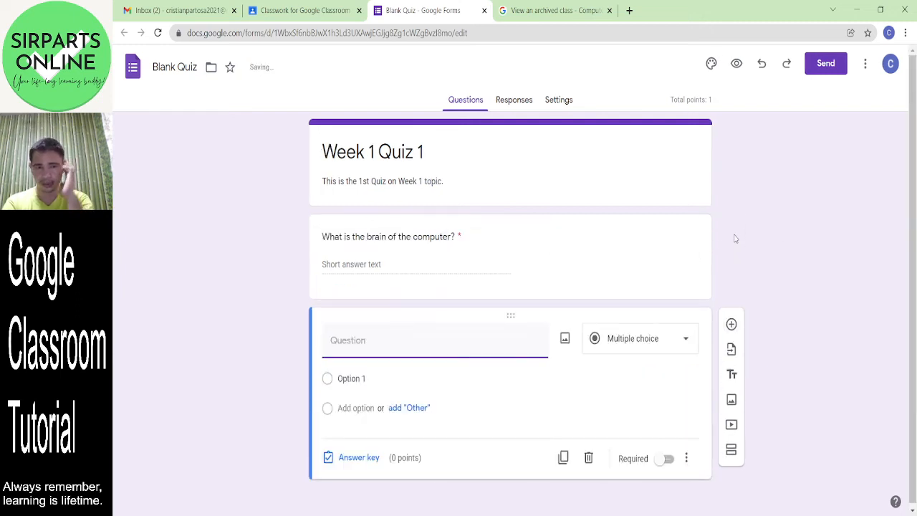
{"action": "left_click", "coordinate": [680, 349]}
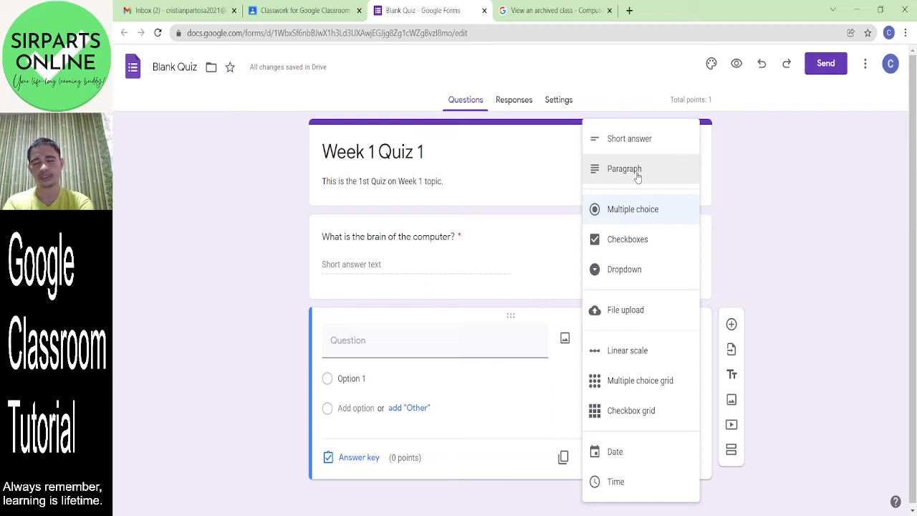
{"action": "left_click", "coordinate": [647, 223]}
{"action": "left_click", "coordinate": [416, 356]}
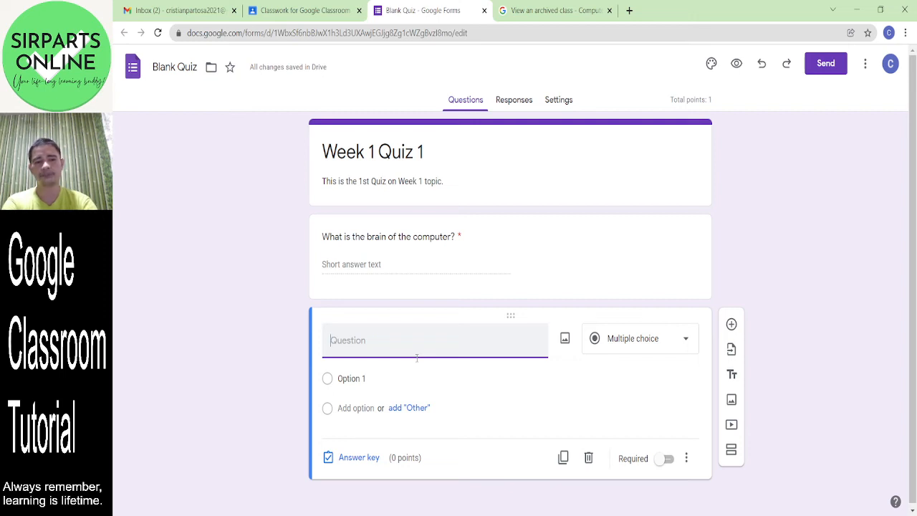
{"action": "type", "text": "W"}
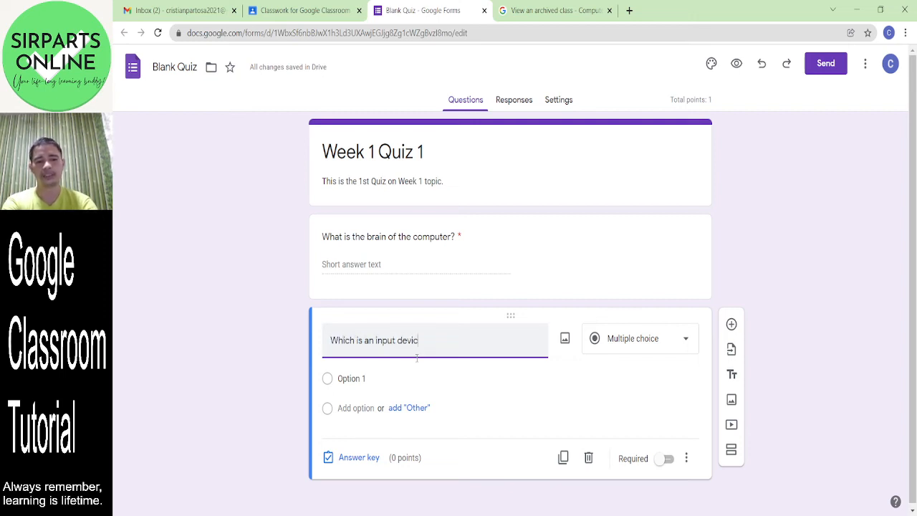
- Fill in the choices monitor, printer, projector and mouse
{"action": "left_click", "coordinate": [341, 378]}
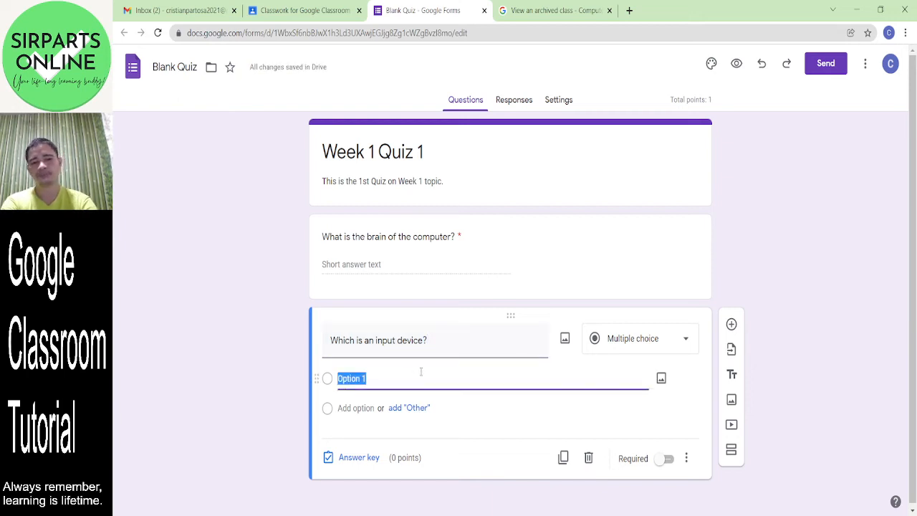
{"action": "type", "text": "mouse"}
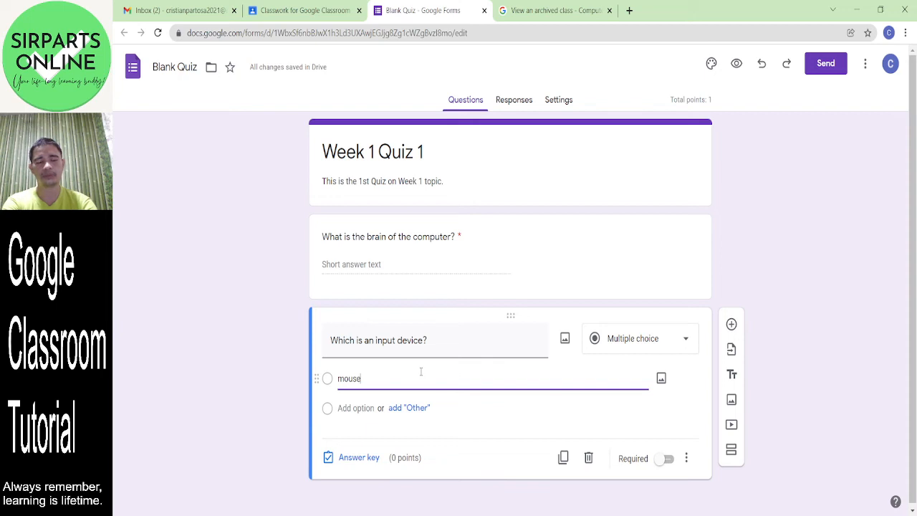
{"action": "key", "text": "BackSpace"}
{"action": "key", "text": "BackSpace"}
{"action": "key", "text": "BackSpace"}
{"action": "key", "text": "BackSpace"}
{"action": "key", "text": "BackSpace"}
{"action": "type", "text": "monito"}
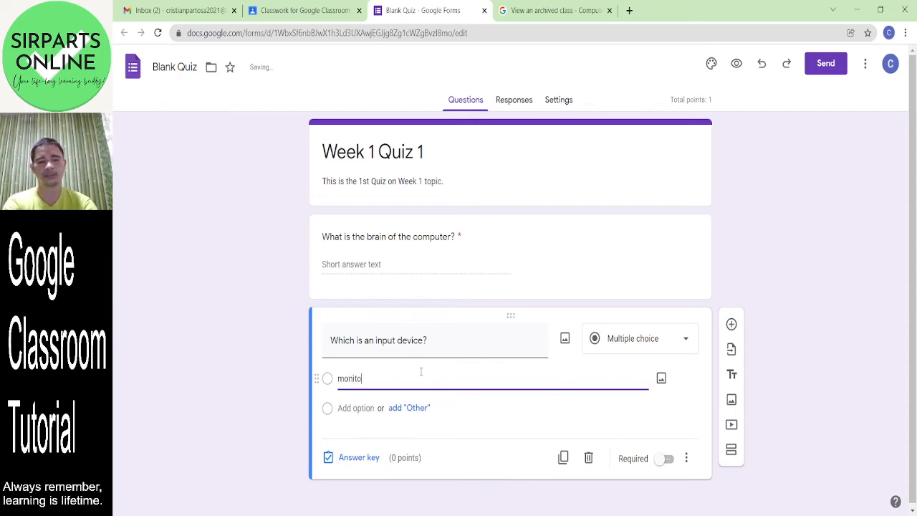
{"action": "type", "text": "r"}
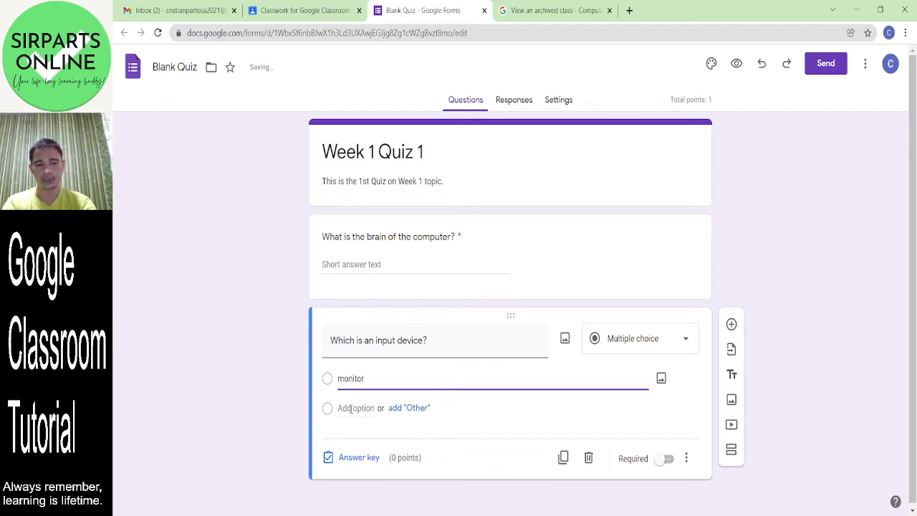
{"action": "left_click", "coordinate": [351, 408]}
{"action": "type", "text": "b"}
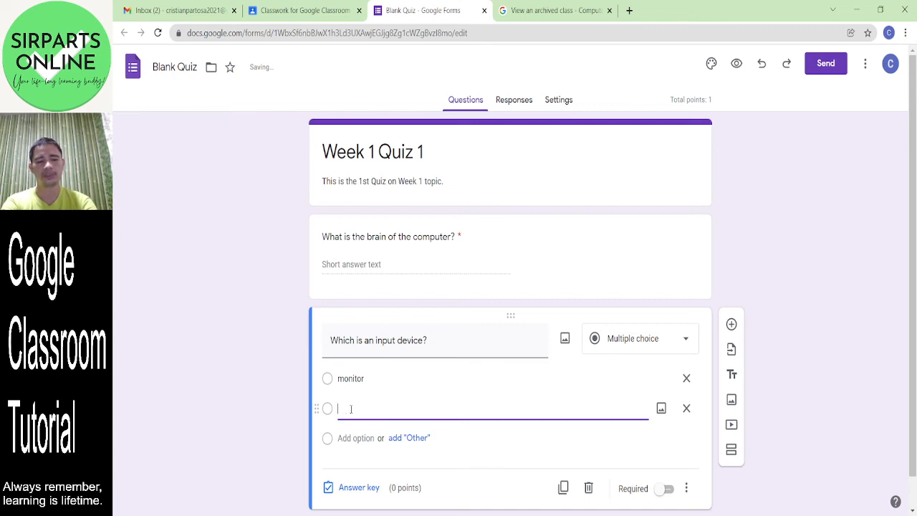
{"action": "type", "text": "rinter"}
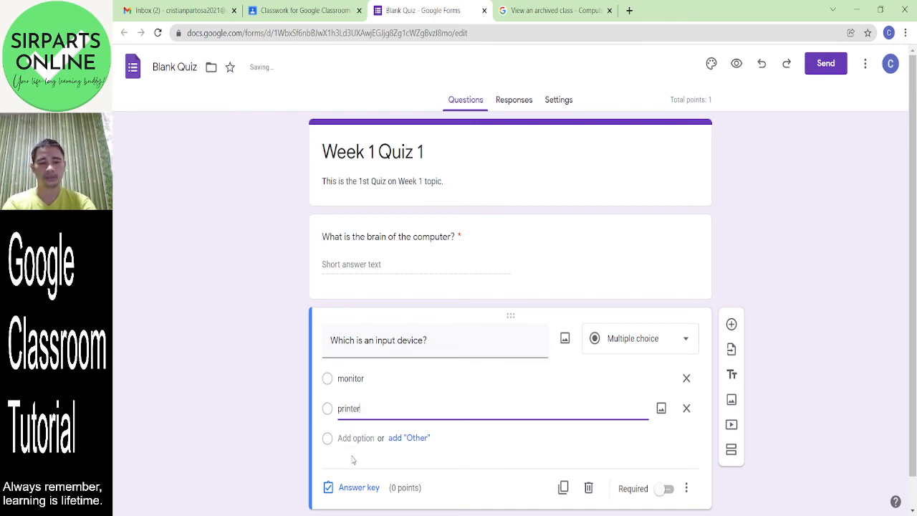
{"action": "left_click", "coordinate": [350, 439]}
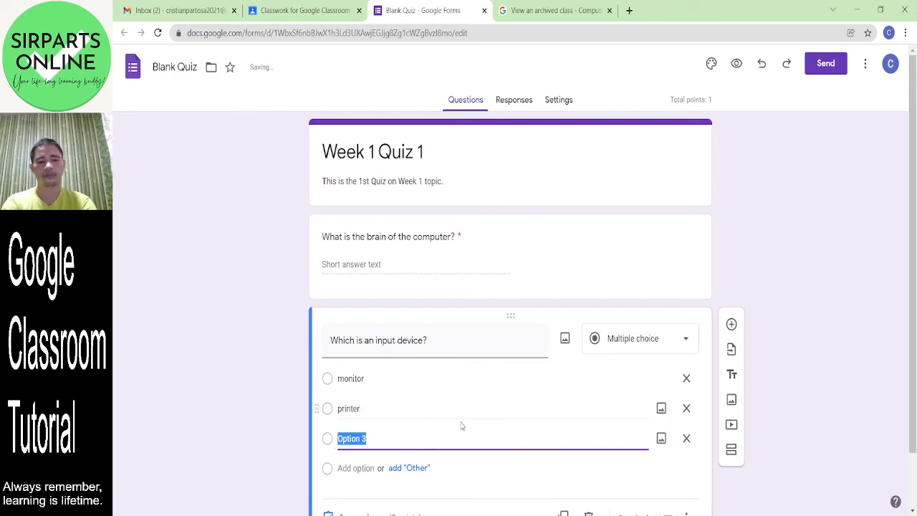
{"action": "type", "text": "projector"}
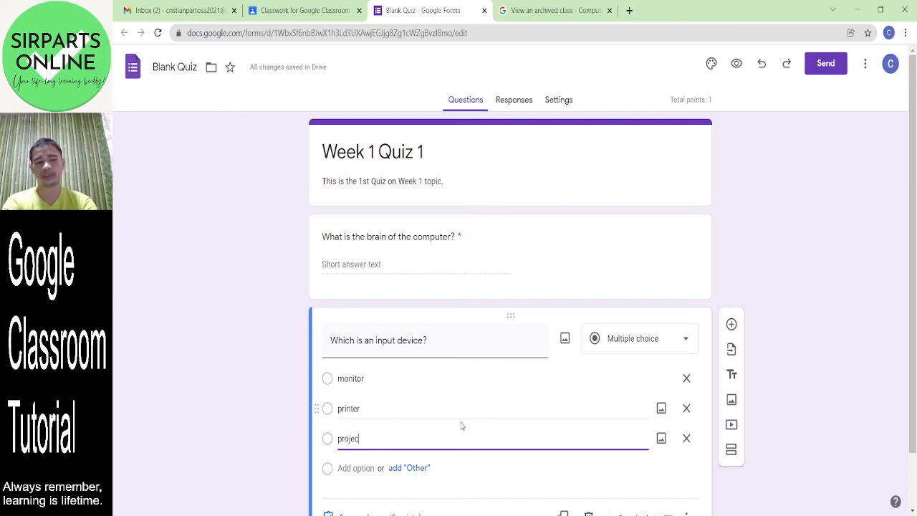
{"action": "left_click", "coordinate": [359, 467]}
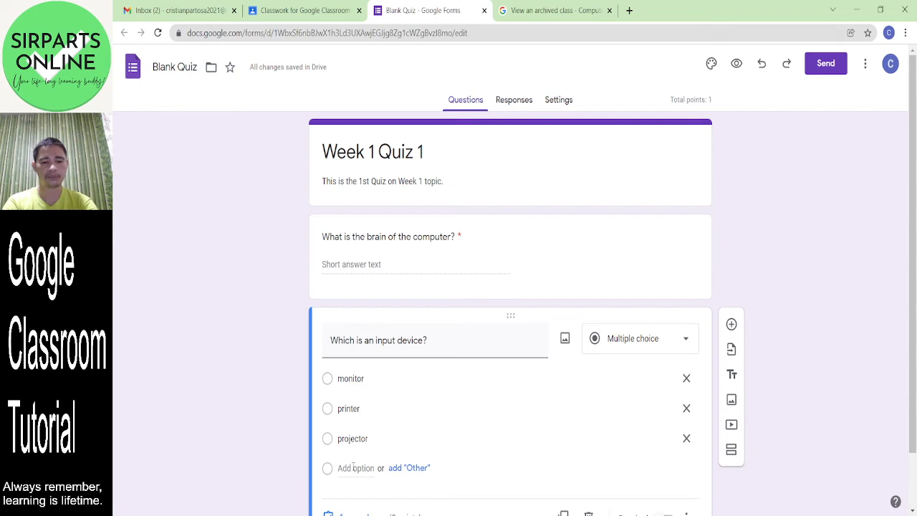
{"action": "left_click", "coordinate": [353, 468]}
{"action": "type", "text": "mous"}
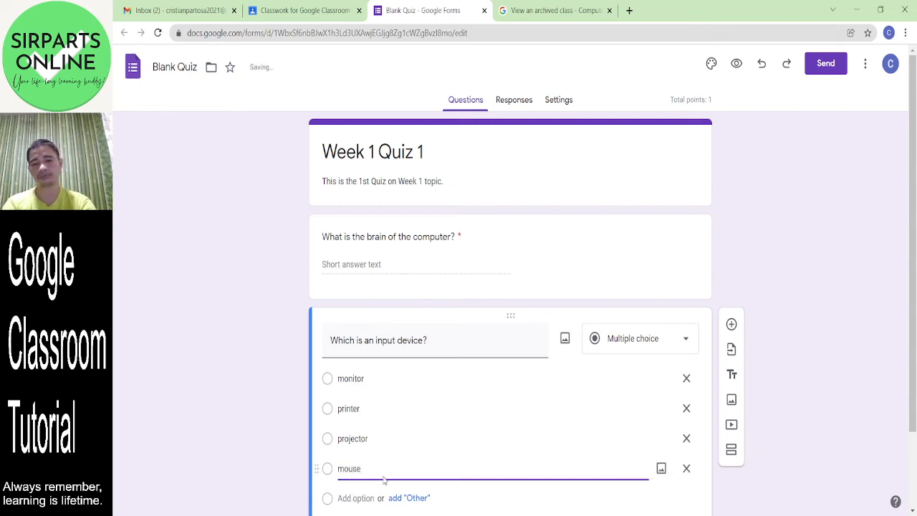
{"action": "type", "text": "e"}
{"action": "left_click", "coordinate": [478, 432]}
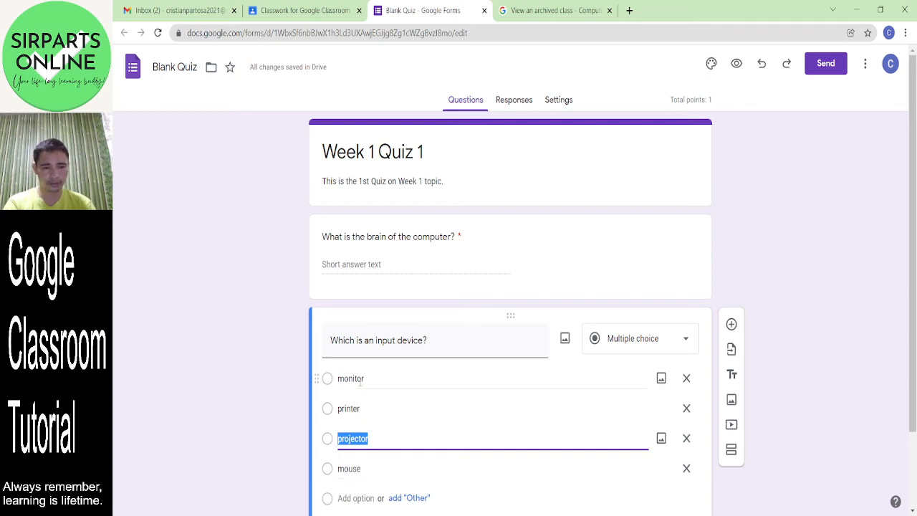
{"action": "scroll", "coordinate": [915, 233], "scroll_direction": "down", "scroll_amount": 1}
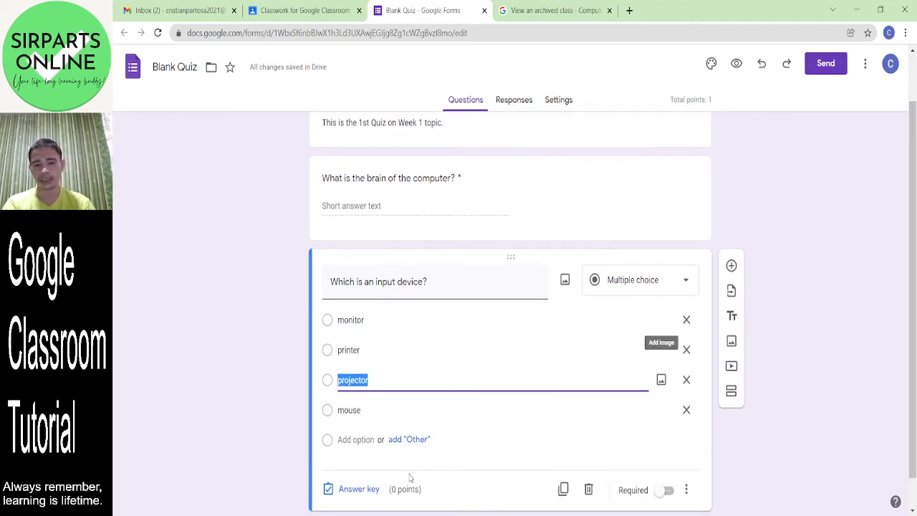
- Mark mouse as the correct answer in the input-device question's answer key
{"action": "left_click", "coordinate": [365, 493]}
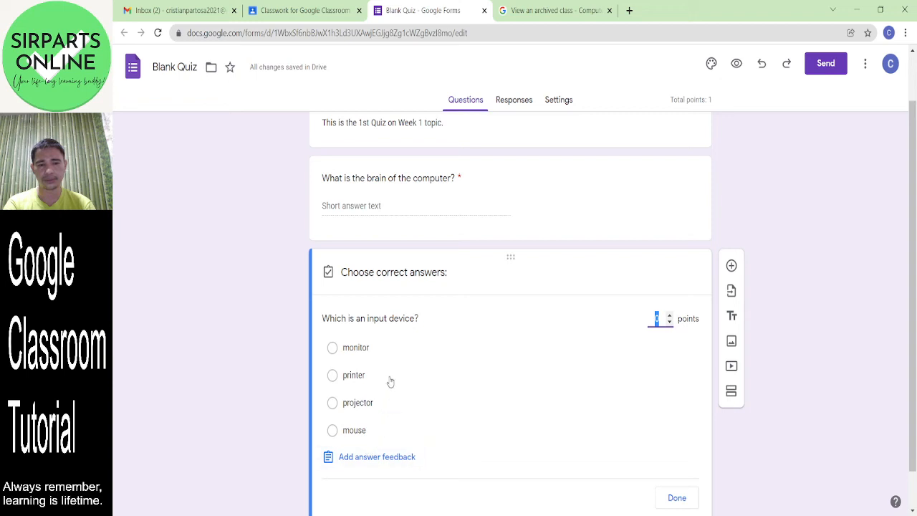
{"action": "left_click", "coordinate": [332, 432]}
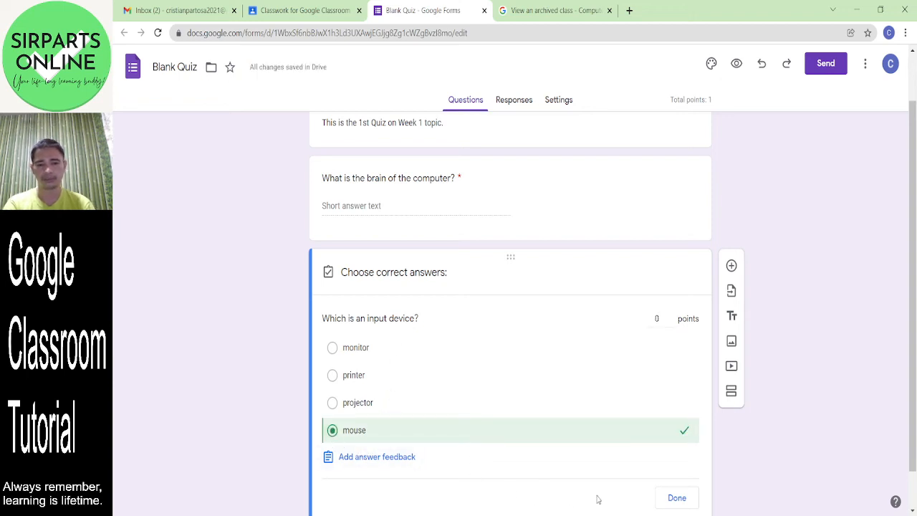
{"action": "left_click", "coordinate": [676, 498]}
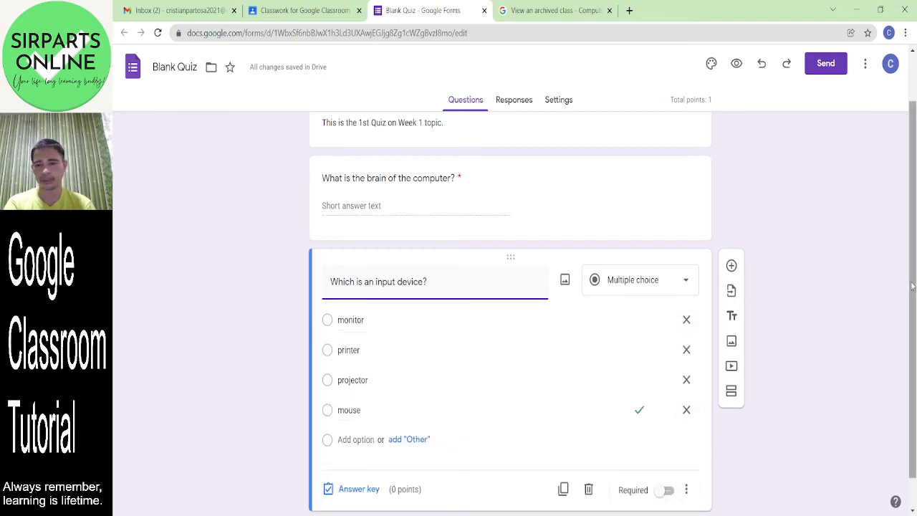
- Make the input-device question worth 1 point and required
{"action": "scroll", "coordinate": [645, 415], "scroll_direction": "down", "scroll_amount": 1}
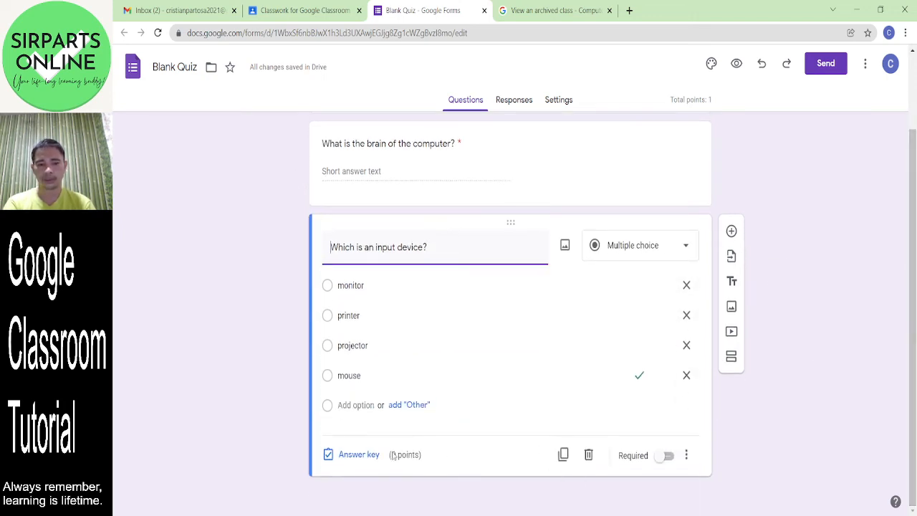
{"action": "left_click", "coordinate": [362, 455]}
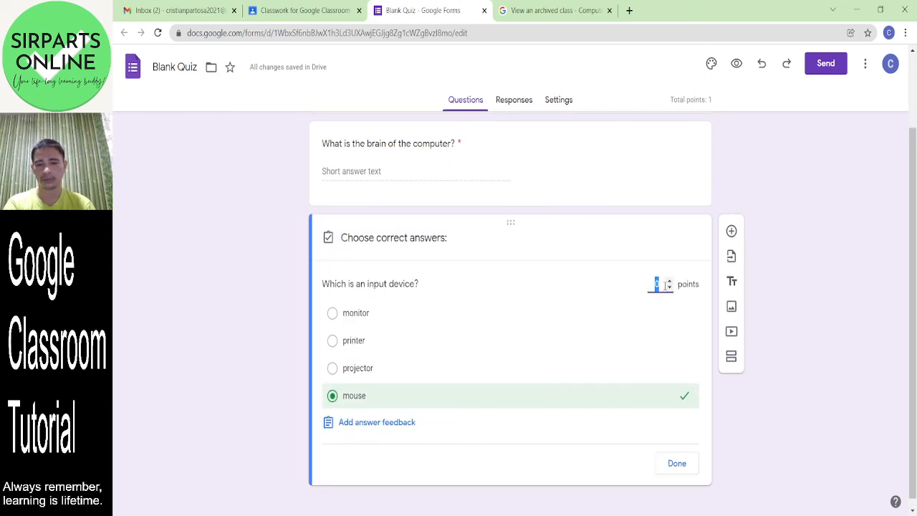
{"action": "type", "text": "1"}
{"action": "left_click", "coordinate": [680, 466]}
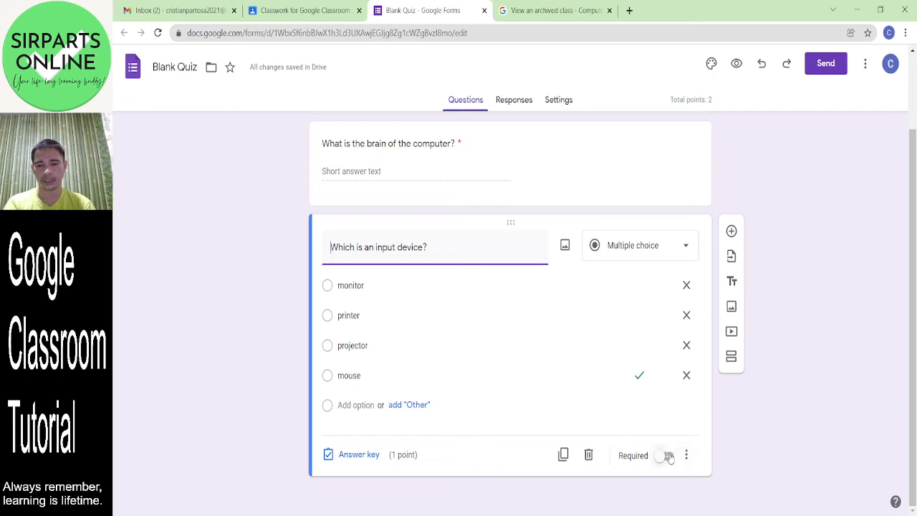
{"action": "left_click", "coordinate": [667, 456]}
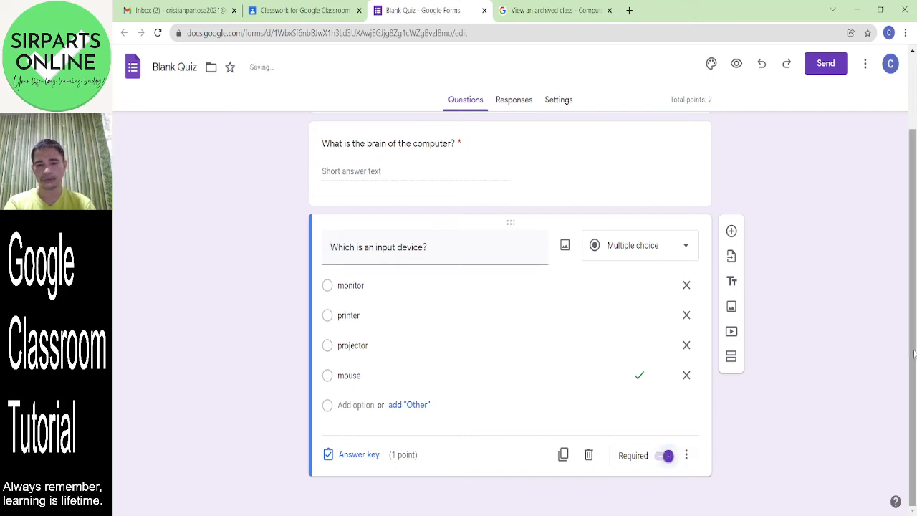
{"action": "scroll", "coordinate": [914, 357], "scroll_direction": "up", "scroll_amount": 2}
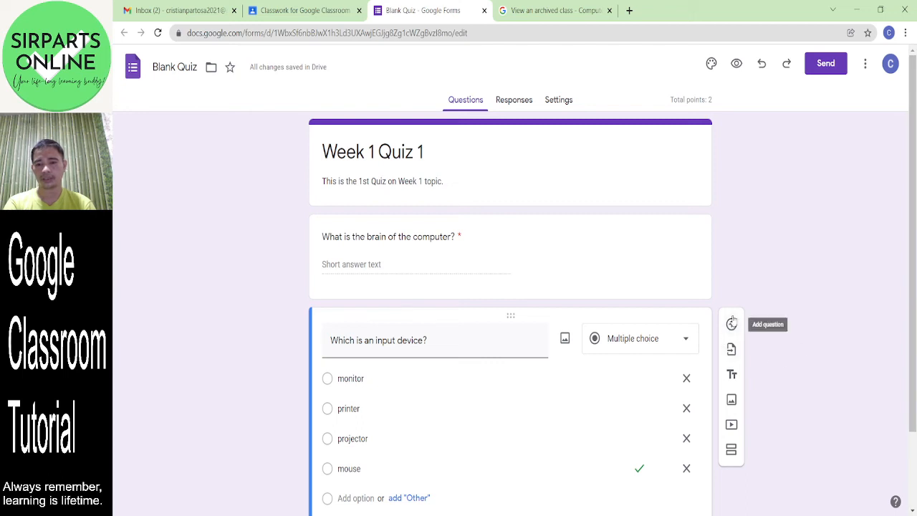
{"action": "left_click", "coordinate": [731, 322]}
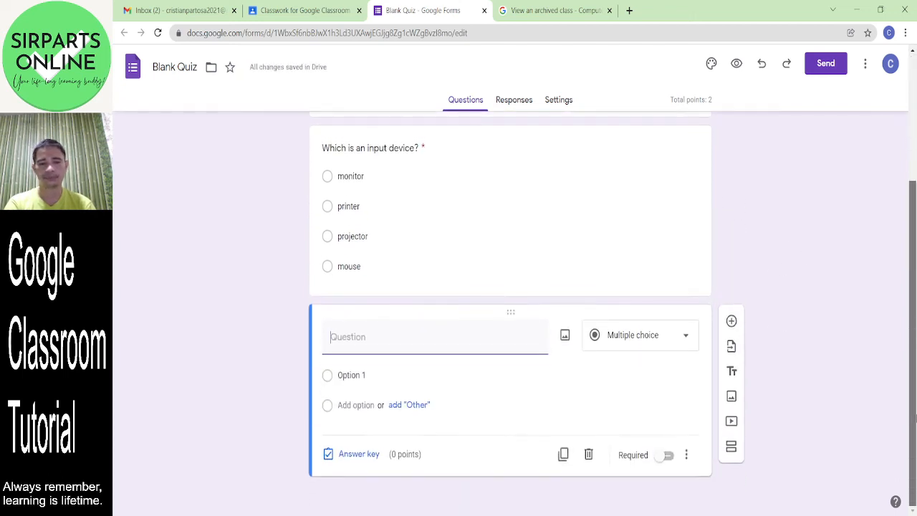
{"action": "left_click", "coordinate": [665, 345]}
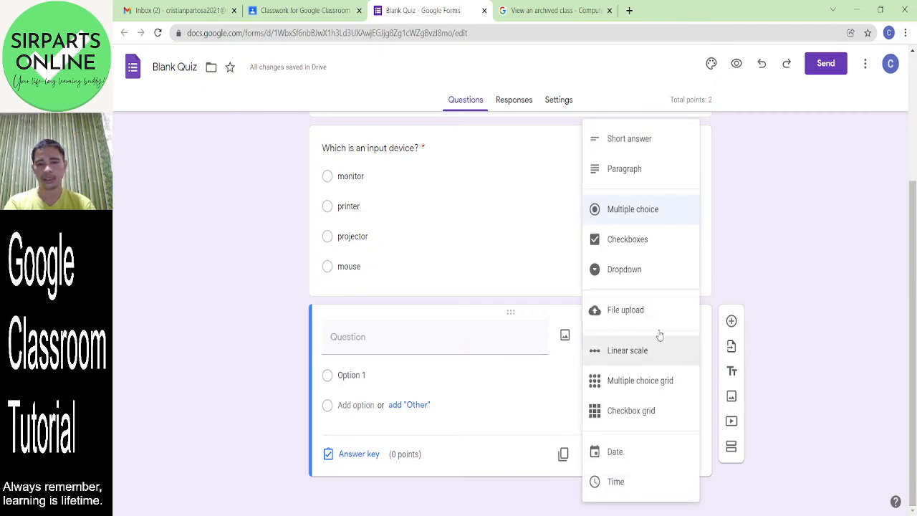
{"action": "left_click", "coordinate": [651, 248]}
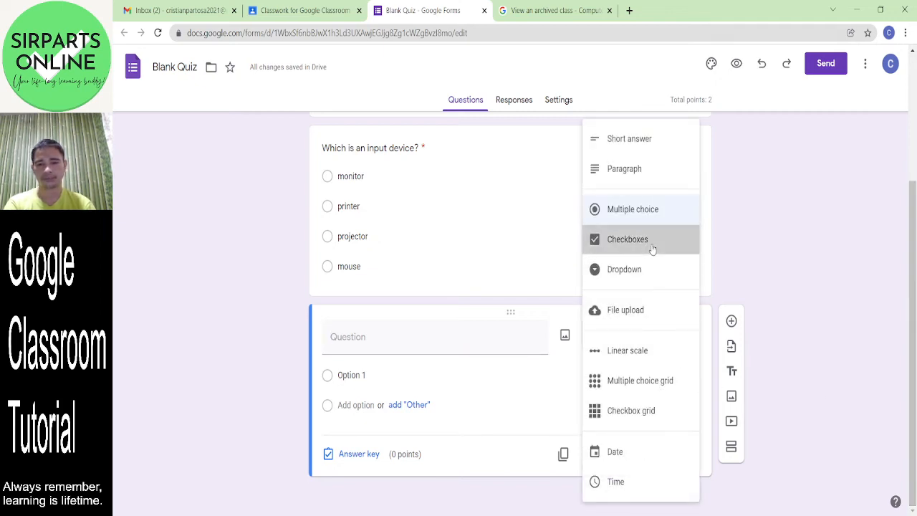
{"action": "left_click", "coordinate": [385, 341]}
{"action": "type", "text": "Whiche"}
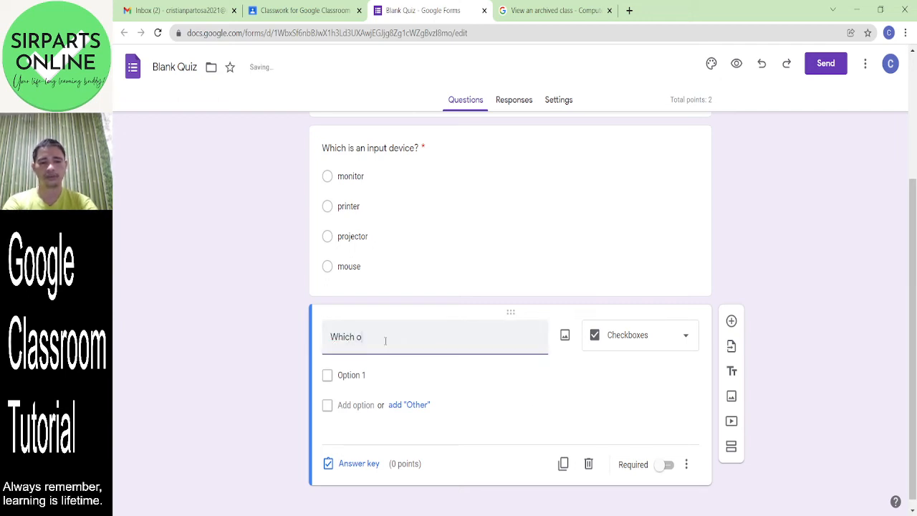
{"action": "type", "text": "h of the fo"}
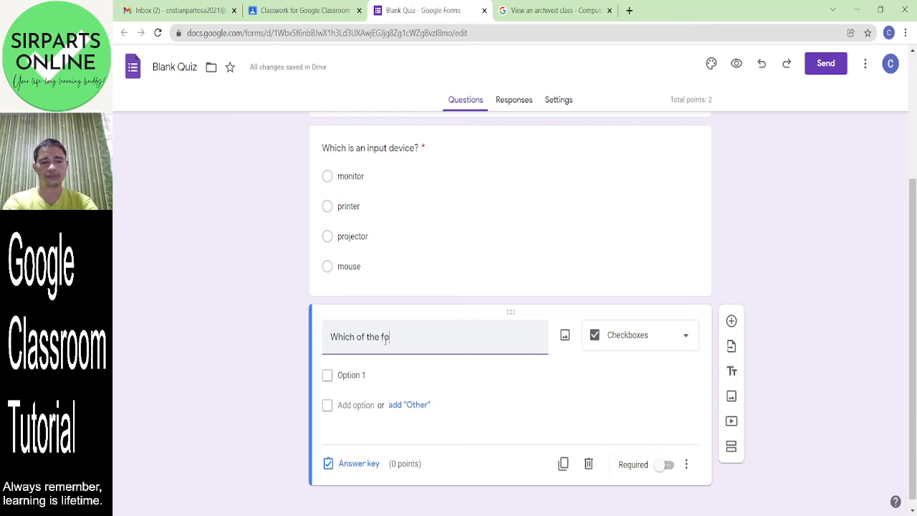
{"action": "key", "text": "BackSpace"}
{"action": "key", "text": "BackSpace"}
{"action": "key", "text": "BackSpace"}
{"action": "key", "text": "BackSpace"}
{"action": "key", "text": "BackSpace"}
{"action": "key", "text": "BackSpace"}
{"action": "key", "text": "BackSpace"}
{"action": "key", "text": "BackSpace"}
{"action": "key", "text": "BackSpace"}
{"action": "key", "text": "BackSpace"}
{"action": "key", "text": "BackSpace"}
{"action": "key", "text": "BackSpace"}
{"action": "key", "text": "BackSpace"}
{"action": "key", "text": "BackSpace"}
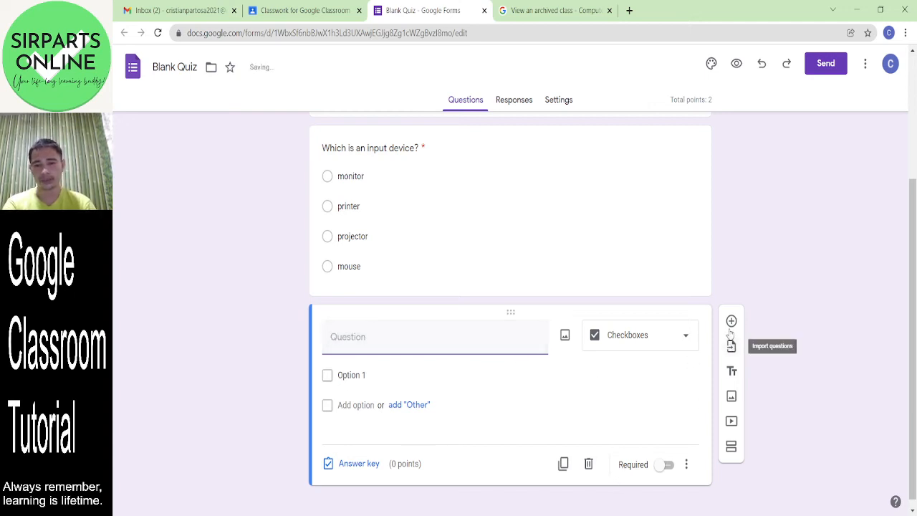
{"action": "left_click", "coordinate": [588, 464]}
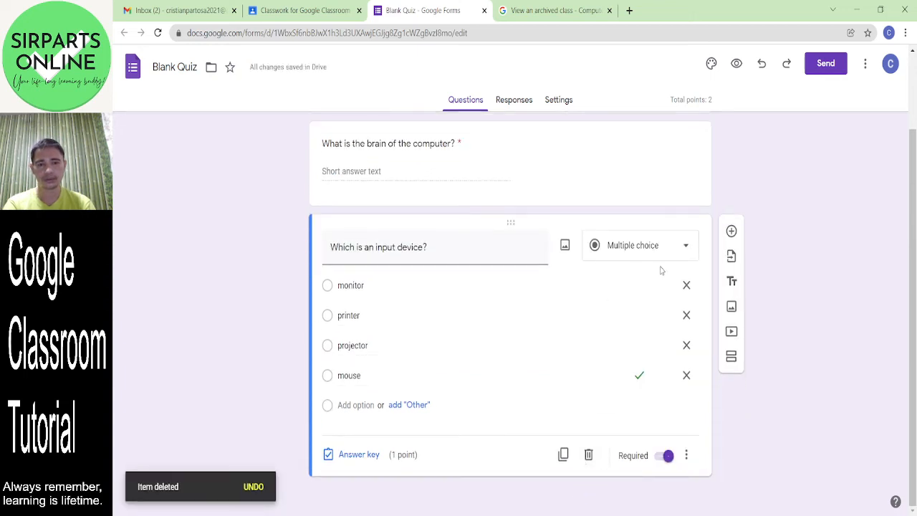
- Duplicate the input-device question and turn the copy into a Checkboxes question
{"action": "left_click", "coordinate": [564, 455]}
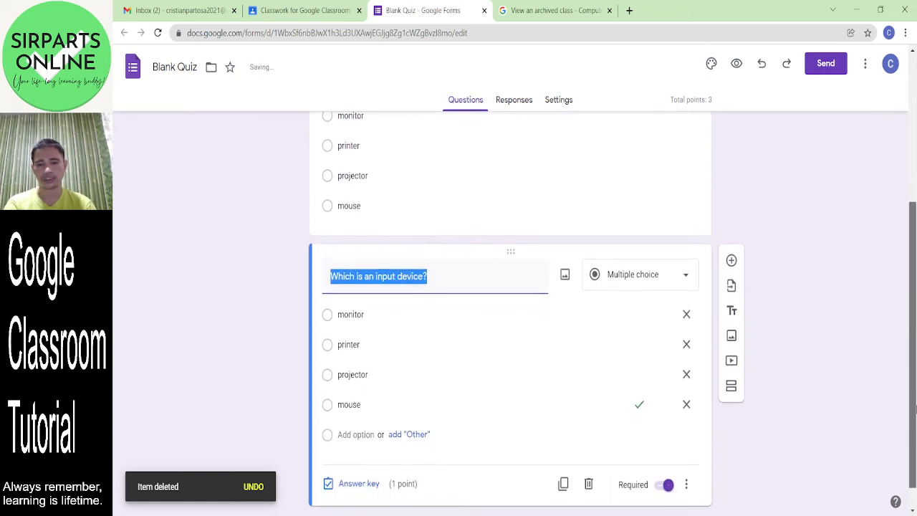
{"action": "left_click", "coordinate": [670, 274]}
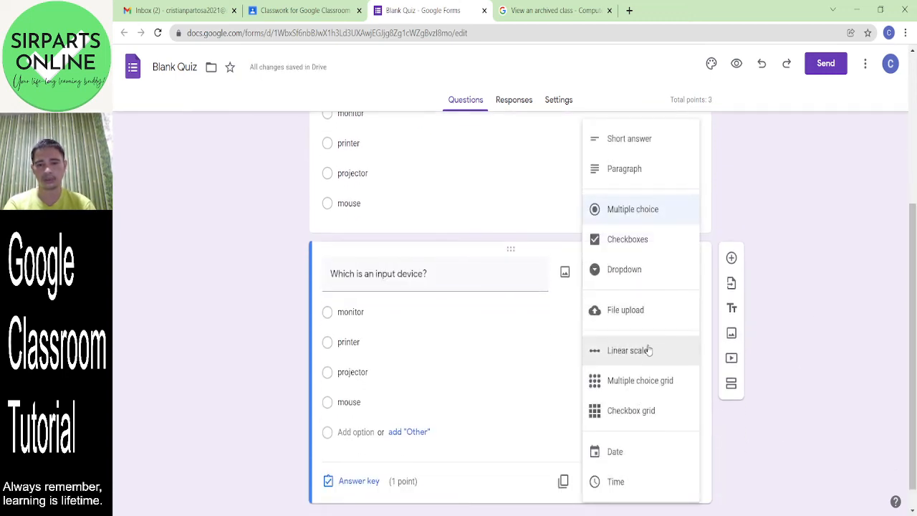
{"action": "left_click", "coordinate": [637, 239]}
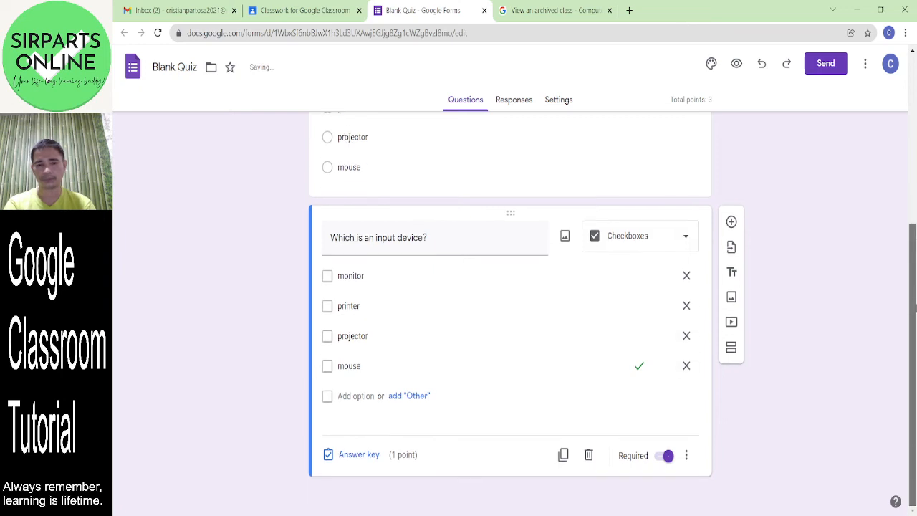
- Retitle the copy 'Which of the following are output devices?'
{"action": "triple_click", "coordinate": [372, 240]}
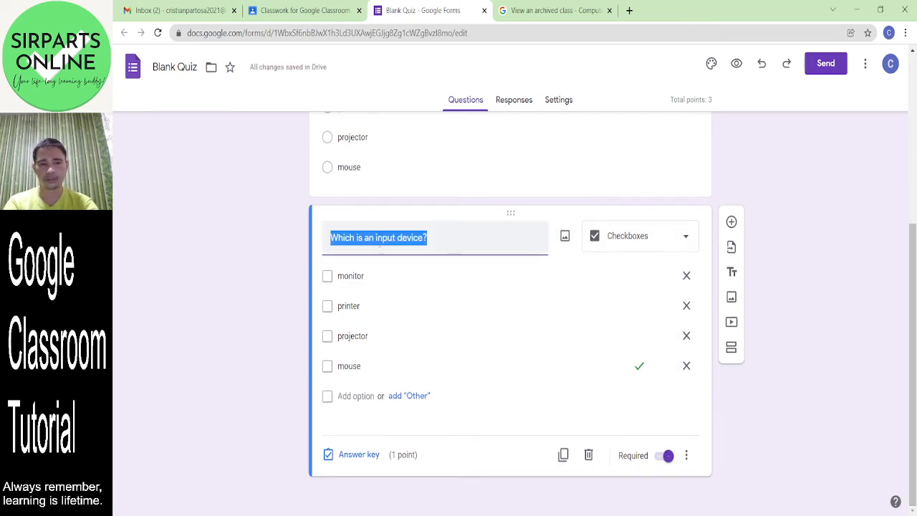
{"action": "left_click", "coordinate": [369, 238]}
{"action": "key", "text": "BackSpace"}
{"action": "key", "text": "BackSpace"}
{"action": "key", "text": "BackSpace"}
{"action": "key", "text": "BackSpace"}
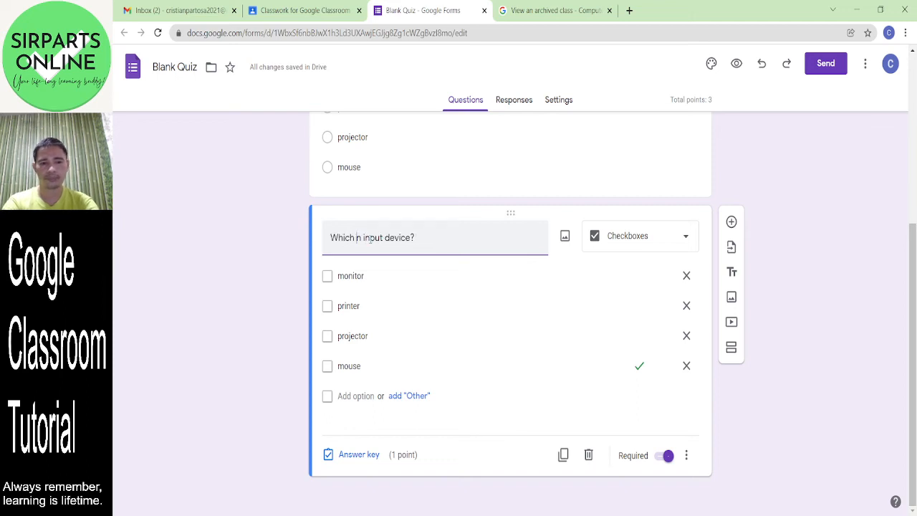
{"action": "type", "text": "of the follow"}
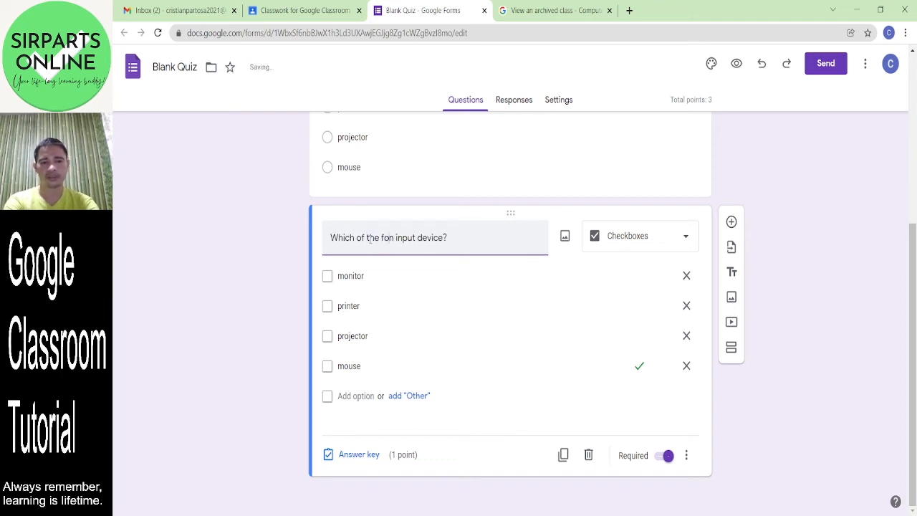
{"action": "type", "text": "ing is"}
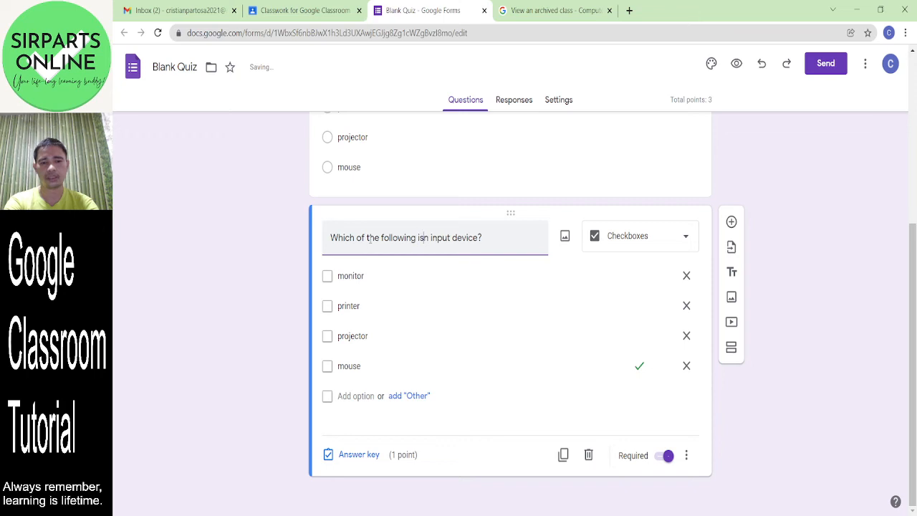
{"action": "key", "text": "BackSpace"}
{"action": "key", "text": "BackSpace"}
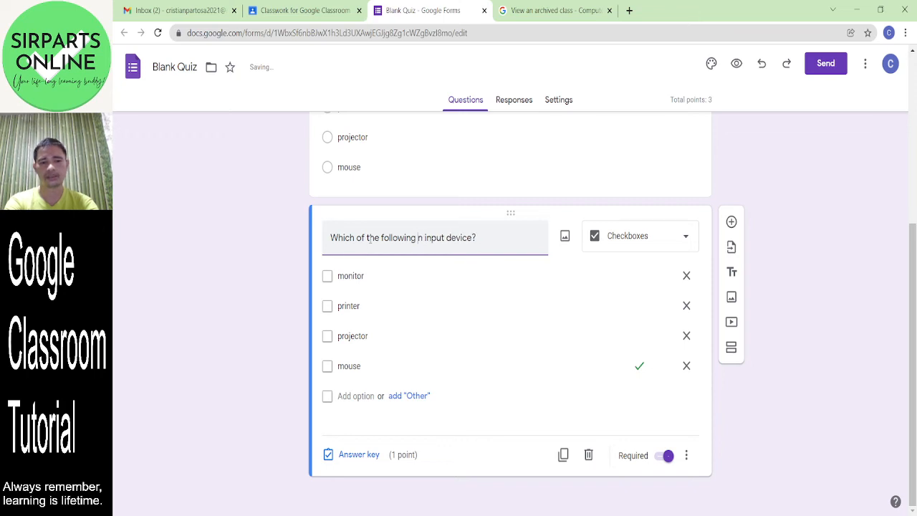
{"action": "type", "text": "are output"}
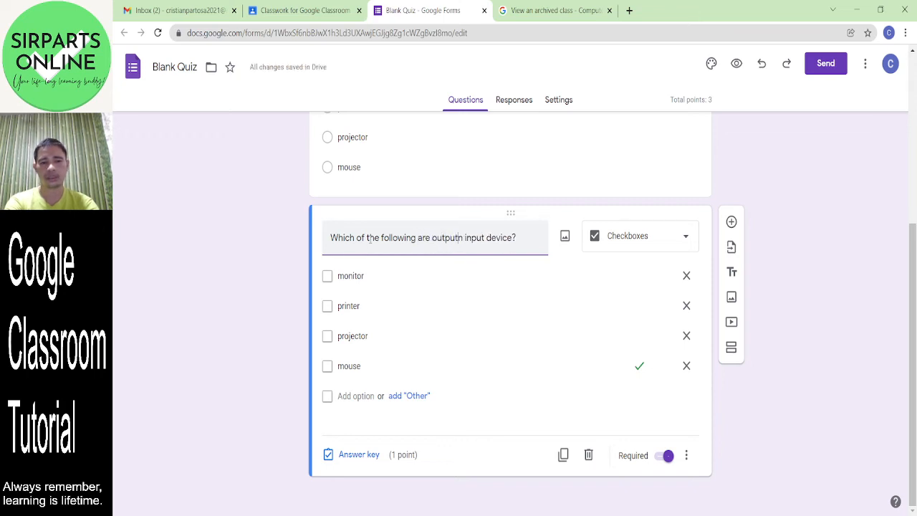
{"action": "key", "text": "Delete"}
{"action": "key", "text": "Delete"}
{"action": "key", "text": "Delete"}
{"action": "key", "text": "Delete"}
{"action": "key", "text": "Delete"}
{"action": "key", "text": "Delete"}
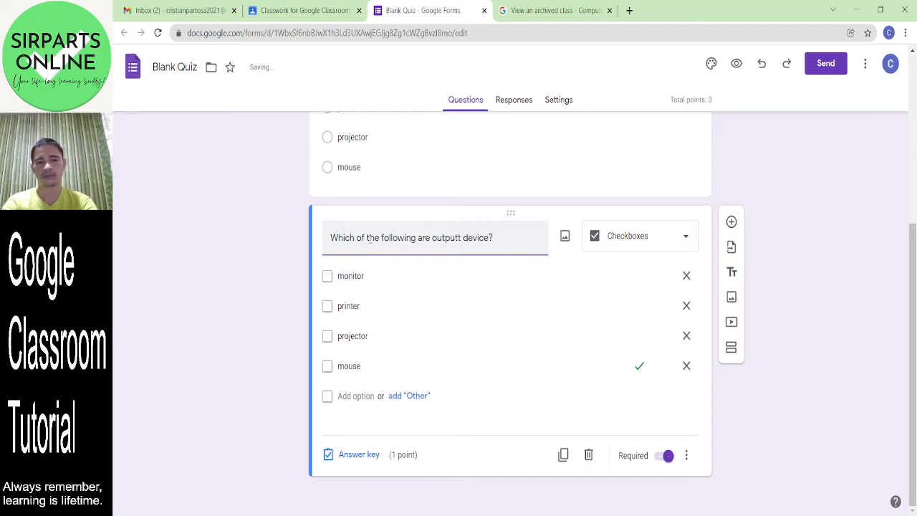
{"action": "key", "text": "Delete"}
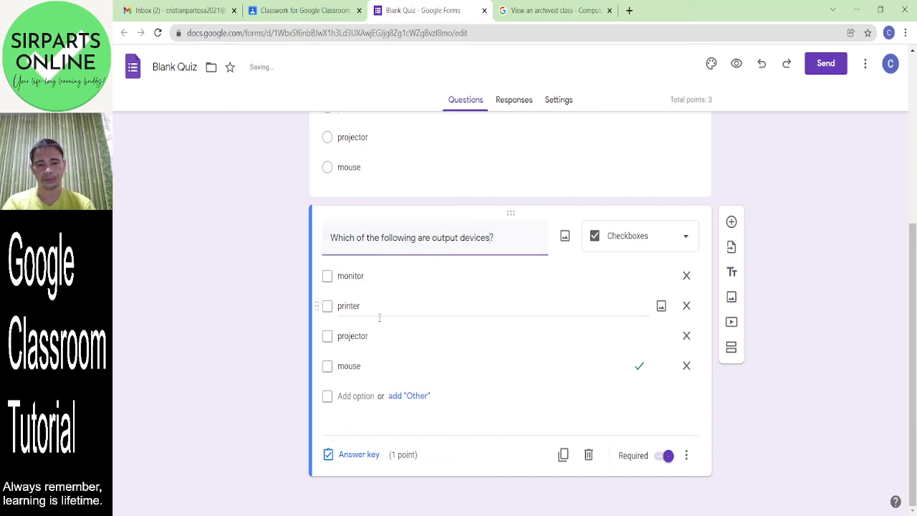
- Key monitor, printer and projector (not mouse) as the correct output devices for 3 points, then add a question
{"action": "left_click", "coordinate": [359, 455]}
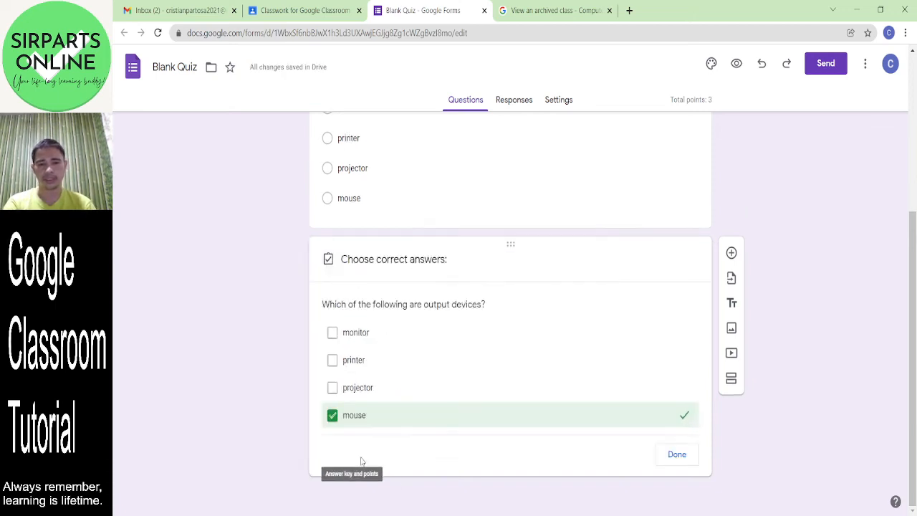
{"action": "left_click", "coordinate": [334, 389]}
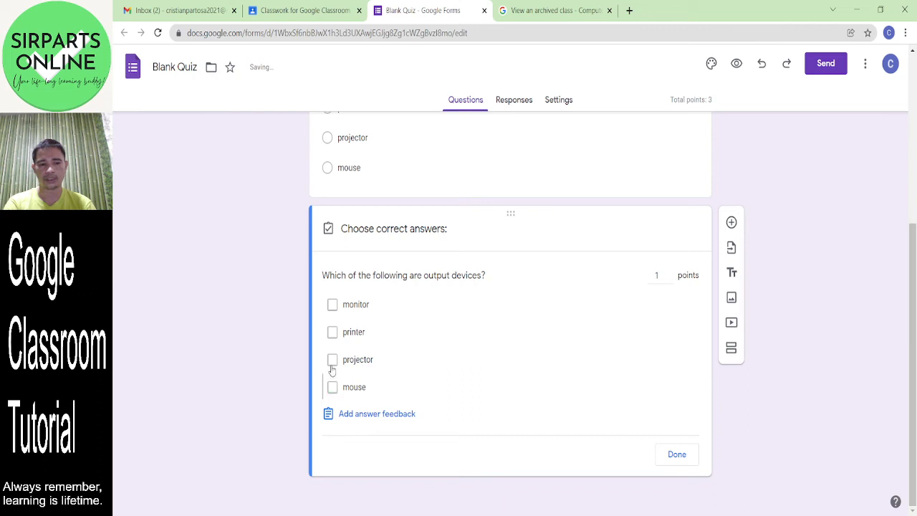
{"action": "left_click", "coordinate": [333, 360]}
{"action": "left_click", "coordinate": [333, 333]}
{"action": "left_click", "coordinate": [334, 305]}
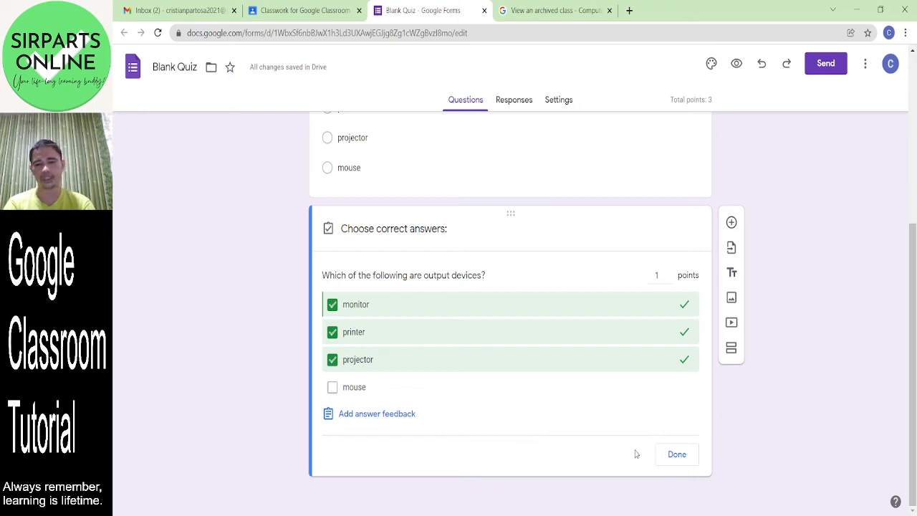
{"action": "left_click", "coordinate": [670, 272]}
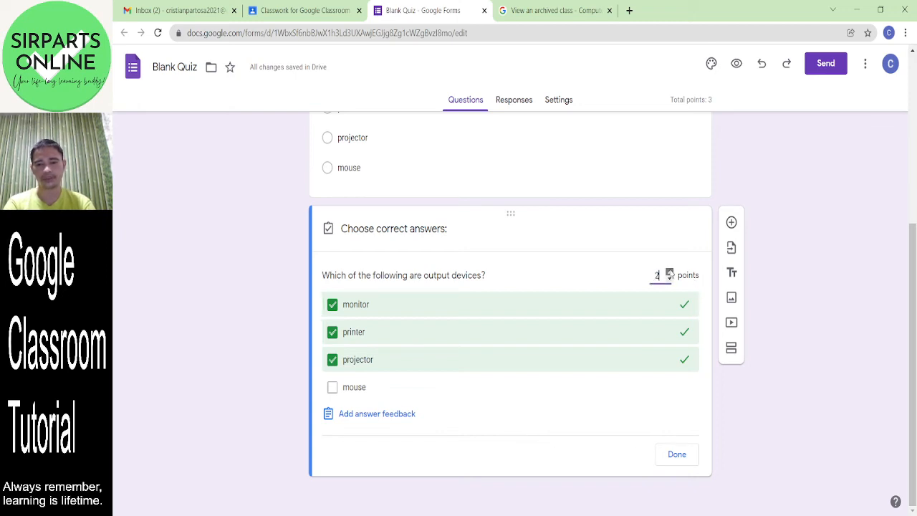
{"action": "left_click", "coordinate": [670, 272]}
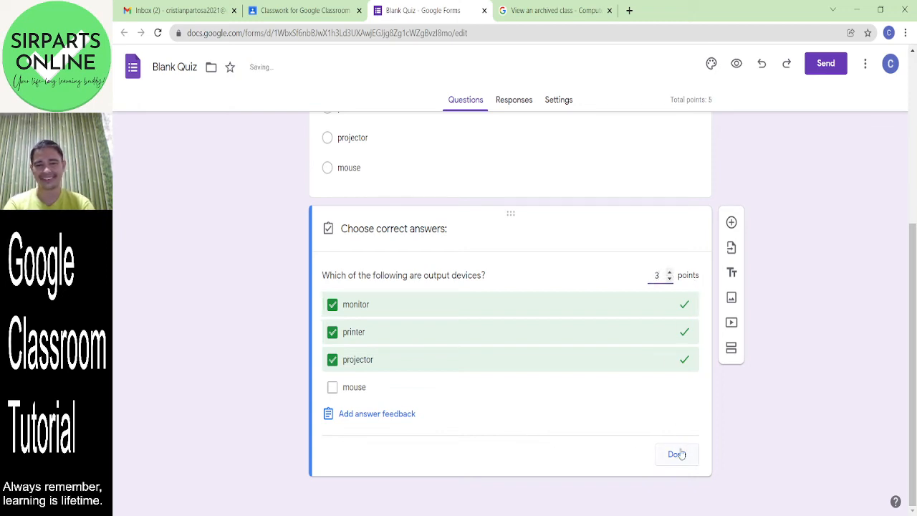
{"action": "left_click", "coordinate": [678, 455]}
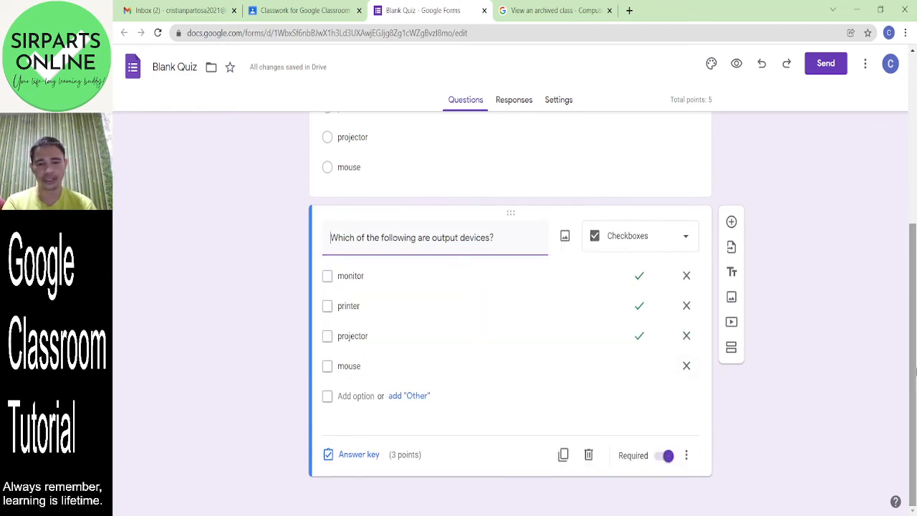
{"action": "mouse_move", "coordinate": [913, 355]}
{"action": "left_mouse_down"}
{"action": "mouse_move", "coordinate": [915, 231]}
{"action": "mouse_move", "coordinate": [916, 356]}
{"action": "left_mouse_up"}
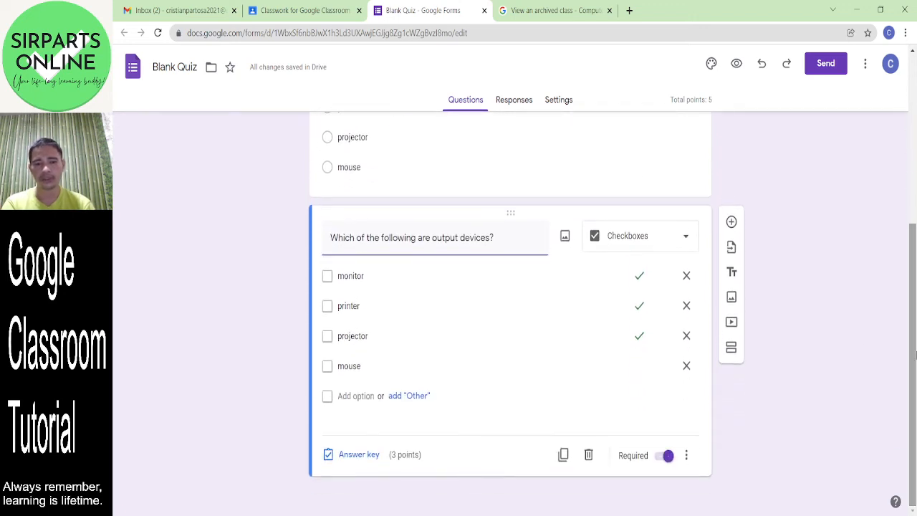
{"action": "left_click", "coordinate": [731, 224]}
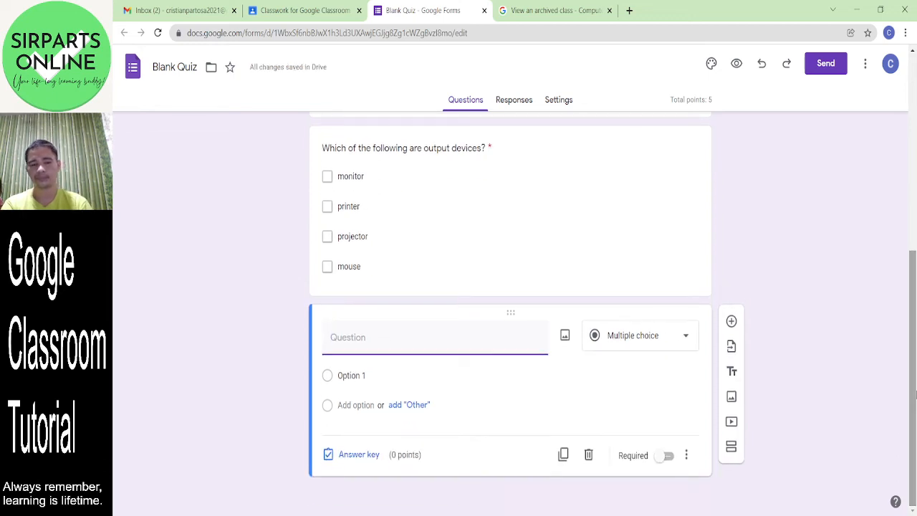
- Make the new question a Dropdown titled 'Which of the following is a storage device?'
{"action": "left_click", "coordinate": [649, 343]}
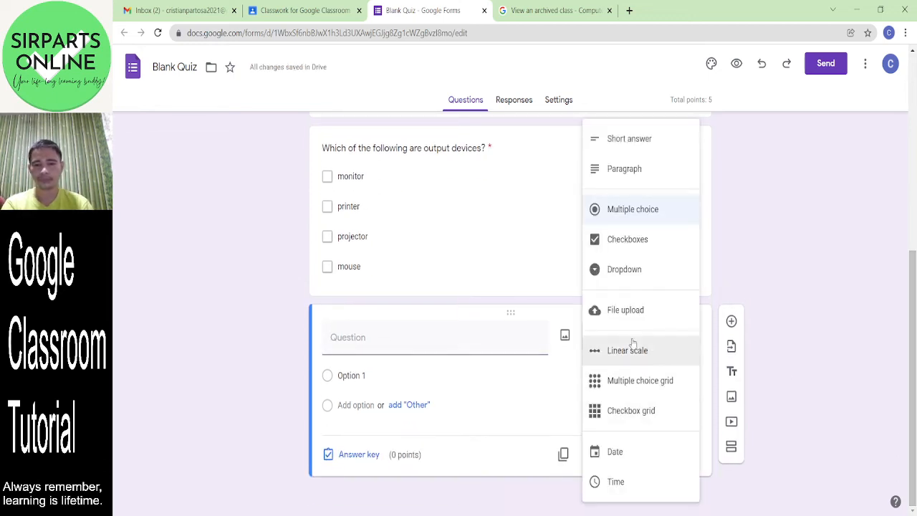
{"action": "left_click", "coordinate": [636, 269]}
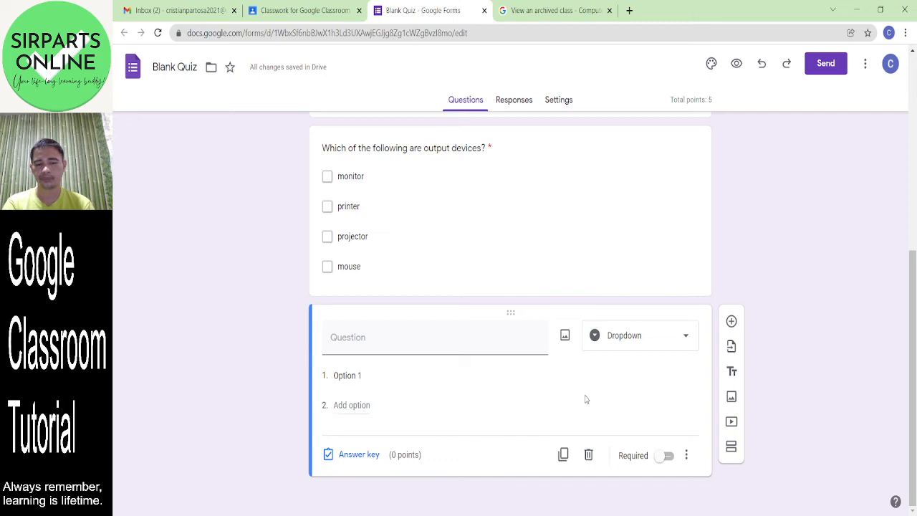
{"action": "left_click", "coordinate": [464, 340]}
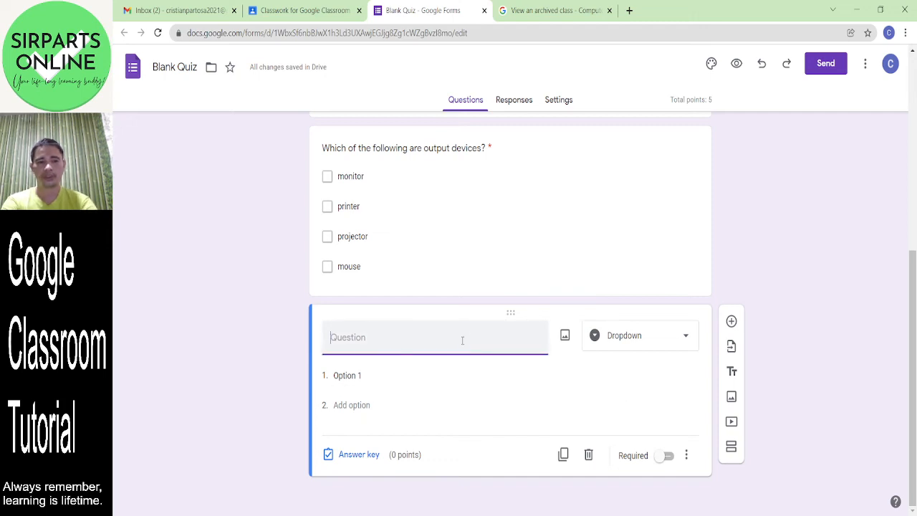
{"action": "type", "text": "Which of the fo"}
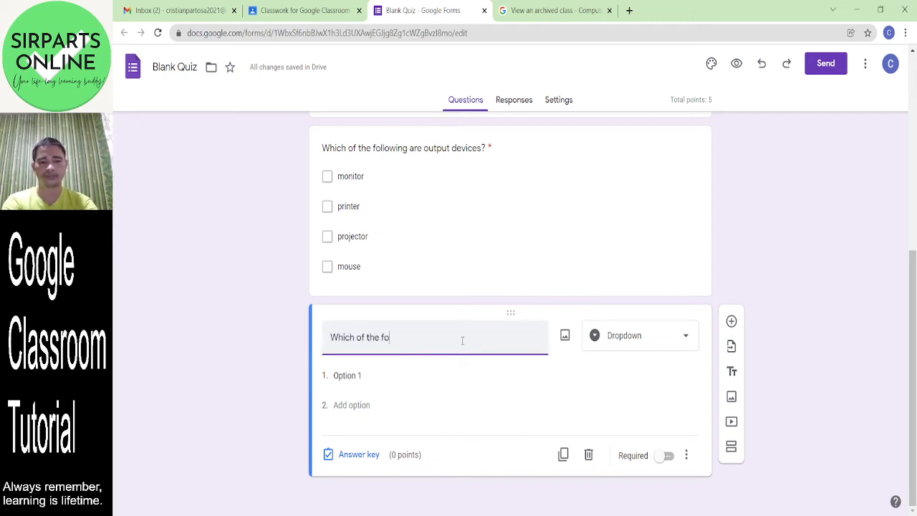
{"action": "type", "text": "llowing"}
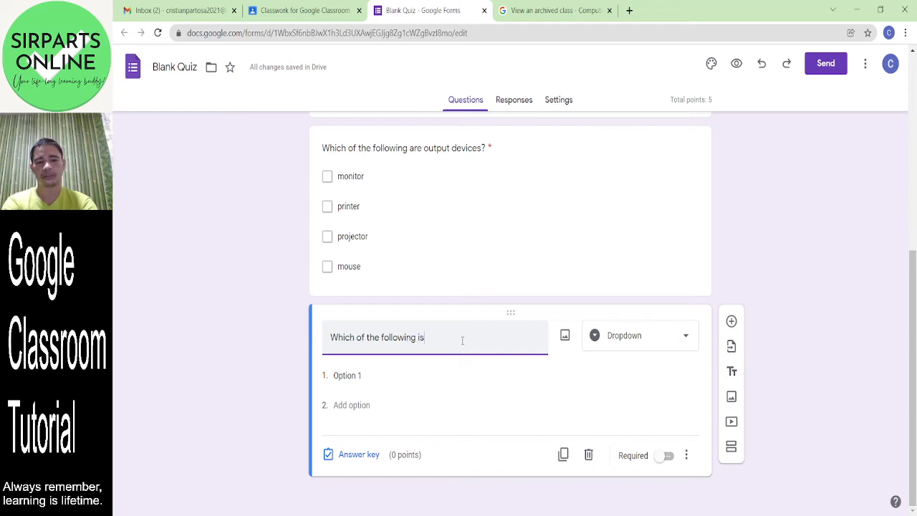
{"action": "type", "text": " is"}
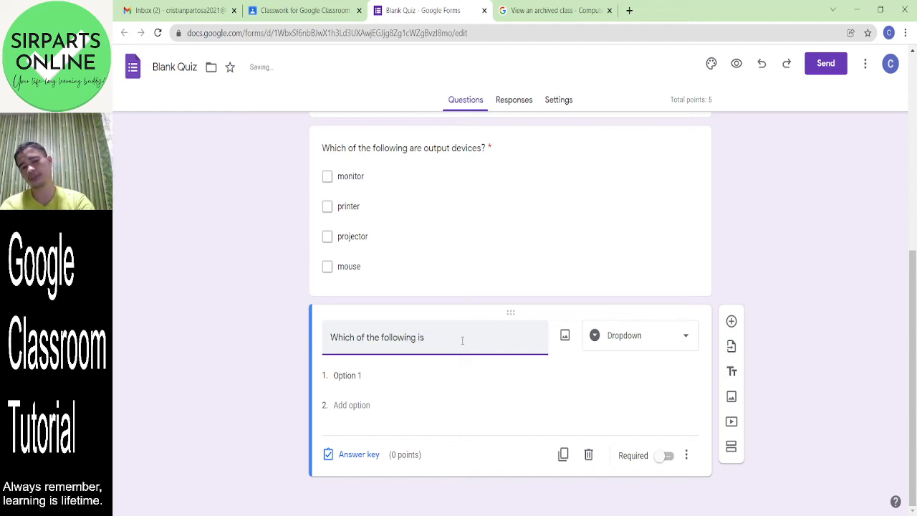
{"action": "type", "text": " the"}
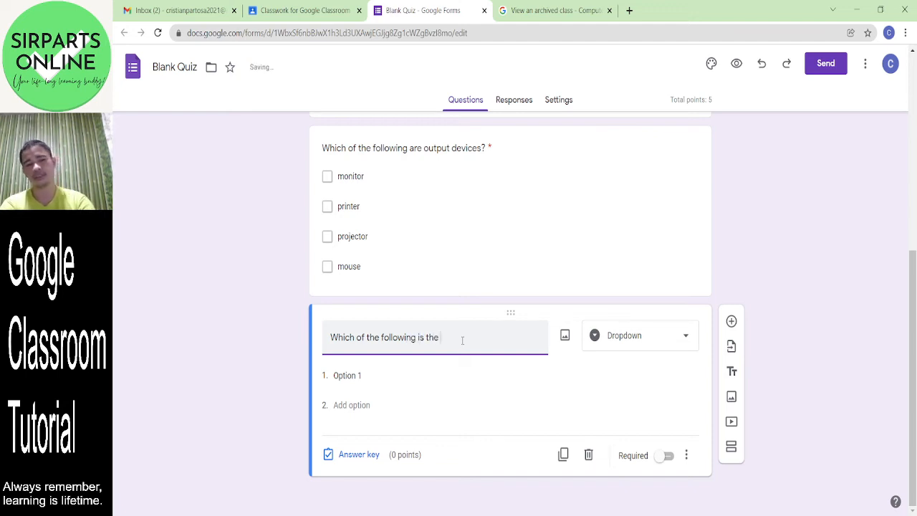
{"action": "type", "text": " st"}
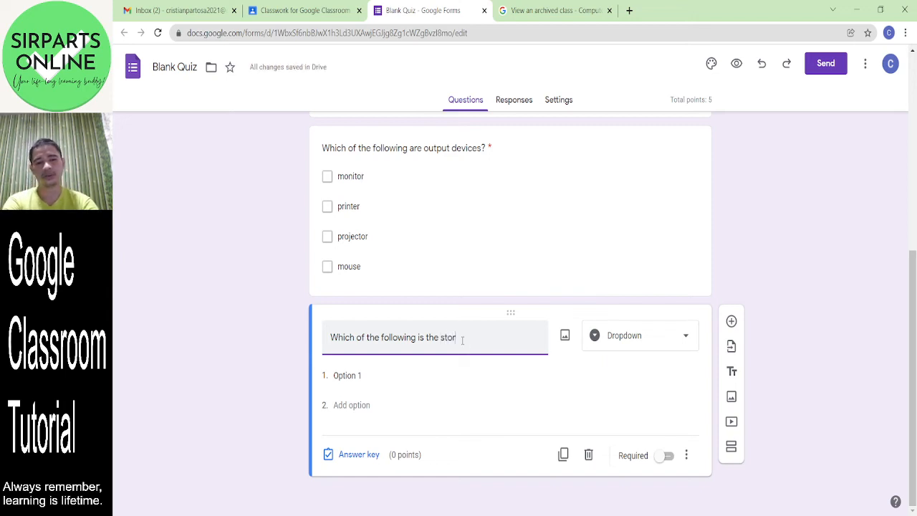
{"action": "type", "text": "or"}
{"action": "key", "text": "BackSpace"}
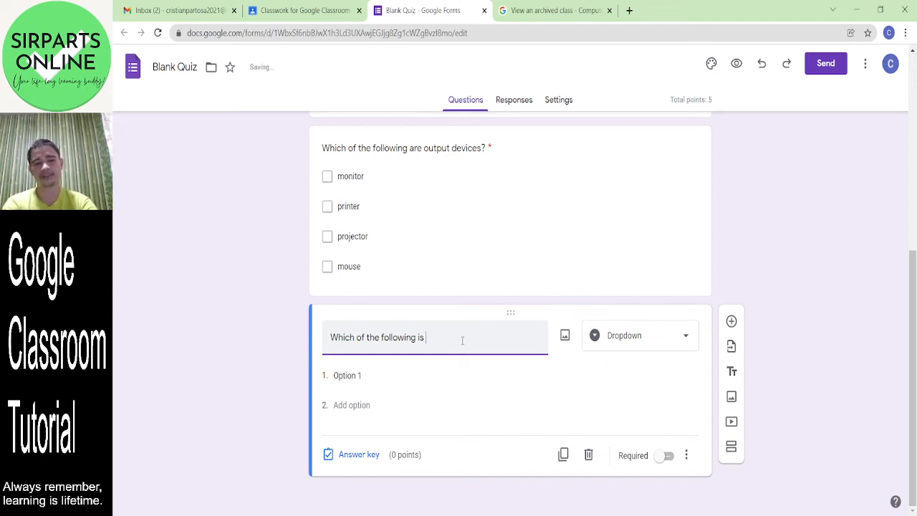
{"action": "type", "text": "a storage"}
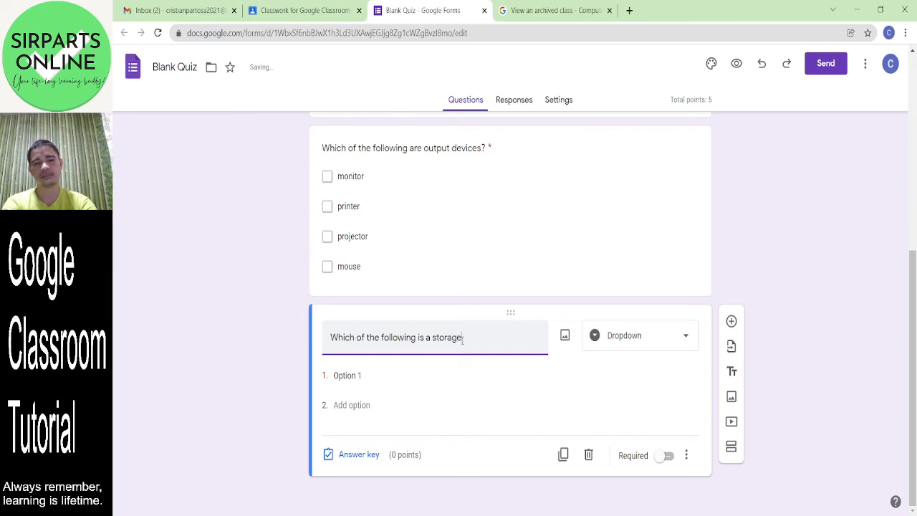
{"action": "type", "text": " device?"}
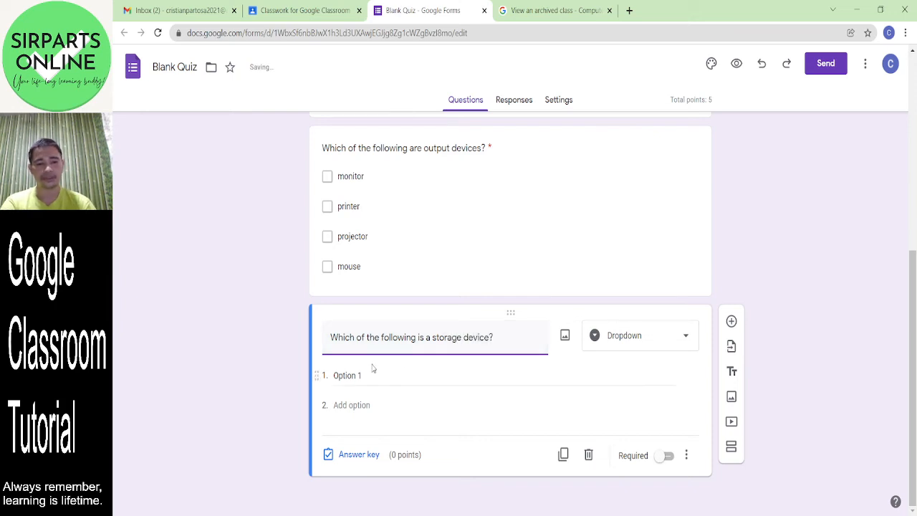
- Add the choices USB flash drive, monitor, keyboard and mouse
{"action": "left_click", "coordinate": [354, 374]}
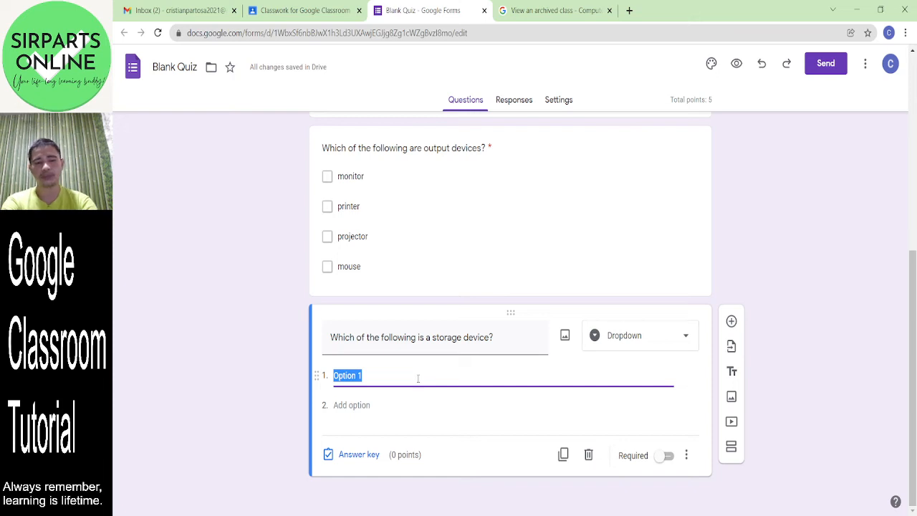
{"action": "type", "text": "USB"}
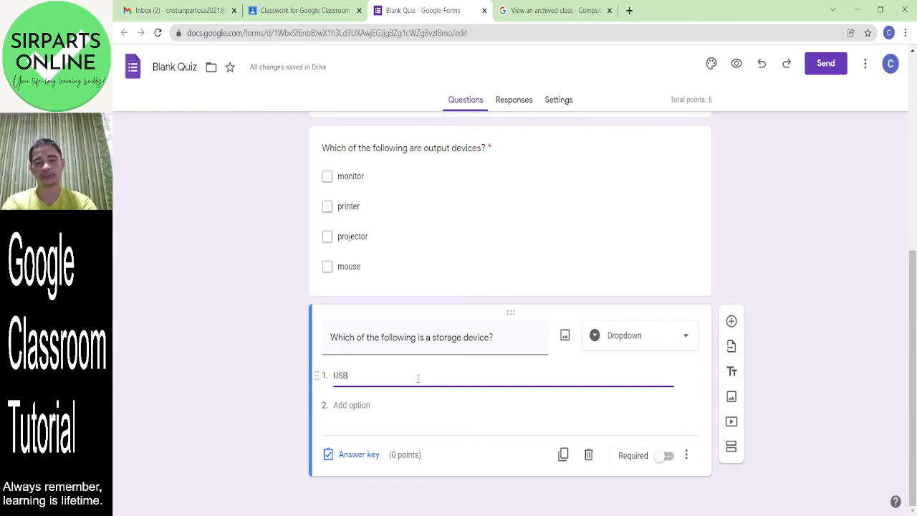
{"action": "type", "text": " flash d"}
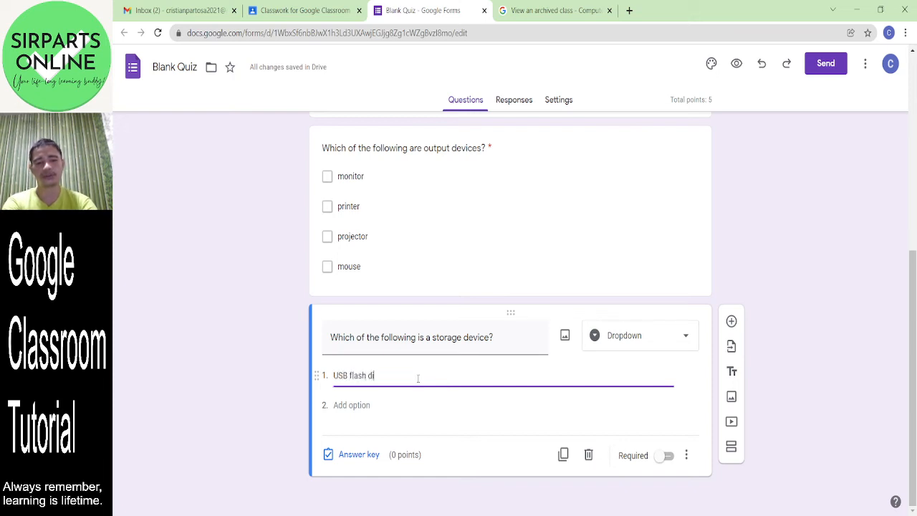
{"action": "type", "text": "rive"}
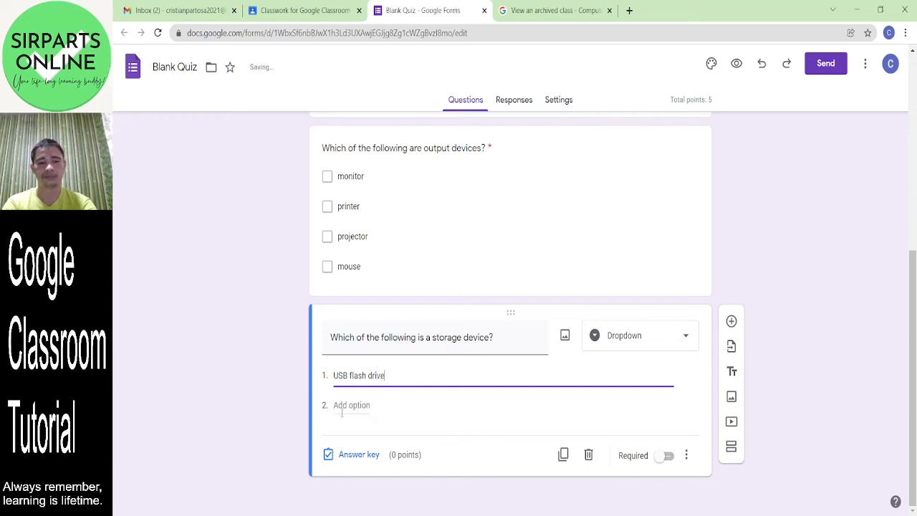
{"action": "left_click", "coordinate": [341, 406]}
{"action": "type", "text": "mo"}
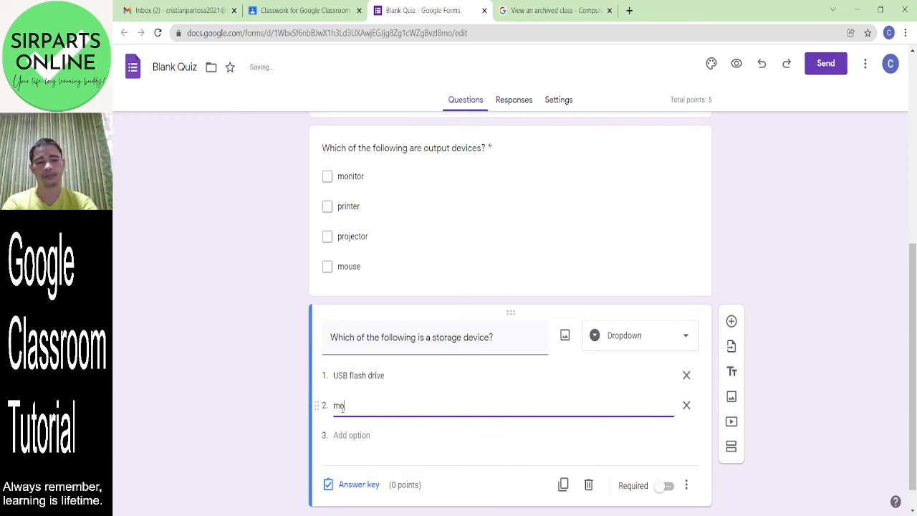
{"action": "type", "text": "nitor"}
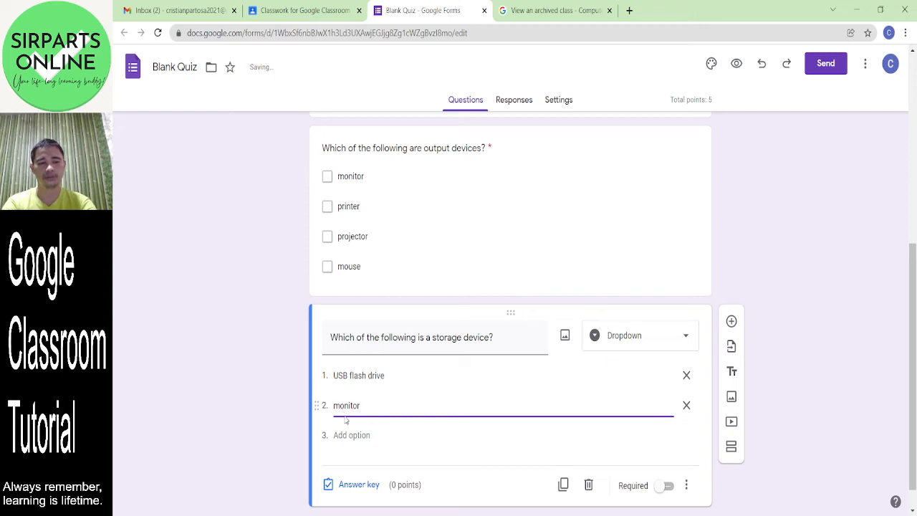
{"action": "left_click", "coordinate": [357, 433]}
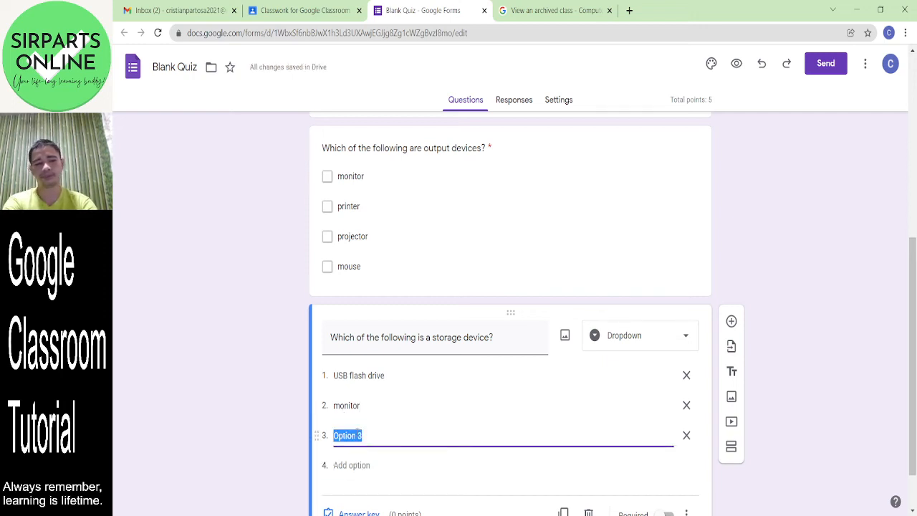
{"action": "type", "text": "keyboard"}
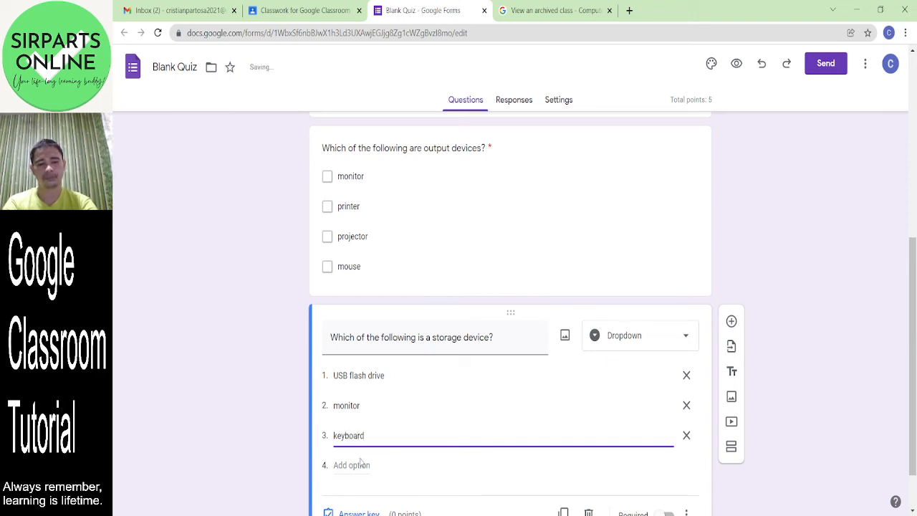
{"action": "left_click", "coordinate": [363, 465]}
{"action": "type", "text": "mouse"}
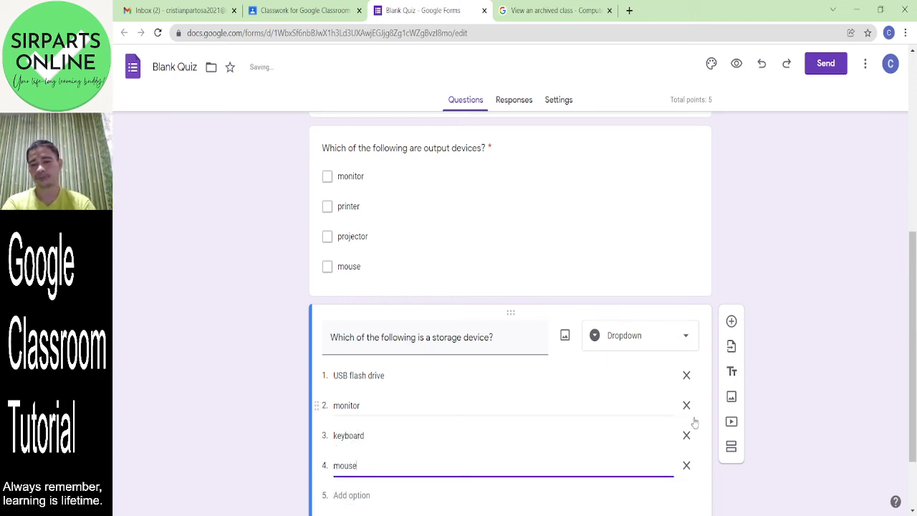
{"action": "left_click_drag", "start_coordinate": [913, 349], "coordinate": [916, 394]}
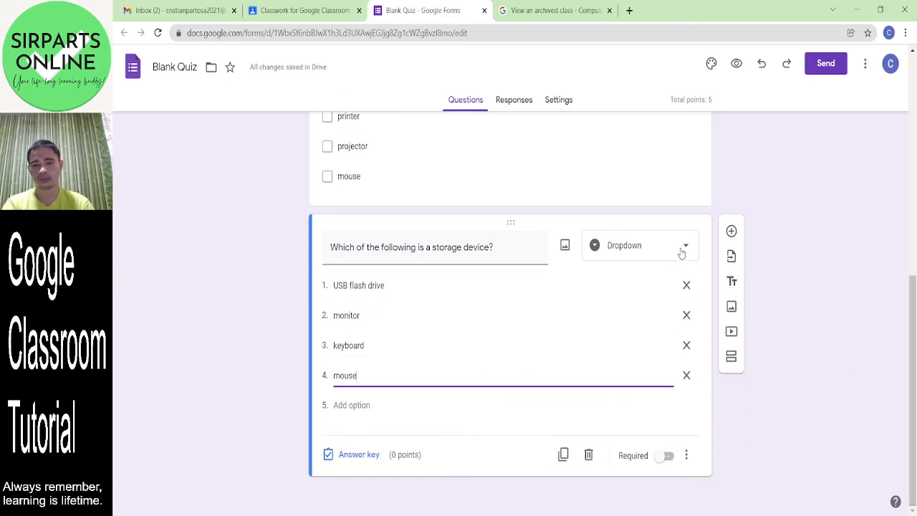
- Make the storage-device question required and key USB flash drive as correct for 1 point
{"action": "left_click", "coordinate": [670, 459]}
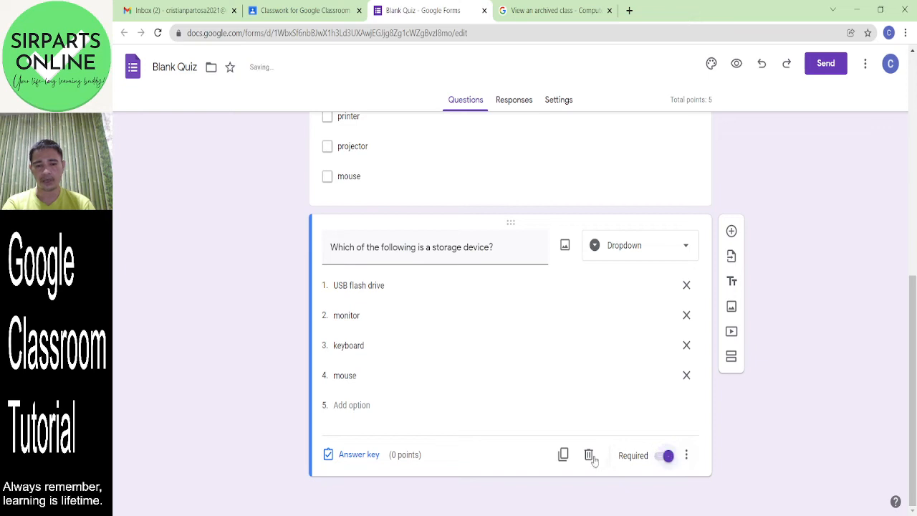
{"action": "left_click", "coordinate": [360, 459]}
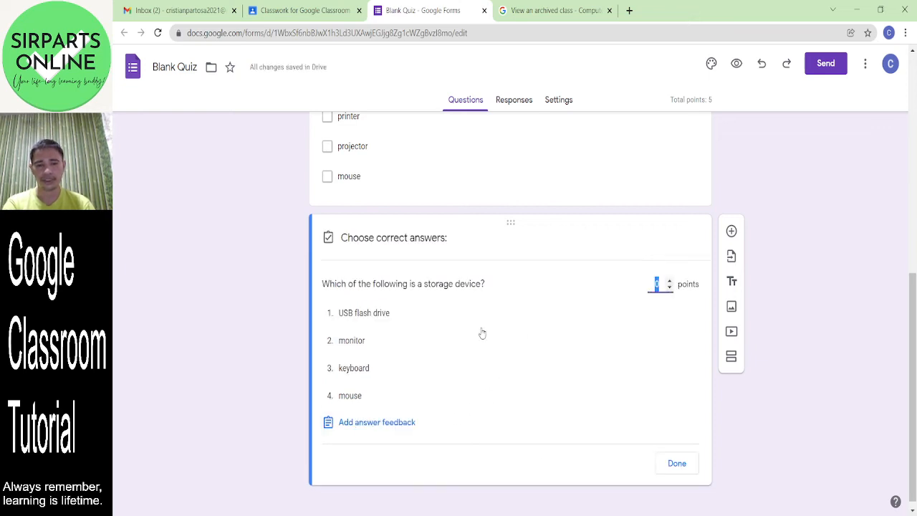
{"action": "left_click", "coordinate": [412, 315]}
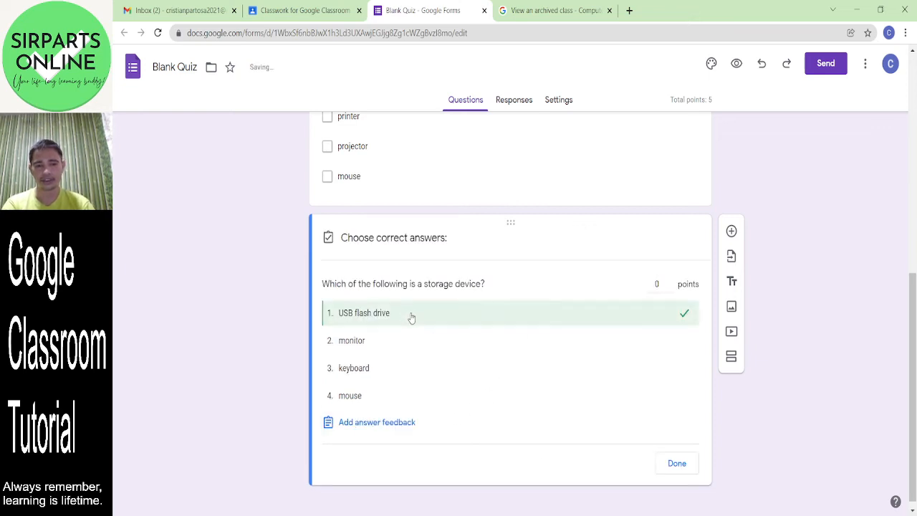
{"action": "left_click", "coordinate": [669, 281]}
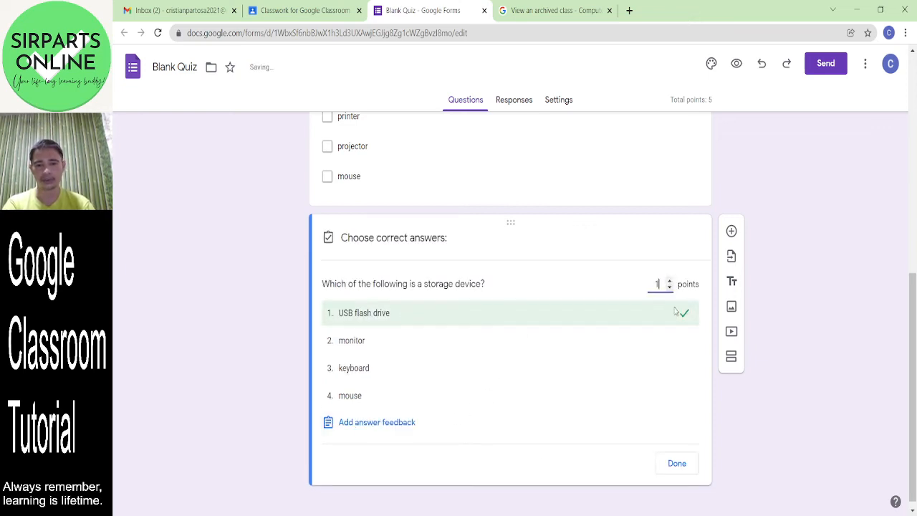
{"action": "left_click", "coordinate": [678, 464]}
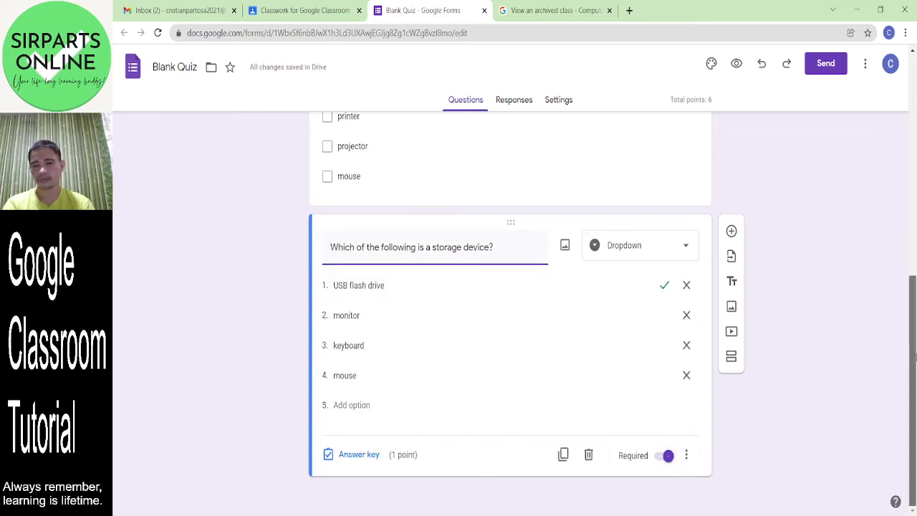
{"action": "left_click_drag", "start_coordinate": [915, 405], "coordinate": [914, 275]}
{"action": "left_click", "coordinate": [731, 375]}
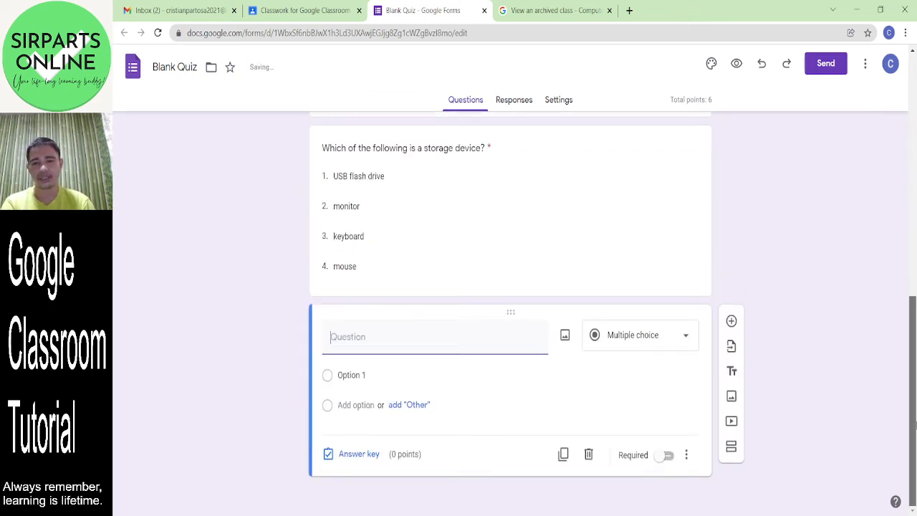
- Leave the new question's type unchanged and star the Blank Quiz form
{"action": "left_click", "coordinate": [666, 344]}
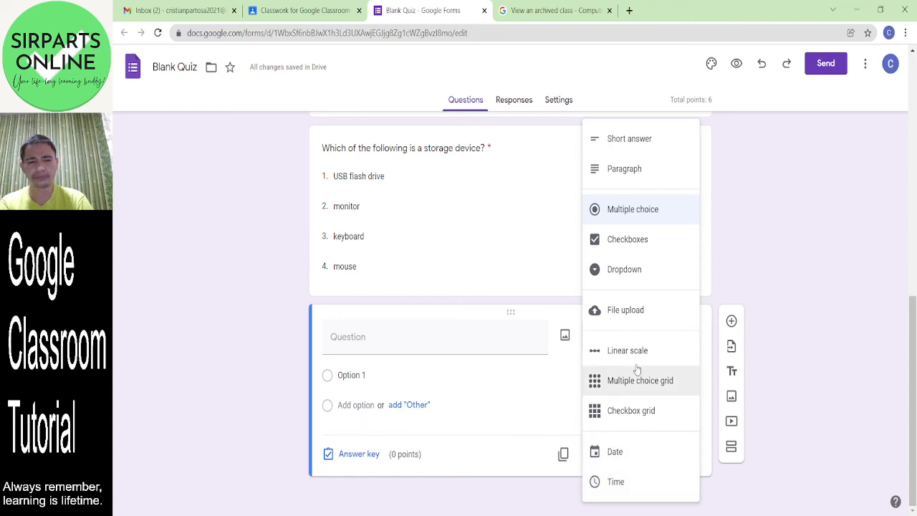
{"action": "left_click", "coordinate": [766, 220]}
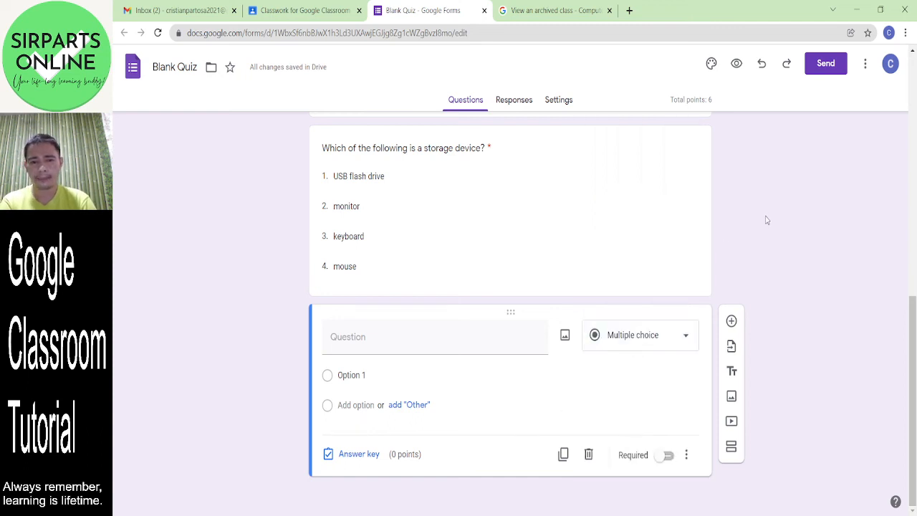
{"action": "left_click_drag", "start_coordinate": [914, 326], "coordinate": [913, 85]}
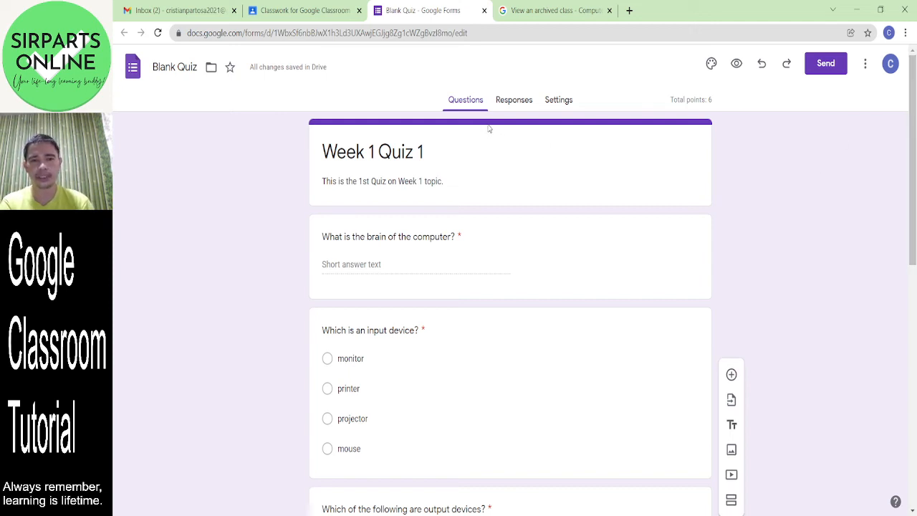
{"action": "left_click", "coordinate": [229, 66]}
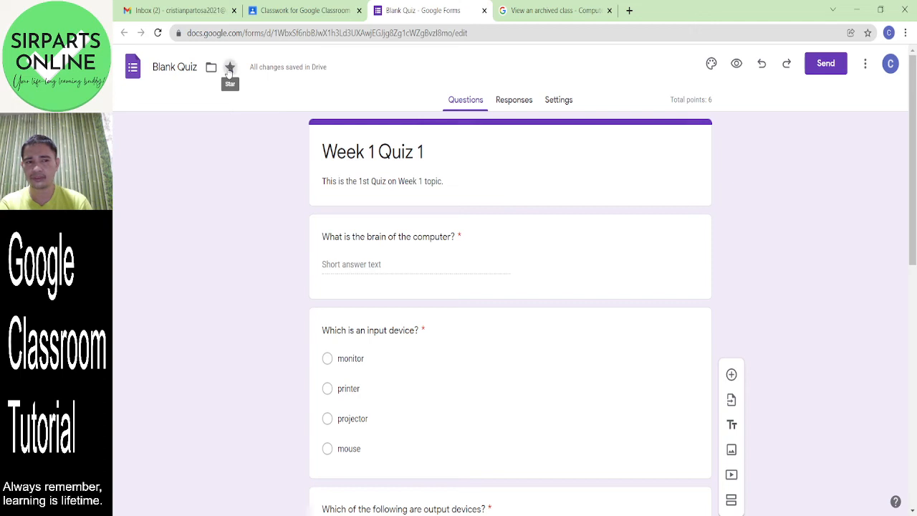
- Replace the 'Blank Quiz' file name at top left with 'Week 1 Quiz 1'
{"action": "left_click", "coordinate": [178, 68]}
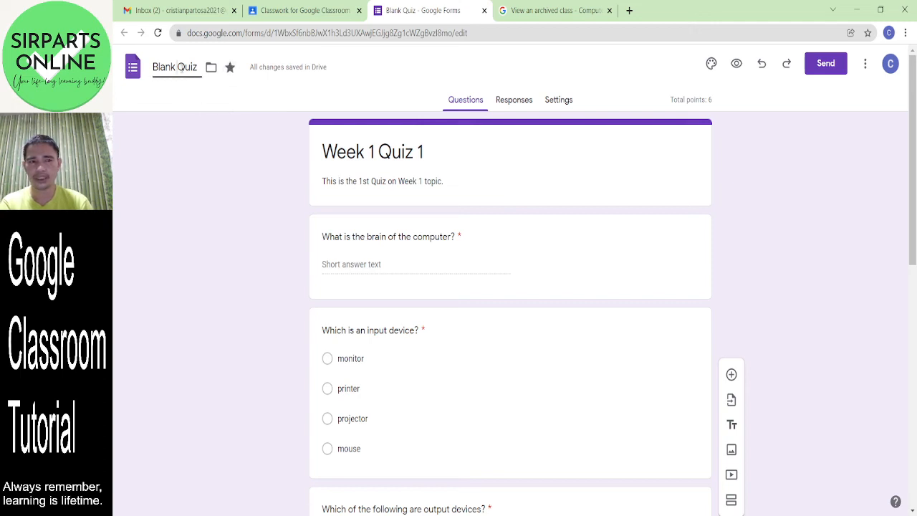
{"action": "left_click_drag", "start_coordinate": [199, 67], "coordinate": [147, 68]}
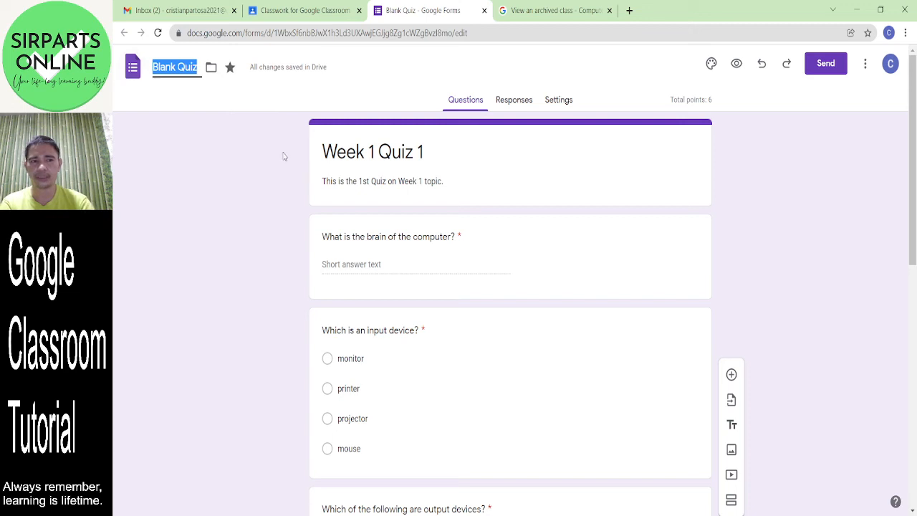
{"action": "type", "text": "Wee"}
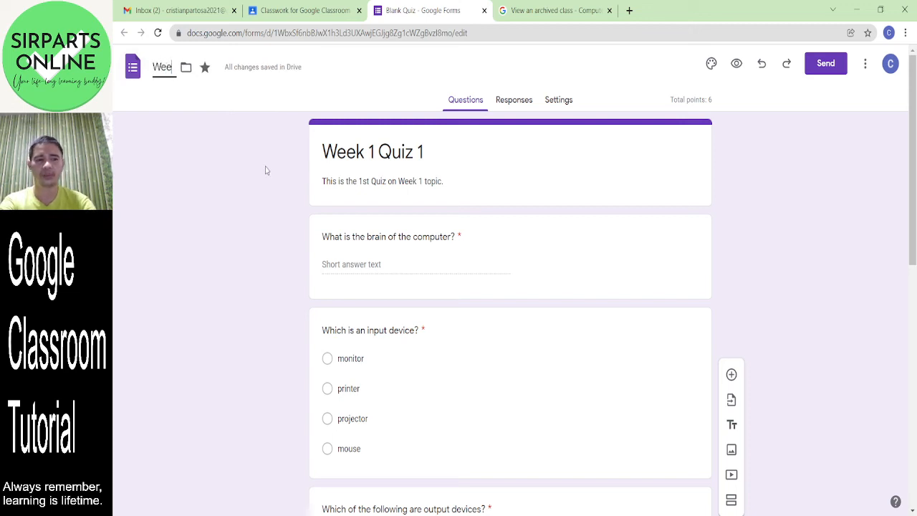
{"action": "type", "text": "k 1 Quiz 1"}
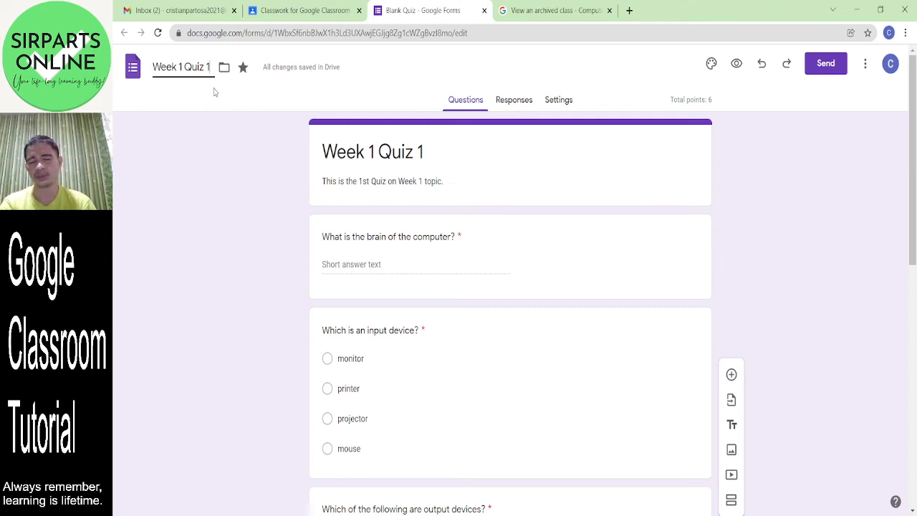
{"action": "left_click", "coordinate": [279, 107]}
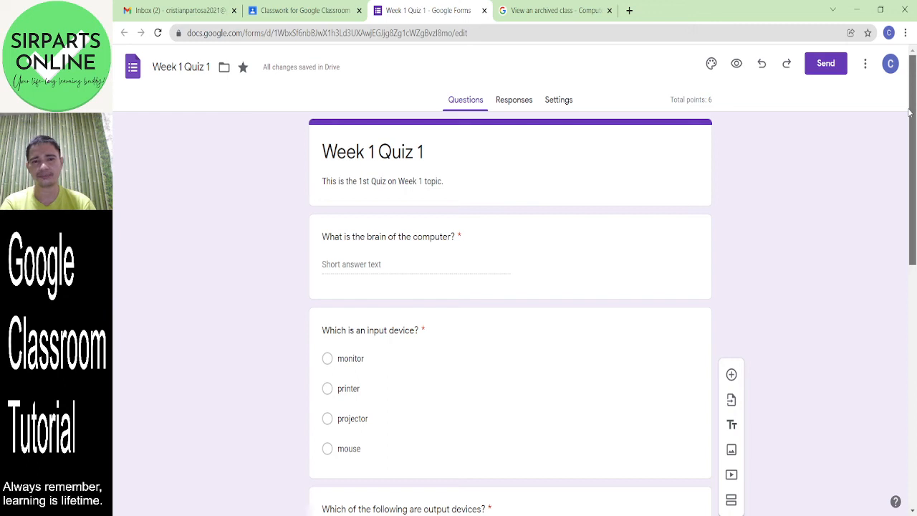
{"action": "scroll", "coordinate": [910, 111], "scroll_direction": "down", "scroll_amount": 3}
{"action": "scroll", "coordinate": [910, 111], "scroll_direction": "up", "scroll_amount": 3}
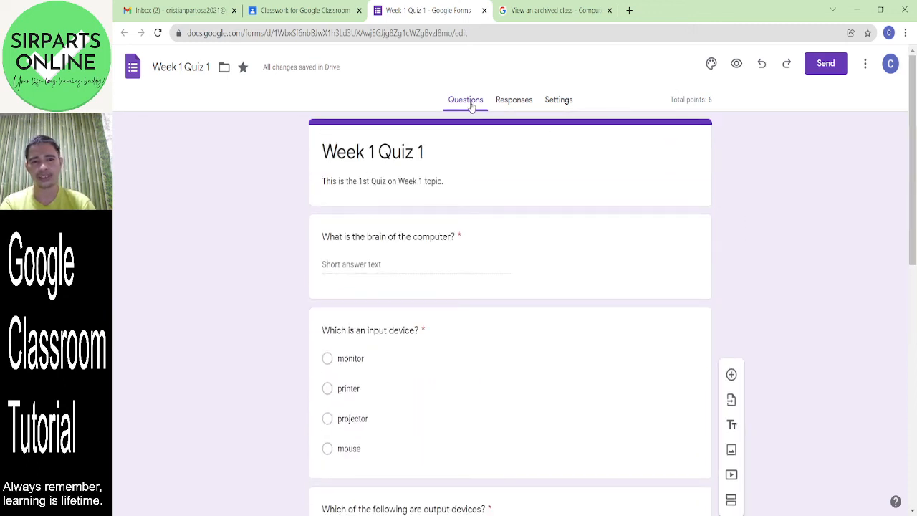
- From Responses, create the linked spreadsheet 'Week 1 Quiz 1 (Responses)' and return to the form
{"action": "left_click", "coordinate": [522, 101]}
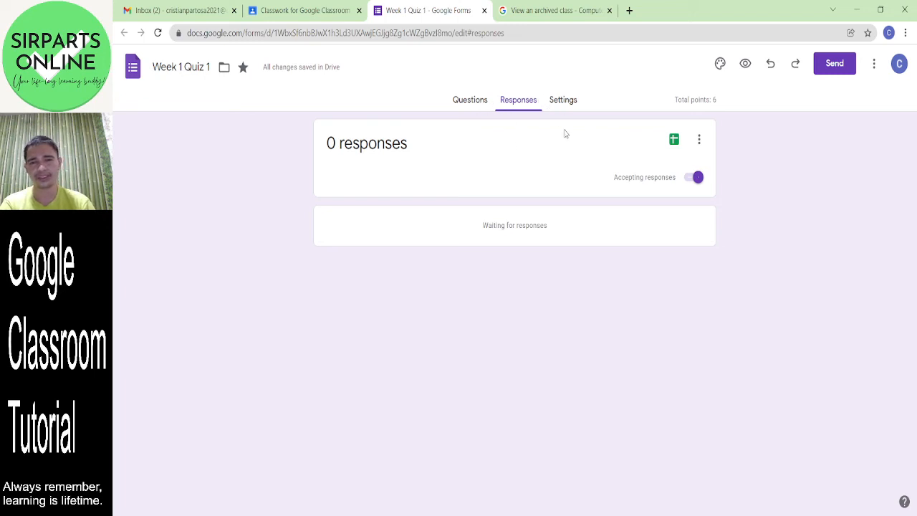
{"action": "left_click", "coordinate": [674, 141]}
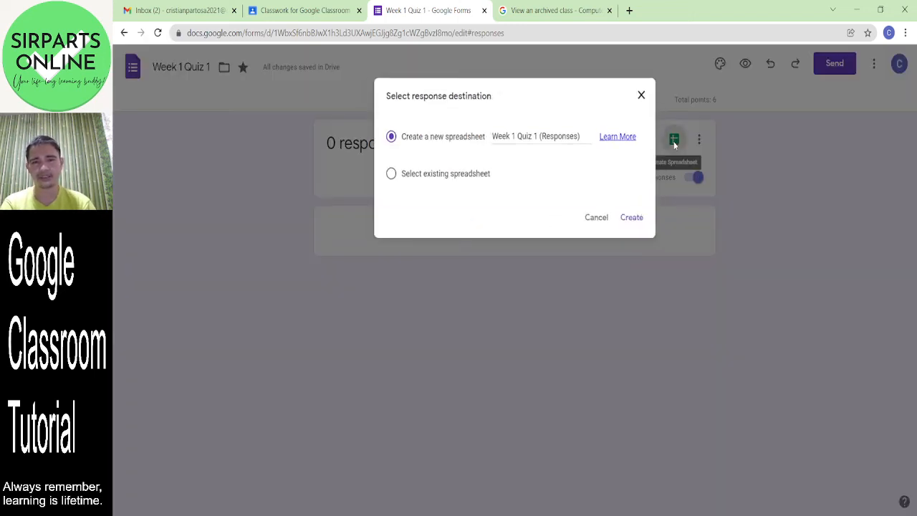
{"action": "left_click", "coordinate": [636, 220]}
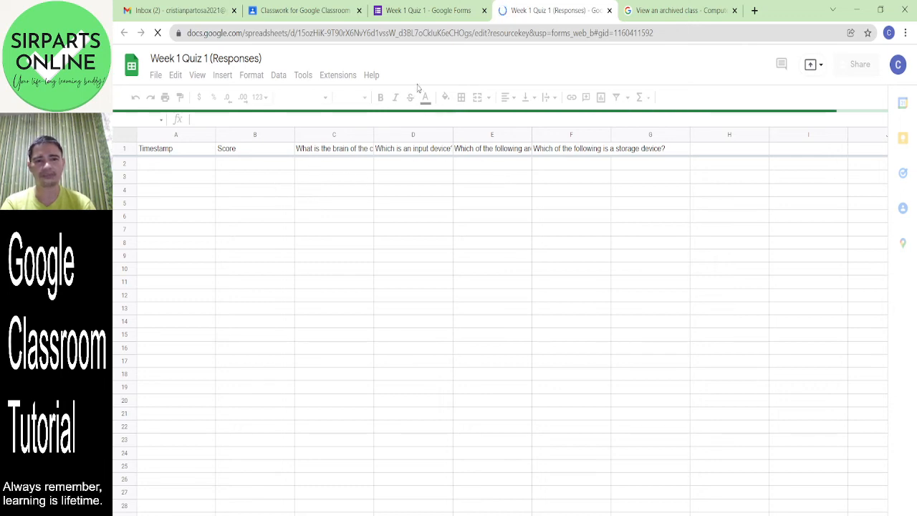
{"action": "left_click", "coordinate": [418, 10]}
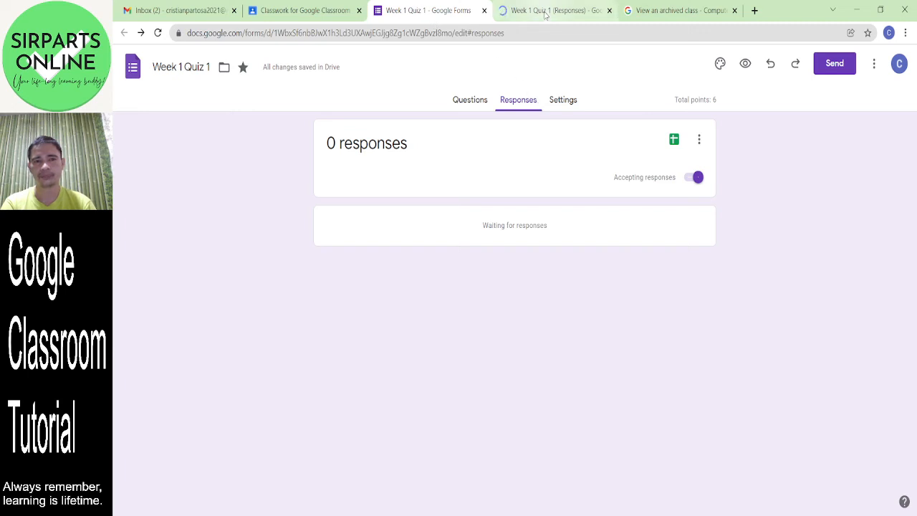
- In Settings > Responses, switch on Collect email addresses and Limit to 1 response
{"action": "left_click", "coordinate": [564, 101]}
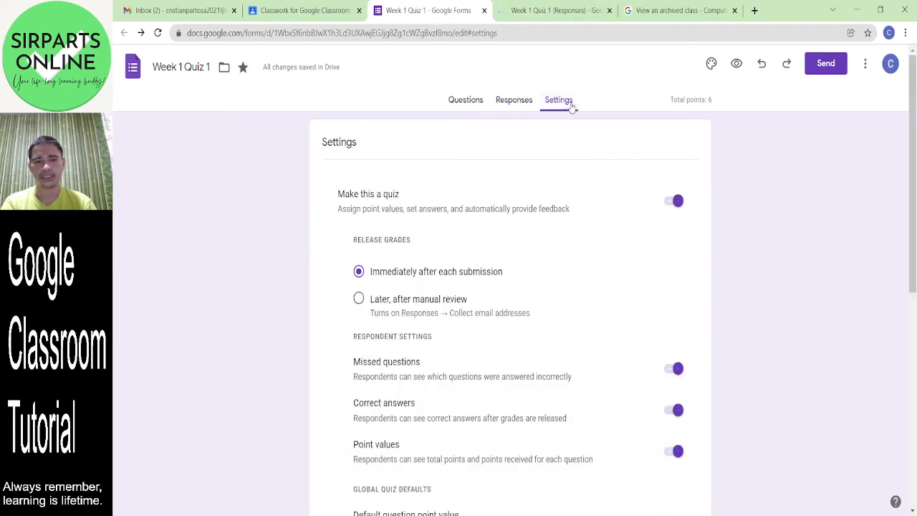
{"action": "left_click_drag", "start_coordinate": [916, 155], "coordinate": [915, 346]}
{"action": "left_click", "coordinate": [678, 217]}
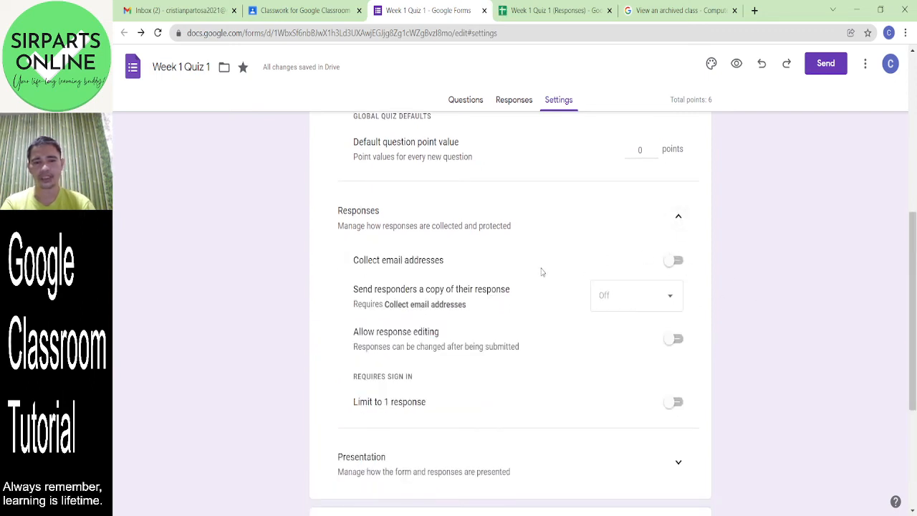
{"action": "left_click", "coordinate": [677, 261]}
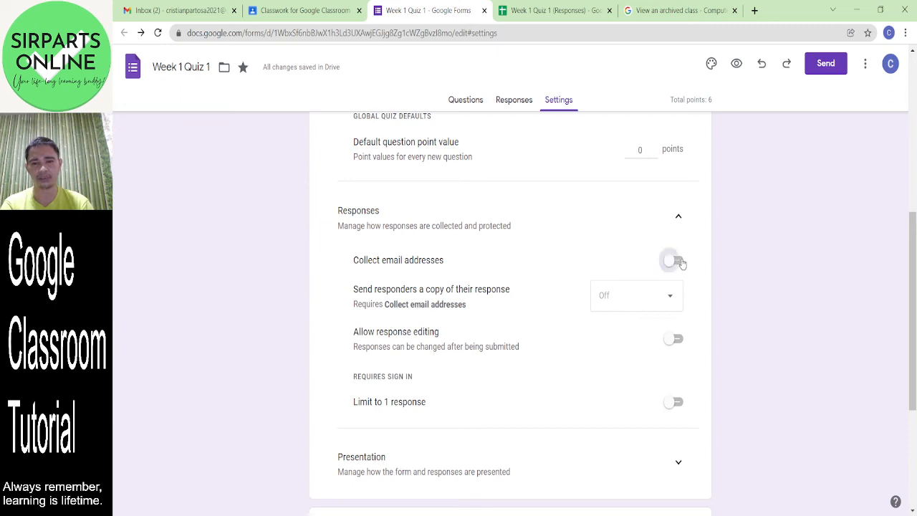
{"action": "scroll", "coordinate": [905, 324], "scroll_direction": "down", "scroll_amount": 2}
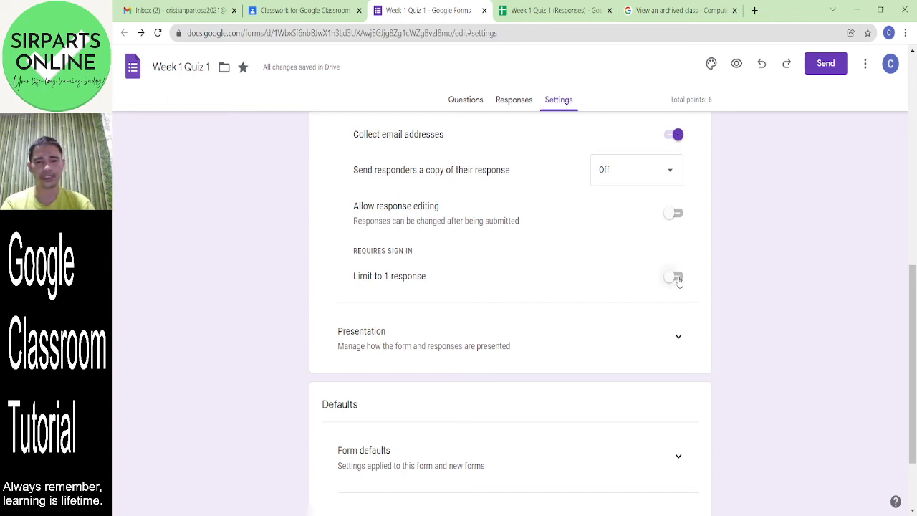
{"action": "left_click", "coordinate": [678, 279]}
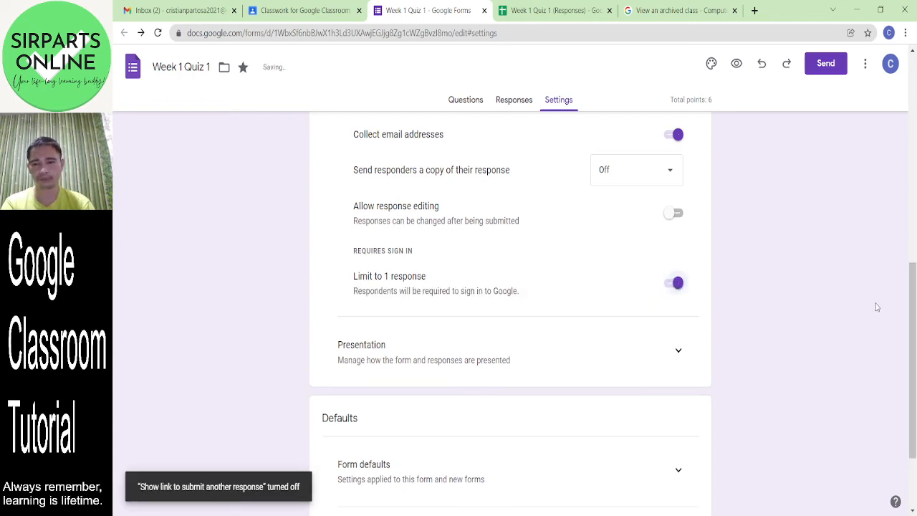
{"action": "left_click_drag", "start_coordinate": [913, 332], "coordinate": [916, 391]}
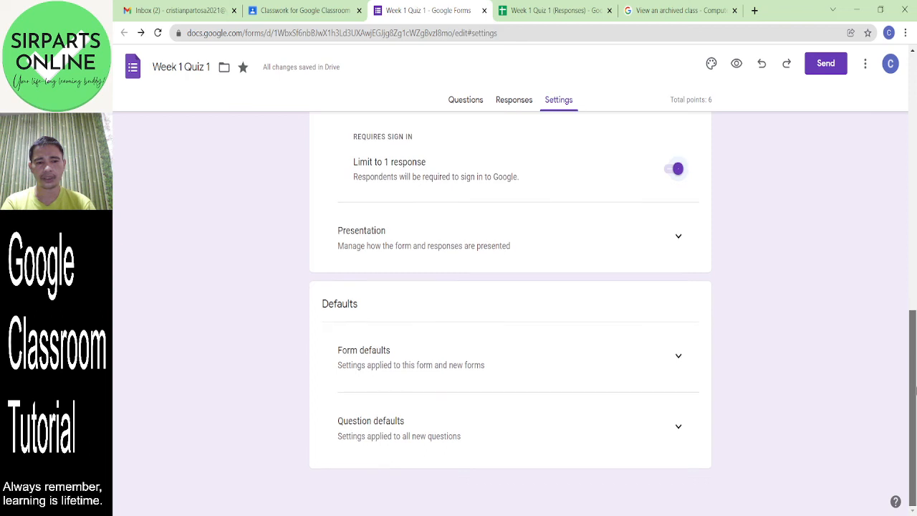
- Under Form and Question defaults, turn on required-by-default questions and default email collection
{"action": "left_click", "coordinate": [682, 360]}
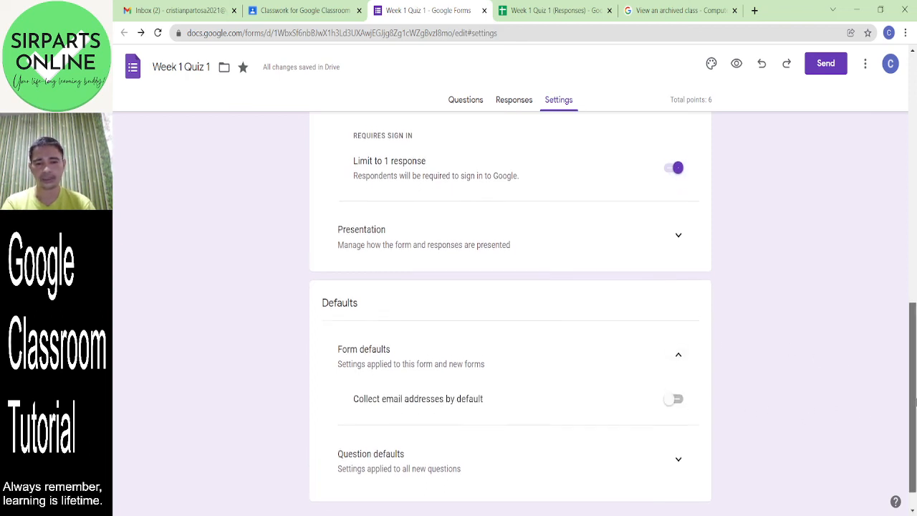
{"action": "scroll", "coordinate": [873, 405], "scroll_direction": "down", "scroll_amount": 1}
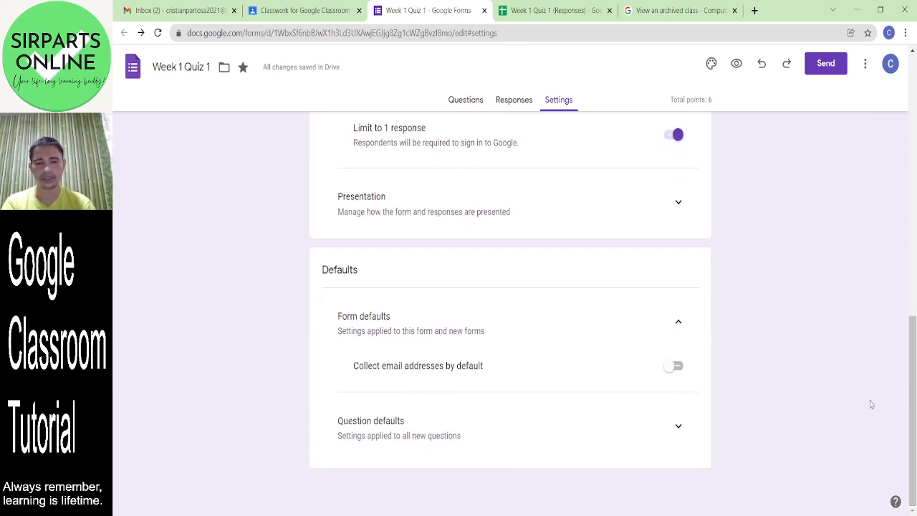
{"action": "left_click", "coordinate": [678, 429]}
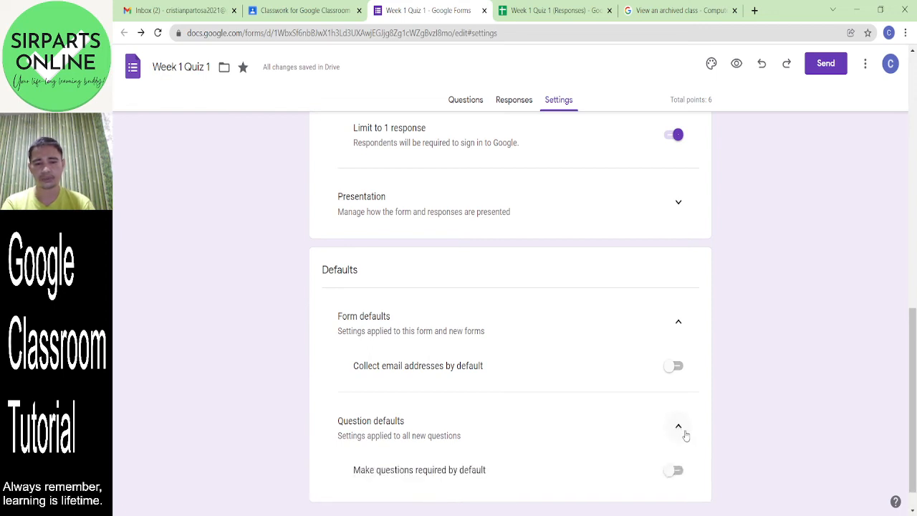
{"action": "left_click", "coordinate": [678, 472]}
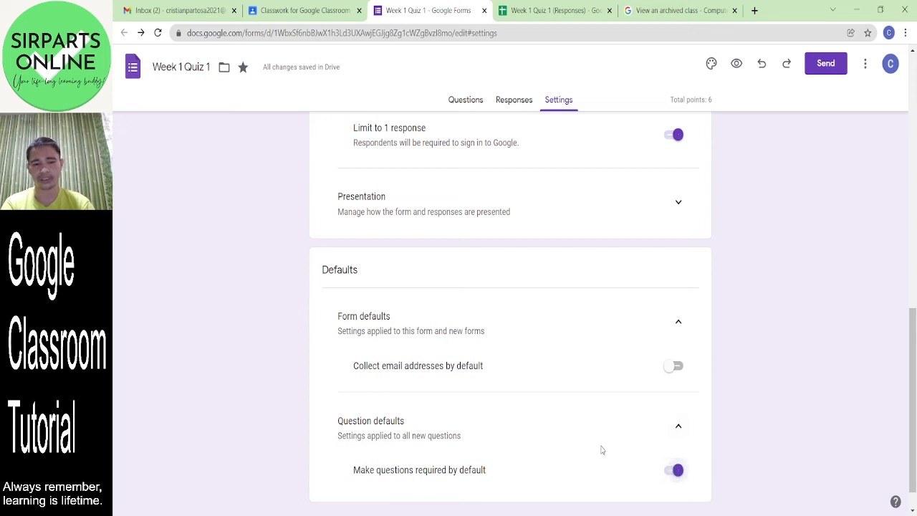
{"action": "left_click", "coordinate": [678, 368]}
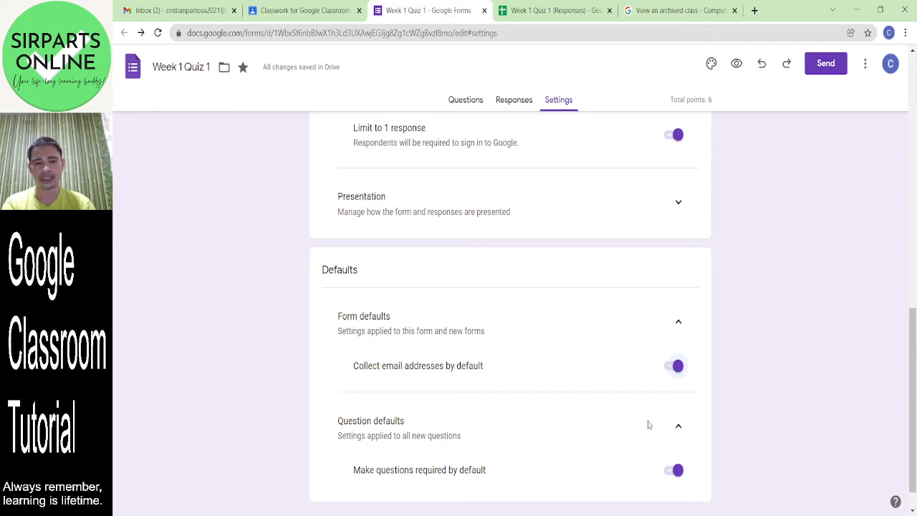
{"action": "left_click_drag", "start_coordinate": [915, 401], "coordinate": [915, 291]}
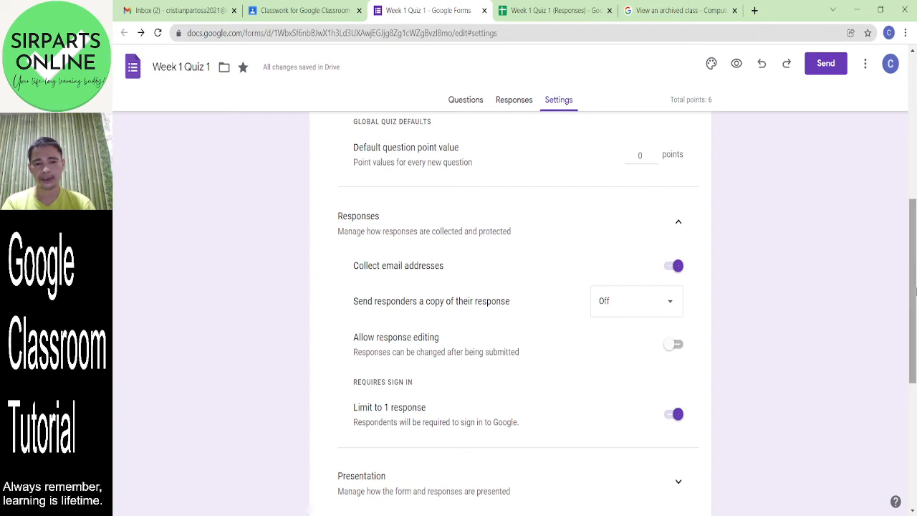
- Set 'Send responders a copy of their response' to Always
{"action": "left_click", "coordinate": [658, 311]}
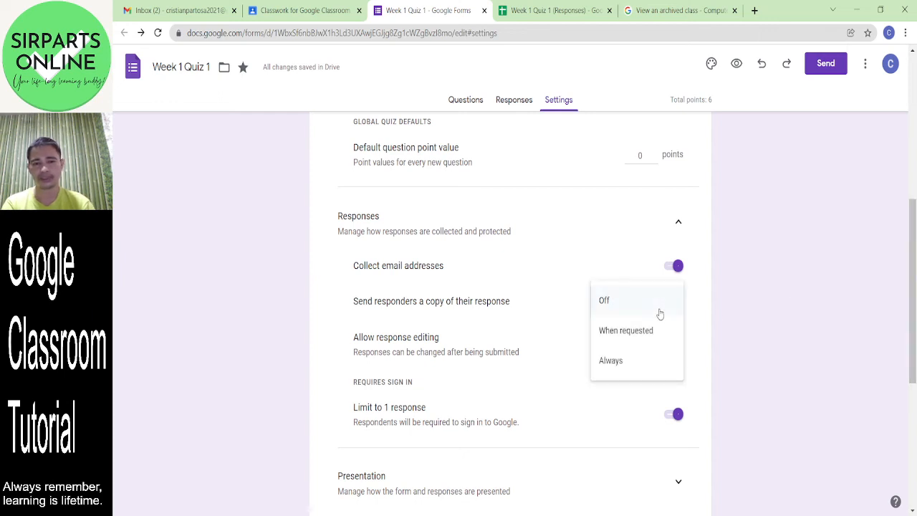
{"action": "left_click", "coordinate": [627, 367]}
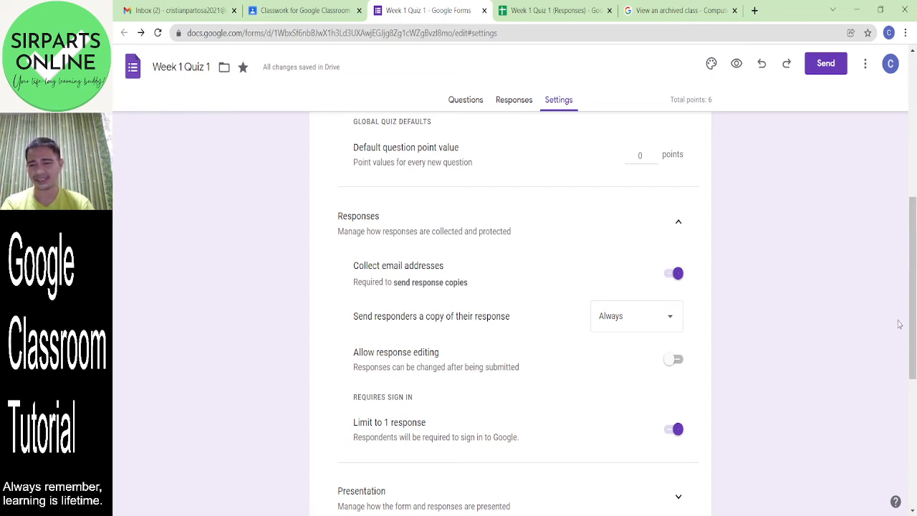
{"action": "left_click_drag", "start_coordinate": [913, 316], "coordinate": [915, 374]}
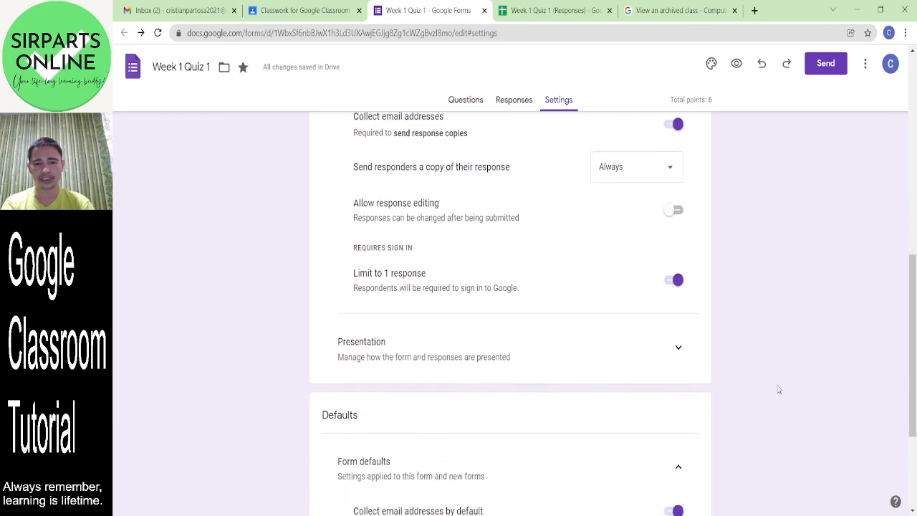
- Turn on Shuffle question order in the Presentation settings
{"action": "left_click", "coordinate": [679, 347]}
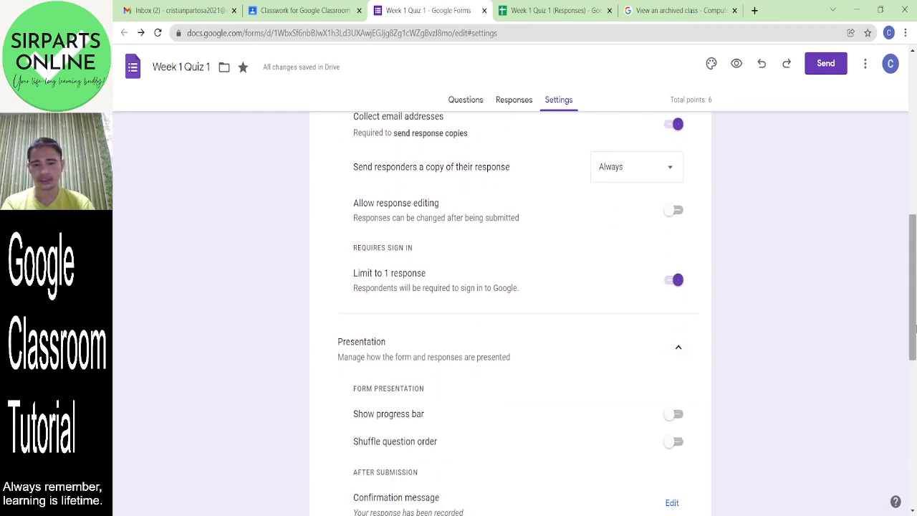
{"action": "left_click_drag", "start_coordinate": [914, 344], "coordinate": [914, 398]}
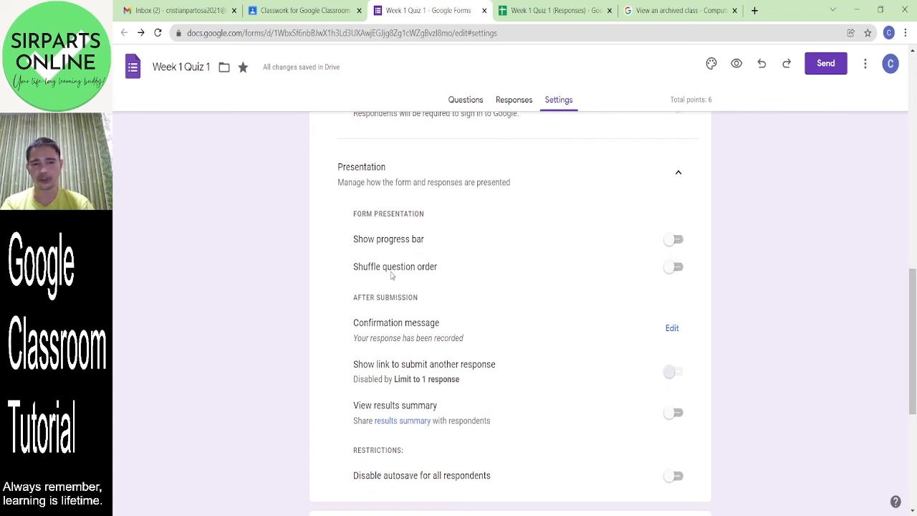
{"action": "left_click", "coordinate": [683, 267]}
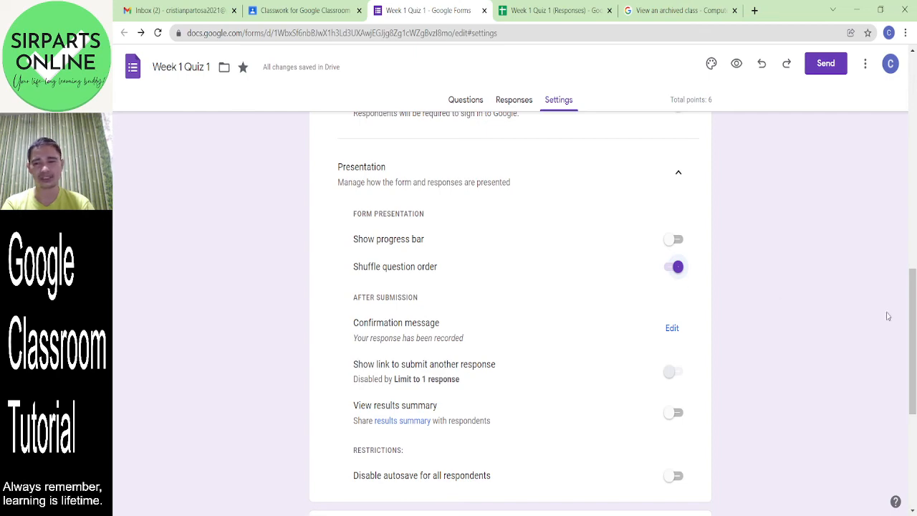
{"action": "left_click_drag", "start_coordinate": [913, 315], "coordinate": [903, 91]}
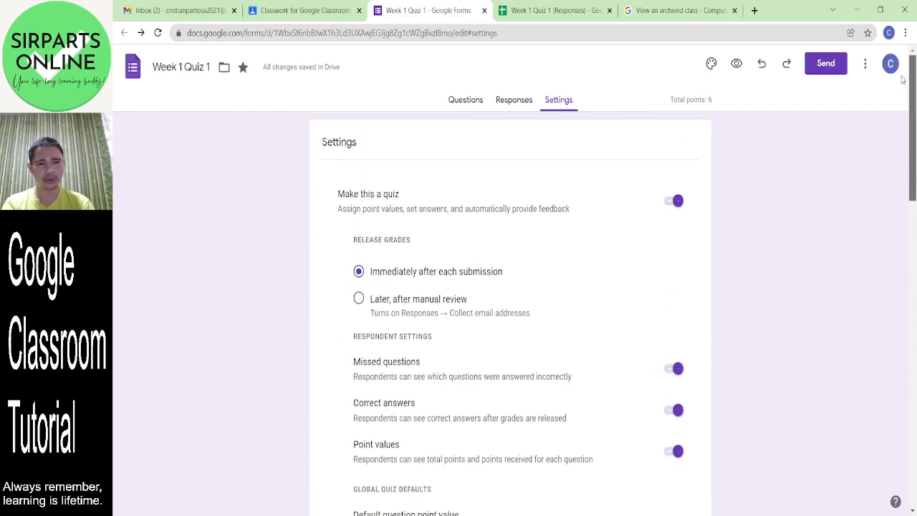
- Back in Settings, switch on View results summary under Presentation
{"action": "left_click", "coordinate": [456, 102]}
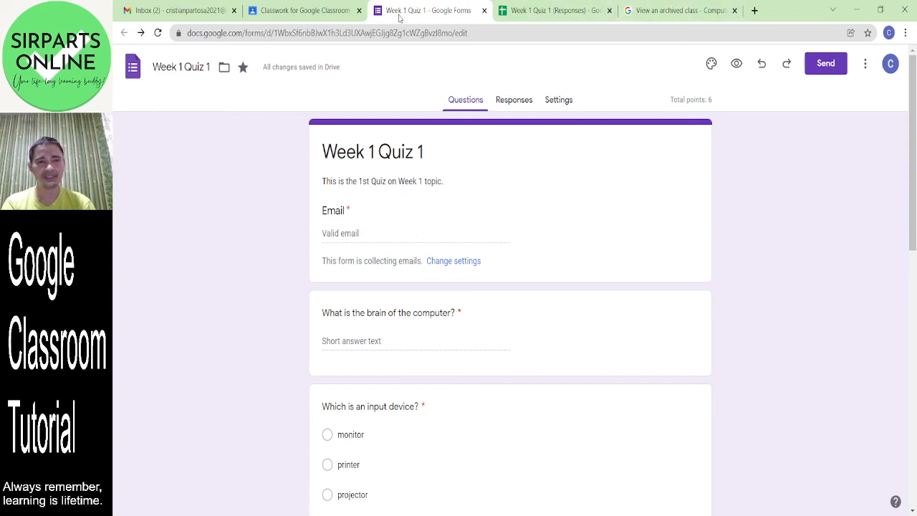
{"action": "left_click", "coordinate": [549, 104]}
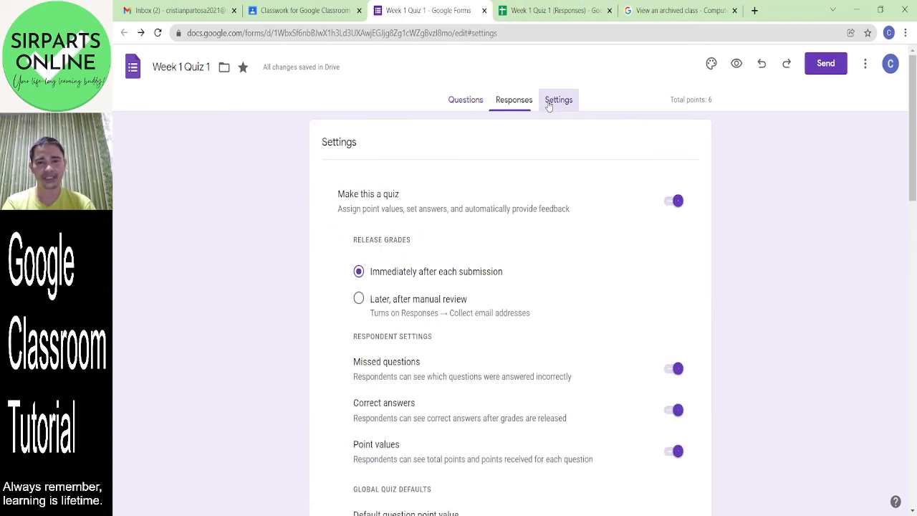
{"action": "left_click_drag", "start_coordinate": [914, 180], "coordinate": [914, 404]}
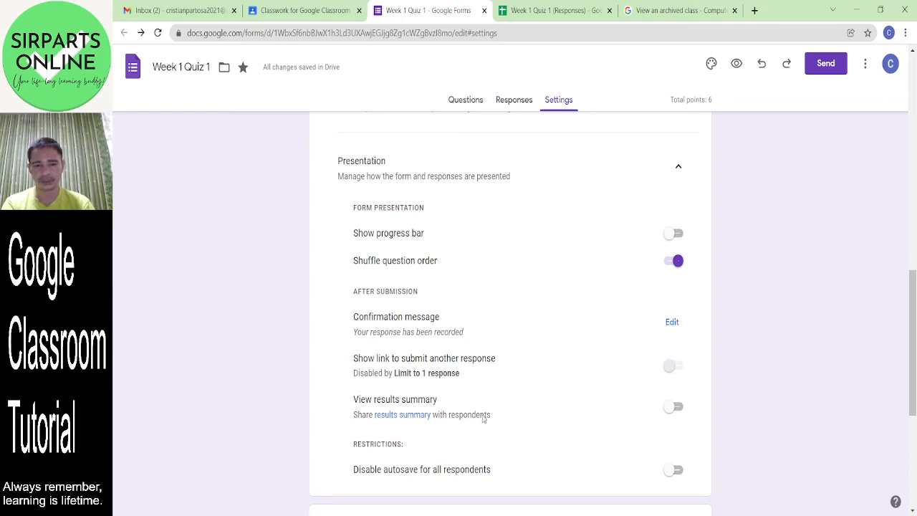
{"action": "left_click", "coordinate": [677, 412]}
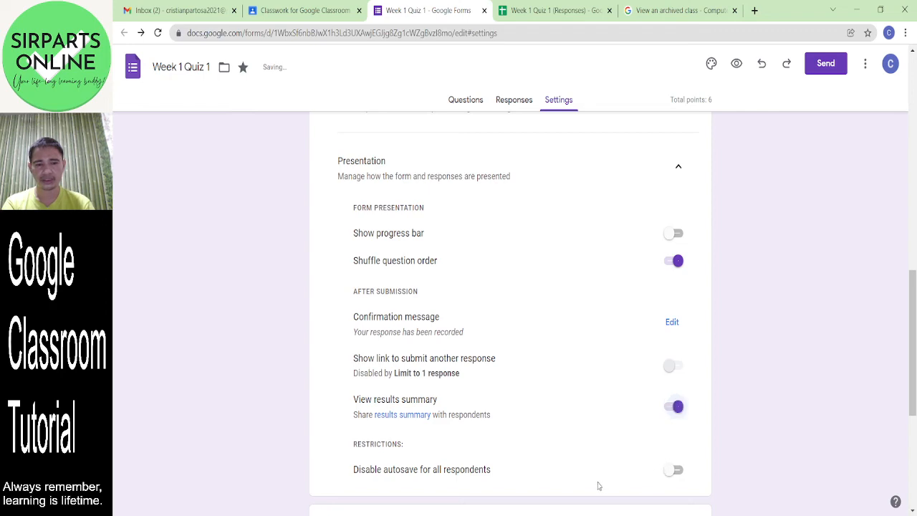
{"action": "left_click_drag", "start_coordinate": [915, 342], "coordinate": [809, 128]}
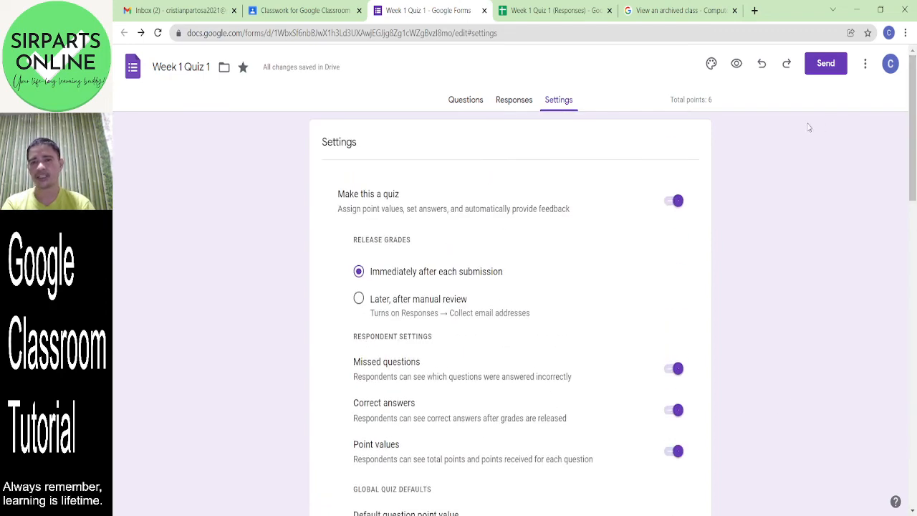
- Open the quiz's respondent preview and dismiss the autosave notice
{"action": "left_click", "coordinate": [736, 65]}
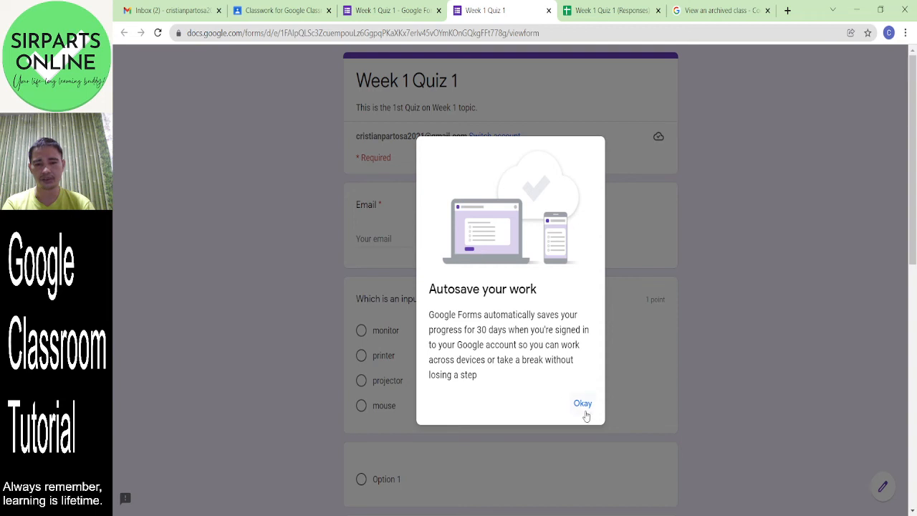
{"action": "left_click", "coordinate": [587, 410]}
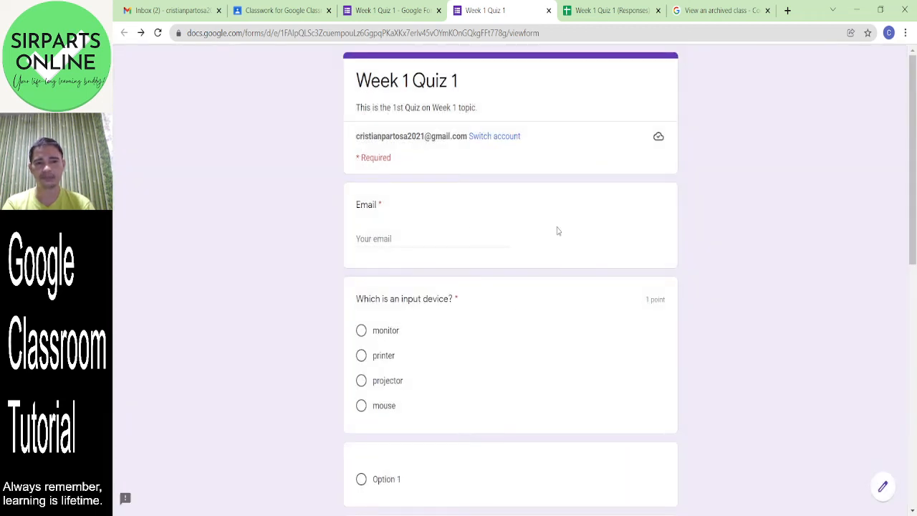
{"action": "left_click_drag", "start_coordinate": [915, 154], "coordinate": [916, 186]}
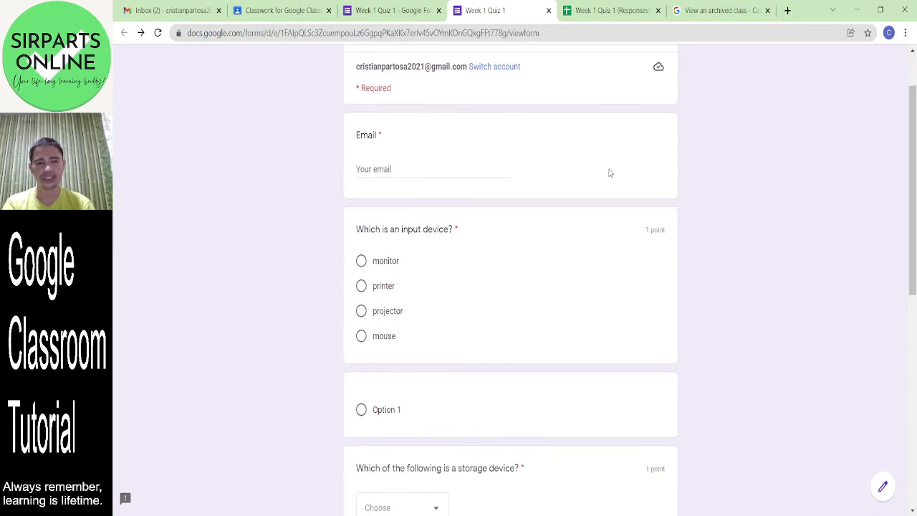
- Enter the respondent's e-mail address and answer mouse for the input-device question
{"action": "left_click", "coordinate": [401, 171]}
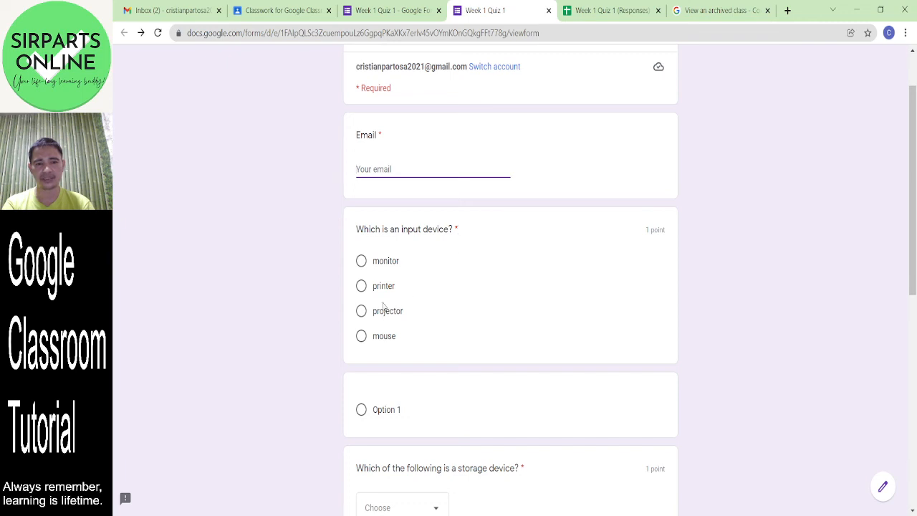
{"action": "left_click", "coordinate": [363, 288]}
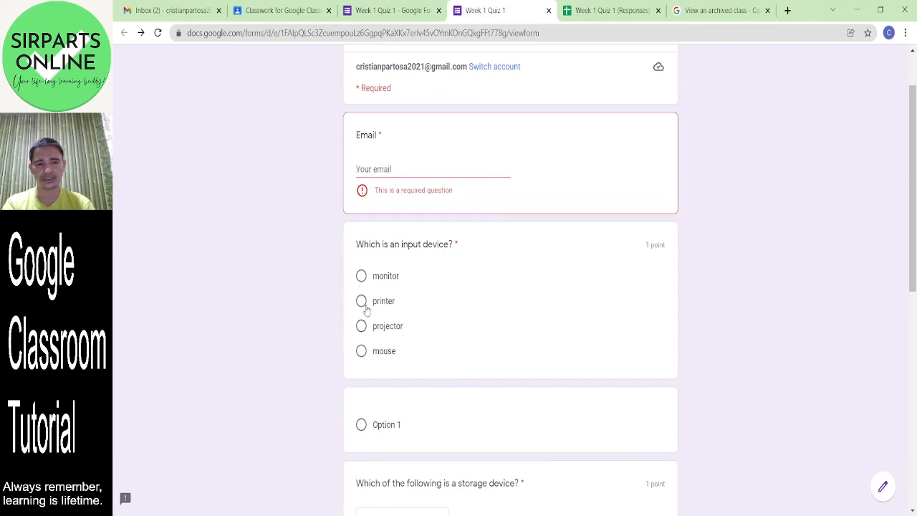
{"action": "left_click", "coordinate": [362, 302]}
{"action": "left_click", "coordinate": [379, 166]}
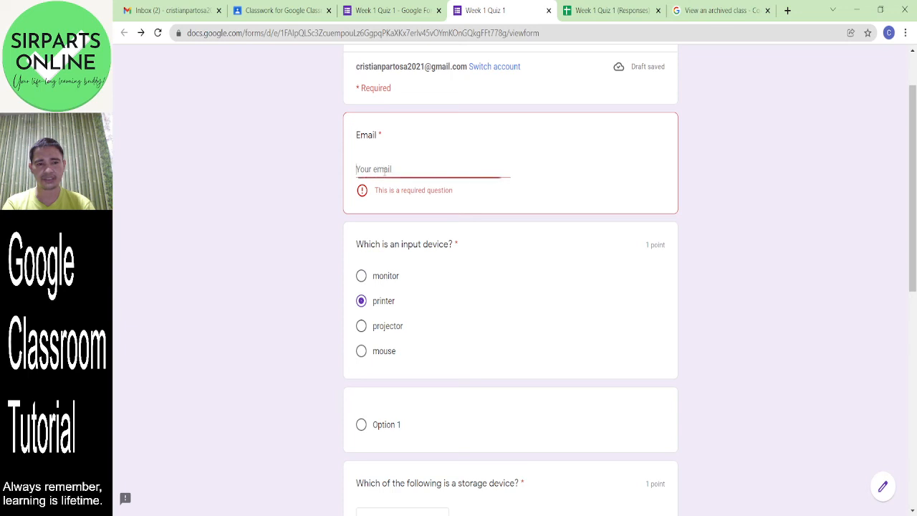
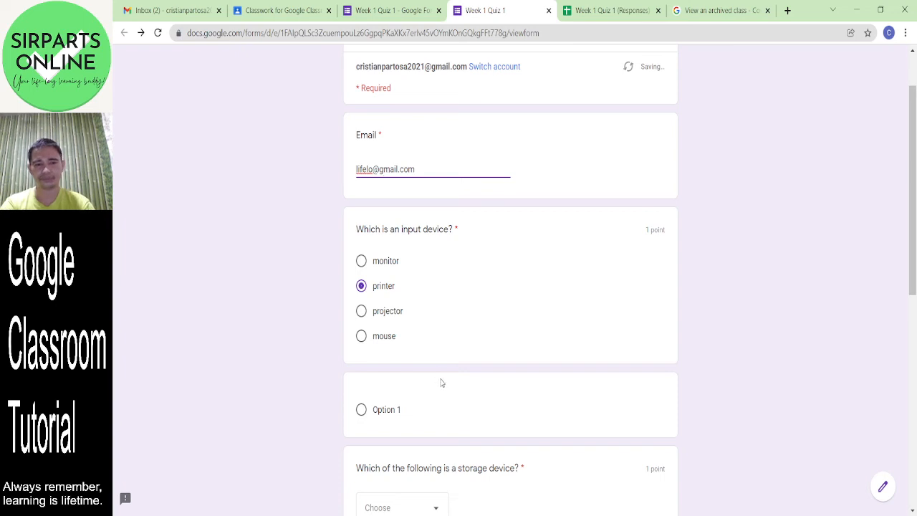
{"action": "left_click", "coordinate": [502, 337]}
{"action": "scroll", "coordinate": [915, 279], "scroll_direction": "down", "scroll_amount": 1}
{"action": "scroll", "coordinate": [914, 280], "scroll_direction": "down", "scroll_amount": 2}
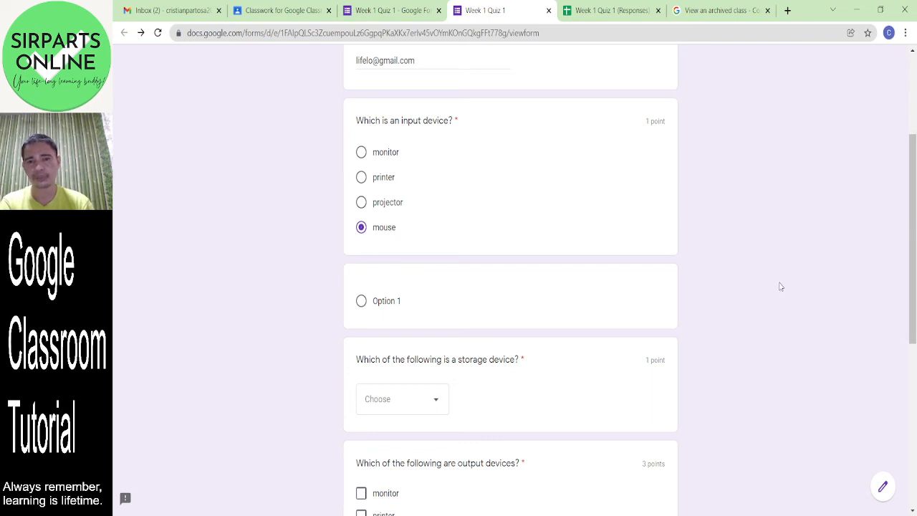
- Review the questions in the editor, then test and clear Option 1 on the blank preview question
{"action": "left_click", "coordinate": [391, 12]}
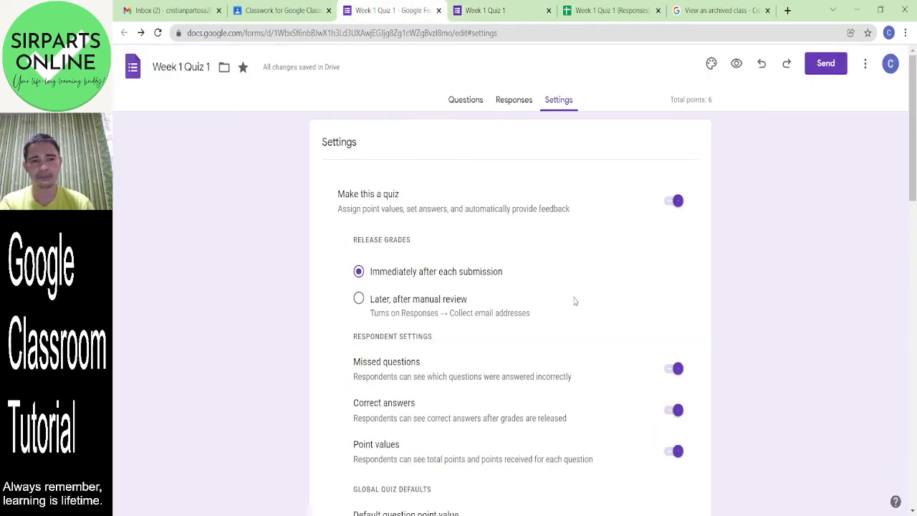
{"action": "left_click", "coordinate": [465, 100]}
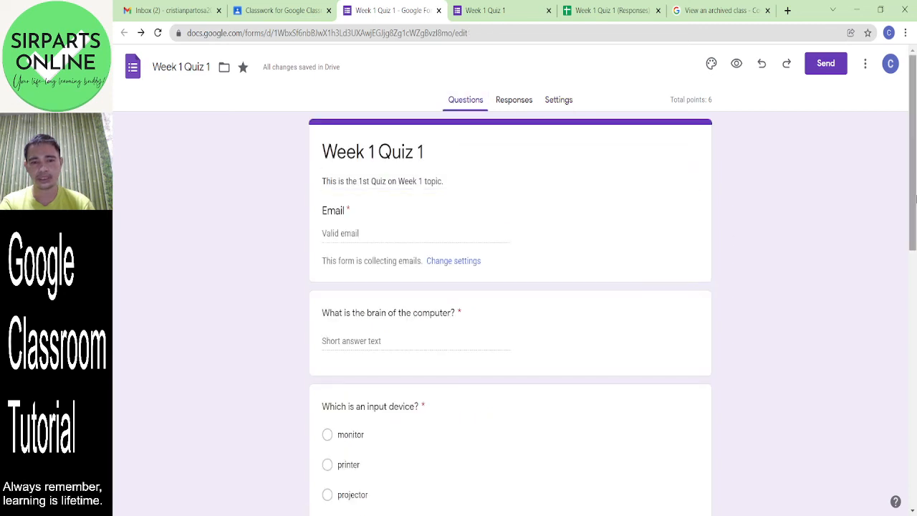
{"action": "mouse_move", "coordinate": [914, 163]}
{"action": "left_mouse_down"}
{"action": "mouse_move", "coordinate": [915, 414]}
{"action": "mouse_move", "coordinate": [912, 159]}
{"action": "left_mouse_up"}
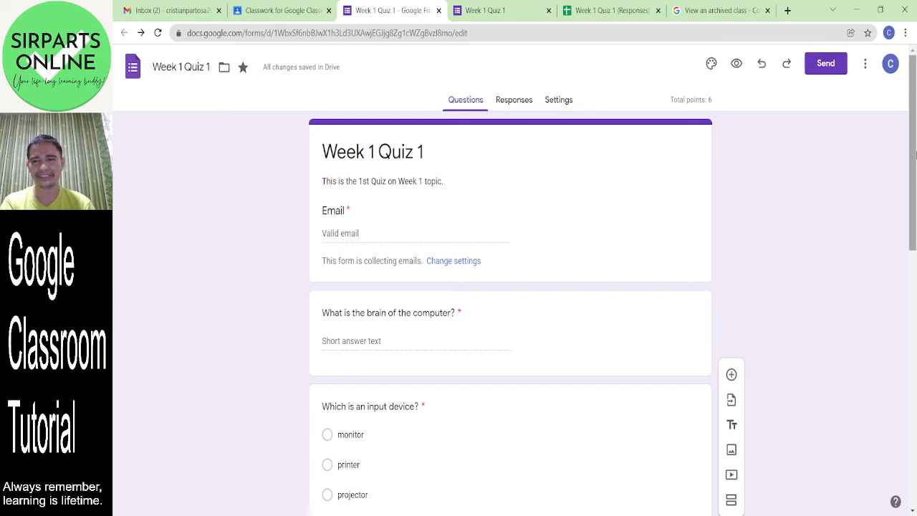
{"action": "left_click", "coordinate": [494, 10]}
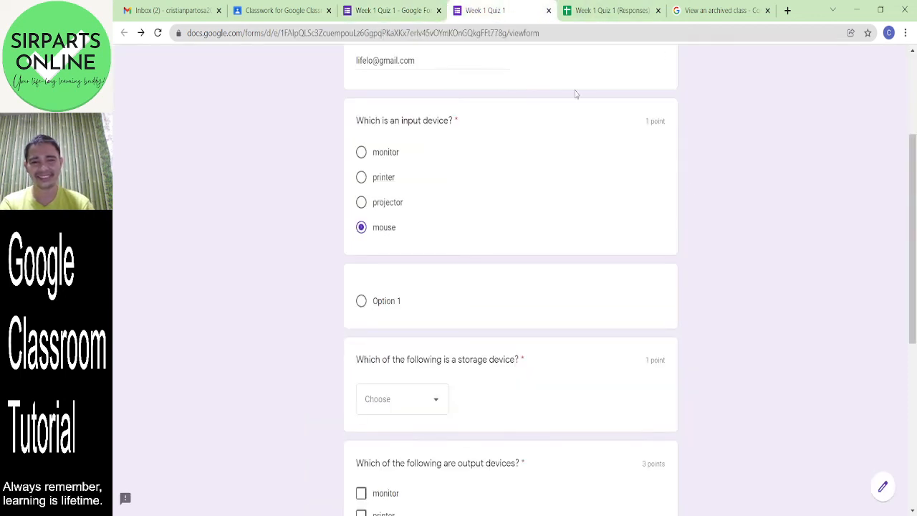
{"action": "left_click", "coordinate": [362, 303]}
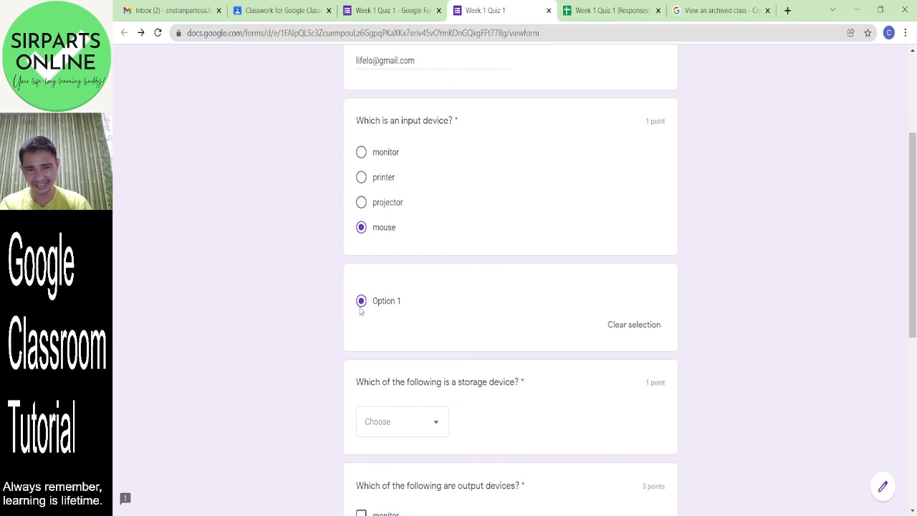
{"action": "left_click", "coordinate": [361, 301]}
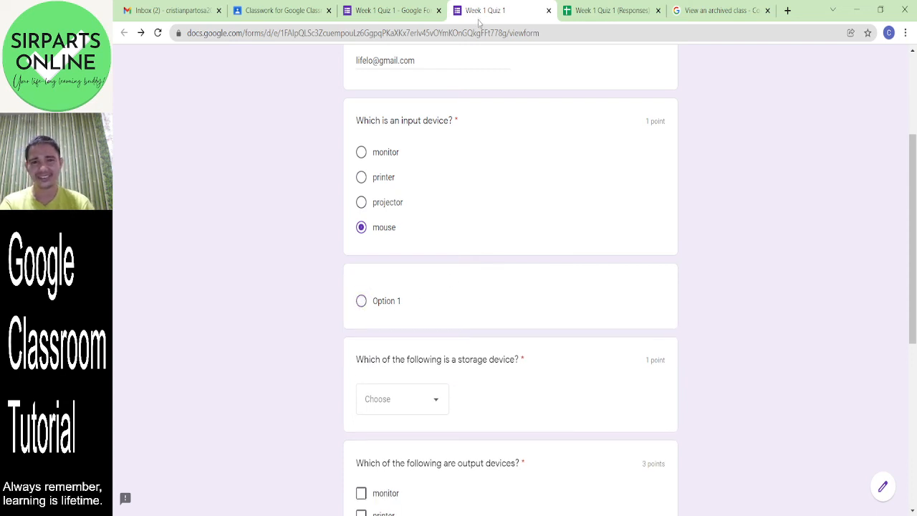
- Delete the blank untitled question in the editor and go back to the preview's address bar
{"action": "left_click", "coordinate": [379, 13]}
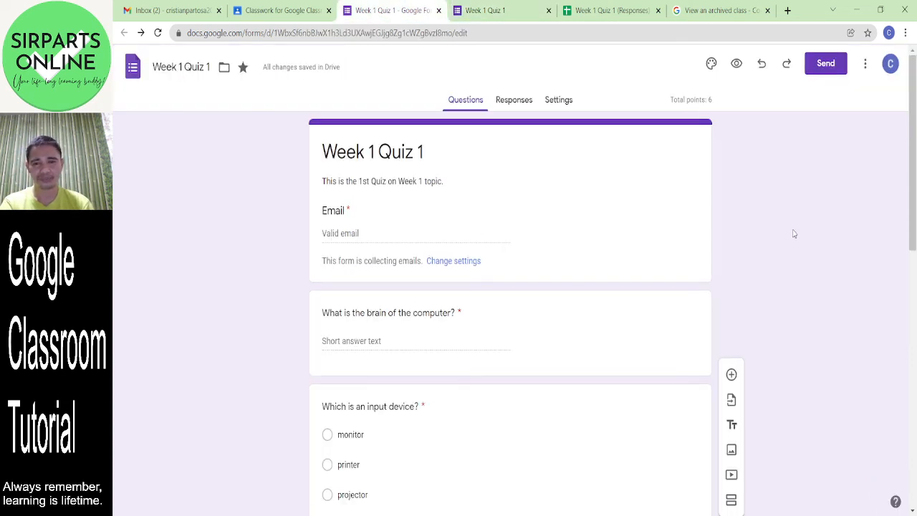
{"action": "left_click_drag", "start_coordinate": [915, 150], "coordinate": [914, 460]}
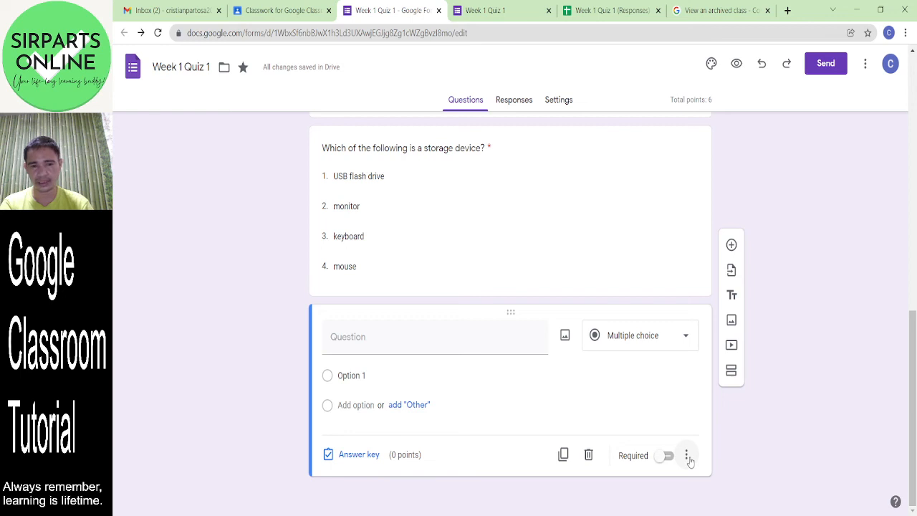
{"action": "left_click", "coordinate": [589, 456]}
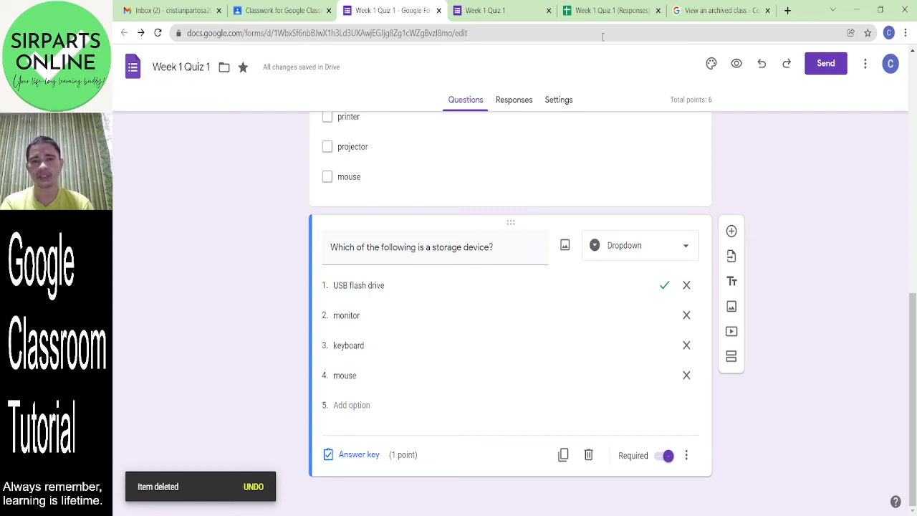
{"action": "left_click", "coordinate": [482, 10]}
{"action": "left_click", "coordinate": [429, 33]}
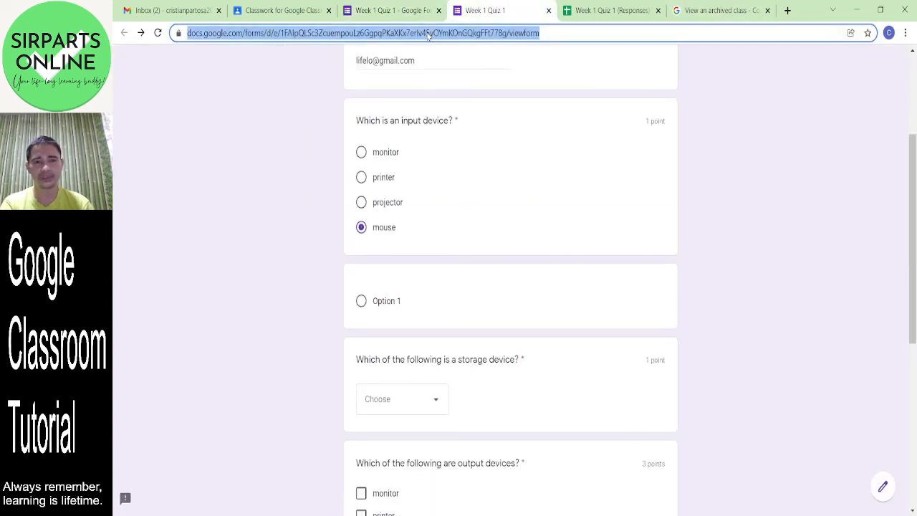
- Reload the preview and scroll through the shuffled questions, checking the blank one is gone
{"action": "key", "text": "Return"}
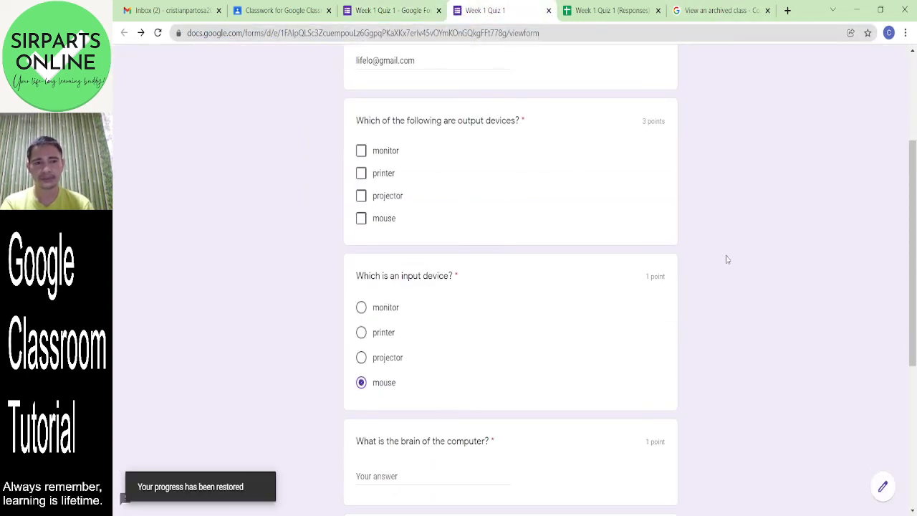
{"action": "left_click_drag", "start_coordinate": [915, 231], "coordinate": [914, 325]}
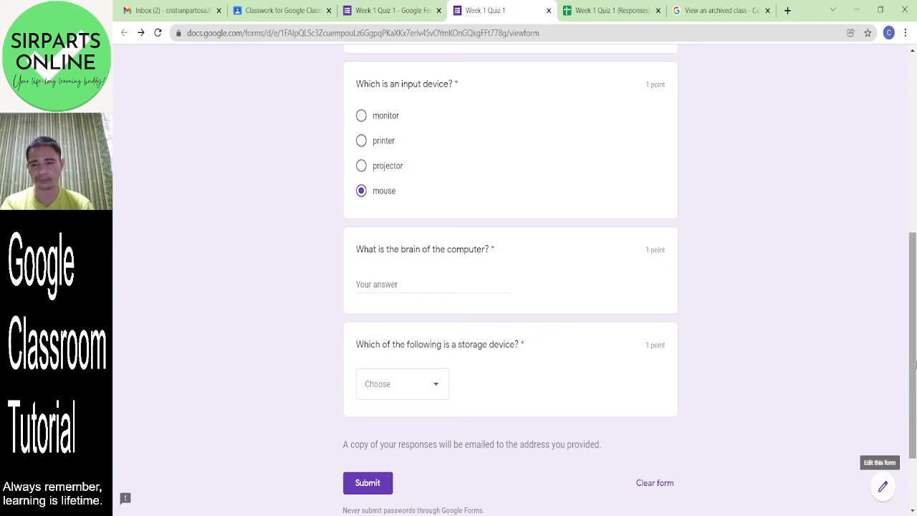
{"action": "left_click_drag", "start_coordinate": [913, 355], "coordinate": [912, 172]}
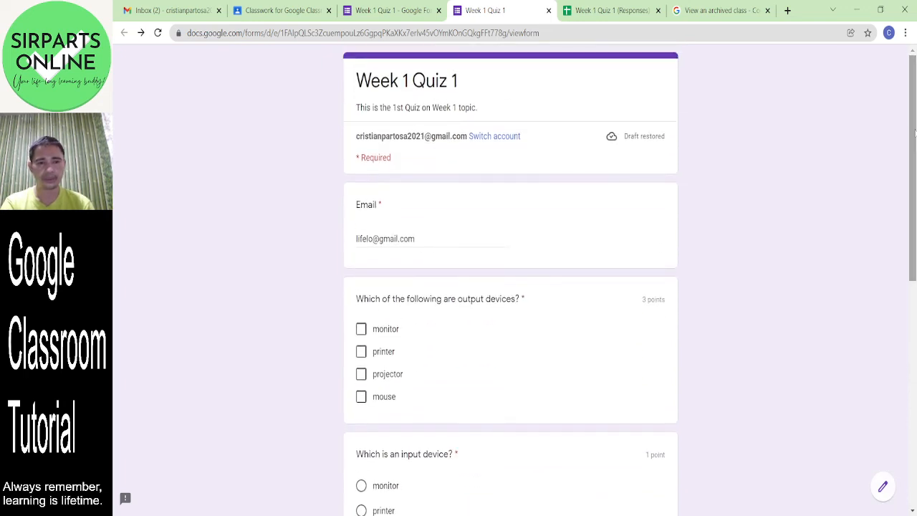
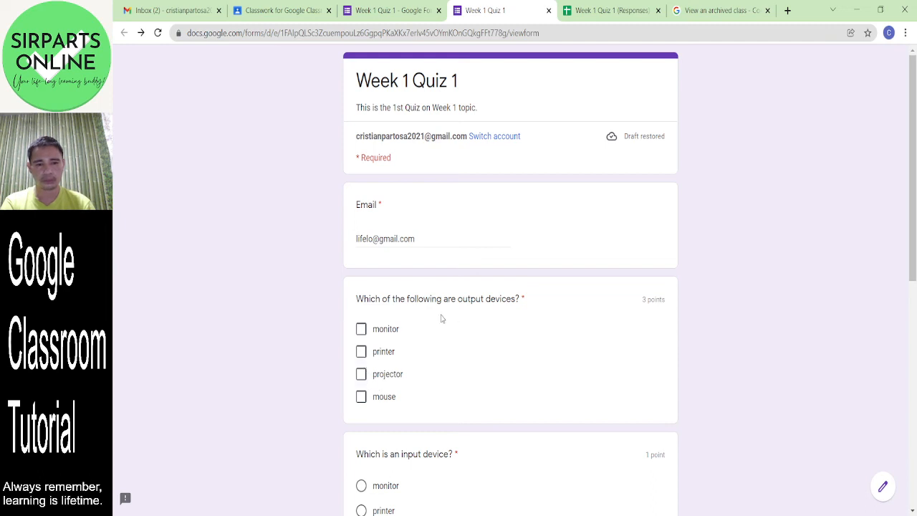
- Tick monitor, projector and printer as the output devices in Week 1 Quiz 1
{"action": "left_click", "coordinate": [361, 329]}
{"action": "left_click", "coordinate": [360, 372]}
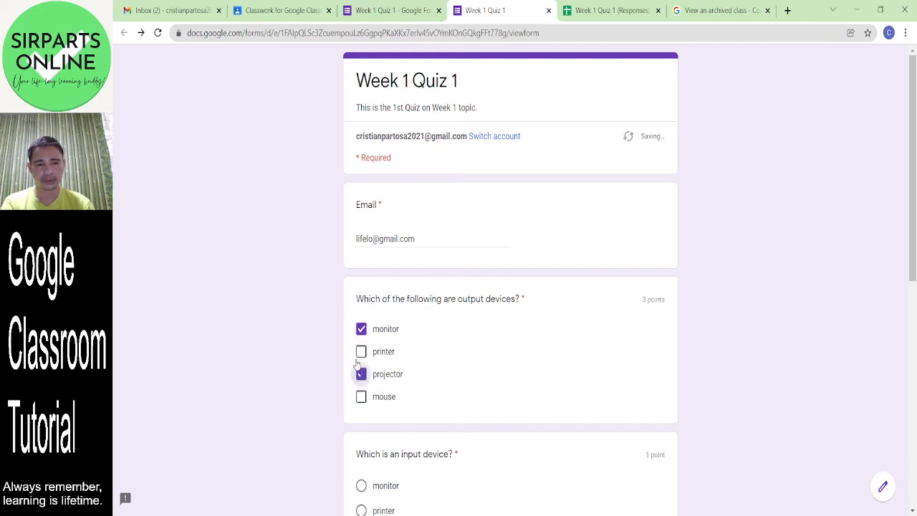
{"action": "left_click", "coordinate": [361, 351]}
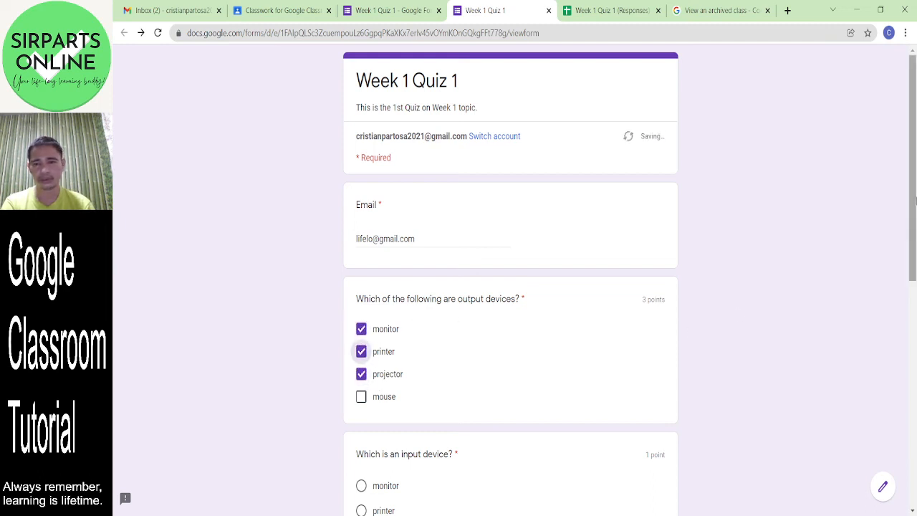
{"action": "scroll", "coordinate": [914, 196], "scroll_direction": "down", "scroll_amount": 3}
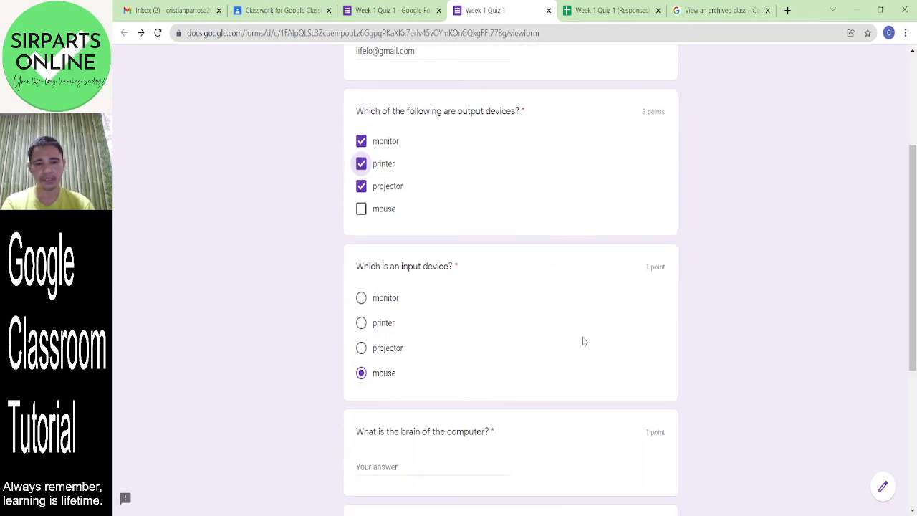
{"action": "scroll", "coordinate": [914, 278], "scroll_direction": "down", "scroll_amount": 3}
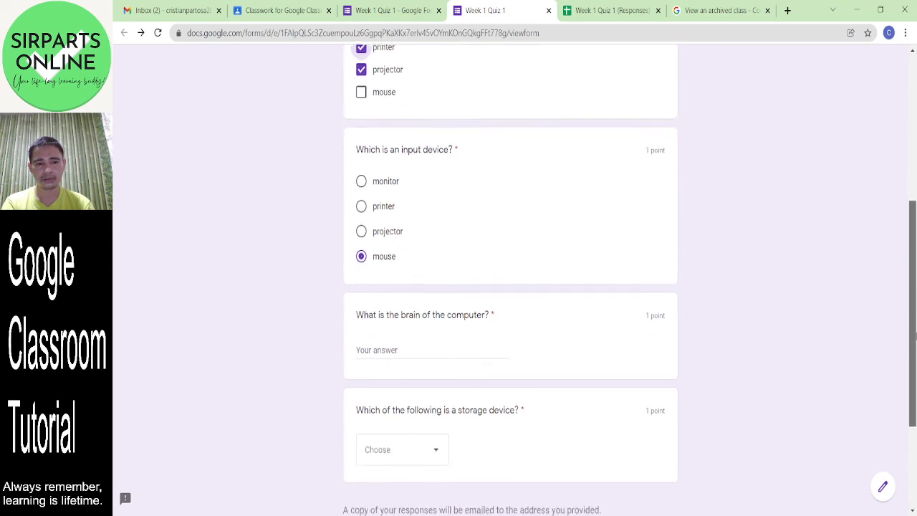
- Answer CPU as the computer's brain and choose USB flash drive as the storage device
{"action": "left_click", "coordinate": [432, 315]}
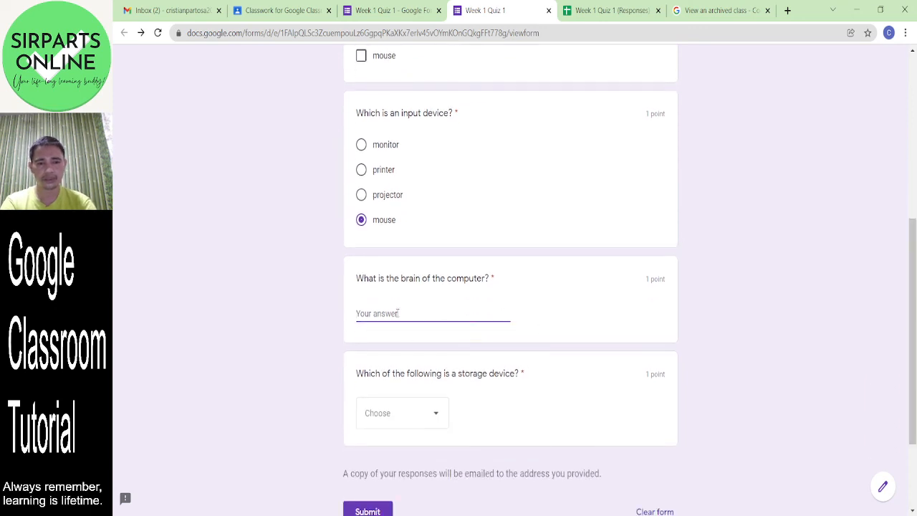
{"action": "type", "text": "c"}
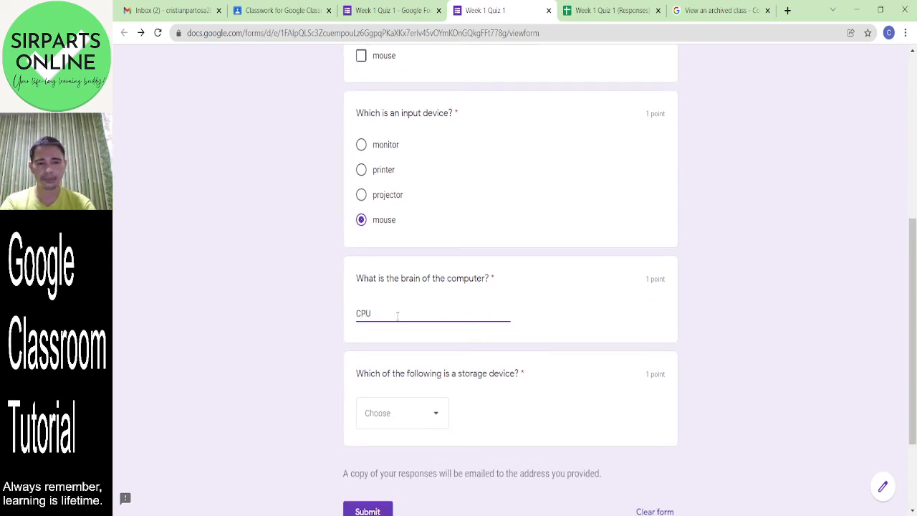
{"action": "left_click", "coordinate": [421, 422]}
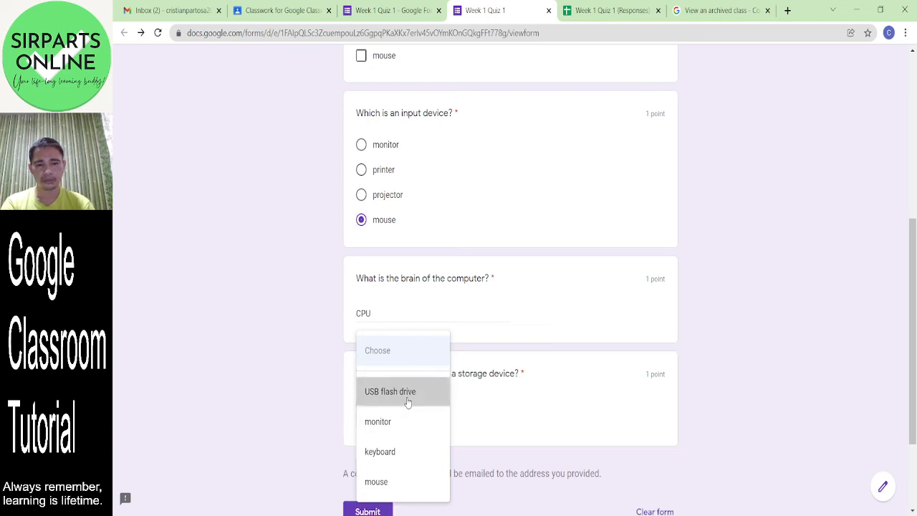
{"action": "left_click", "coordinate": [408, 398]}
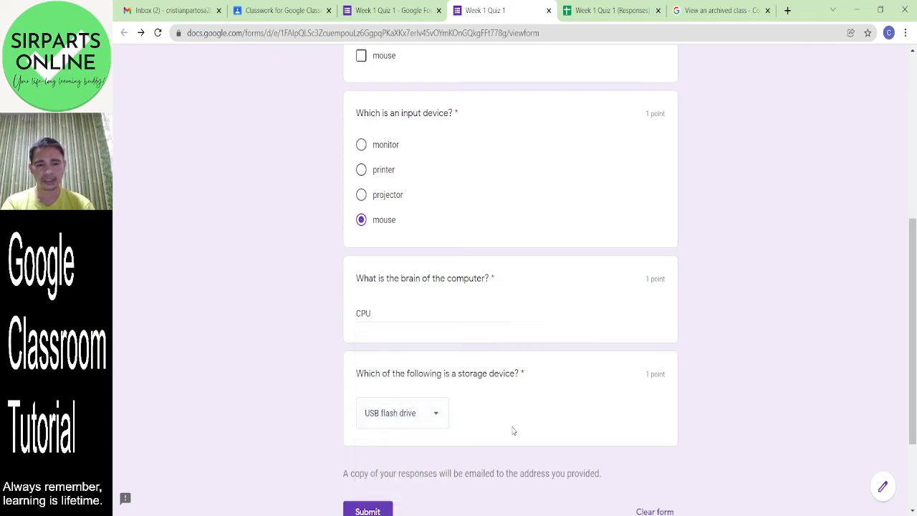
- Submit the quiz, pass the traffic-light reCAPTCHA, and open the score
{"action": "left_click", "coordinate": [369, 510]}
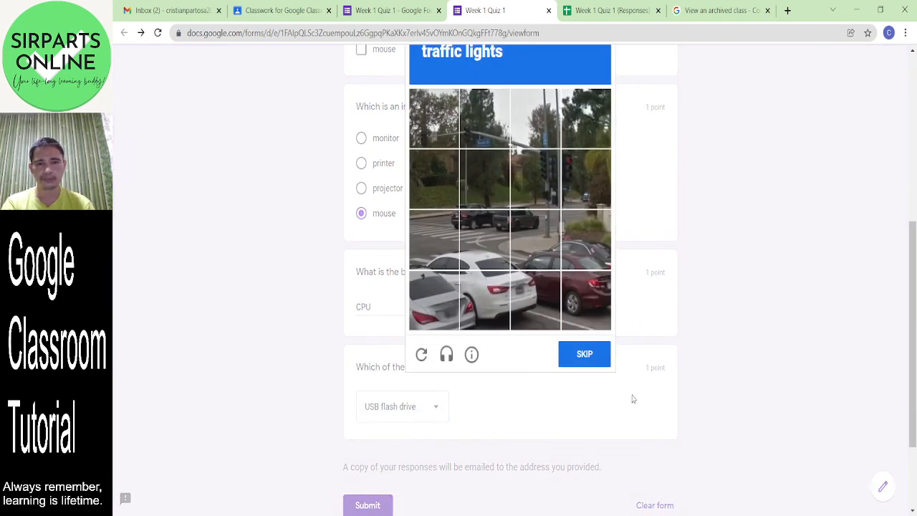
{"action": "left_click_drag", "start_coordinate": [915, 312], "coordinate": [915, 276]}
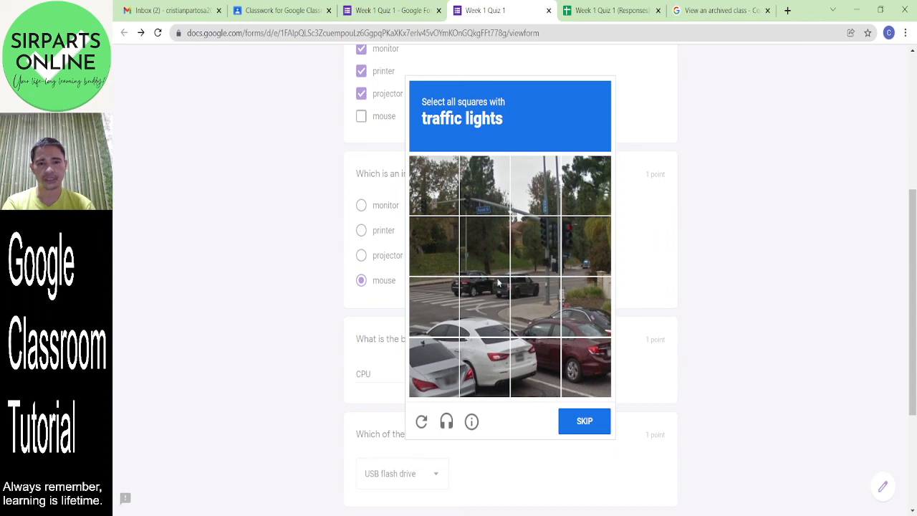
{"action": "left_click", "coordinate": [535, 252]}
{"action": "left_click", "coordinate": [586, 253]}
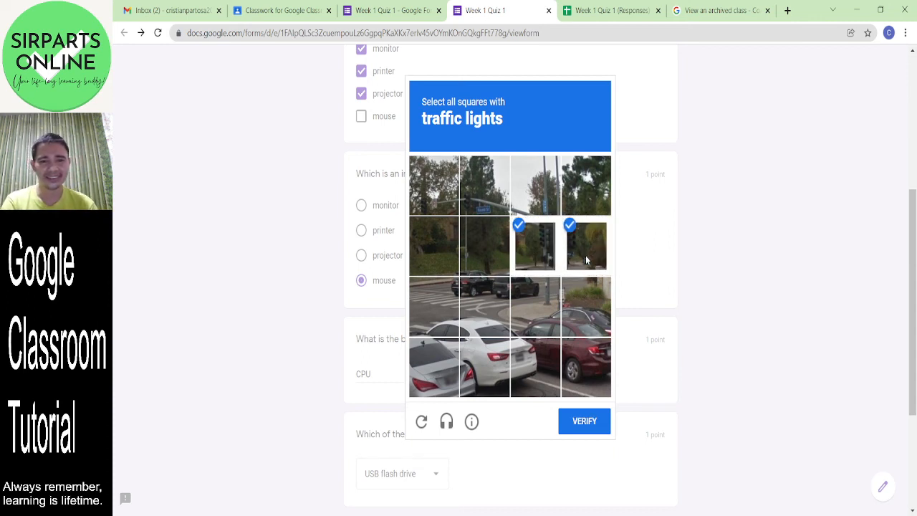
{"action": "left_click", "coordinate": [588, 423]}
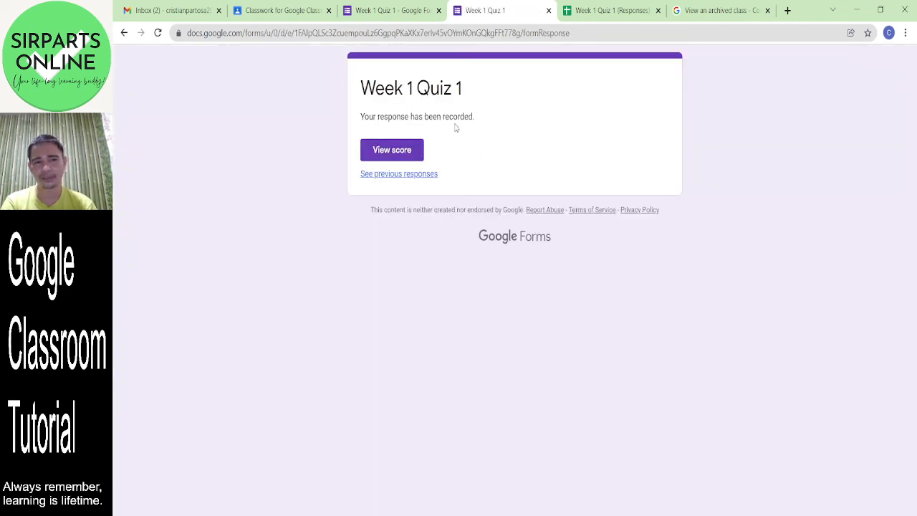
{"action": "left_click", "coordinate": [394, 152]}
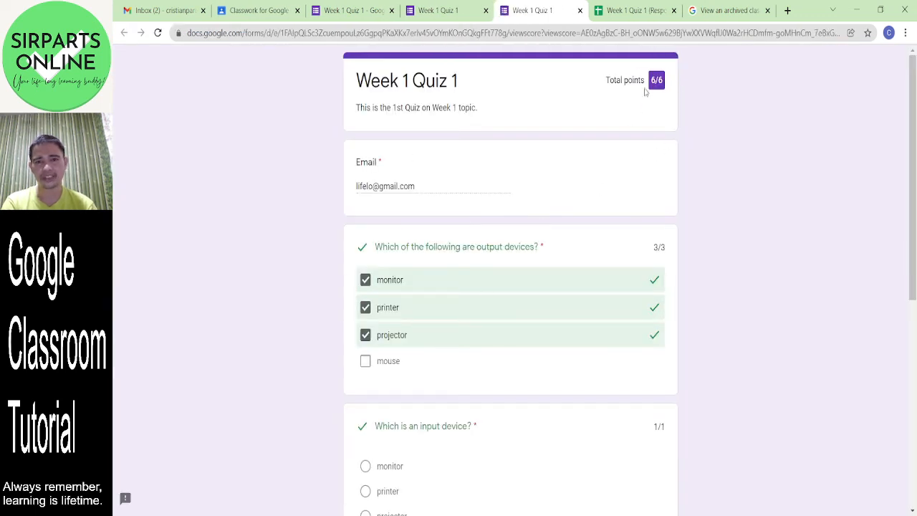
- Review the graded 6/6 answers, then switch to the Week 1 Quiz 1 (Responses) spreadsheet
{"action": "left_click_drag", "start_coordinate": [702, 156], "coordinate": [706, 257]}
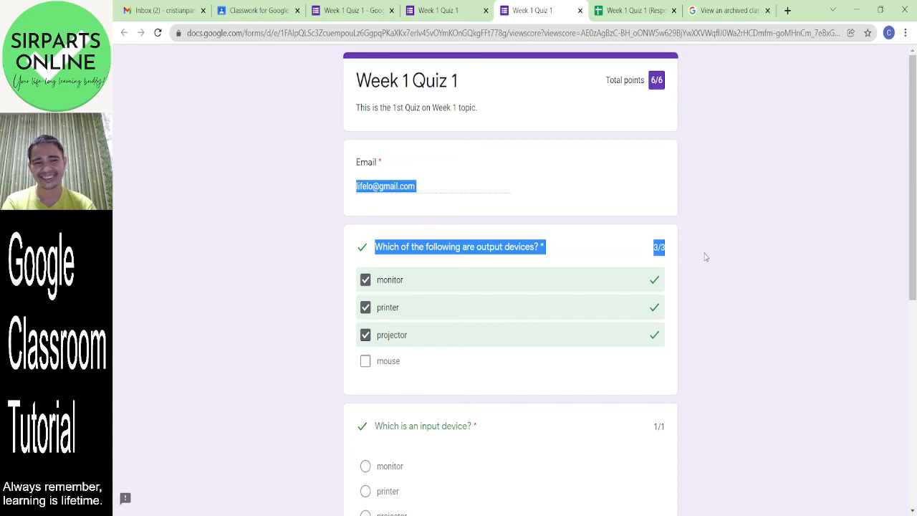
{"action": "left_click", "coordinate": [681, 216]}
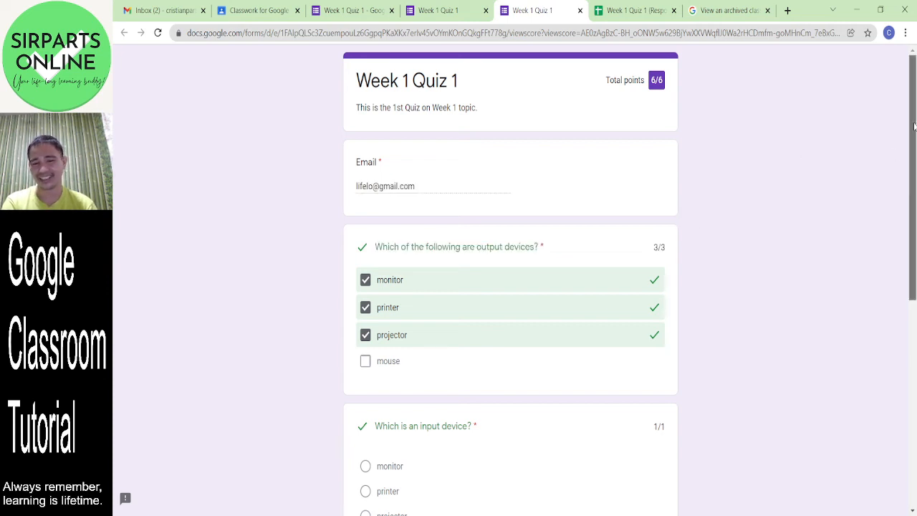
{"action": "left_click_drag", "start_coordinate": [914, 126], "coordinate": [912, 150]}
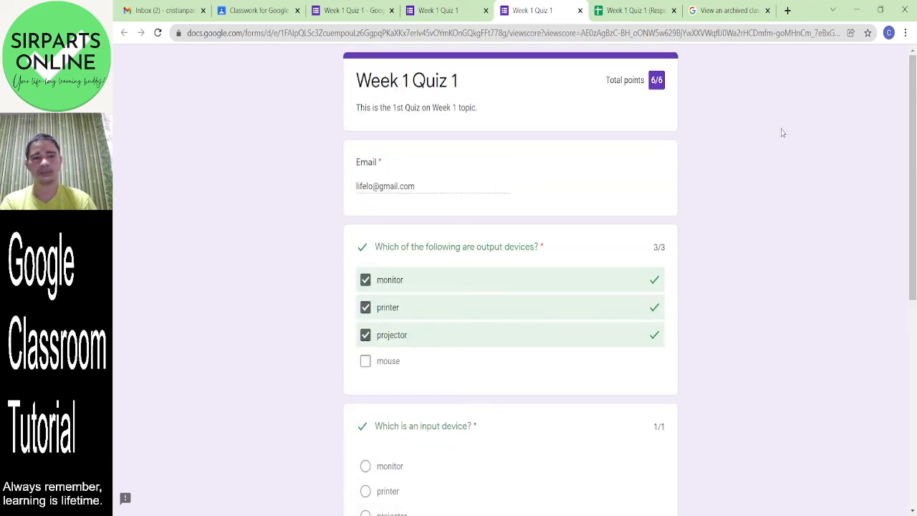
{"action": "left_click", "coordinate": [634, 11]}
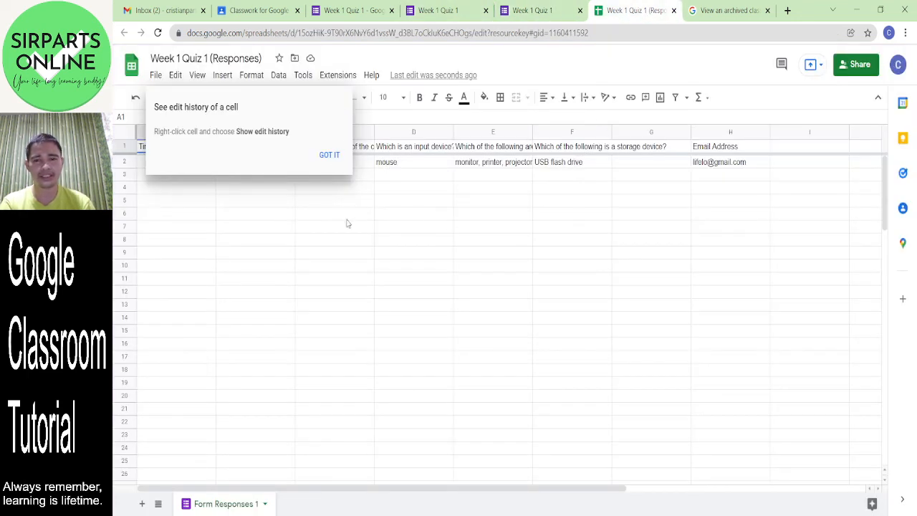
- Read the CPU, mouse, output-device and USB flash drive answers in row 2, then return to the form tab
{"action": "left_click", "coordinate": [329, 156]}
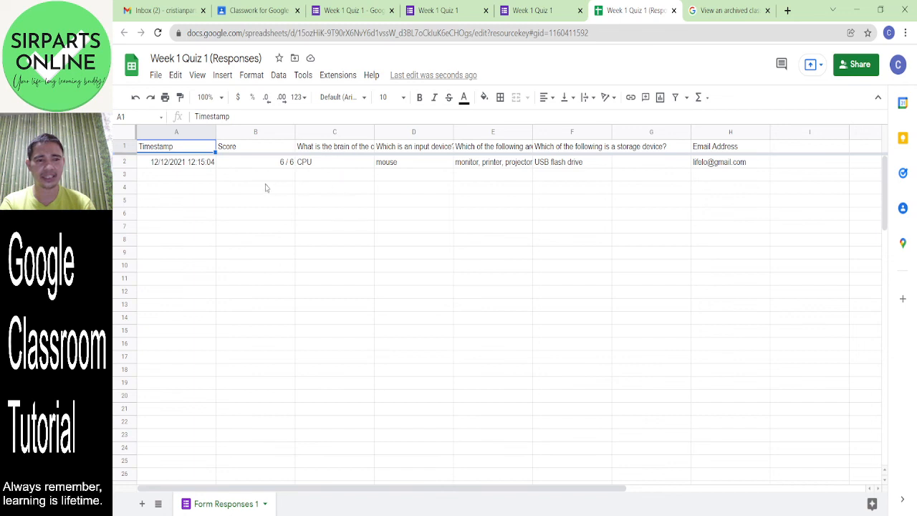
{"action": "left_click", "coordinate": [243, 179]}
{"action": "left_click", "coordinate": [340, 166]}
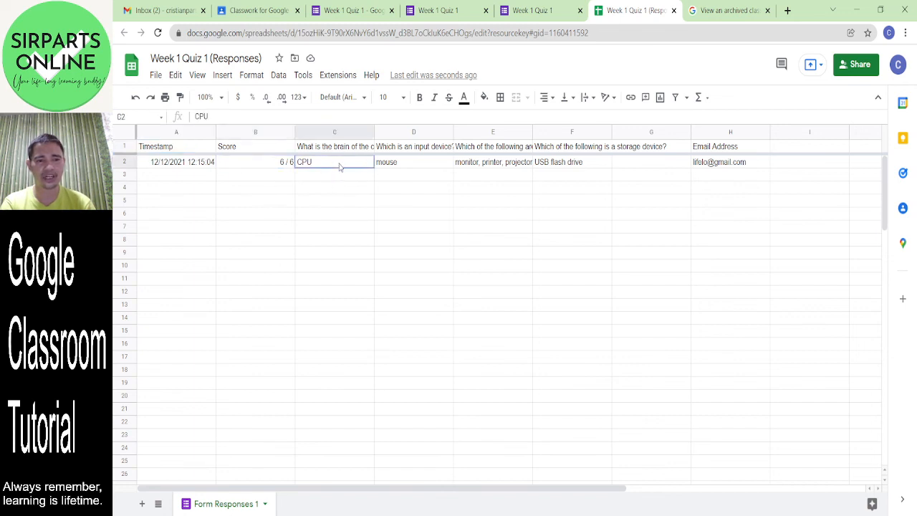
{"action": "left_click", "coordinate": [385, 169]}
{"action": "left_click", "coordinate": [514, 165]}
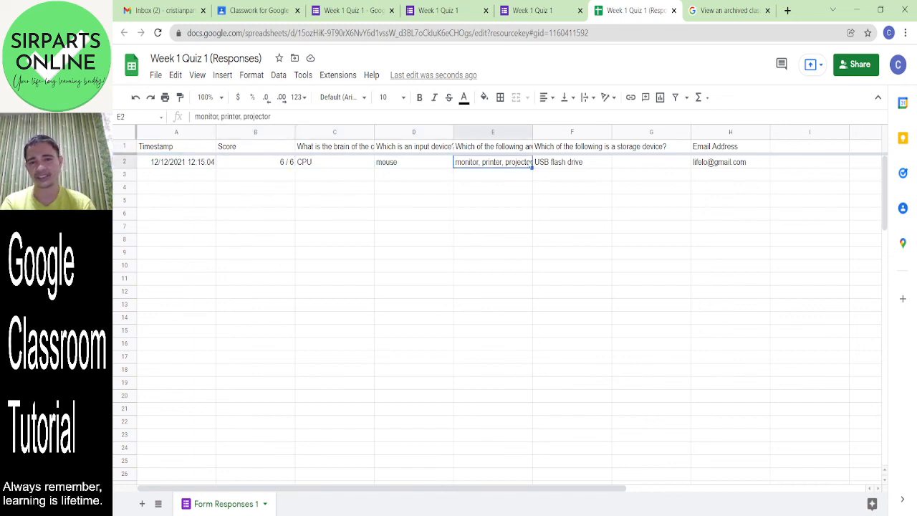
{"action": "left_click", "coordinate": [581, 164]}
{"action": "left_click", "coordinate": [638, 157]}
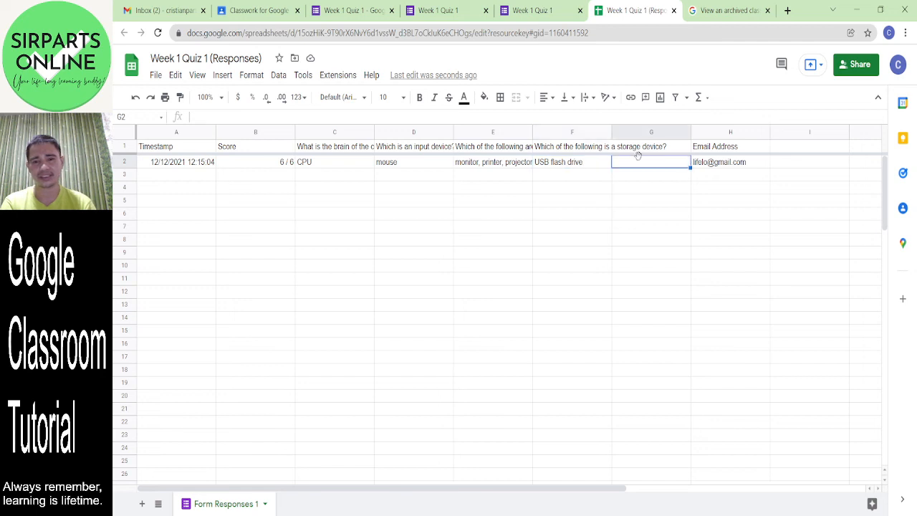
{"action": "left_click", "coordinate": [500, 203]}
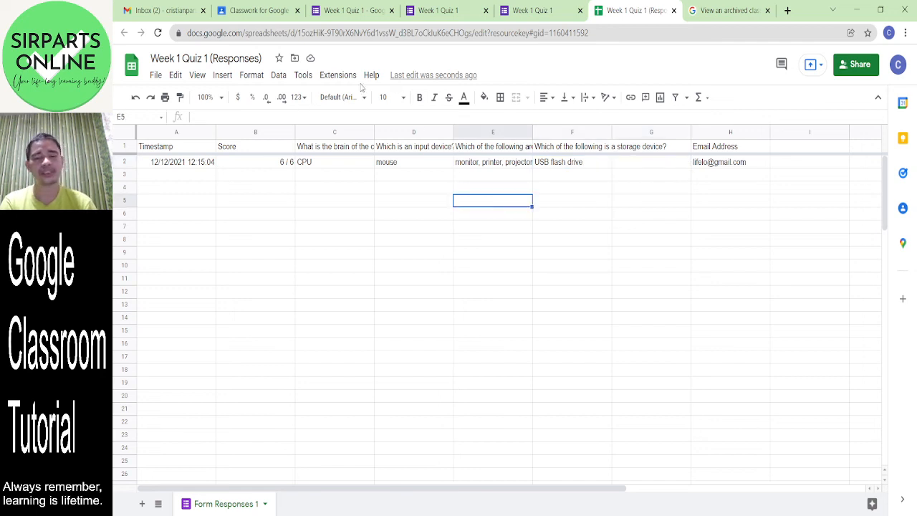
{"action": "left_click", "coordinate": [437, 12]}
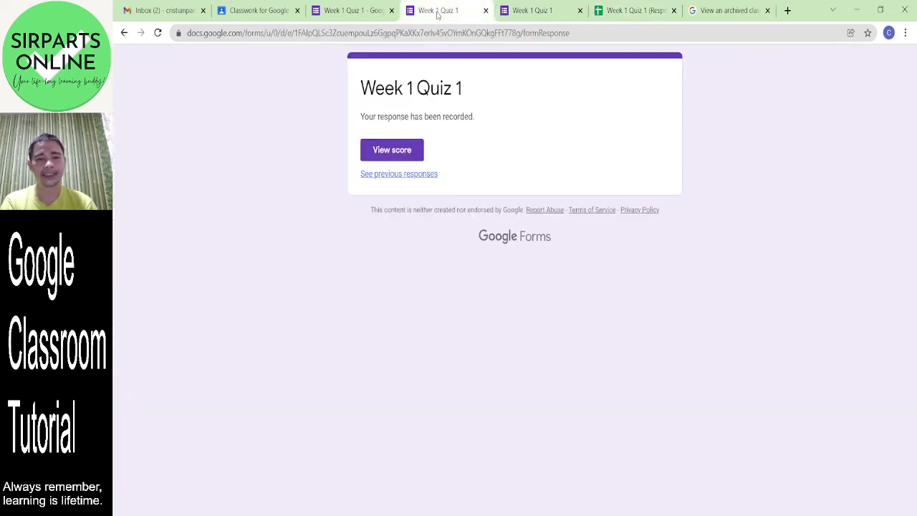
- In the quiz editor, view the Responses summary of 1 response averaging 6/6, then return to Questions
{"action": "left_click", "coordinate": [359, 9]}
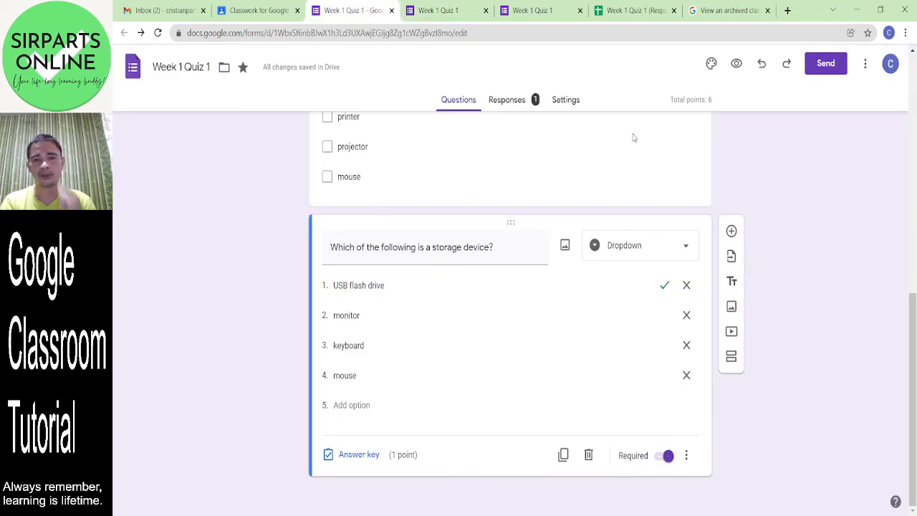
{"action": "left_click", "coordinate": [506, 101]}
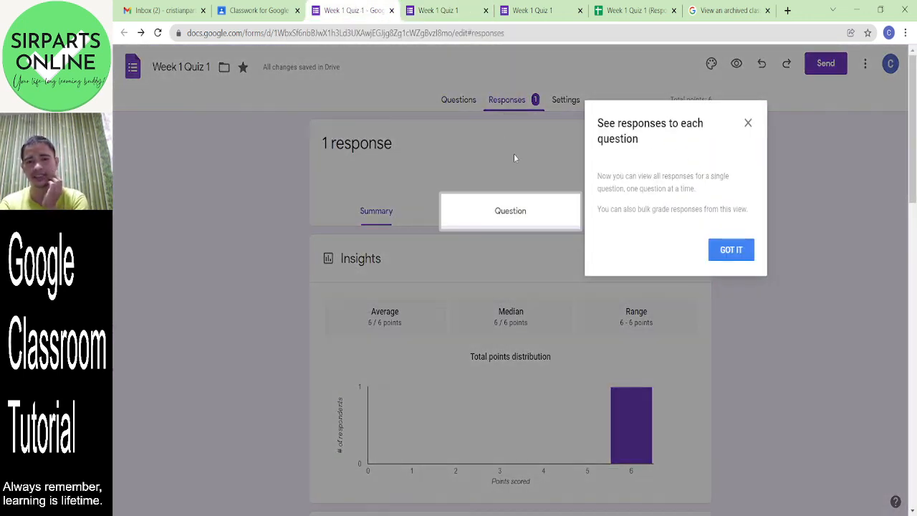
{"action": "left_click", "coordinate": [738, 250]}
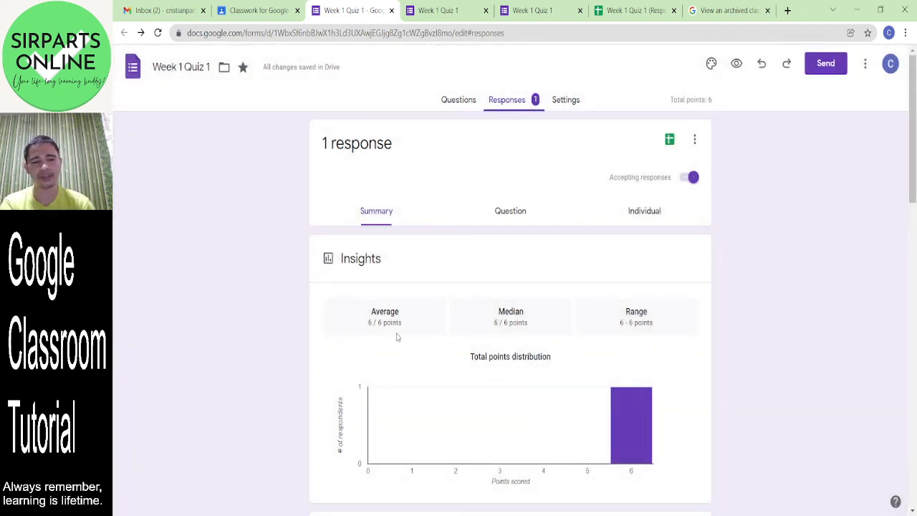
{"action": "left_click_drag", "start_coordinate": [915, 150], "coordinate": [907, 178]}
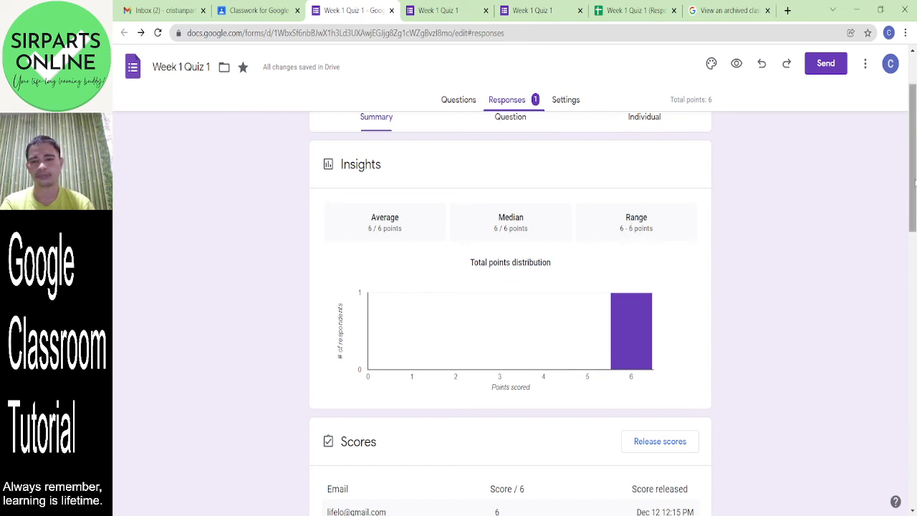
{"action": "left_click_drag", "start_coordinate": [916, 175], "coordinate": [909, 108]}
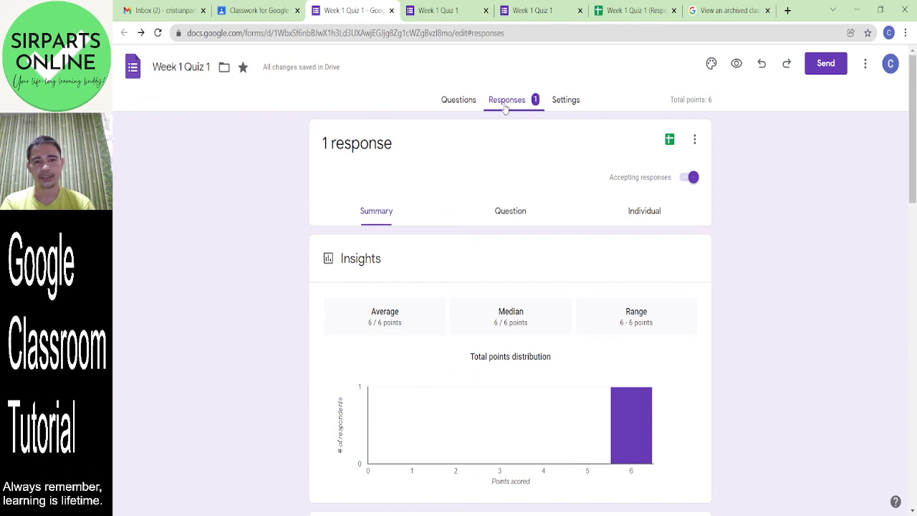
{"action": "left_click", "coordinate": [570, 101]}
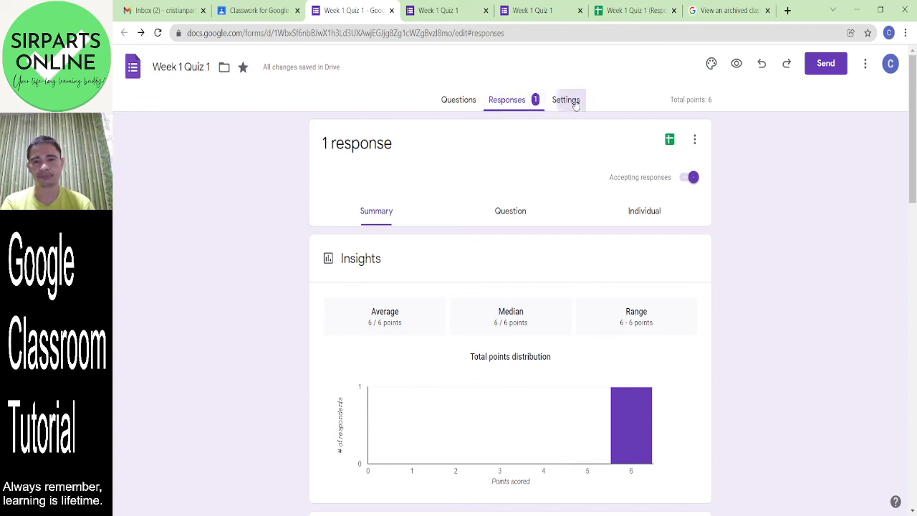
{"action": "left_click", "coordinate": [459, 101]}
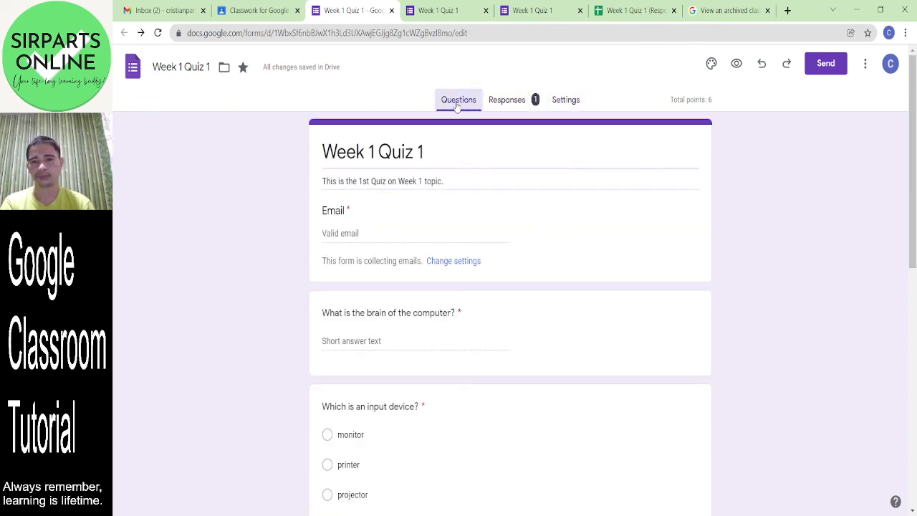
- Browse the Sports and games, Wedding, Night out and Other header-image categories
{"action": "left_click", "coordinate": [710, 64]}
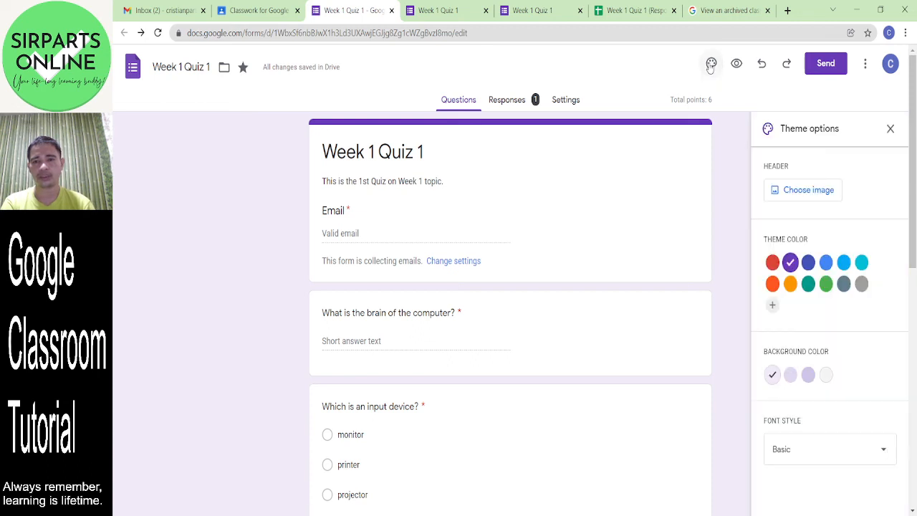
{"action": "left_click", "coordinate": [803, 198]}
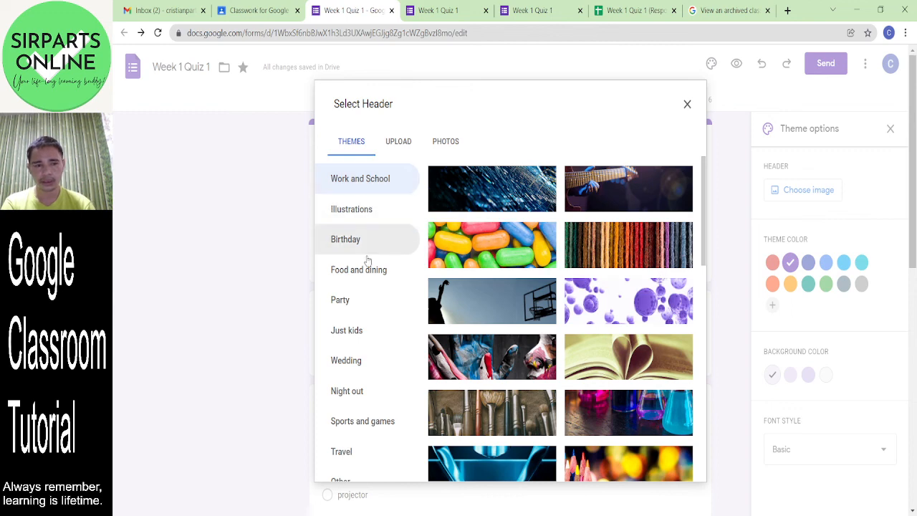
{"action": "left_click", "coordinate": [381, 429]}
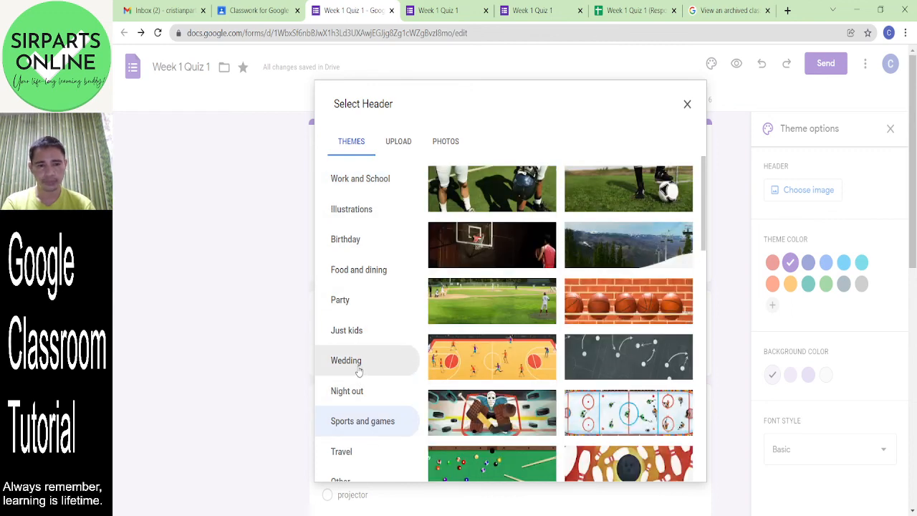
{"action": "left_click", "coordinate": [360, 367]}
{"action": "left_click", "coordinate": [362, 399]}
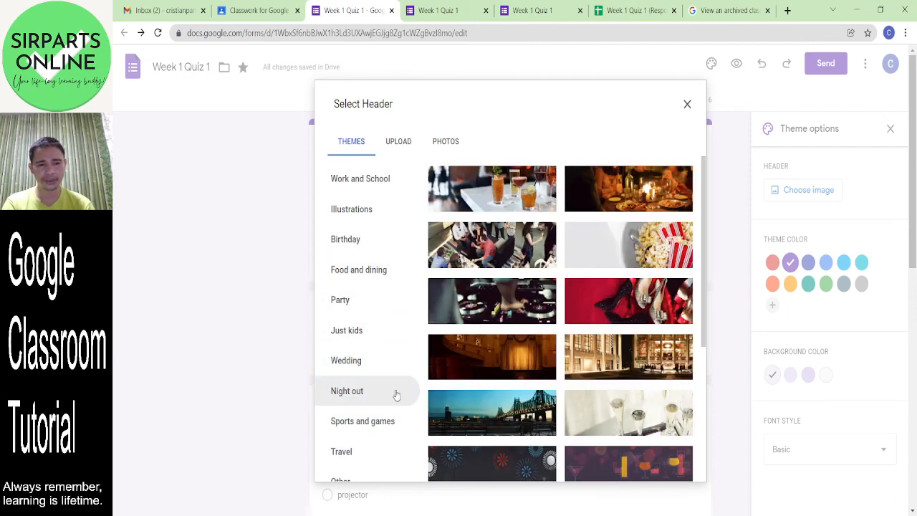
{"action": "left_click", "coordinate": [372, 480]}
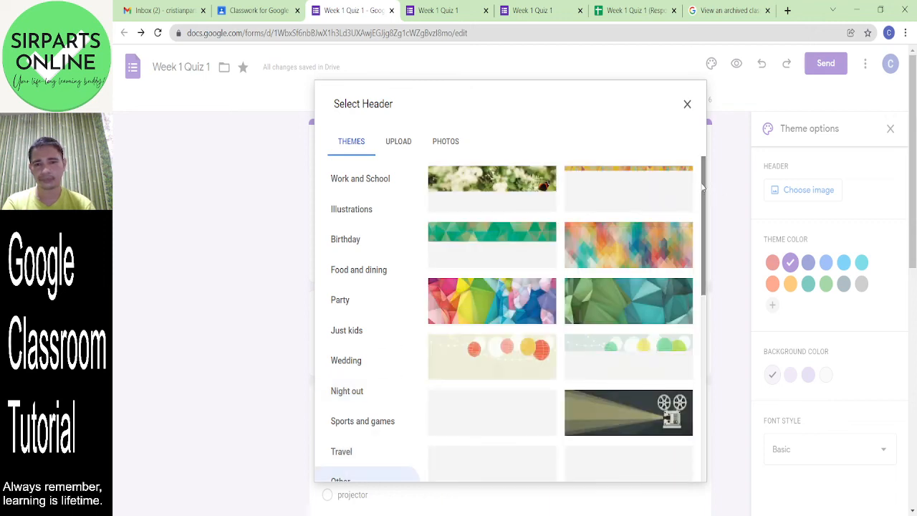
{"action": "left_click_drag", "start_coordinate": [706, 192], "coordinate": [702, 390]}
{"action": "scroll", "coordinate": [533, 220], "scroll_direction": "up", "scroll_amount": 10}
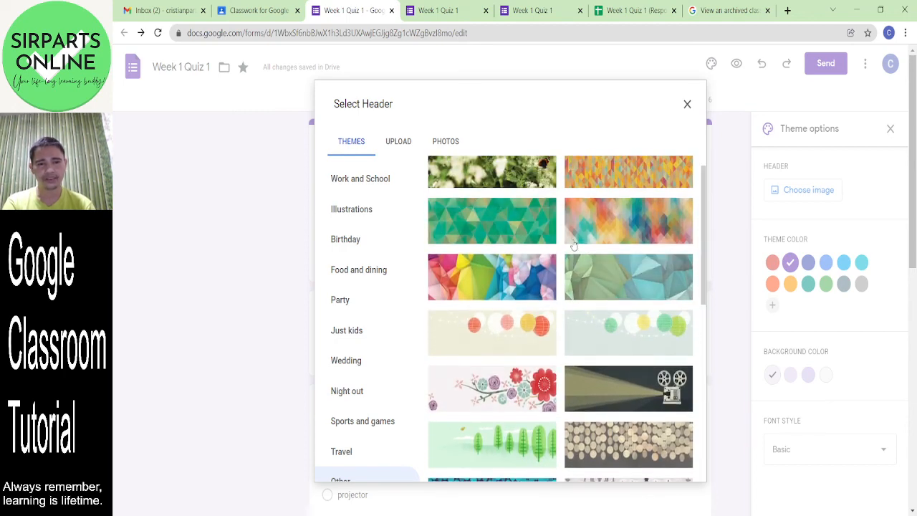
- Check the photo and upload options, then insert the basketball photo as the form header
{"action": "left_click", "coordinate": [446, 142]}
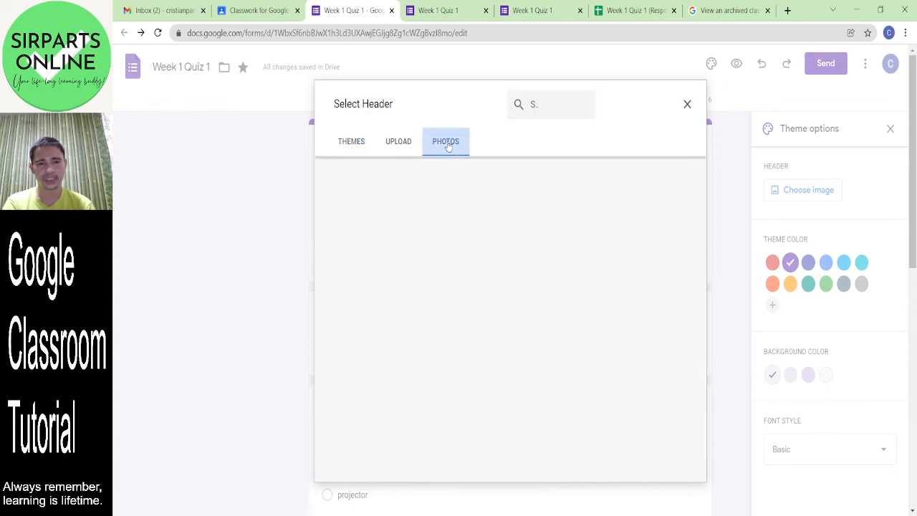
{"action": "left_click", "coordinate": [406, 147]}
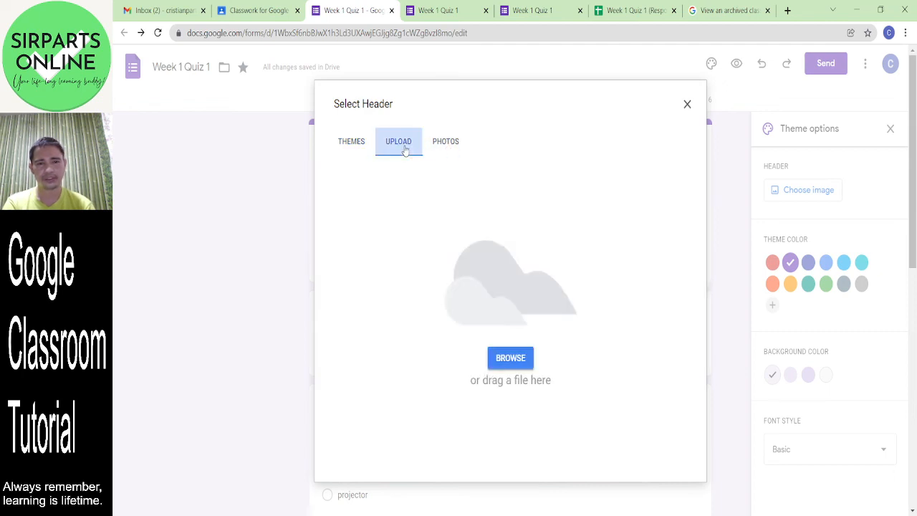
{"action": "left_click", "coordinate": [340, 142]}
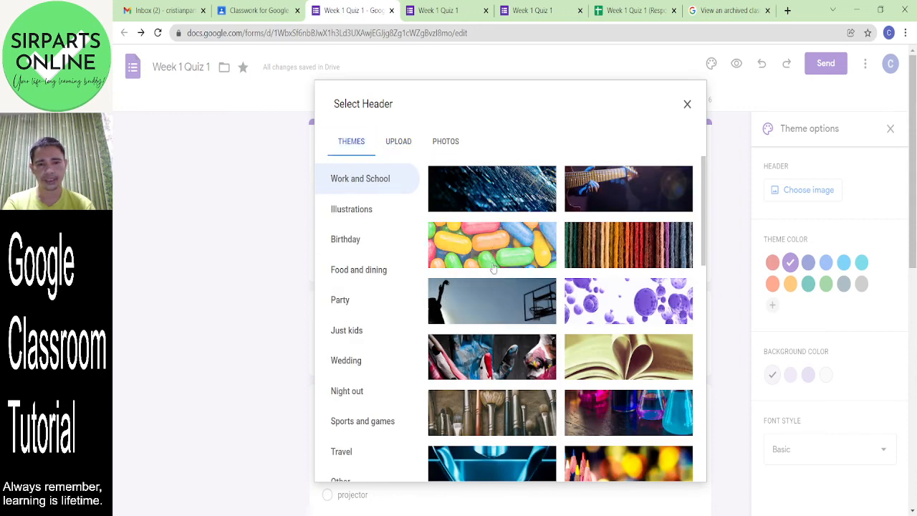
{"action": "left_click", "coordinate": [477, 310]}
{"action": "left_click", "coordinate": [687, 467]}
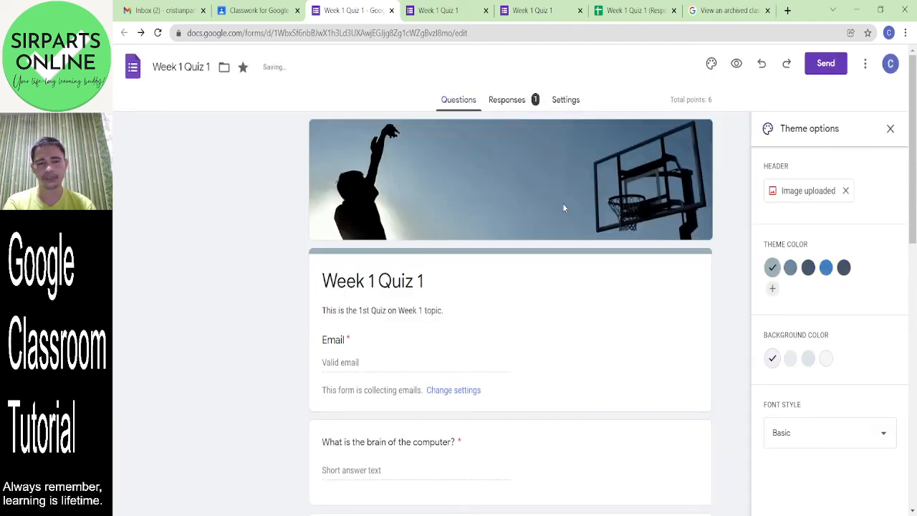
- Try several theme colours and settle on the grey-blue swatch
{"action": "left_click", "coordinate": [711, 64]}
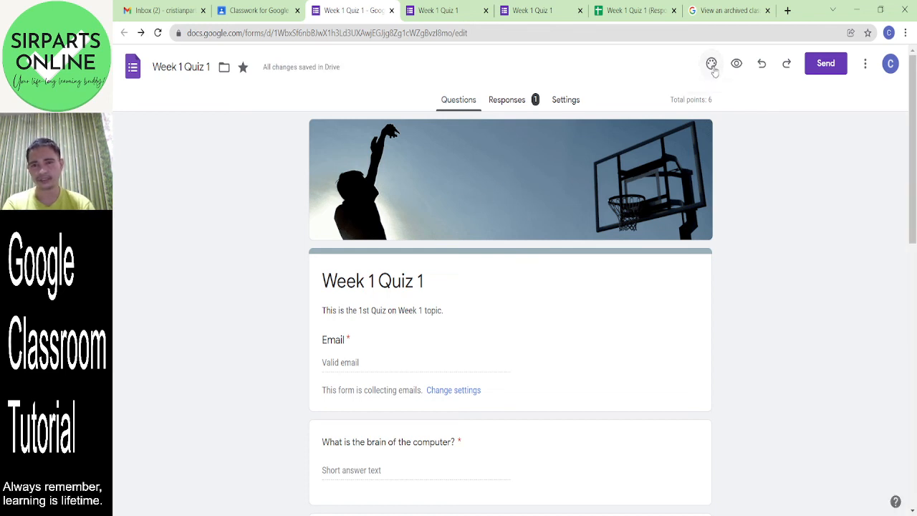
{"action": "left_click", "coordinate": [711, 64]}
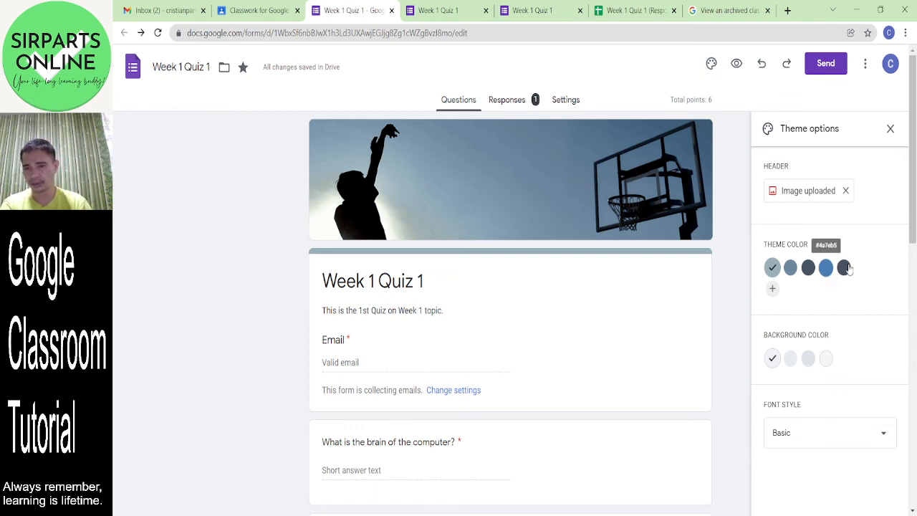
{"action": "left_click", "coordinate": [827, 269]}
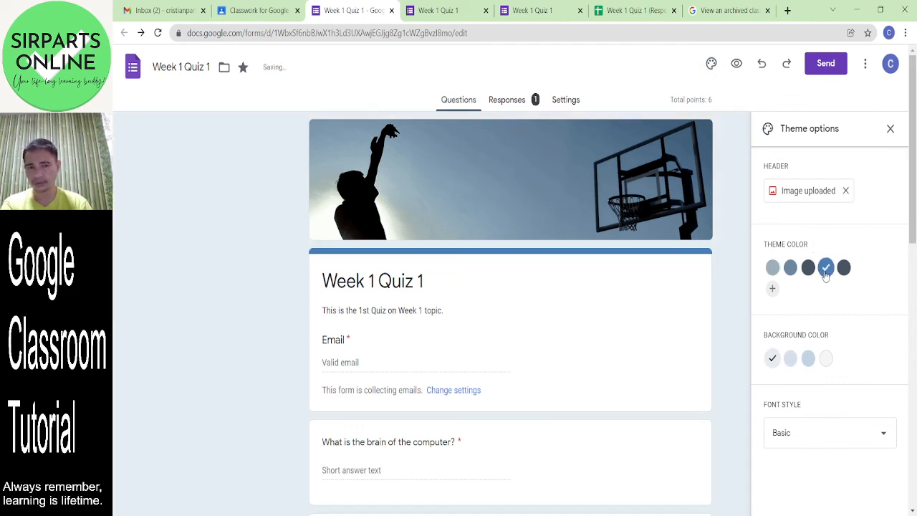
{"action": "left_click", "coordinate": [844, 268]}
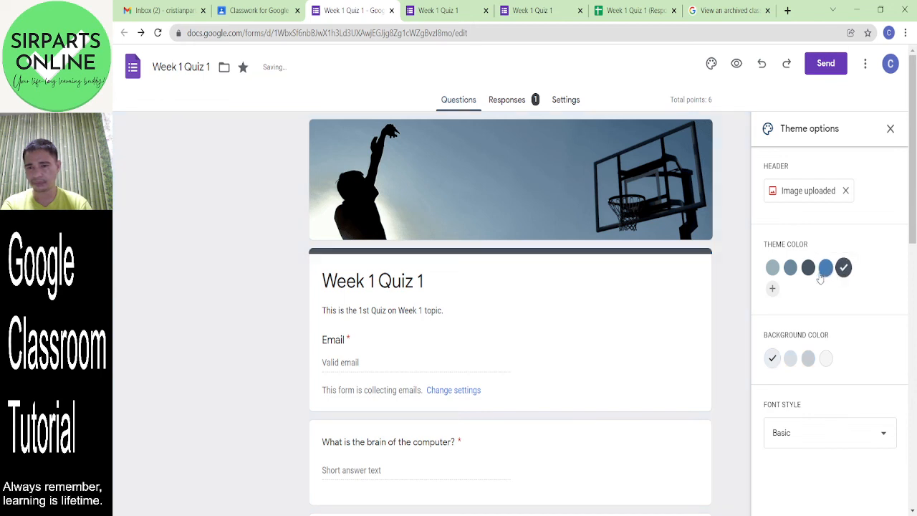
{"action": "left_click", "coordinate": [808, 269]}
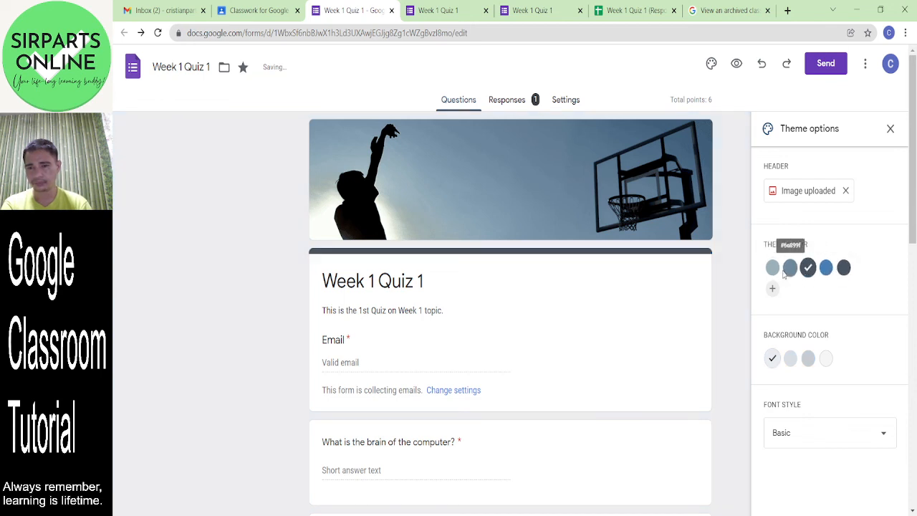
{"action": "left_click", "coordinate": [789, 269]}
- Try the Playful and Decorative fonts, settle on Formal, and close the theme options
{"action": "left_click", "coordinate": [866, 433]}
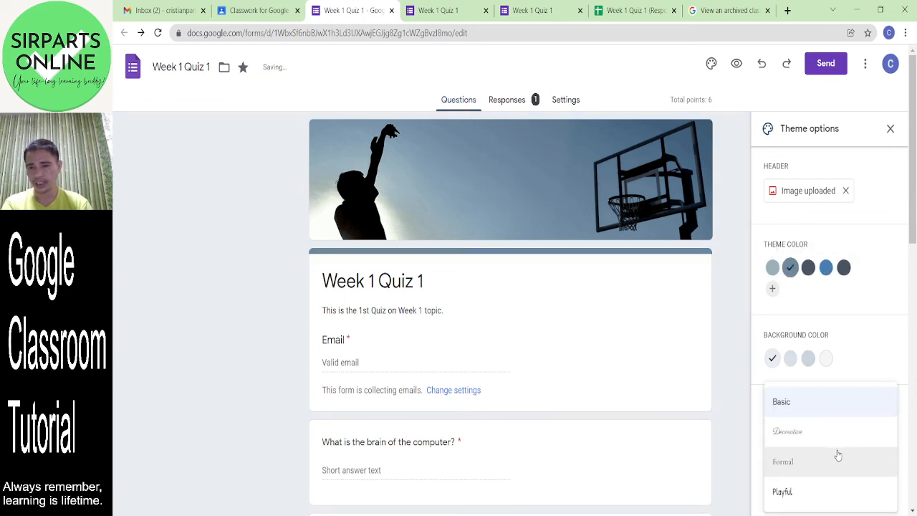
{"action": "left_click", "coordinate": [806, 494]}
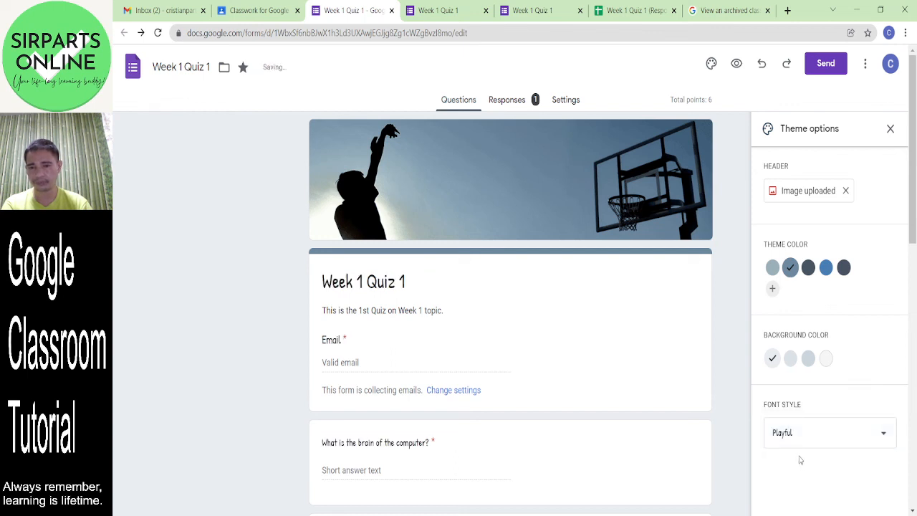
{"action": "left_click", "coordinate": [793, 437]}
{"action": "left_click", "coordinate": [791, 387]}
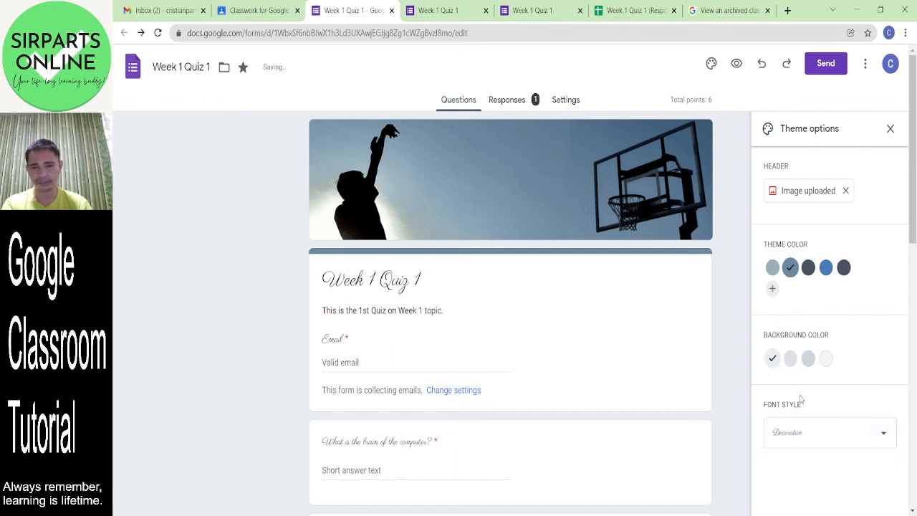
{"action": "left_click", "coordinate": [817, 442]}
{"action": "left_click", "coordinate": [803, 470]}
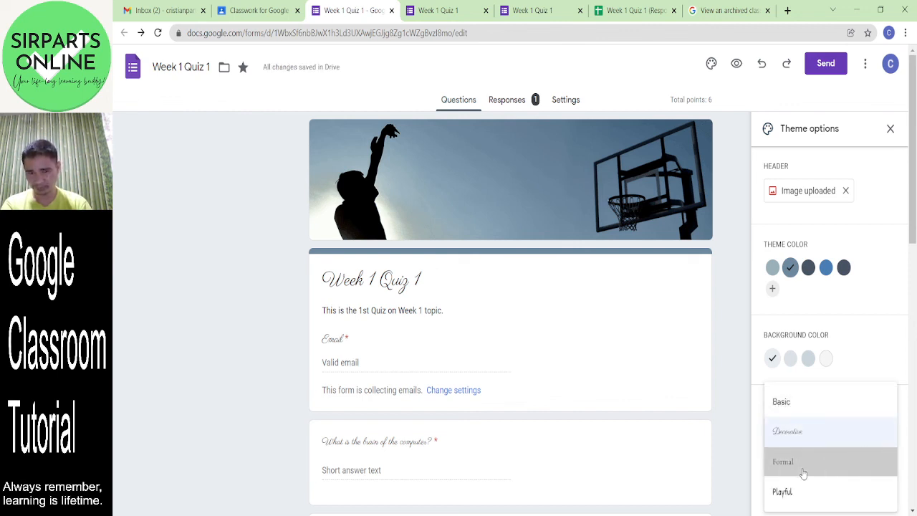
{"action": "scroll", "coordinate": [907, 273], "scroll_direction": "down", "scroll_amount": 3}
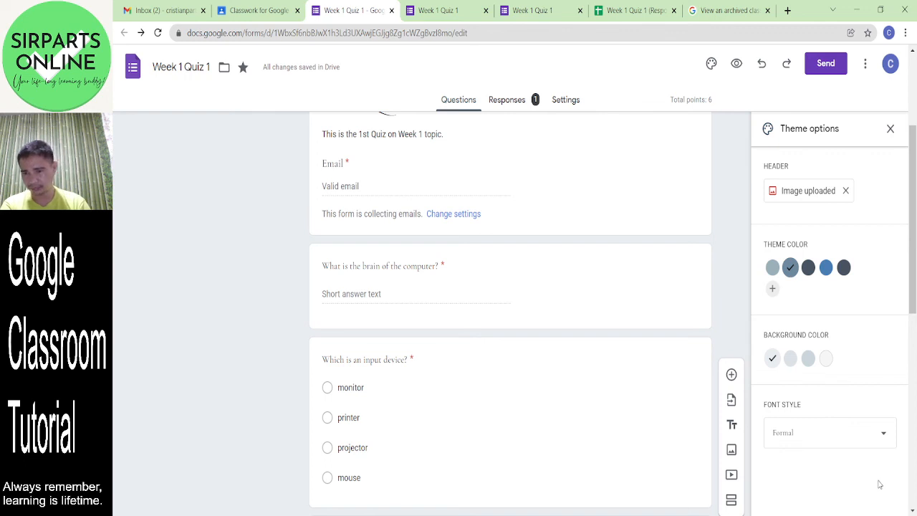
{"action": "left_click", "coordinate": [912, 491]}
{"action": "left_click_drag", "start_coordinate": [912, 392], "coordinate": [895, 166]}
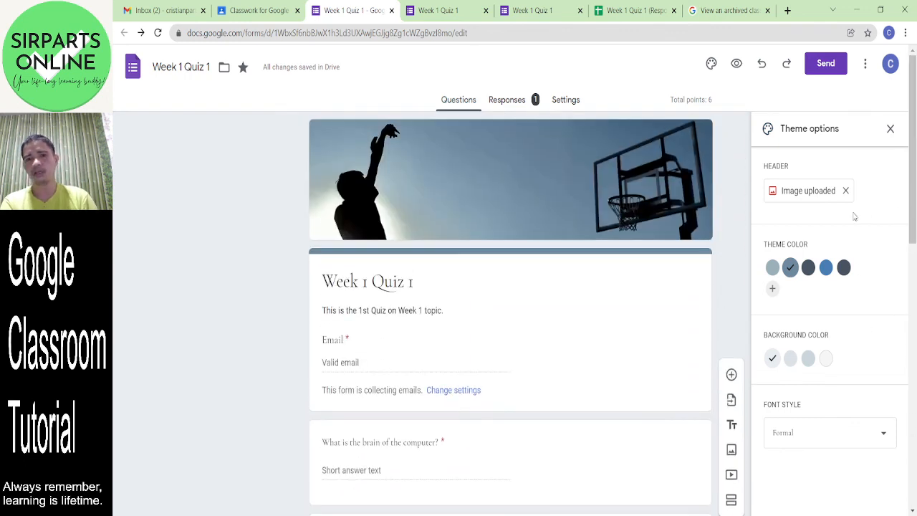
{"action": "left_click", "coordinate": [891, 131]}
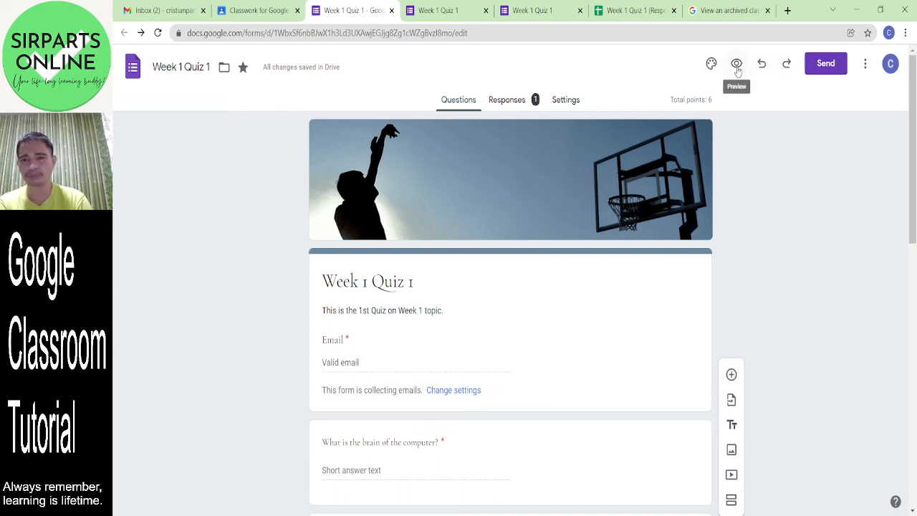
{"action": "left_click", "coordinate": [831, 66]}
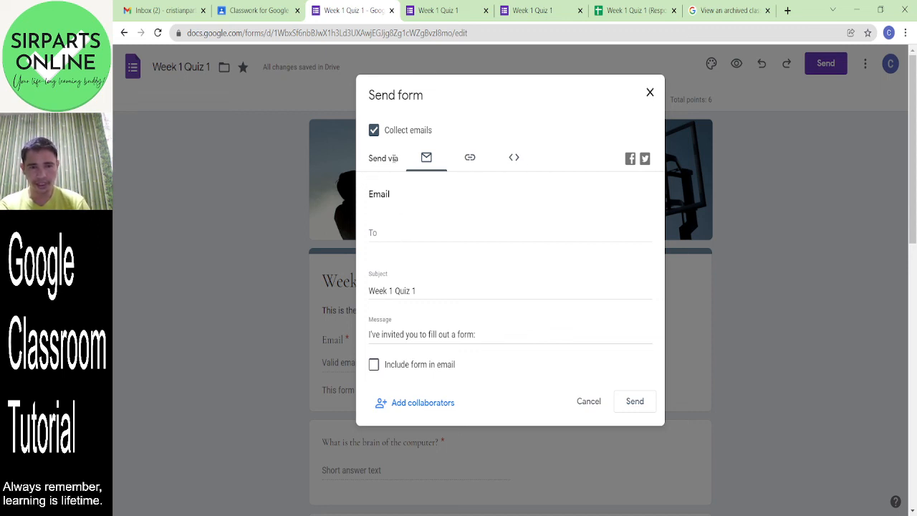
{"action": "left_click", "coordinate": [470, 159]}
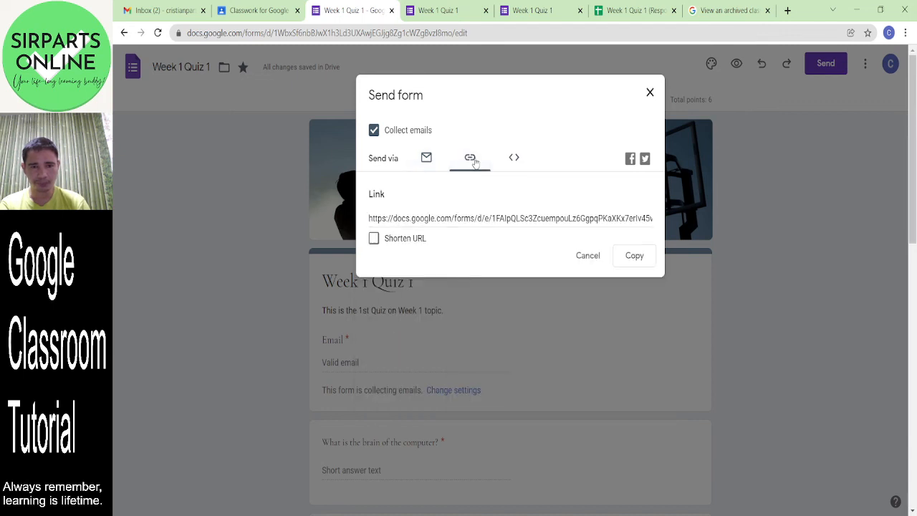
{"action": "left_click", "coordinate": [509, 156]}
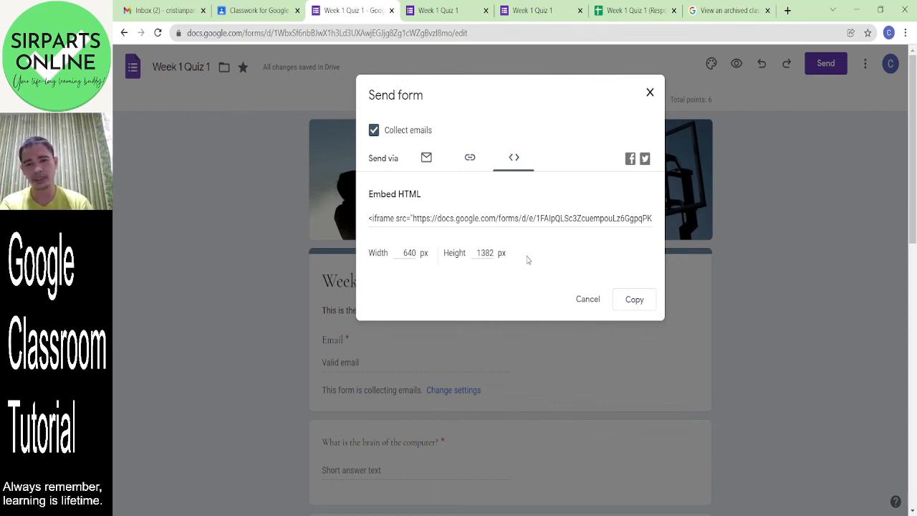
{"action": "left_click", "coordinate": [427, 161]}
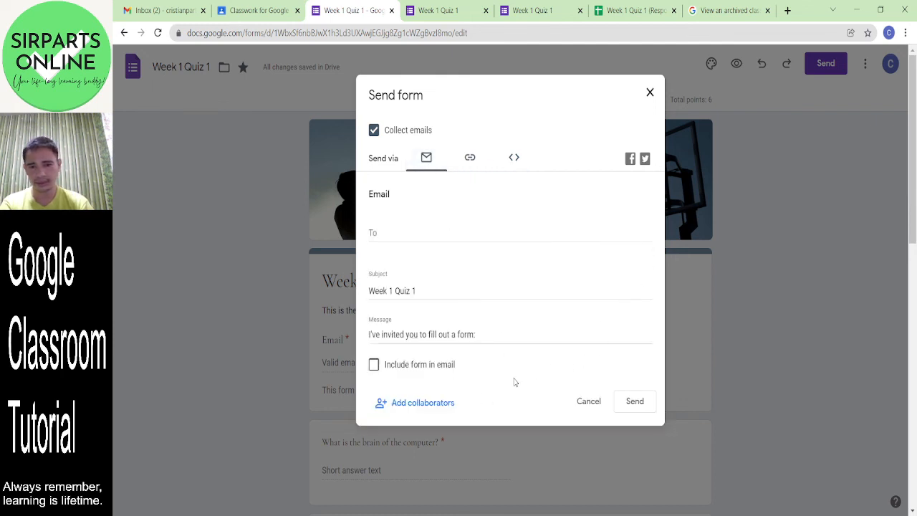
{"action": "left_click", "coordinate": [650, 93]}
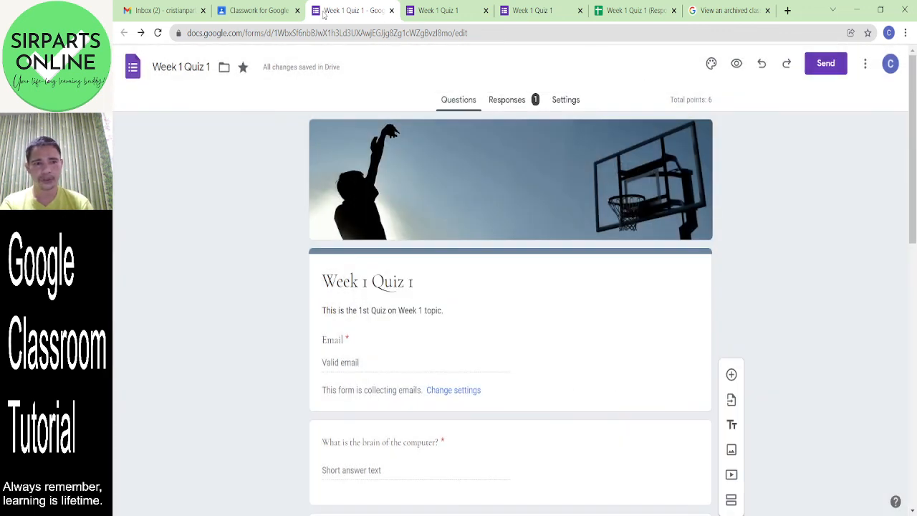
{"action": "left_click", "coordinate": [257, 11]}
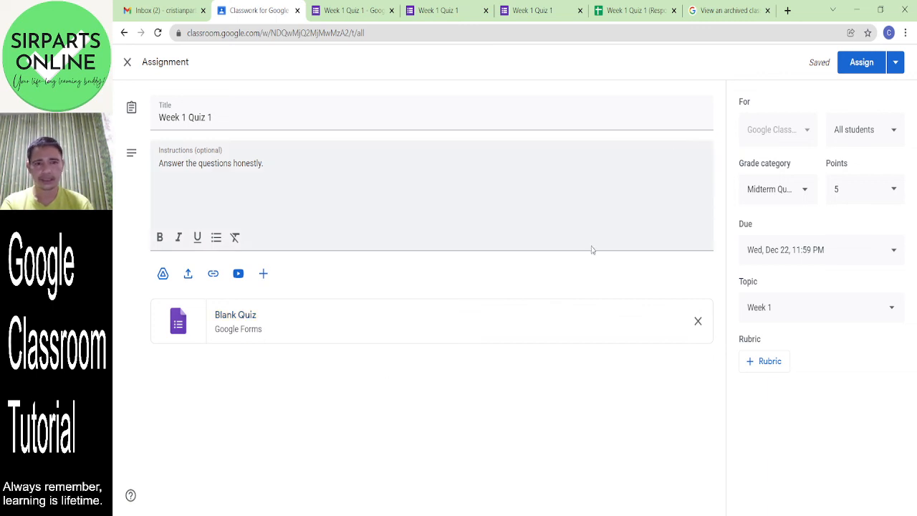
{"action": "left_click", "coordinate": [866, 64]}
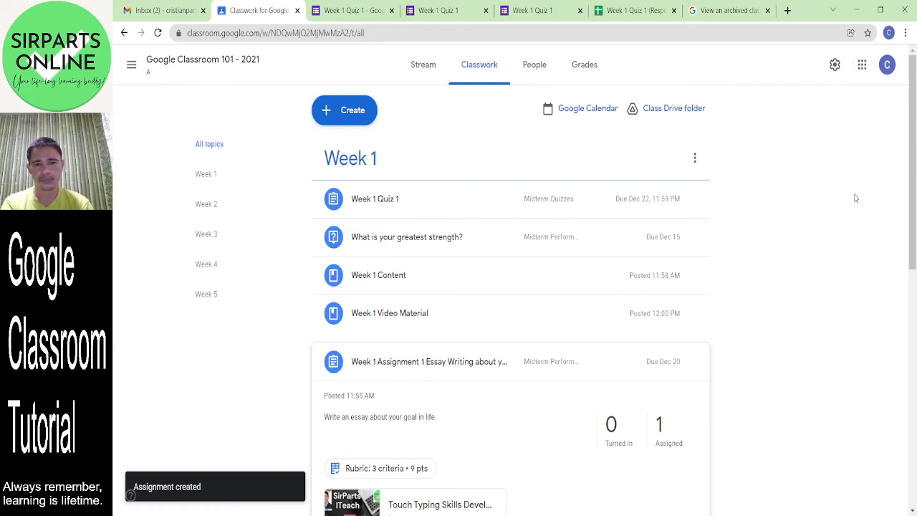
{"action": "mouse_move", "coordinate": [915, 152]}
{"action": "left_mouse_down"}
{"action": "mouse_move", "coordinate": [915, 275]}
{"action": "mouse_move", "coordinate": [915, 164]}
{"action": "left_mouse_up"}
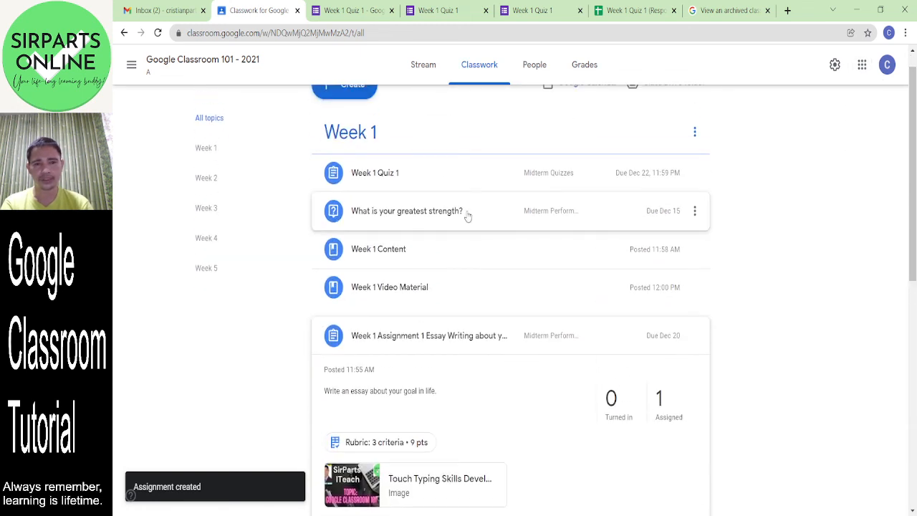
{"action": "left_click", "coordinate": [435, 182]}
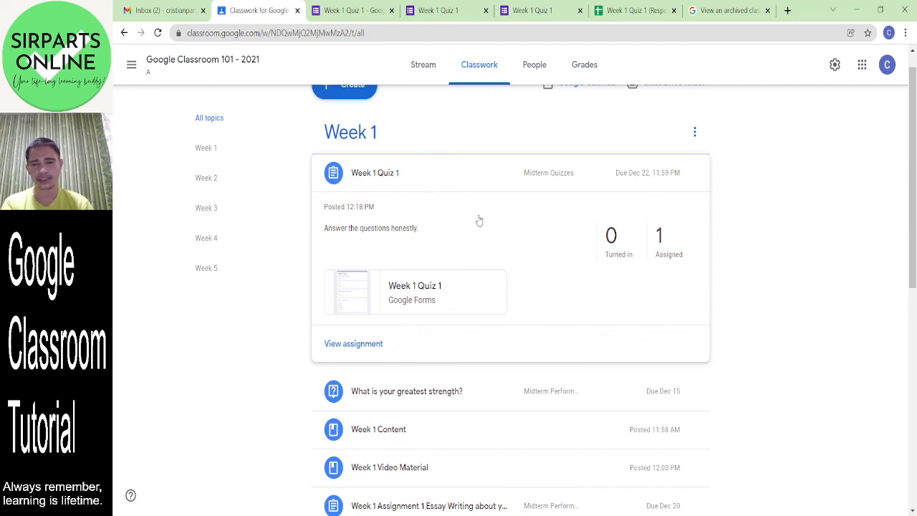
{"action": "left_click_drag", "start_coordinate": [444, 172], "coordinate": [452, 340]}
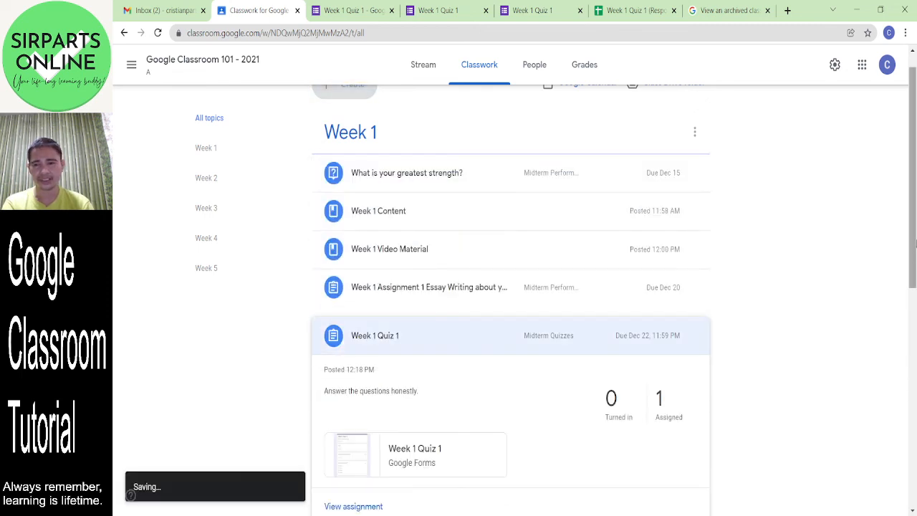
{"action": "scroll", "coordinate": [587, 341], "scroll_direction": "down", "scroll_amount": 3}
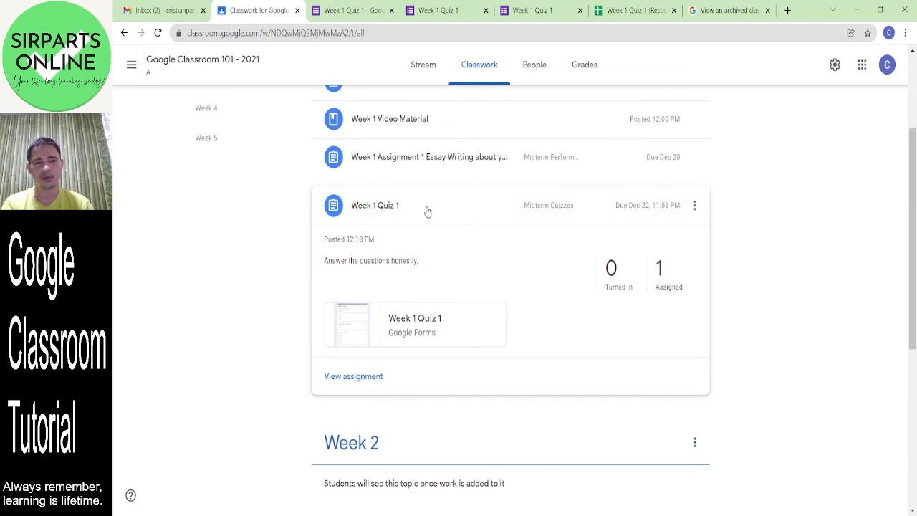
{"action": "left_click_drag", "start_coordinate": [424, 213], "coordinate": [435, 155]}
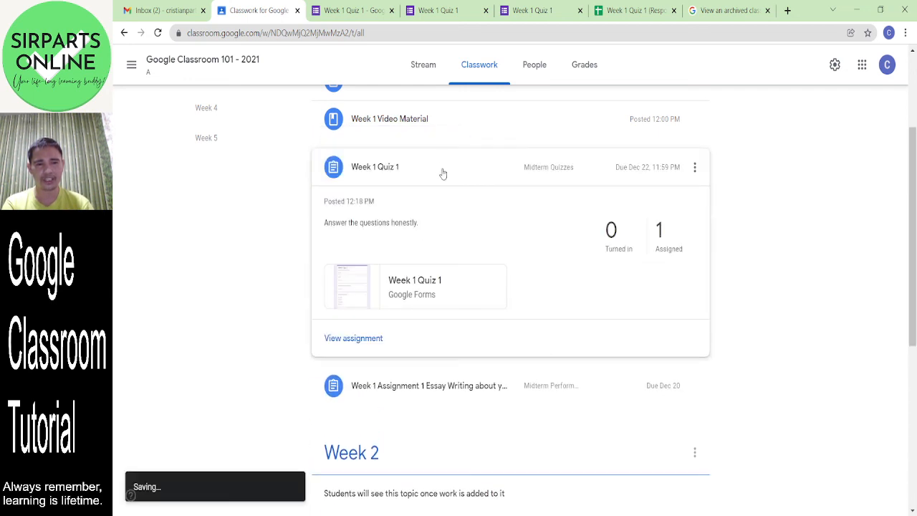
{"action": "left_click_drag", "start_coordinate": [426, 395], "coordinate": [438, 188]}
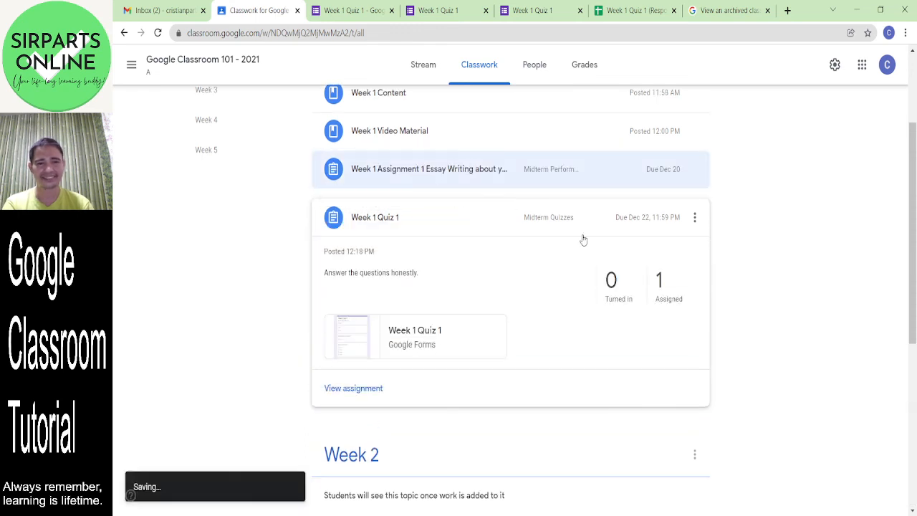
{"action": "left_click_drag", "start_coordinate": [914, 275], "coordinate": [913, 192]}
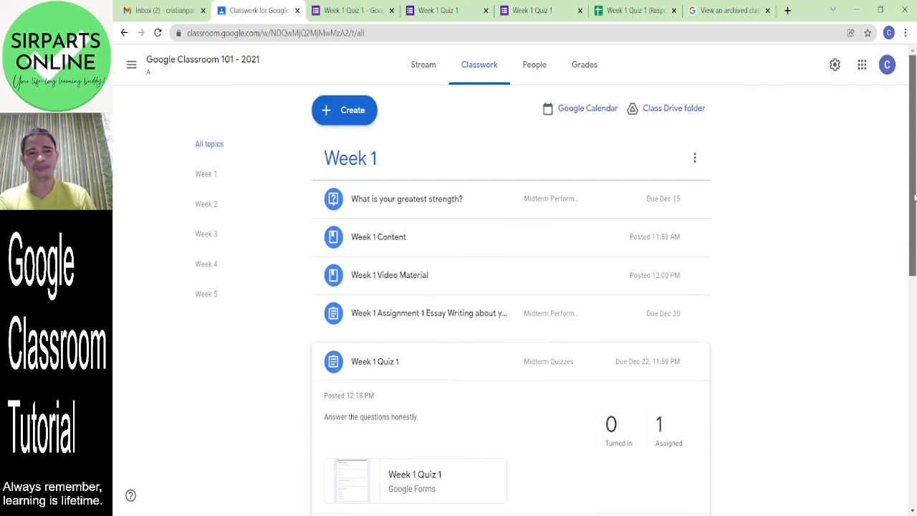
- Reuse the 'What is your greatest strength?' question from Google Classroom 101 - 2021
{"action": "left_click", "coordinate": [349, 111]}
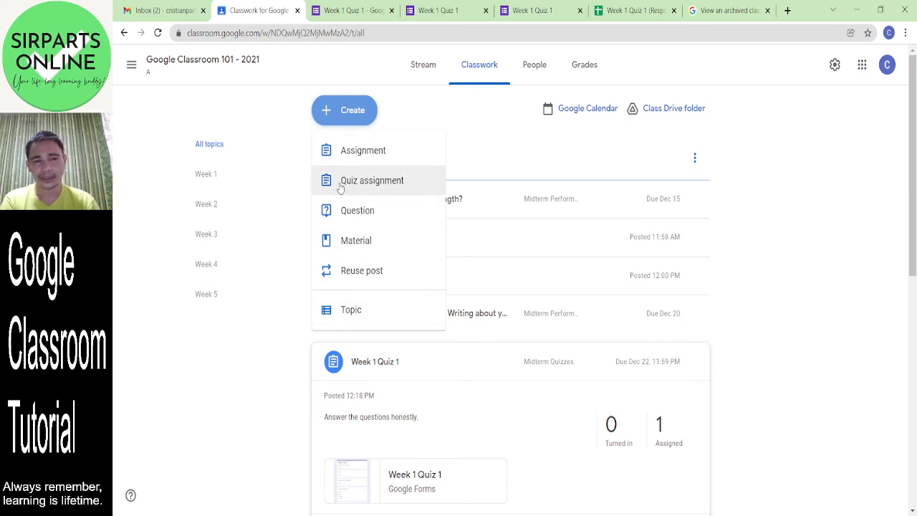
{"action": "left_click", "coordinate": [393, 282]}
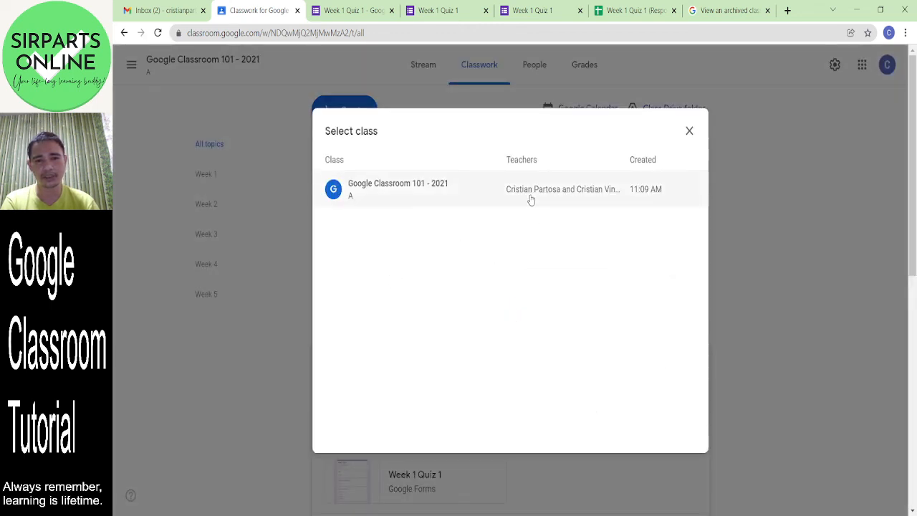
{"action": "left_click", "coordinate": [422, 189]}
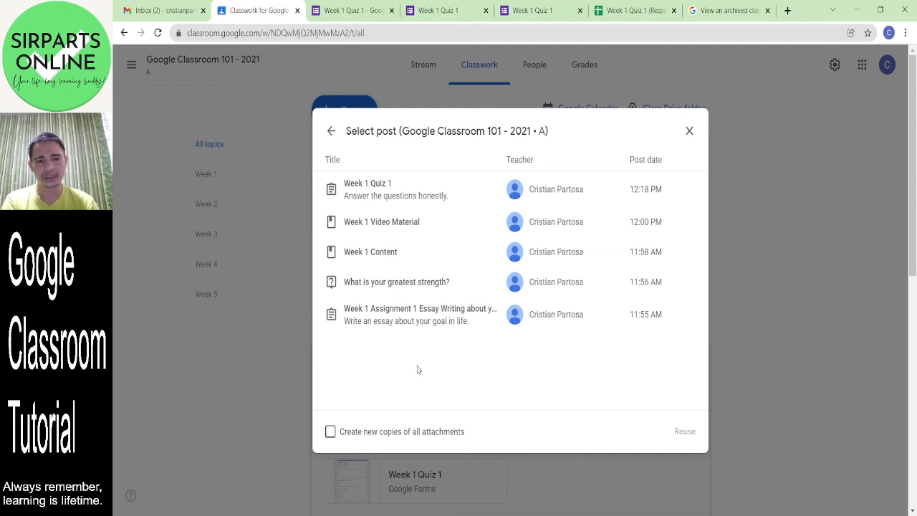
{"action": "left_click", "coordinate": [402, 290]}
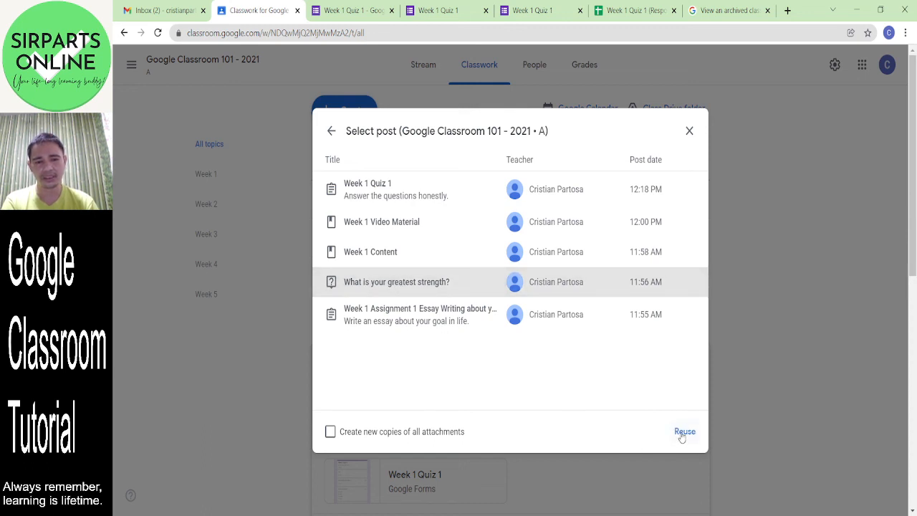
{"action": "left_click", "coordinate": [683, 434]}
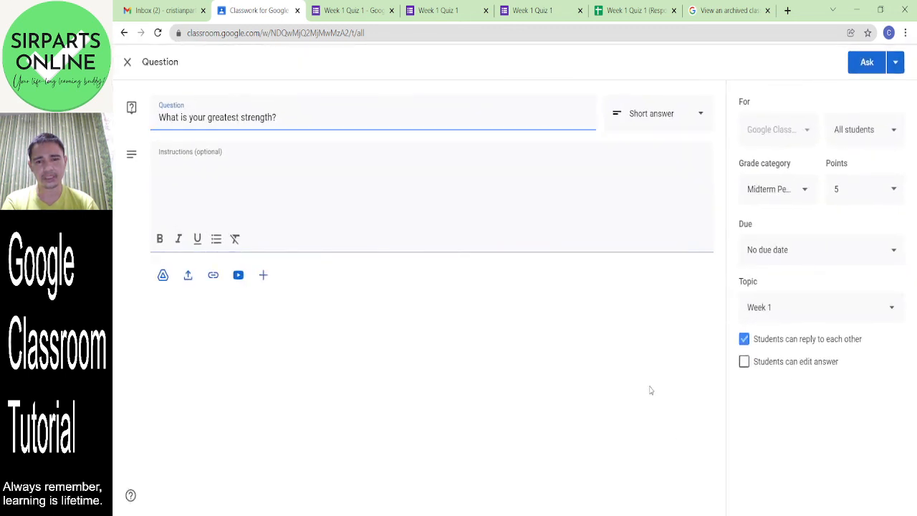
- File the question under Week 2 and reword it to 'What can you say about our week 1 activities?'
{"action": "left_click", "coordinate": [826, 313]}
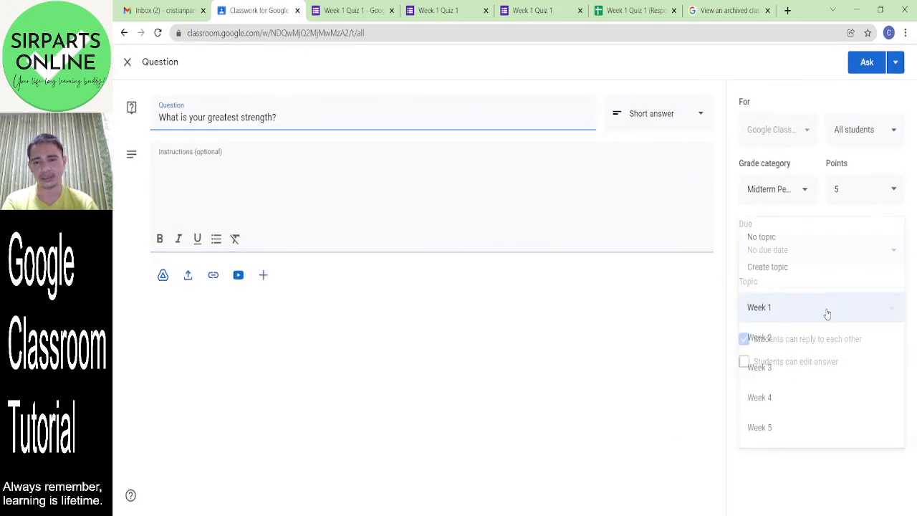
{"action": "left_click", "coordinate": [799, 347]}
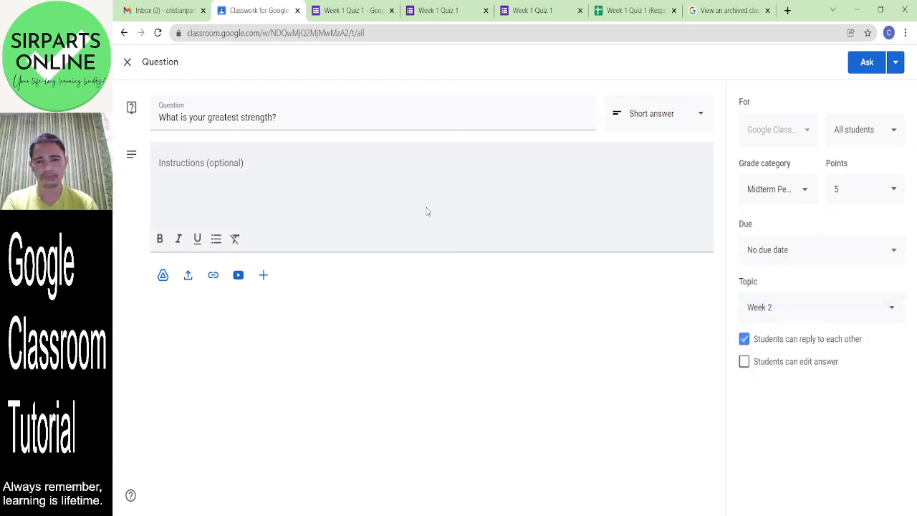
{"action": "left_click", "coordinate": [241, 119]}
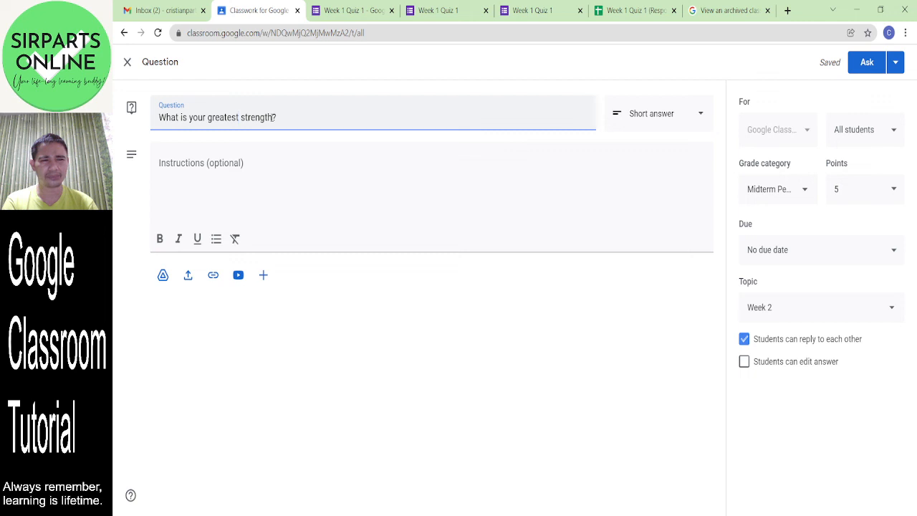
{"action": "left_click_drag", "start_coordinate": [273, 117], "coordinate": [188, 118]}
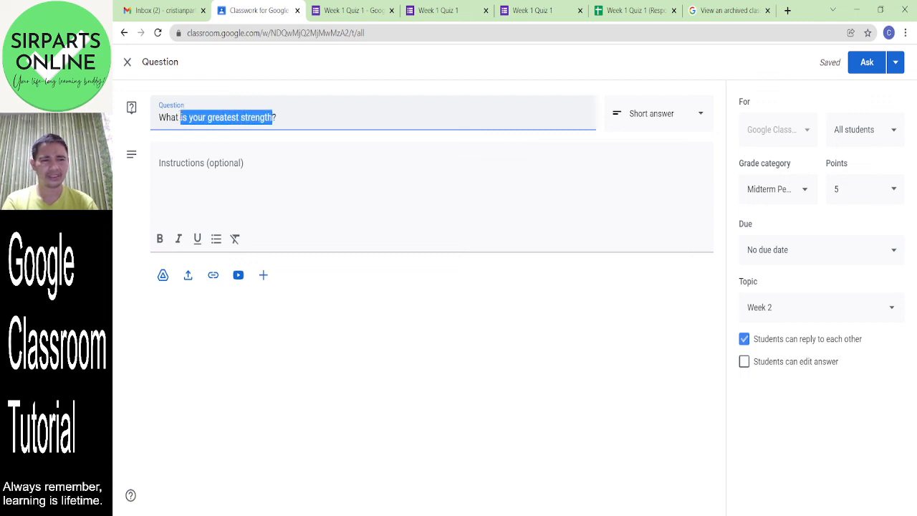
{"action": "type", "text": "c"}
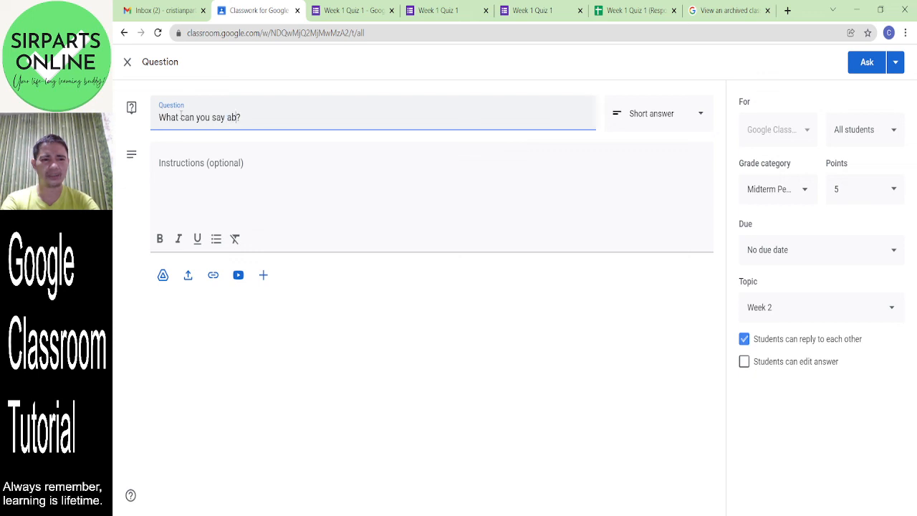
{"action": "type", "text": "an you say abour "}
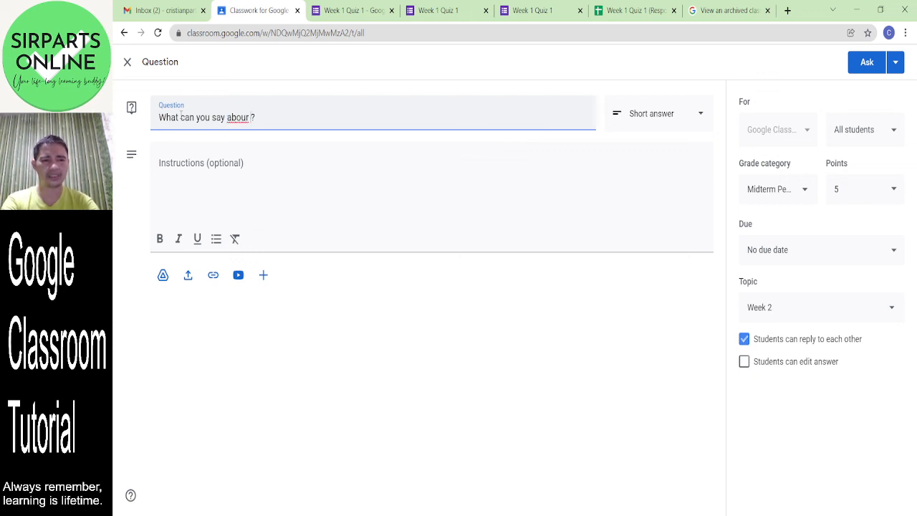
{"action": "type", "text": "we"}
{"action": "key", "text": "BackSpace"}
{"action": "key", "text": "BackSpace"}
{"action": "type", "text": "t ou"}
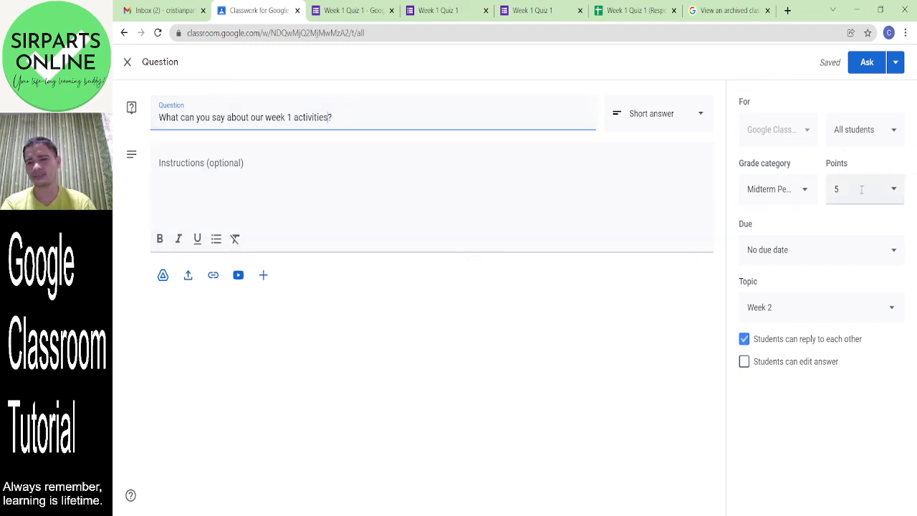
- Set the due date to Dec 20, 2021 and post the question
{"action": "left_click", "coordinate": [800, 250]}
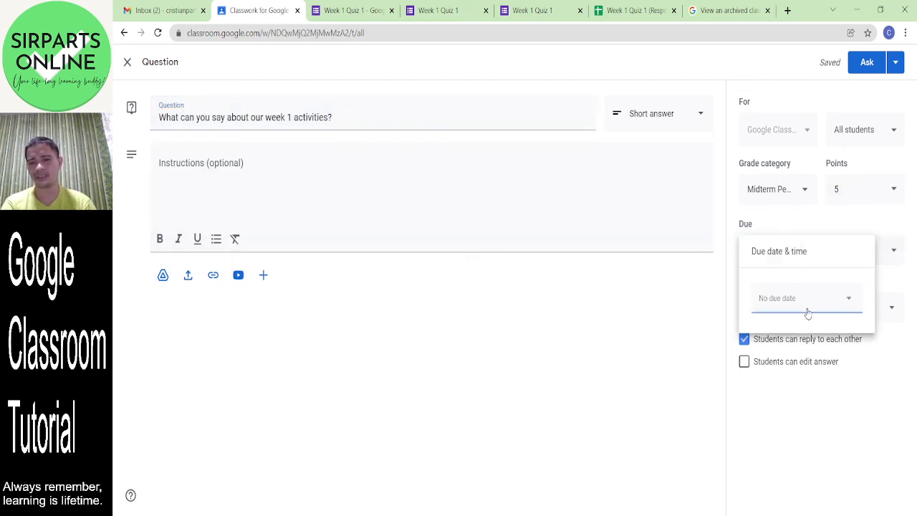
{"action": "left_click", "coordinate": [807, 309]}
{"action": "left_click", "coordinate": [780, 416]}
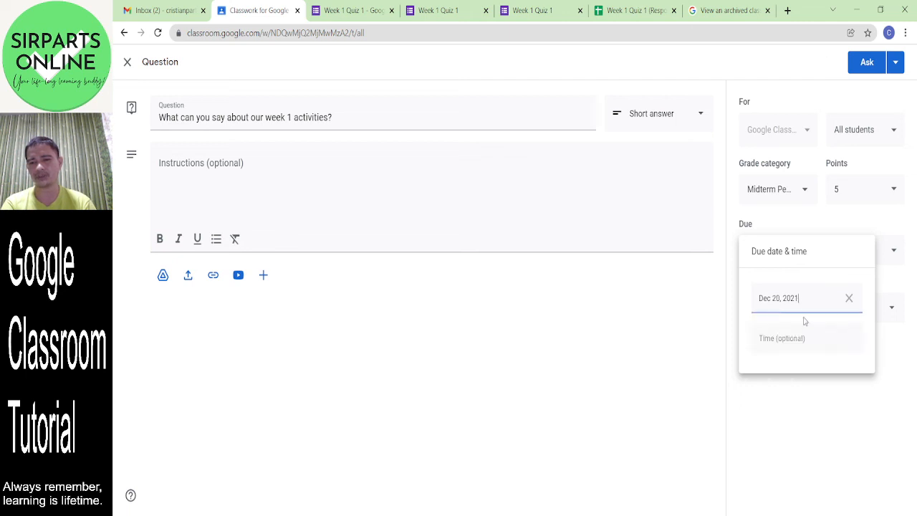
{"action": "left_click", "coordinate": [657, 357]}
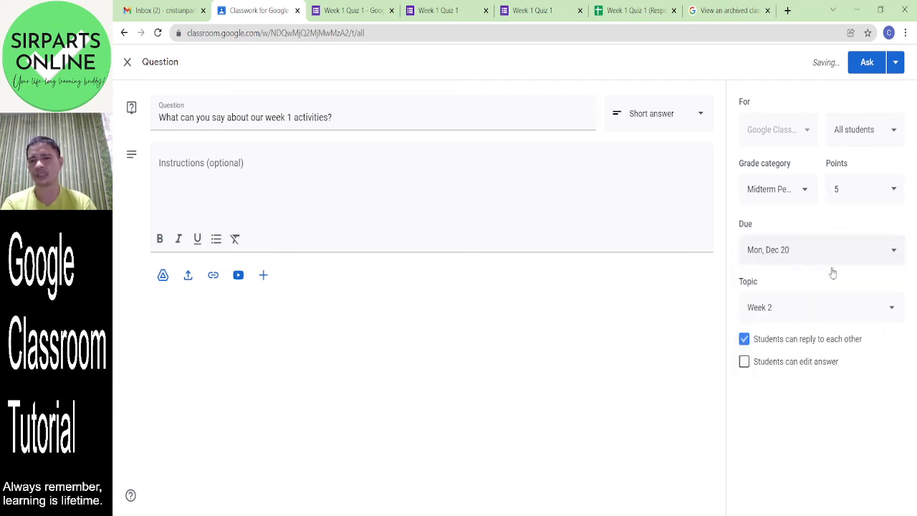
{"action": "left_click", "coordinate": [869, 63]}
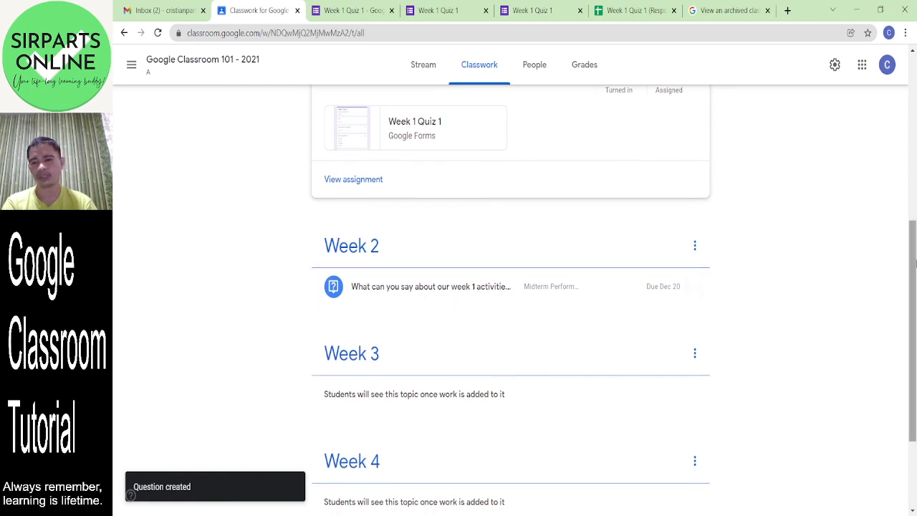
{"action": "left_click_drag", "start_coordinate": [914, 263], "coordinate": [911, 66]}
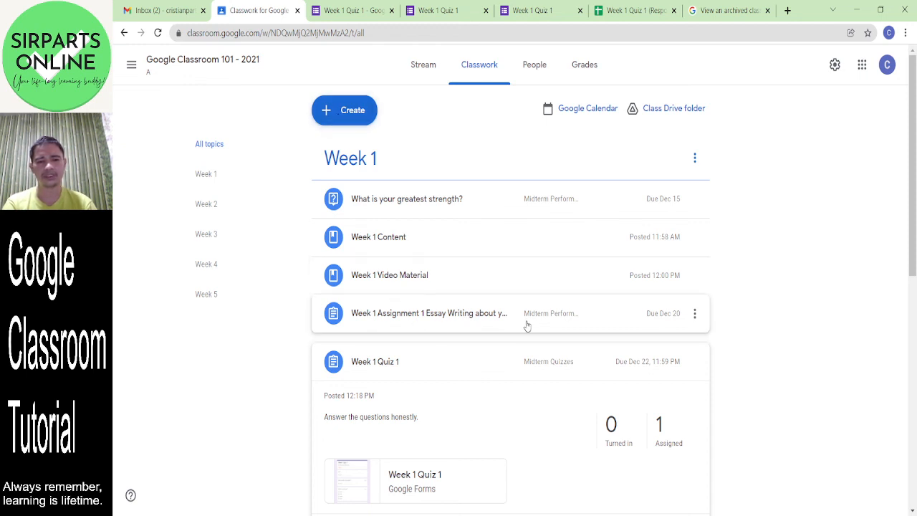
{"action": "left_click", "coordinate": [695, 315]}
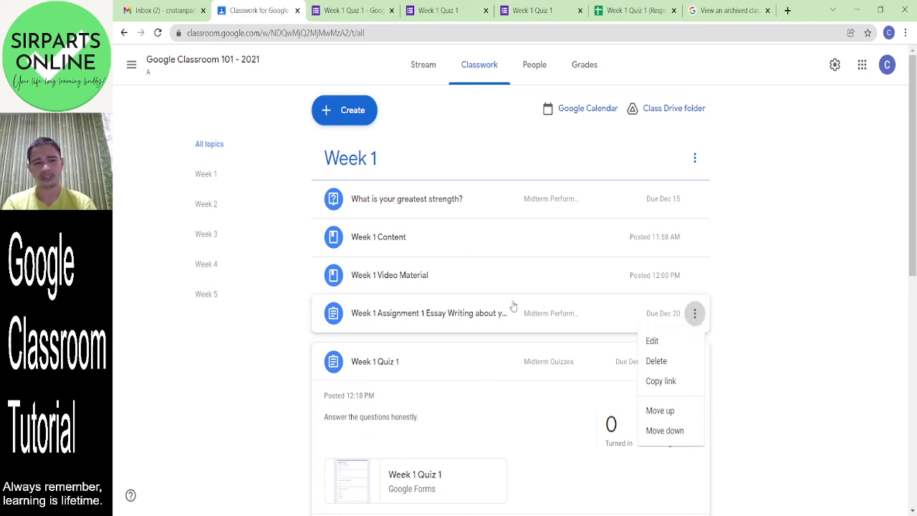
{"action": "left_click", "coordinate": [352, 113]}
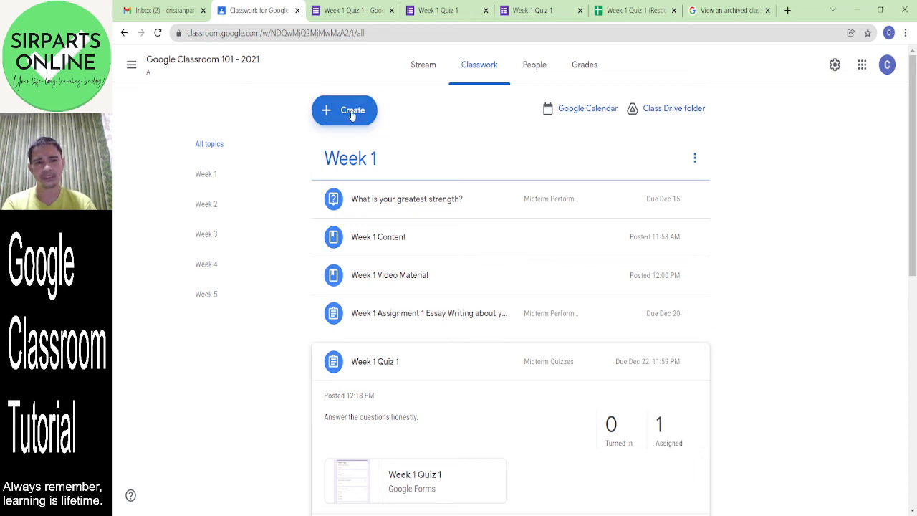
- Reuse the Week 1 Assignment 1 Essay Writing post as a new draft
{"action": "left_click", "coordinate": [352, 113]}
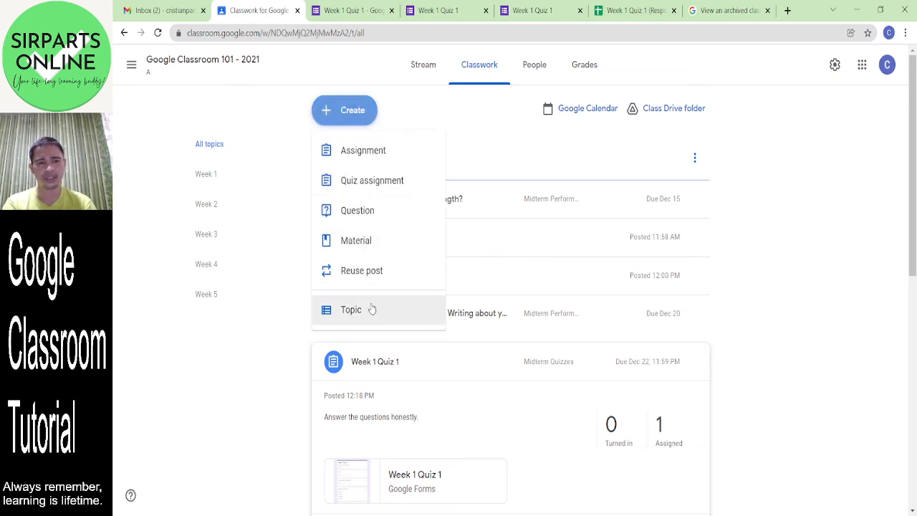
{"action": "left_click", "coordinate": [368, 271]}
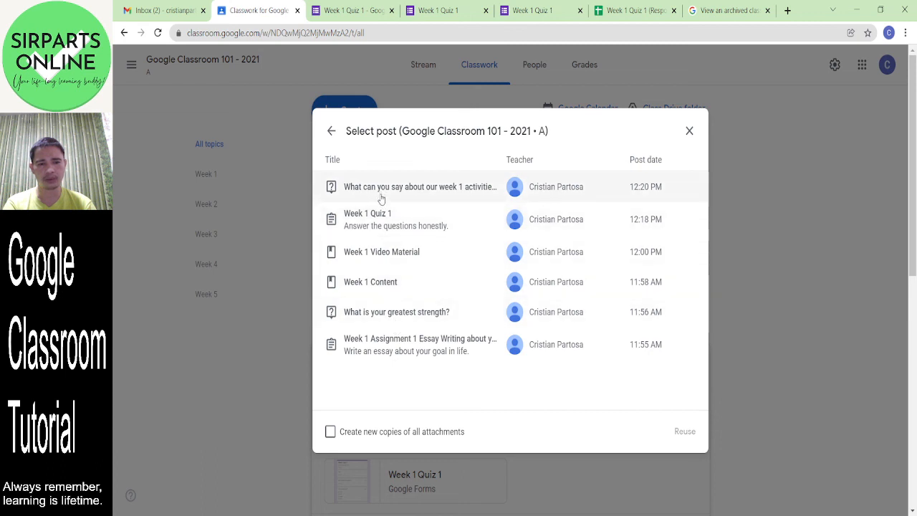
{"action": "left_click", "coordinate": [419, 352]}
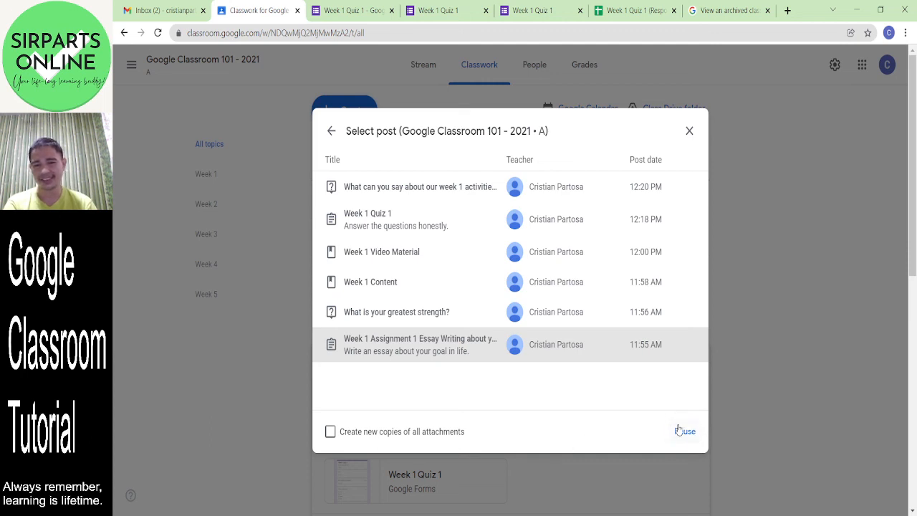
{"action": "left_click", "coordinate": [681, 431]}
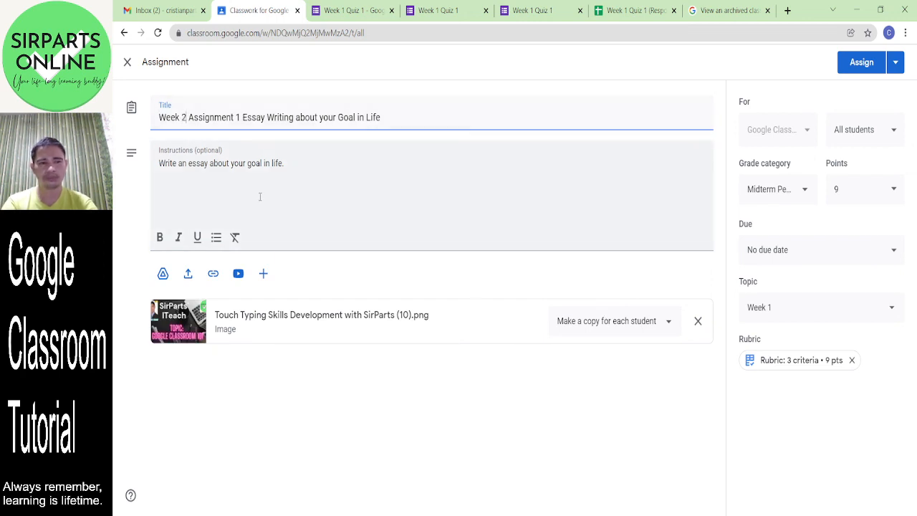
- Renumber the title to Assignment 2 and replace its old essay wording with resume text
{"action": "left_click", "coordinate": [238, 117]}
{"action": "key", "text": "BackSpace"}
{"action": "key", "text": "BackSpace"}
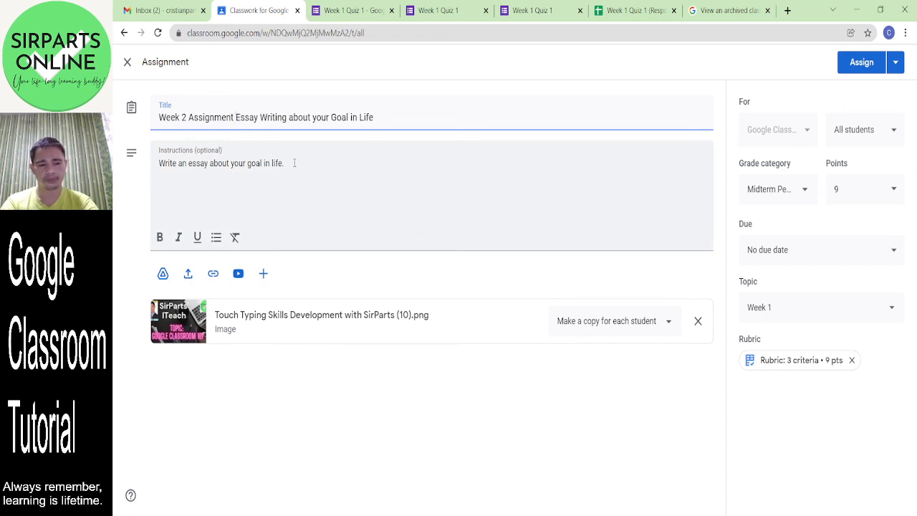
{"action": "type", "text": "2"}
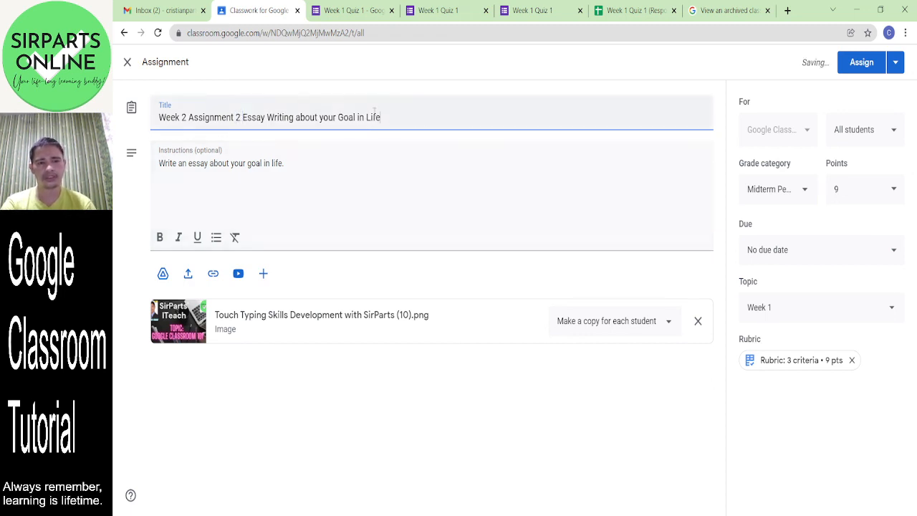
{"action": "left_click_drag", "start_coordinate": [380, 117], "coordinate": [242, 119]}
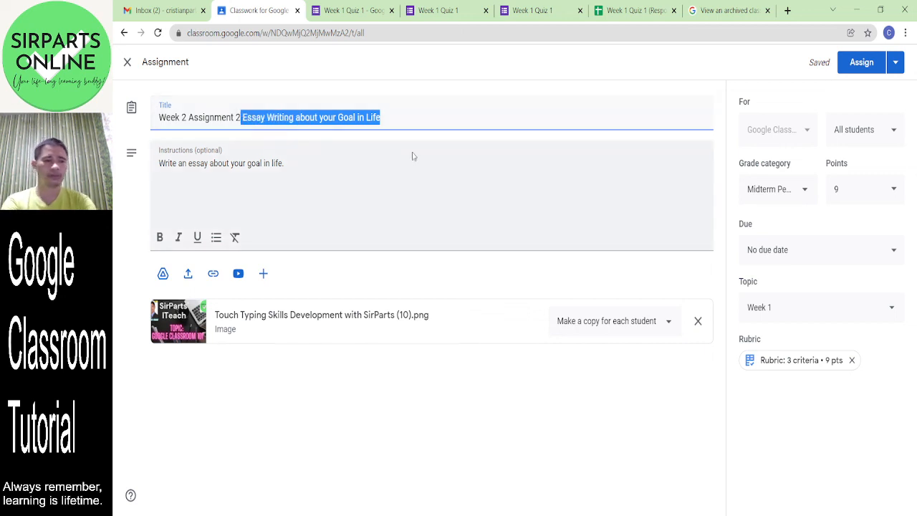
{"action": "key", "text": "BackSpace"}
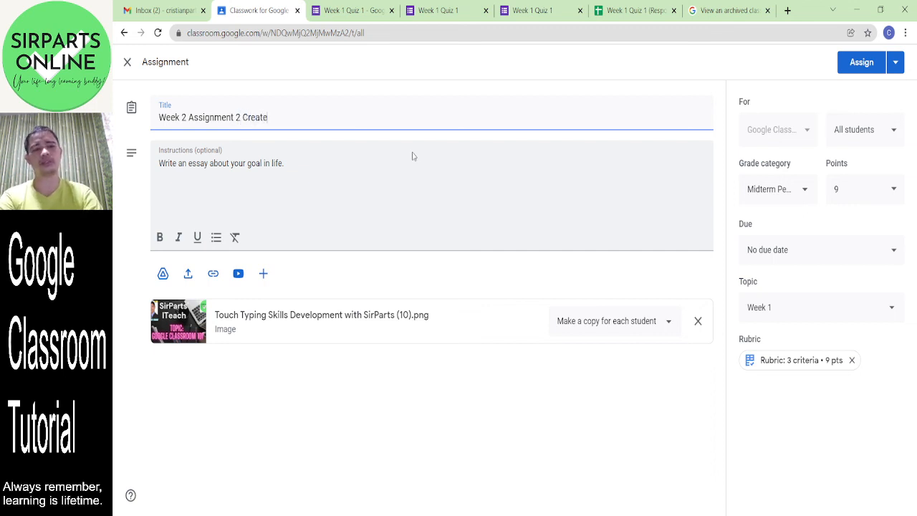
{"action": "type", "text": "Create a "}
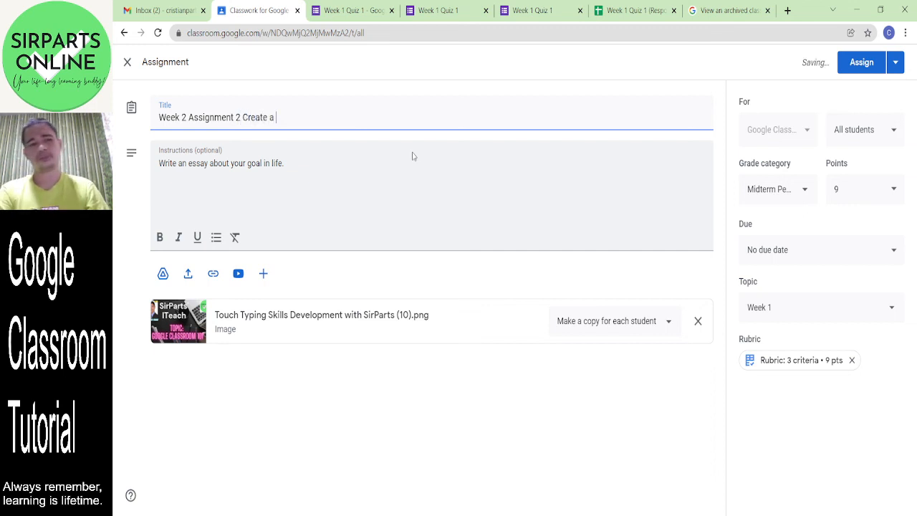
{"action": "type", "text": "Good Doc"}
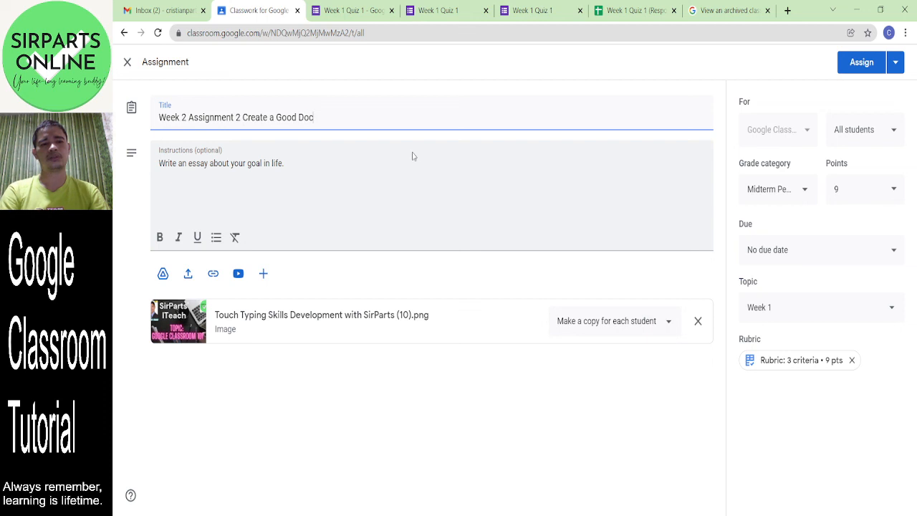
{"action": "key", "text": "BackSpace"}
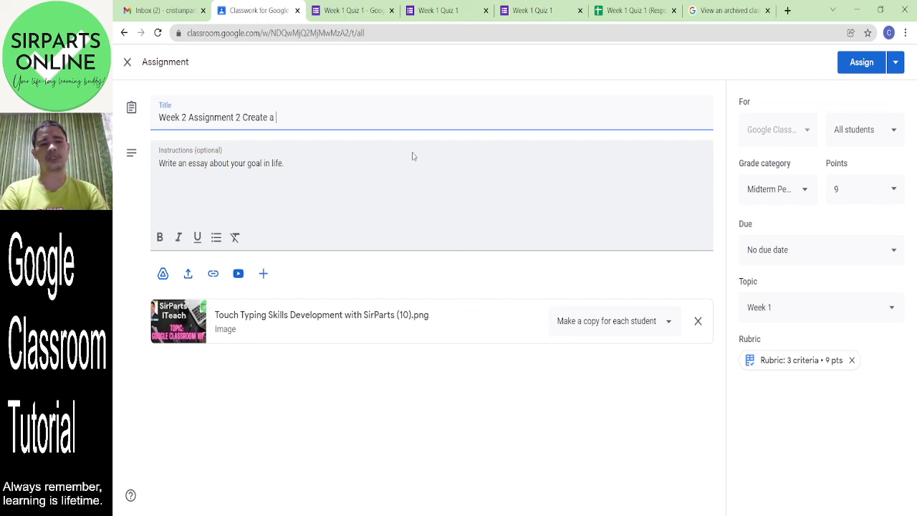
{"action": "type", "text": "Resume"}
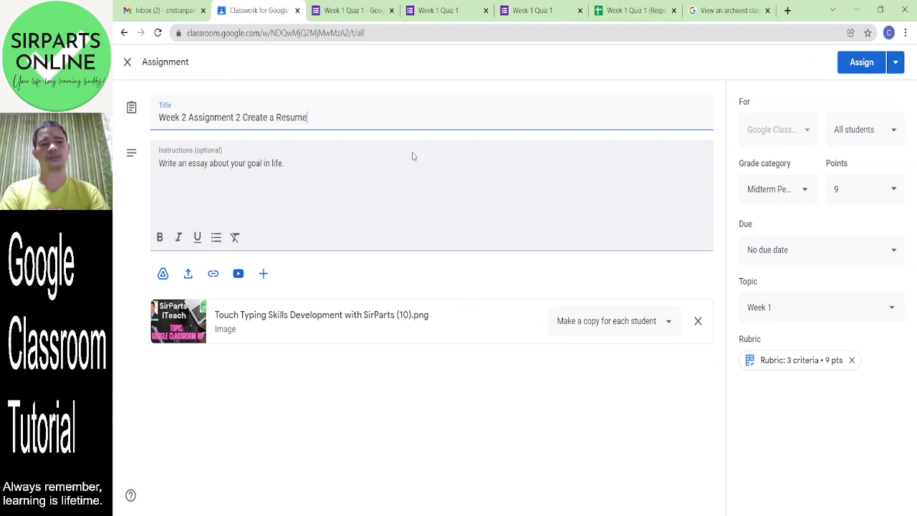
{"action": "type", "text": " using google docs"}
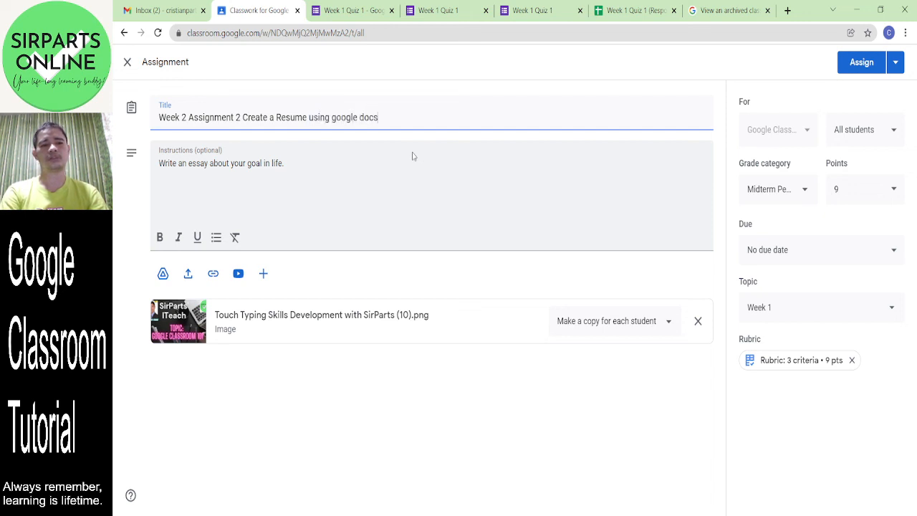
- Replace the instructions with 'Create a Resume using google docs.'
{"action": "left_click", "coordinate": [313, 168]}
{"action": "left_click_drag", "start_coordinate": [312, 168], "coordinate": [151, 169]}
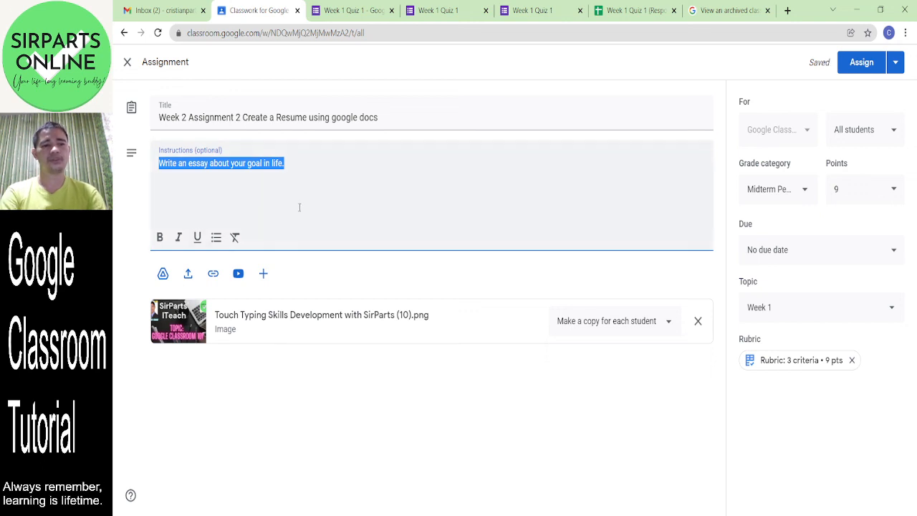
{"action": "type", "text": "Create a "}
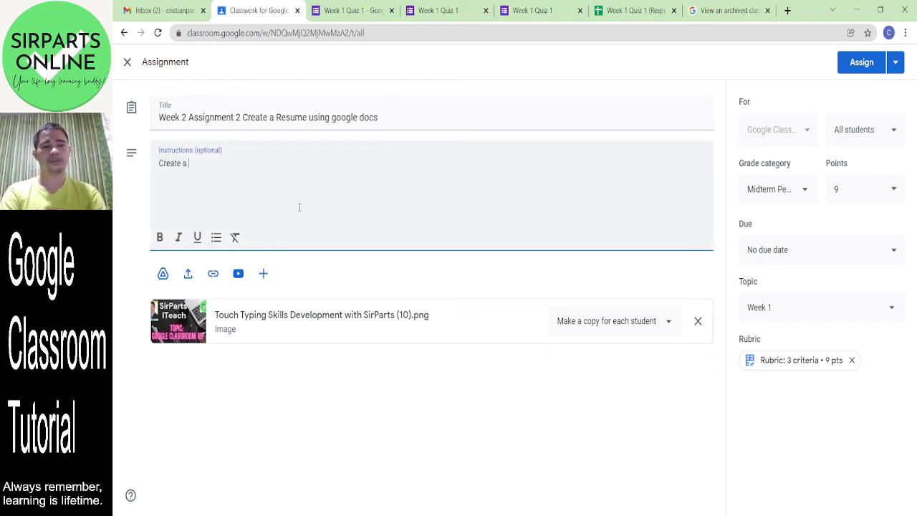
{"action": "type", "text": "Resume usi"}
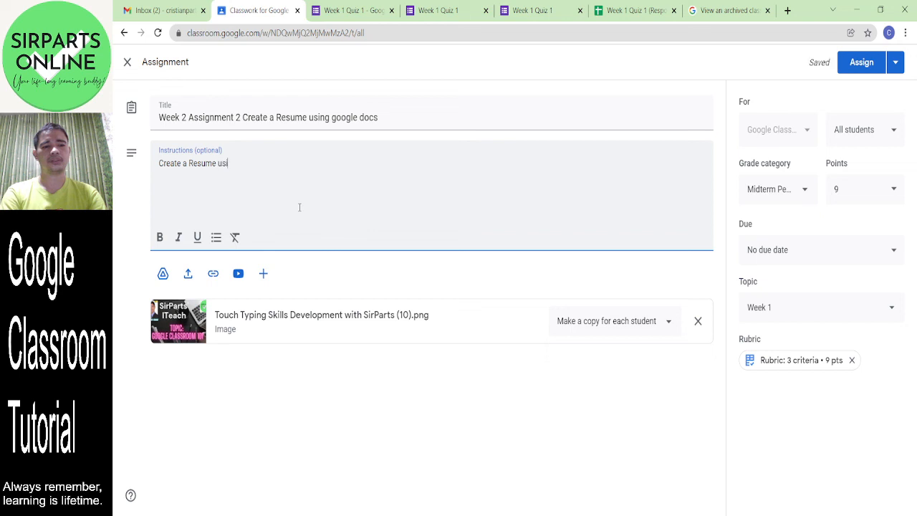
{"action": "type", "text": "ng google docs."}
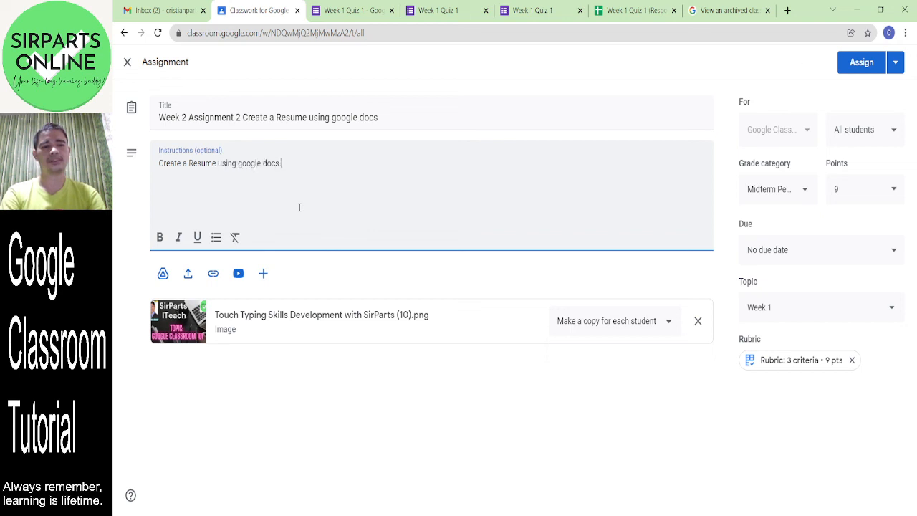
- Change the title ending to 'Resume Writing', giving 'Week 2 Assignment 2 Resume Writing'
{"action": "left_click", "coordinate": [280, 118]}
{"action": "left_click_drag", "start_coordinate": [381, 118], "coordinate": [245, 115]}
{"action": "key", "text": "BackSpace"}
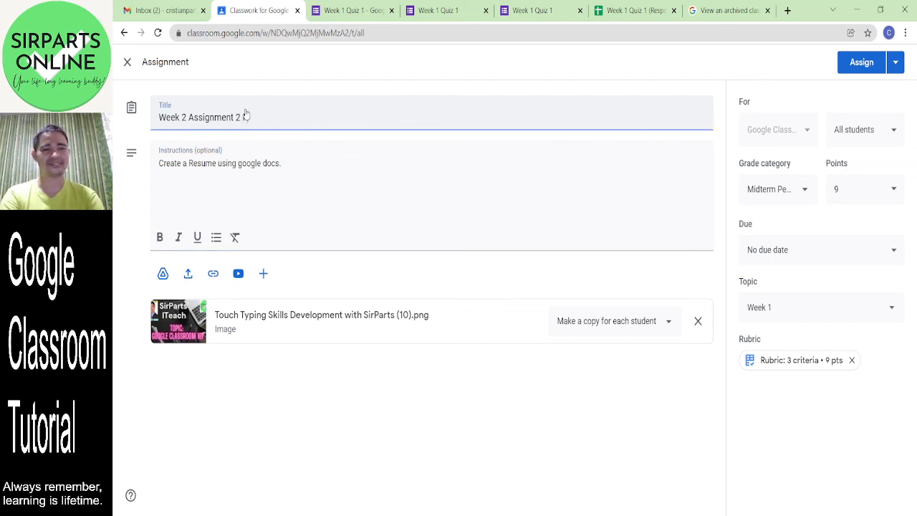
{"action": "type", "text": "Resume "}
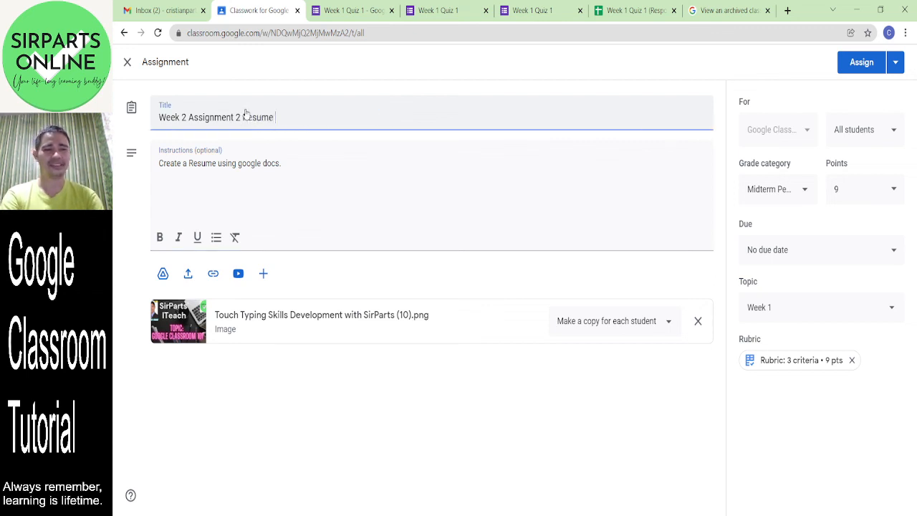
{"action": "type", "text": "Writing"}
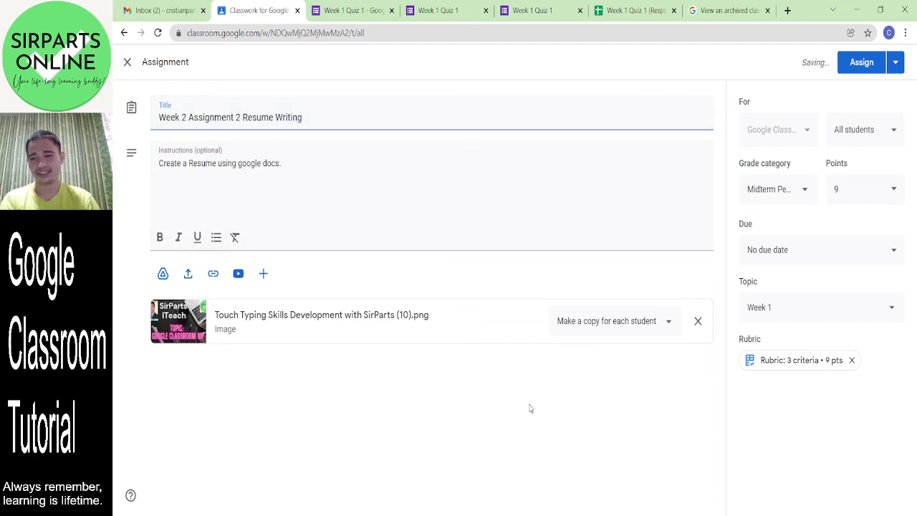
{"action": "left_click", "coordinate": [554, 415]}
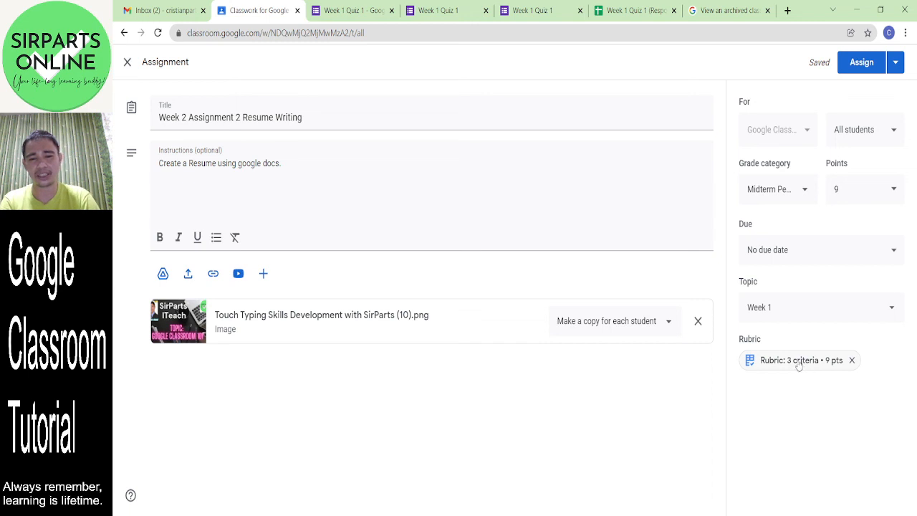
- Remove the Touch Typing Skills Development with SirParts (10).png attachment and attach a new blank Google Doc
{"action": "left_click", "coordinate": [697, 322]}
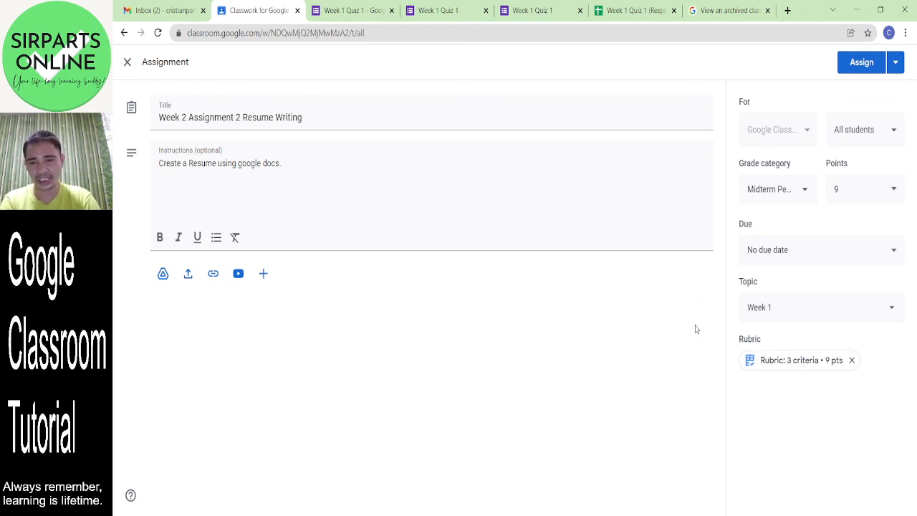
{"action": "left_click", "coordinate": [263, 278]}
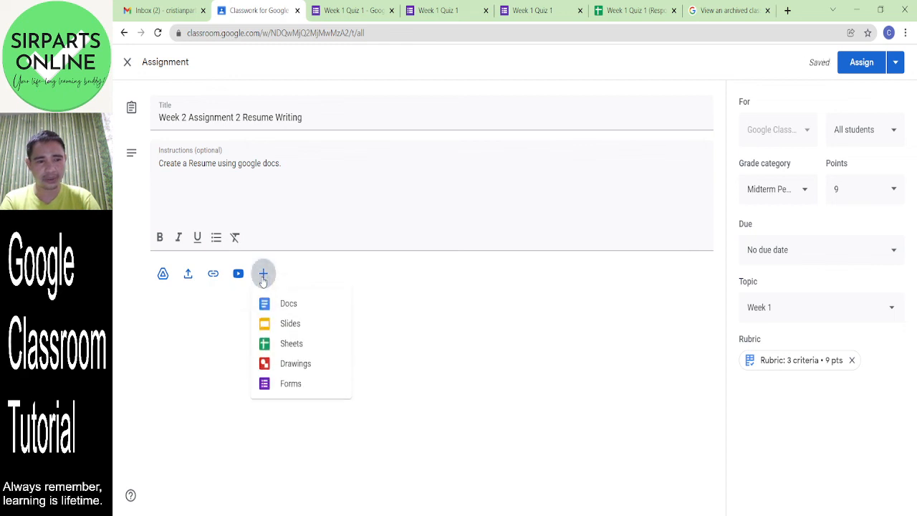
{"action": "left_click", "coordinate": [290, 307]}
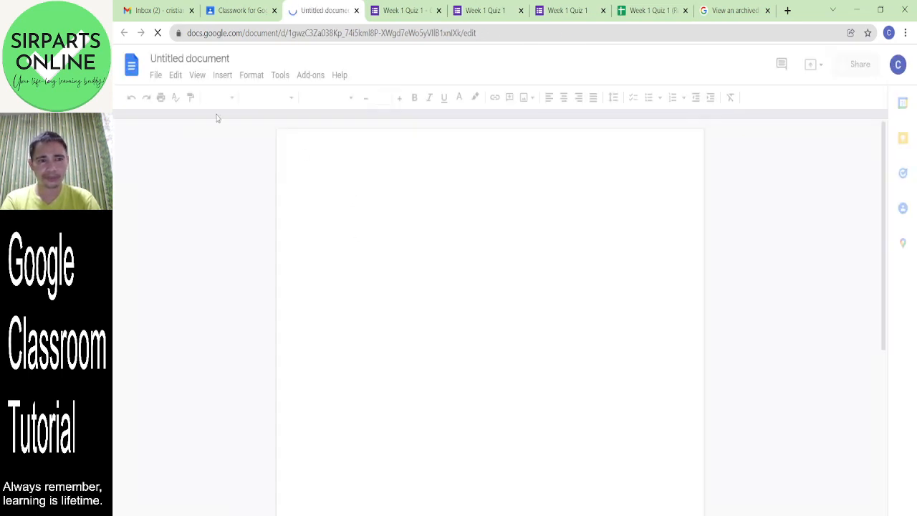
- Create a new document from the Resume Serif template
{"action": "left_click", "coordinate": [157, 76]}
{"action": "mouse_move", "coordinate": [220, 132]}
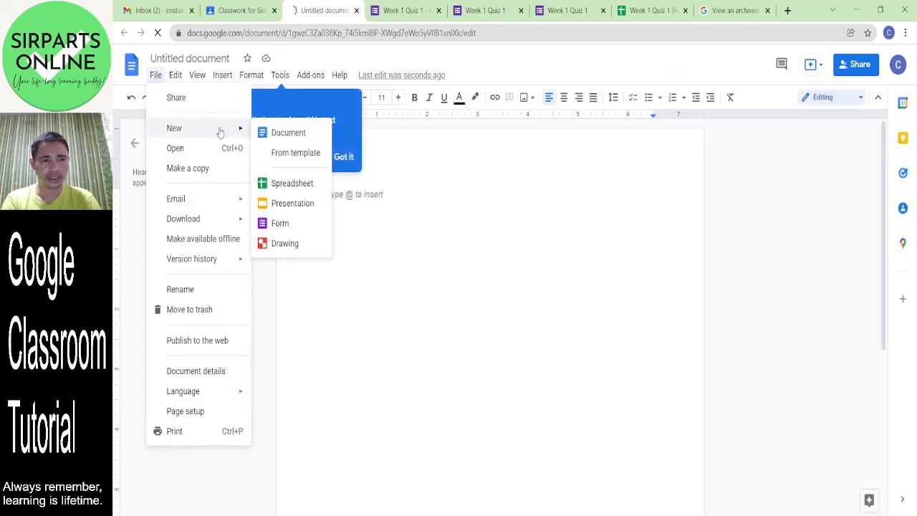
{"action": "left_click", "coordinate": [306, 157]}
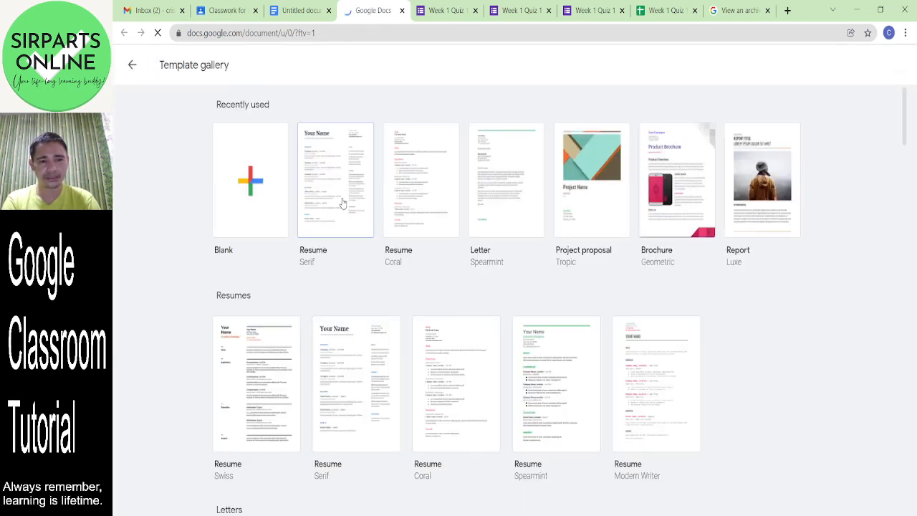
{"action": "left_click", "coordinate": [343, 204]}
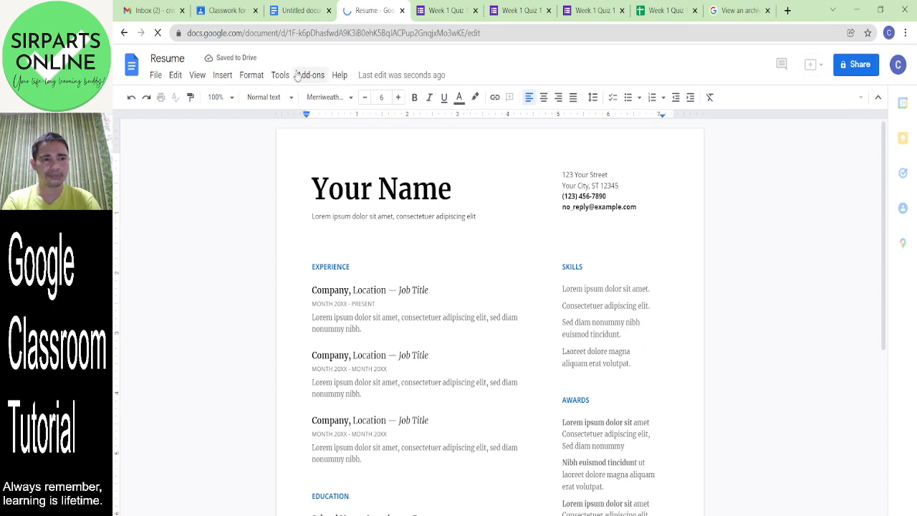
- Close the extra blank untitled document tab and get back to the Classroom assignment
{"action": "left_click", "coordinate": [308, 13]}
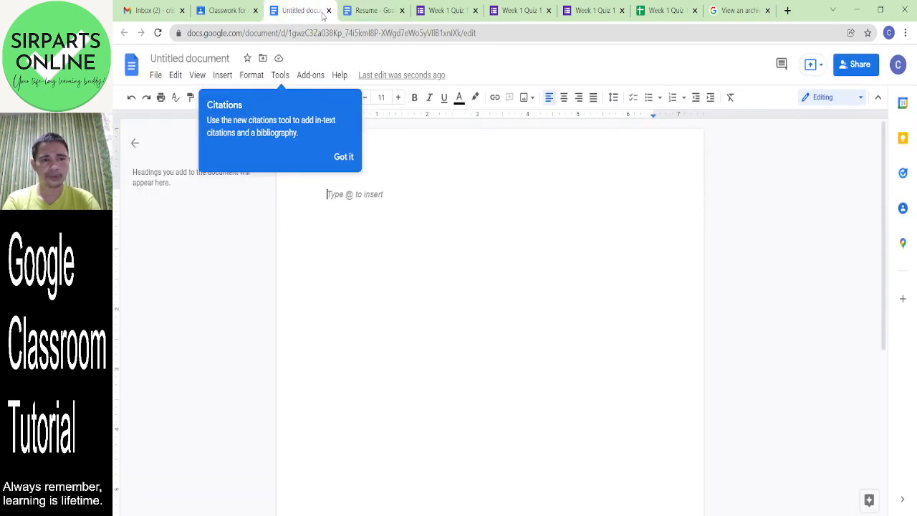
{"action": "left_click", "coordinate": [329, 10]}
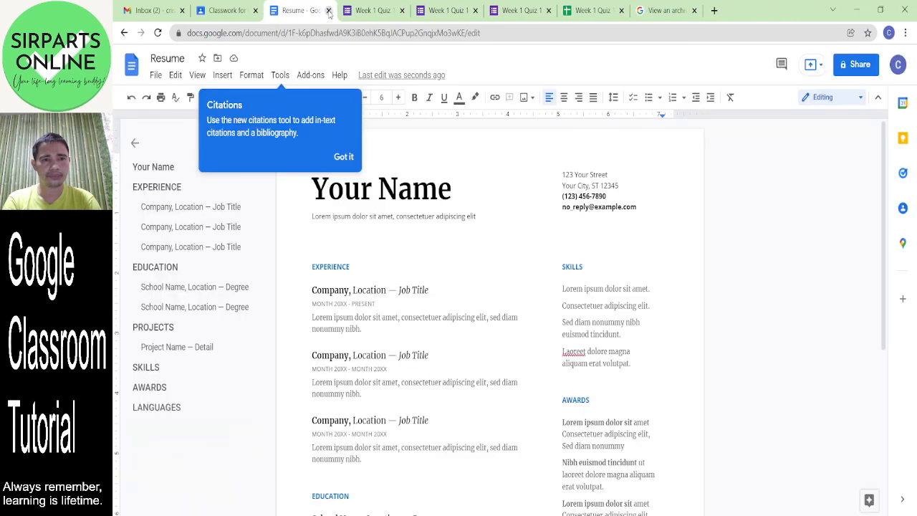
{"action": "left_click", "coordinate": [419, 270]}
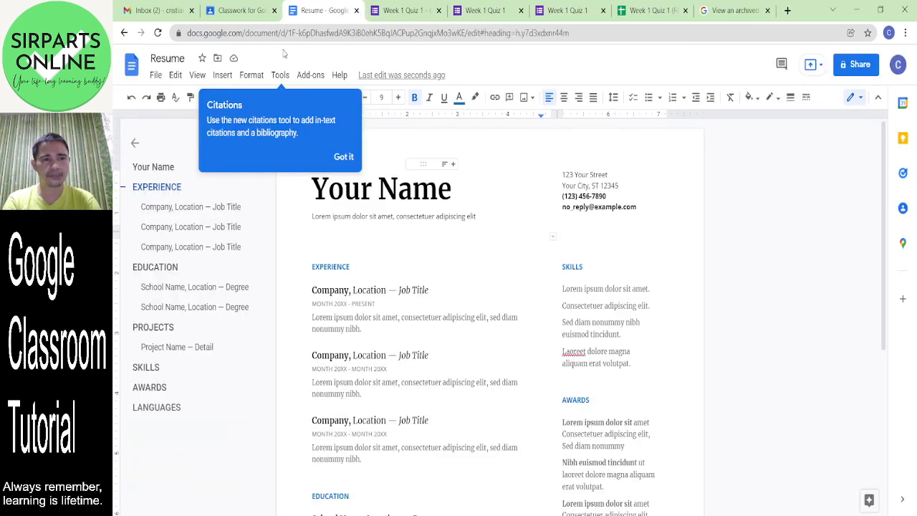
{"action": "left_click", "coordinate": [242, 13]}
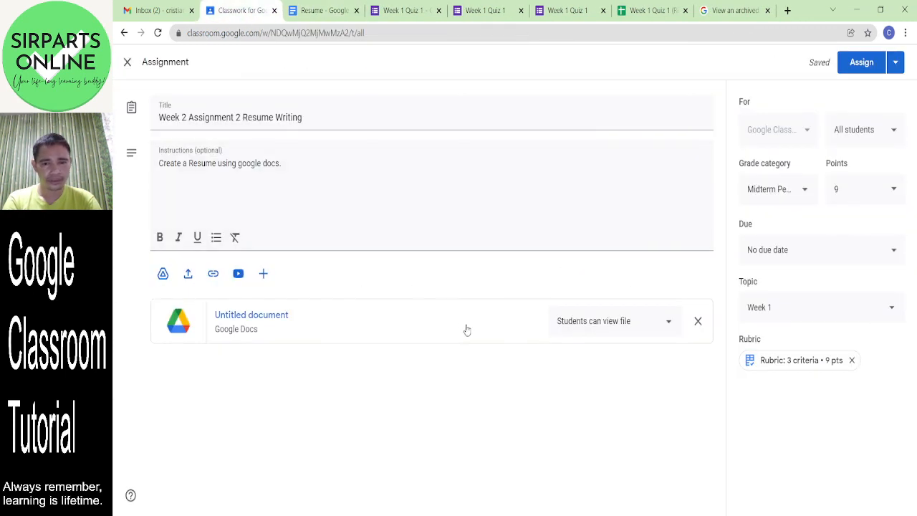
- Change the attached doc from 'Students can view file' to 'Make a copy for each student'
{"action": "left_click", "coordinate": [646, 323]}
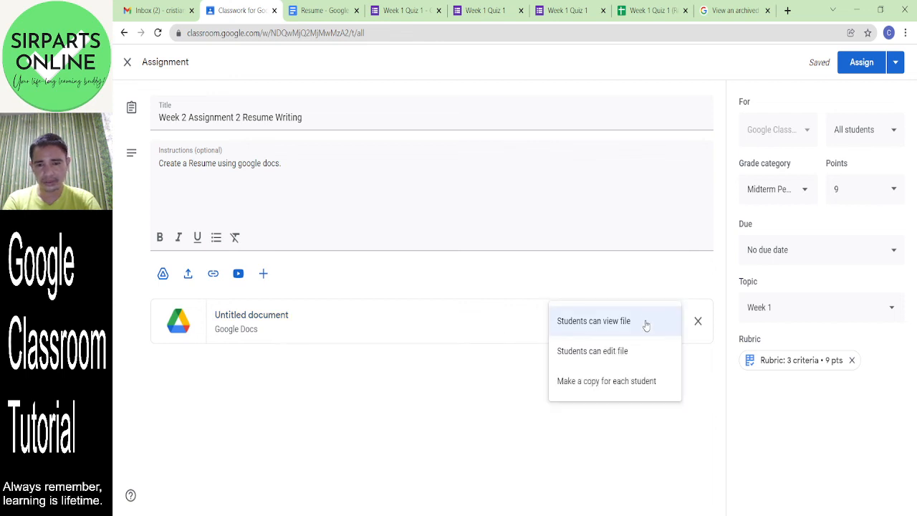
{"action": "left_click", "coordinate": [628, 387]}
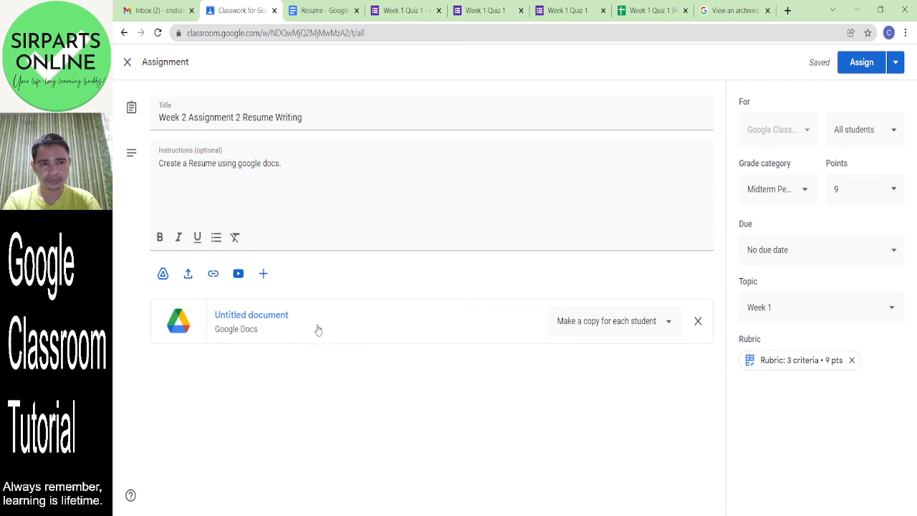
- Copy the entire Serif resume and paste it into the attached untitled document
{"action": "left_click", "coordinate": [255, 316]}
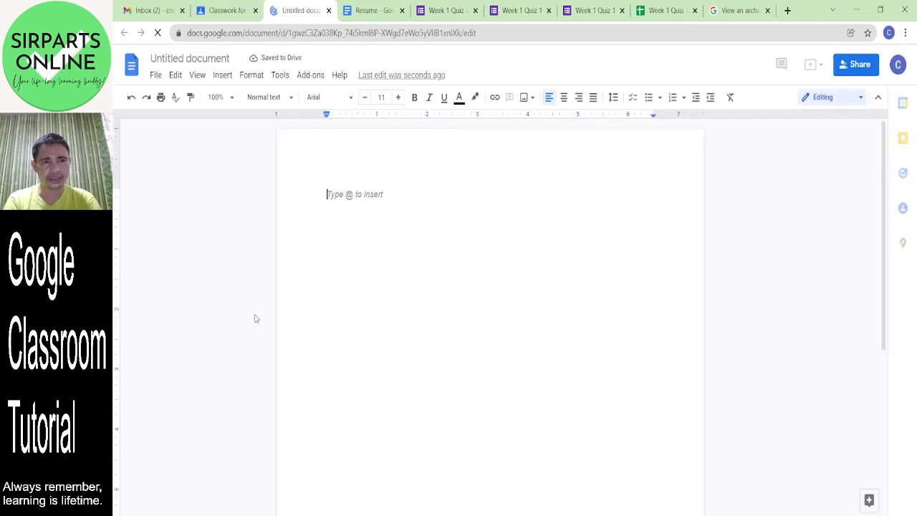
{"action": "left_click", "coordinate": [371, 8]}
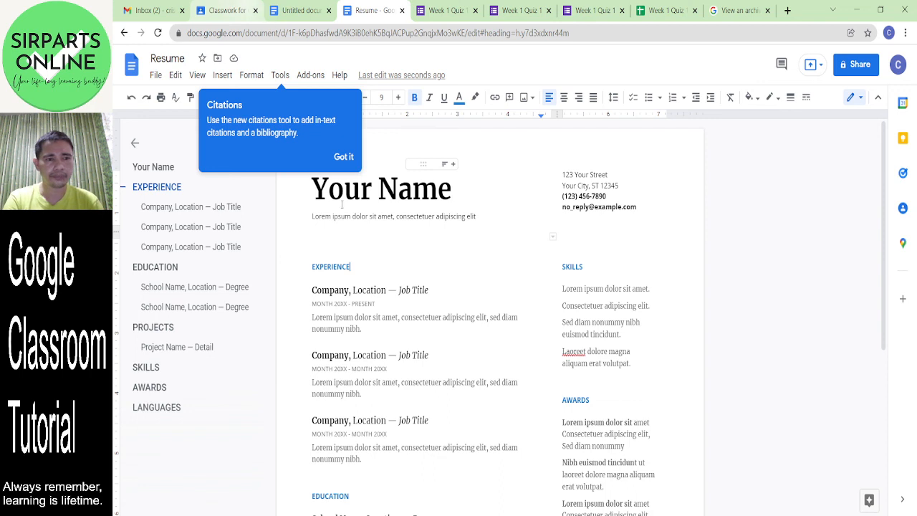
{"action": "key", "text": "ctrl+a"}
{"action": "right_click", "coordinate": [455, 334]}
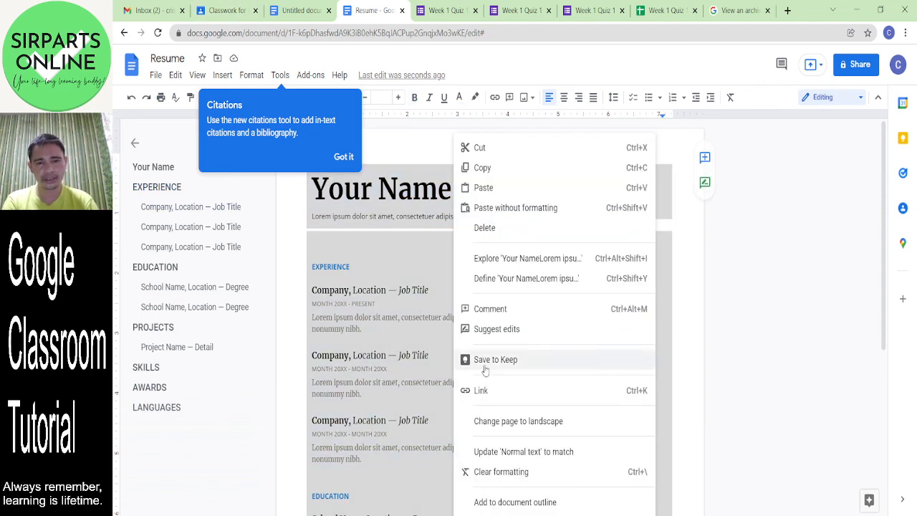
{"action": "left_click", "coordinate": [489, 169]}
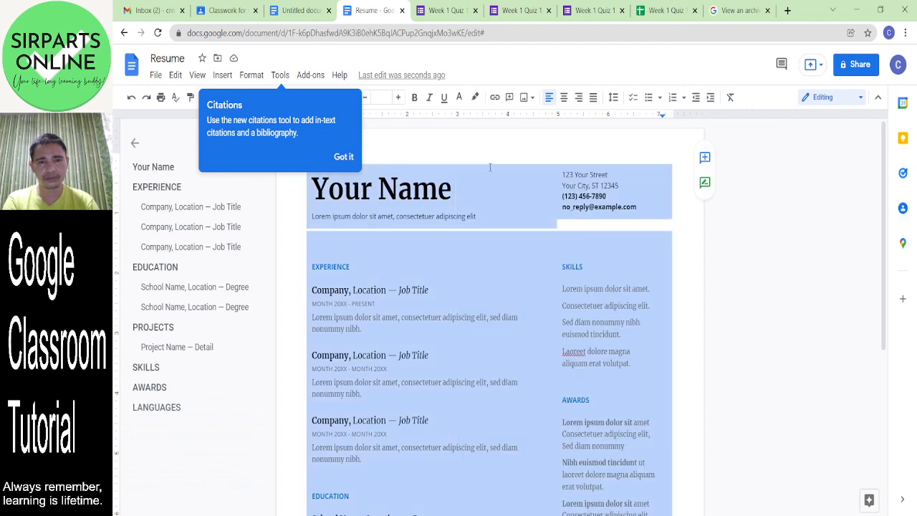
{"action": "left_click", "coordinate": [301, 10]}
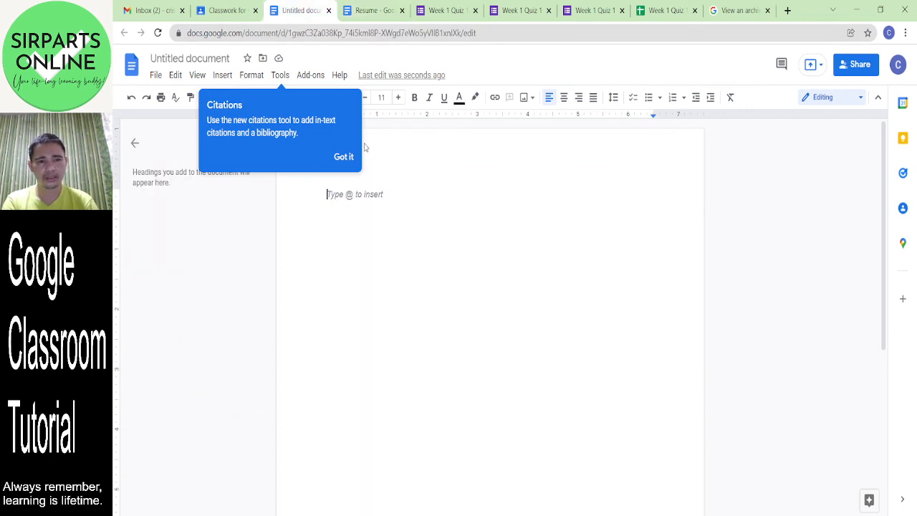
{"action": "right_click", "coordinate": [402, 207]}
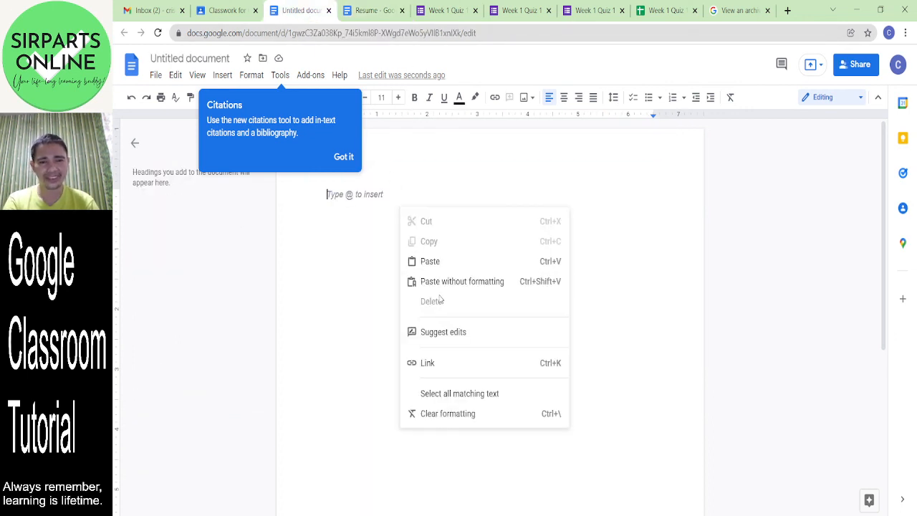
{"action": "left_click", "coordinate": [429, 261]}
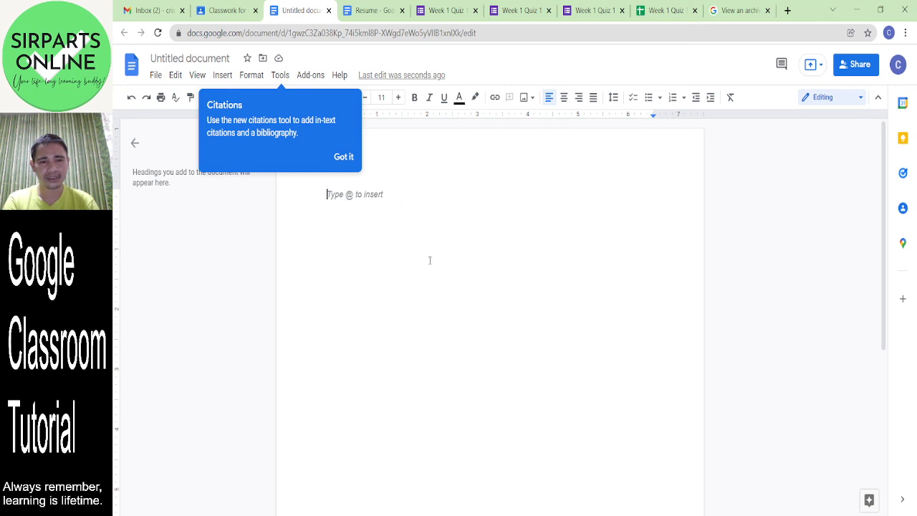
{"action": "left_click", "coordinate": [589, 390]}
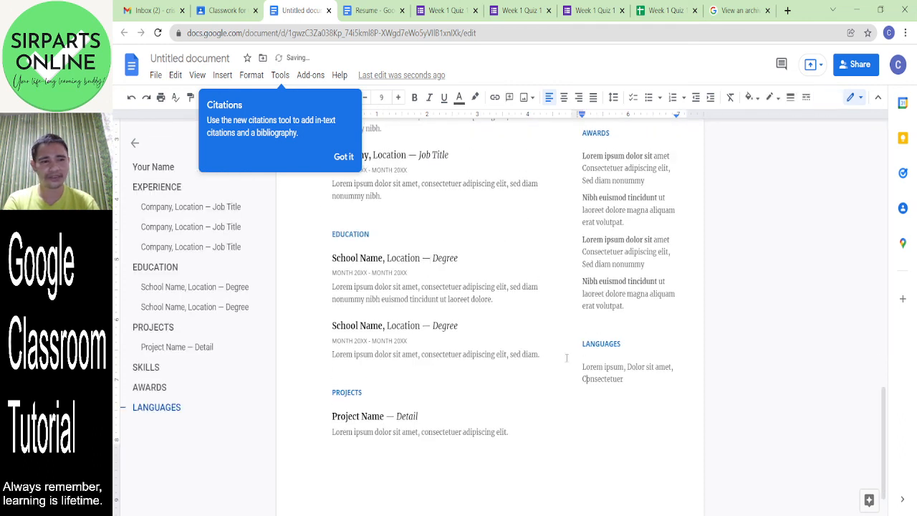
{"action": "left_click", "coordinate": [155, 267]}
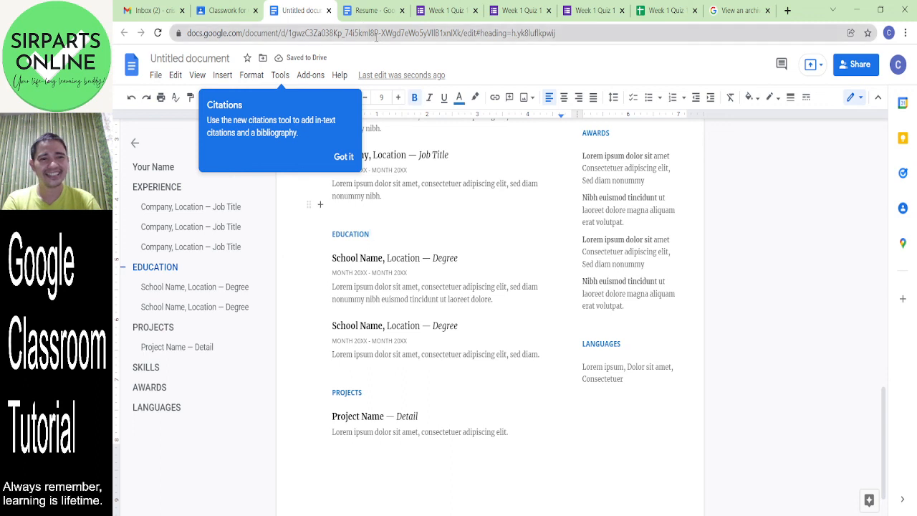
- Rename the document 'Resume Template' and star it
{"action": "left_click", "coordinate": [190, 58]}
{"action": "type", "text": "Sam"}
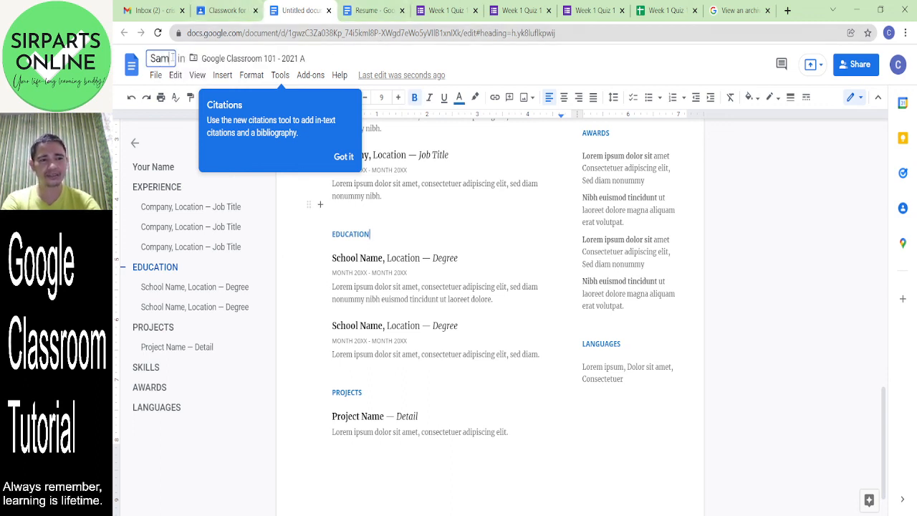
{"action": "type", "text": "ple Resume"}
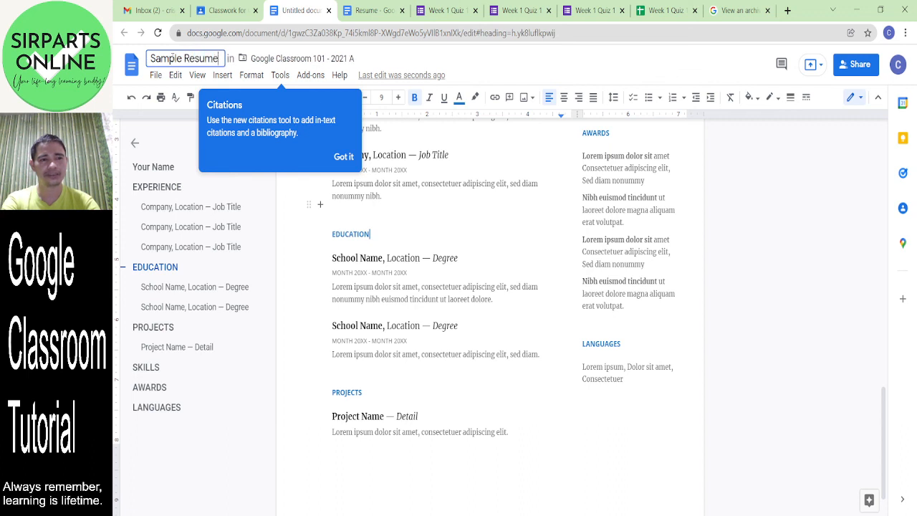
{"action": "key", "text": "BackSpace"}
{"action": "key", "text": "BackSpace"}
{"action": "key", "text": "BackSpace"}
{"action": "key", "text": "BackSpace"}
{"action": "key", "text": "BackSpace"}
{"action": "key", "text": "BackSpace"}
{"action": "key", "text": "BackSpace"}
{"action": "key", "text": "BackSpace"}
{"action": "key", "text": "BackSpace"}
{"action": "key", "text": "BackSpace"}
{"action": "key", "text": "BackSpace"}
{"action": "key", "text": "BackSpace"}
{"action": "key", "text": "BackSpace"}
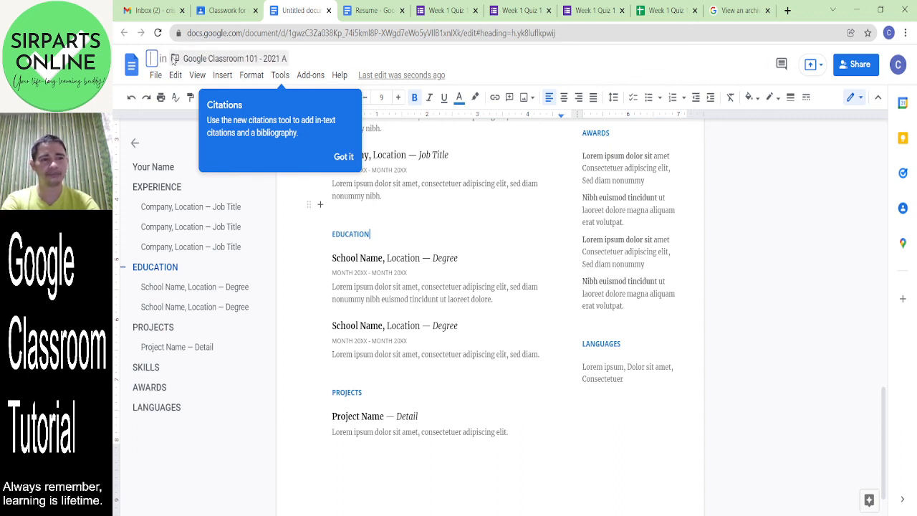
{"action": "type", "text": "Resume Templa"}
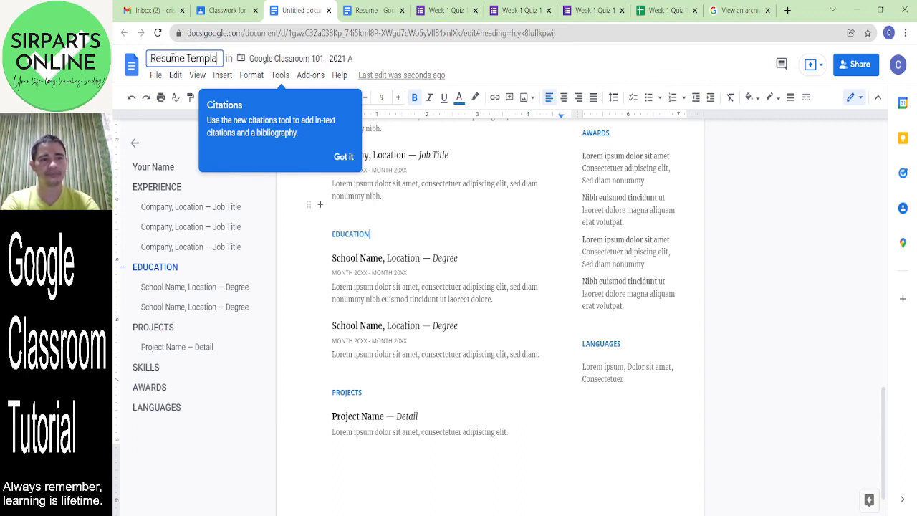
{"action": "type", "text": "te"}
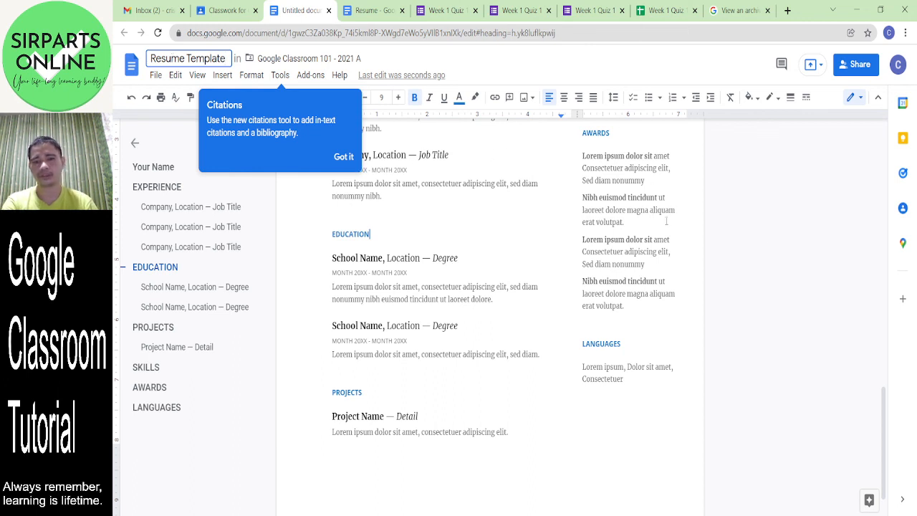
{"action": "left_click", "coordinate": [767, 241]}
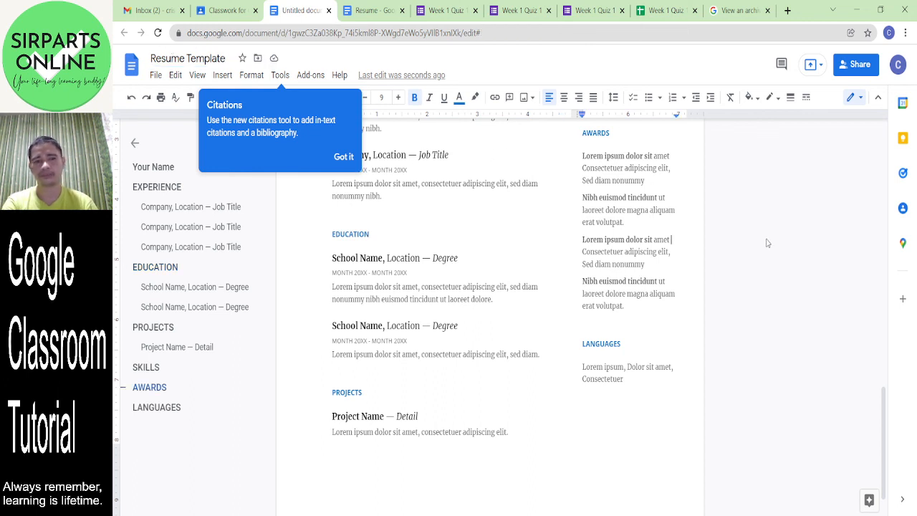
{"action": "left_click", "coordinate": [243, 59]}
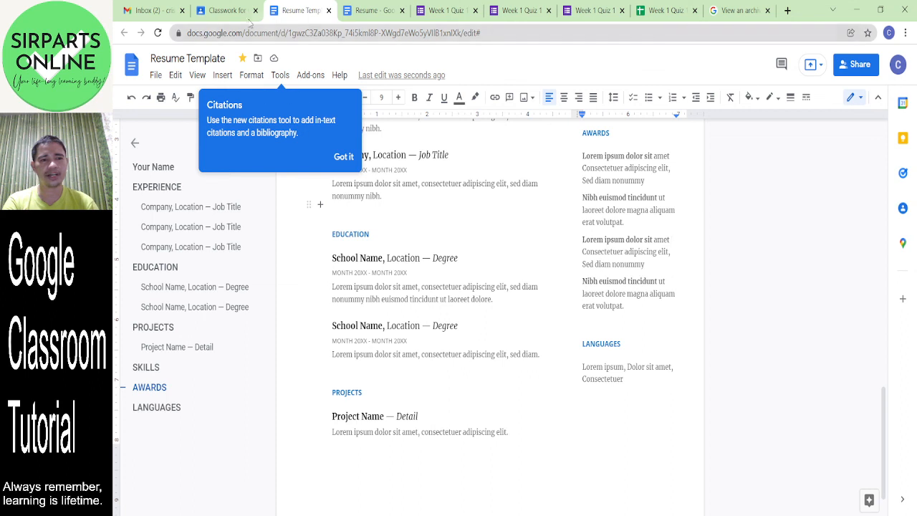
{"action": "left_click", "coordinate": [222, 11]}
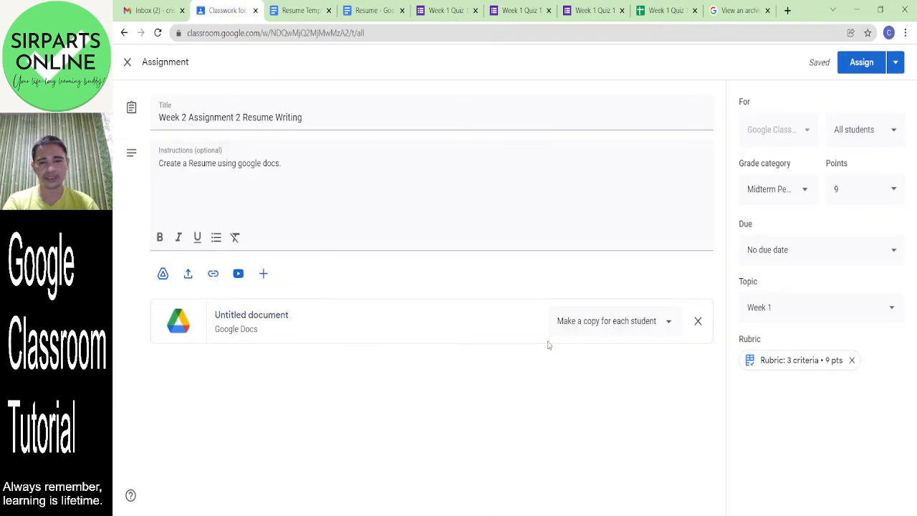
- Set the due date to Dec 28, choose topic Week 2, and assign the post
{"action": "left_click", "coordinate": [834, 263]}
{"action": "left_click", "coordinate": [796, 315]}
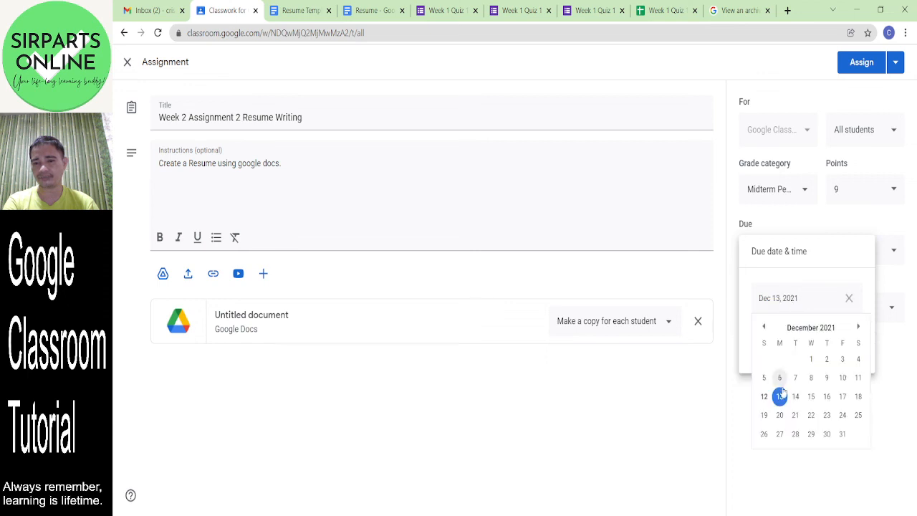
{"action": "left_click", "coordinate": [796, 435]}
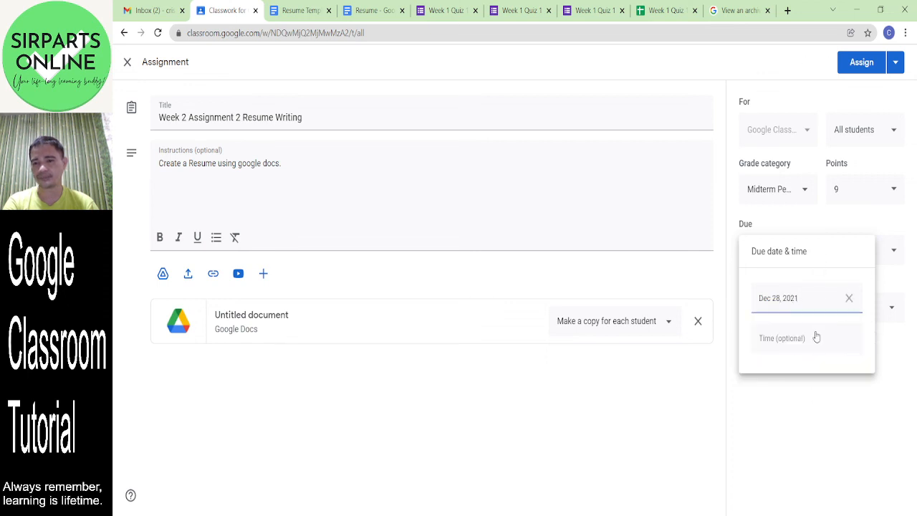
{"action": "left_click", "coordinate": [723, 396]}
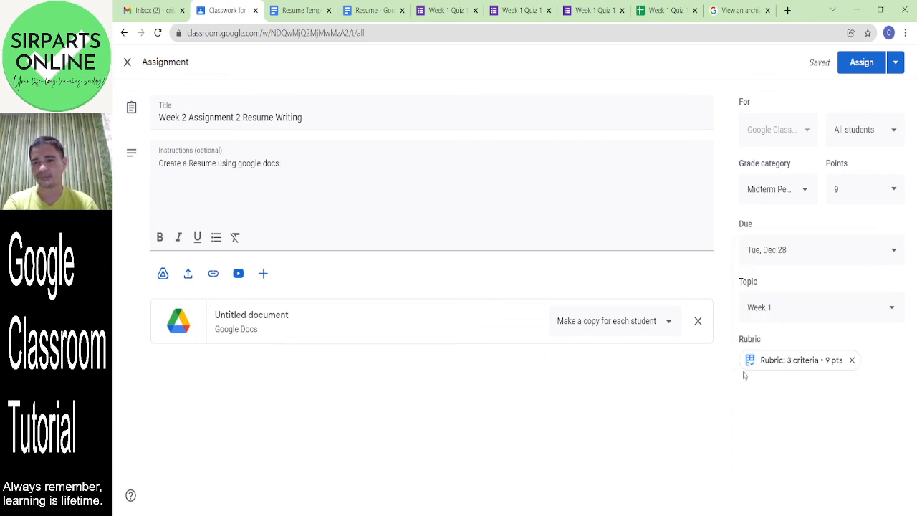
{"action": "left_click", "coordinate": [817, 311]}
{"action": "left_click", "coordinate": [779, 353]}
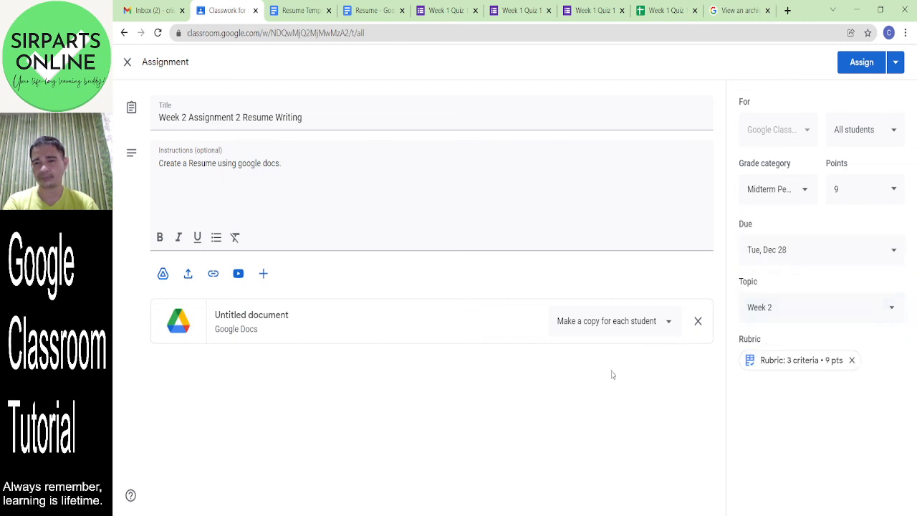
{"action": "left_click", "coordinate": [860, 62]}
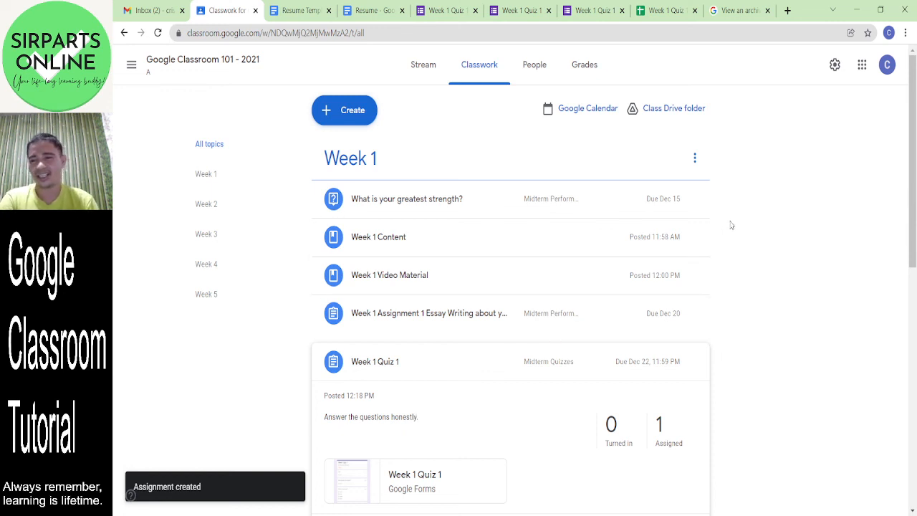
- Move the week 1 activities question above Resume Writing, then open its Resume Template attachment
{"action": "left_click_drag", "start_coordinate": [915, 150], "coordinate": [915, 301]}
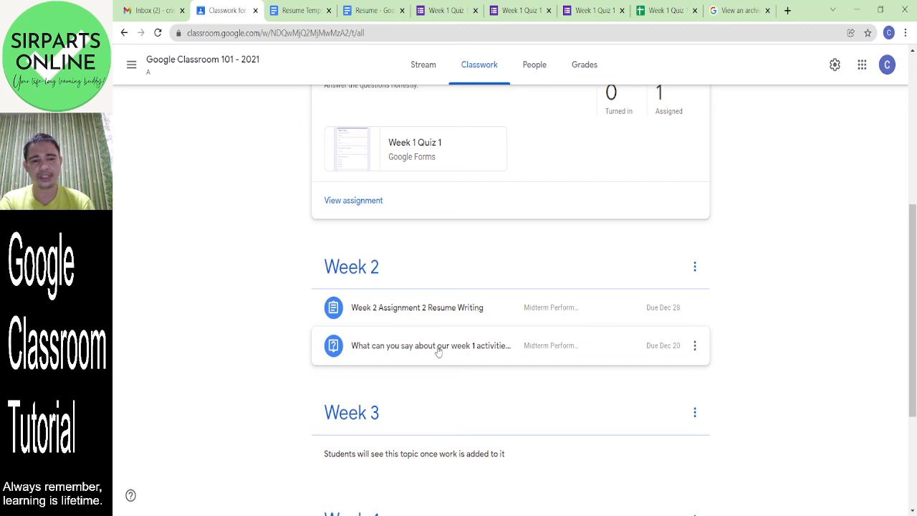
{"action": "left_click_drag", "start_coordinate": [442, 346], "coordinate": [444, 276]}
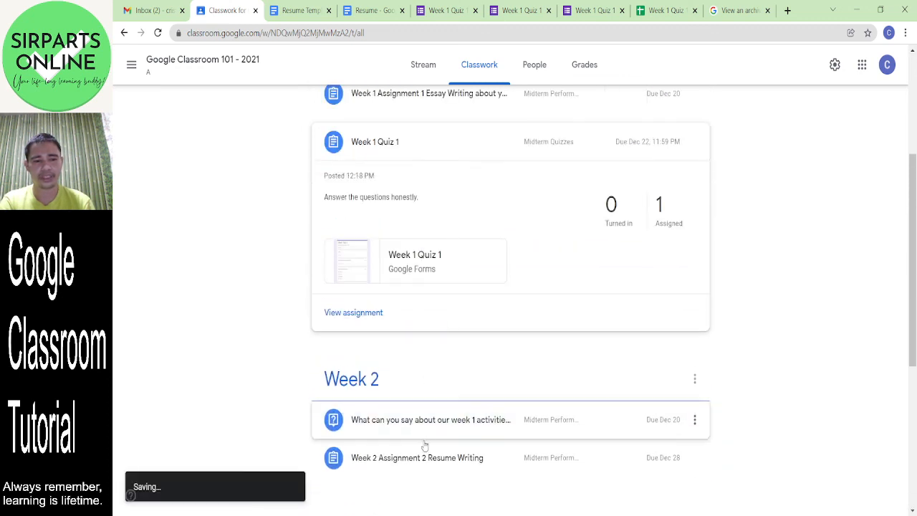
{"action": "left_click", "coordinate": [424, 463]}
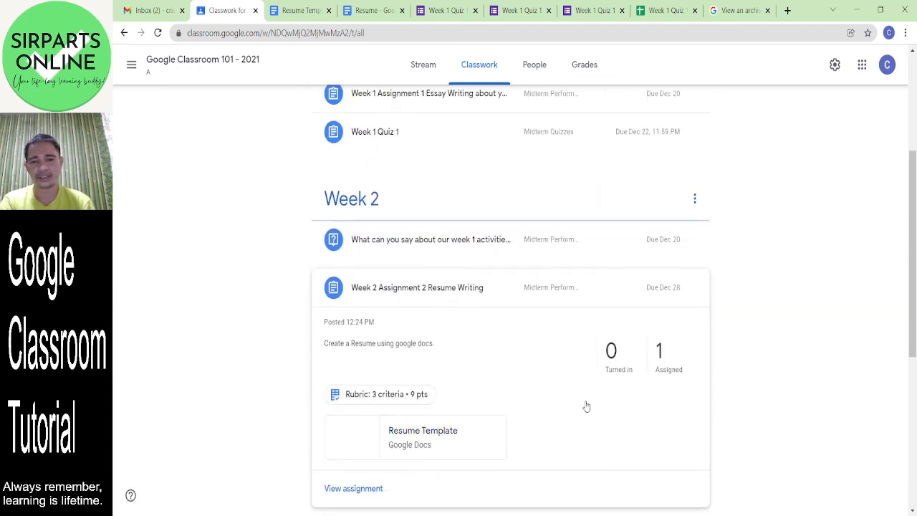
{"action": "left_click", "coordinate": [371, 446]}
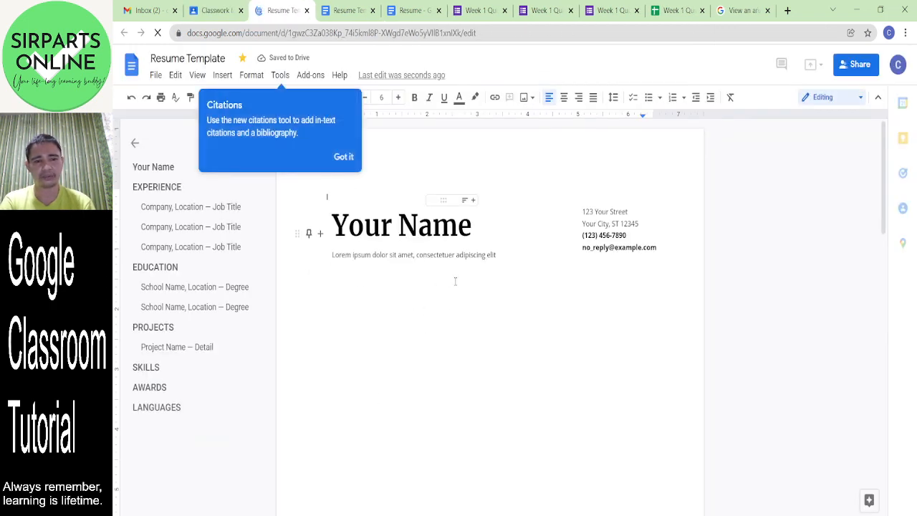
- Review the Resume Template's summary and contact details, then return to the Classwork page
{"action": "left_click", "coordinate": [463, 353]}
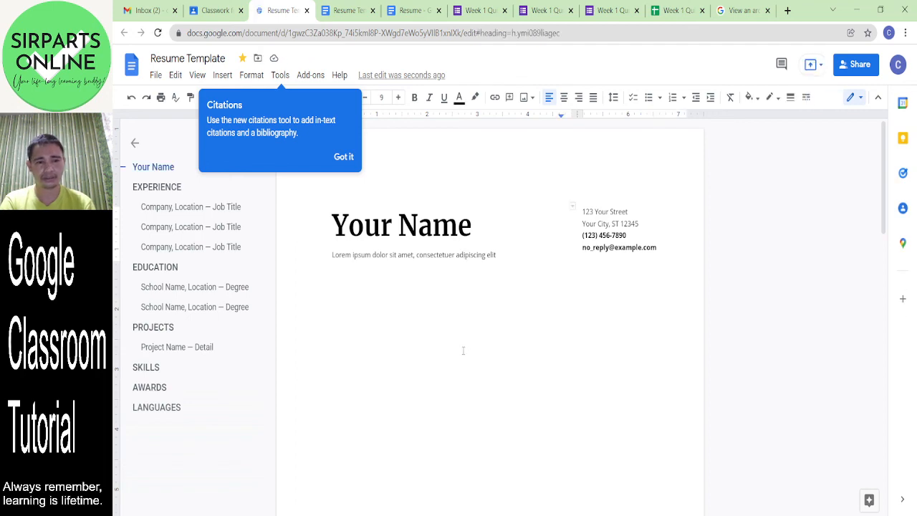
{"action": "left_click_drag", "start_coordinate": [887, 167], "coordinate": [890, 387]}
{"action": "scroll", "coordinate": [896, 325], "scroll_direction": "up", "scroll_amount": 10}
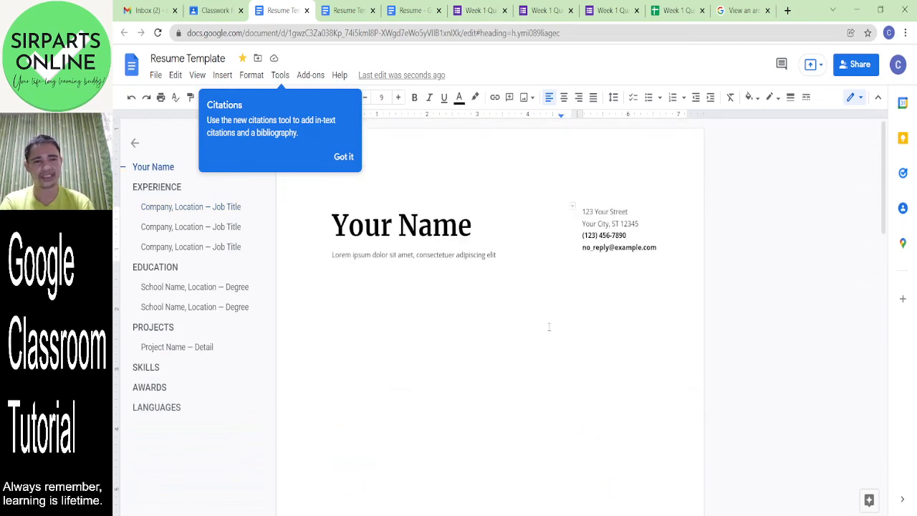
{"action": "left_click", "coordinate": [581, 342]}
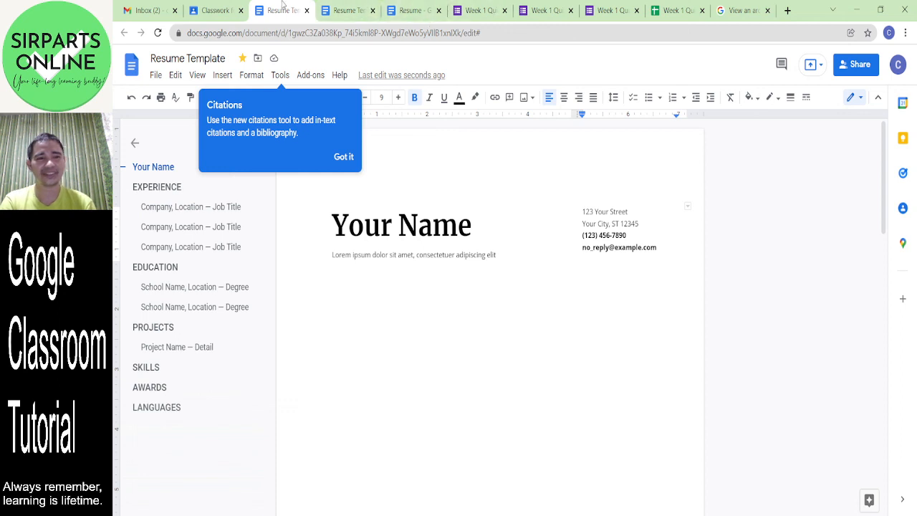
{"action": "left_click", "coordinate": [213, 10]}
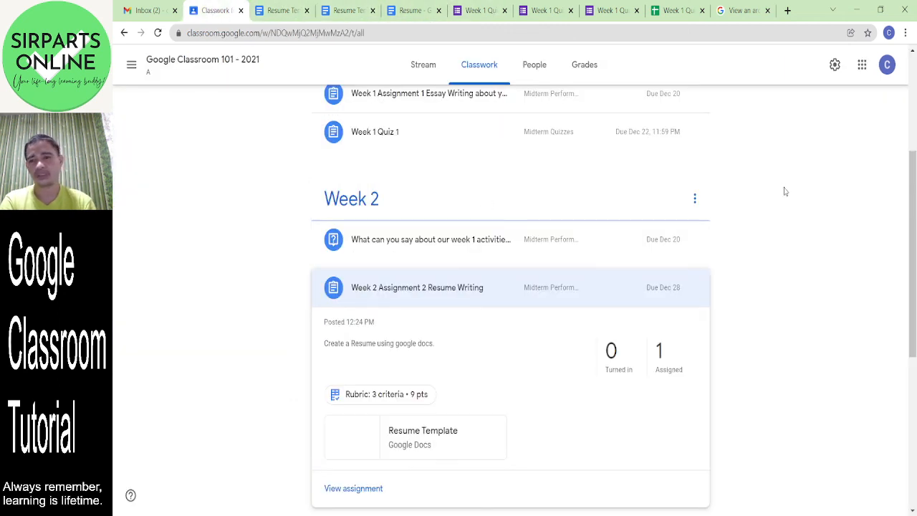
- From the top of Classwork, start a new Material post via the Create menu
{"action": "left_click_drag", "start_coordinate": [913, 264], "coordinate": [907, 108]}
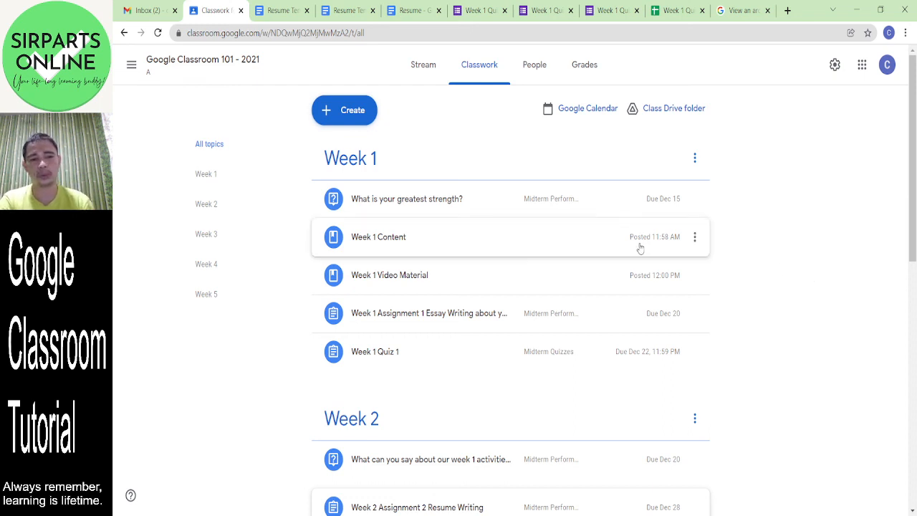
{"action": "left_click", "coordinate": [342, 120]}
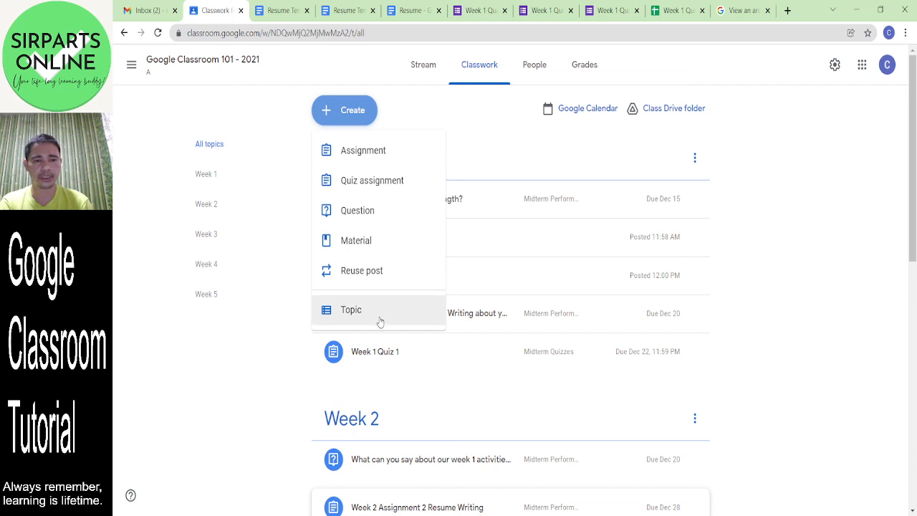
{"action": "left_click", "coordinate": [379, 246]}
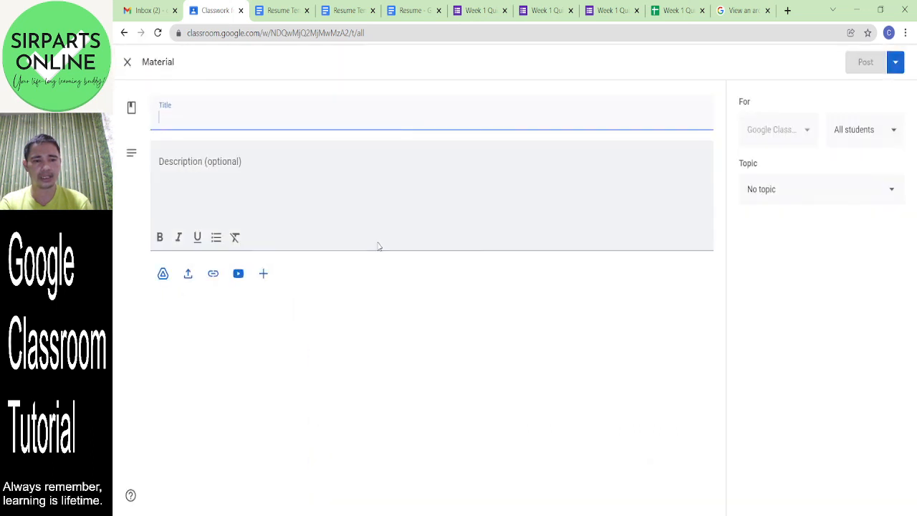
- Dismiss the new-file list and close the empty Material draft without posting
{"action": "left_click", "coordinate": [263, 273]}
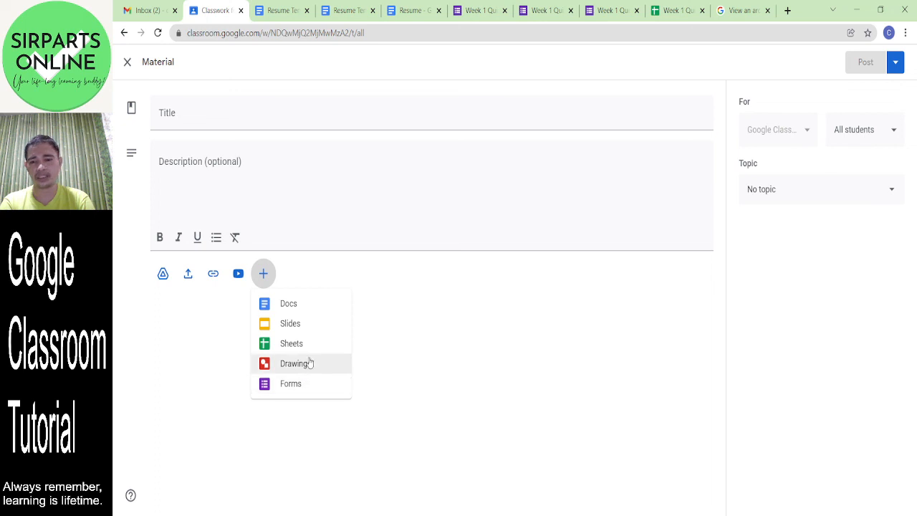
{"action": "left_click", "coordinate": [400, 310]}
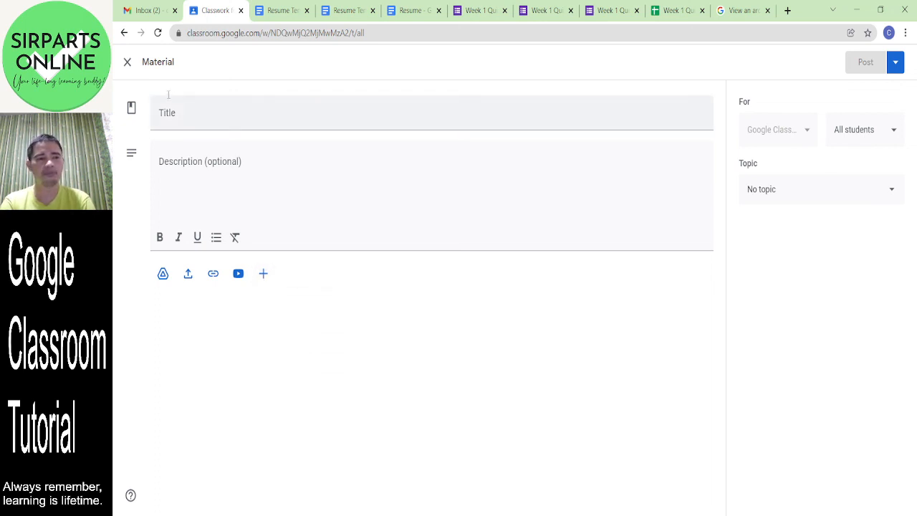
{"action": "left_click", "coordinate": [126, 63]}
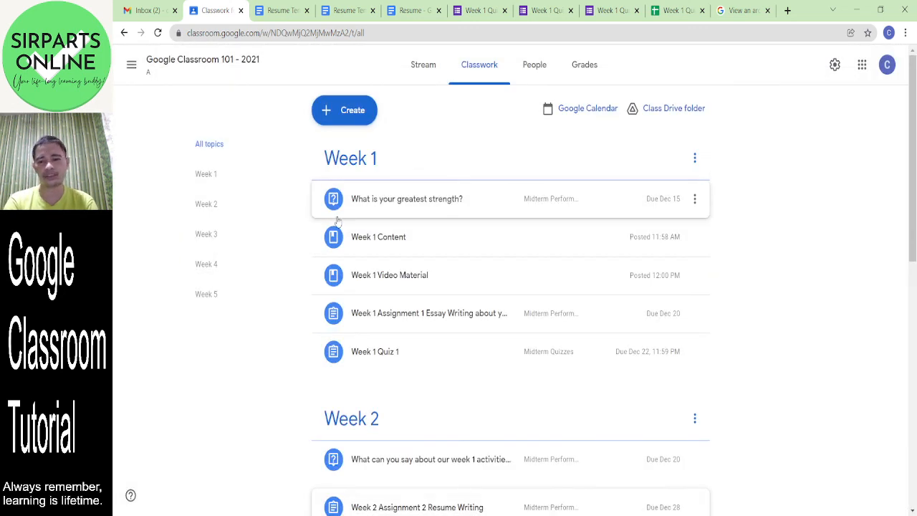